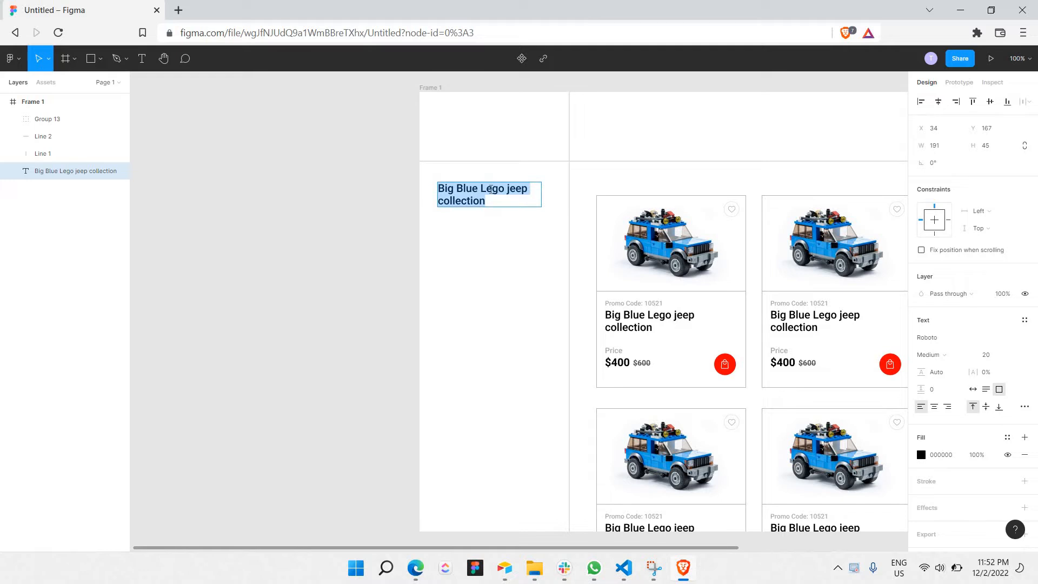
Replace the sidebar heading's text with "Price" and set its font weight to Regular
type("Price")
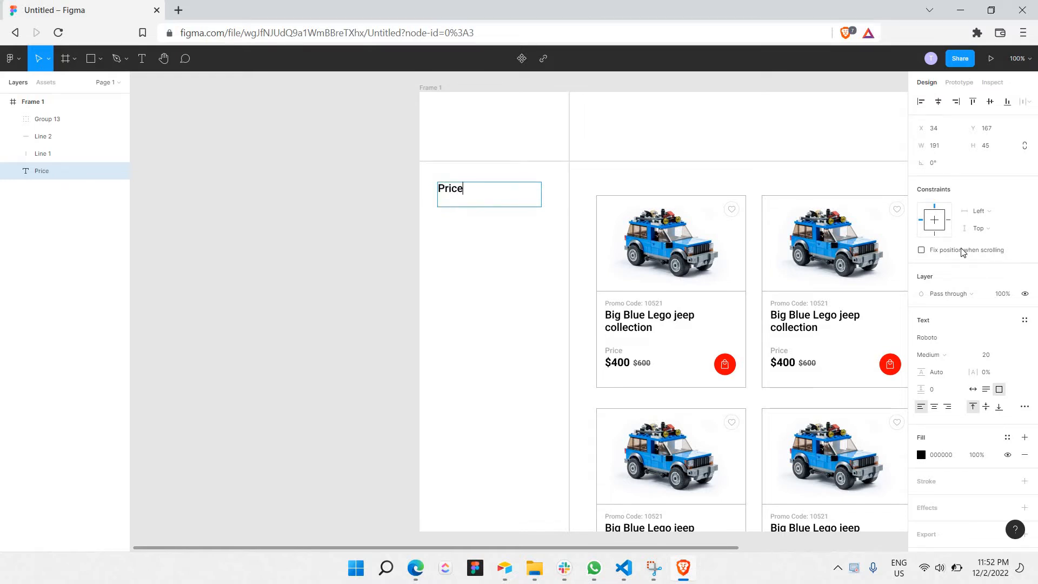
key("ctrl+a")
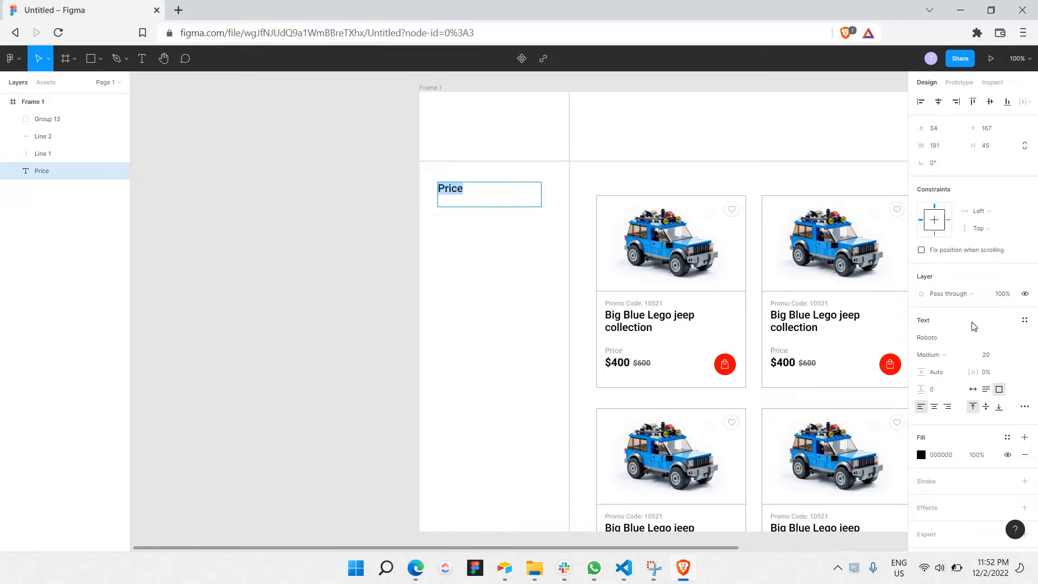
left_click(952, 358)
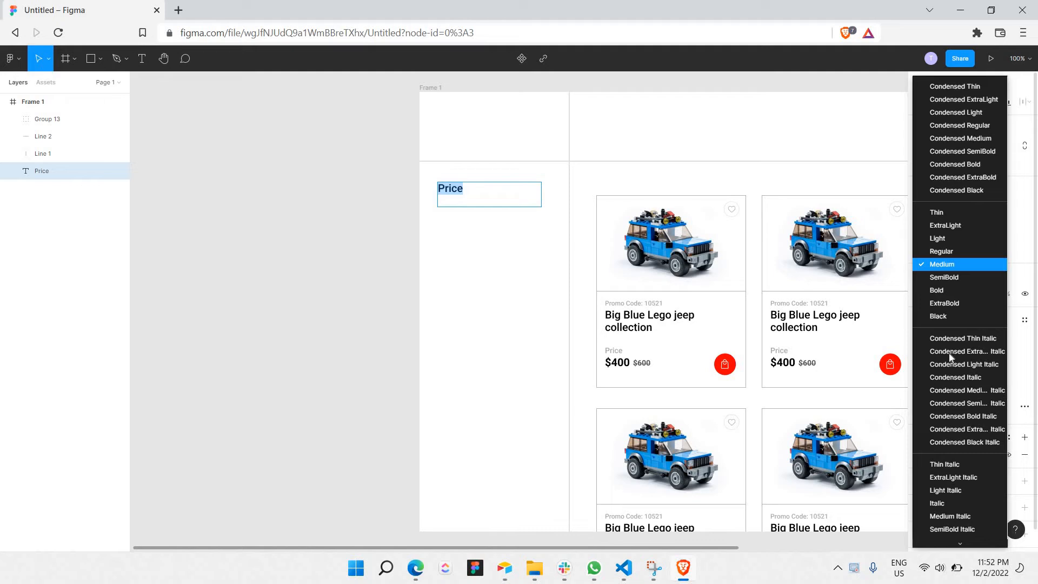
left_click(941, 252)
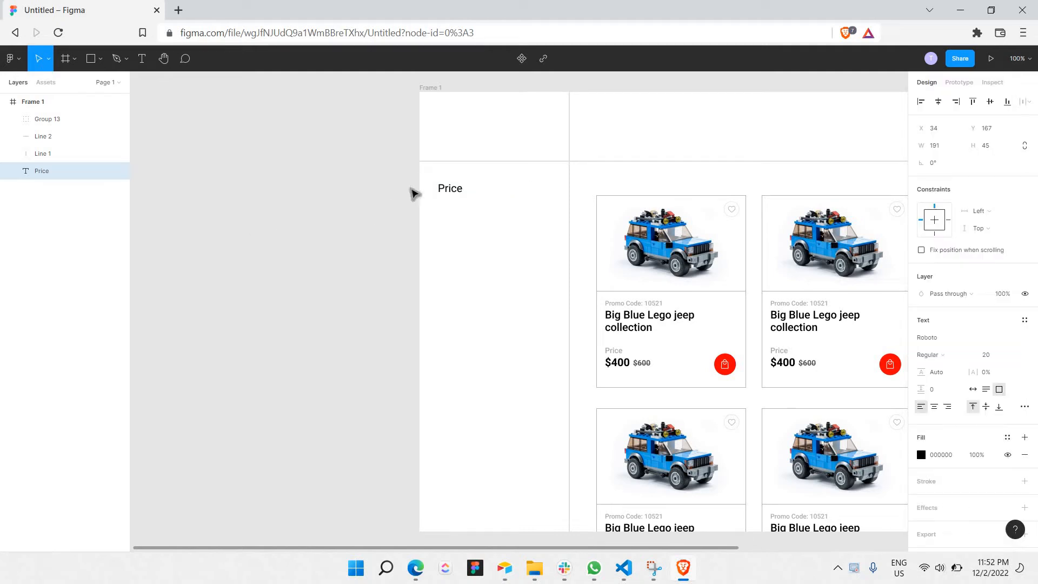
Shrink the "Price" heading's text box to a height of 24
left_click(466, 177)
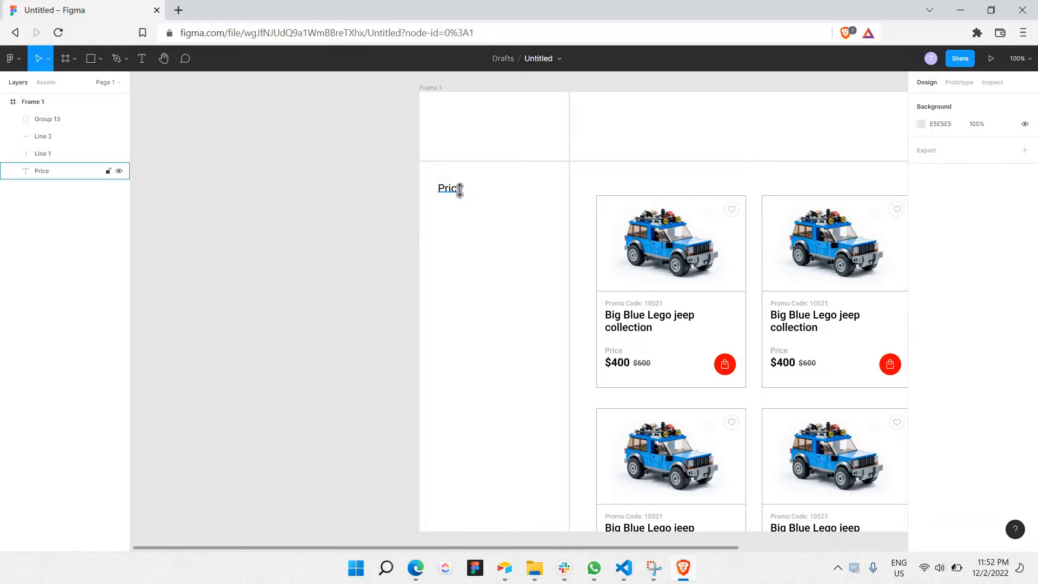
left_click(461, 190)
left_click_drag(470, 195, 471, 194)
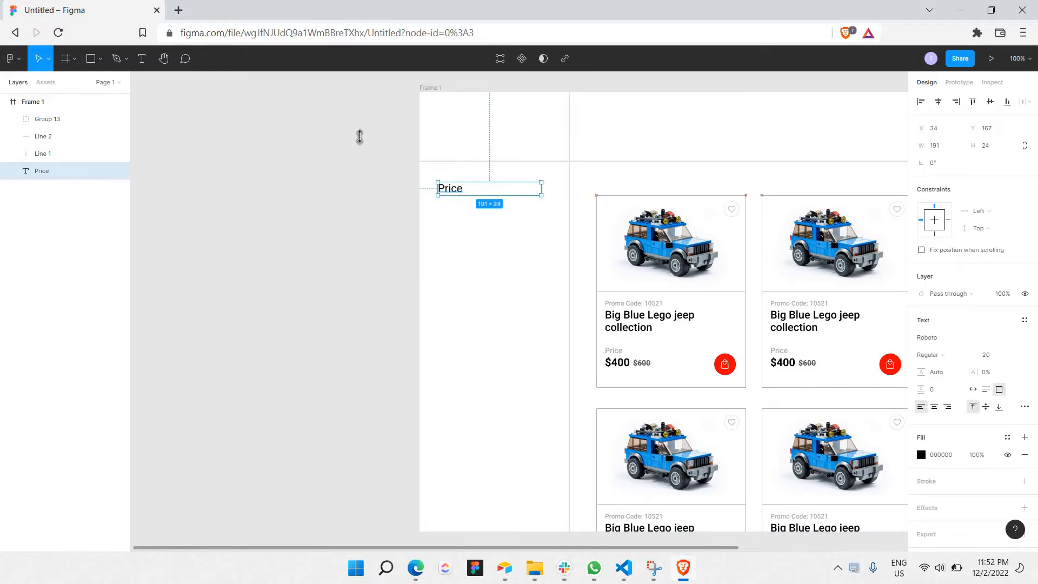
Draw a rectangle about 127 by 41 just below the "Price" heading and fill it with light grey EBEBEB
left_click(90, 58)
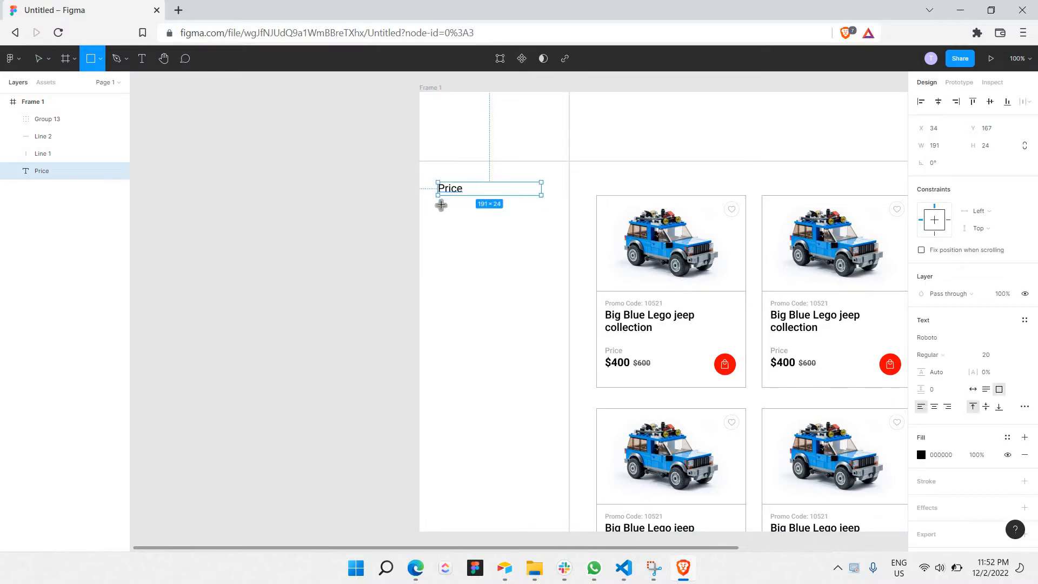
left_click_drag(437, 201, 487, 223)
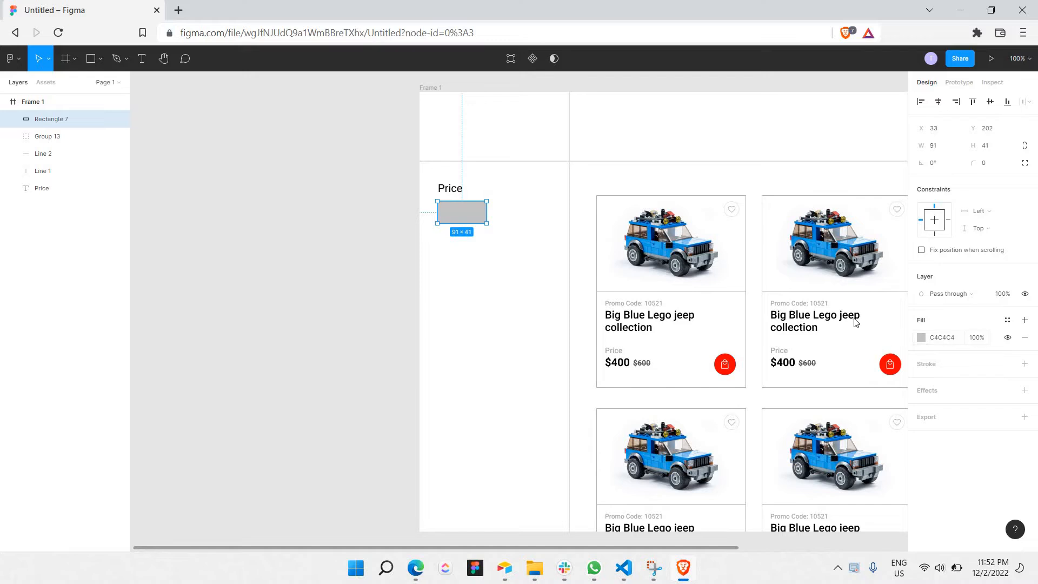
left_click(921, 338)
left_click_drag(833, 313, 656, 299)
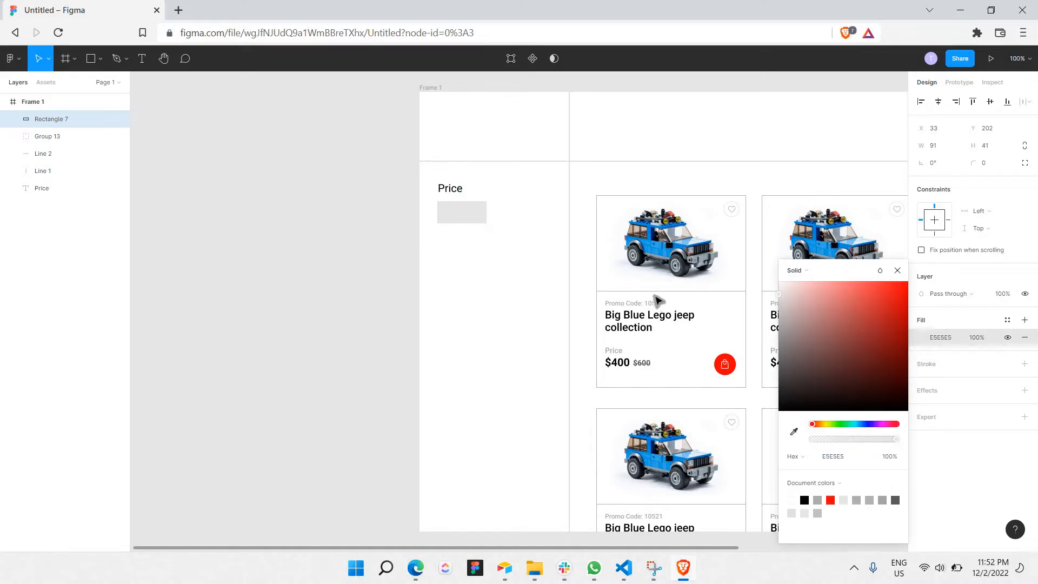
scroll(485, 214, "up", 3, "ctrl")
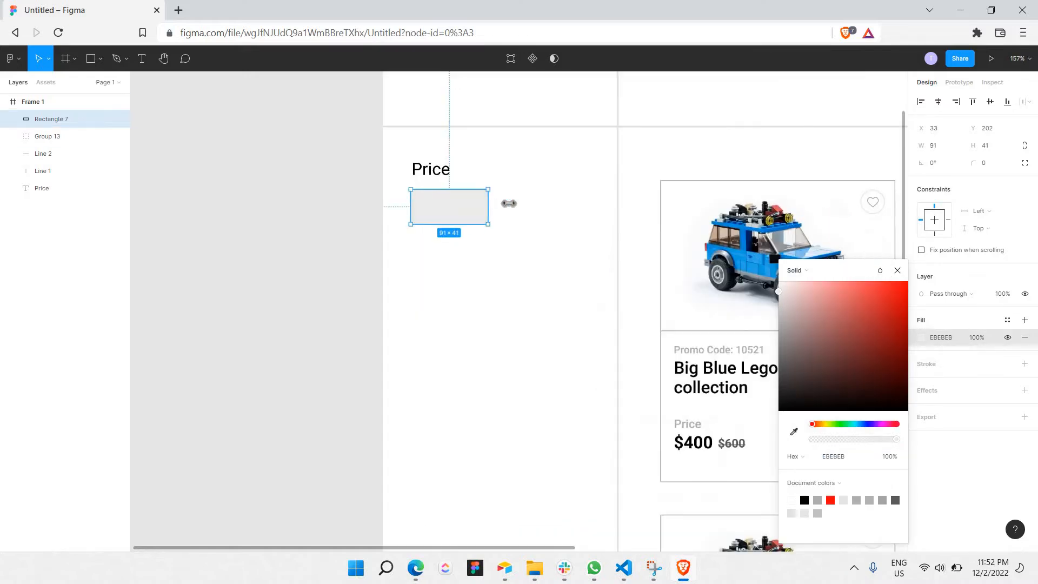
Duplicate the "Price" heading onto the grey rectangle and reorder the layers so the copy sits above the rectangle
left_click(442, 173)
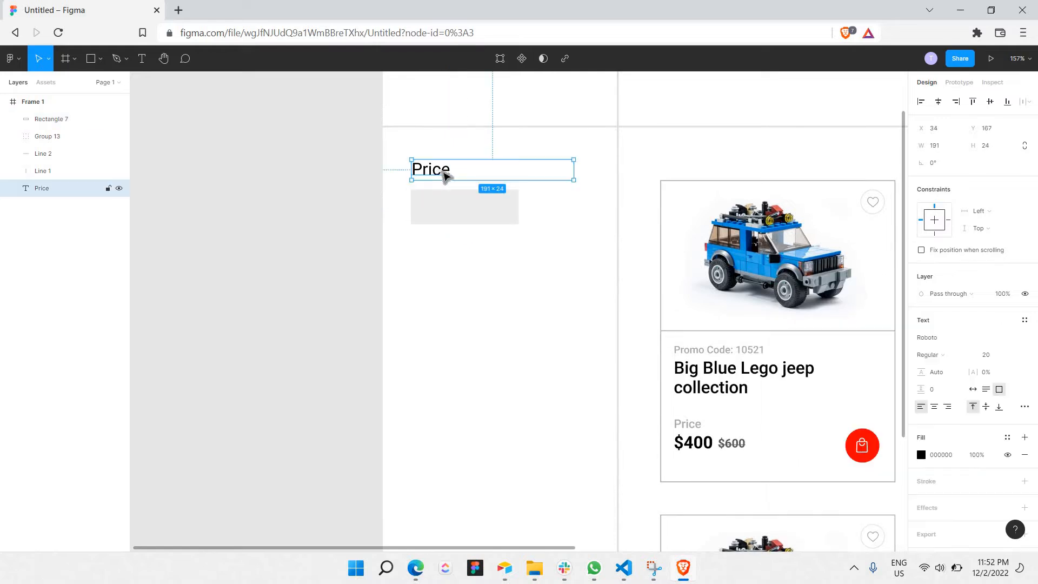
key("ctrl+v")
left_click_drag(443, 174, 443, 216)
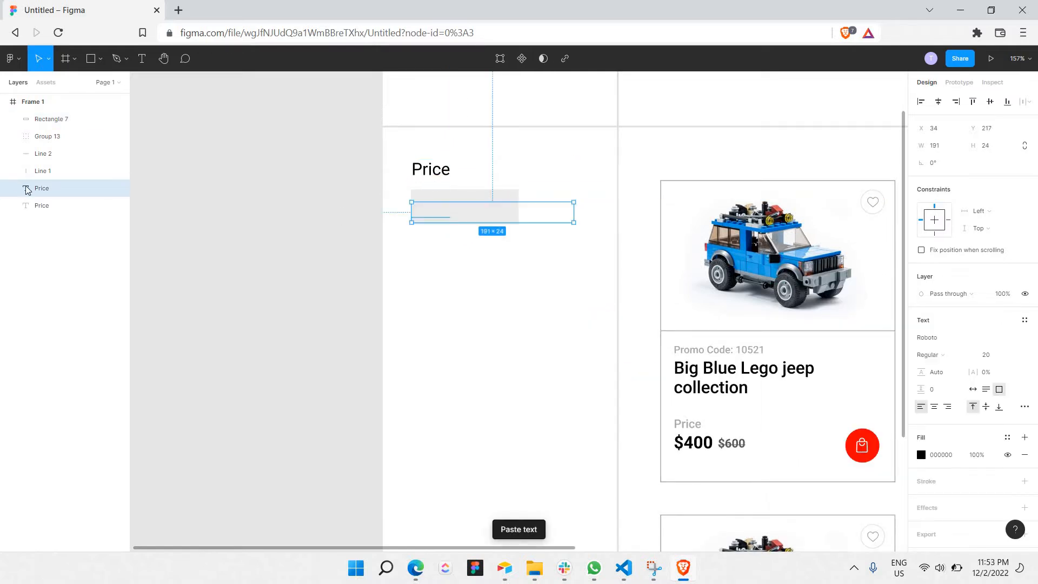
left_click_drag(27, 189, 72, 215)
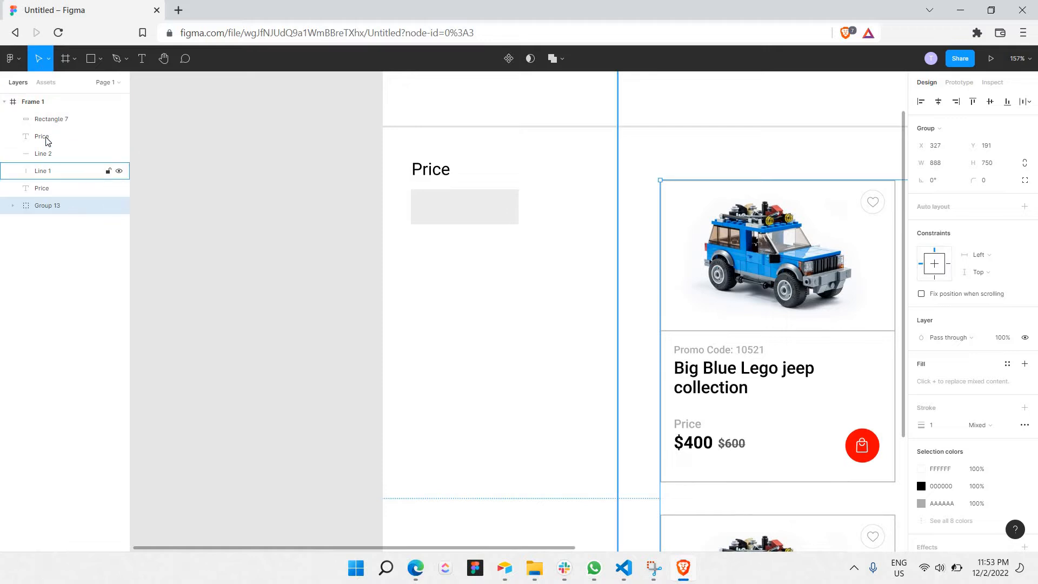
left_click_drag(47, 141, 60, 182)
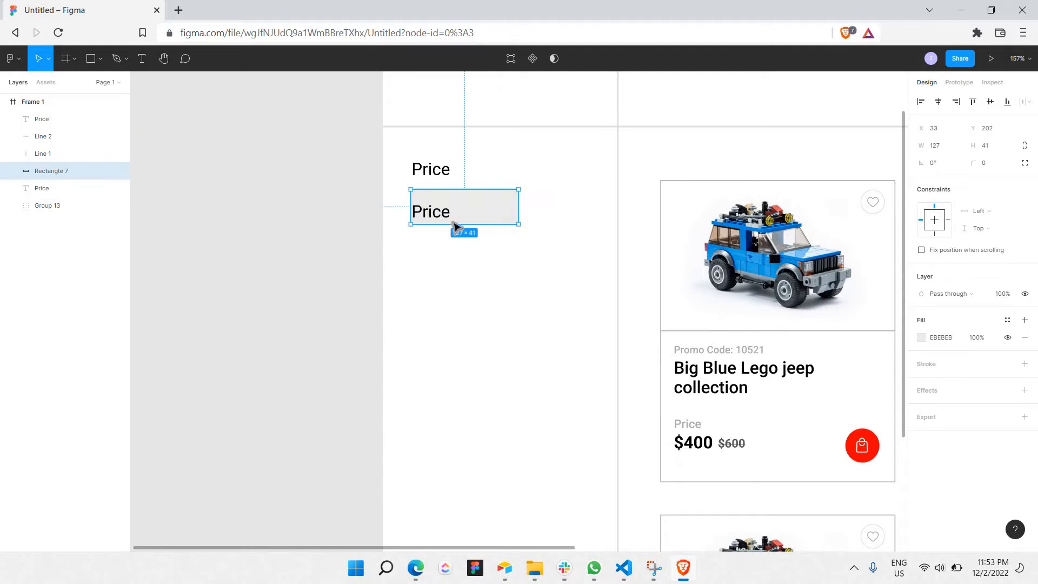
Move the copied label inside the rectangle to X 43, Y 210 and change its text to "From $ 200"
left_click(427, 212)
left_click_drag(438, 218, 447, 211)
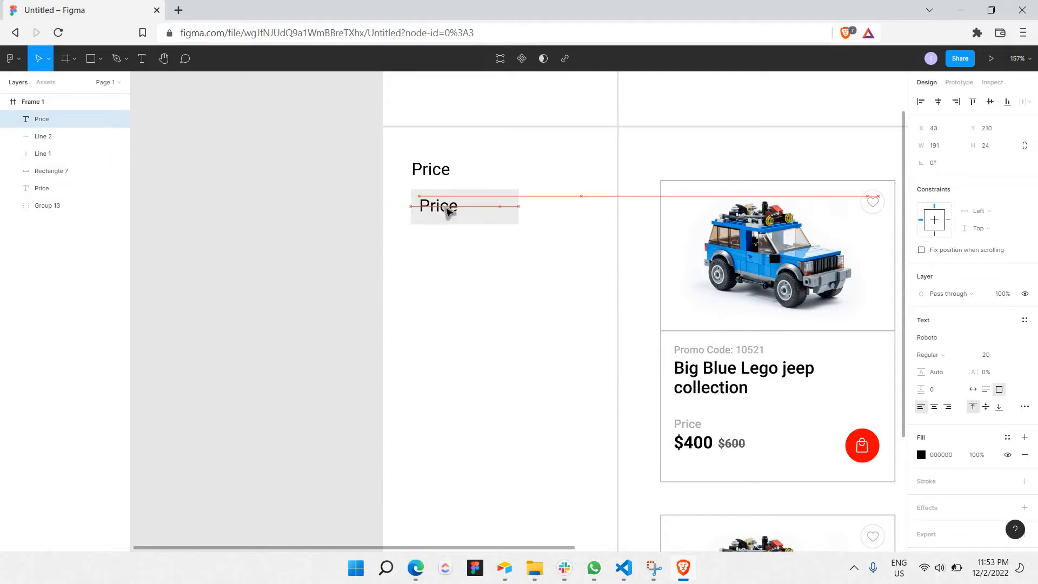
double_click(448, 210)
type("From")
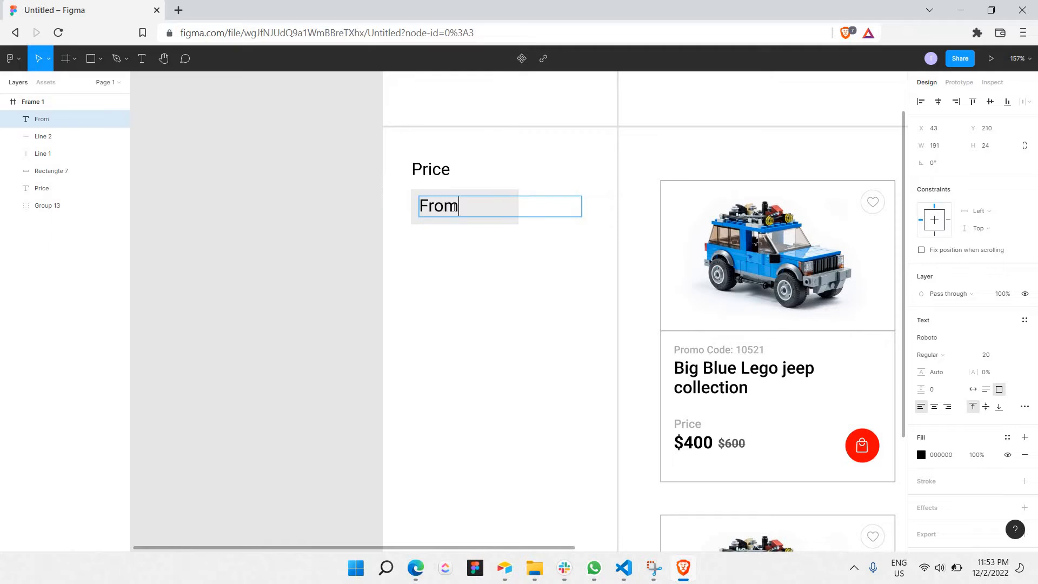
type(" 200$")
Set the "From $ 200" text's font size to 14 and shift it down to Y 214 within the rectangle
key("ctrl+a")
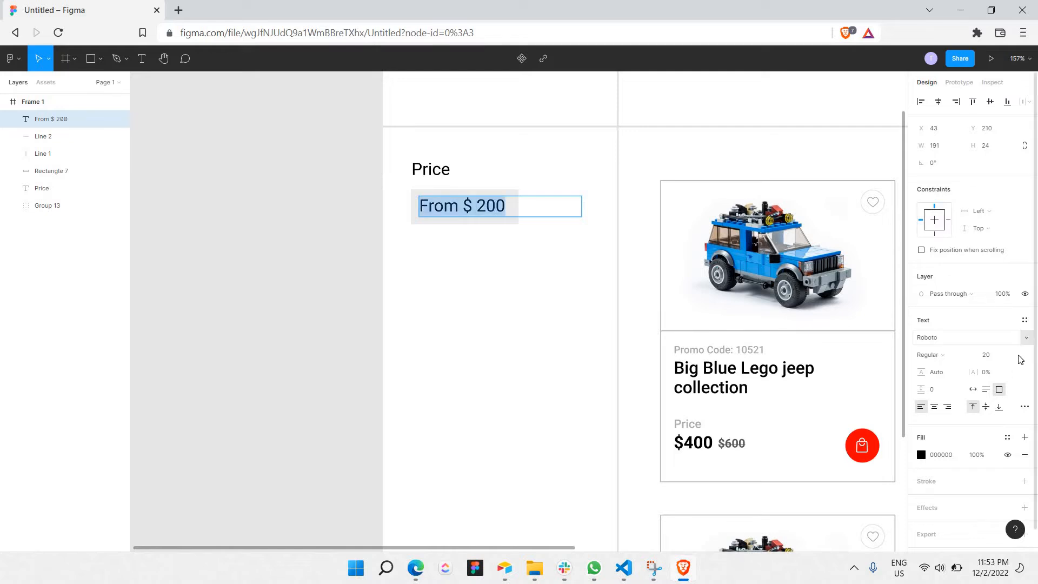
left_click(1012, 355)
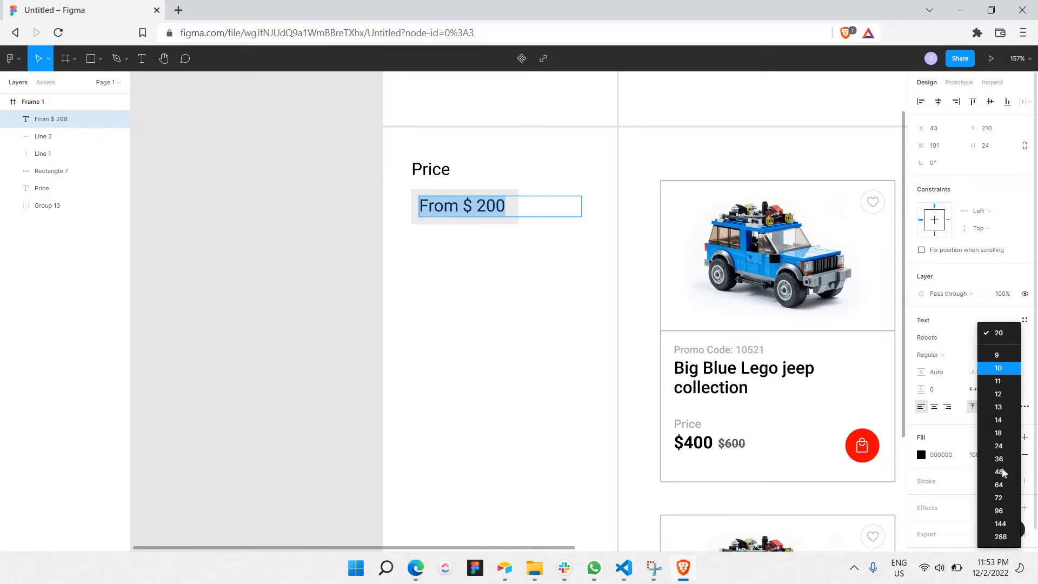
left_click(998, 420)
left_click_drag(455, 201, 461, 211)
key("Return")
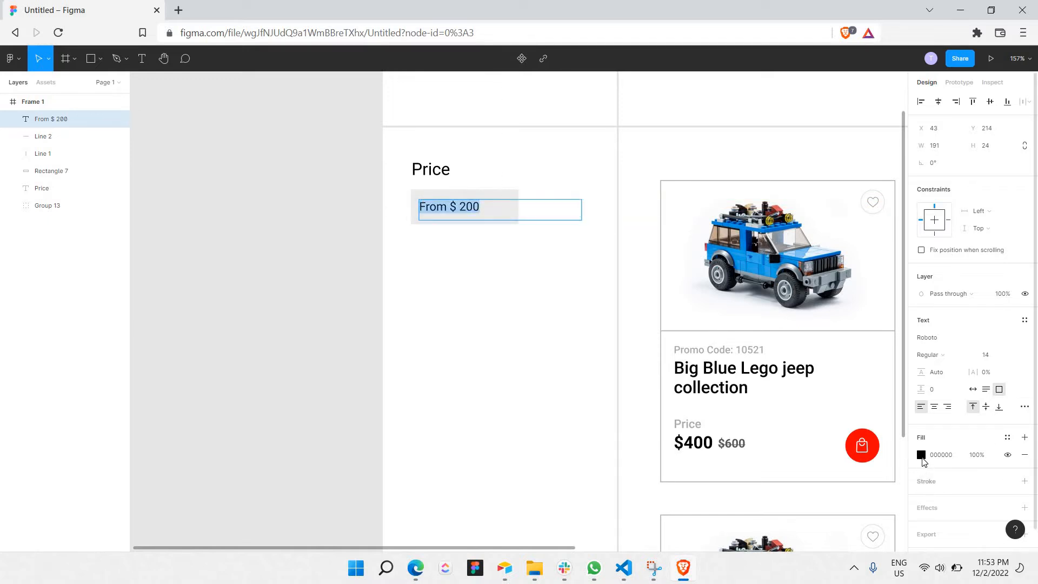
Colour the "From $ 200" text grey 9B9B9B and shrink its text box to about 76 by 17
left_click_drag(789, 328, 656, 320)
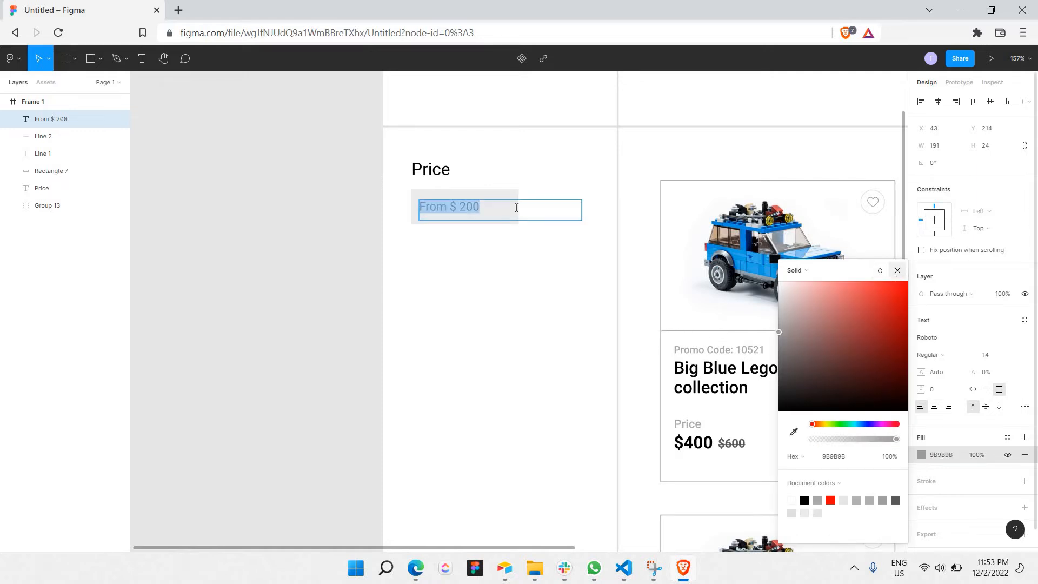
left_click(898, 270)
key("Escape")
left_click_drag(582, 211, 475, 222)
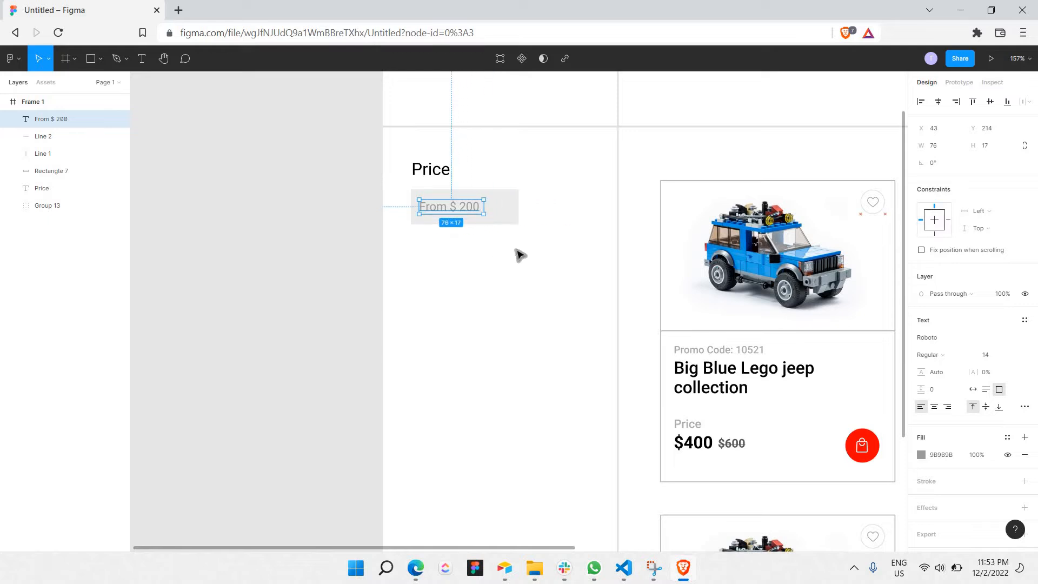
Select the grey rectangle together with its "From $ 200" text and shrink them to about 68 by 22
left_click(529, 215)
left_click_drag(552, 239, 392, 179)
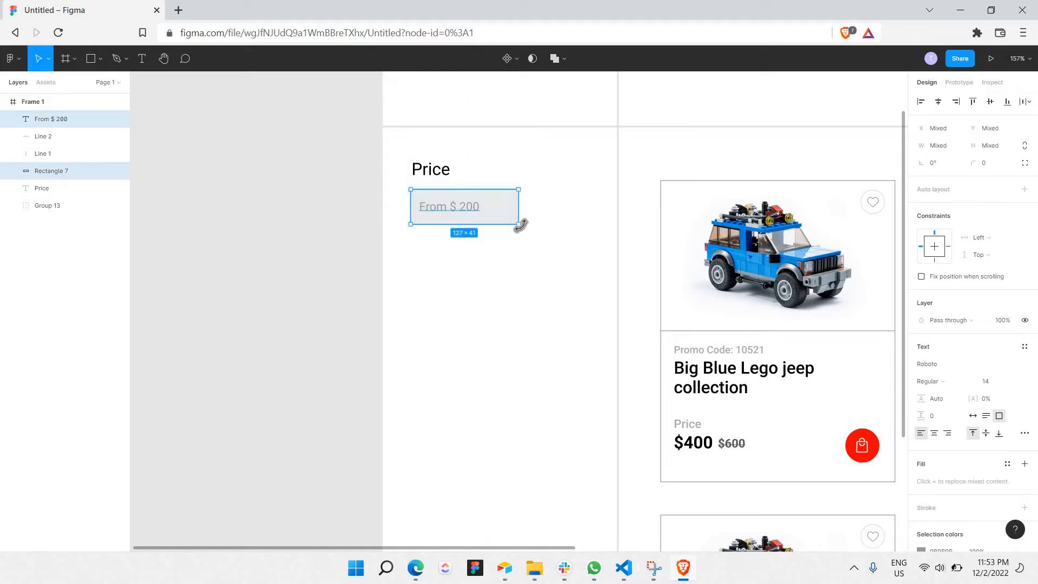
left_click_drag(513, 220, 468, 212)
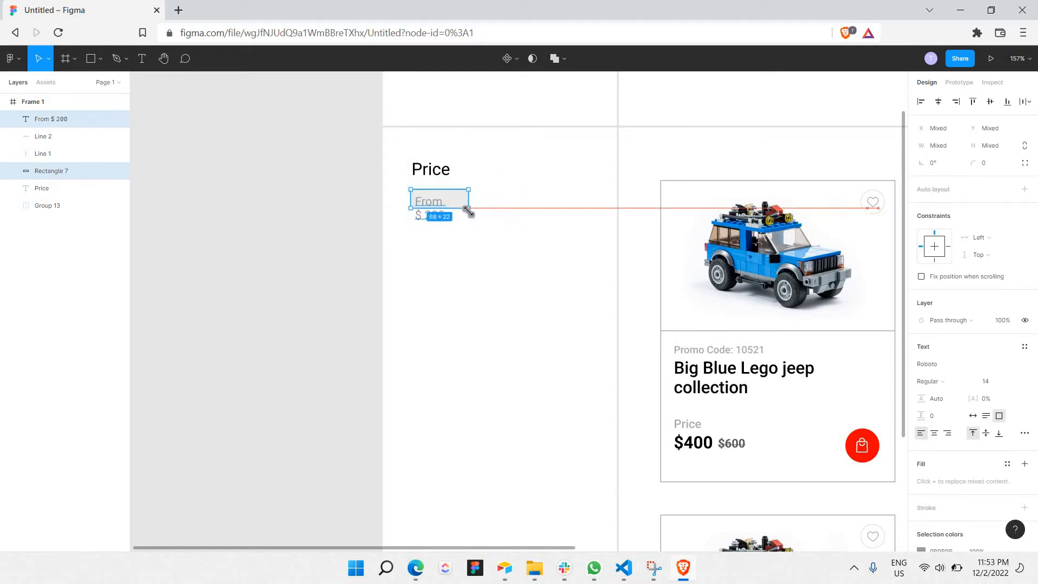
Reduce the font size of the "From $ 200" text to 9
double_click(430, 211)
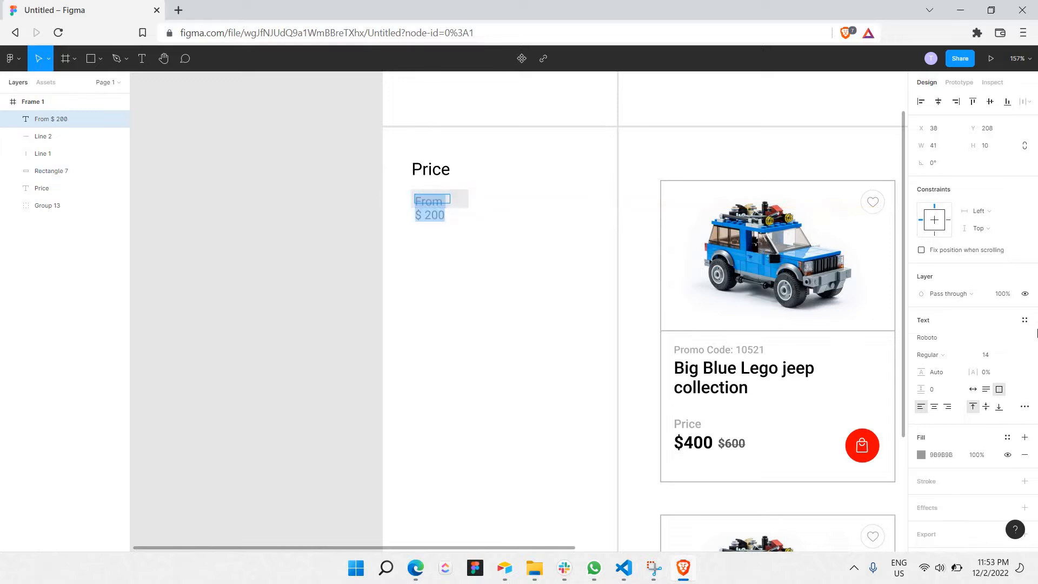
left_click(1011, 355)
left_click(997, 302)
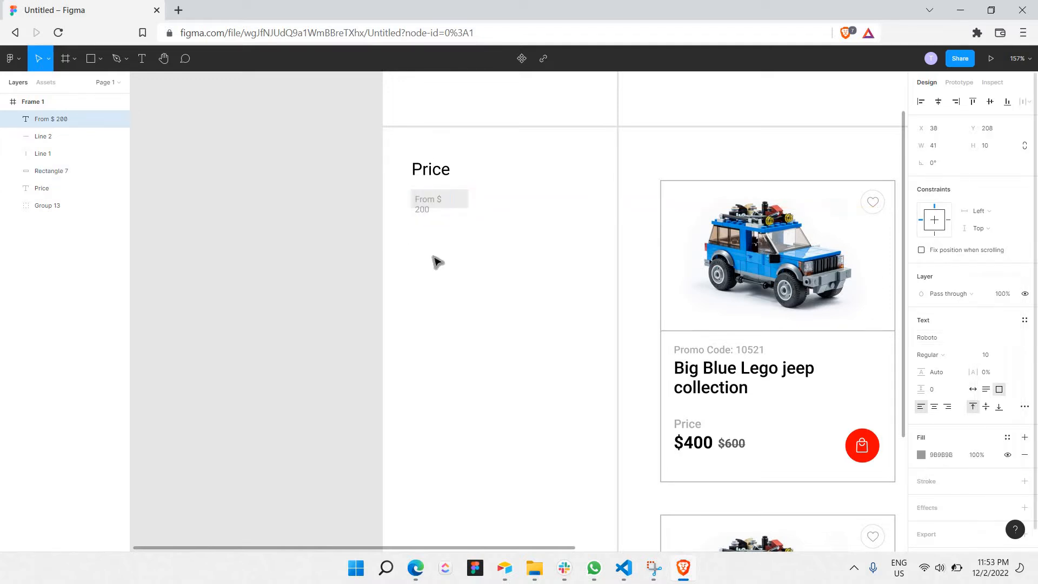
scroll(421, 221, "up", 3, "ctrl")
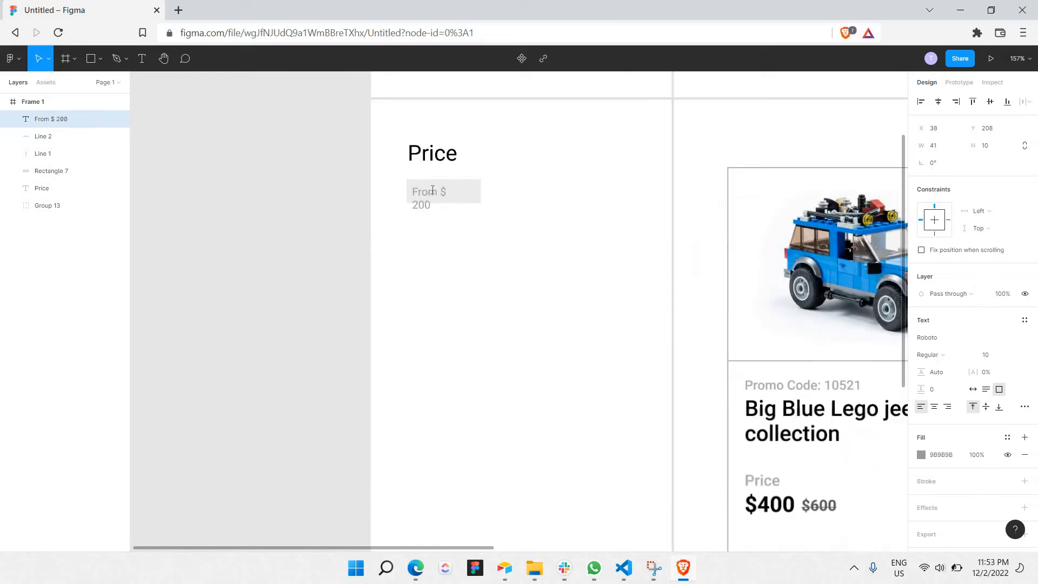
left_click(1014, 355)
left_click(1003, 342)
left_click(462, 217)
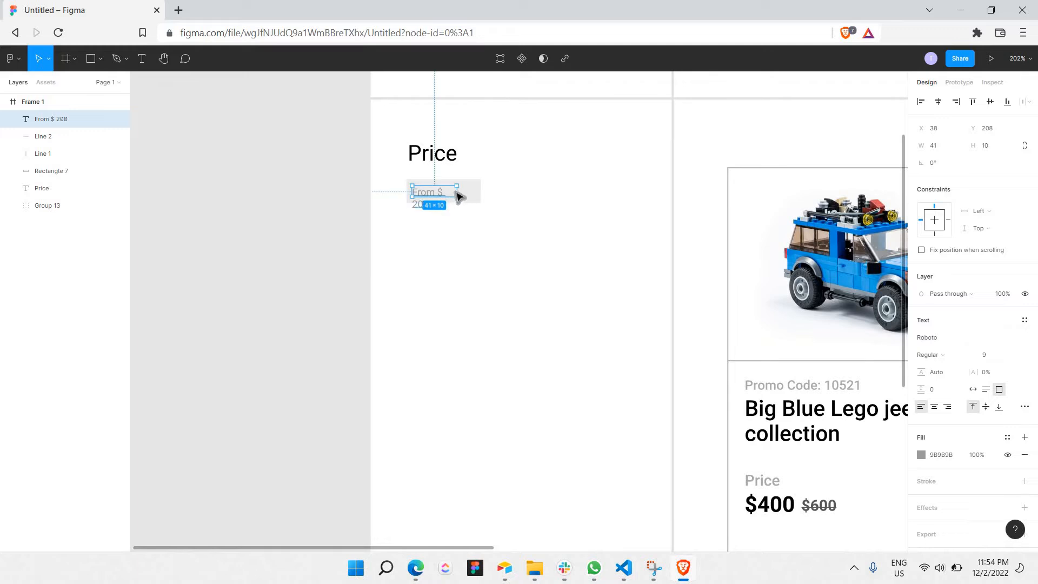
Widen the "From $ 200" text box to about 63 so the text fits on one line, and nudge it up slightly
left_click_drag(459, 194, 477, 196)
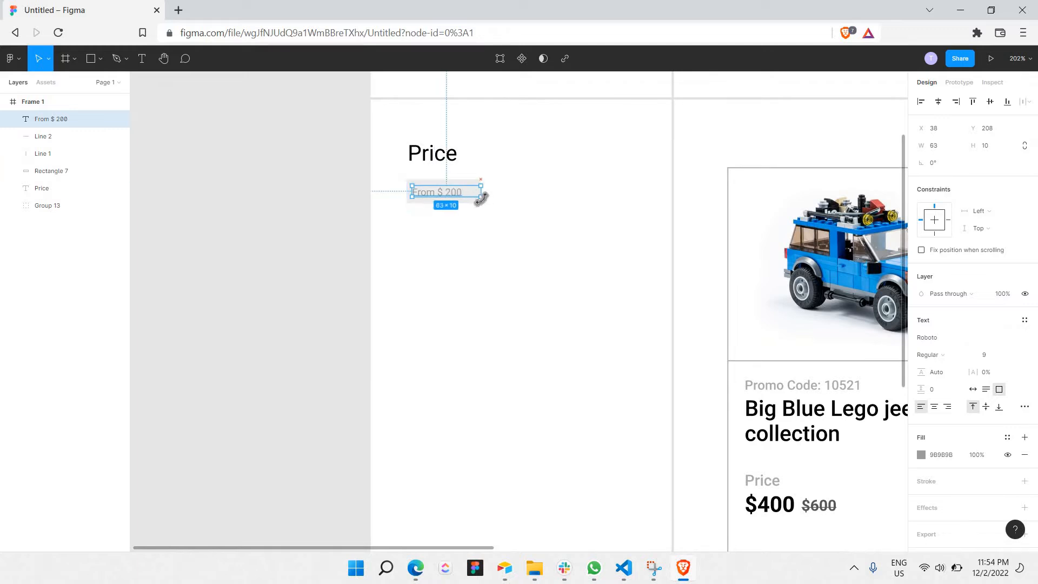
left_click(490, 228)
scroll(447, 206, "up", 1)
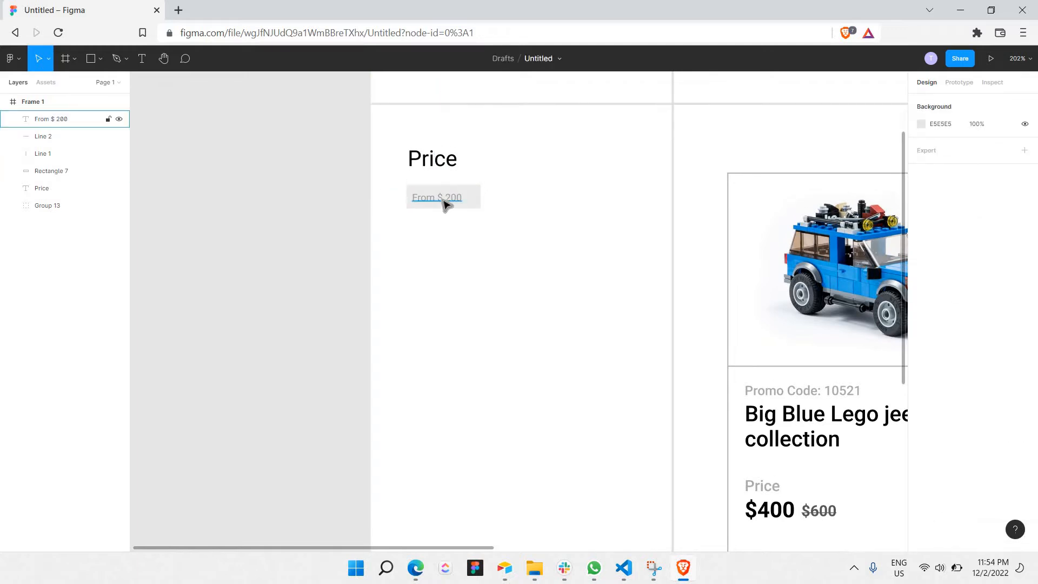
left_click(447, 204)
left_click(496, 253)
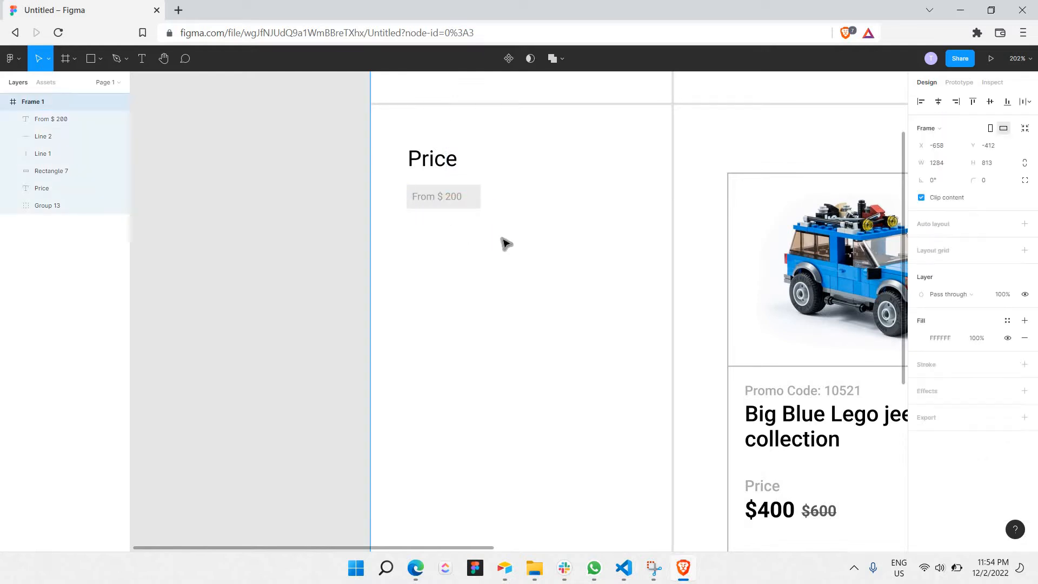
Enlarge the rectangle and its text together to about 89 by 29 and set the text's font size to 10
left_click_drag(505, 241, 397, 178)
mouse_move(492, 221)
left_mouse_down()
mouse_move(520, 220)
mouse_move(497, 211)
left_mouse_up()
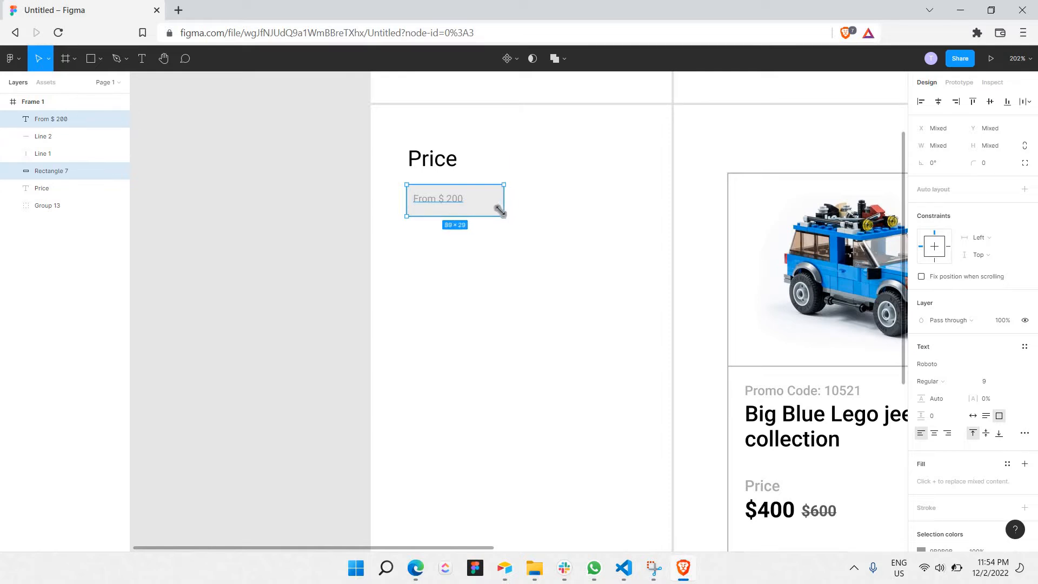
double_click(444, 199)
left_click(1014, 355)
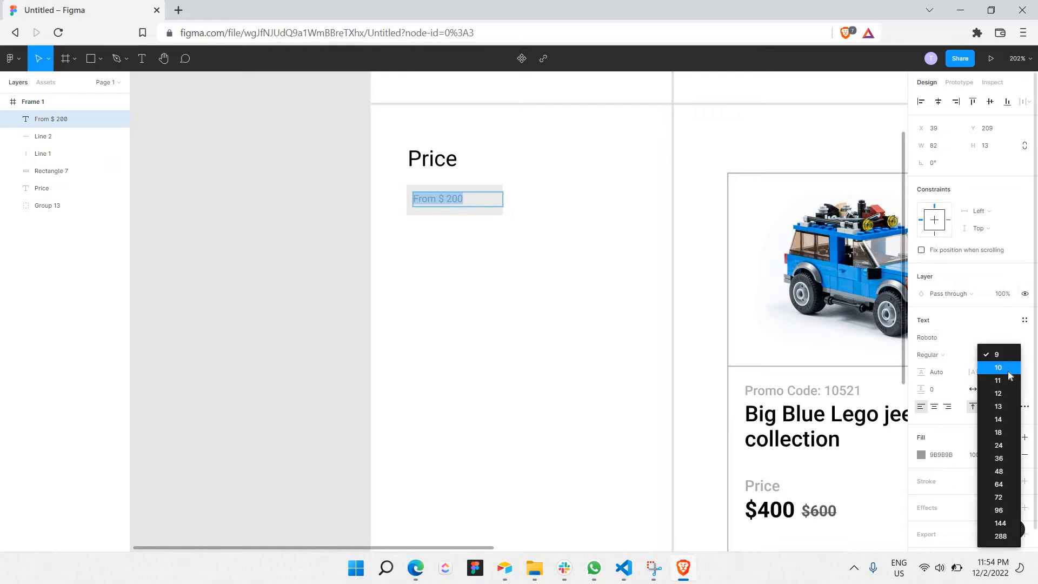
left_click(1007, 371)
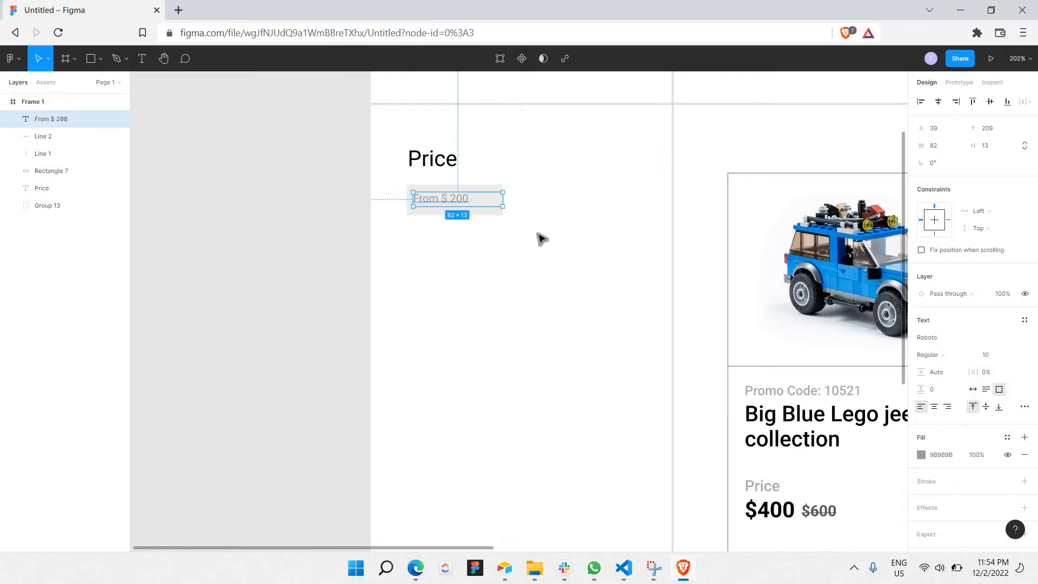
left_click(496, 241)
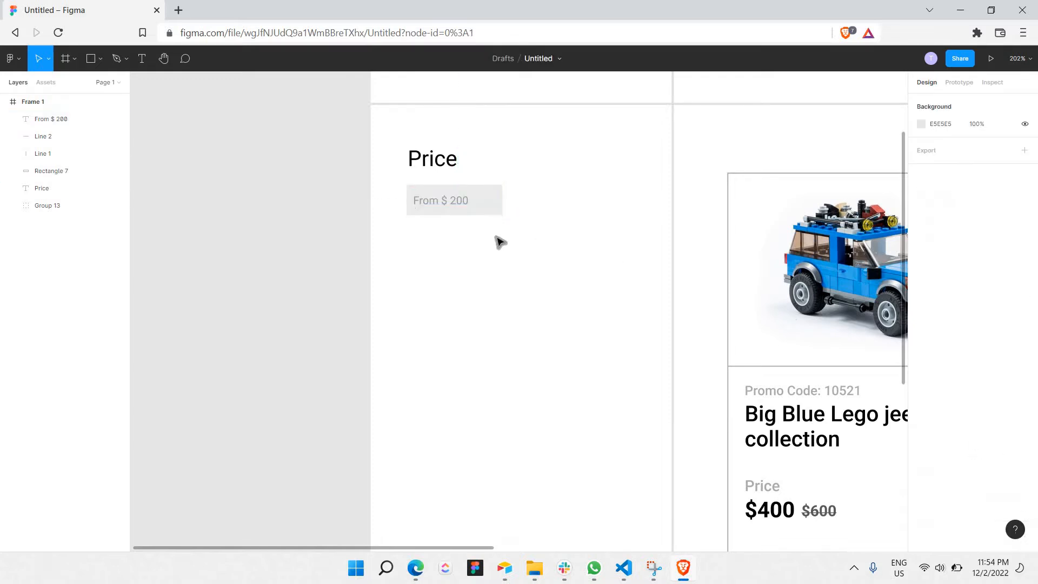
Nudge the "From $ 200" text to X 40, Y 210 inside the rectangle
left_click(442, 199)
key("Up")
key("Right")
double_click(464, 204)
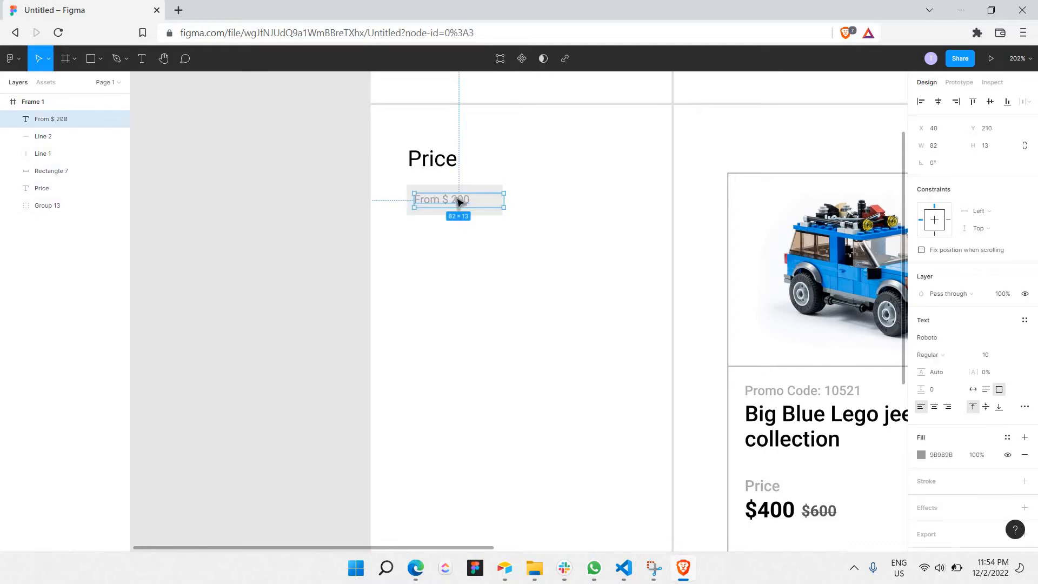
Centre the "From $ 200" text in its rectangle and place a copy of both beside it, at about X 156
left_click(429, 257)
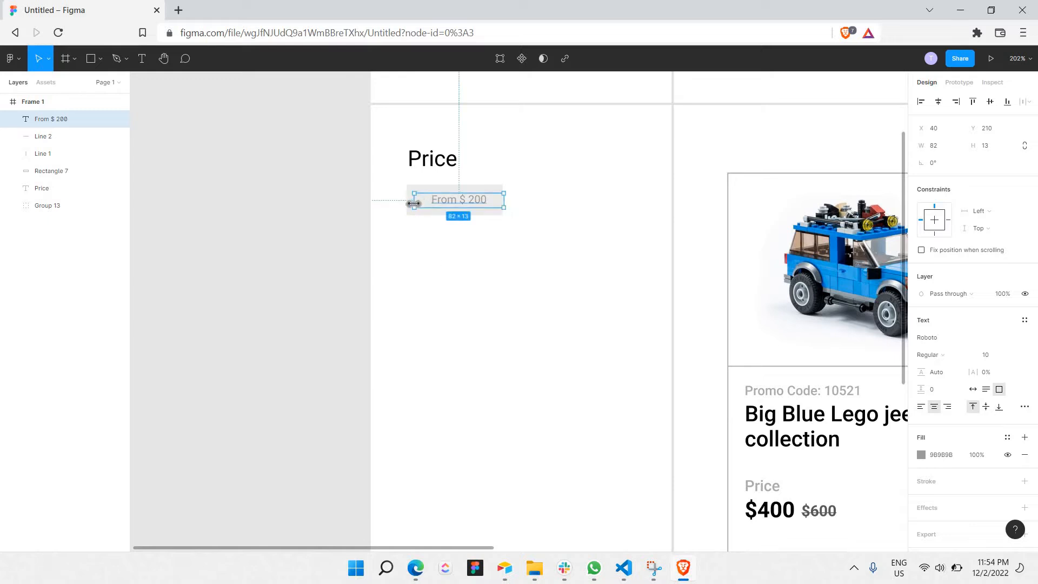
left_click_drag(410, 204, 562, 222)
left_click(504, 226)
key("ctrl+v")
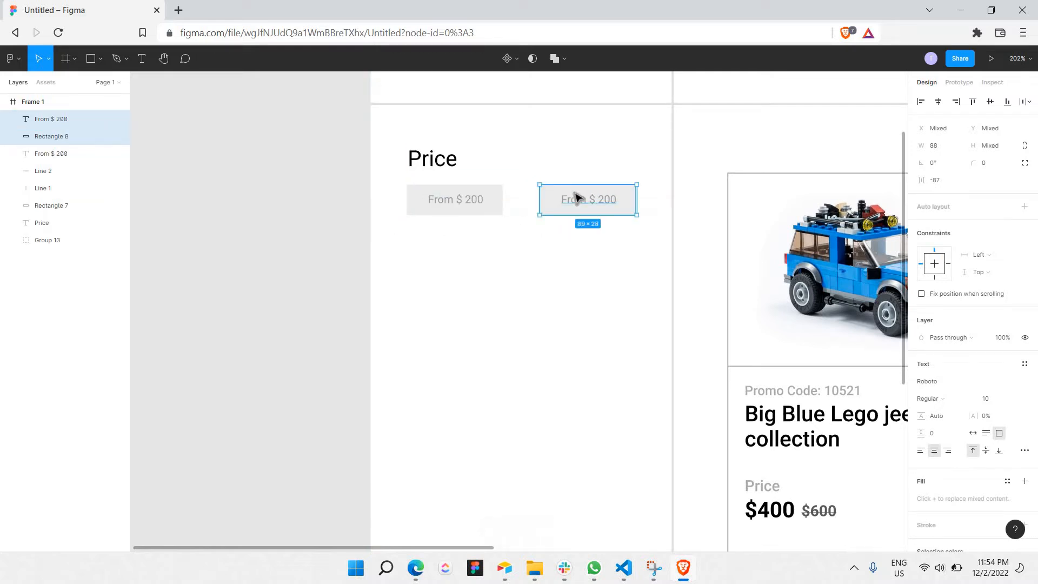
Change the text in the copied box to "Up to $9000"
double_click(573, 200)
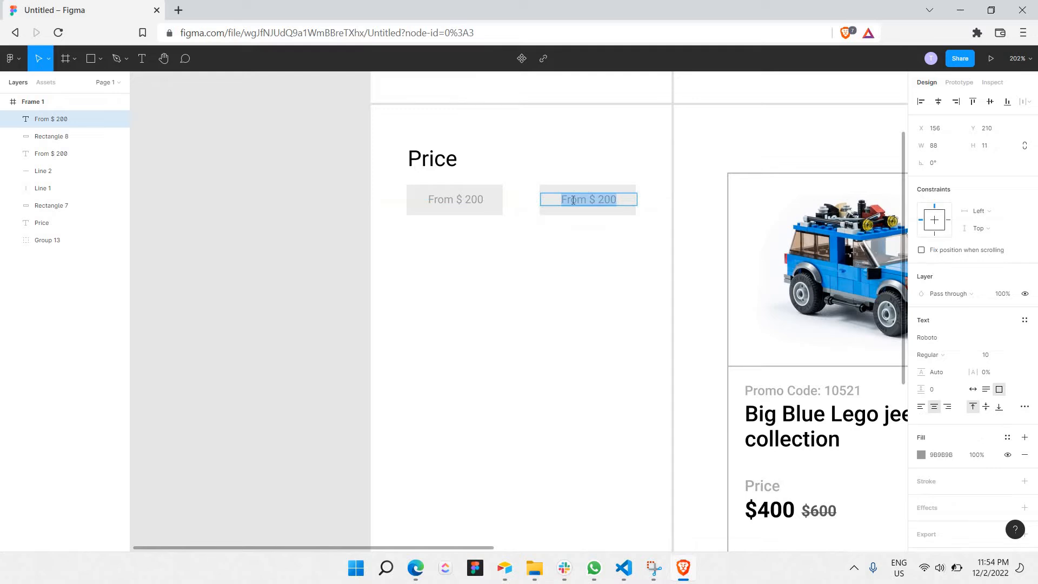
type("Up to")
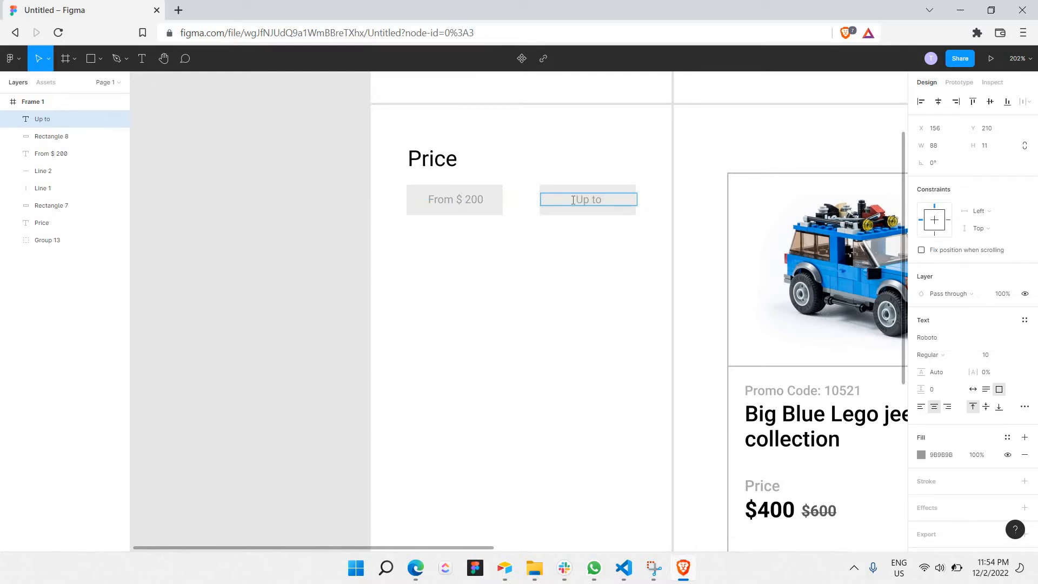
type(" $9000")
key("Escape")
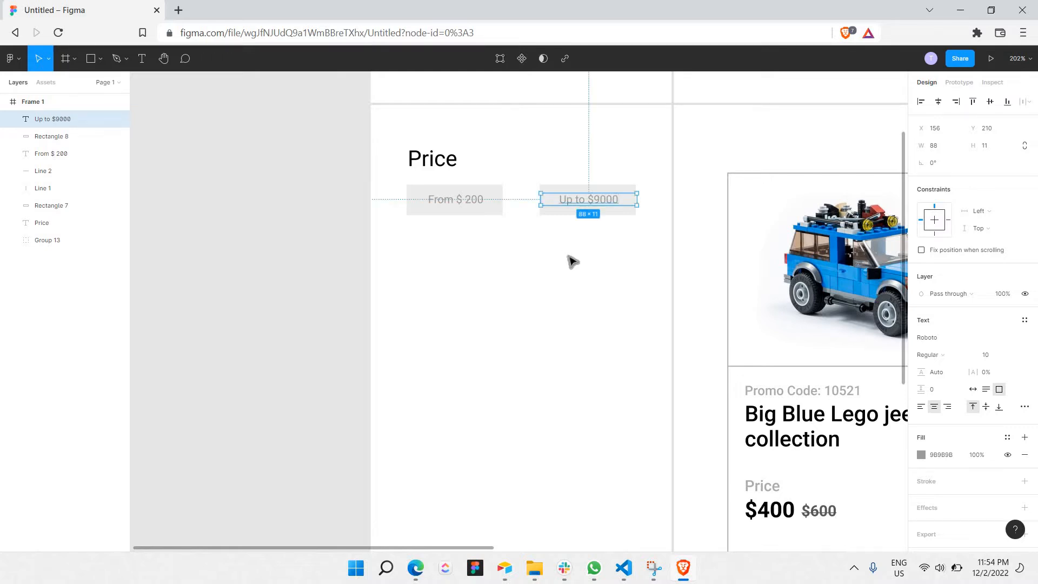
left_click(447, 269)
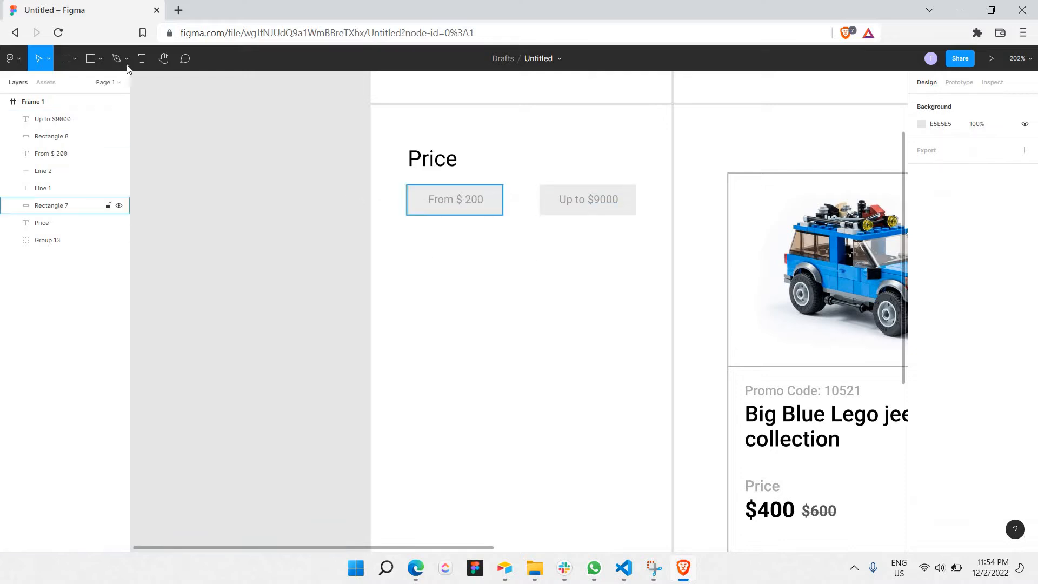
Draw a horizontal line about 211 long beneath the two price boxes, positioned at X 32, Y 253
left_click(100, 59)
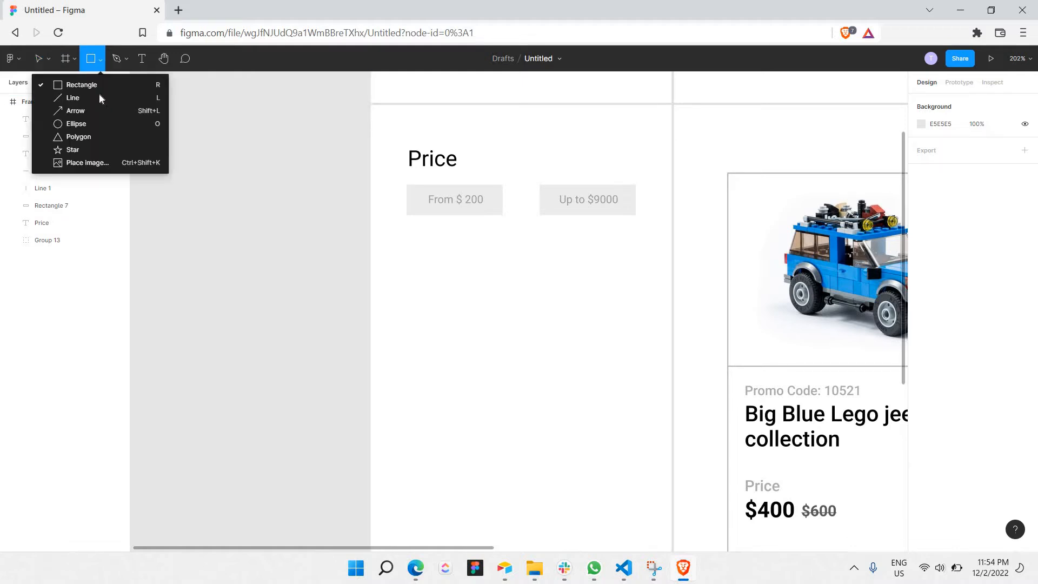
left_click(99, 97)
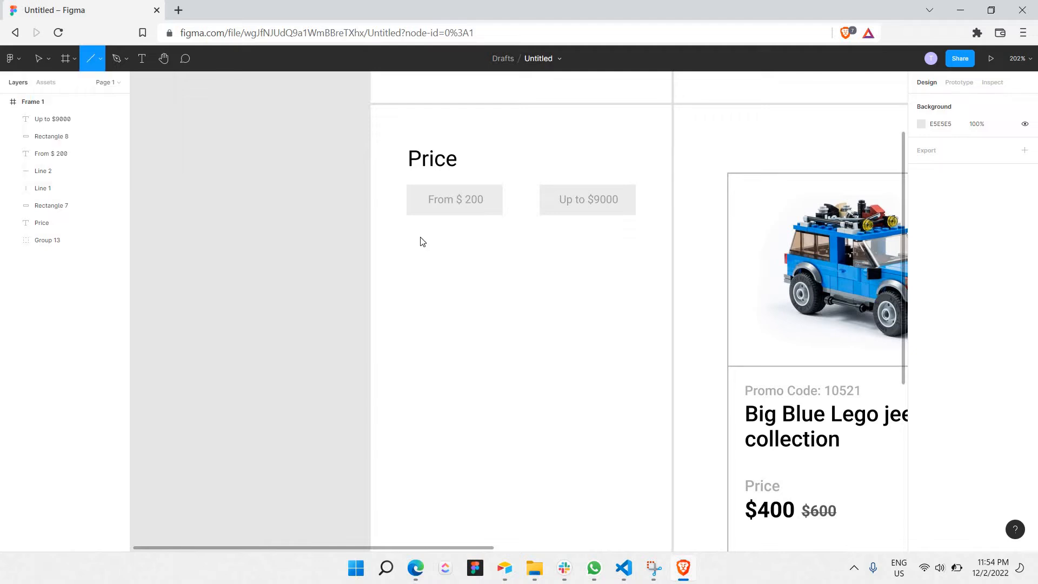
left_click_drag(406, 235, 636, 250)
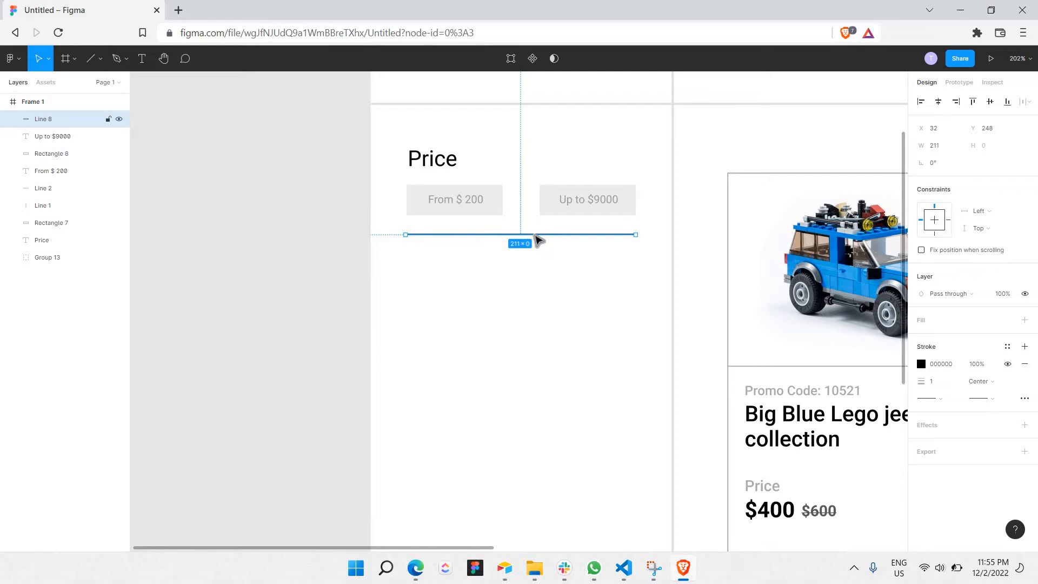
left_click_drag(538, 240, 540, 246)
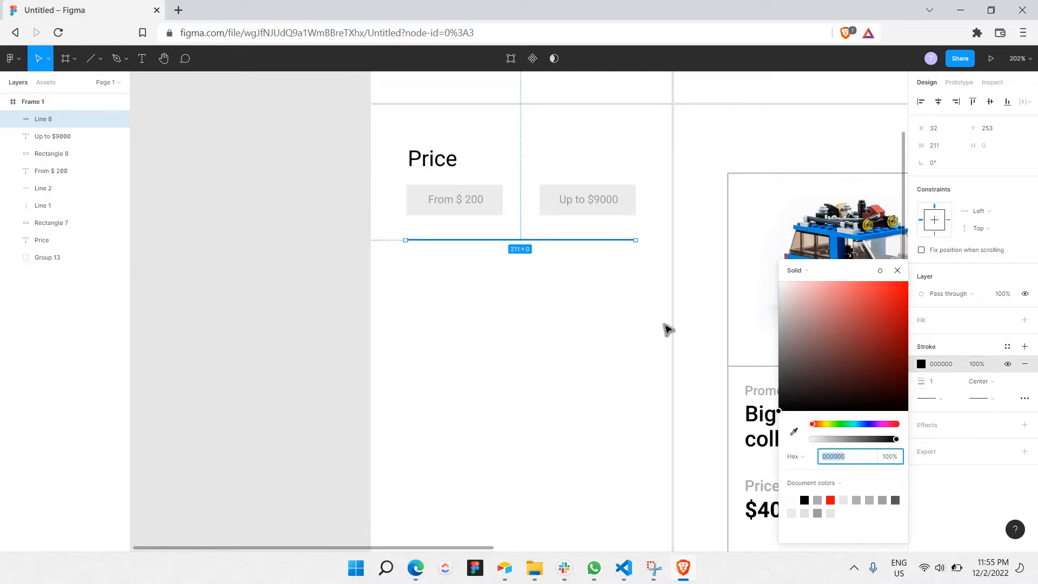
Set the line's stroke colour to C6C6C6 and its stroke weight to 2
type("A9A9A9")
key("Return")
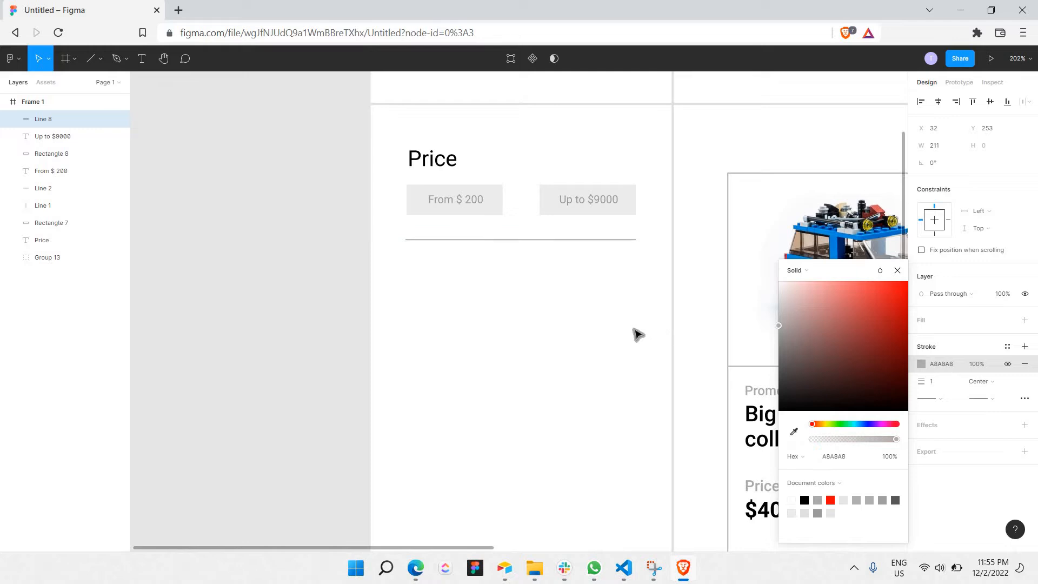
left_click_drag(634, 328, 612, 314)
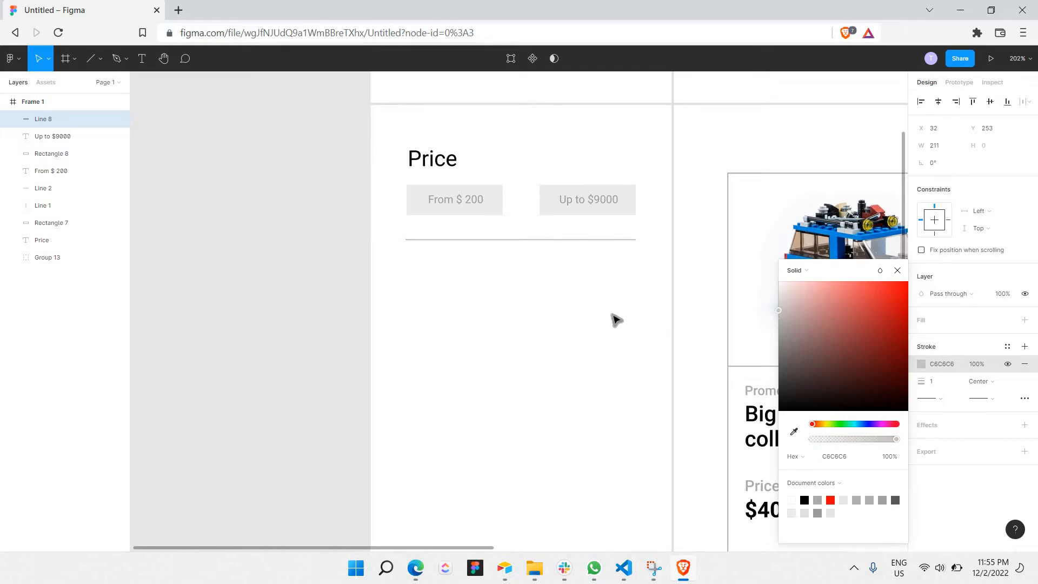
left_click(944, 384)
type("2")
key("Return")
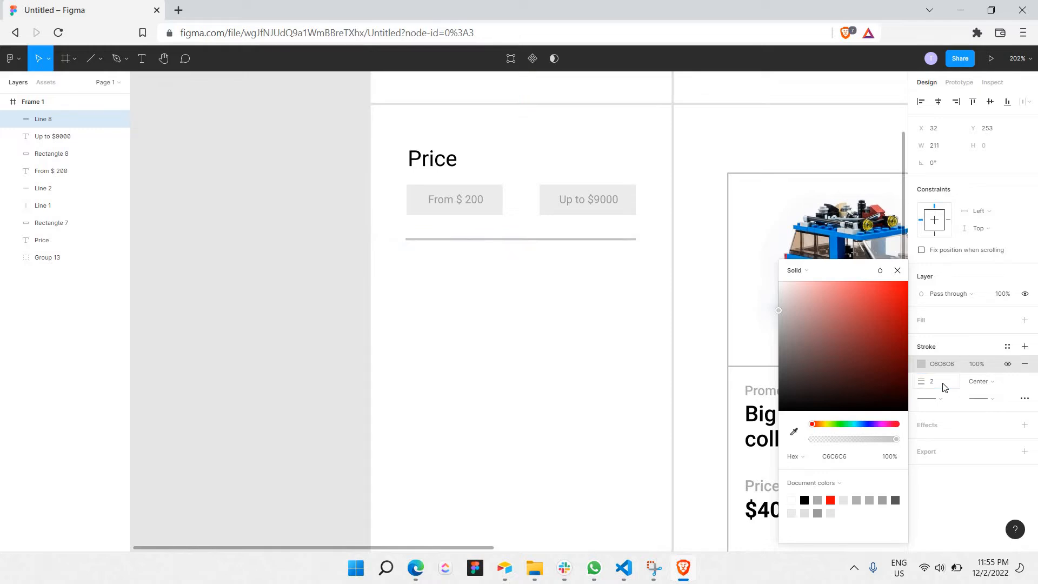
left_click(622, 368)
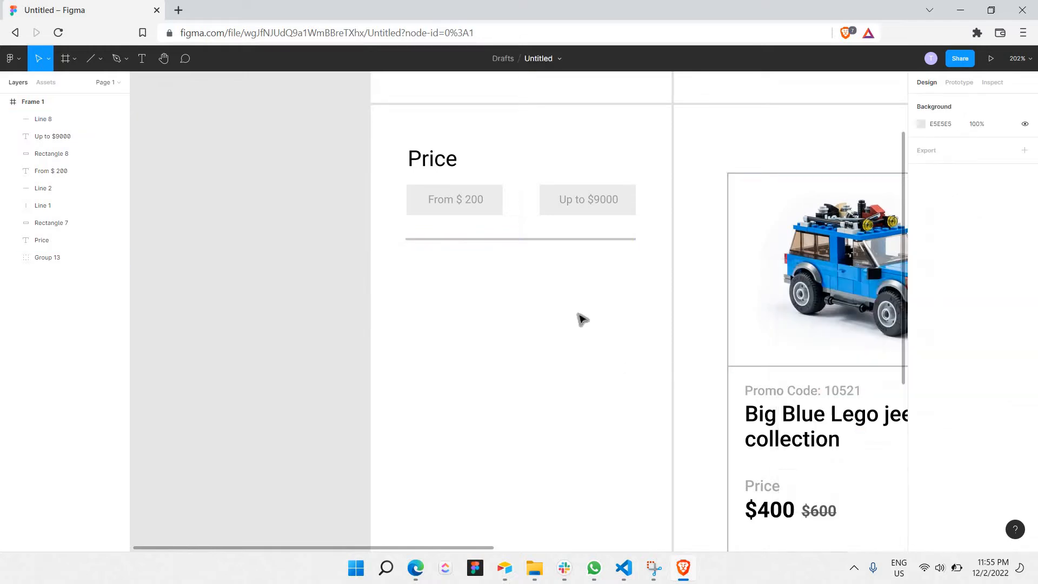
Lower the line to Y 257 and lighten its stroke colour to E8E8E8
left_click(539, 239)
double_click(539, 241)
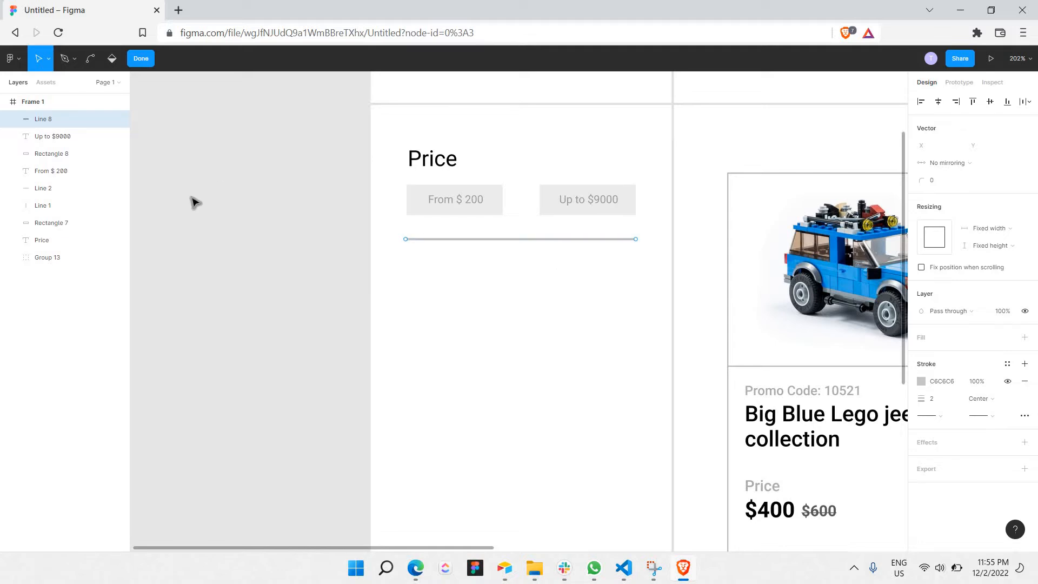
key("Escape")
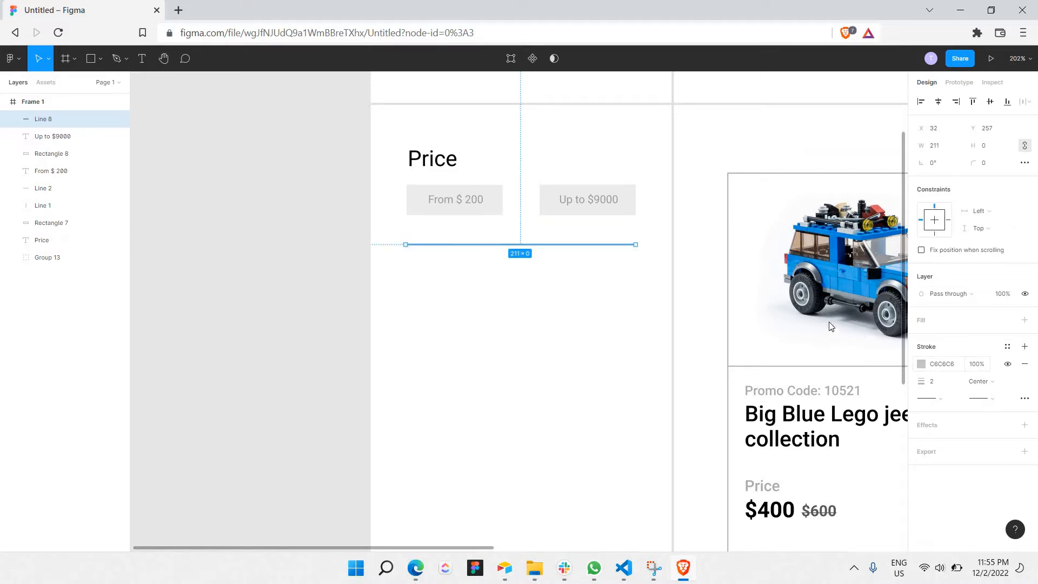
mouse_move(800, 305)
left_mouse_down()
mouse_move(663, 334)
mouse_move(598, 291)
mouse_move(602, 303)
left_mouse_up()
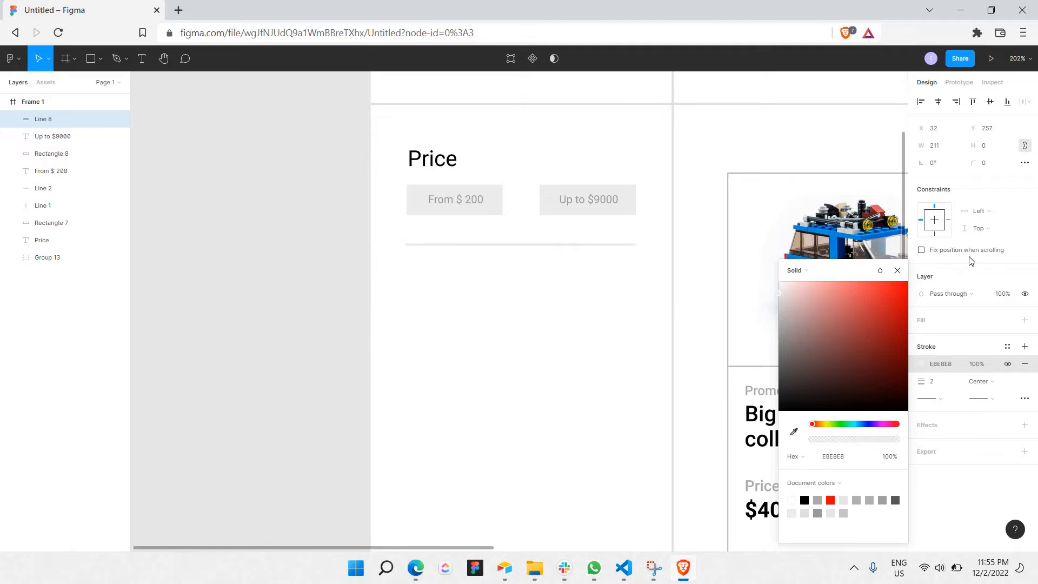
left_click(897, 271)
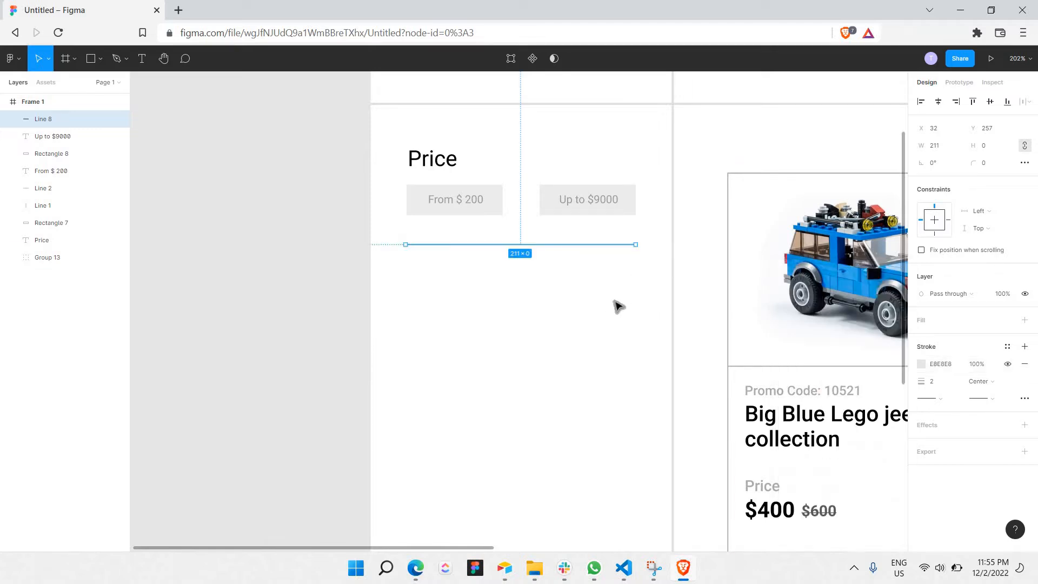
left_click(508, 282)
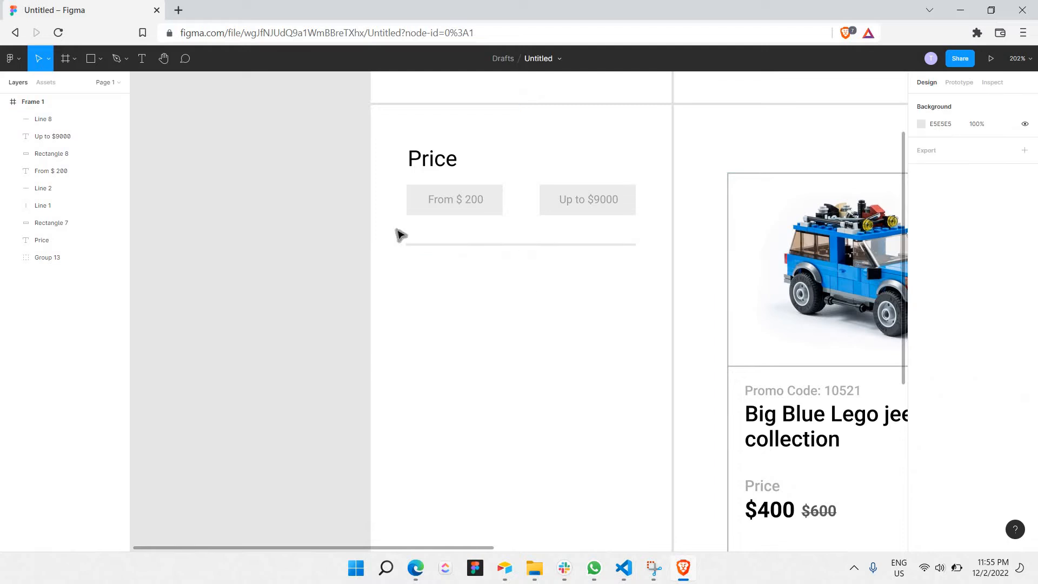
Draw a circle about 12 by 12 on the line beneath the "From $ 200" box and fill it with red FF0000
left_click(100, 60)
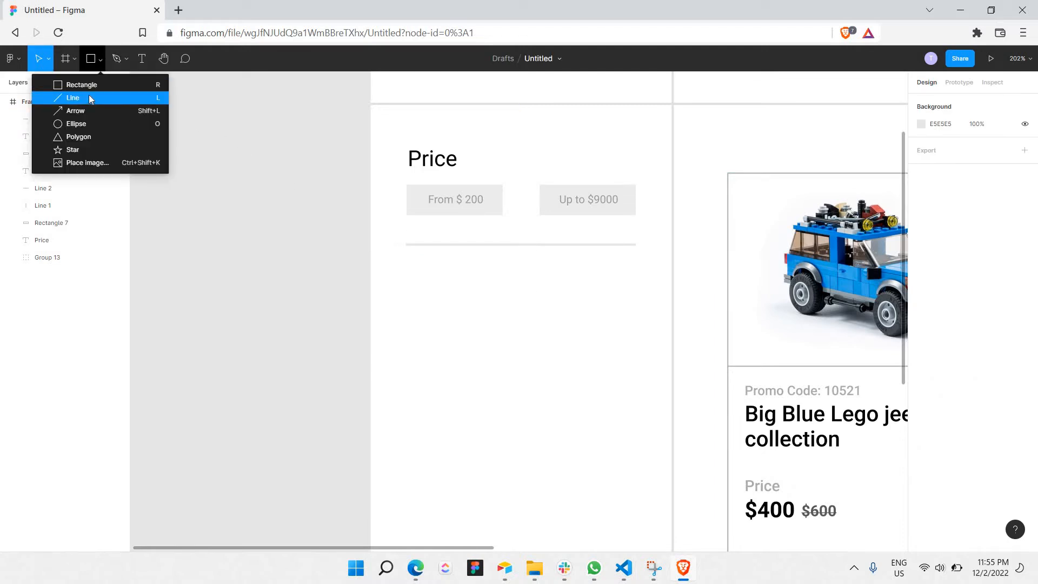
left_click(81, 124)
mouse_move(445, 234)
left_mouse_down()
mouse_move(453, 252)
mouse_move(467, 250)
left_mouse_up()
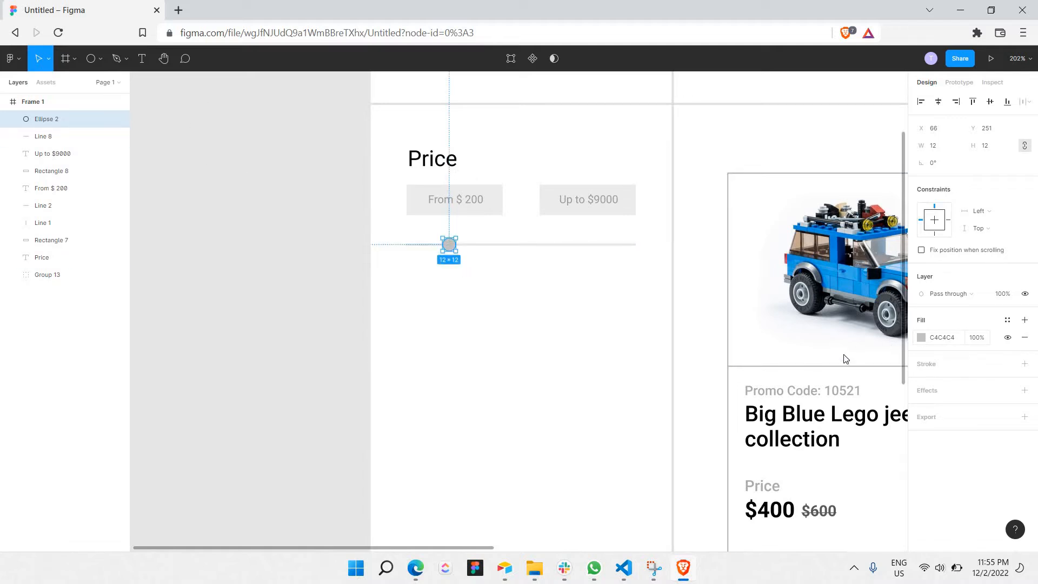
left_click_drag(853, 338, 949, 244)
left_click(534, 305)
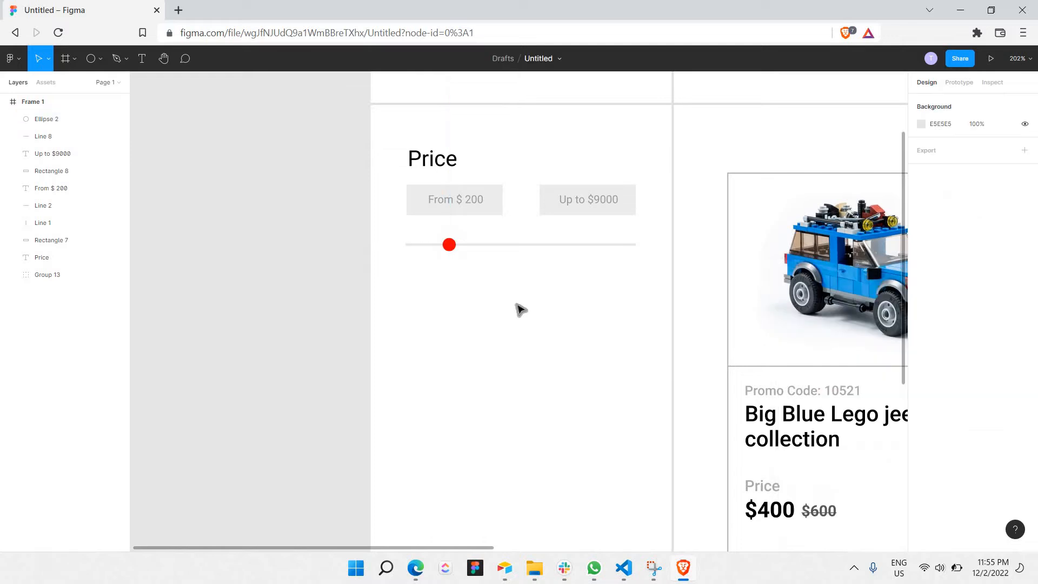
Shrink the red circle to 11 by 11 and place a copy of it further along the line at X 186
left_click(450, 245)
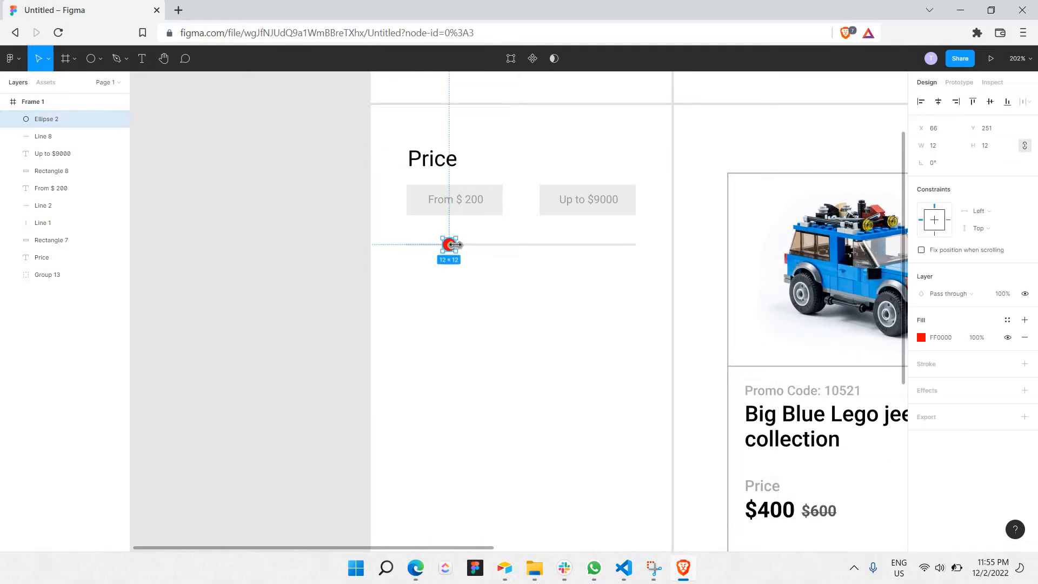
scroll(454, 244, "up", 1)
key("ctrl+Left")
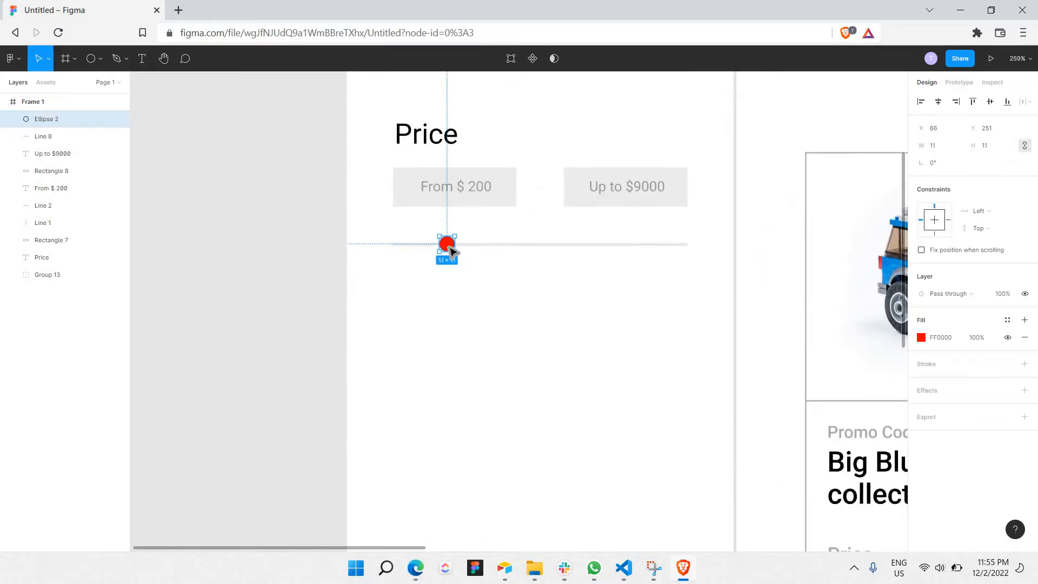
key("ctrl+v")
left_click_drag(449, 245, 603, 265)
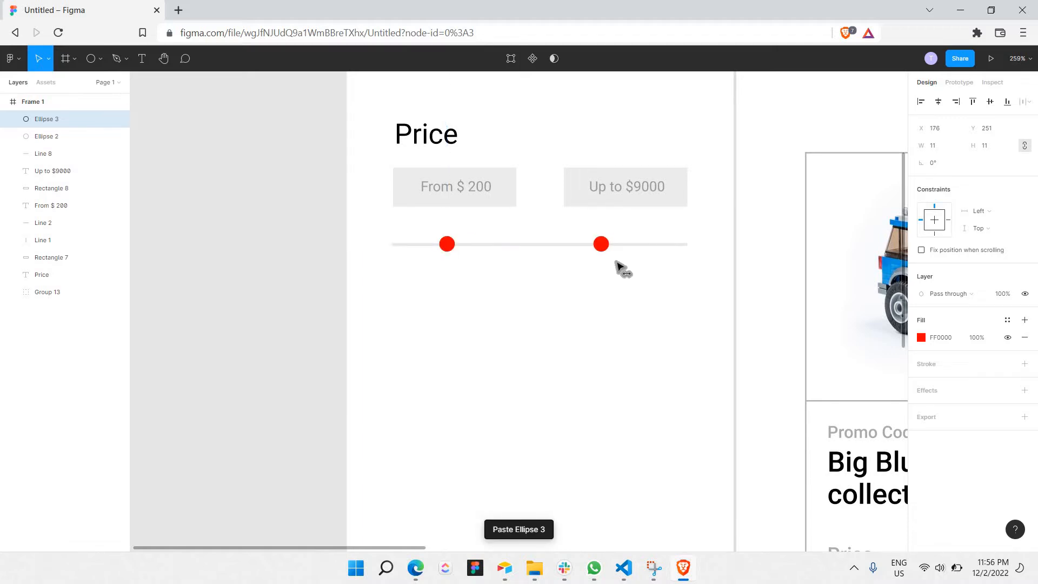
key("shift+Right")
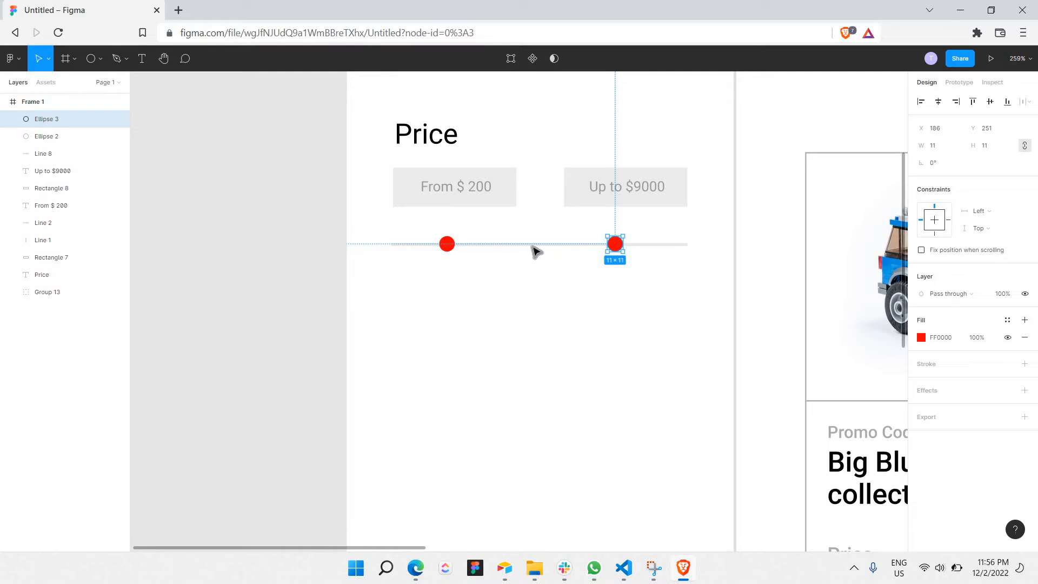
Duplicate the grey line, lower the copy to Y 282, and shorten it to about 120 so it spans the two circles' centres
left_click(535, 245)
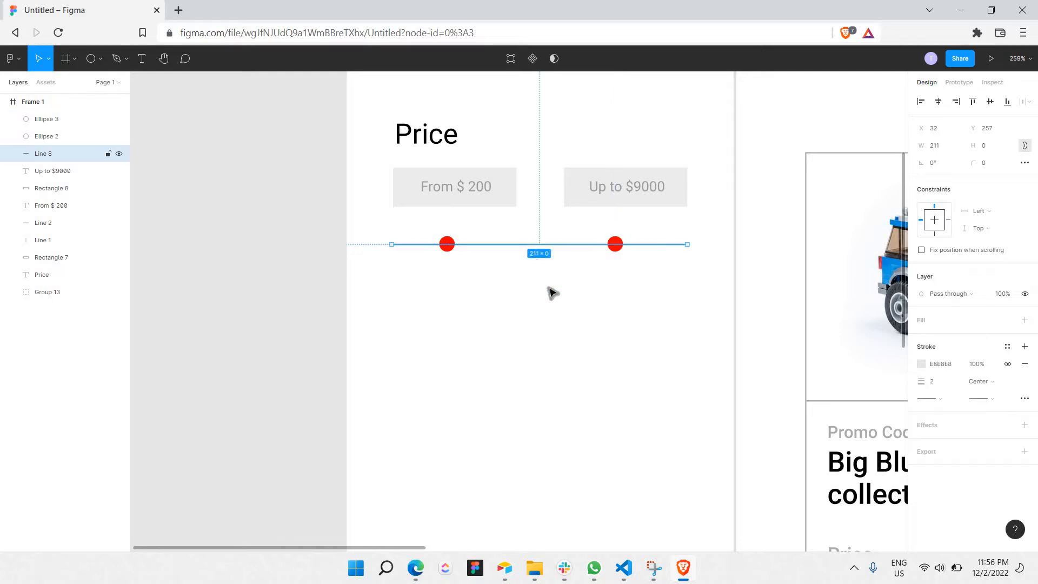
key("ctrl+v")
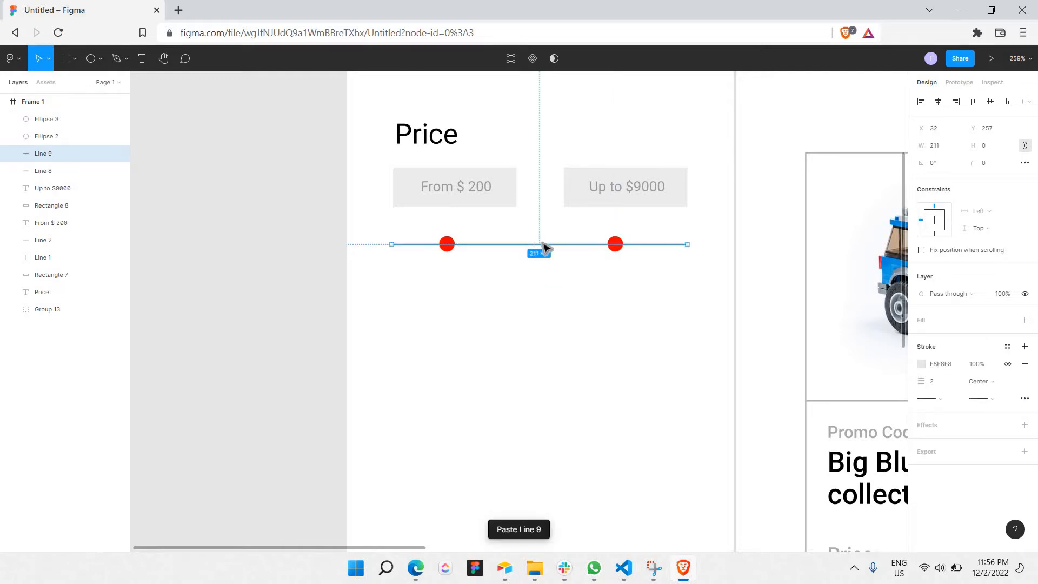
key("Down")
key("Down")
key("Down")
key("Down")
key("Down")
key("Down")
key("Down")
key("Down")
key("Down")
key("Down")
key("Down")
key("Down")
key("Down")
key("Down")
key("Down")
key("Down")
key("Down")
key("Down")
key("Down")
key("Down")
left_click_drag(393, 281, 447, 292)
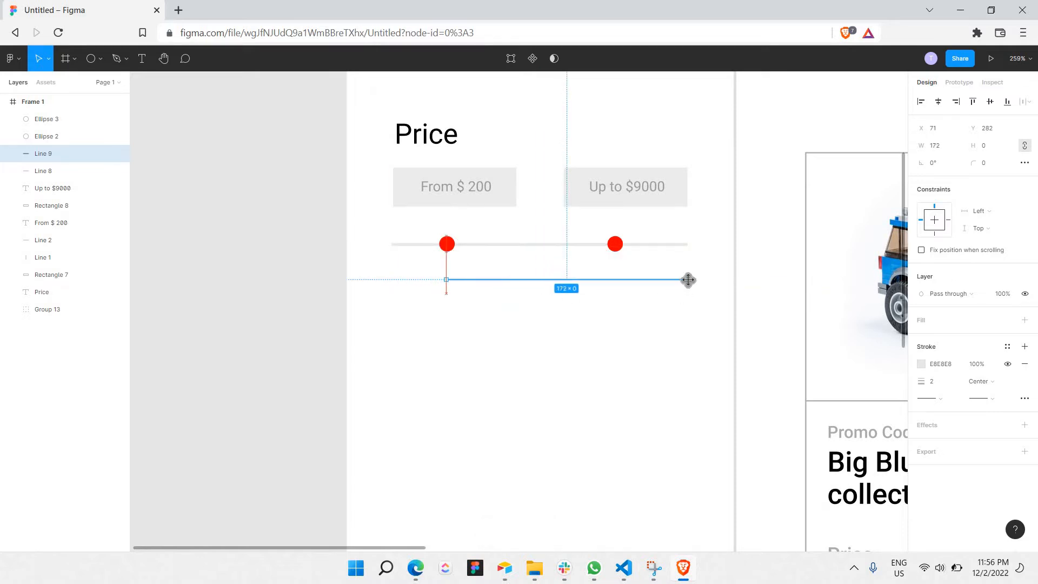
left_click_drag(686, 280, 616, 293)
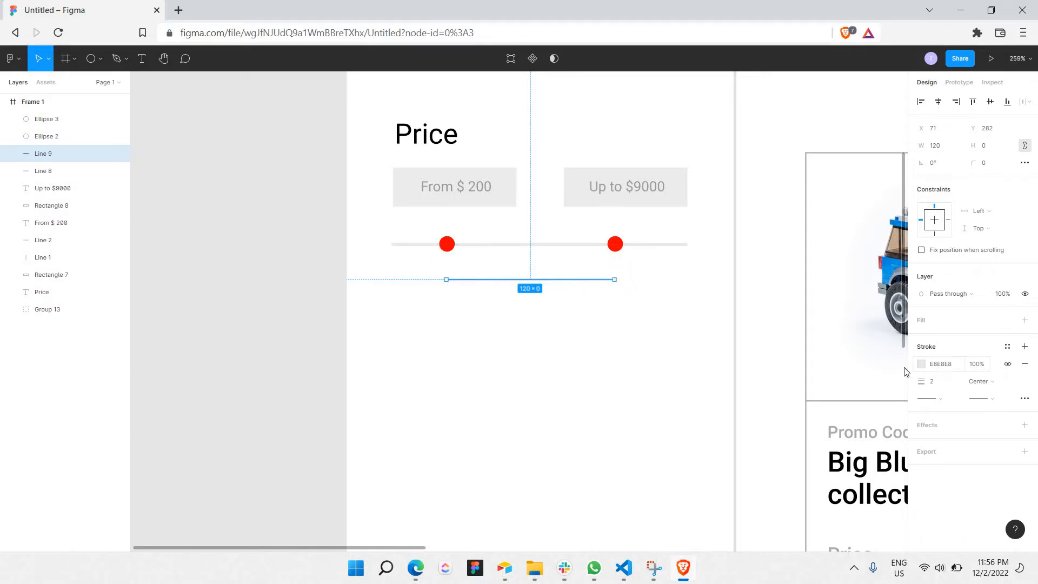
Colour the shortened line red FF0000 and move it up onto the grey line between the circles, at Y 257
left_click(922, 364)
left_click(829, 497)
left_click(651, 357)
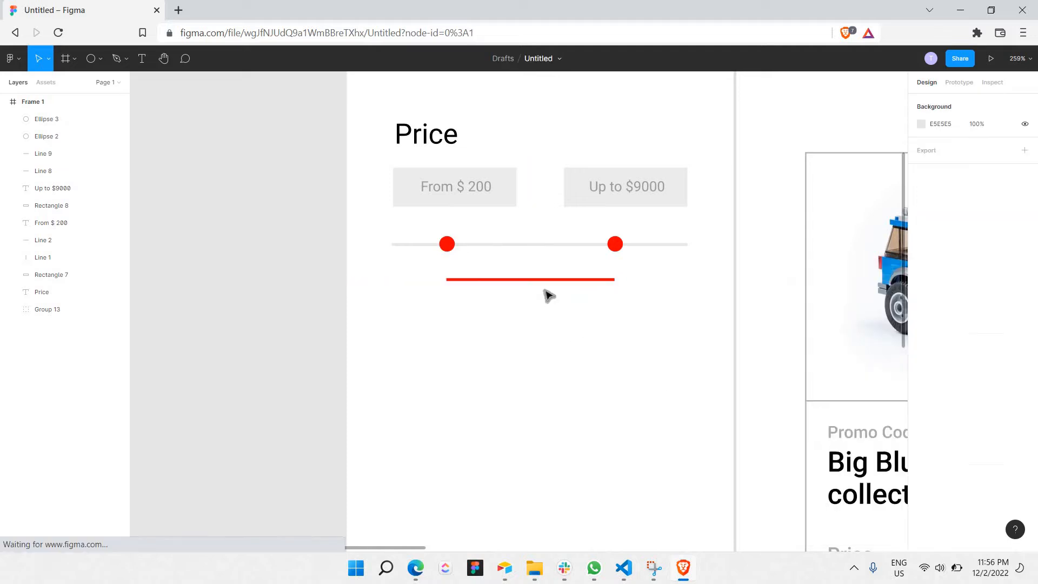
left_click_drag(547, 280, 547, 251)
left_click(551, 277)
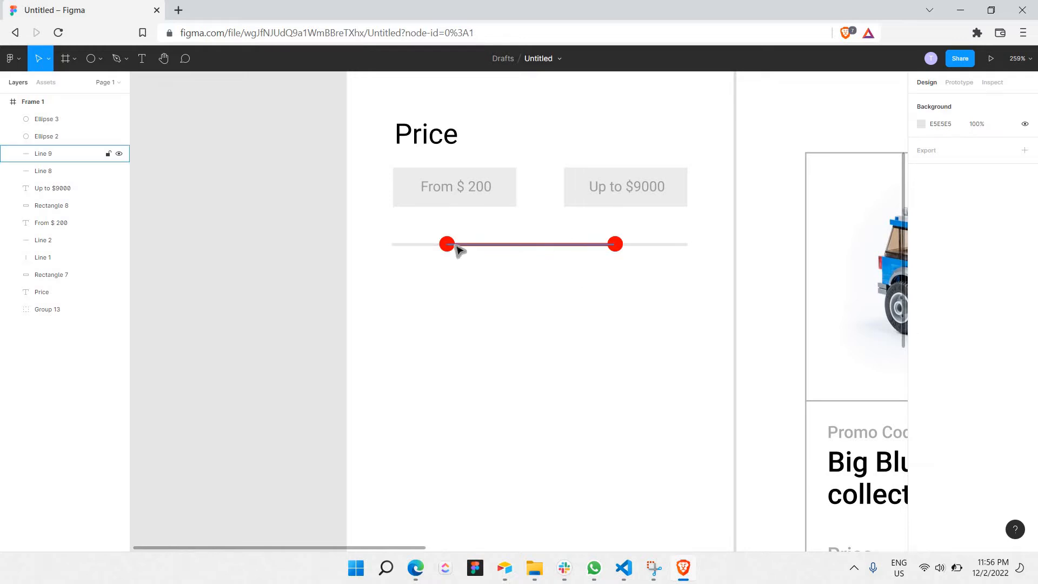
Move the second red circle closer to the first and shorten the red line to about 101 to match
left_click_drag(588, 216, 588, 245)
left_click(616, 244)
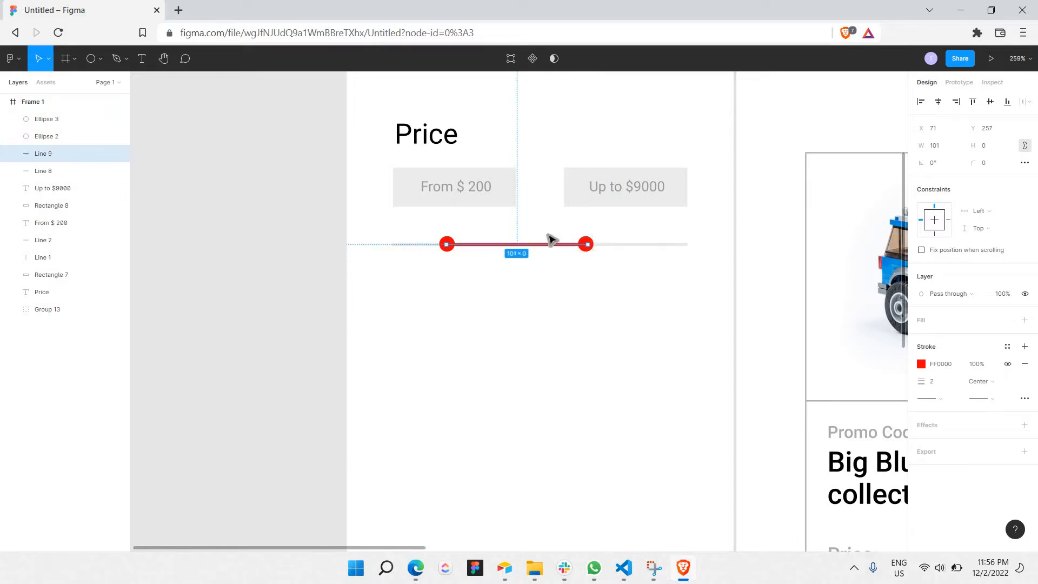
left_click(591, 271)
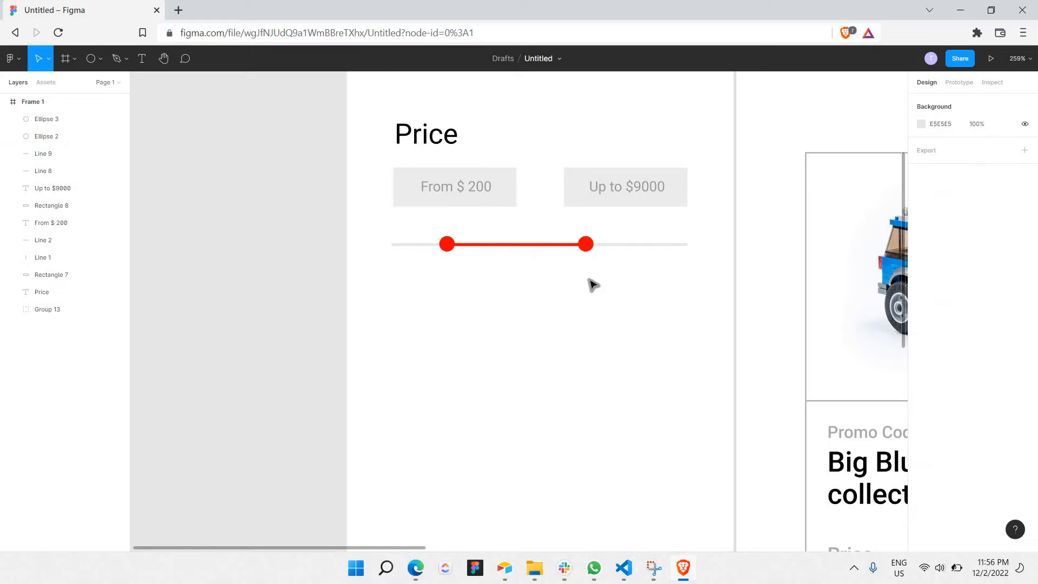
scroll(593, 285, "down", 3)
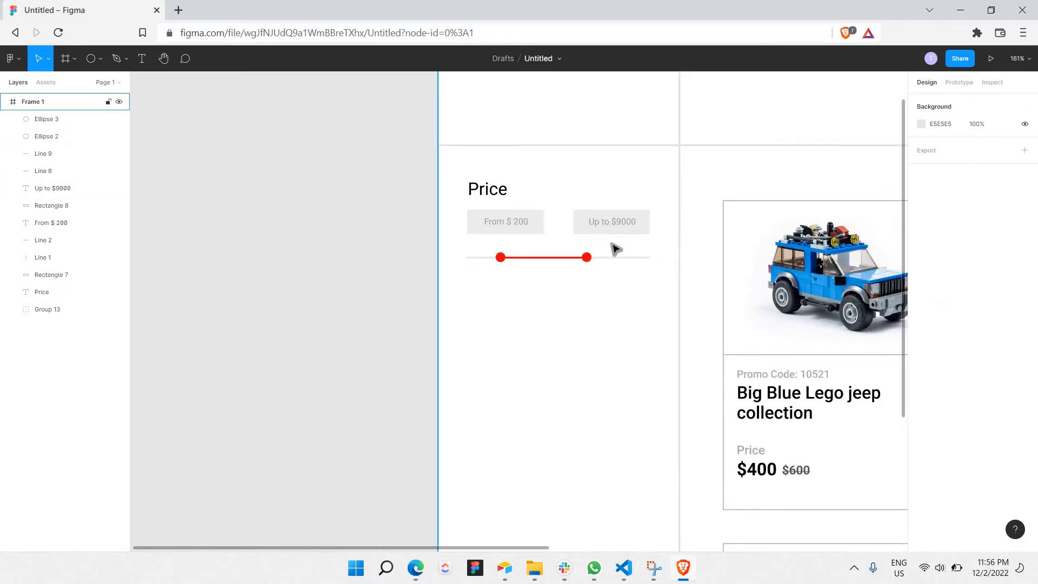
Set the Price heading above the slider to font size 18 and Medium weight
scroll(616, 249, "right", 2)
scroll(611, 255, "right", 2)
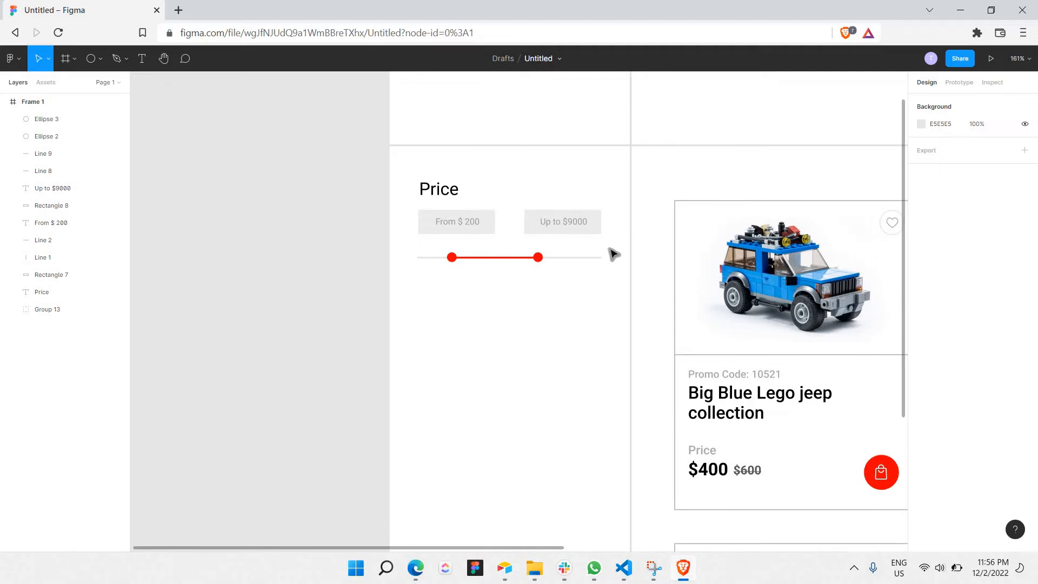
double_click(439, 190)
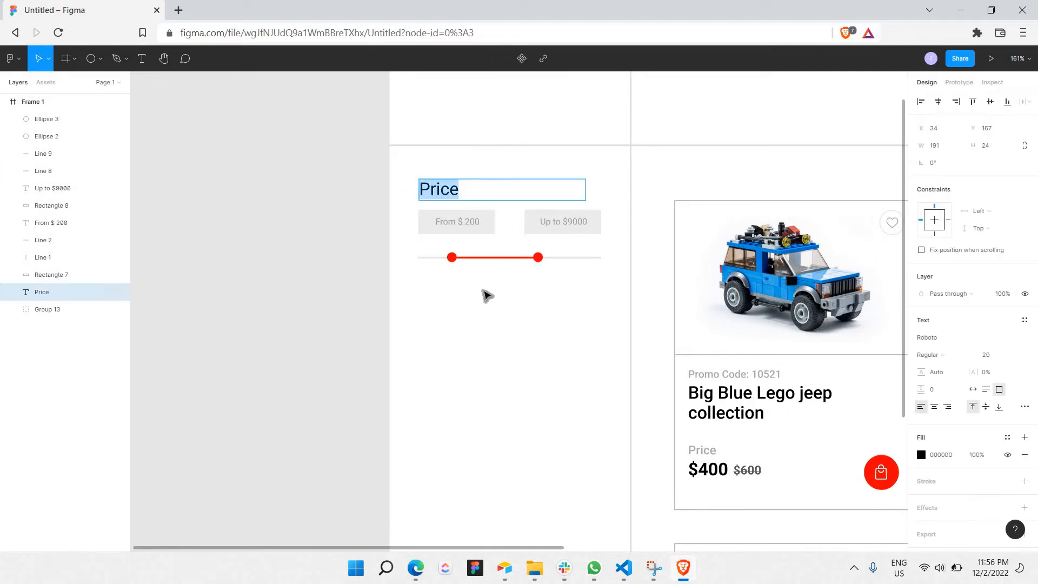
key("Escape")
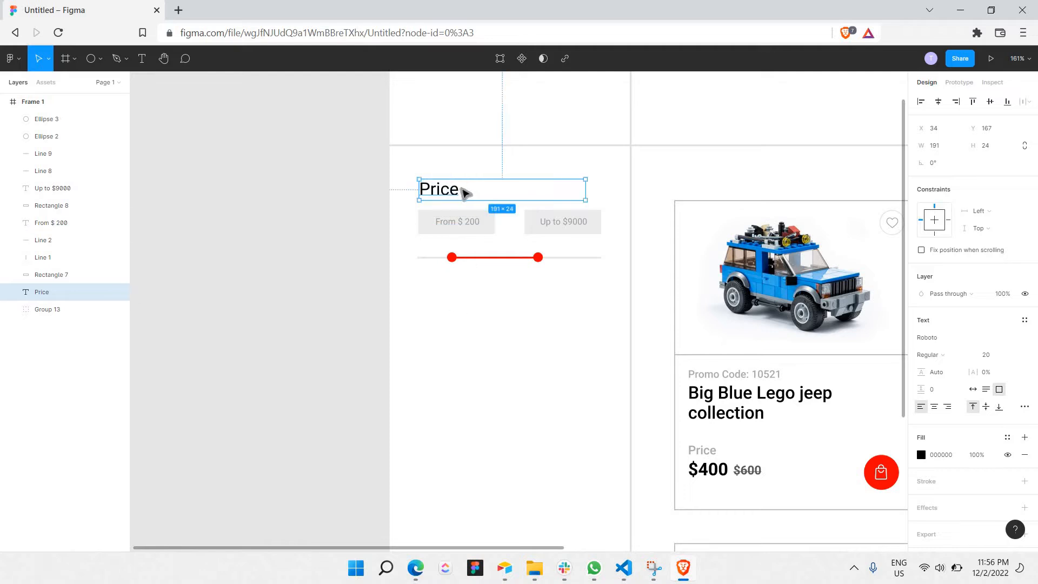
key("Escape")
double_click(454, 187)
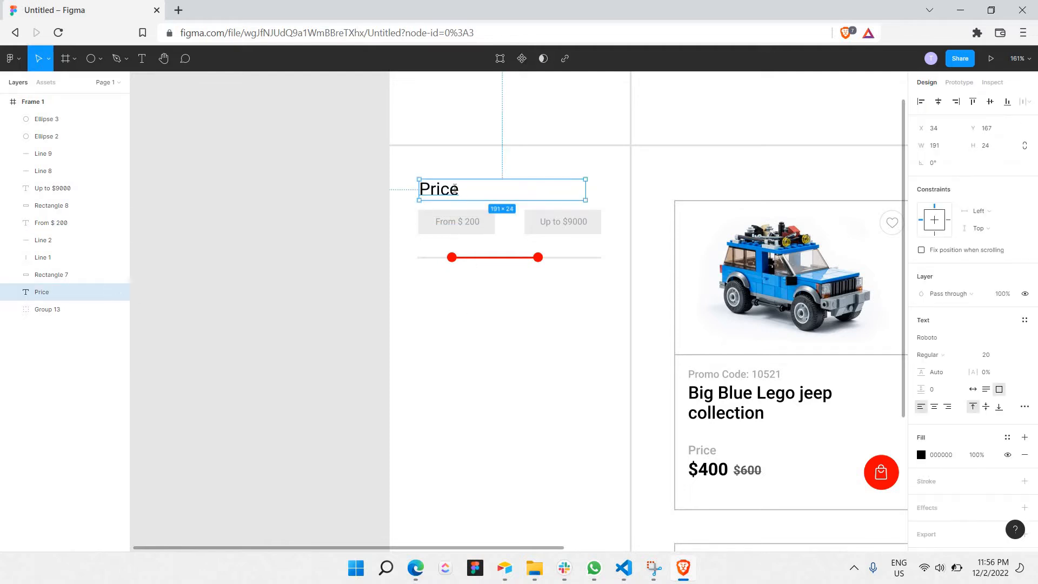
left_click(1011, 356)
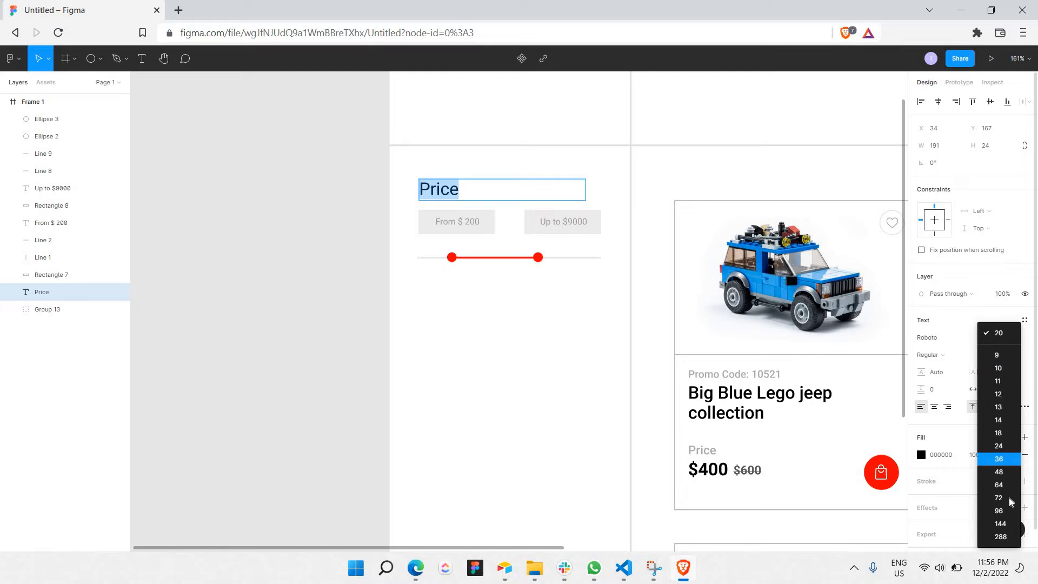
left_click(999, 432)
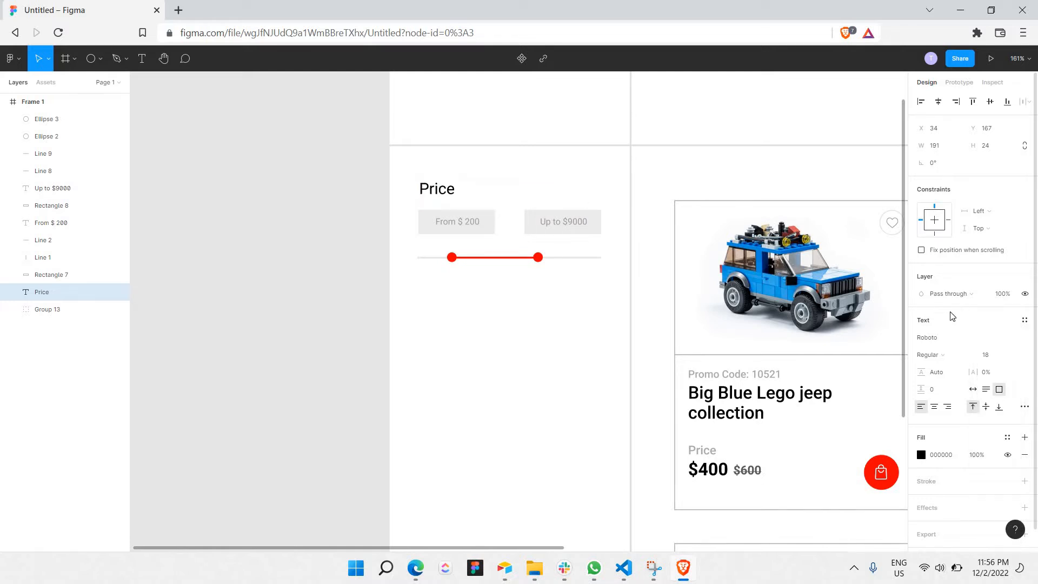
left_click(947, 358)
key("Down")
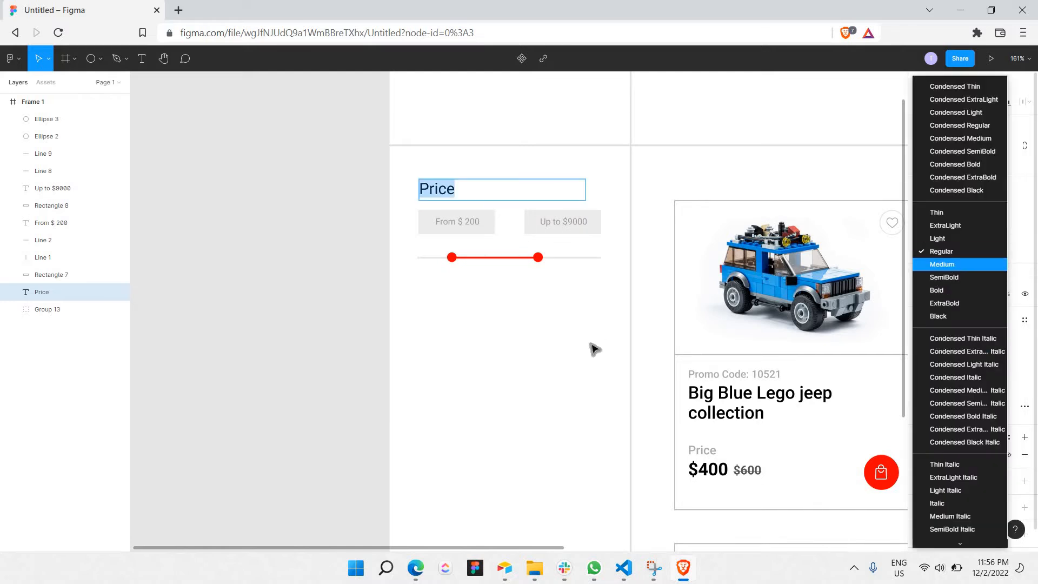
key("Return")
key("Escape")
Duplicate the Price heading below the slider at Y 335 and change the copy's text to "Theme"
left_click(430, 192)
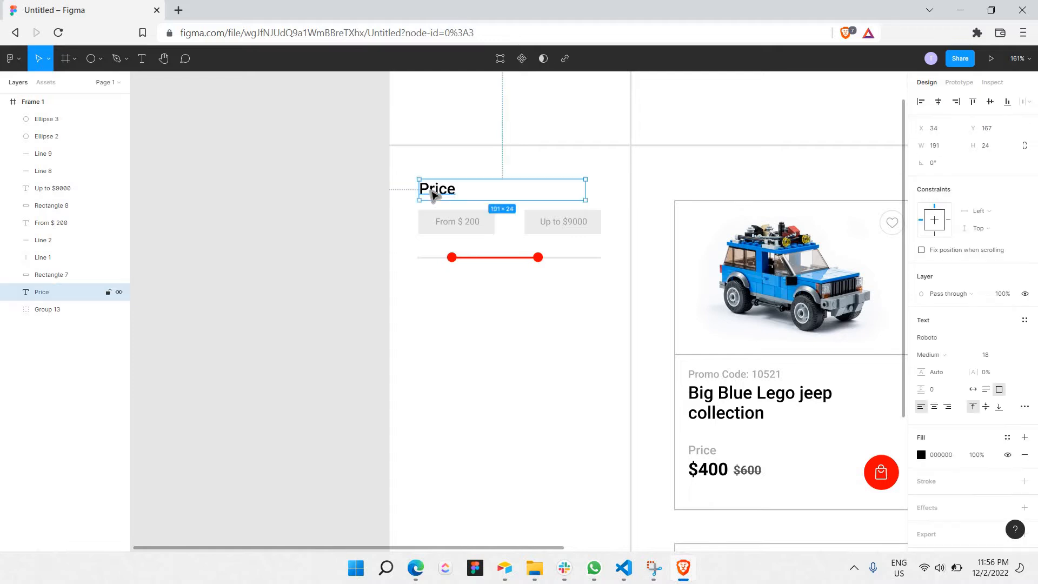
key("ctrl+v")
left_click_drag(493, 324, 501, 339)
scroll(449, 323, "down", 1)
double_click(443, 324)
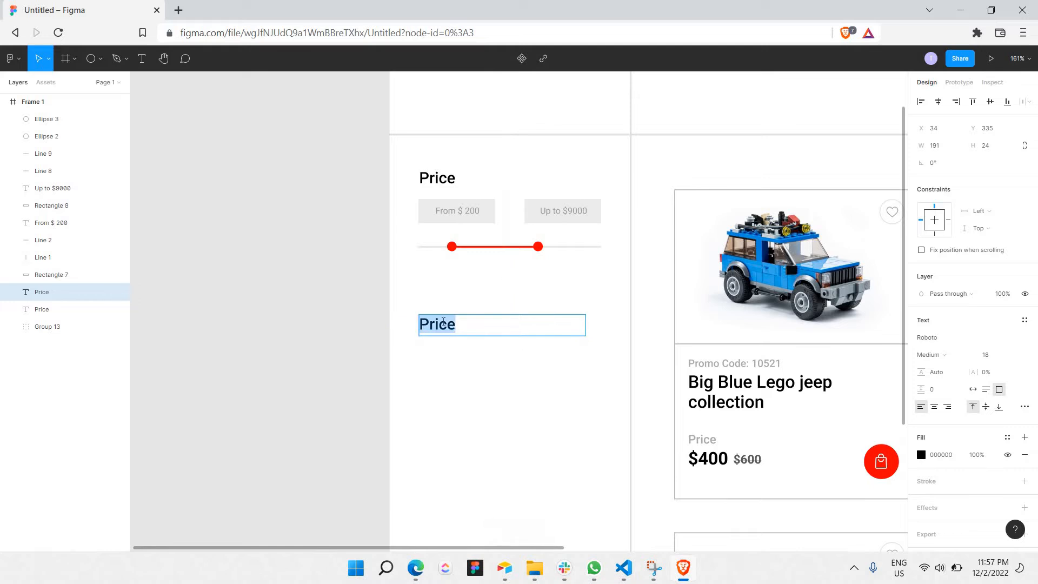
type("Theme")
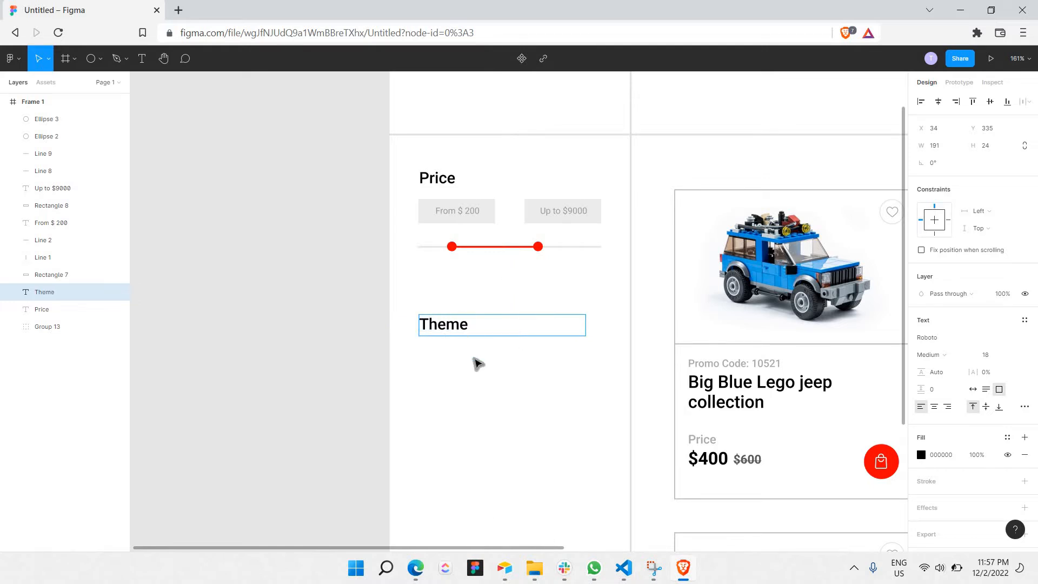
key("Escape")
scroll(481, 314, "down", 2)
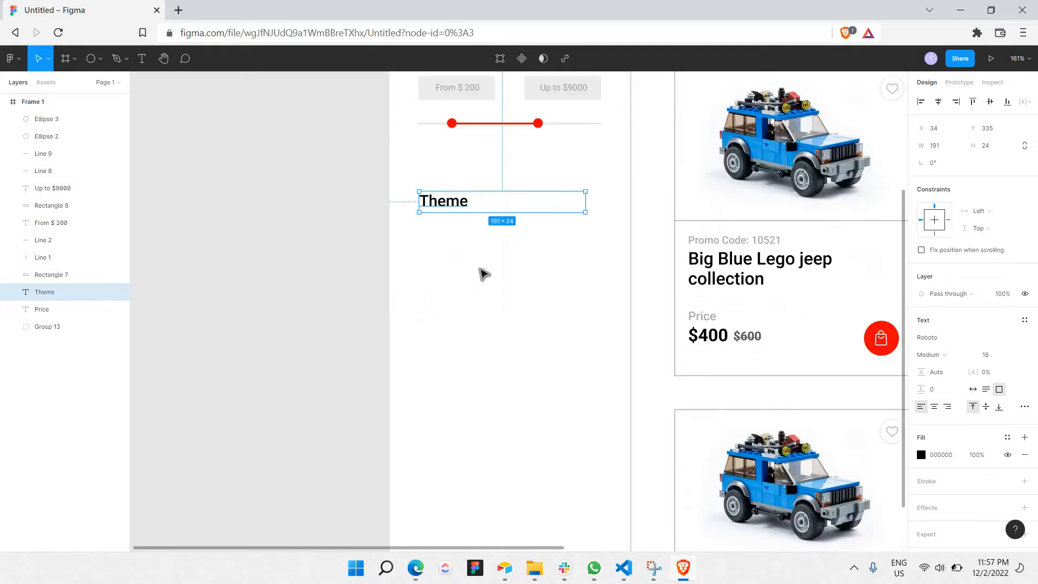
left_click(485, 274)
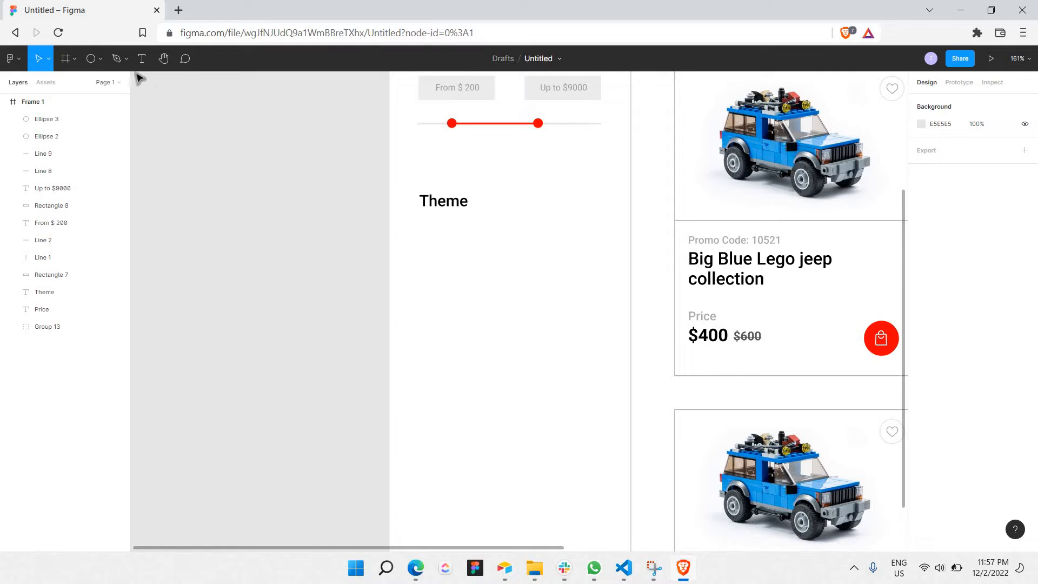
Draw a square of about 19 by 19 under the Theme heading and fill it light grey EBEBEB
left_click(100, 58)
key("r")
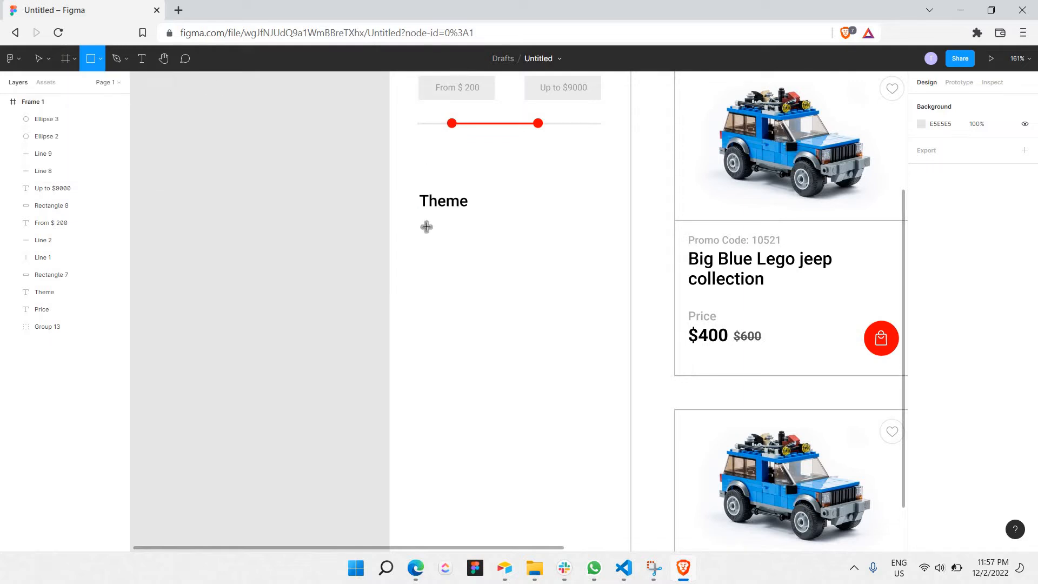
left_click_drag(421, 228, 439, 244)
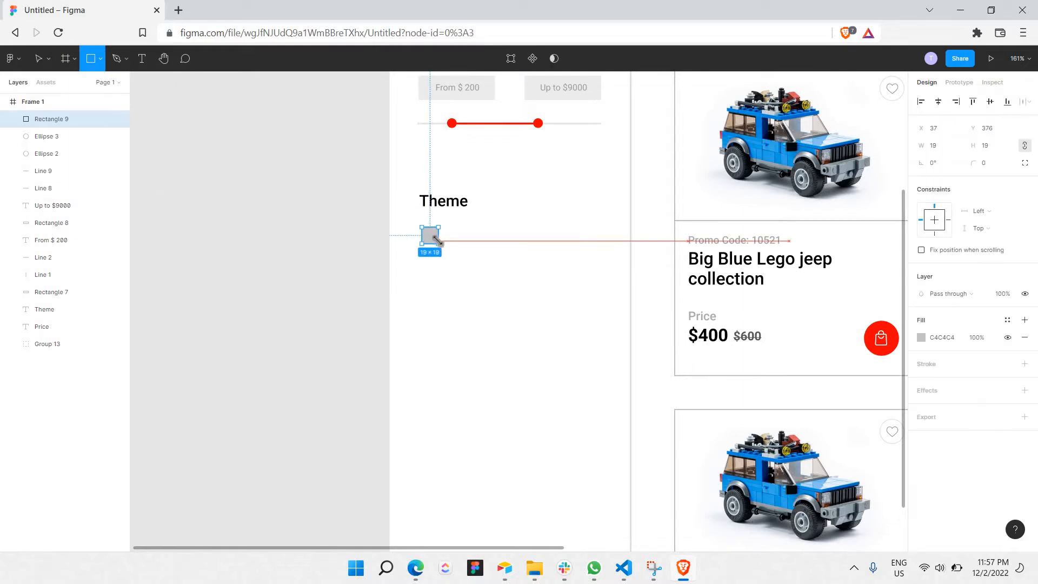
left_click(922, 337)
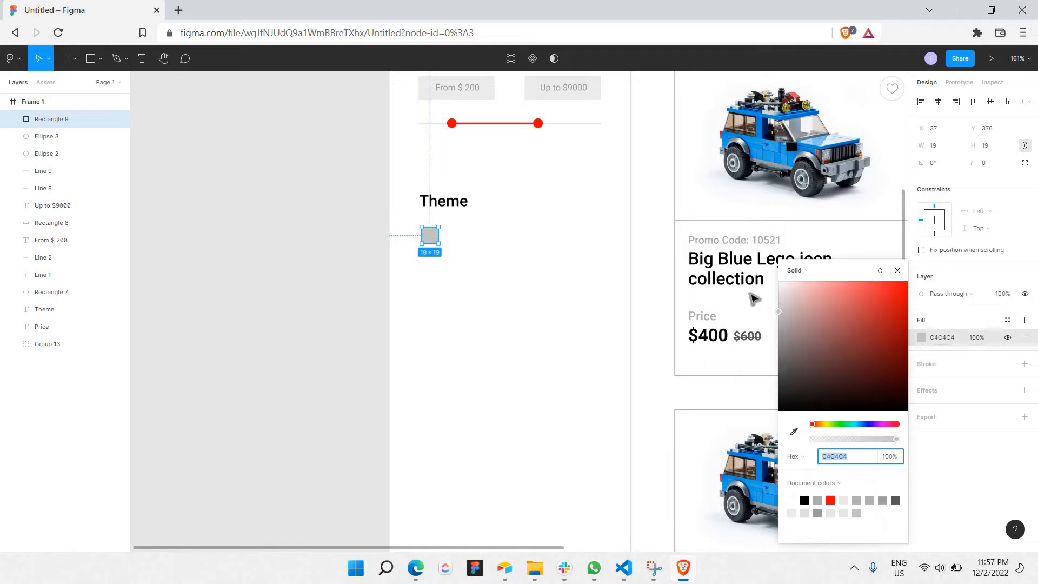
type("F6F6F6")
key("Return")
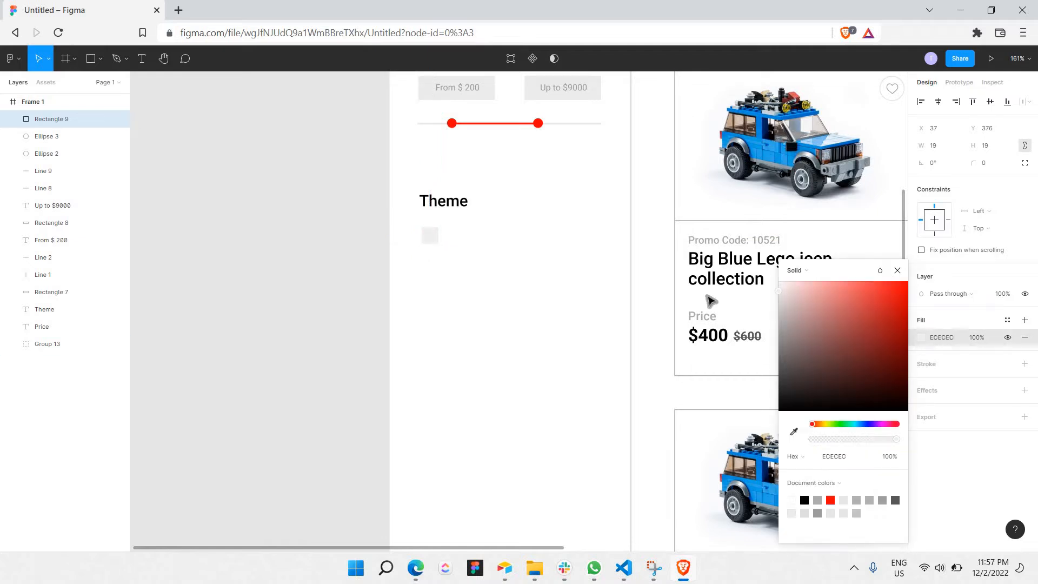
left_click(455, 253)
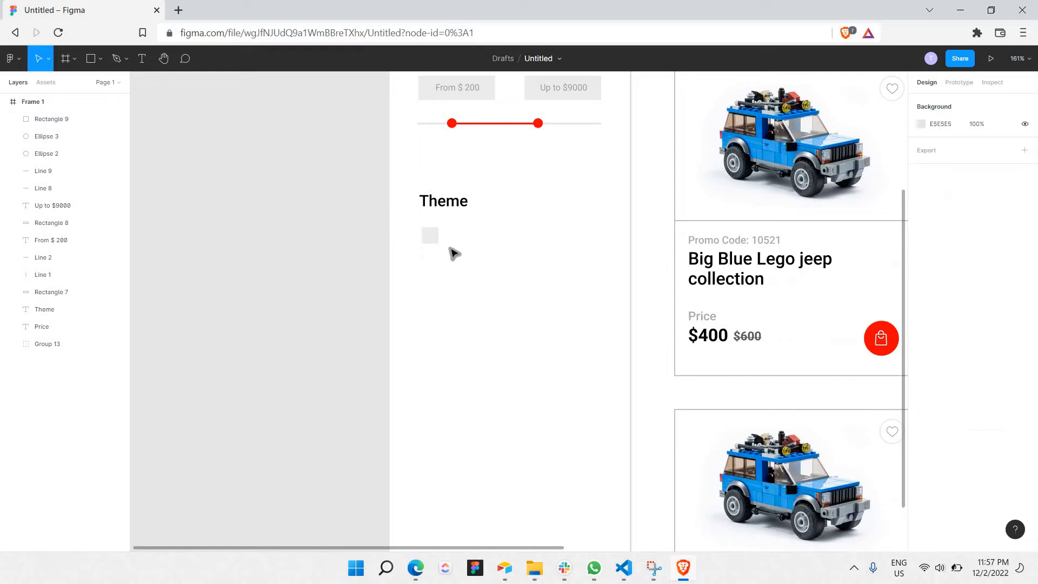
Duplicate the "From $ 200" label and place the copy by the grey square at X 46, Y 380
scroll(457, 106, "up", 1)
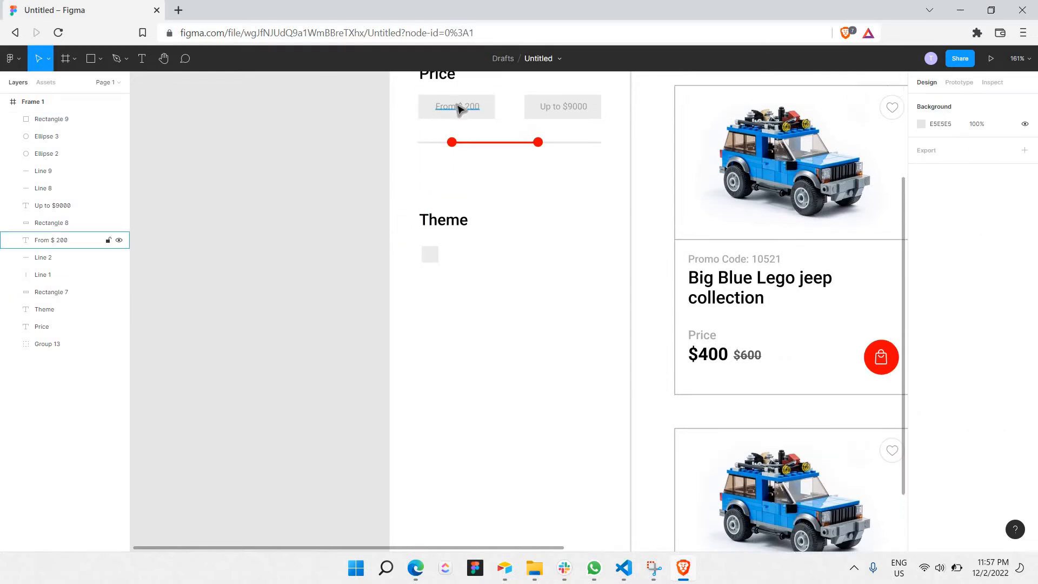
left_click(459, 108)
key("ctrl+c")
key("ctrl+v")
left_click_drag(461, 107, 471, 254)
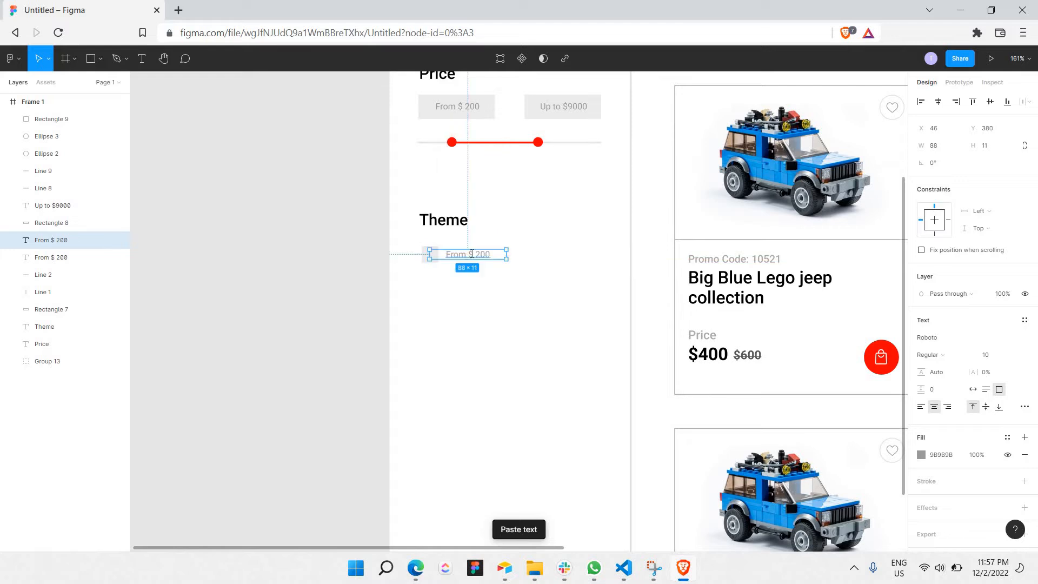
Resize the copied label's text box to about 106 by 15 and move it clear of the square to X 66
double_click(471, 254)
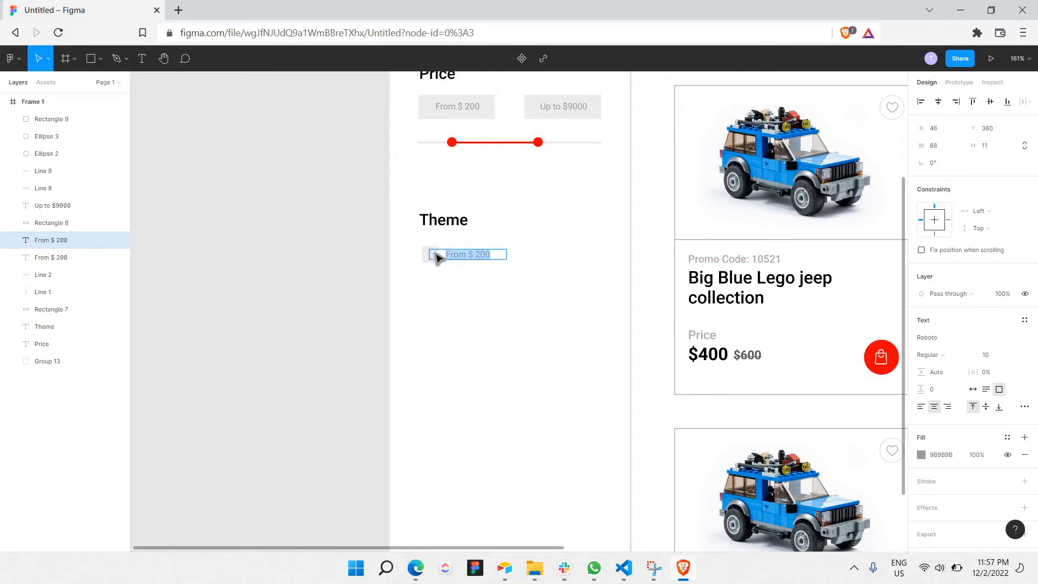
left_click(440, 227)
left_click(435, 254)
left_click(445, 256)
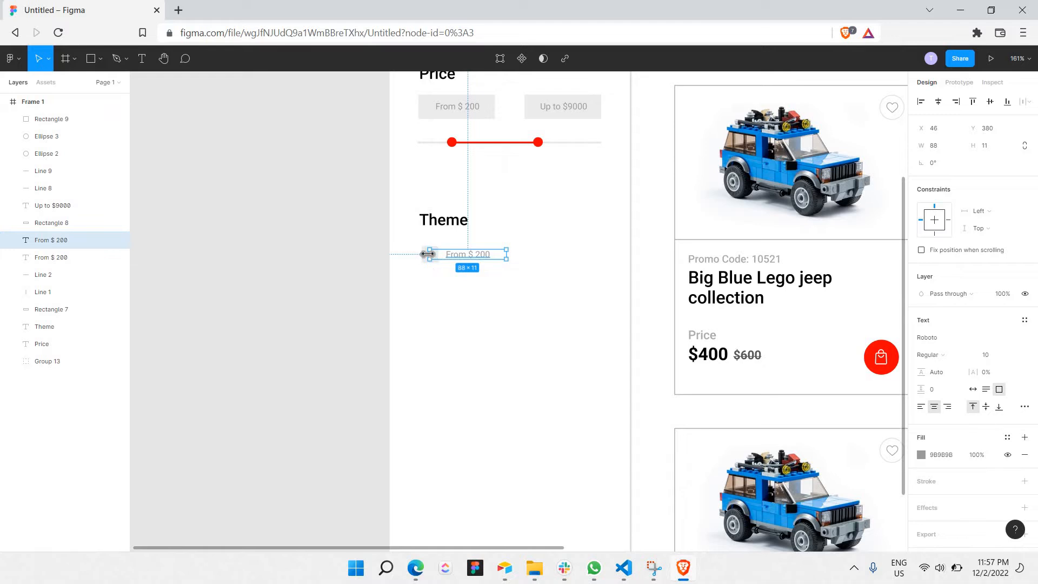
left_click_drag(432, 256, 439, 255)
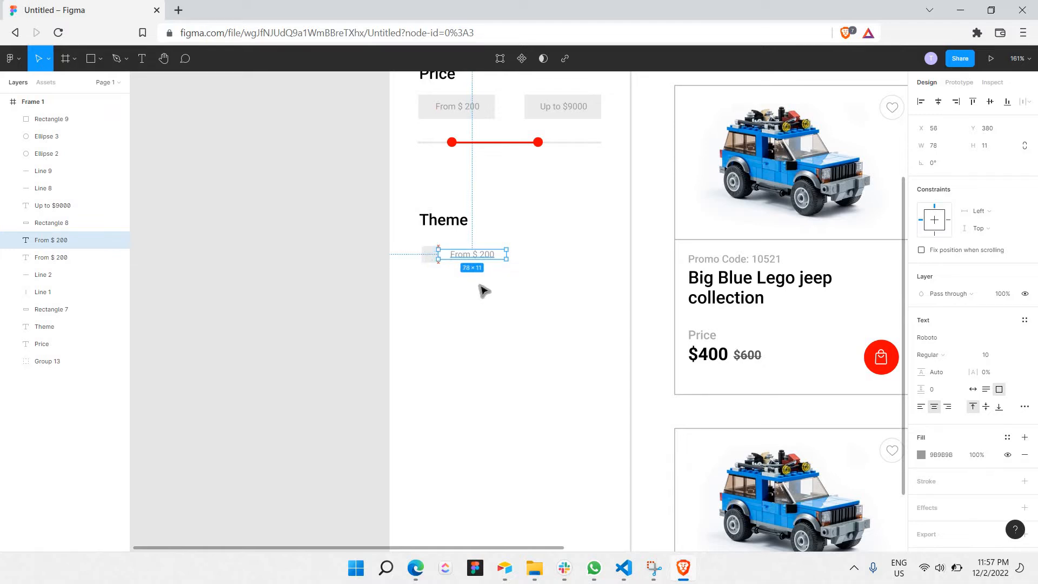
left_click(482, 287)
left_click(485, 261)
left_click_drag(509, 265, 519, 263)
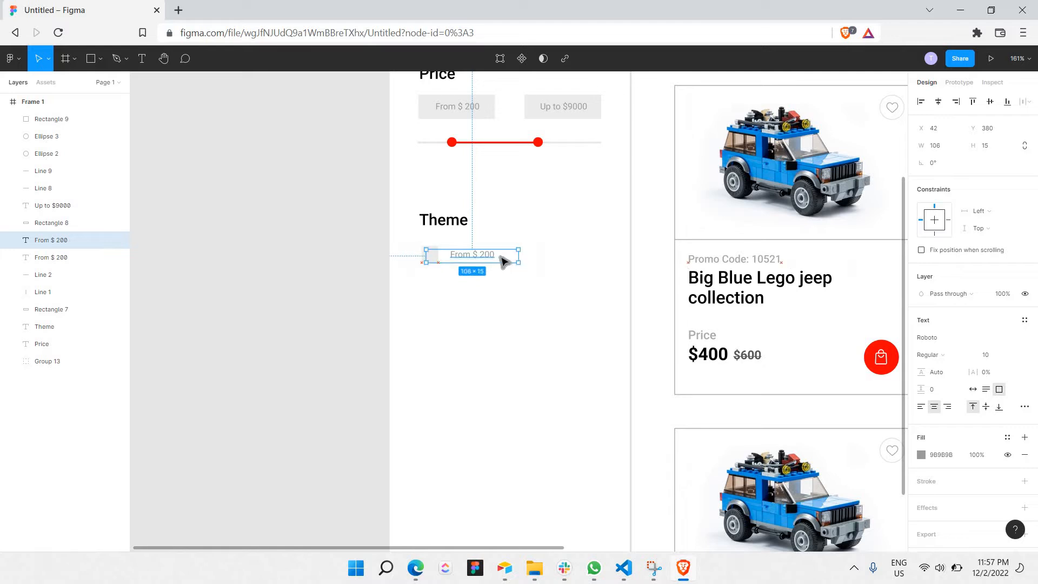
key("shift+Right")
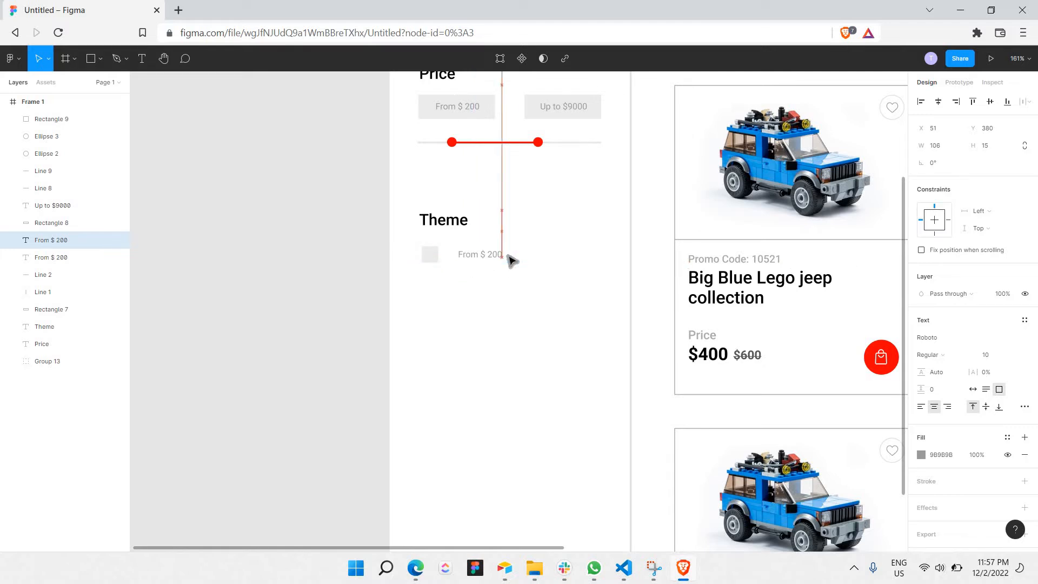
key("Right")
key("Right")
key("Right")
key("Right")
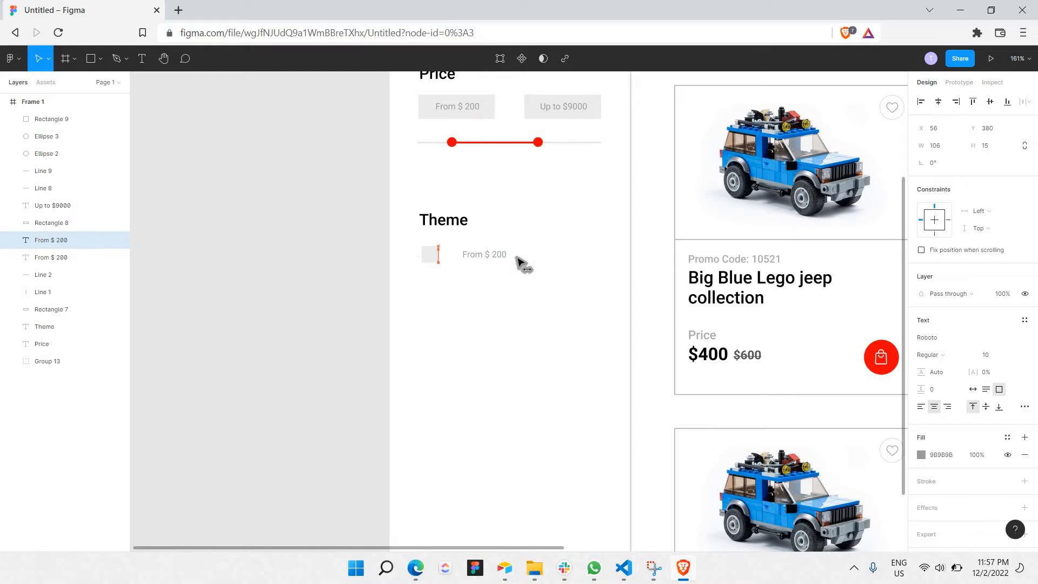
key("shift+Right")
Left-align the copied label and change its text to "Space (44)"
key("Return")
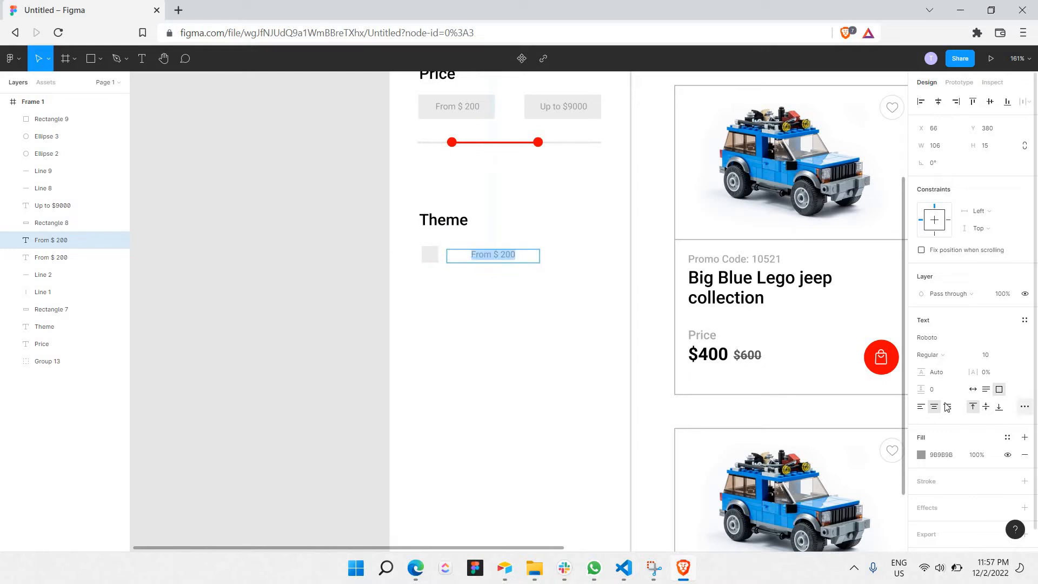
left_click(921, 407)
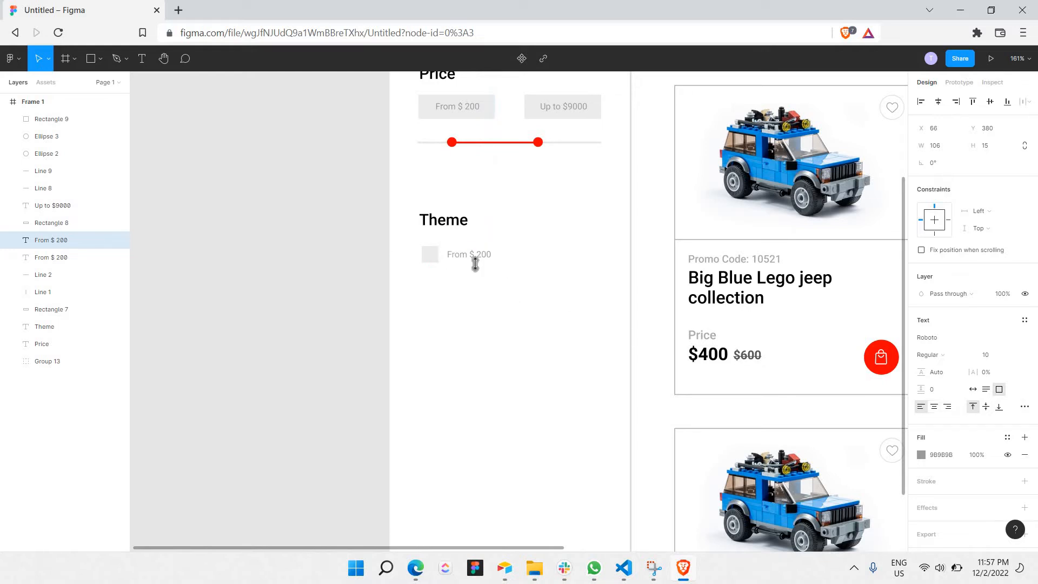
key("Escape")
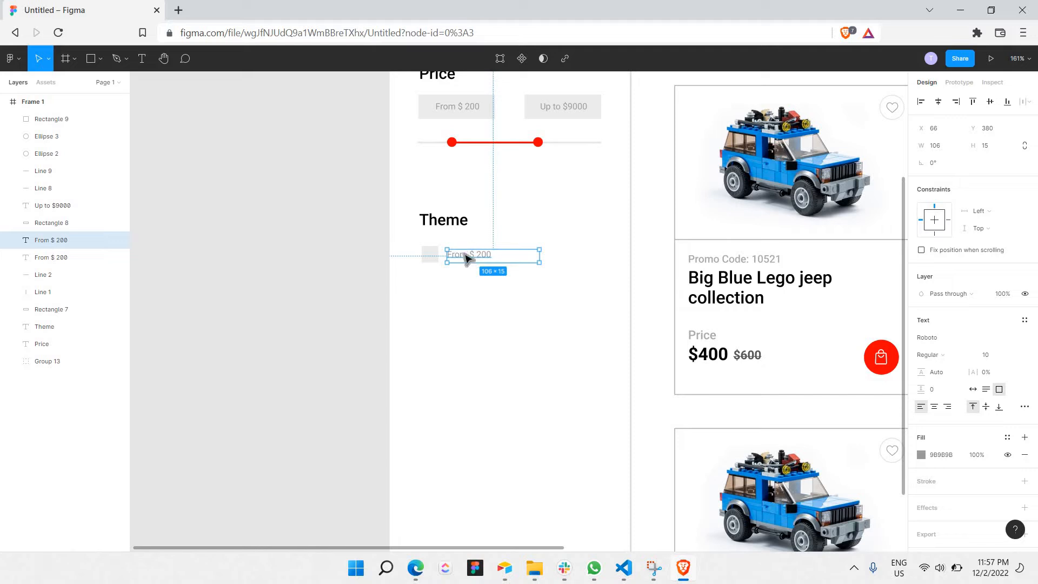
double_click(465, 254)
type("Space (44")
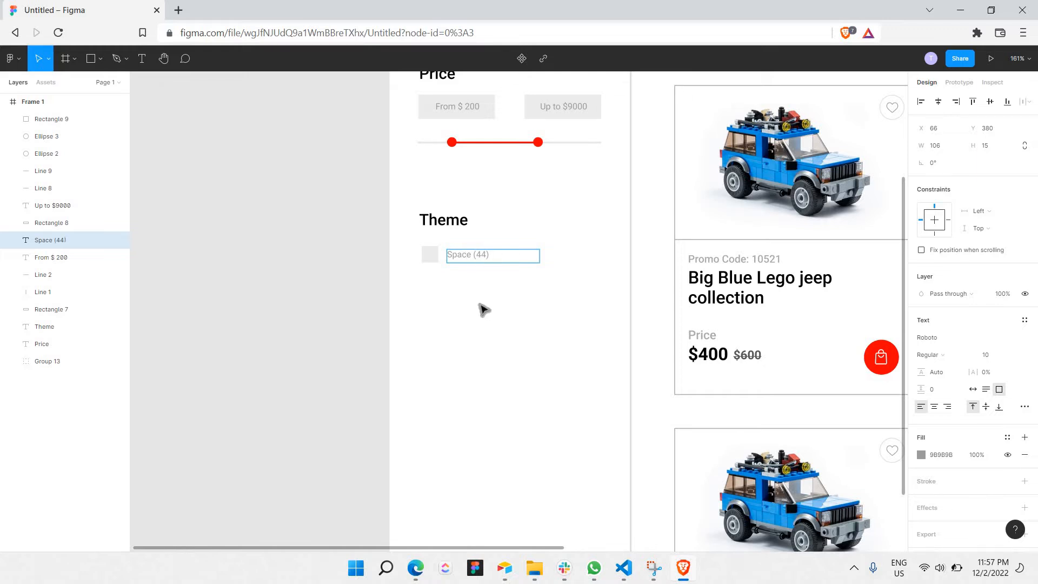
key("Escape")
key("Escape")
Duplicate the square and its label below, and copy both rows again to make four evenly spaced rows
left_click_drag(416, 245, 531, 287)
key("ctrl+v")
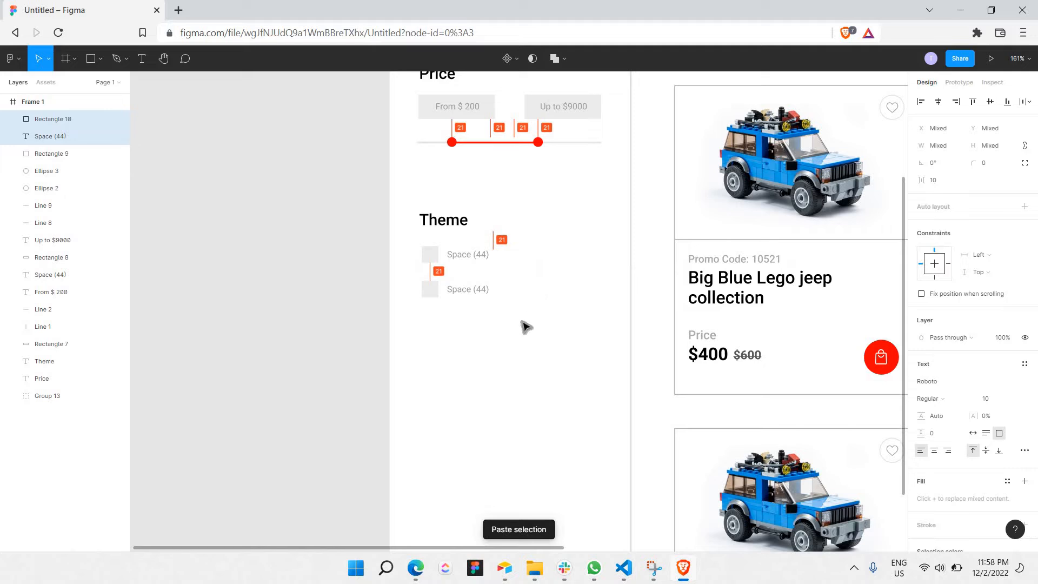
left_click(523, 329)
left_click_drag(540, 332, 424, 241)
key("ctrl+v")
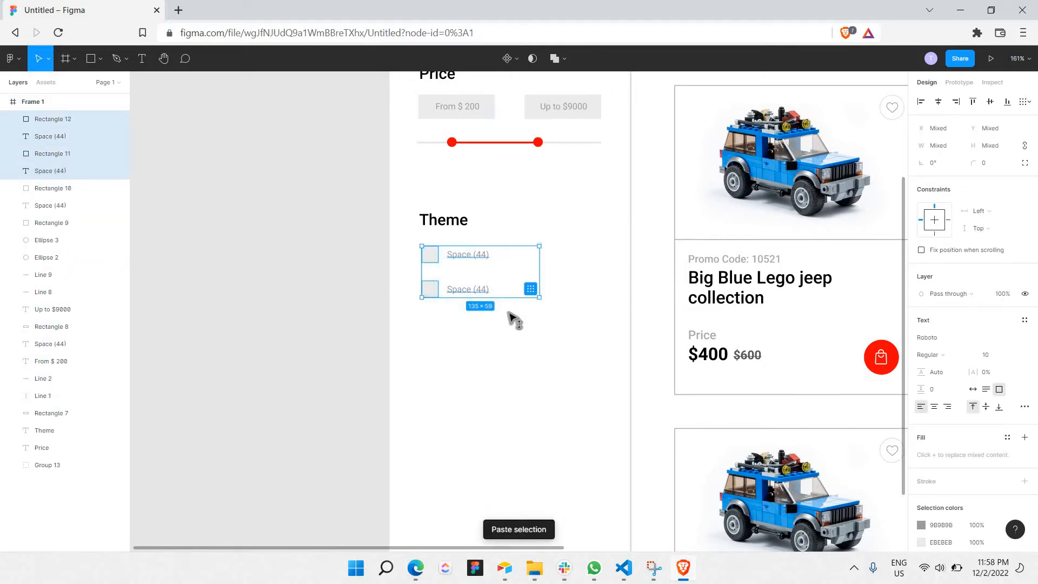
left_click_drag(515, 273, 516, 343)
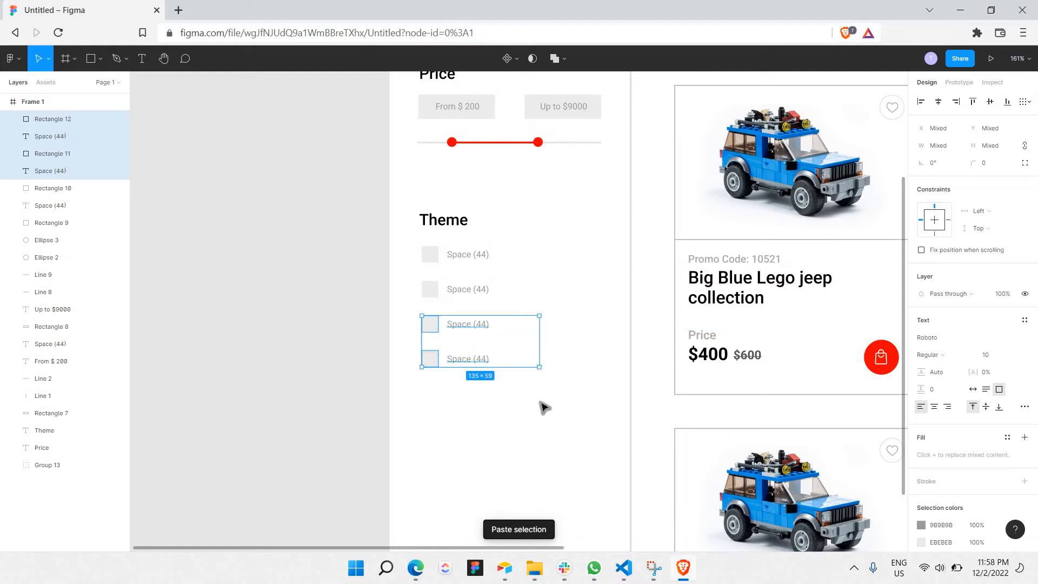
left_click(541, 408)
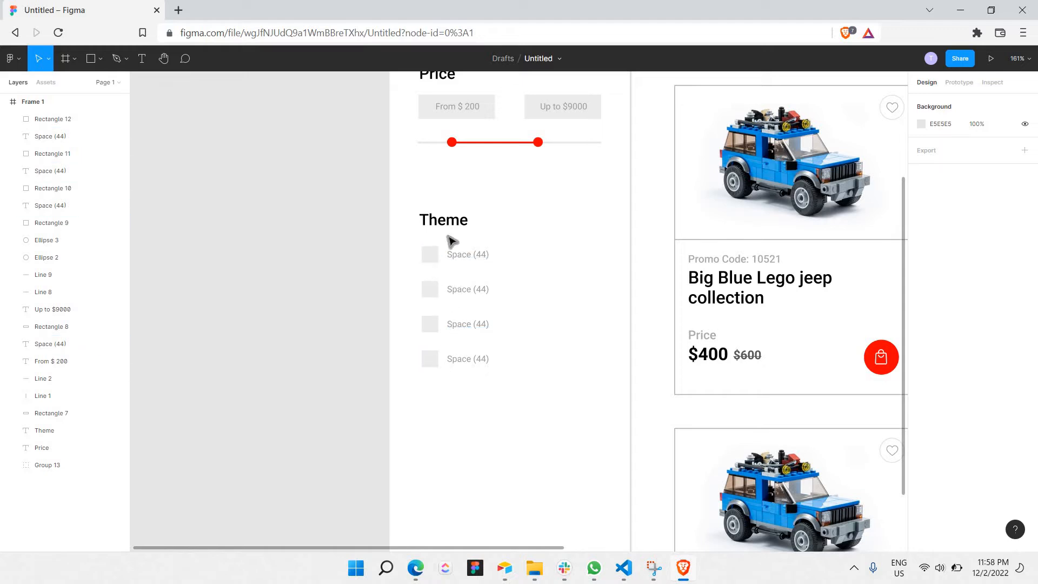
Change the fill of the square in the first Theme row to red (FF0000)
left_click(430, 254)
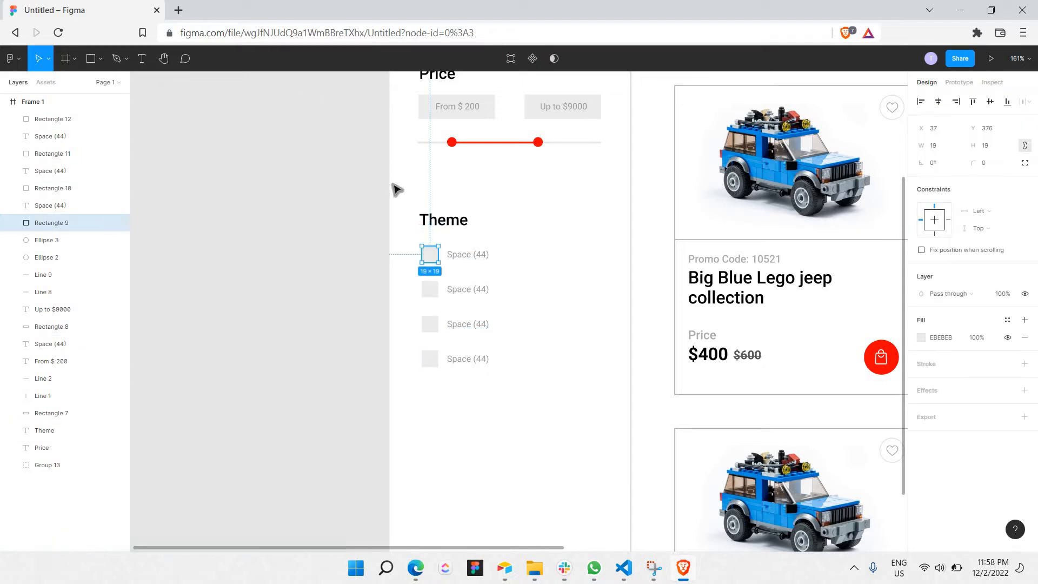
left_click(922, 338)
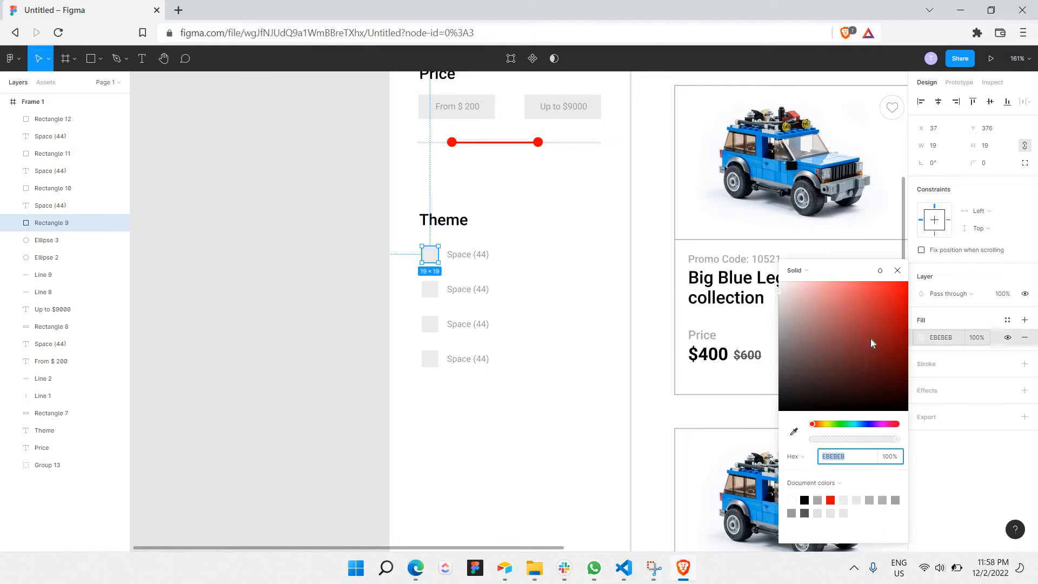
type("FF1800")
key("Return")
left_click(550, 212)
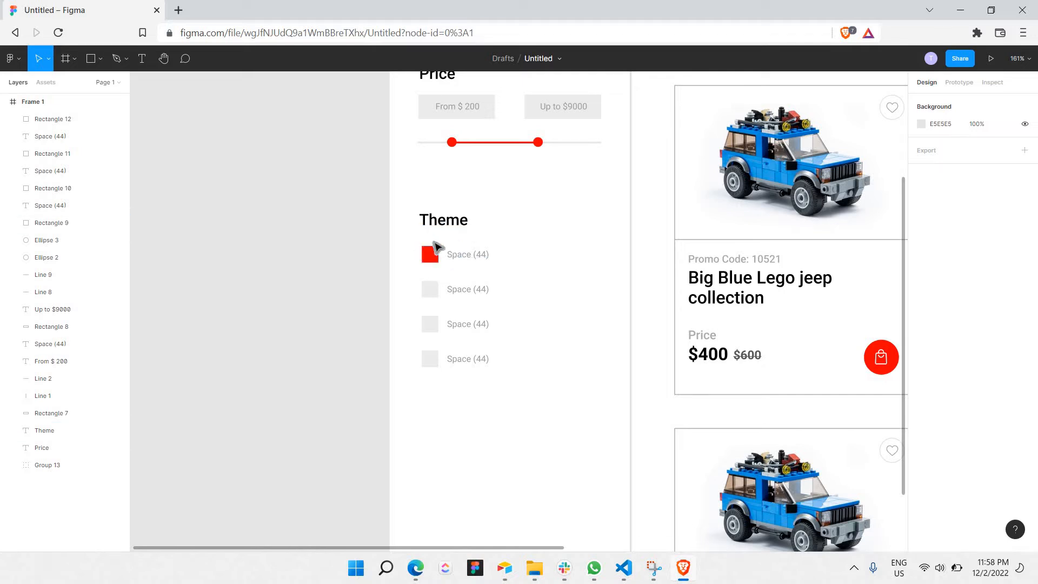
Open the Flaticon icon search site alongside the Figma design
scroll(427, 254, "up", 5)
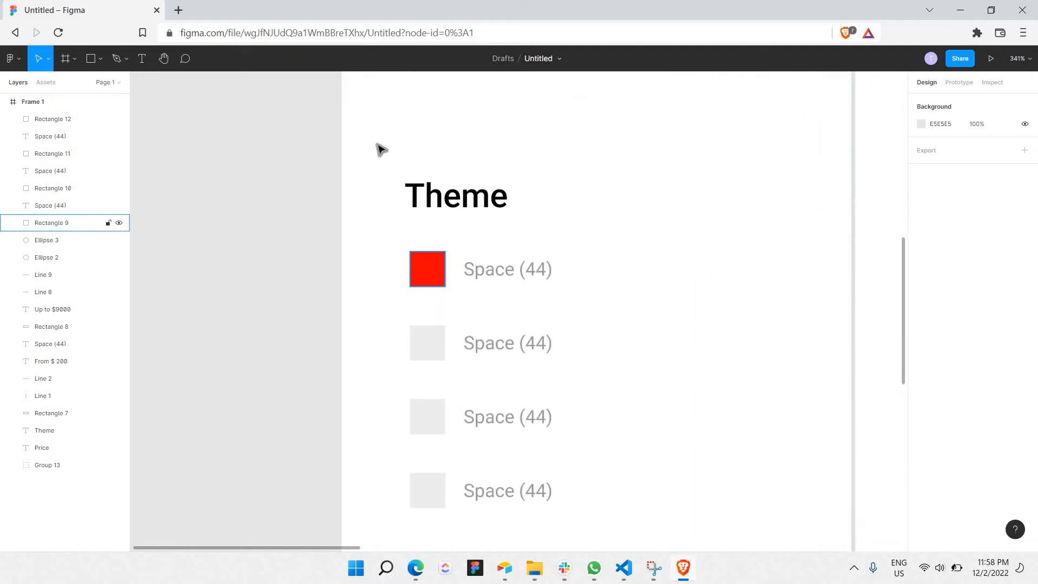
left_click(179, 10)
type("fla")
key("Return")
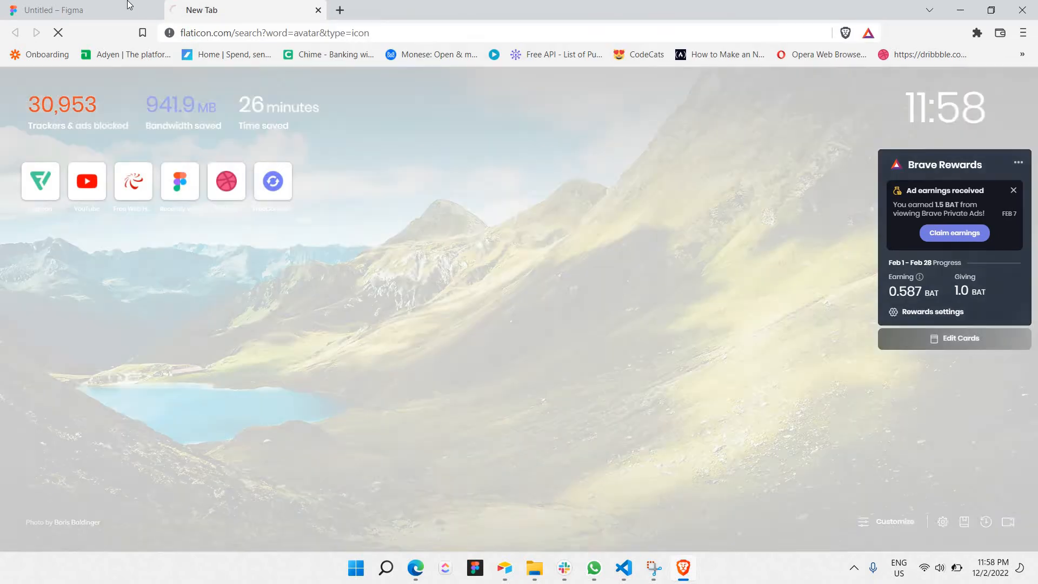
left_click(125, 6)
left_click(261, 13)
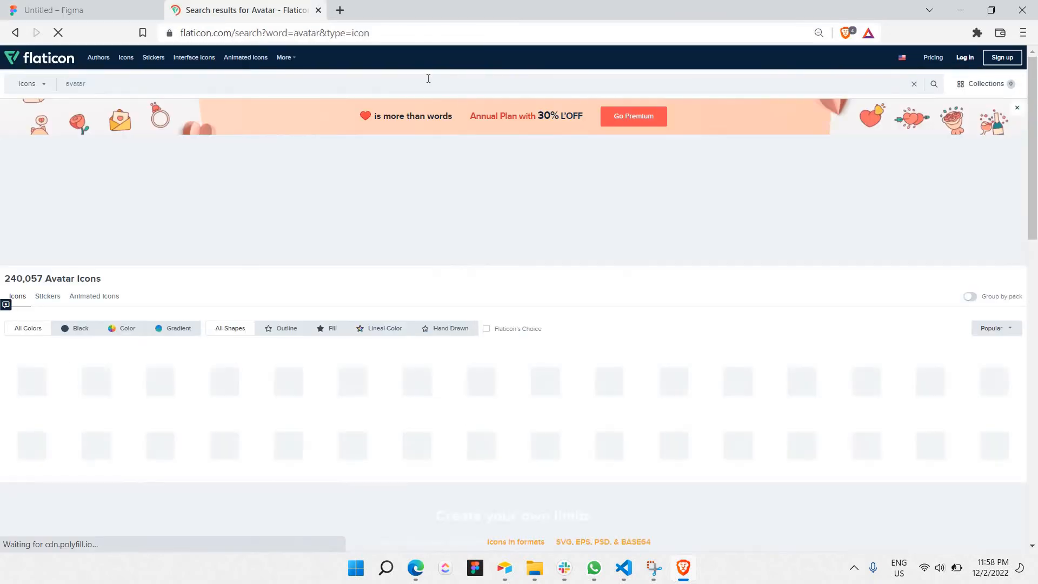
Search Flaticon's icons for "check"
double_click(429, 78)
type("che")
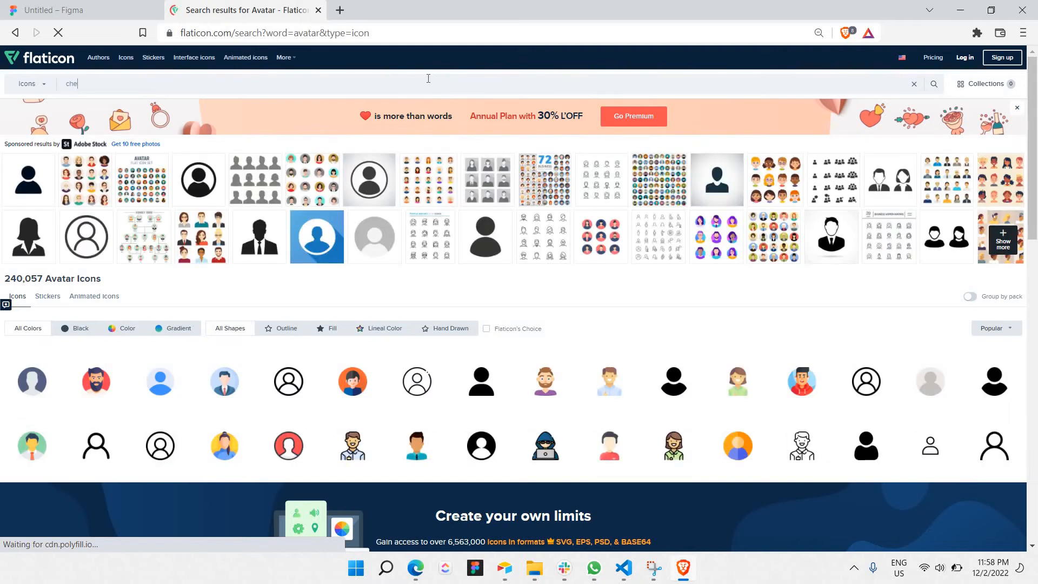
type("ck")
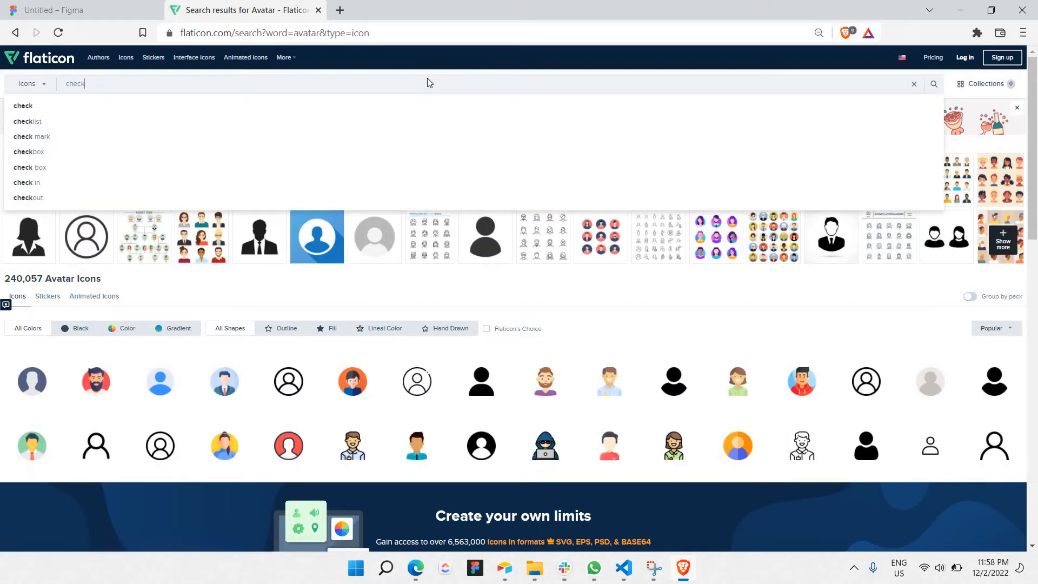
key("Return")
left_click(1017, 11)
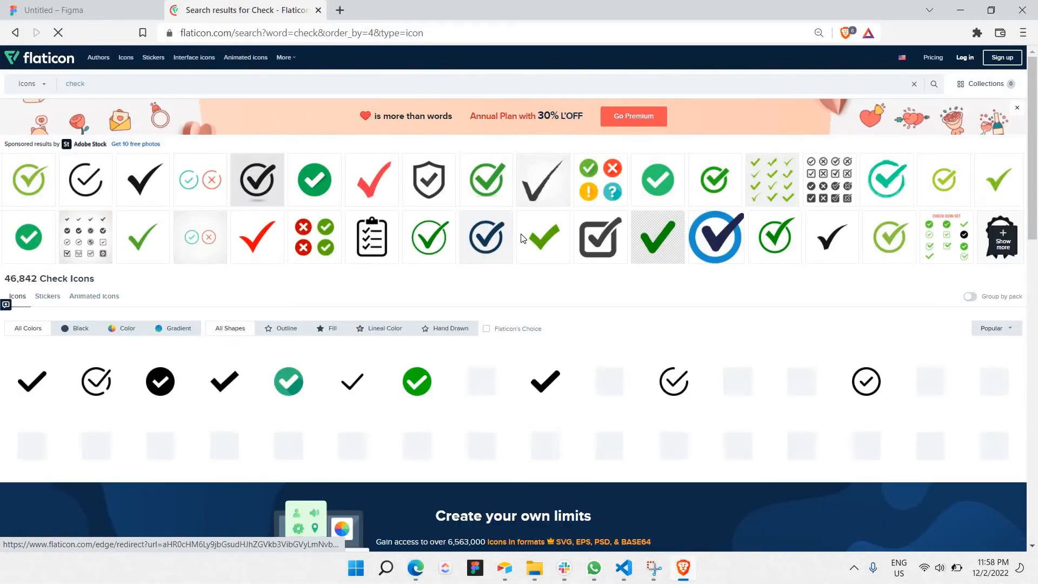
Copy the image of the thick black check mark icon by Freepik and switch back to the Figma design
scroll(536, 243, "down", 2)
scroll(541, 262, "down", 1)
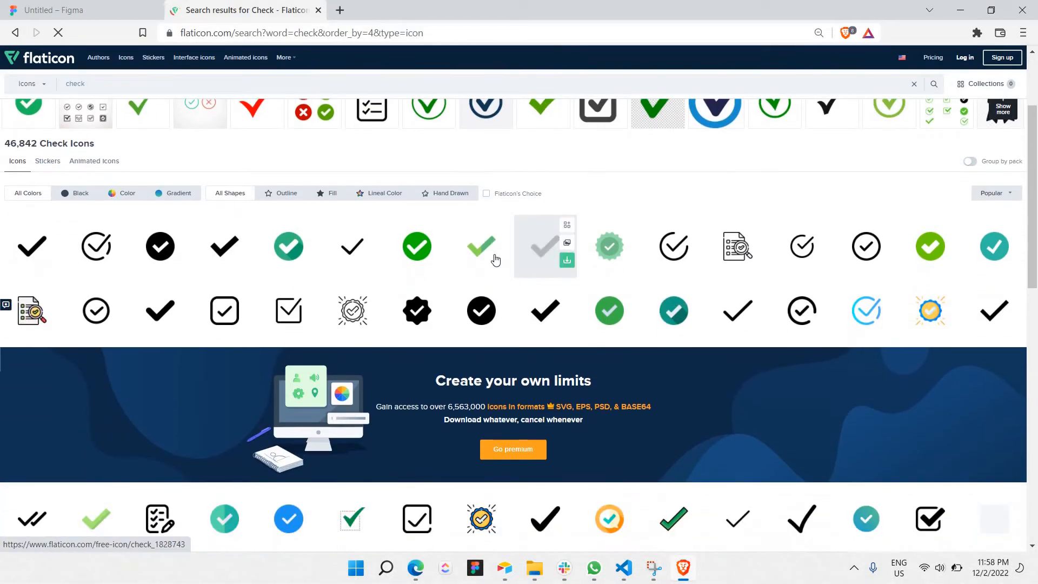
left_click(224, 247)
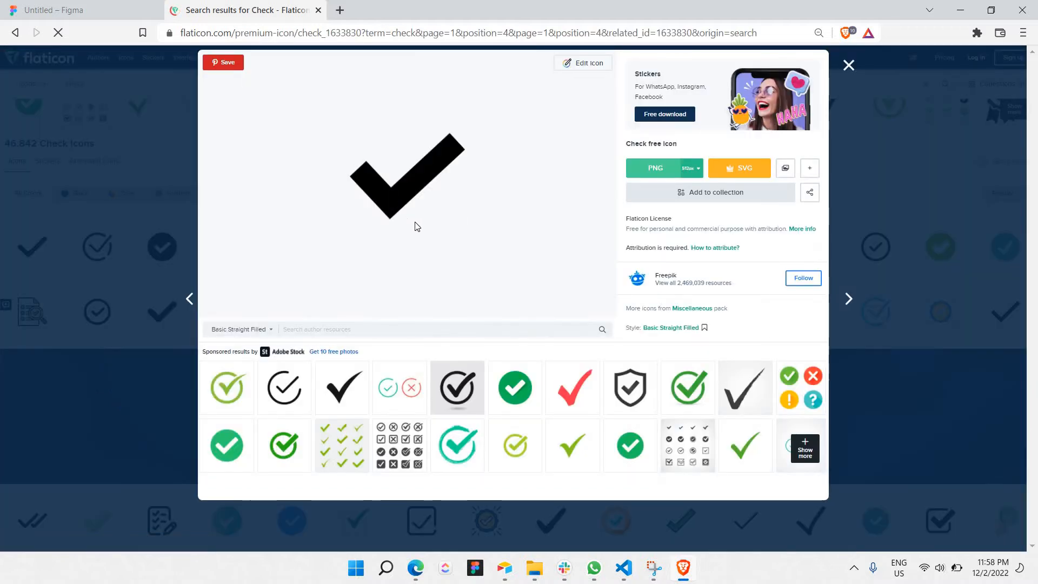
right_click(393, 196)
left_click(432, 234)
left_click(106, 5)
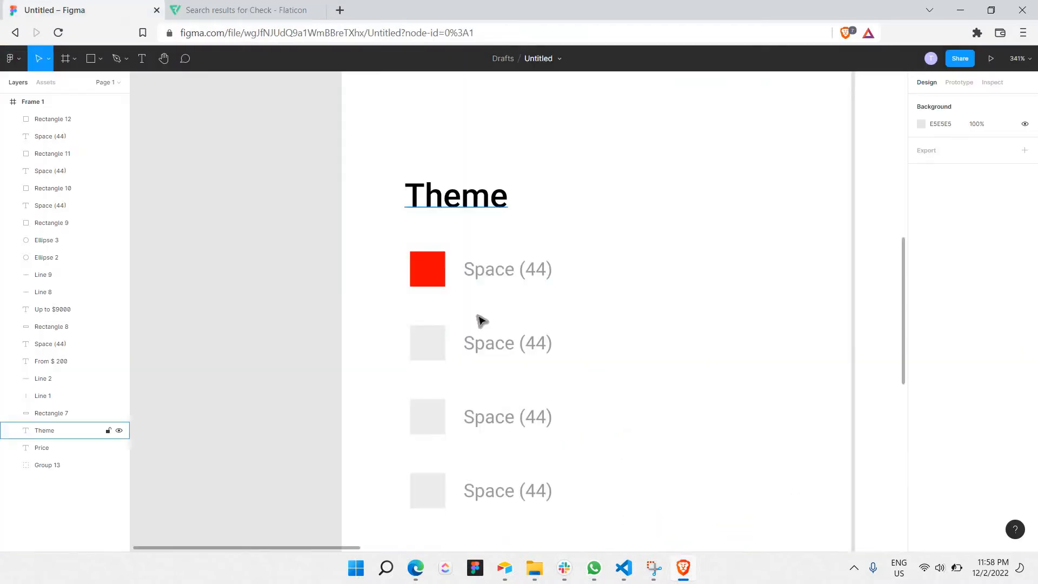
left_click(438, 282)
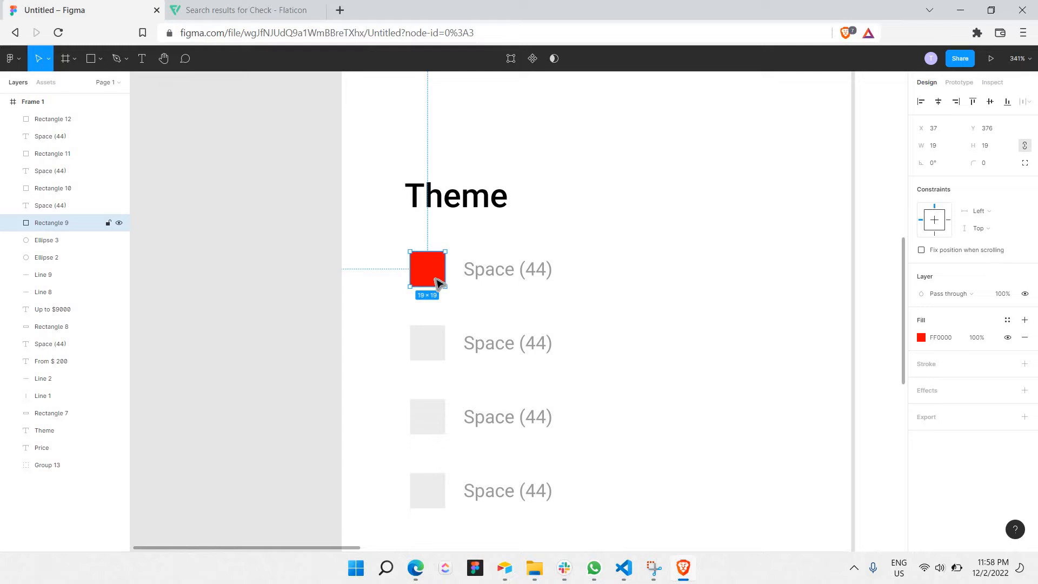
key("ctrl+v")
key("ctrl+z")
Paste the copied check mark image onto the canvas as a separate object outside the frame
left_click(424, 305)
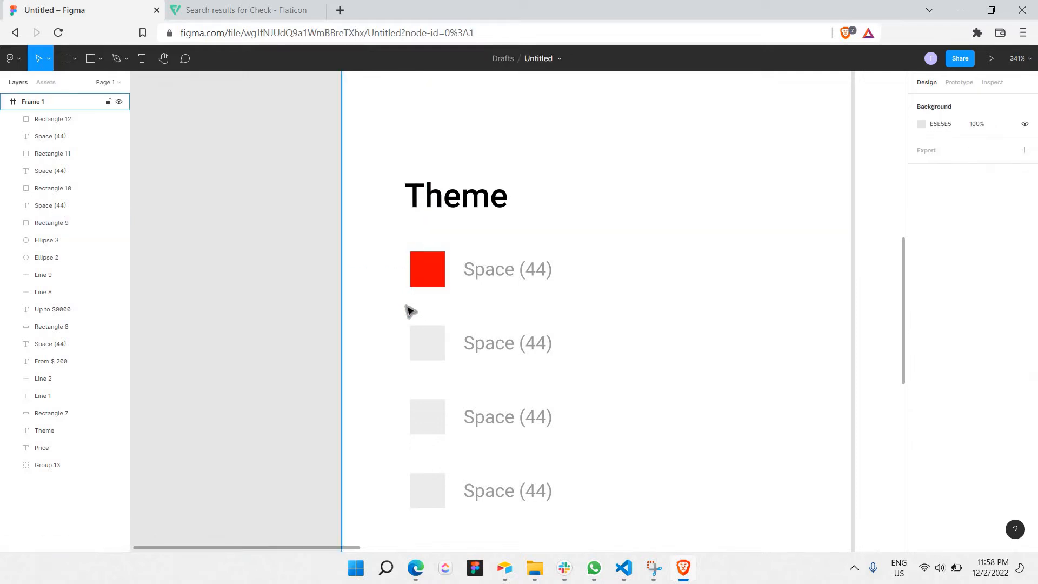
key("ctrl+v")
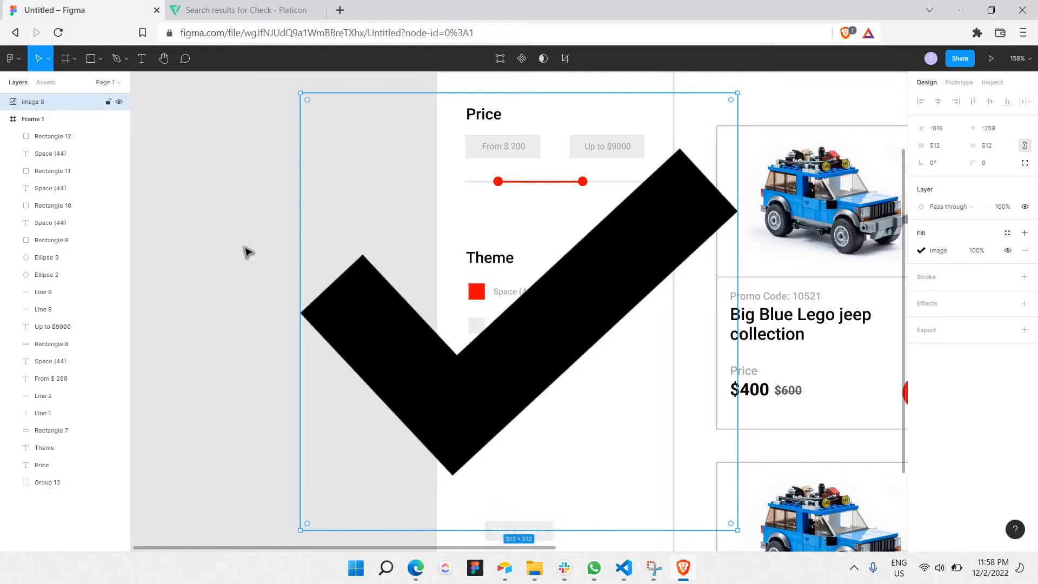
key("Escape")
left_click(478, 293)
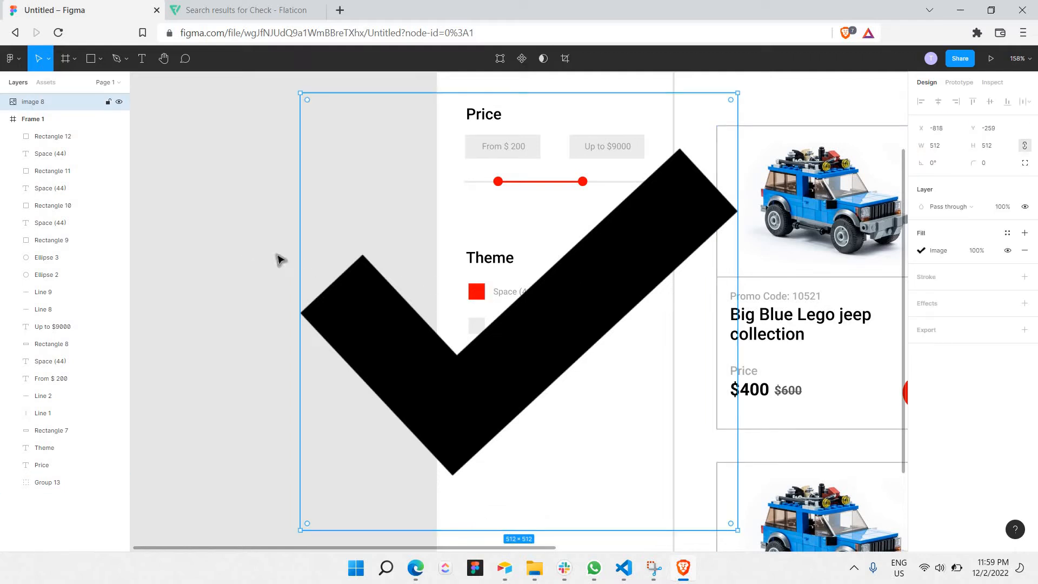
key("Escape")
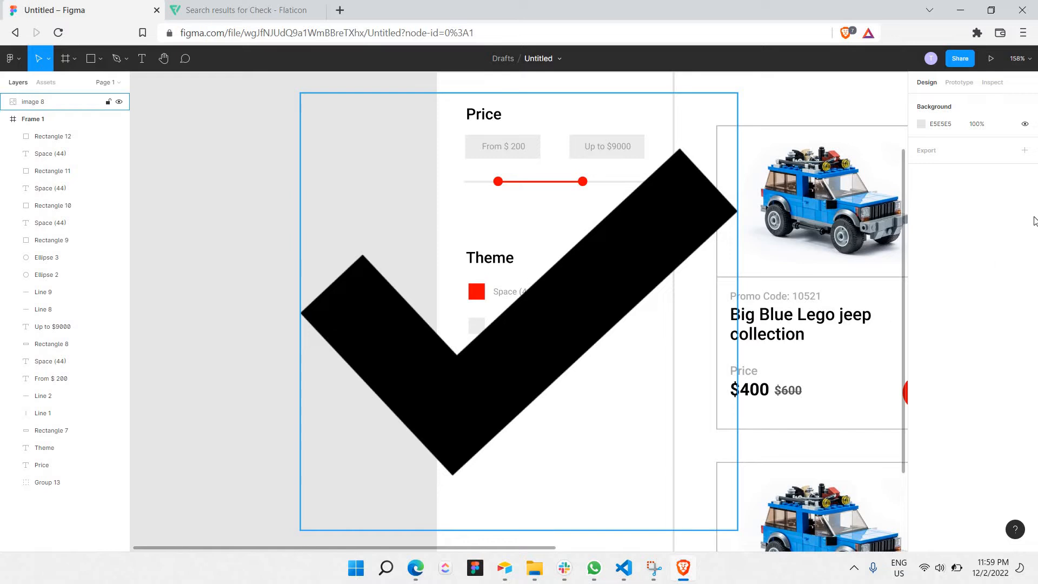
left_click_drag(468, 287, 472, 289)
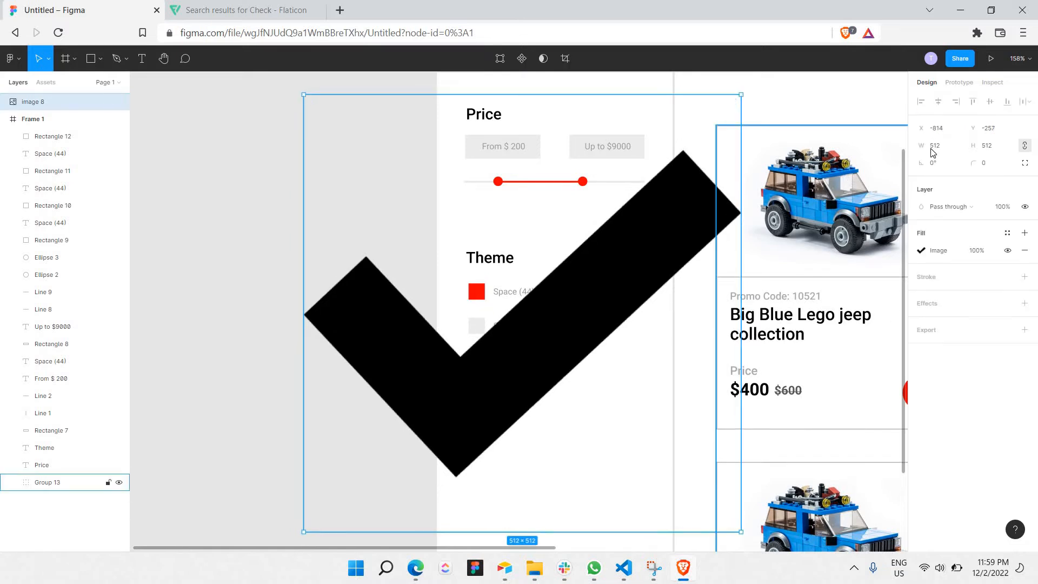
Resize the pasted check mark image proportionally to 25 by 25
left_click(932, 151)
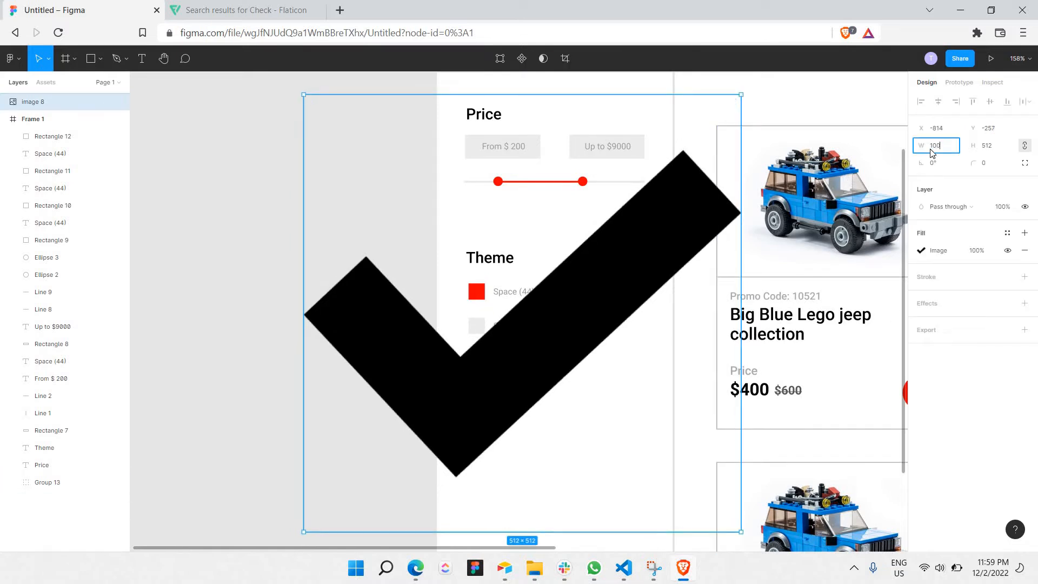
type("100")
key("Return")
left_click(932, 152)
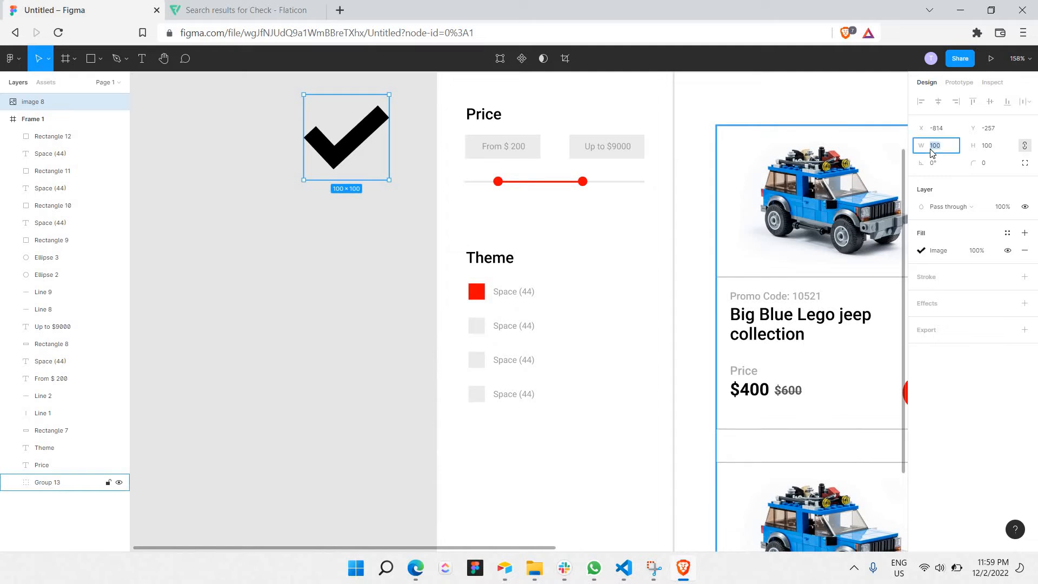
key("Return")
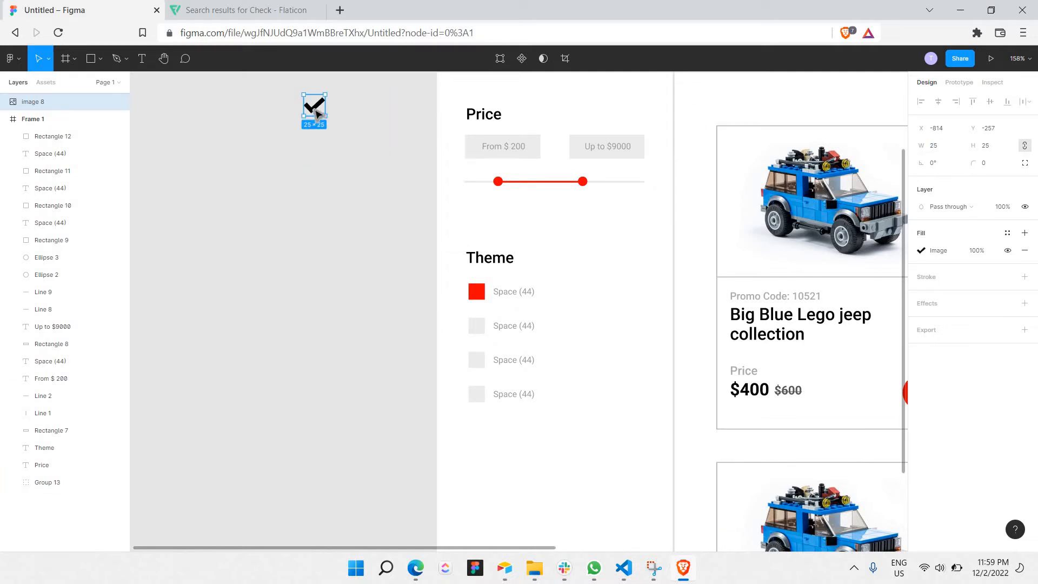
Move the check mark onto the red Theme square and shrink it to about 13 by 13, centred in the square
left_click_drag(318, 111, 466, 221)
mouse_move(482, 290)
left_mouse_down()
mouse_move(466, 290)
mouse_move(476, 292)
left_mouse_up()
scroll(469, 290, "up", 8)
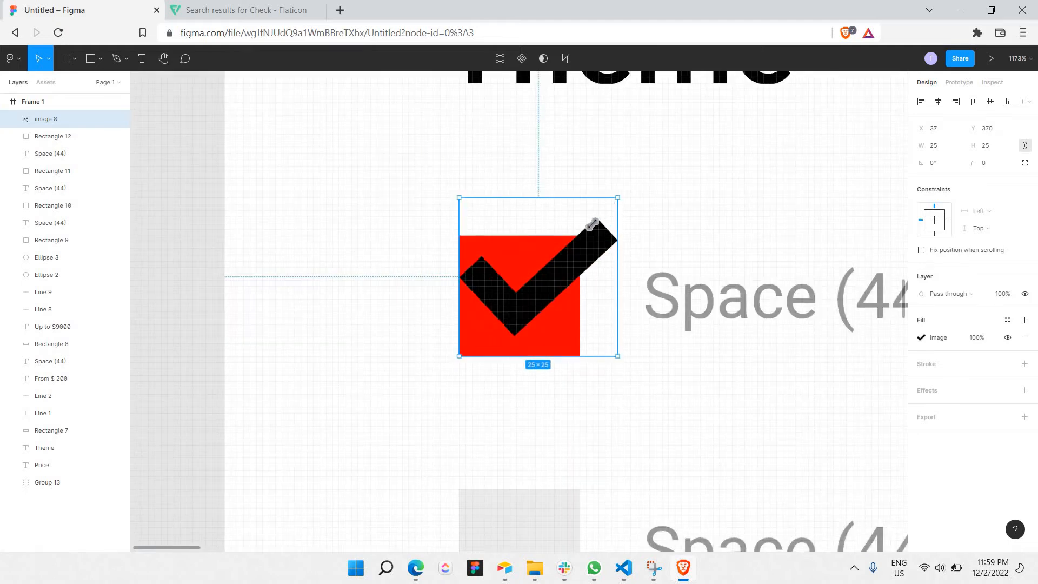
left_click_drag(593, 224, 537, 309)
left_click(637, 211)
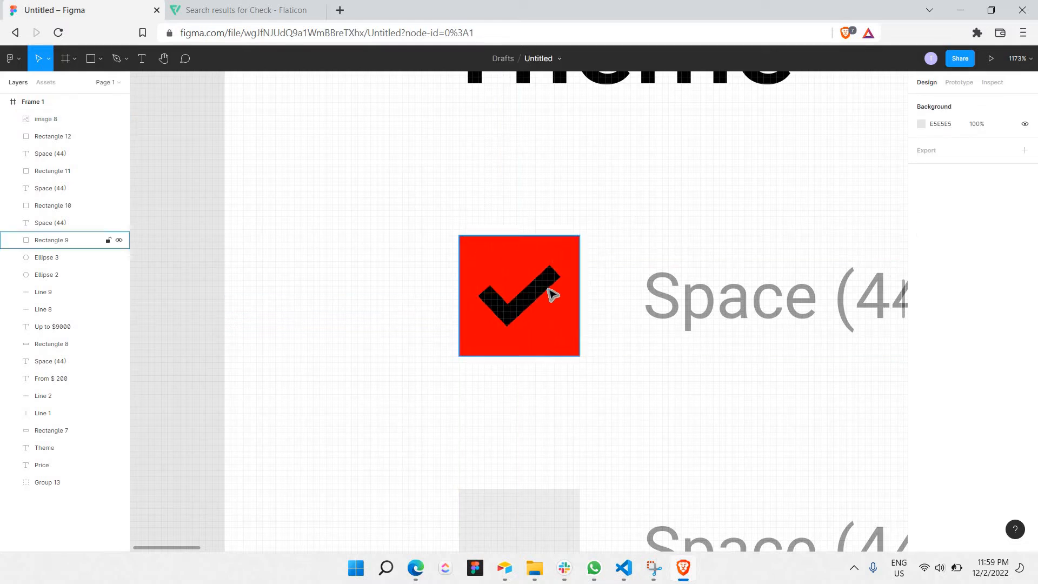
Turn the check mark image in the red square into a mask
left_click(526, 302)
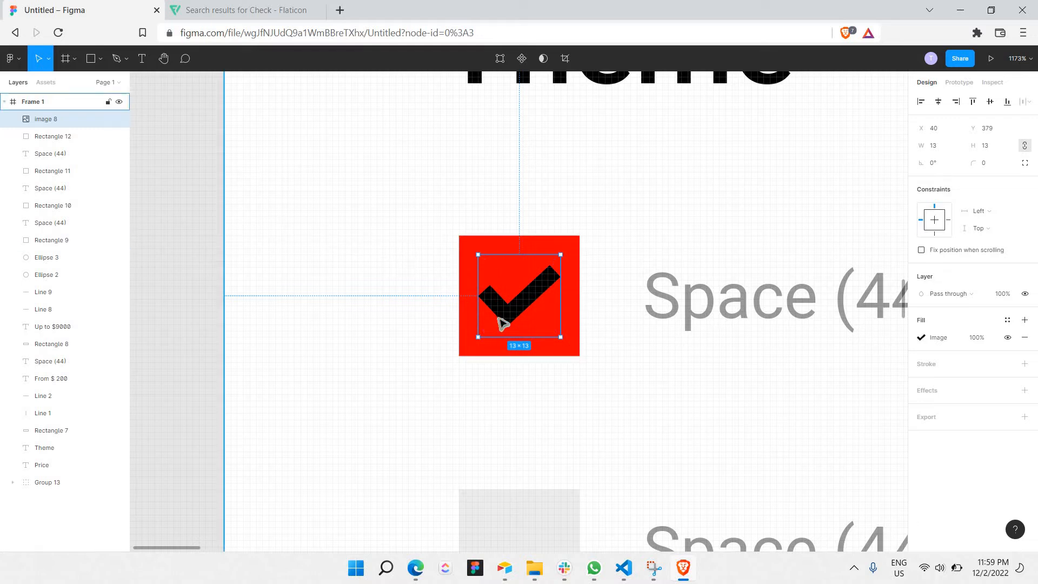
right_click(527, 306)
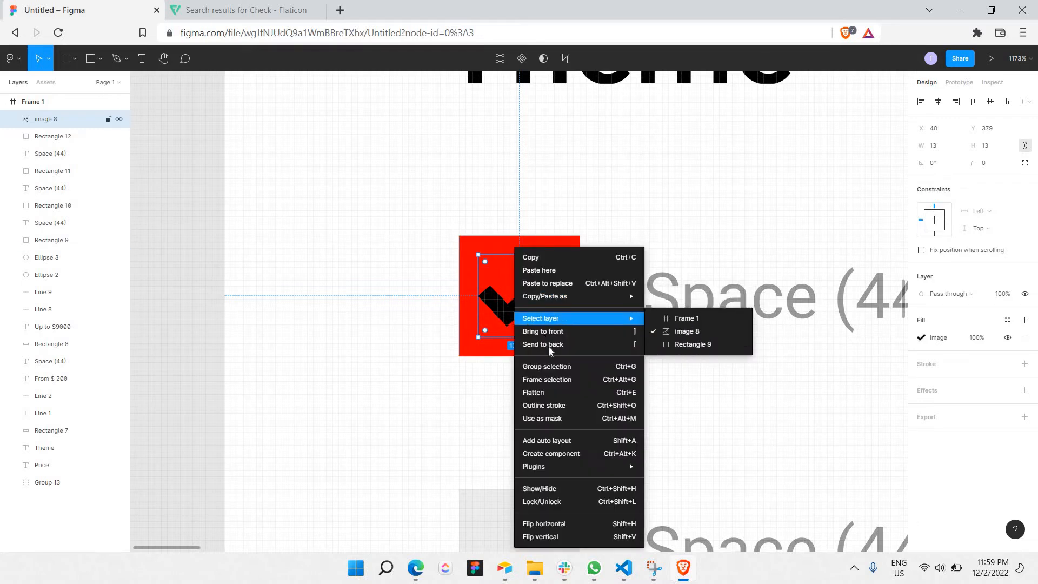
left_click(557, 420)
Draw a rectangle of about 13 by 12 over the check mark mask and fill it with white (FFFFFF)
left_click(91, 58)
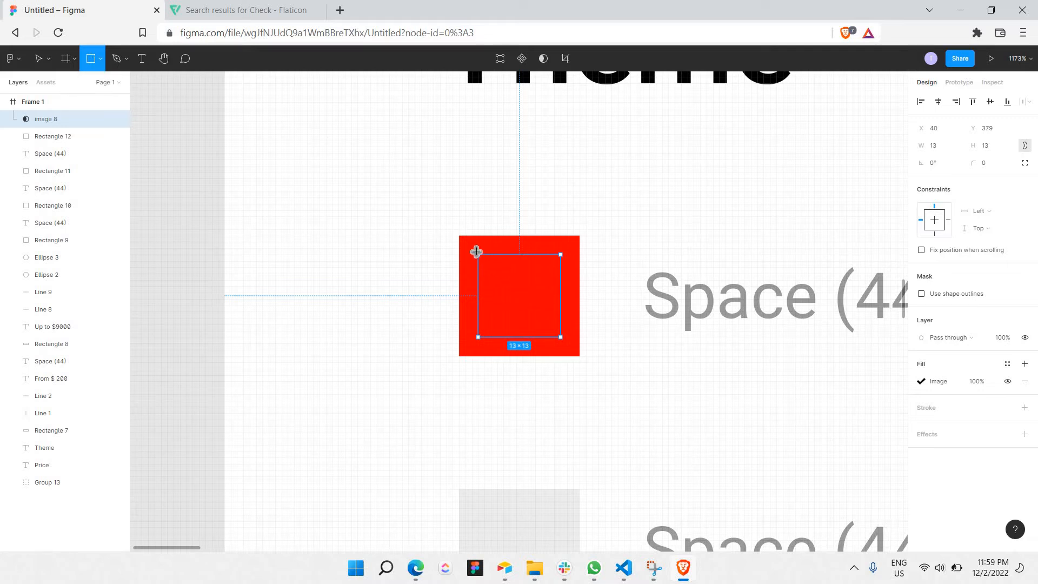
left_click_drag(478, 254, 563, 332)
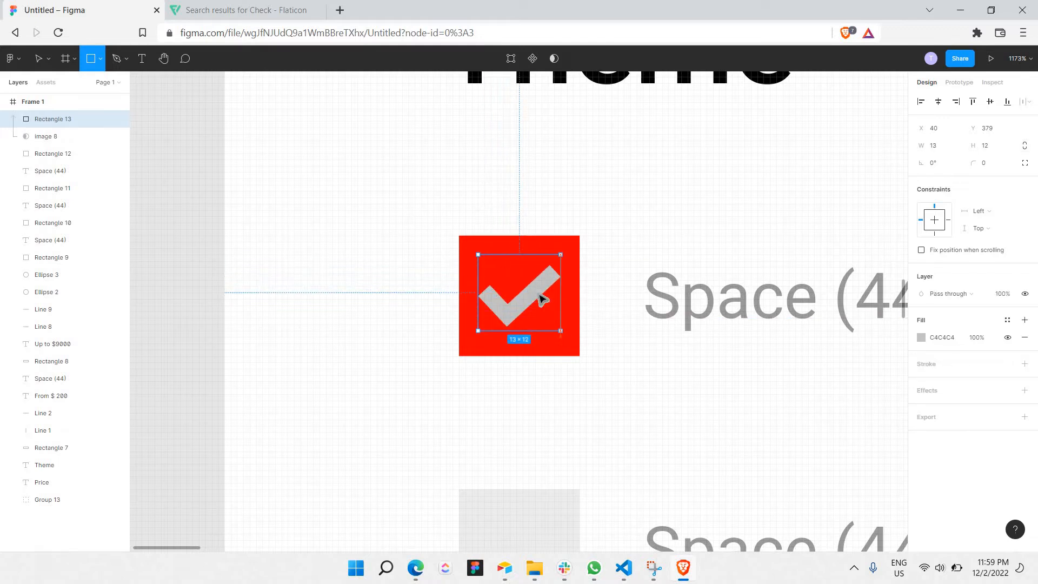
key("v")
left_click(920, 339)
left_click_drag(838, 319, 625, 151)
left_click(899, 271)
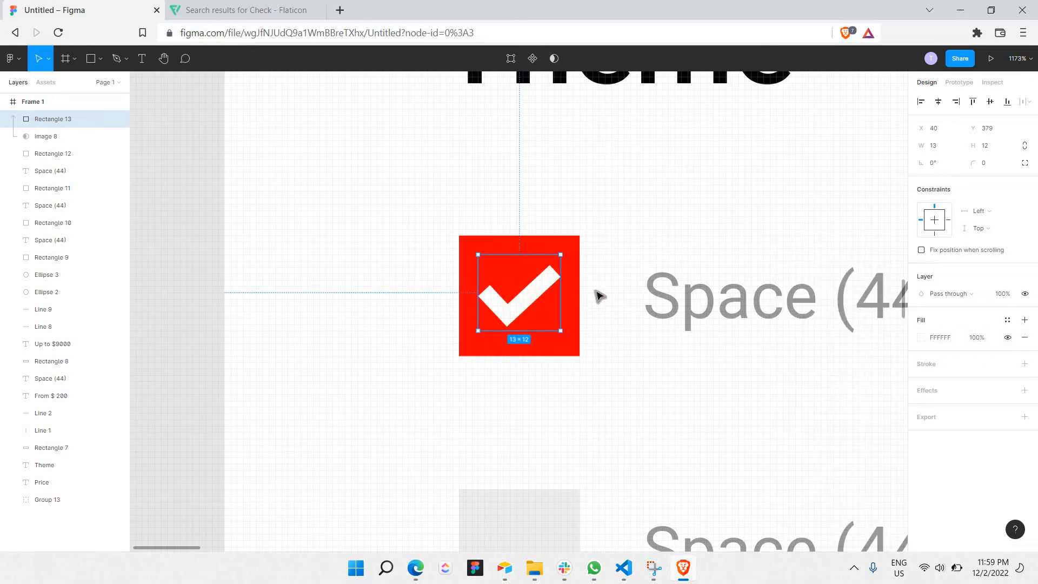
left_click(591, 290)
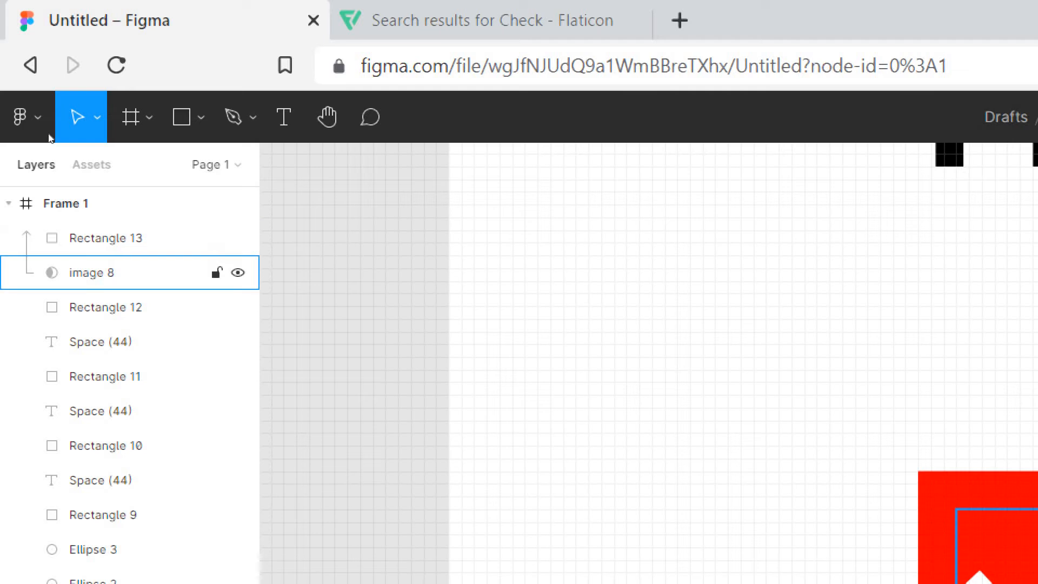
Group the check mark mask with its white rectangle
left_click(97, 273)
left_click(102, 238, "shift")
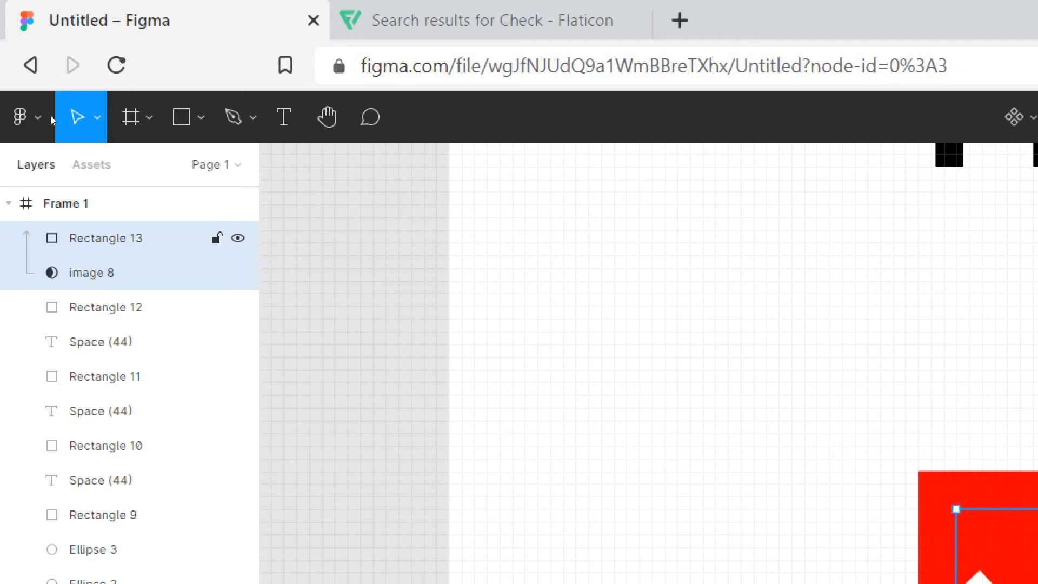
right_click(84, 227)
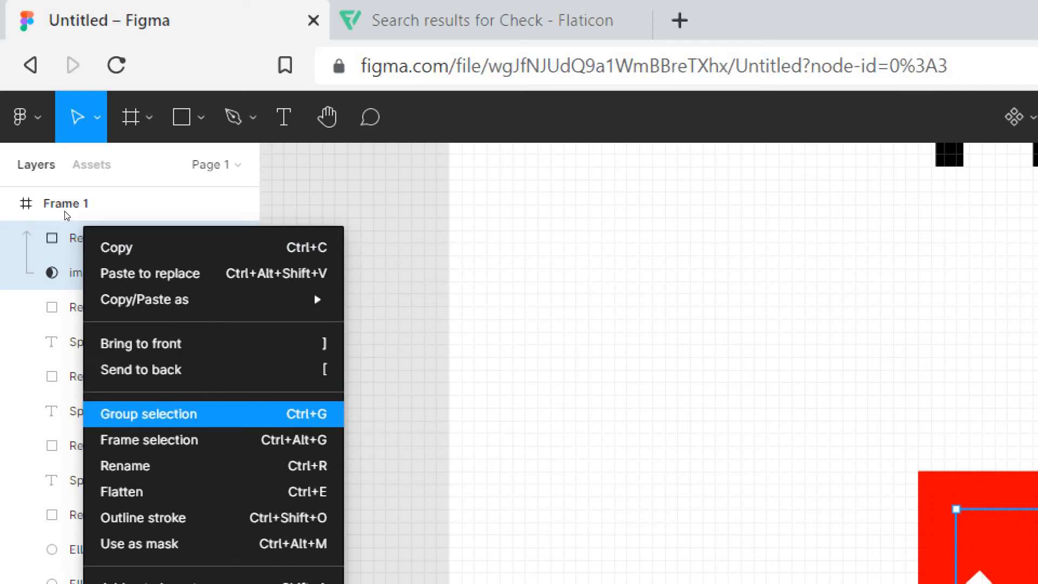
key("ctrl+g")
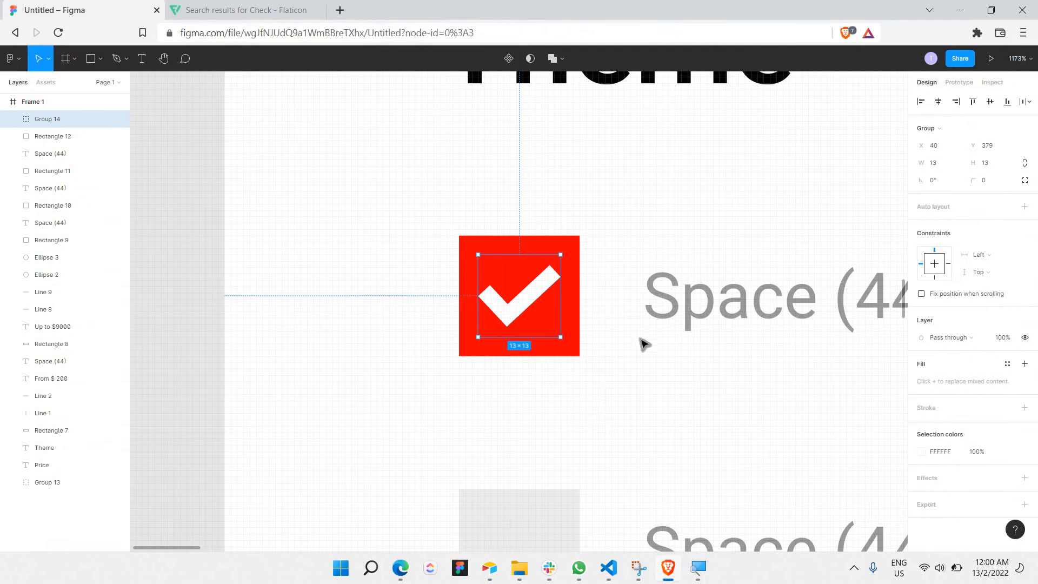
left_click(648, 342)
Select all four Theme checkbox rows with their labels and nudge them slightly to the right
scroll(675, 313, "down", 10)
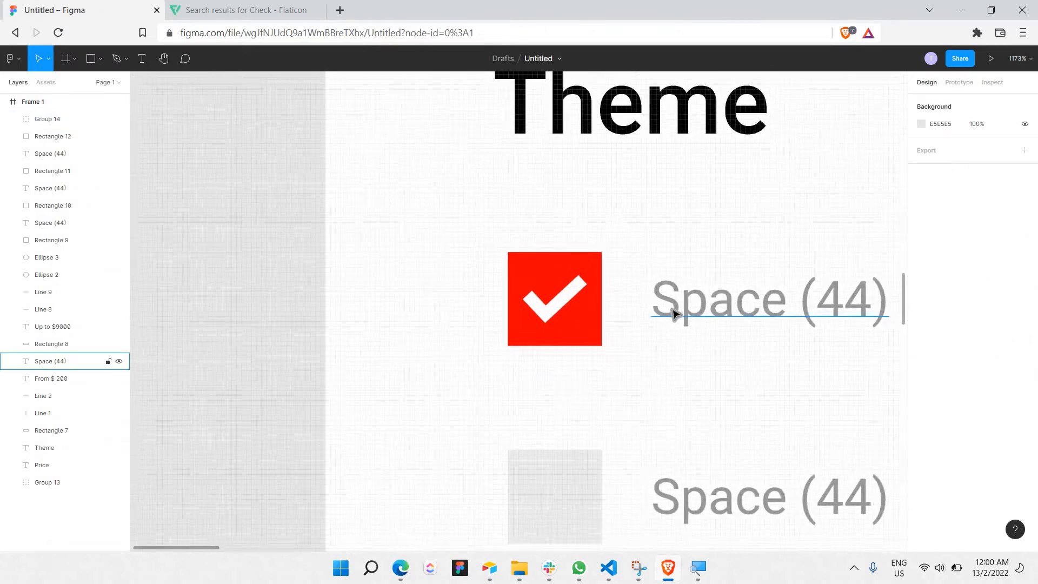
scroll(728, 364, "right", 3)
scroll(616, 391, "right", 2)
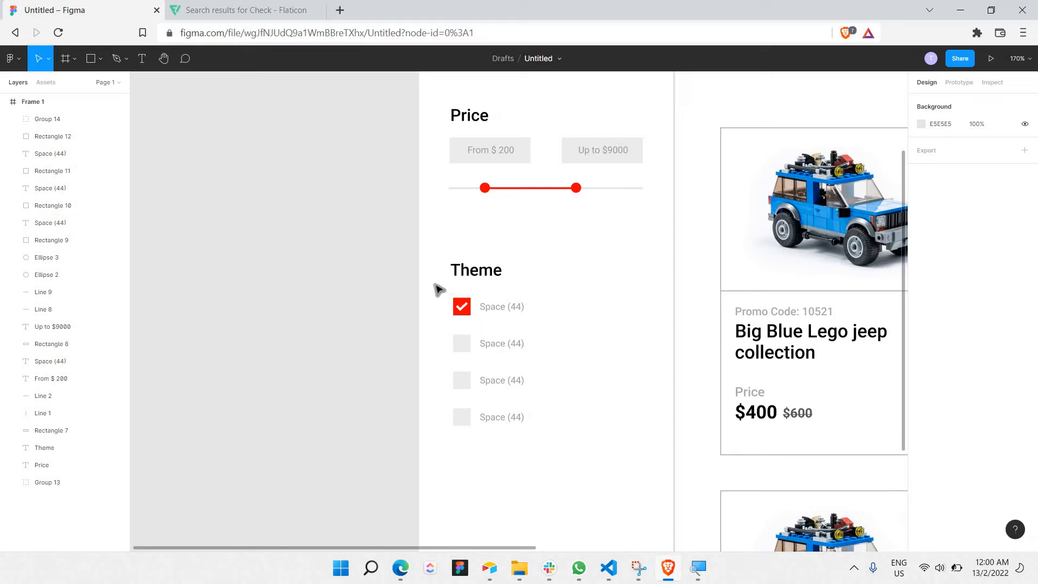
left_click_drag(600, 441, 565, 378)
key("shift+Right")
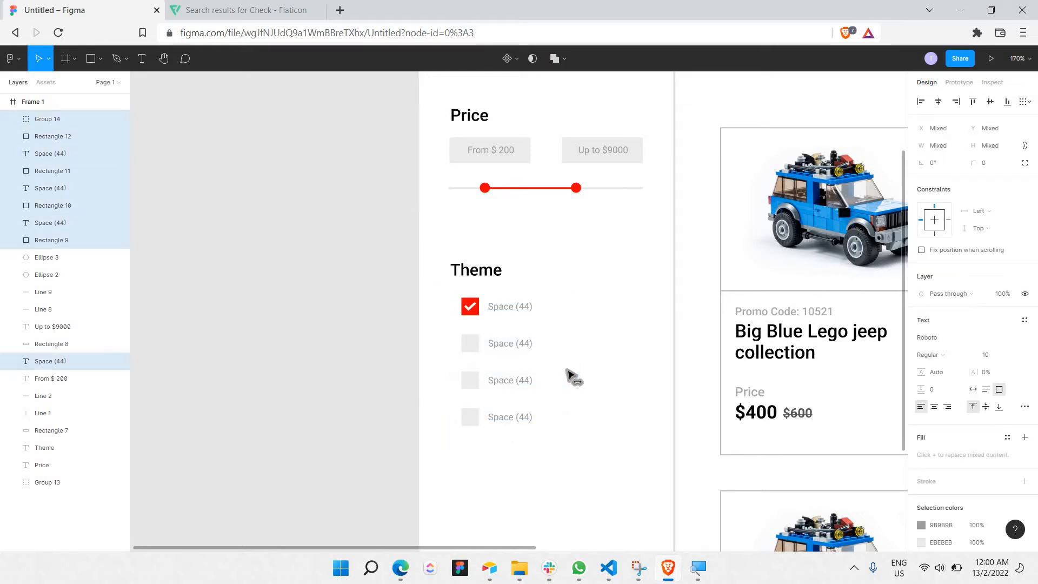
Select the Theme heading with its four checkbox rows and move them up closer to the price slider
left_click(637, 337)
scroll(617, 335, "right", 2)
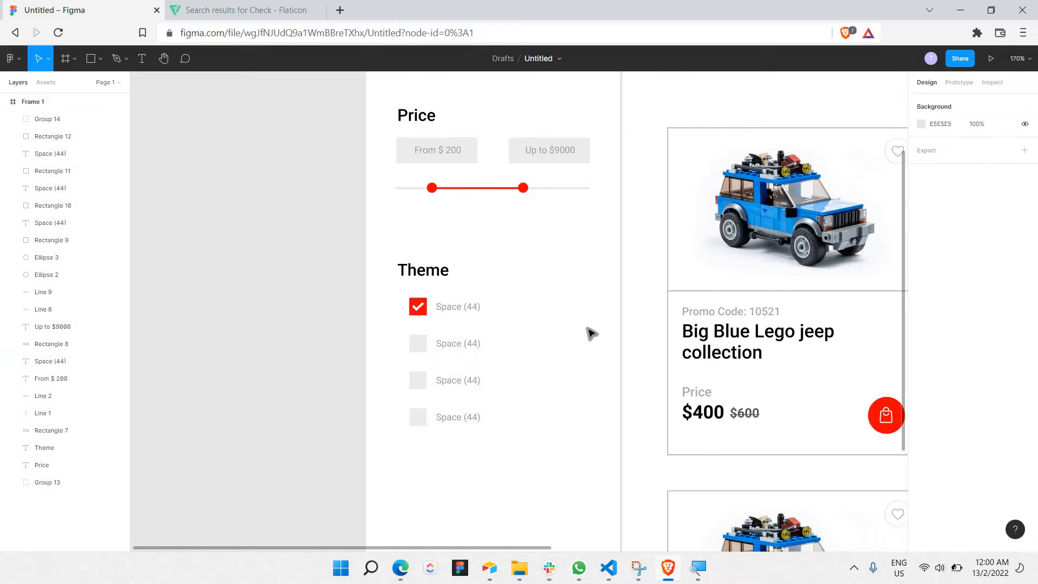
scroll(585, 327, "right", 2)
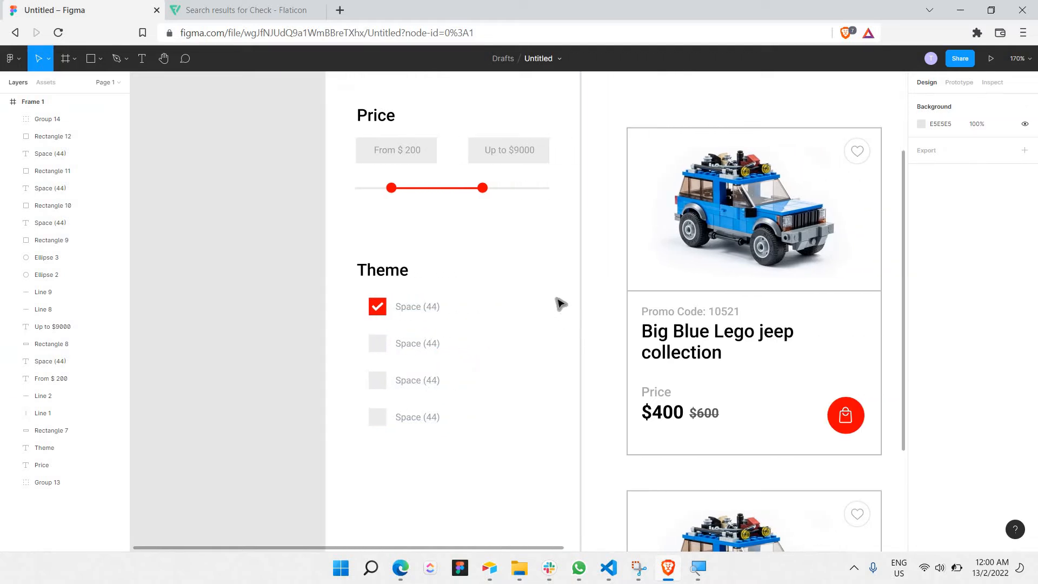
scroll(556, 297, "down", 1)
scroll(408, 208, "down", 2)
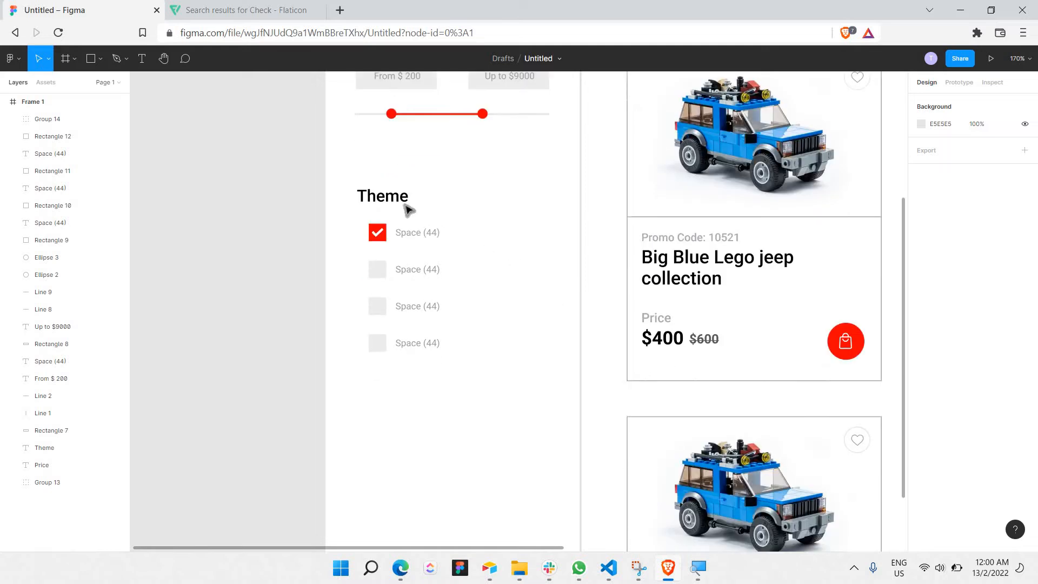
scroll(372, 189, "down", 1, "ctrl")
left_click_drag(370, 184, 532, 370)
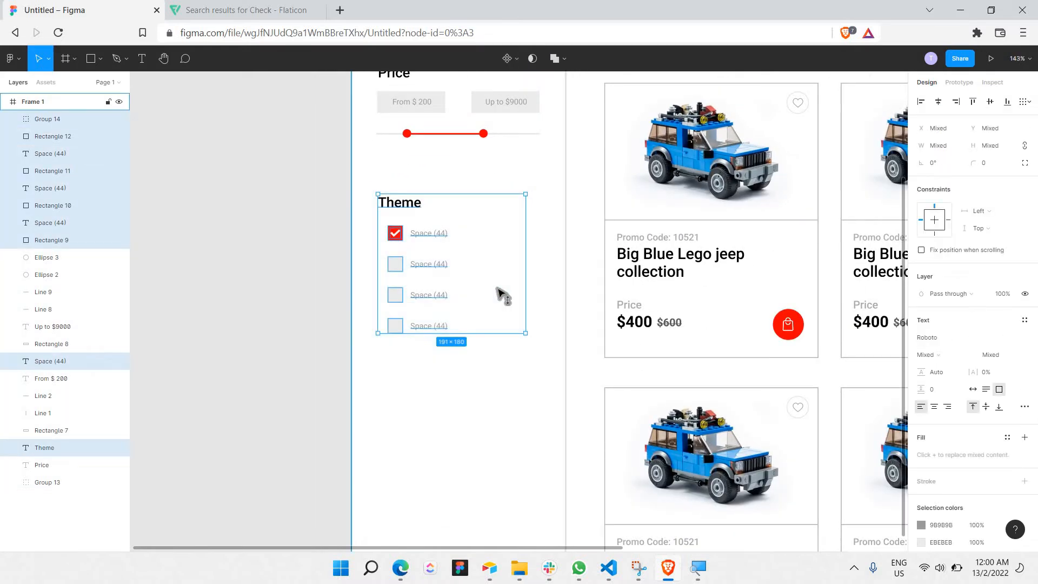
key("shift+Up")
key("shift+Up")
key("Up")
key("Up")
key("Up")
key("Up")
key("Up")
key("Up")
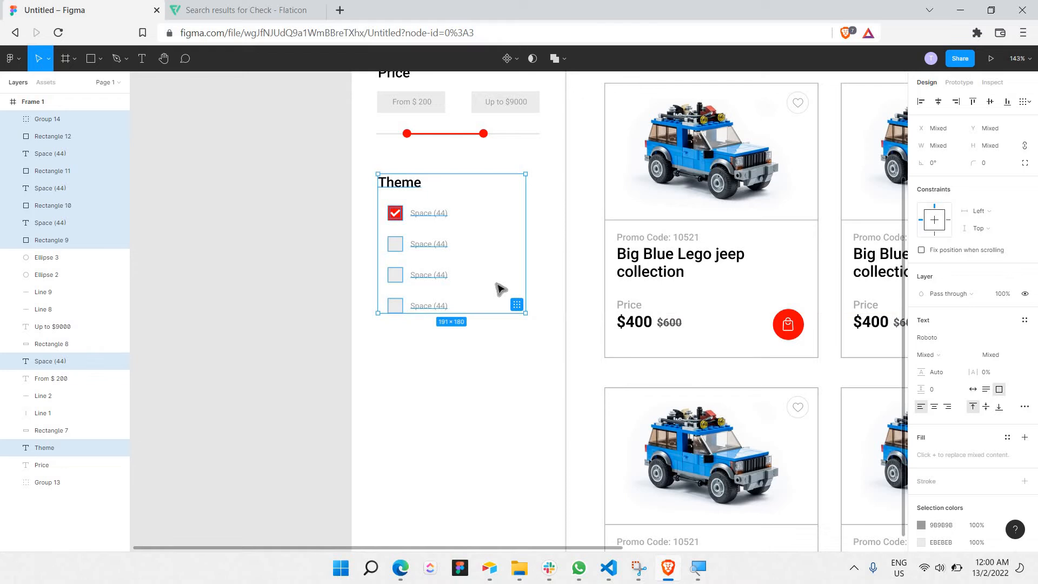
Duplicate the Theme heading and its checkbox rows, and place the copy just below the original section
key("ctrl+v")
left_click_drag(496, 229, 516, 411)
scroll(515, 399, "down", 3)
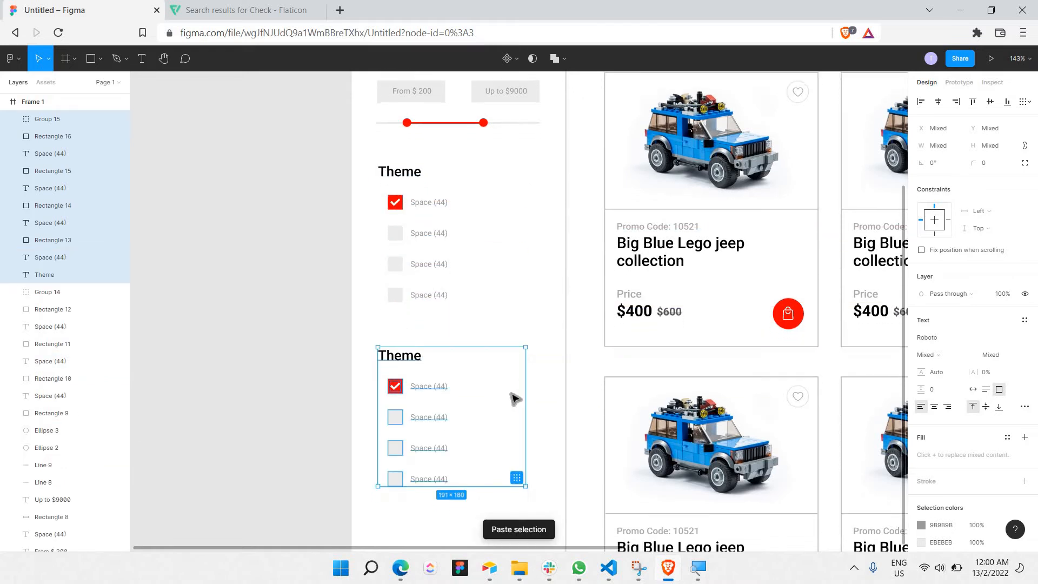
scroll(505, 373, "down", 4)
scroll(489, 330, "up", 2)
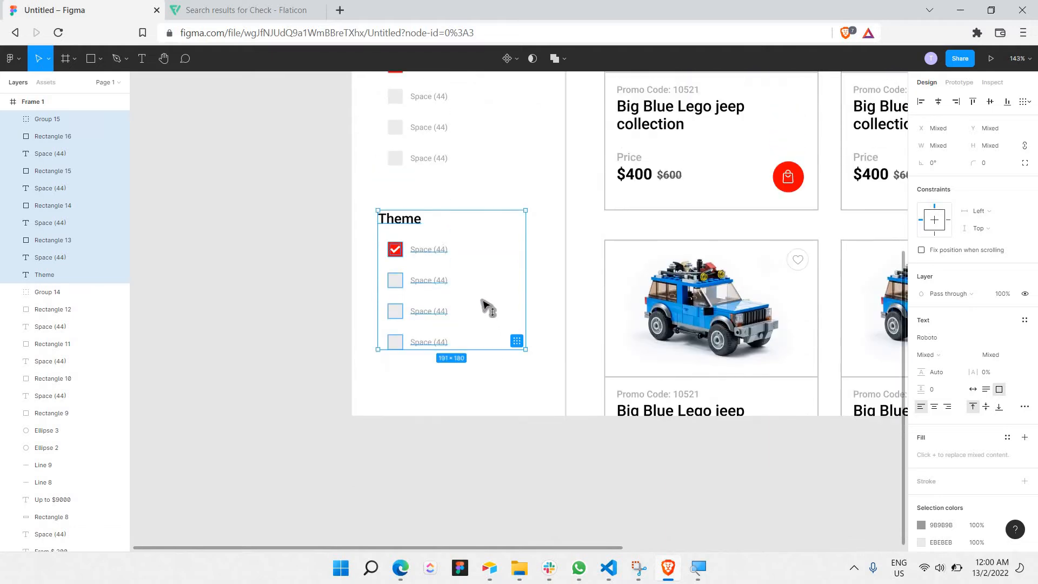
mouse_move(505, 308)
left_mouse_down()
mouse_move(507, 296)
mouse_move(512, 306)
left_mouse_up()
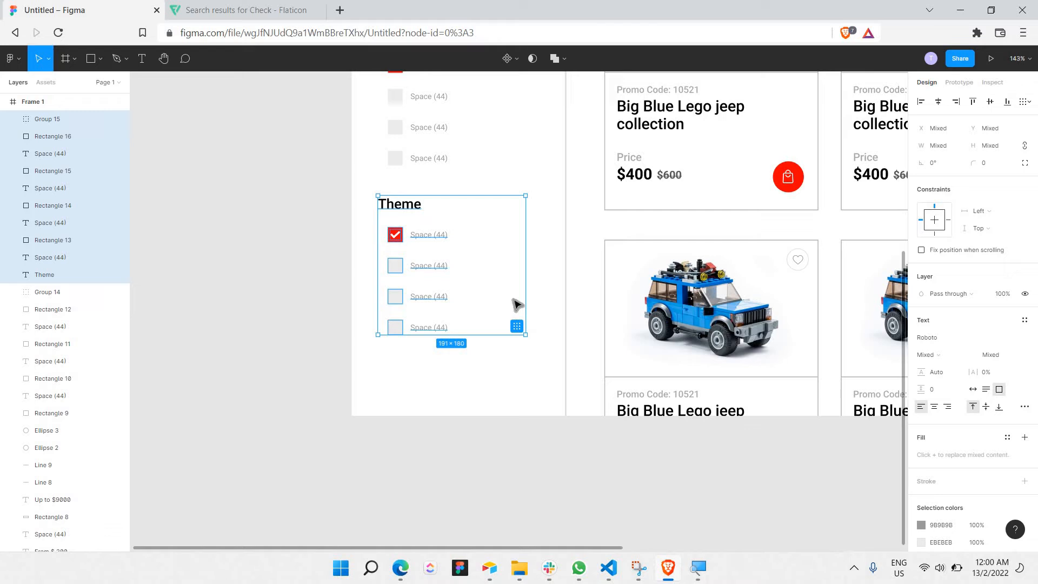
Delete the four checkbox rows from the copied section and change its heading text to "Age"
left_click_drag(517, 368, 378, 224)
key("Delete")
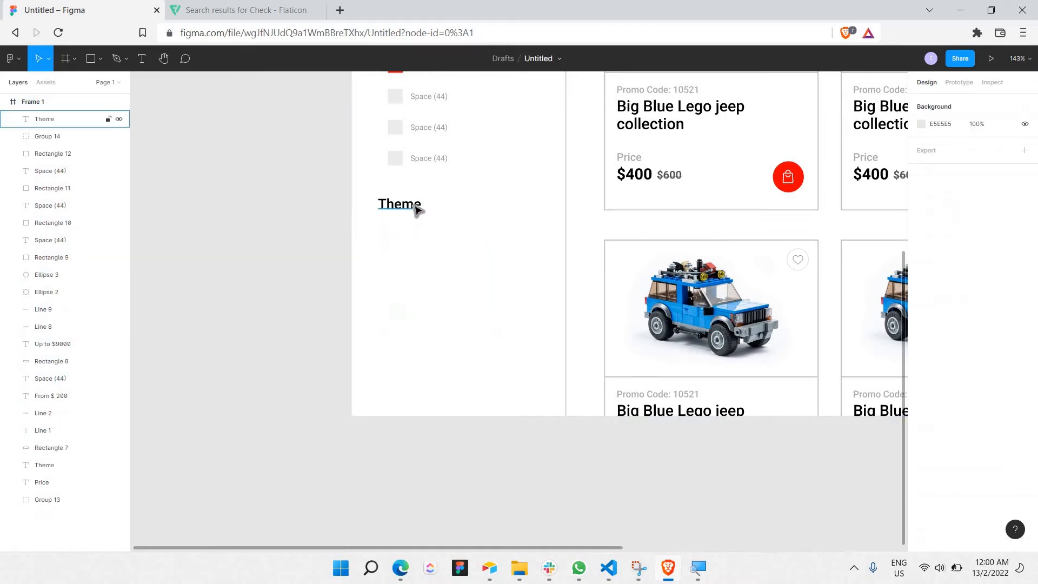
double_click(414, 205)
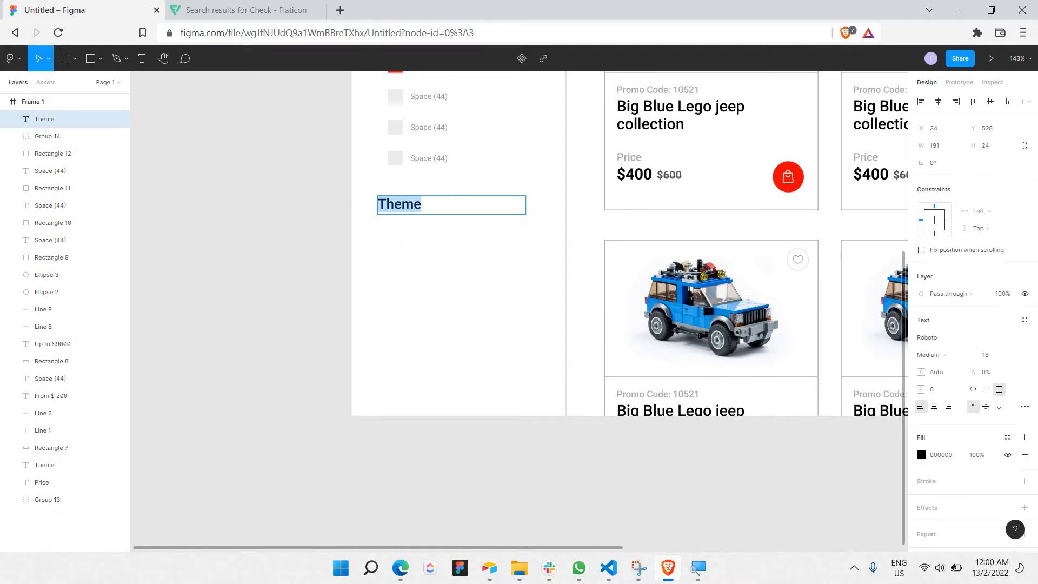
type("Age")
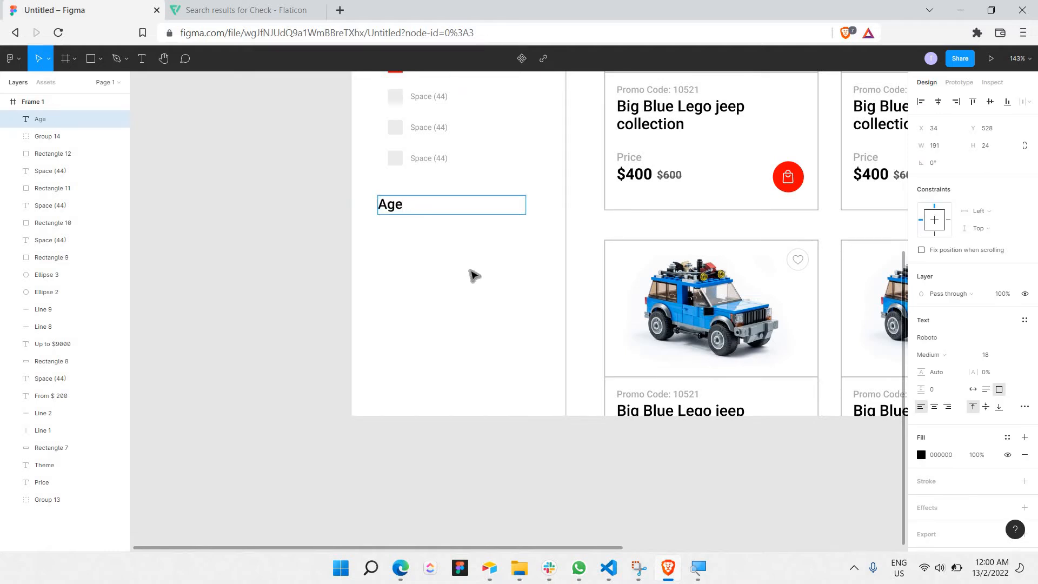
key("Escape")
key("Escape")
left_click(409, 210)
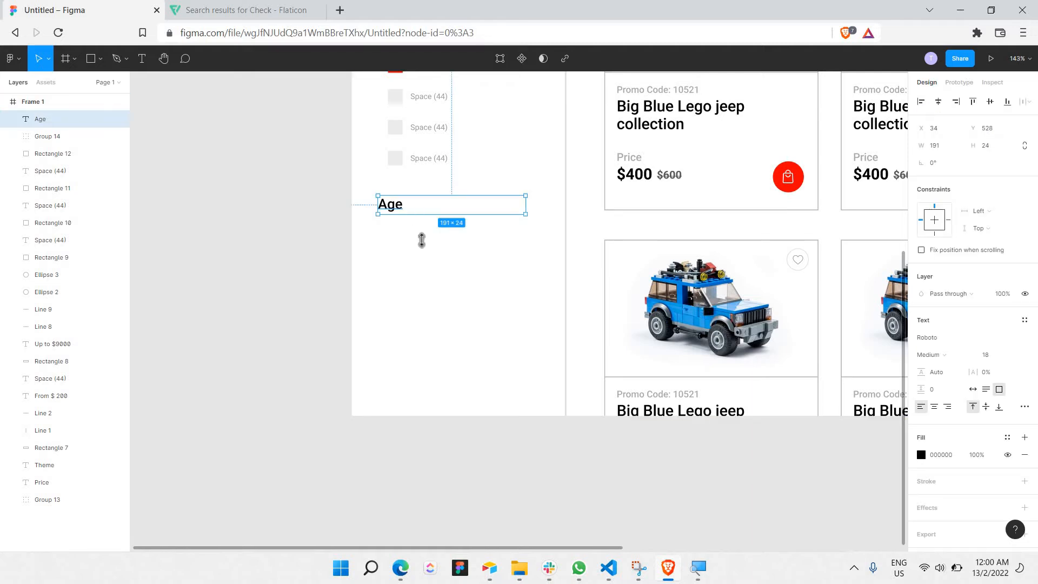
left_click(472, 247)
scroll(473, 248, "up", 1)
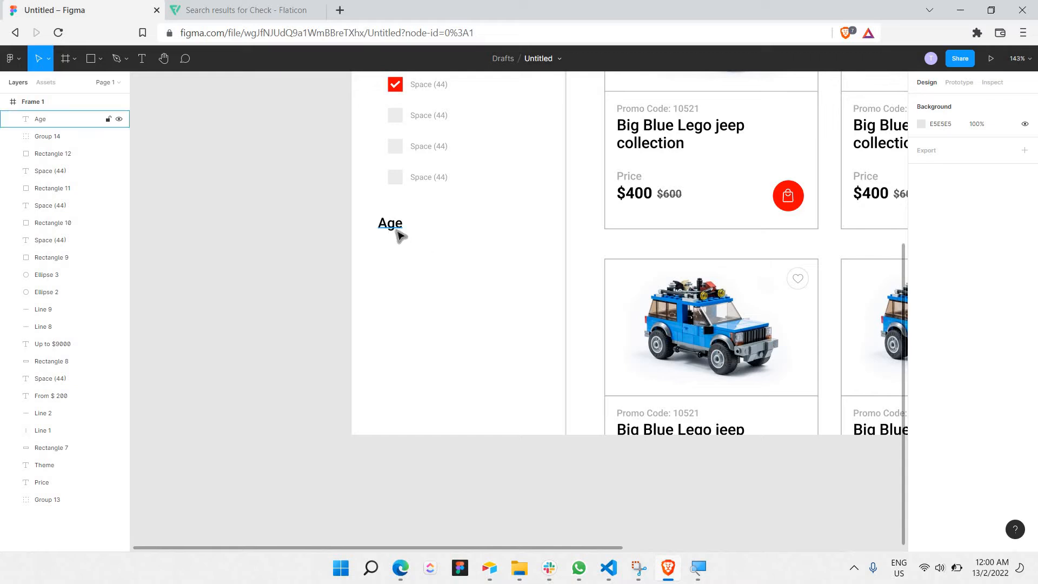
scroll(443, 319, "up", 5)
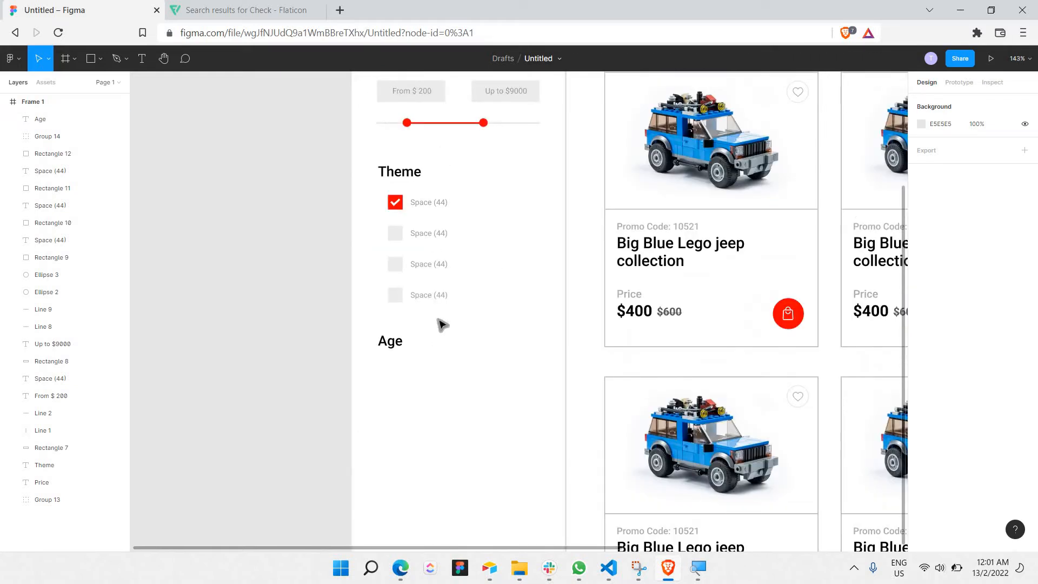
scroll(427, 355, "down", 2)
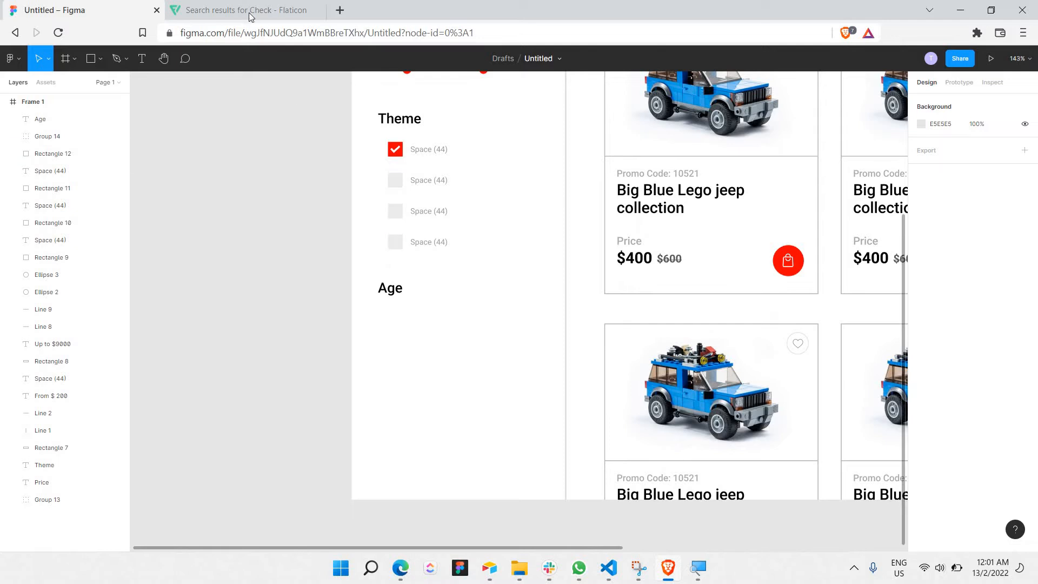
Switch to Flaticon, search for "dropdown" icons, and return to the Figma design
key("ctrl+Tab")
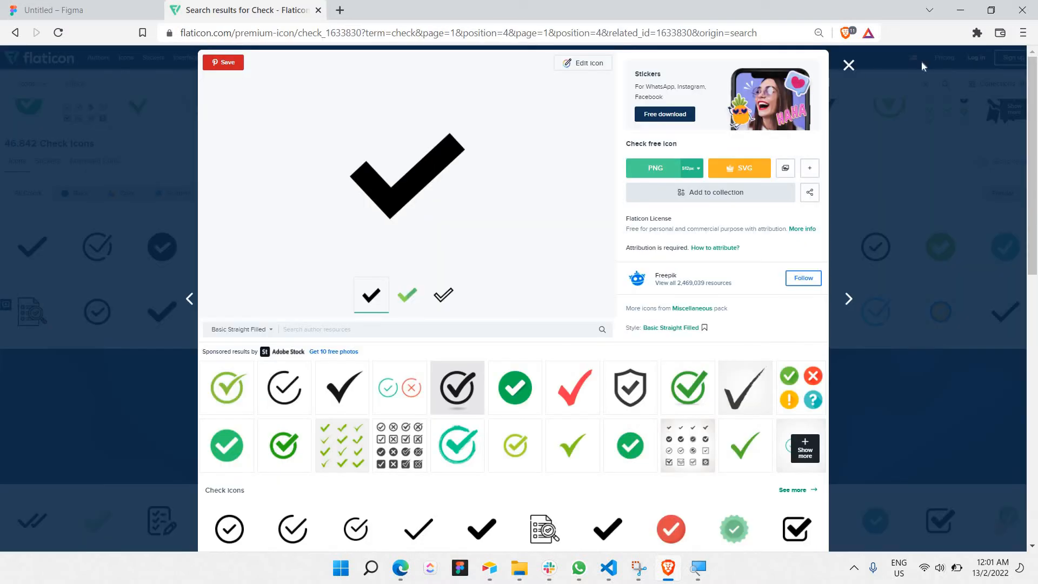
left_click(858, 72)
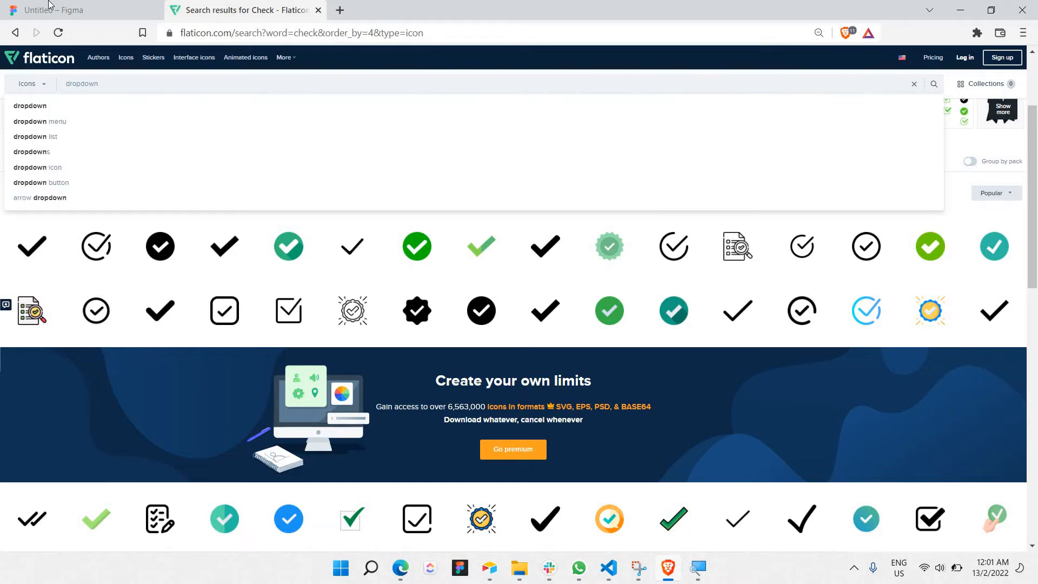
key("Return")
key("ctrl+shift+Tab")
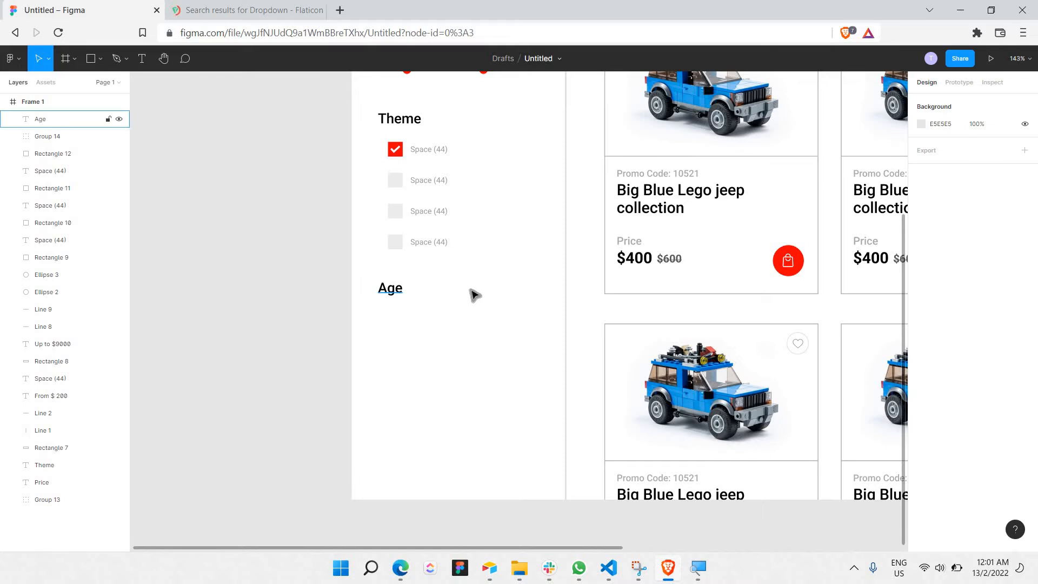
left_click(471, 292)
scroll(471, 295, "up", 3)
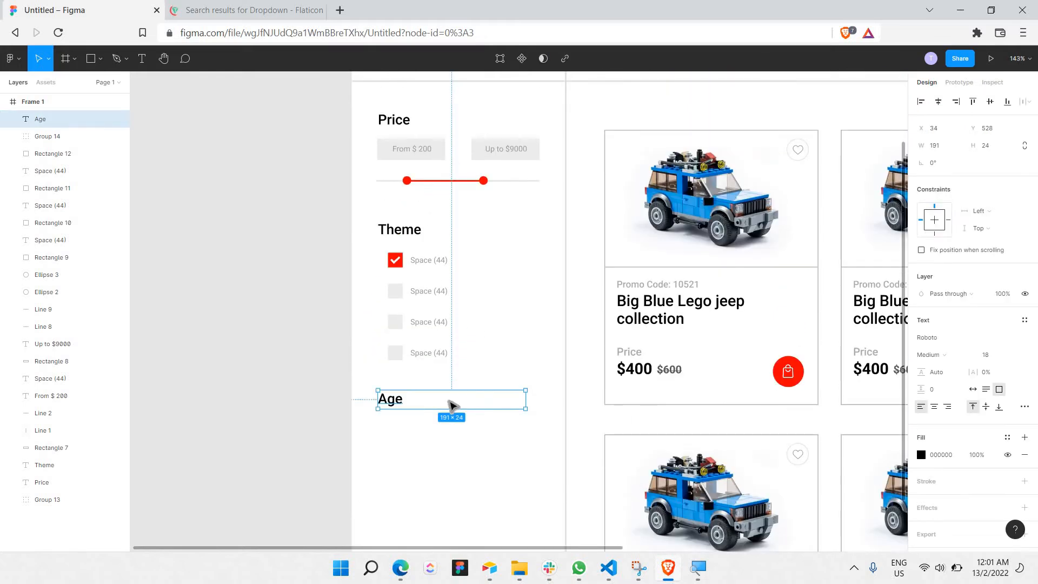
scroll(433, 406, "down", 5)
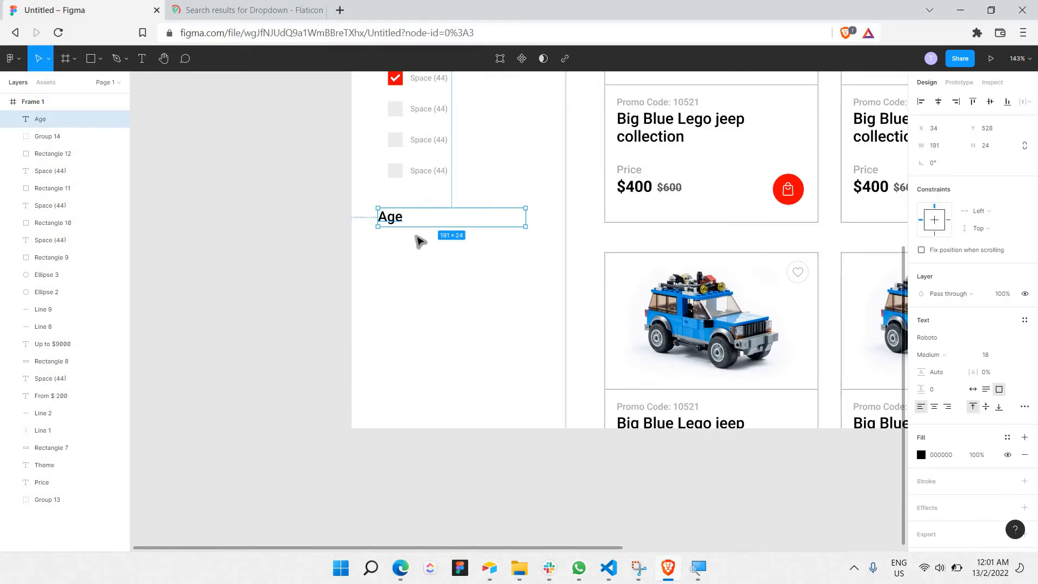
scroll(439, 241, "up", 2)
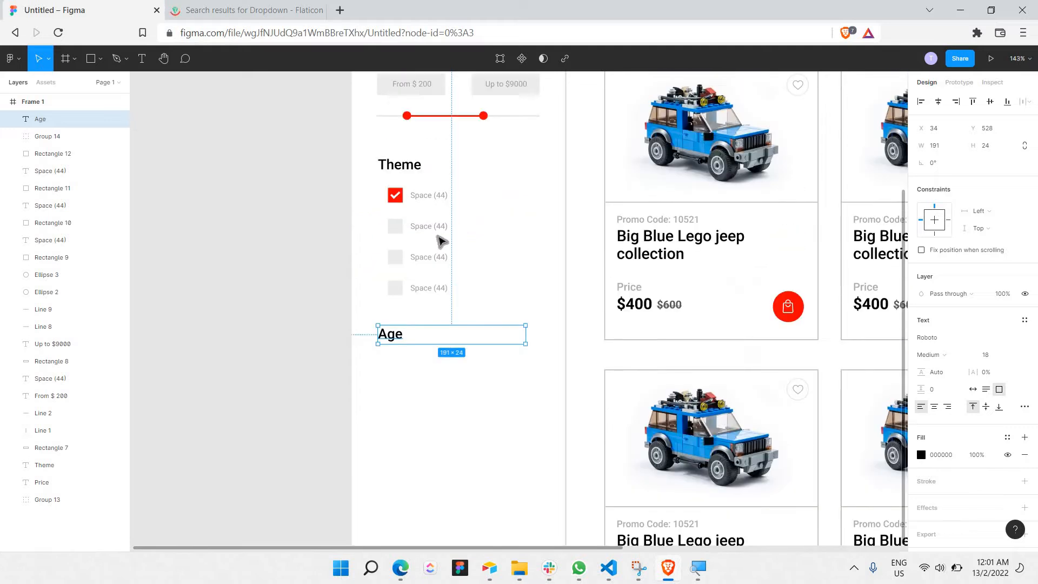
Switch back to Flaticon, open the rounded down chevron among the dropdown icons and copy its image
left_click(271, 7)
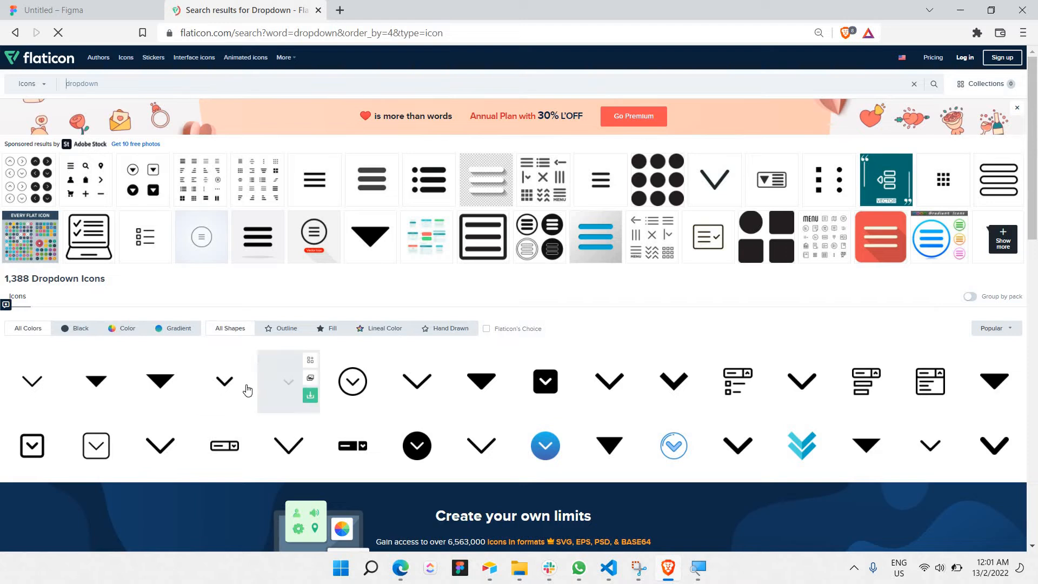
mouse_move(247, 390)
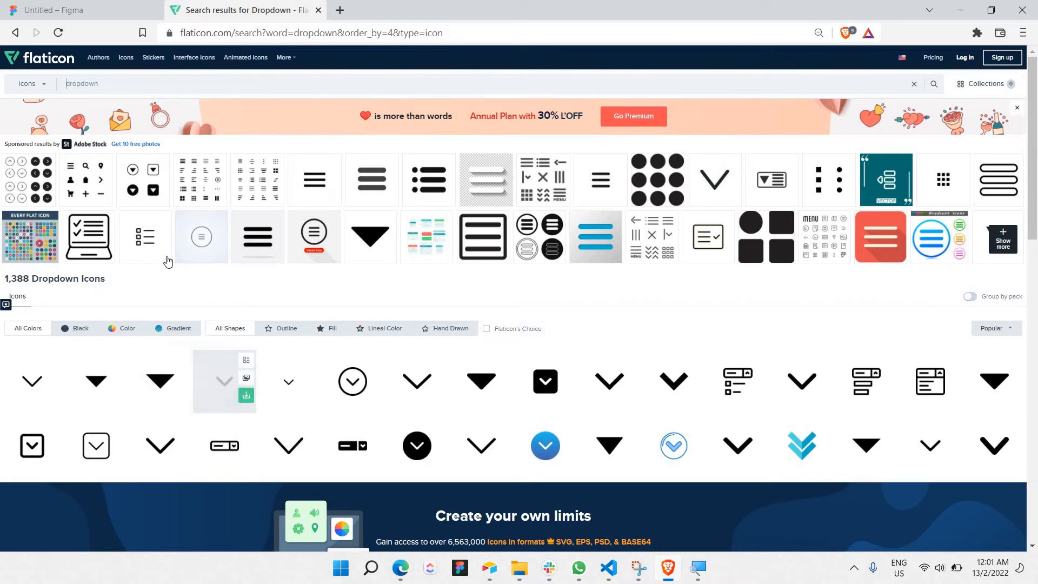
left_click(224, 383)
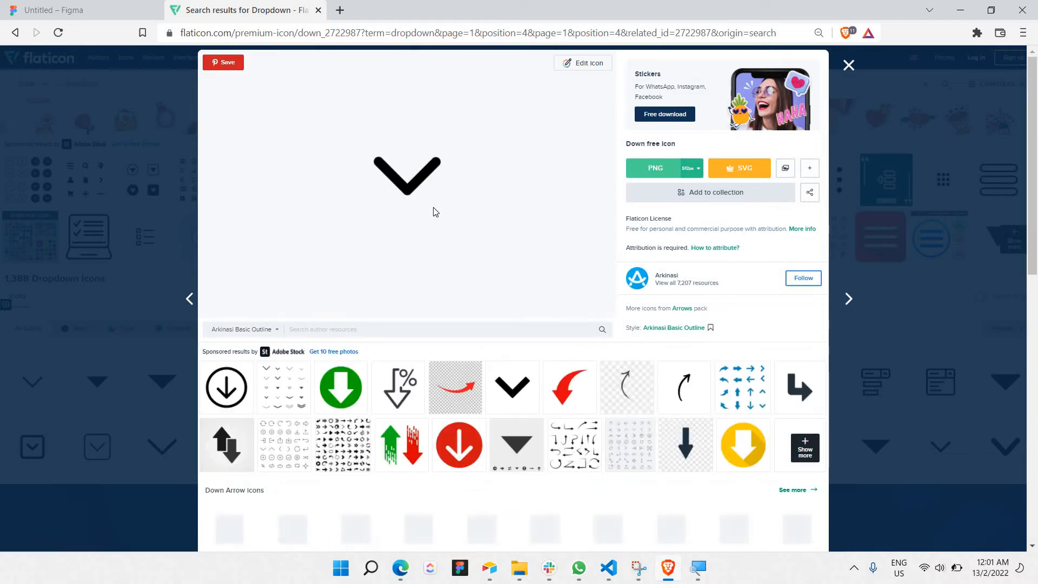
right_click(411, 183)
left_click(449, 224)
Switch to the Figma design, paste the copied chevron image and resize it to 25 by 25
left_click(85, 7)
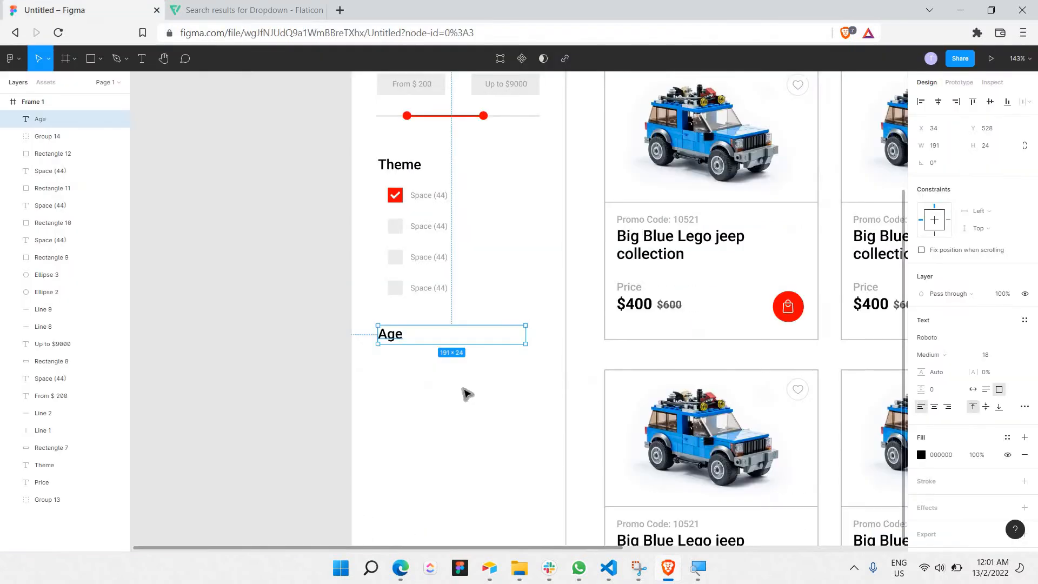
left_click(466, 393)
key("ctrl+v")
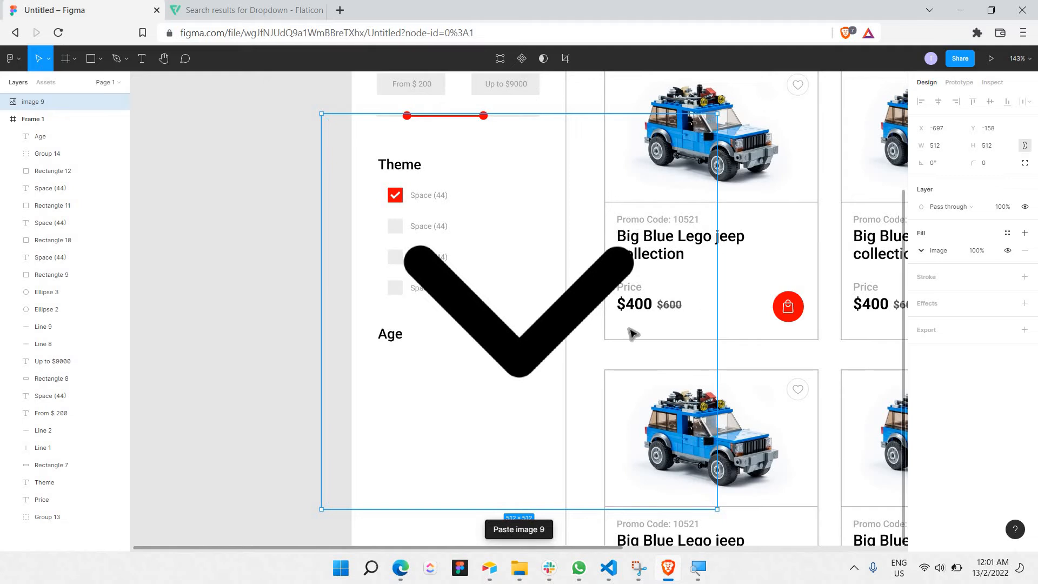
left_click(947, 151)
type("25")
key("Return")
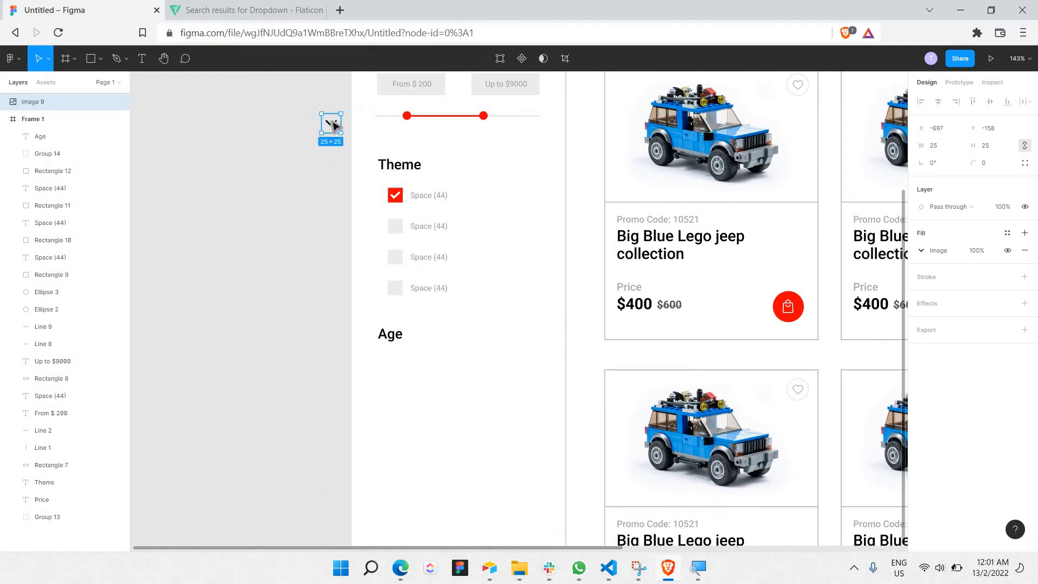
Place the chevron at the right end of the Age row and shift the Age heading slightly right to X 39
left_click_drag(332, 126, 528, 338)
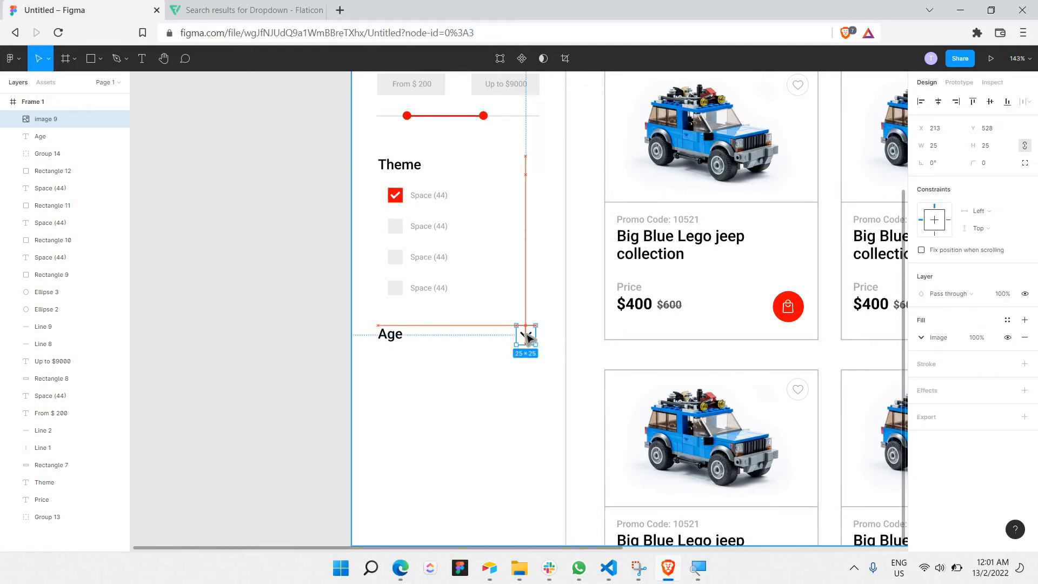
left_click(530, 408)
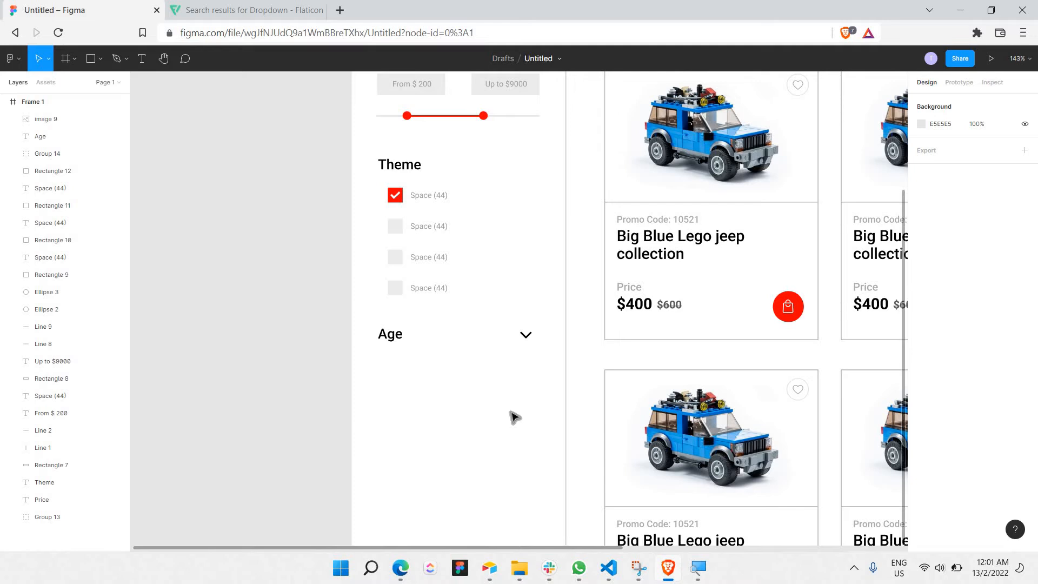
left_click(401, 341)
left_click_drag(405, 340, 410, 341)
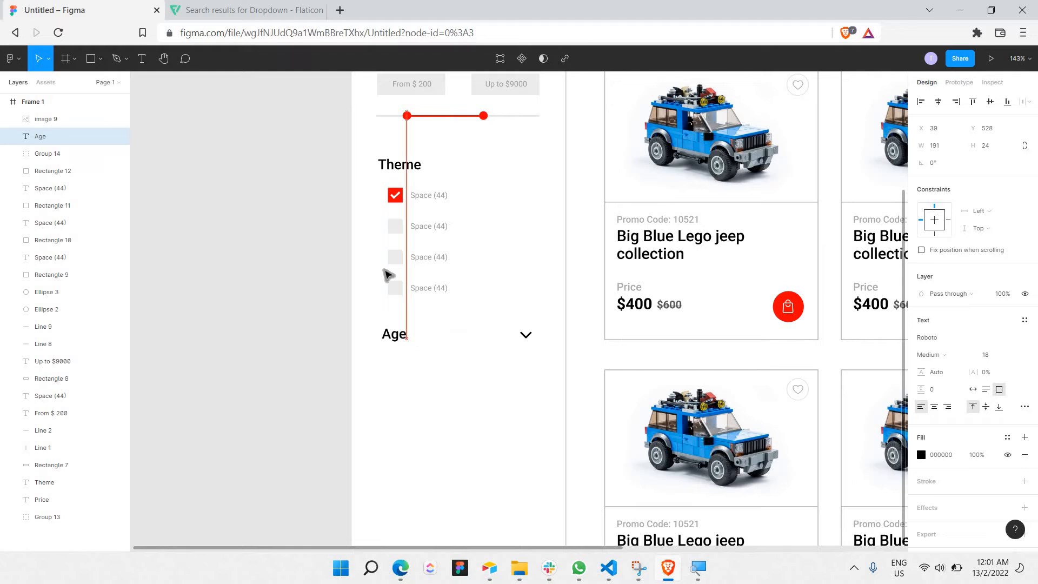
Draw a horizontal divider line about 201 wide above the Age heading, with a stroke weight of 2 and colour EBEBEB
left_click(100, 58)
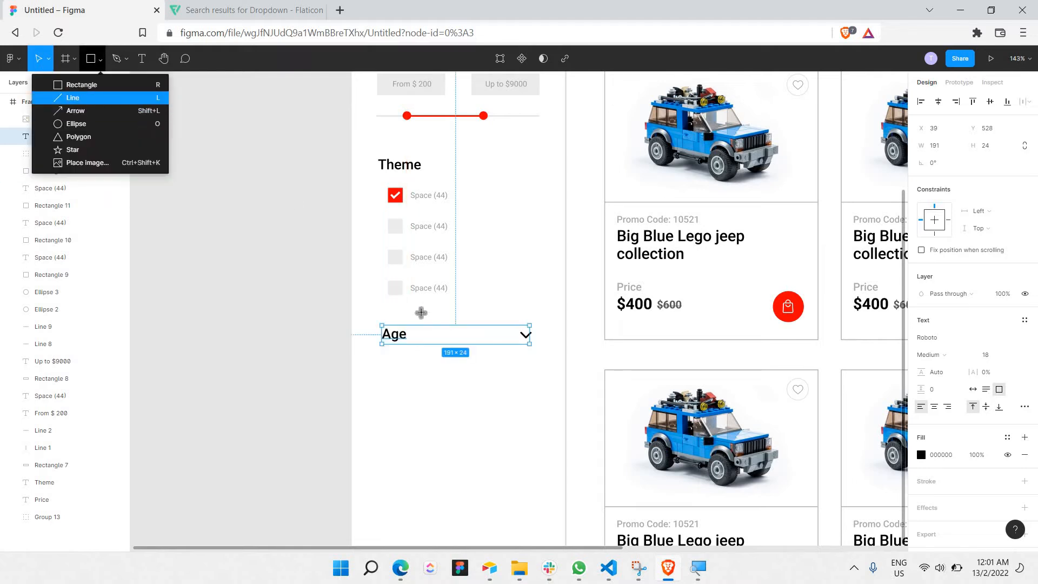
key("l")
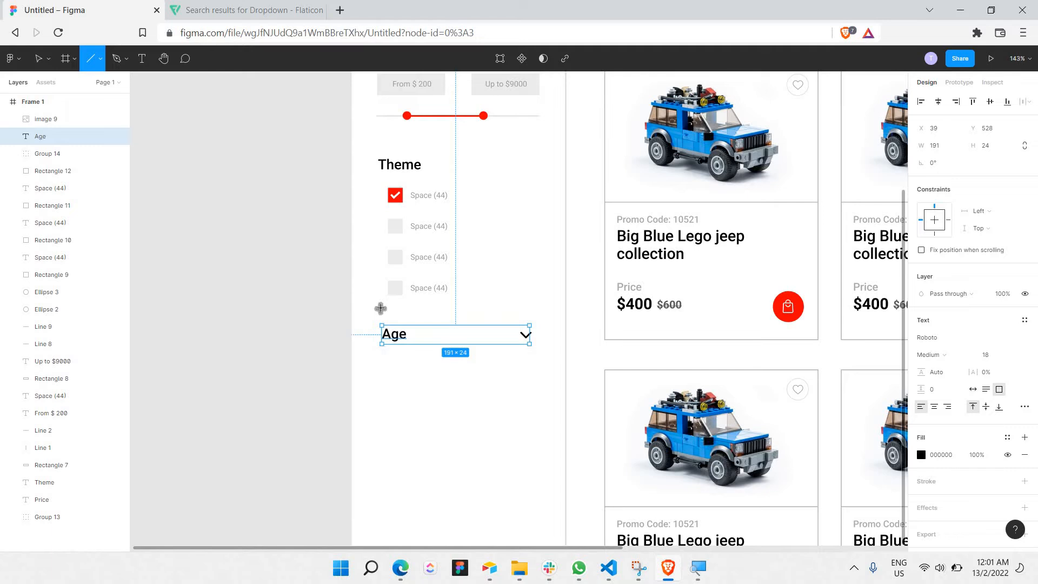
left_click_drag(380, 306, 534, 331)
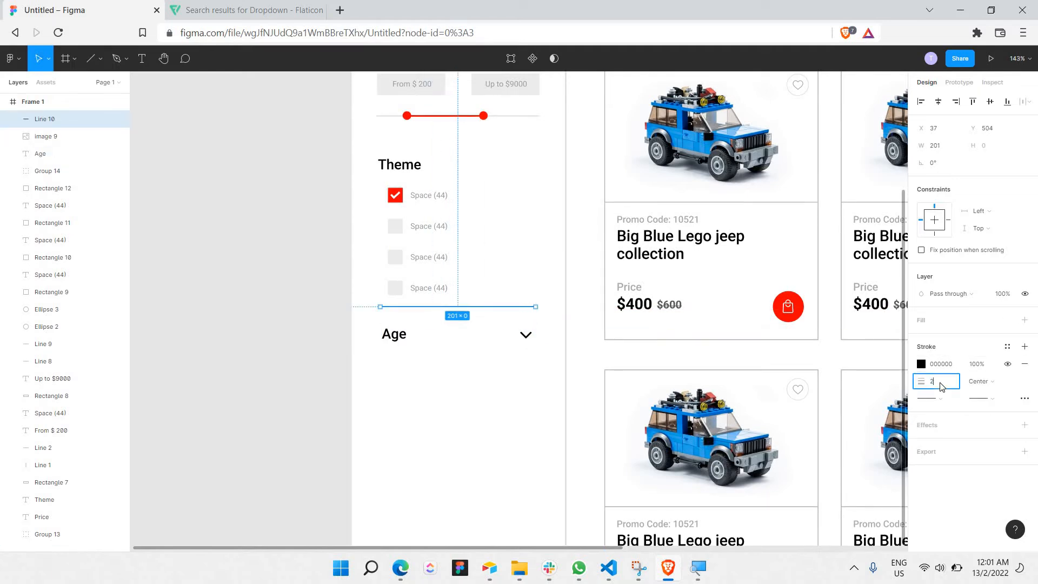
key("Return")
left_click(921, 363)
mouse_move(855, 323)
left_mouse_down()
mouse_move(611, 330)
mouse_move(569, 296)
left_mouse_up()
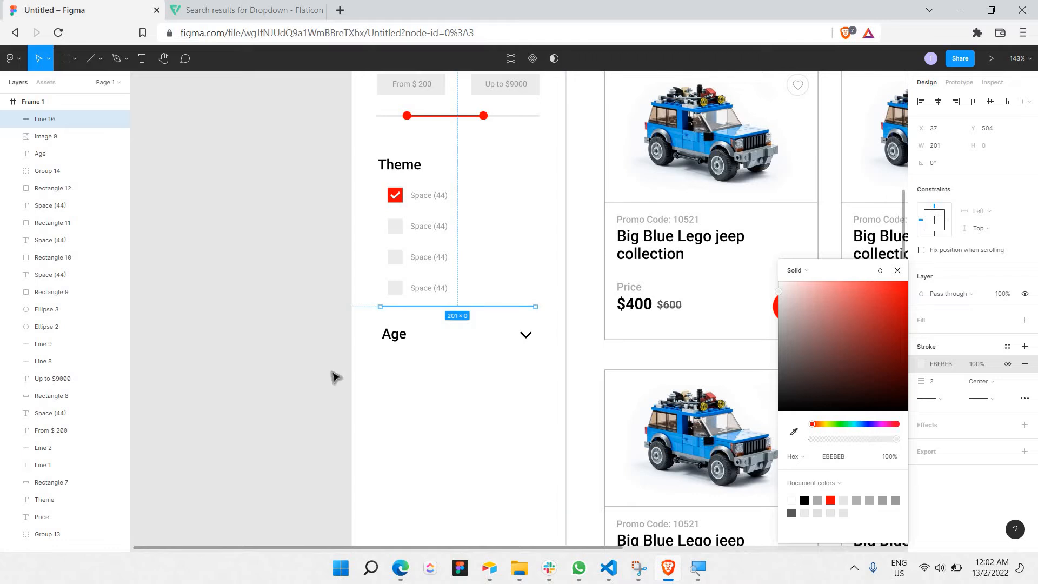
left_click(363, 375)
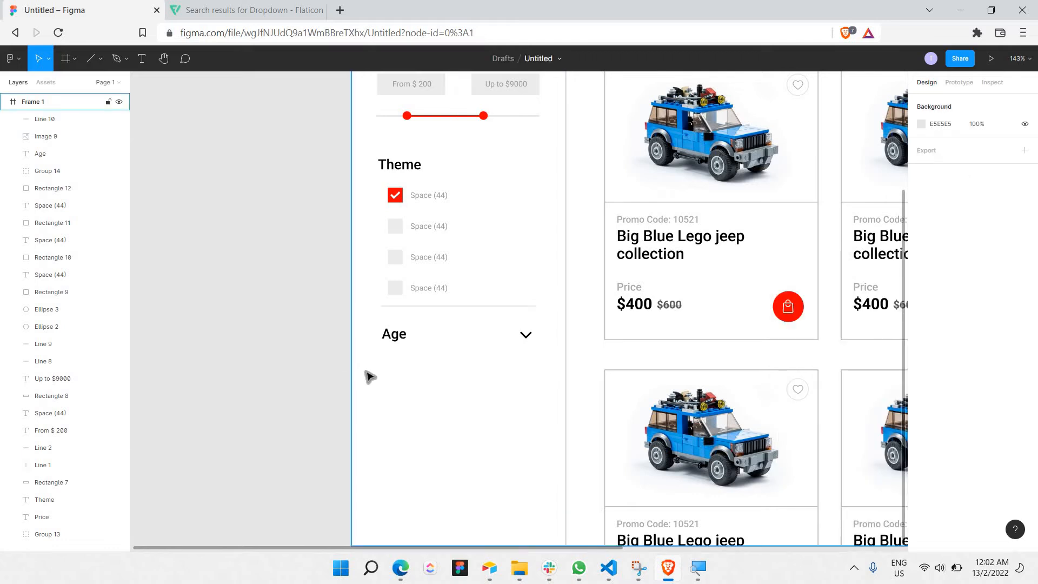
Shift the Age row and its divider slightly down, and place a duplicate of the row and divider directly below it
left_click_drag(366, 371, 505, 341)
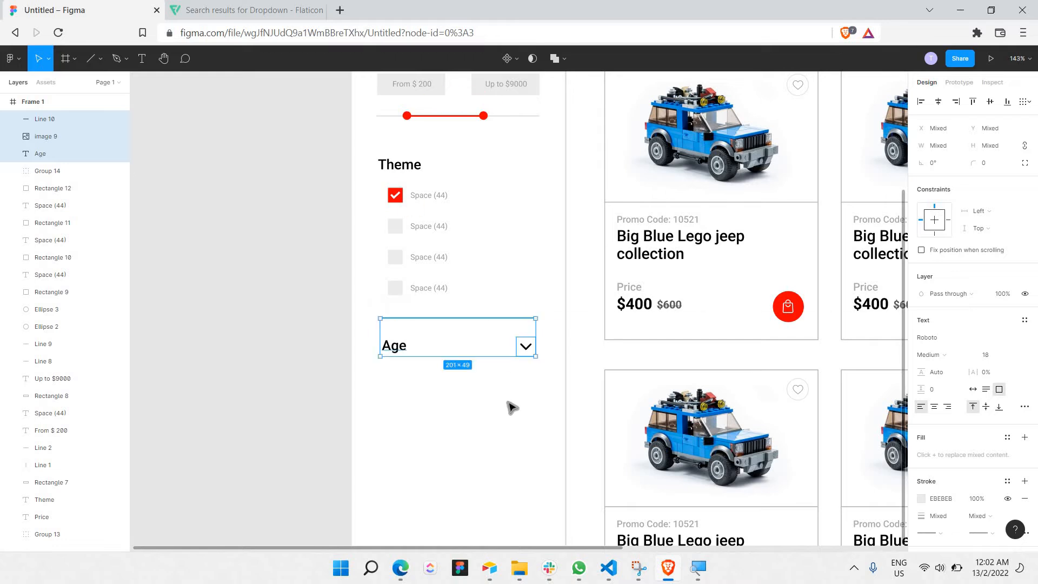
left_click(448, 393)
left_click_drag(358, 296, 556, 392)
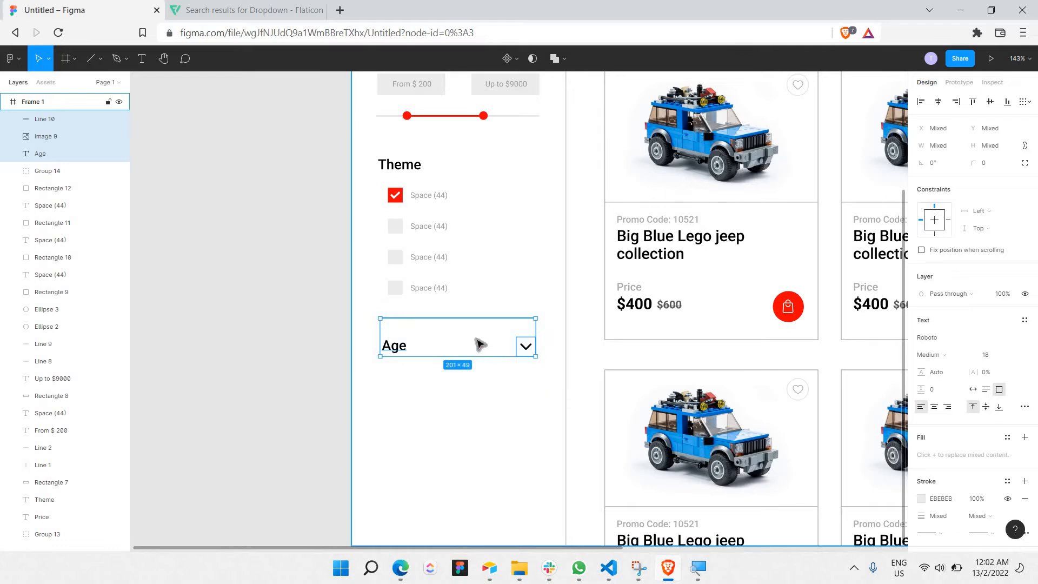
key("ctrl+v")
left_click_drag(476, 340, 480, 393)
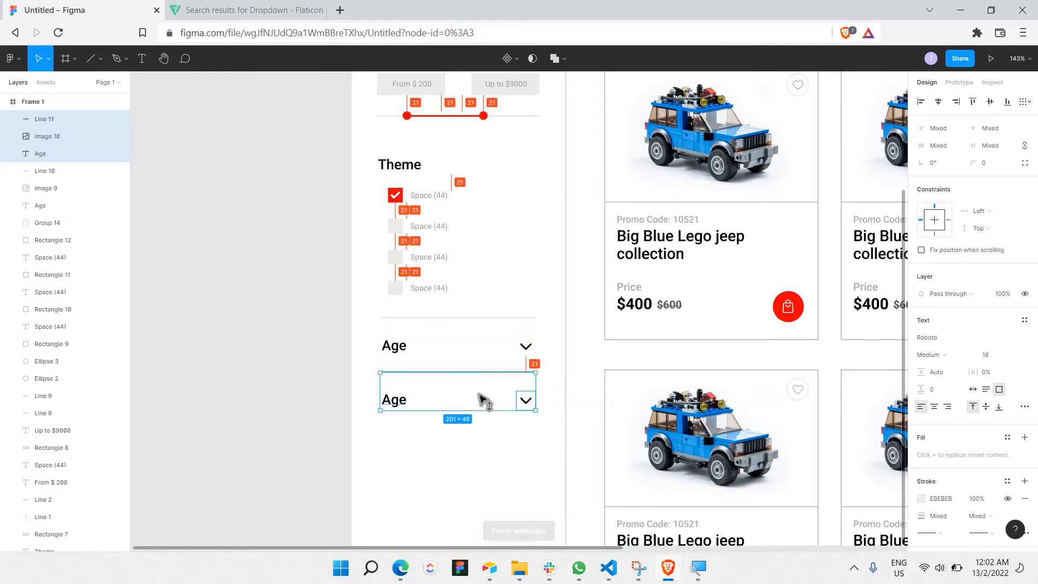
left_click(494, 445)
Change the heading of the duplicated Age row to "Brand"
scroll(449, 368, "down", 2)
left_click(407, 286)
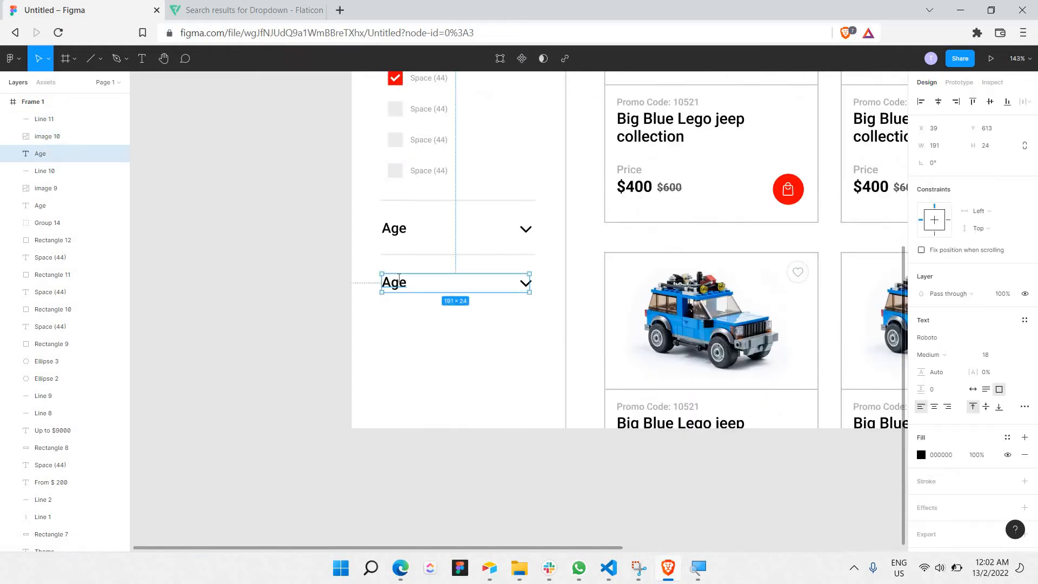
double_click(398, 279)
type("Brand")
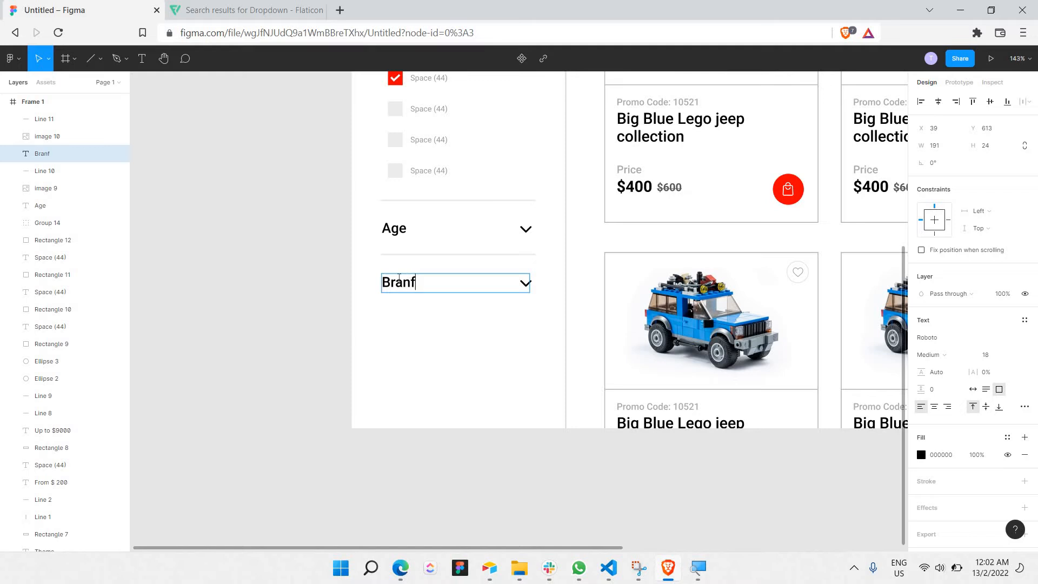
left_click(449, 260)
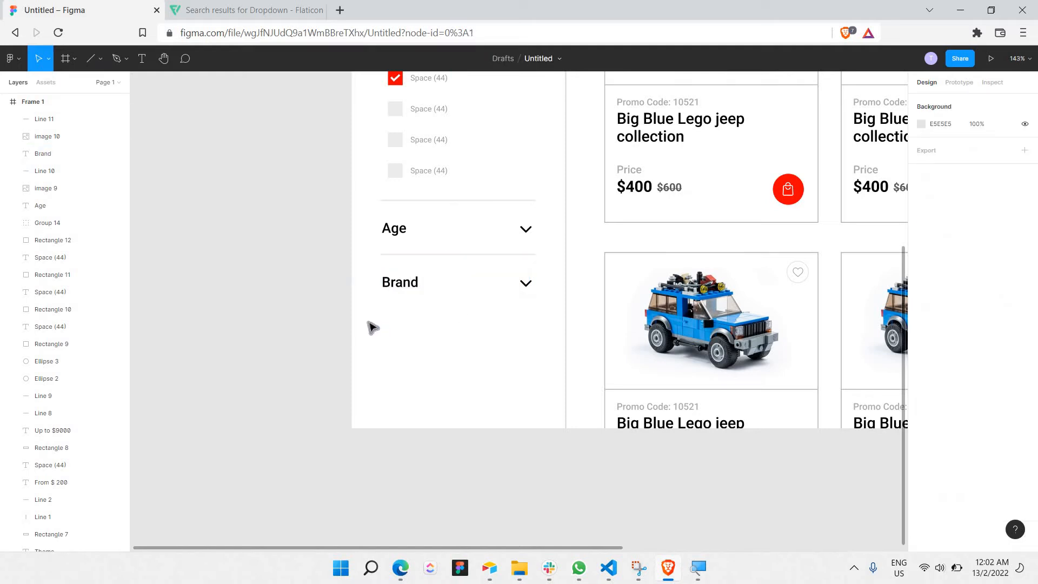
Duplicate the Brand row with its chevron and divider, and place the copy directly below it
left_click_drag(369, 318, 557, 253)
key("ctrl+c")
key("ctrl+v")
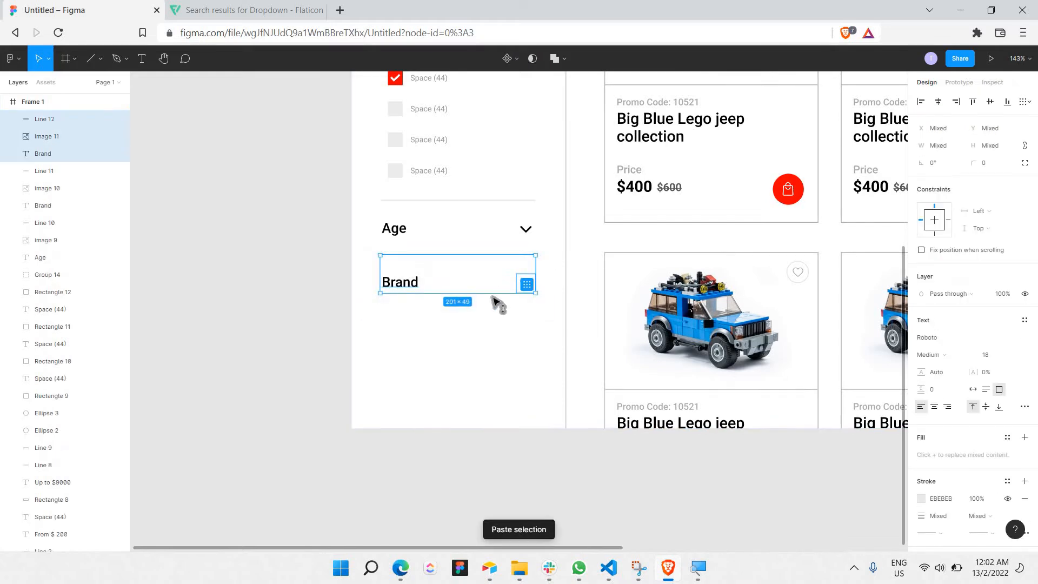
left_click_drag(494, 291, 484, 332)
Change the heading of the lowest dropdown row to "Stock Availabilty"
double_click(403, 339)
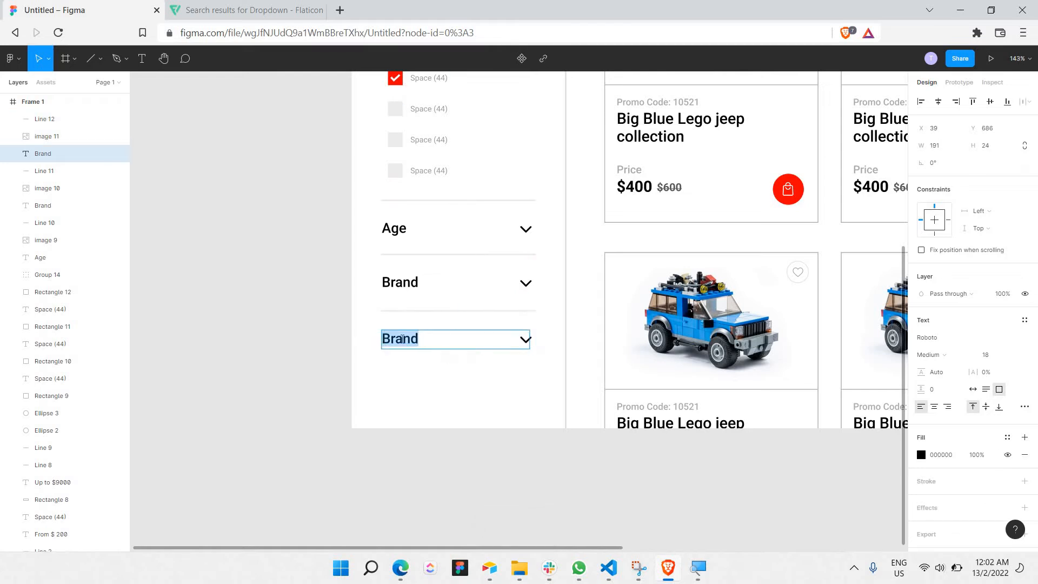
type("Stock Availabilty")
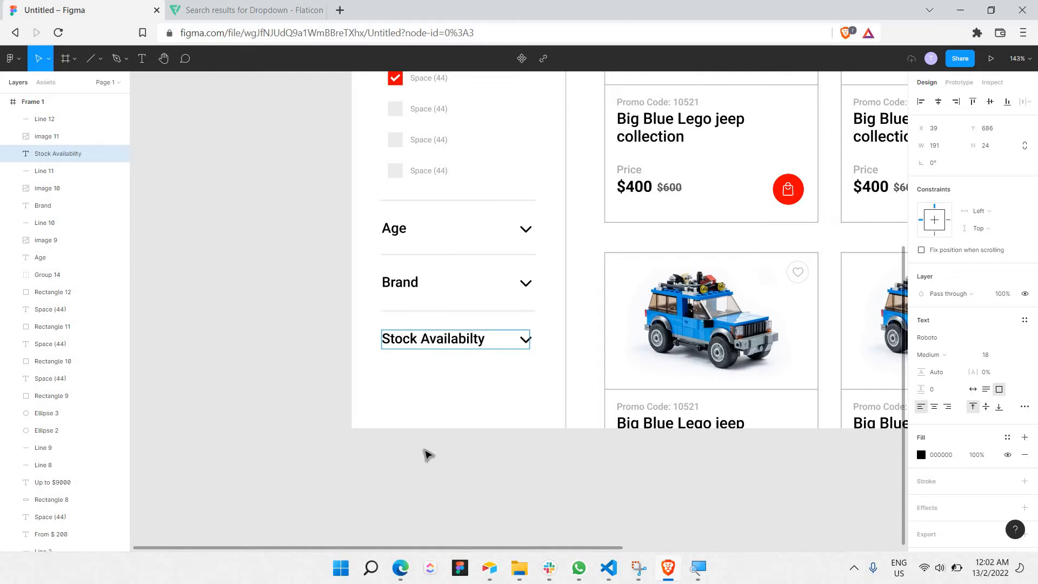
key("Escape")
key("Escape")
scroll(433, 376, "up", 4)
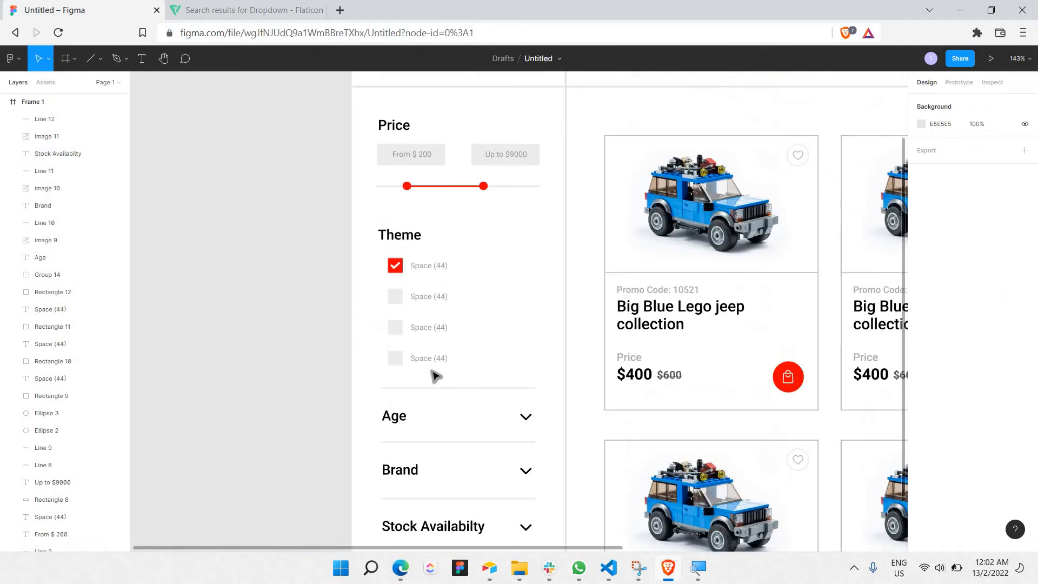
scroll(437, 377, "up", 3)
scroll(438, 332, "down", 7)
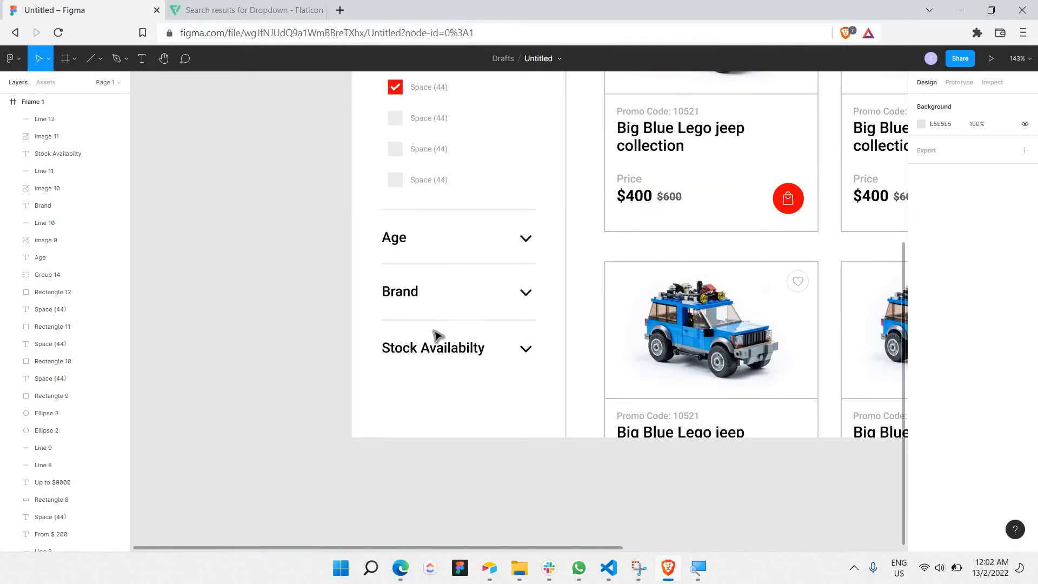
left_click(439, 353)
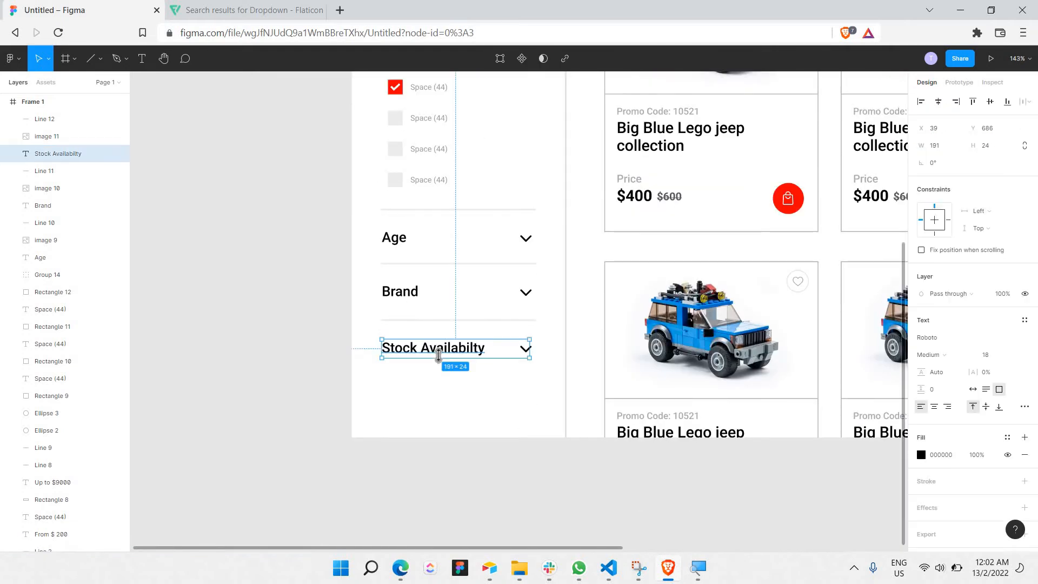
left_click(427, 403)
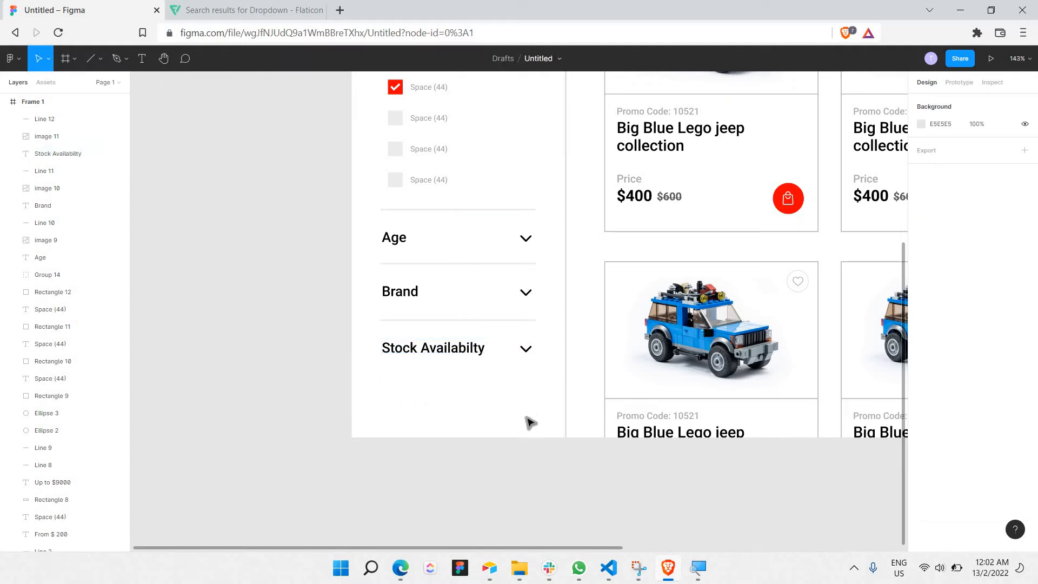
scroll(436, 197, "up", 5)
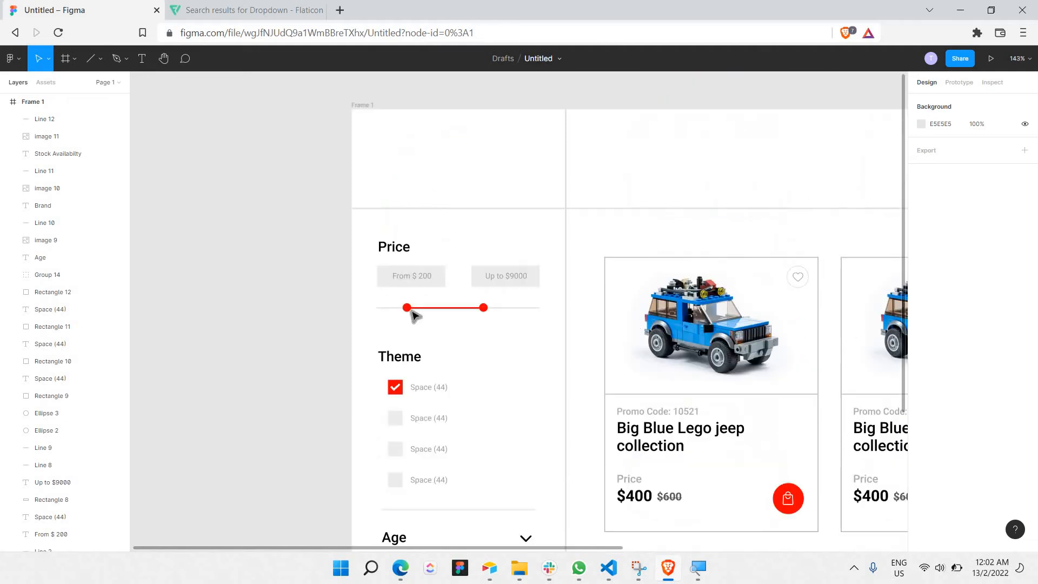
Draw a rectangle about 202 by 43 below the Stock Availabilty row and fill it with red FF0000
scroll(399, 309, "down", 6)
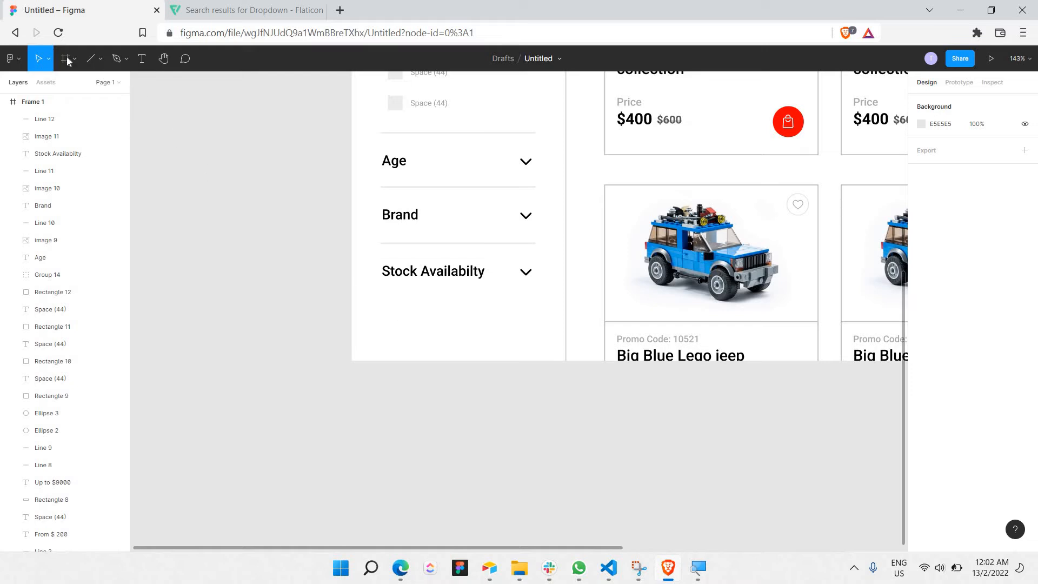
left_click(101, 61)
left_click(103, 84)
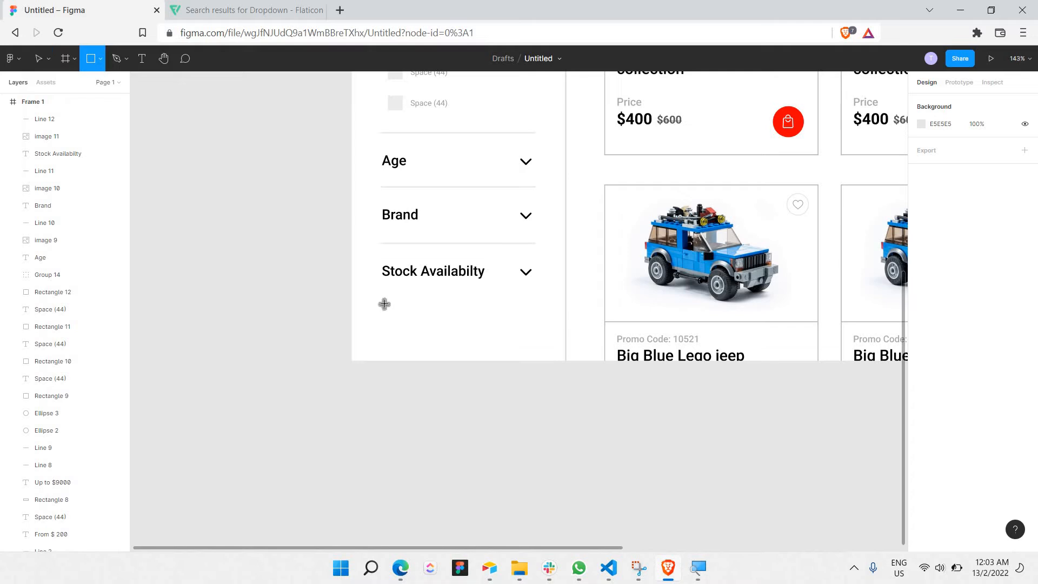
left_click_drag(384, 303, 539, 327)
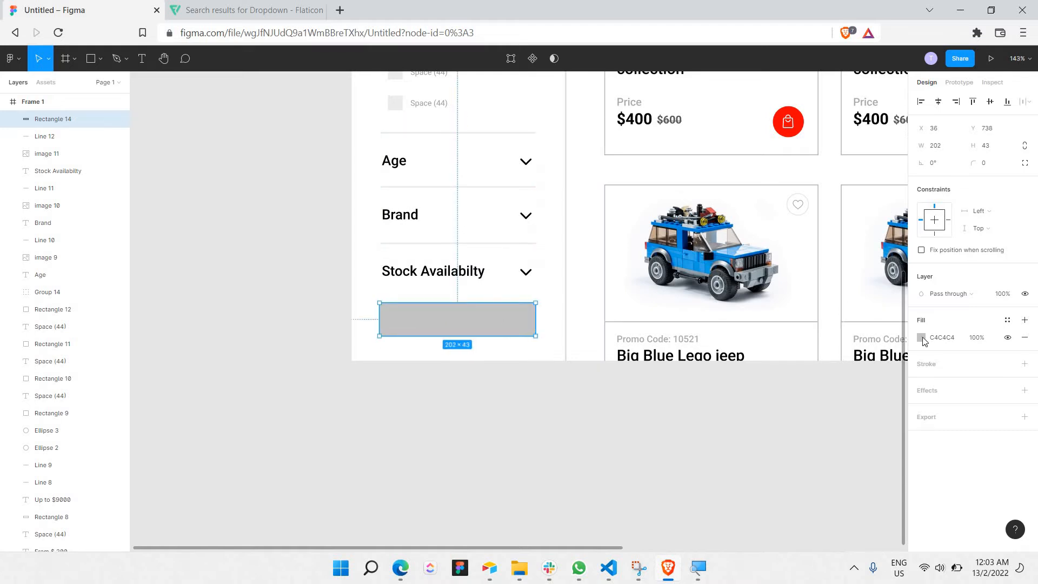
left_click(921, 337)
key("ctrl+v")
key("Return")
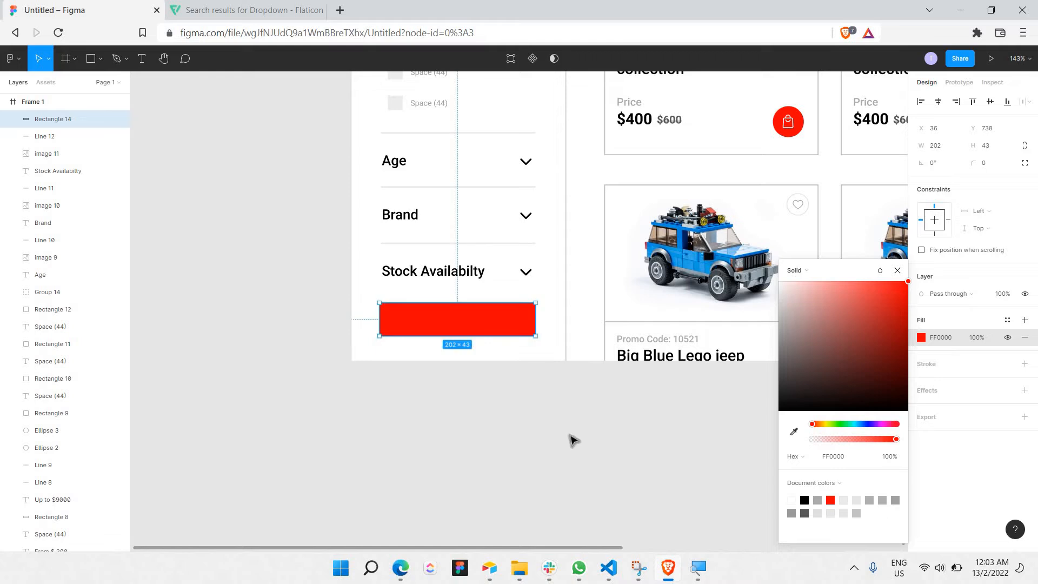
left_click(230, 144)
Add a centre-aligned white text box reading "APPLY FILTER" across the red rectangle
left_click(143, 59)
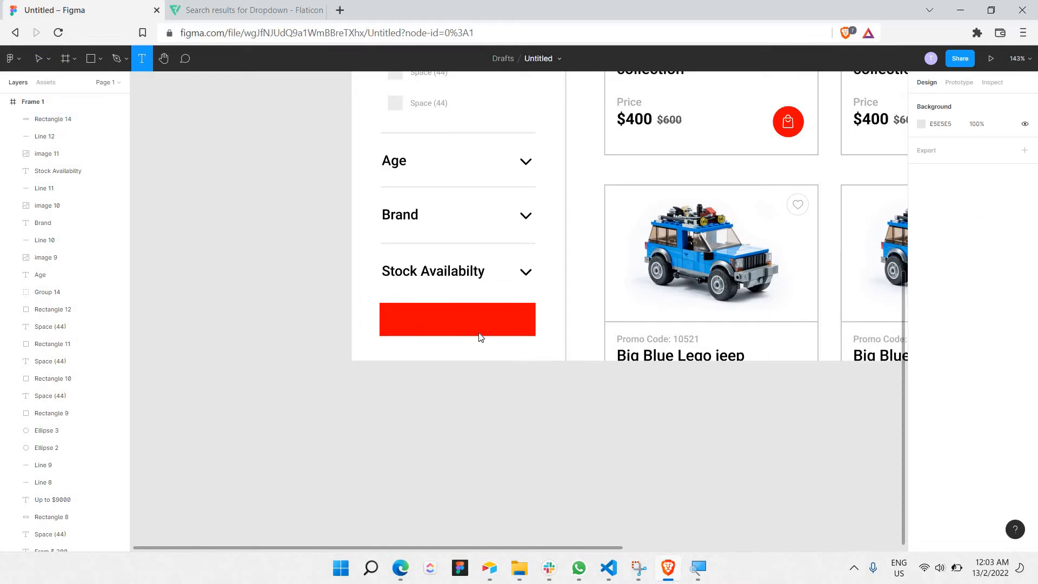
left_click_drag(380, 307, 537, 334)
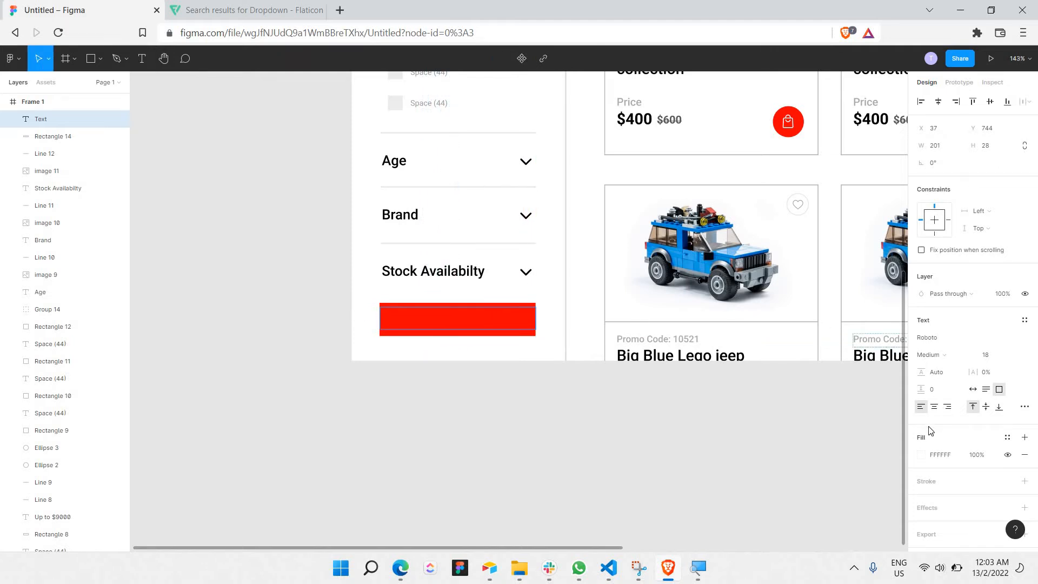
left_click(935, 409)
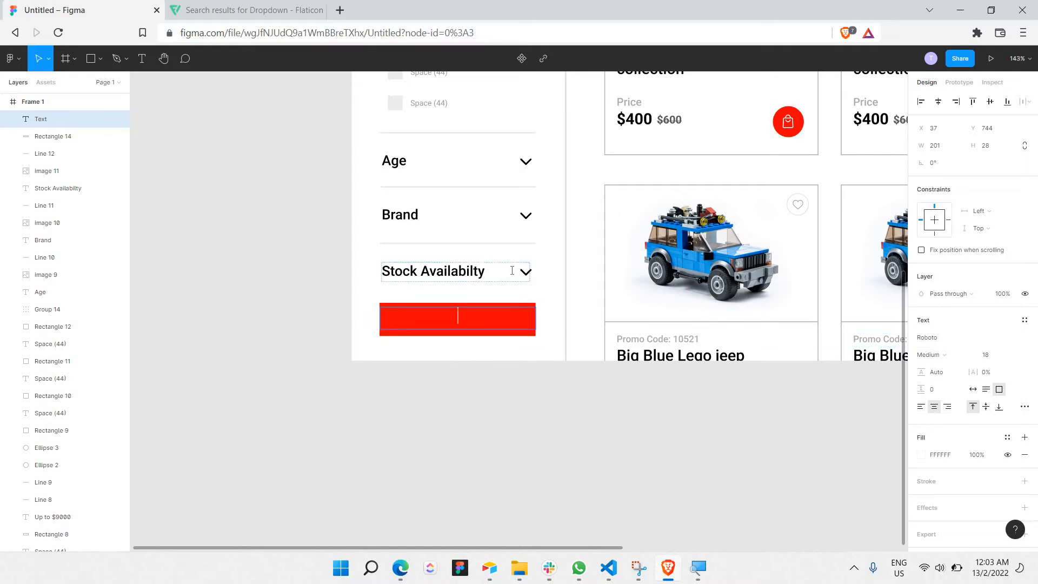
type("APPLY FILTER")
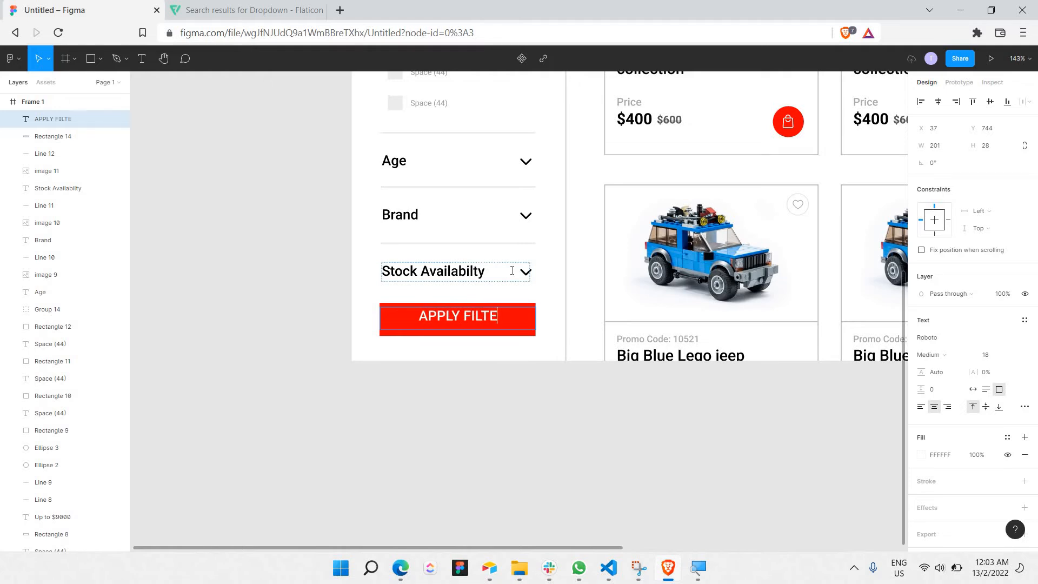
Set the APPLY FILTER text to SemiBold and move it slightly down to Y 747
key("ctrl+a")
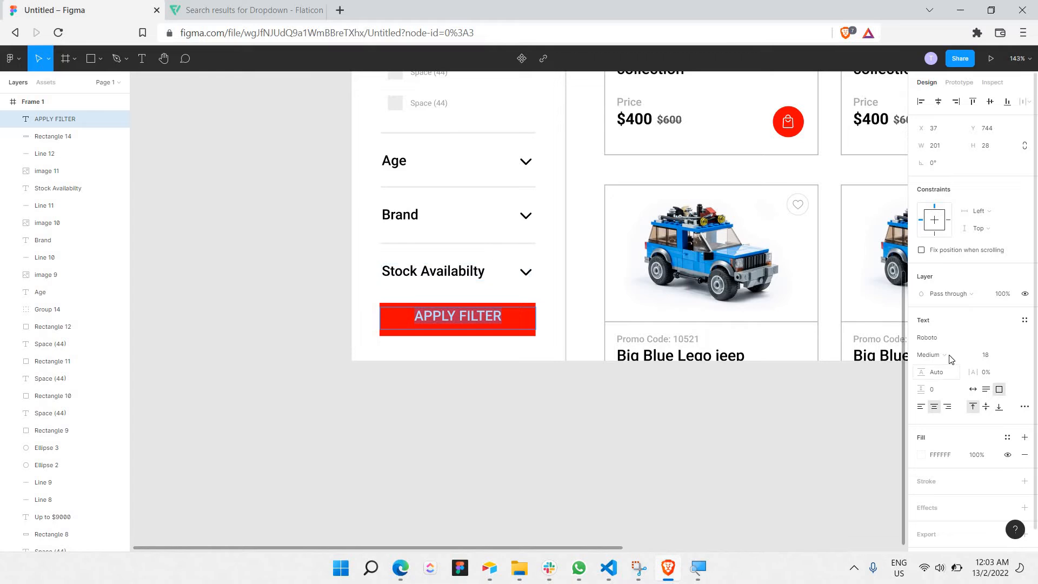
left_click(952, 355)
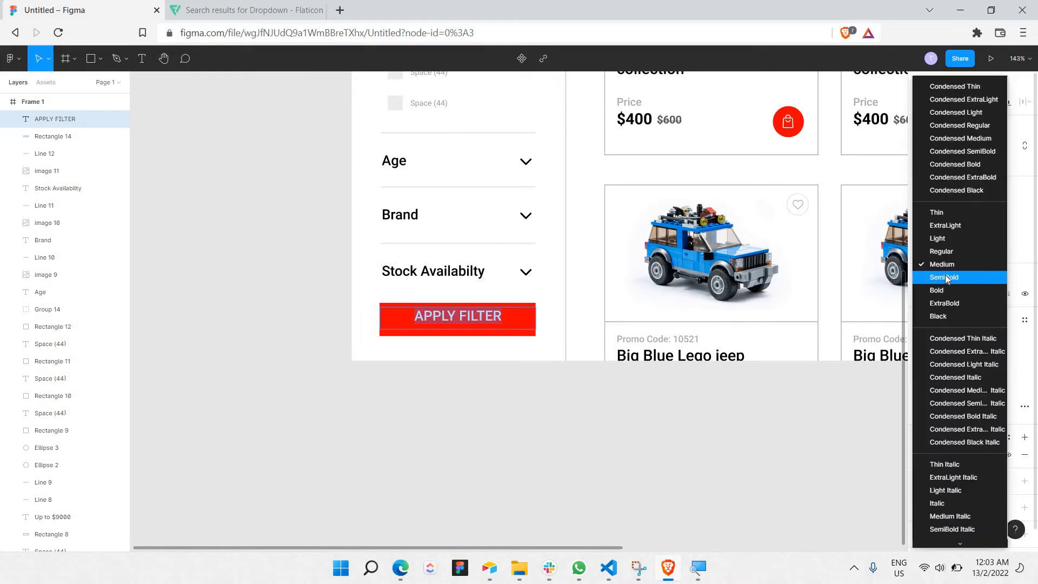
left_click(940, 277)
left_click(500, 324)
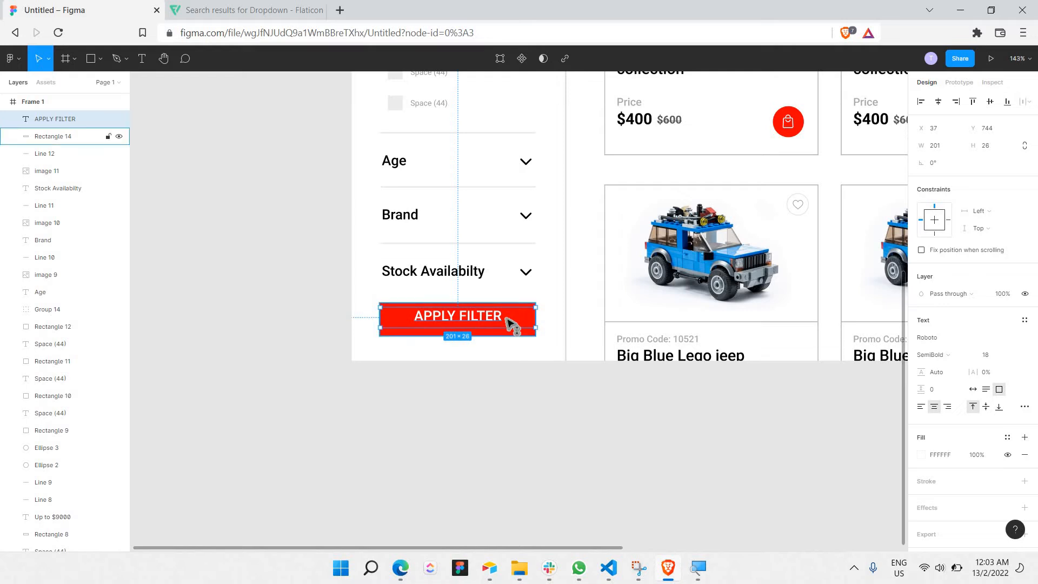
left_click_drag(512, 319, 514, 322)
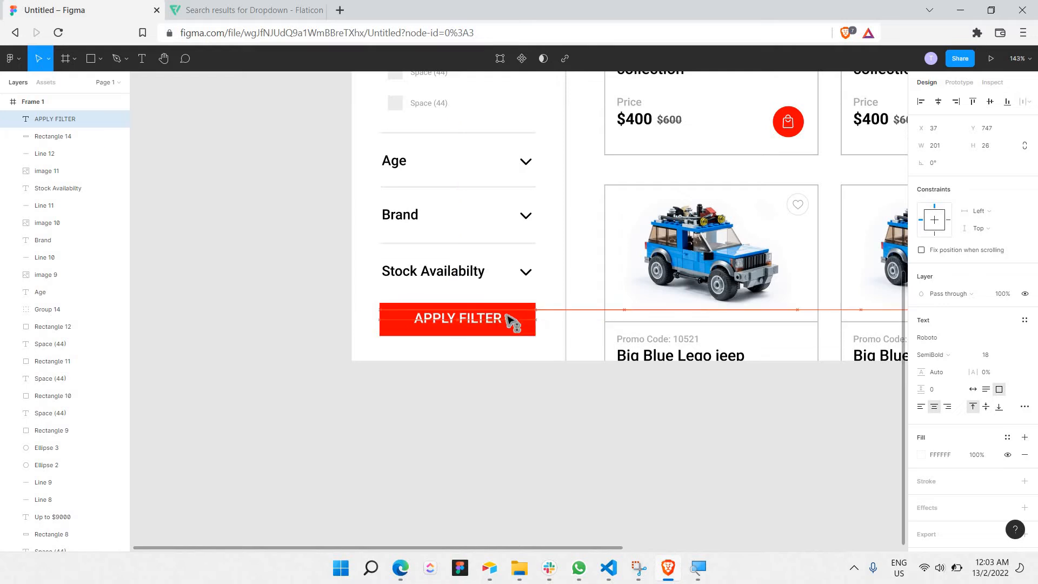
Set the APPLY FILTER text size to 14 and centre it vertically on the red button at Y 752
left_click(516, 401)
double_click(478, 325)
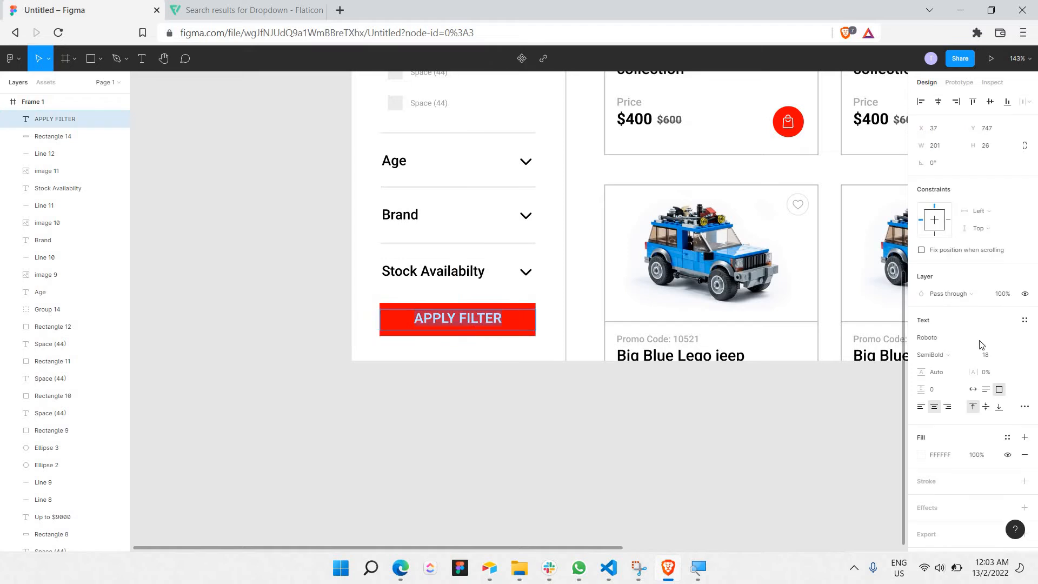
left_click(1013, 353)
left_click(1010, 342)
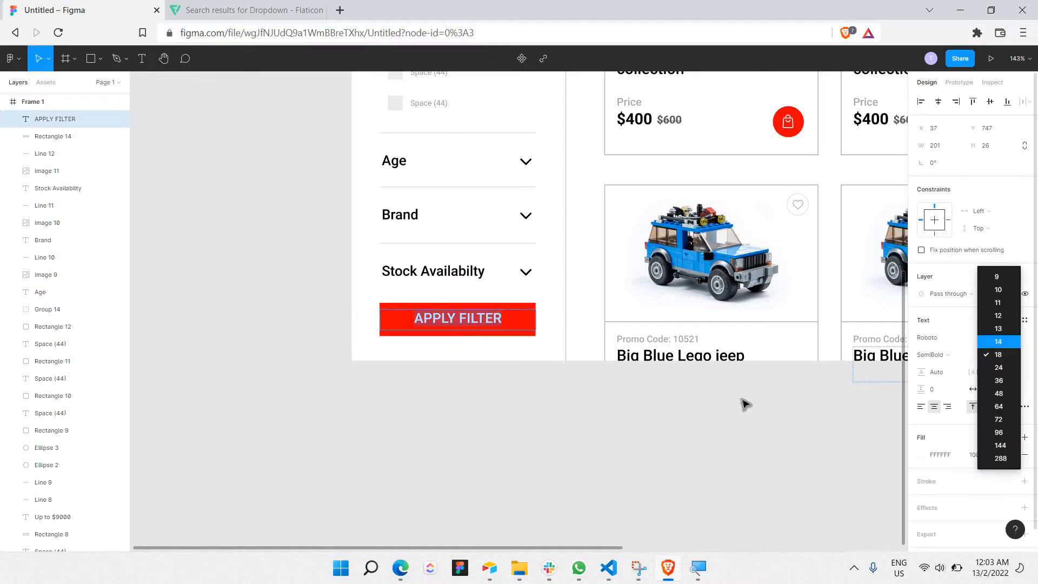
left_click(466, 312)
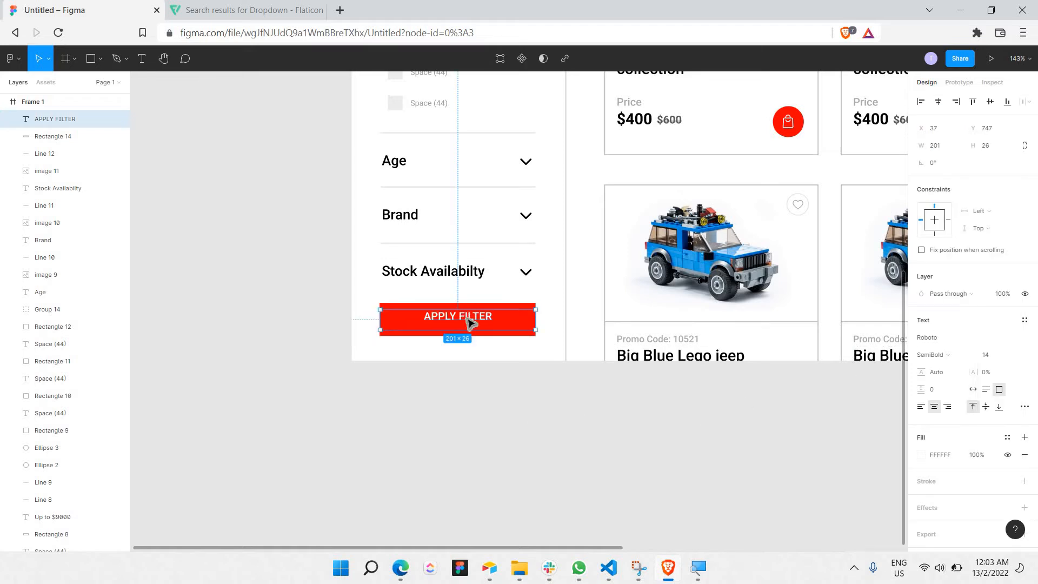
left_click_drag(473, 327, 470, 326)
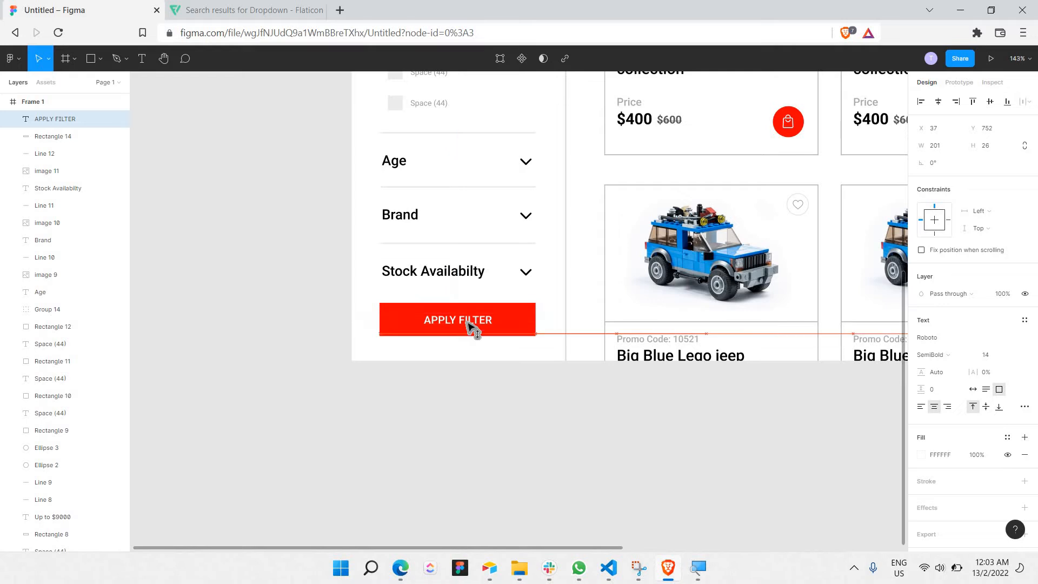
left_click(493, 426)
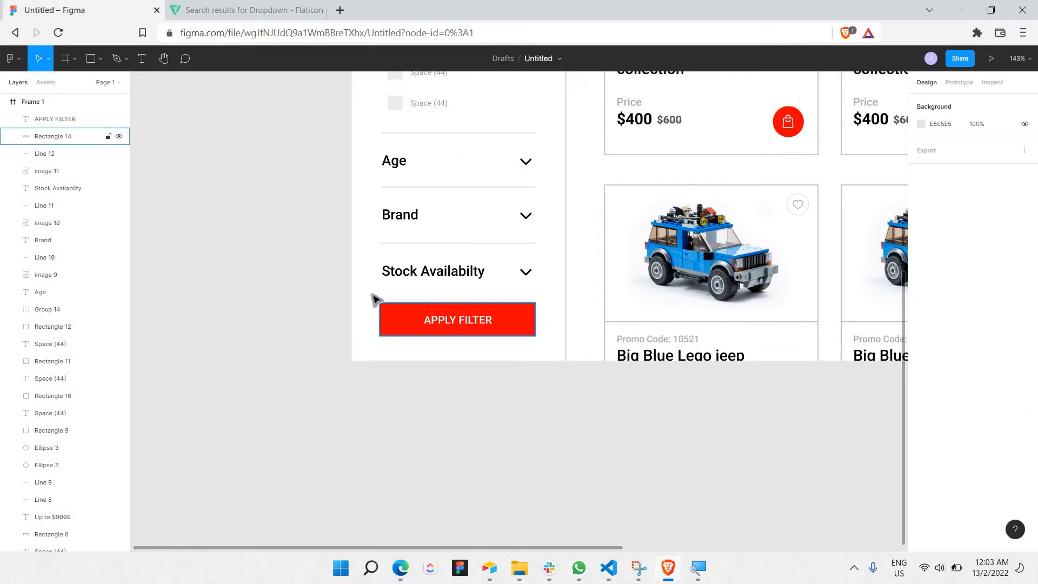
Move the Theme list and the Age, Brand and Stock Availabilty rows together slightly up towards the price slider
scroll(468, 280, "up", 2)
scroll(468, 280, "down", 2)
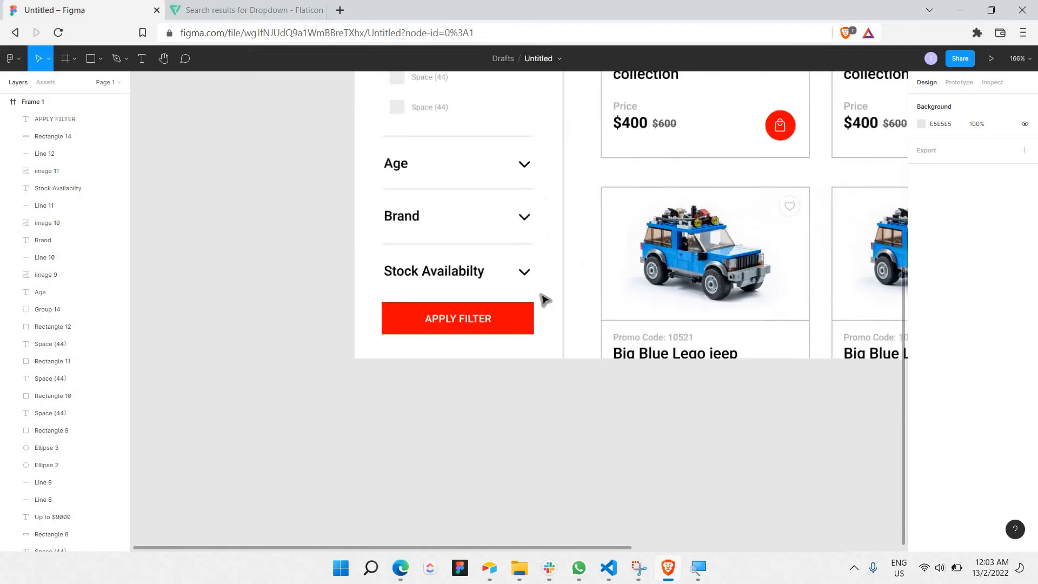
scroll(542, 295, "up", 2)
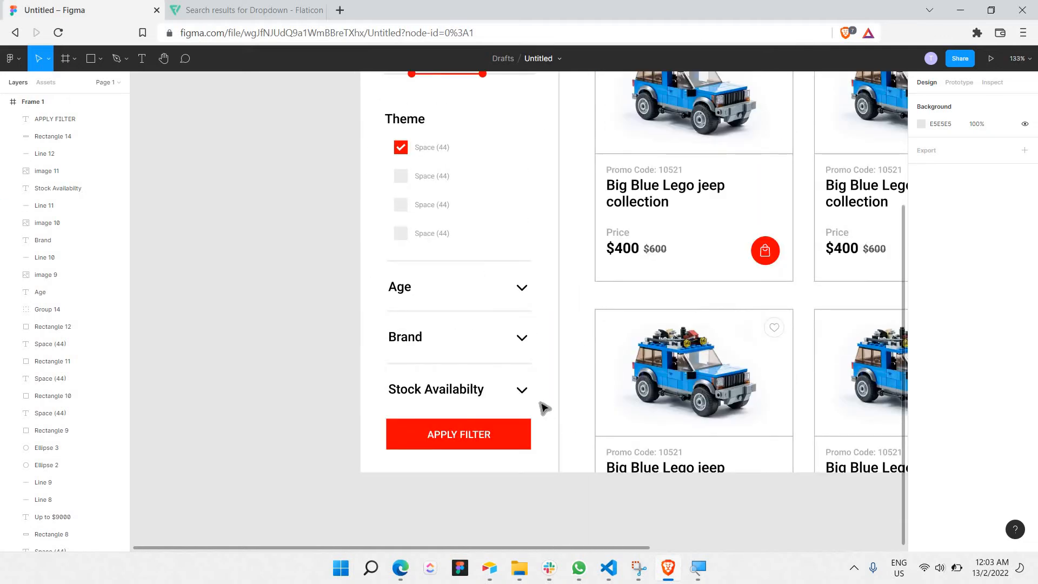
scroll(456, 270, "up", 1)
scroll(455, 270, "up", 5)
left_click_drag(373, 217, 546, 521)
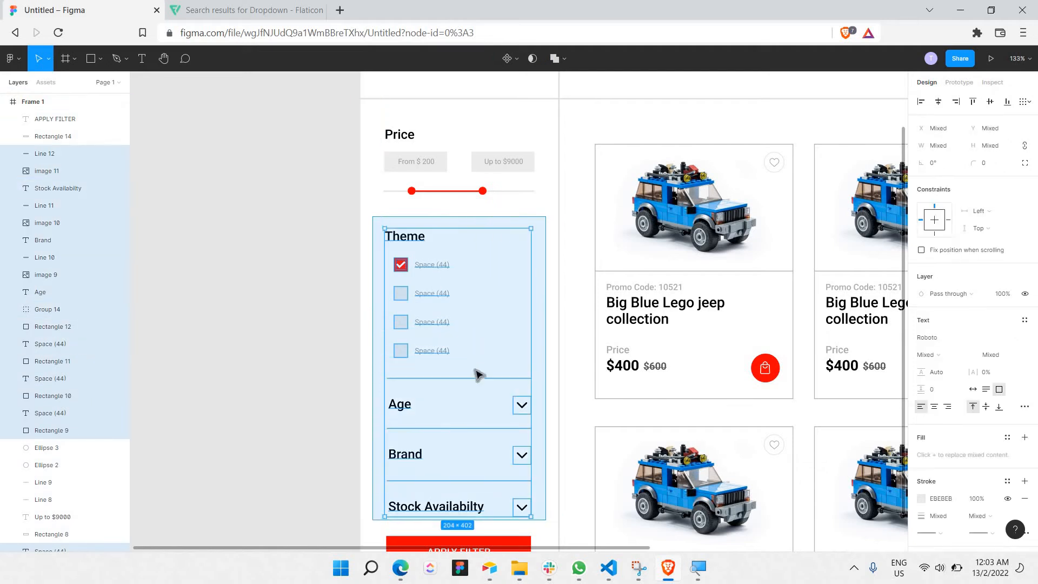
left_click_drag(480, 355, 476, 355)
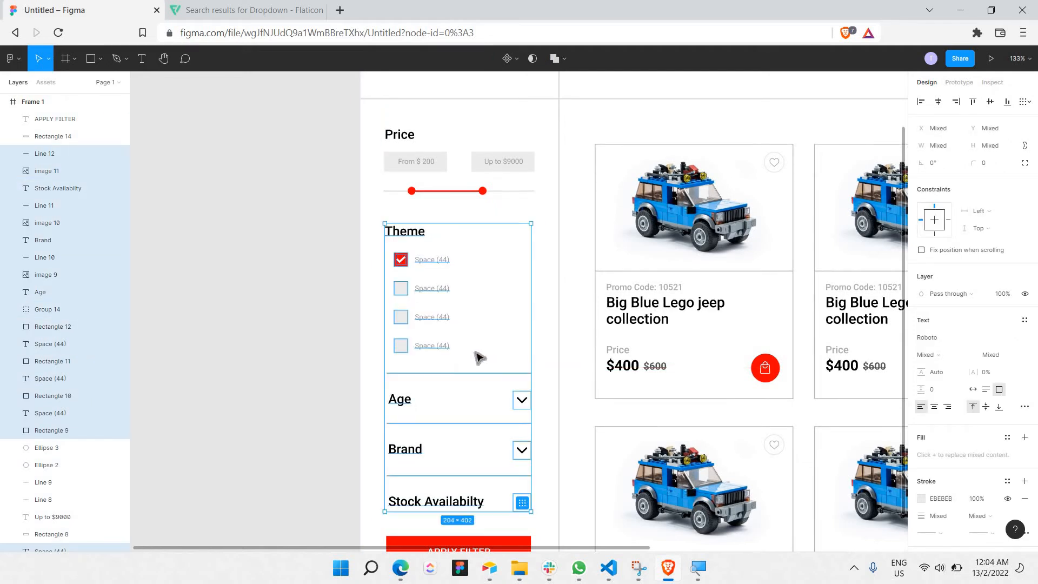
Duplicate the horizontal divider above the Price heading and move the copy up to Y 66 within the header band
left_click(309, 351)
scroll(308, 352, "down", 5)
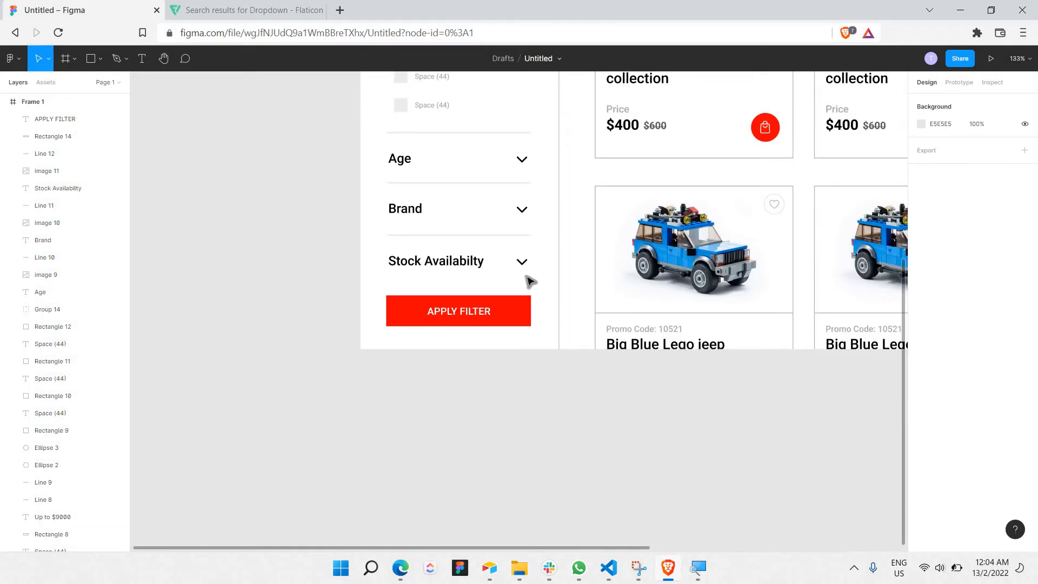
scroll(530, 281, "up", 4)
scroll(530, 281, "down", 3)
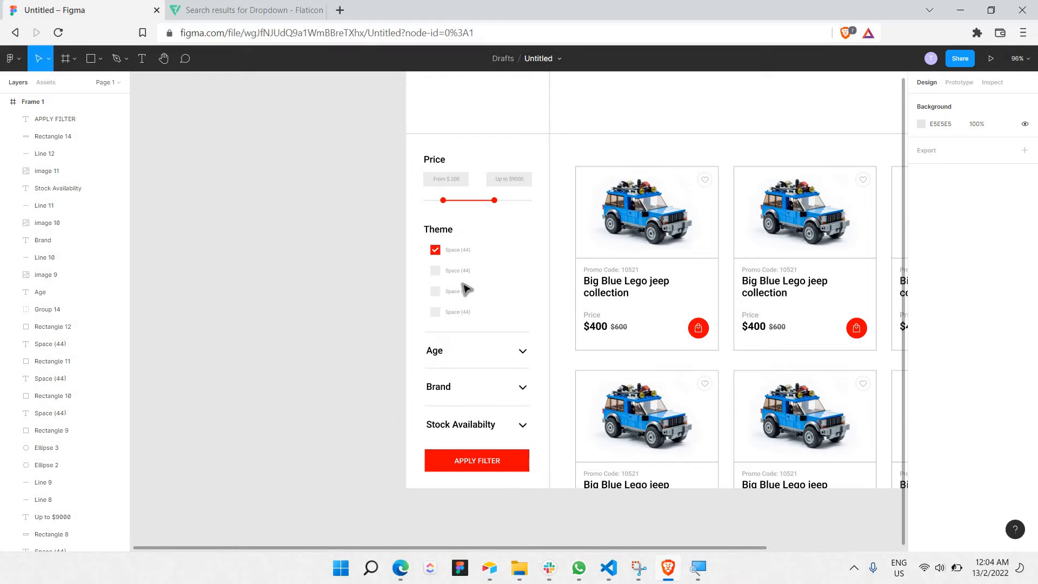
scroll(466, 286, "up", 5)
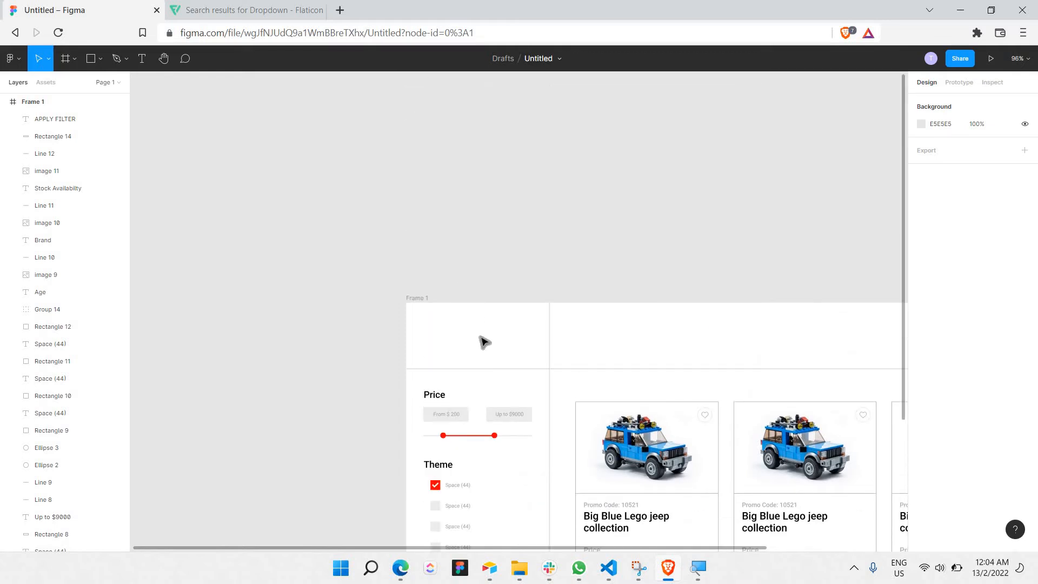
scroll(484, 336, "up", 4)
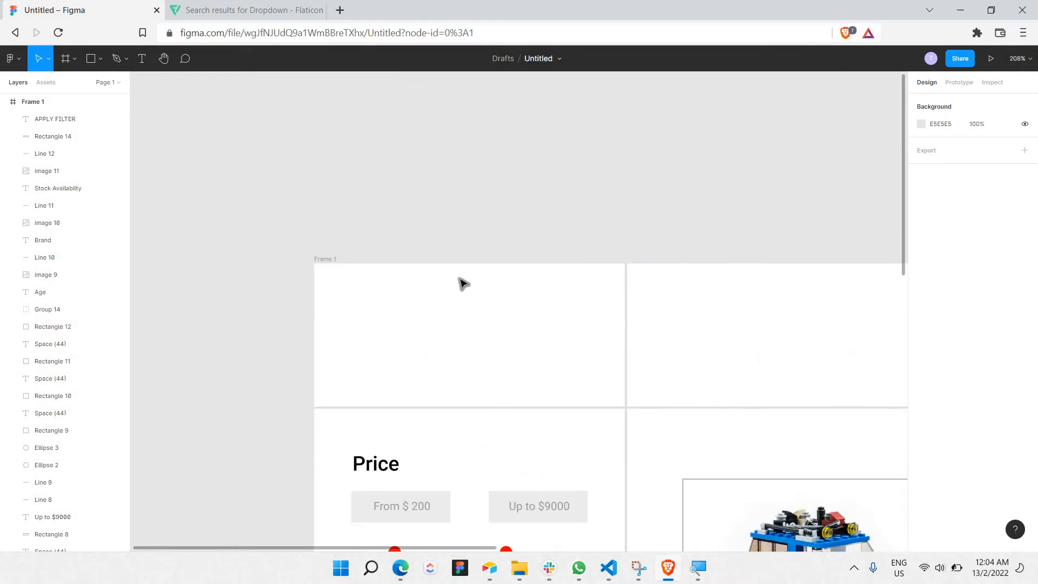
left_click(543, 409)
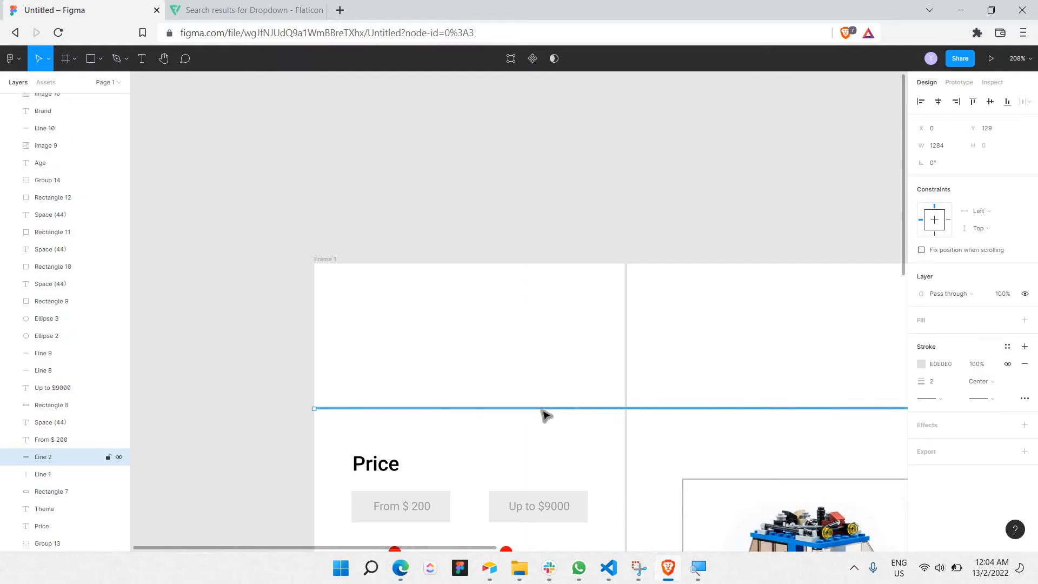
key("ctrl+v")
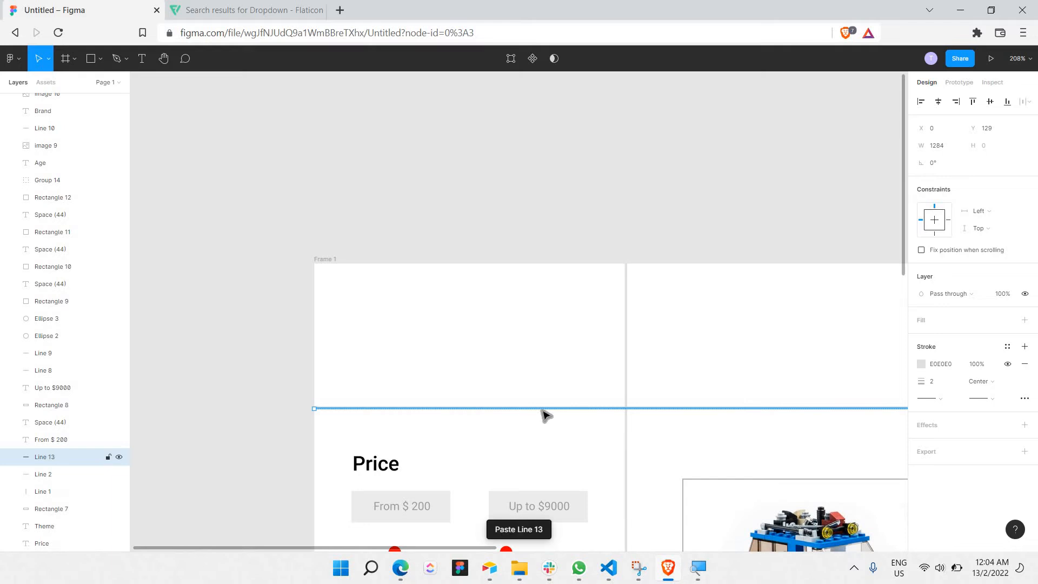
left_click_drag(543, 413, 545, 339)
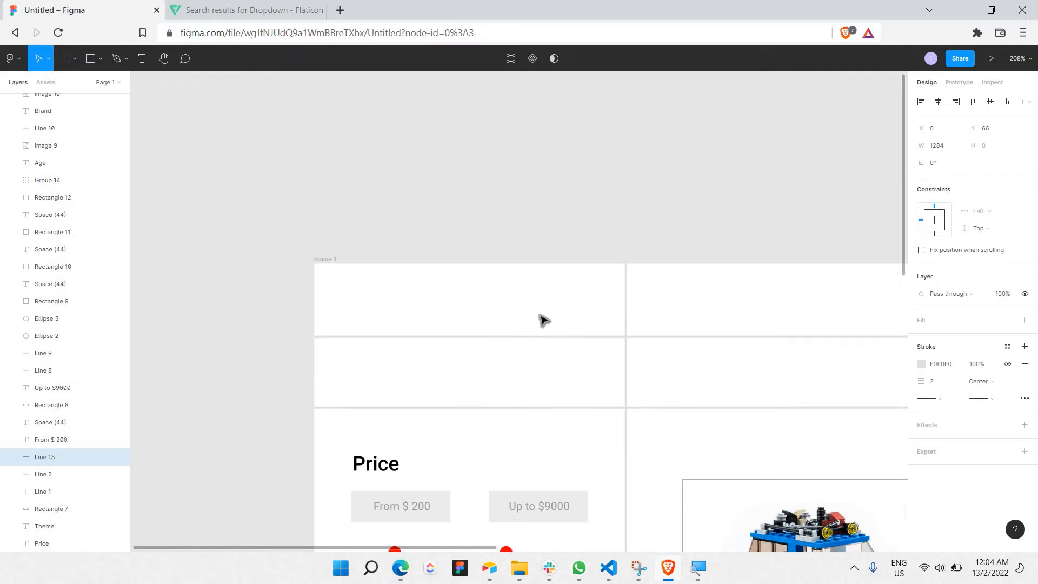
left_click(517, 292)
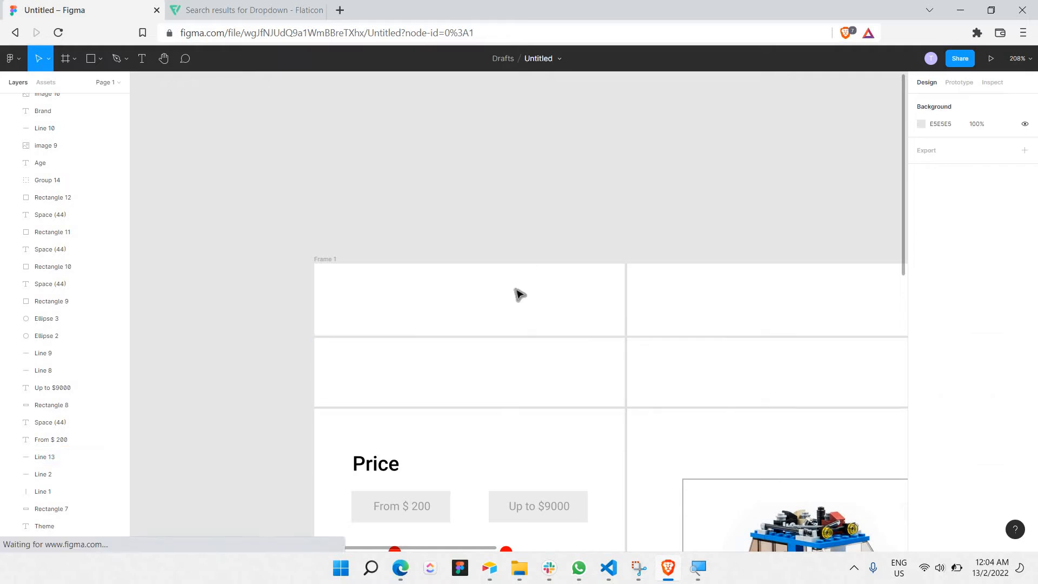
Copy the Price heading to the header's upper row at X 113, Y 12, reading "LEGO LAND", and narrow its box to 163
left_click(370, 461)
key("ctrl+c")
key("ctrl+v")
left_click_drag(381, 463, 476, 292)
double_click(476, 290)
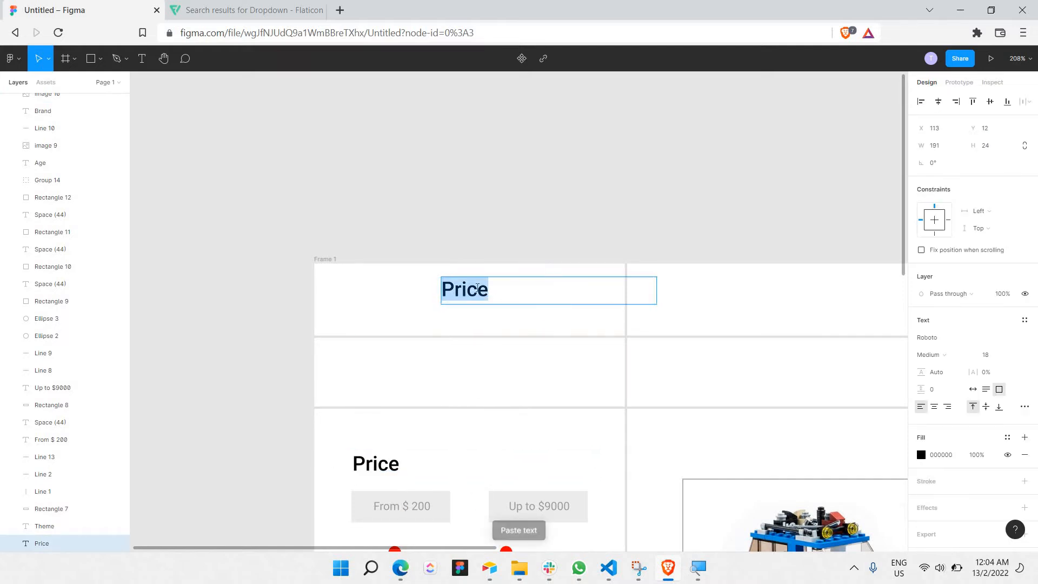
type("LEGO")
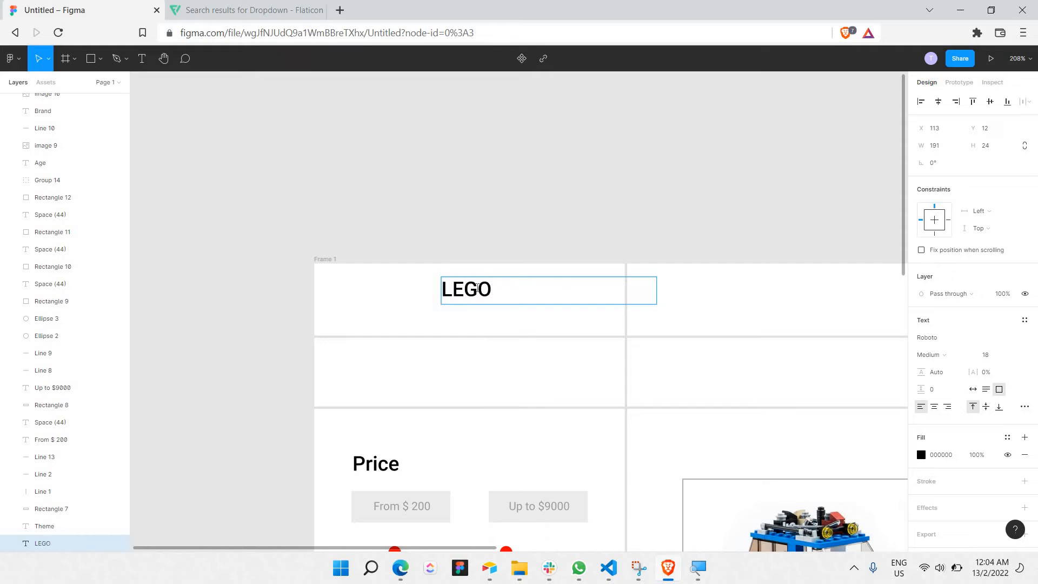
type(" LAND")
key("Escape")
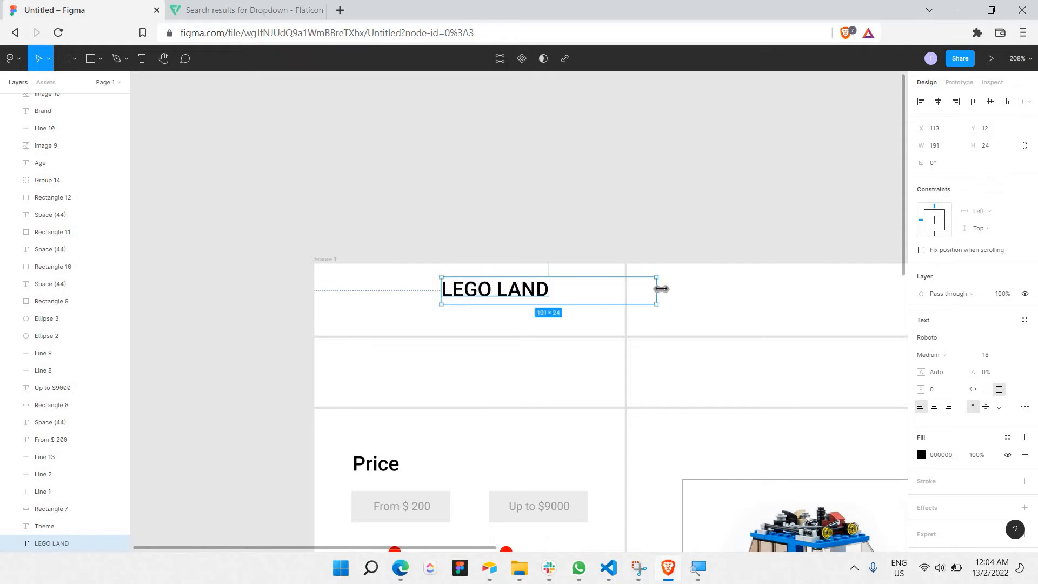
left_click_drag(614, 292, 625, 293)
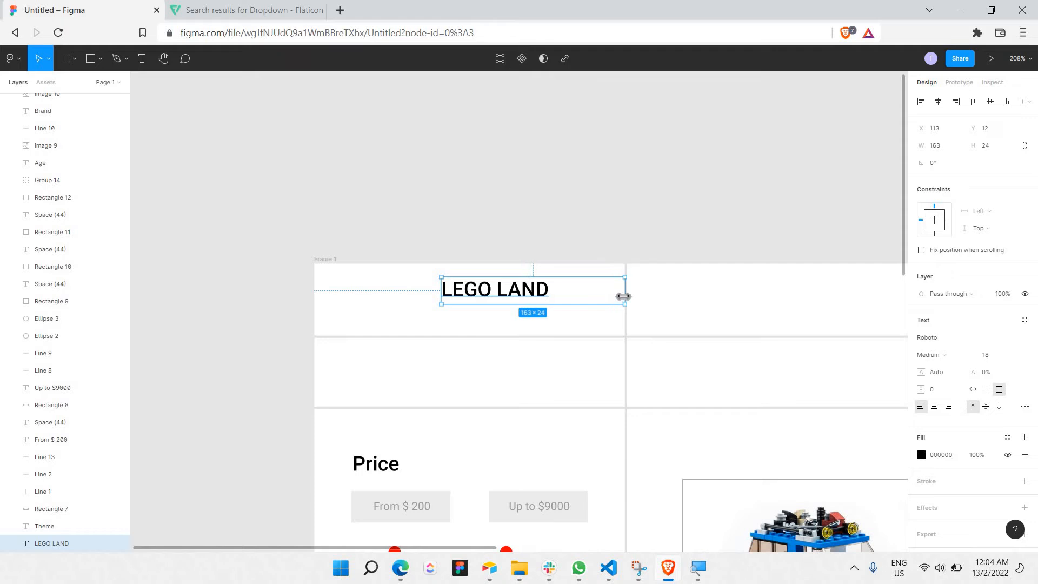
left_click(684, 320)
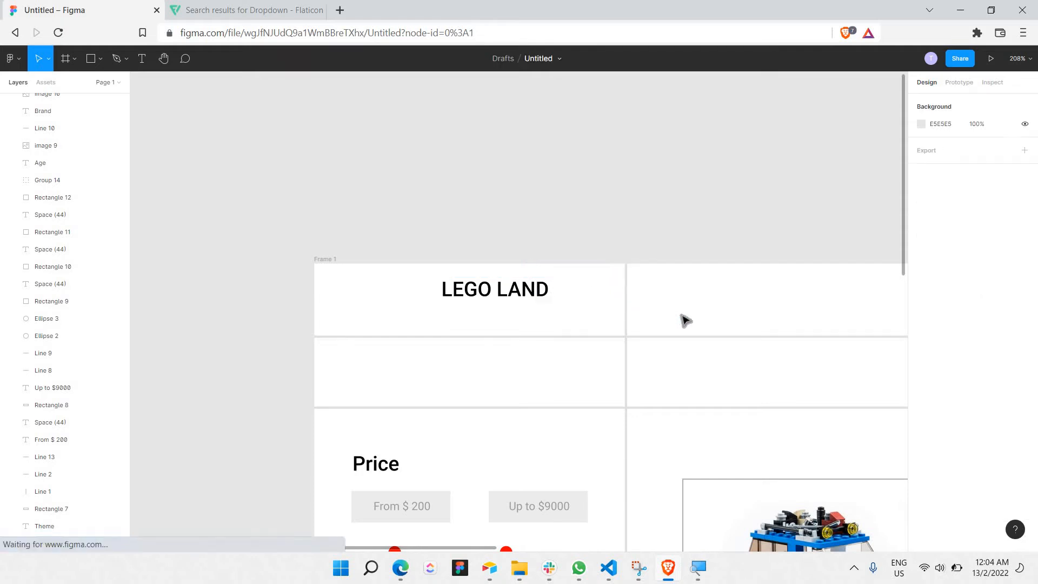
Set the font of the LEGO LAND header text to Inter
double_click(527, 300)
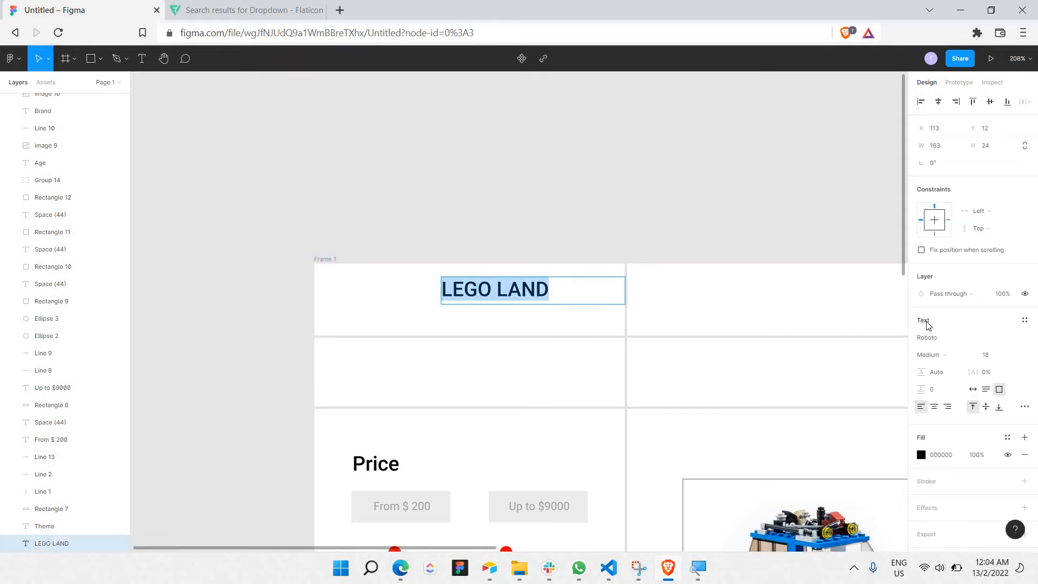
left_click(939, 341)
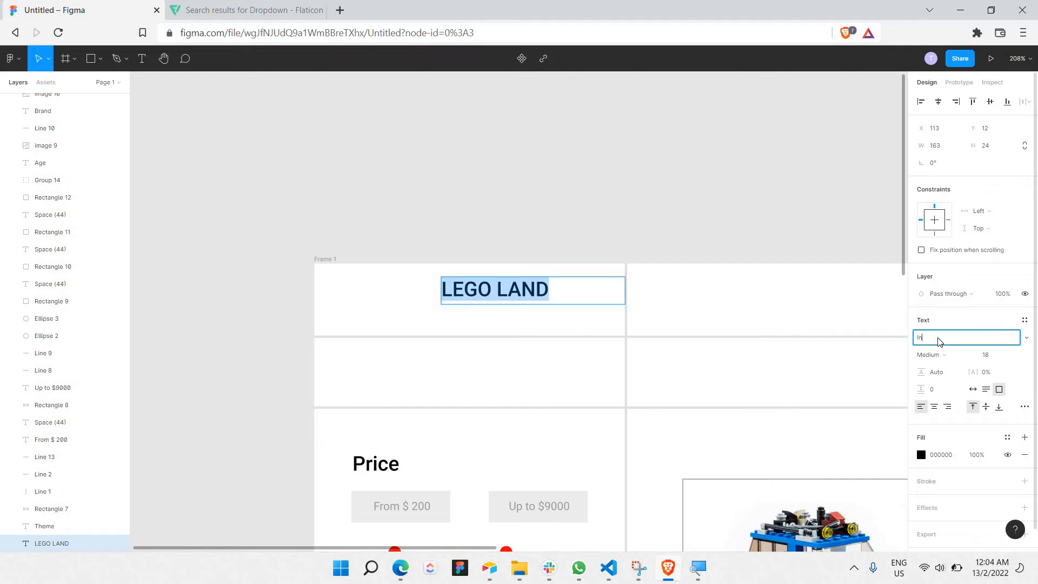
key("Return")
left_click(938, 338)
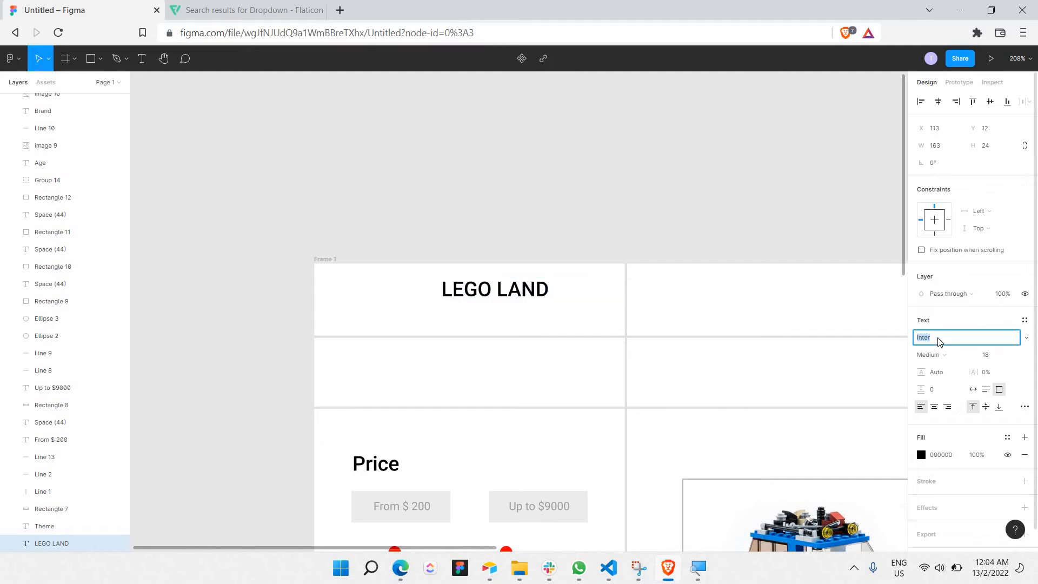
type("Produ")
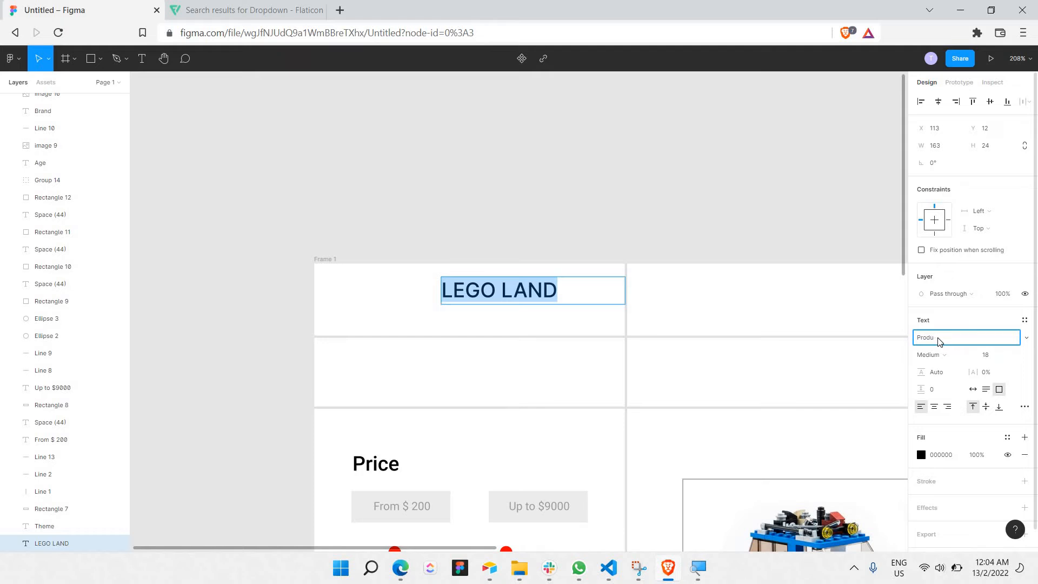
type("Inter")
key("Return")
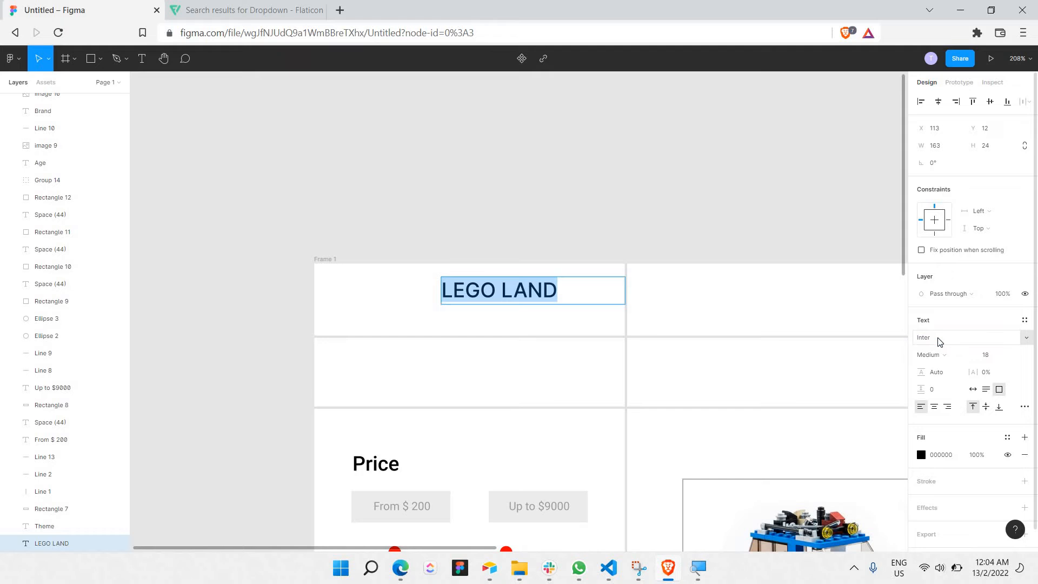
left_click(939, 341)
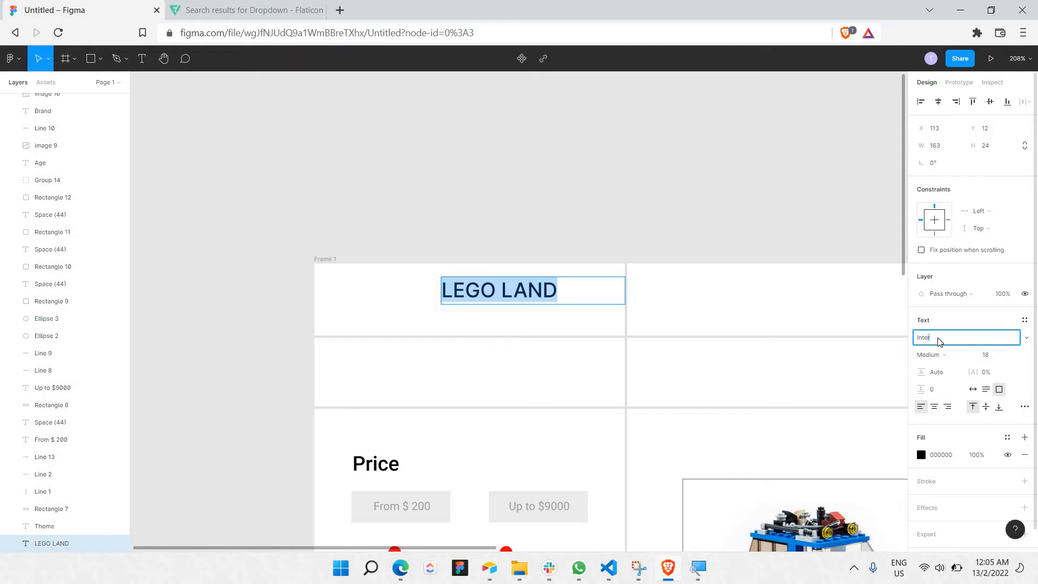
key("Escape")
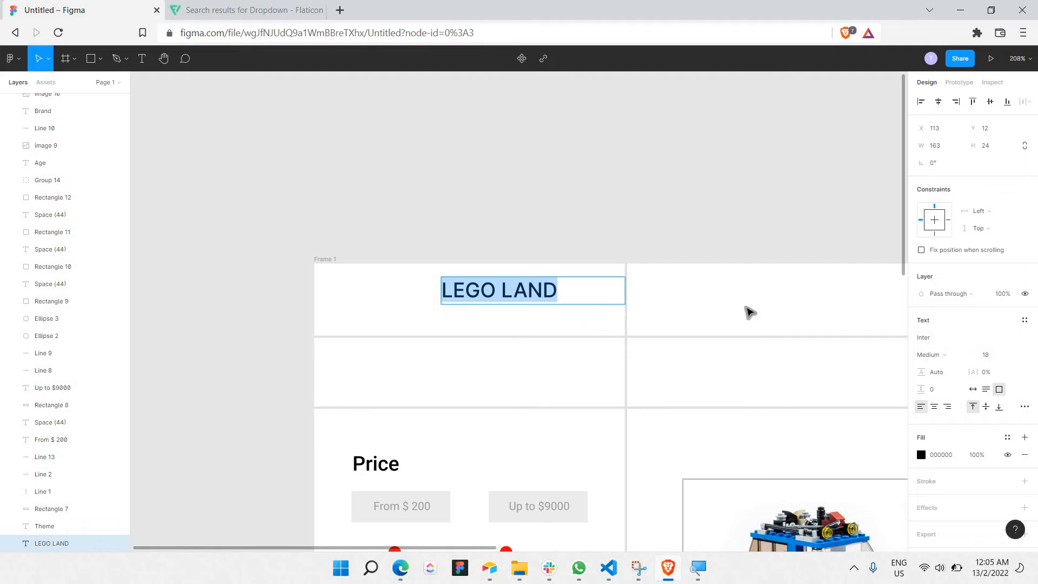
Set the LEGO LAND header text to the Semi Bold weight
left_click(926, 362)
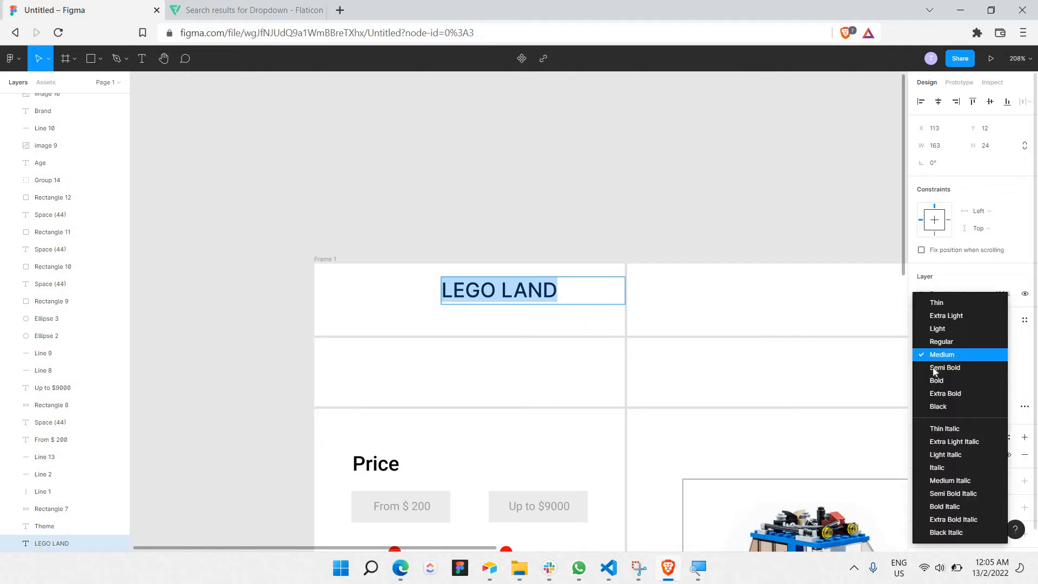
left_click(932, 368)
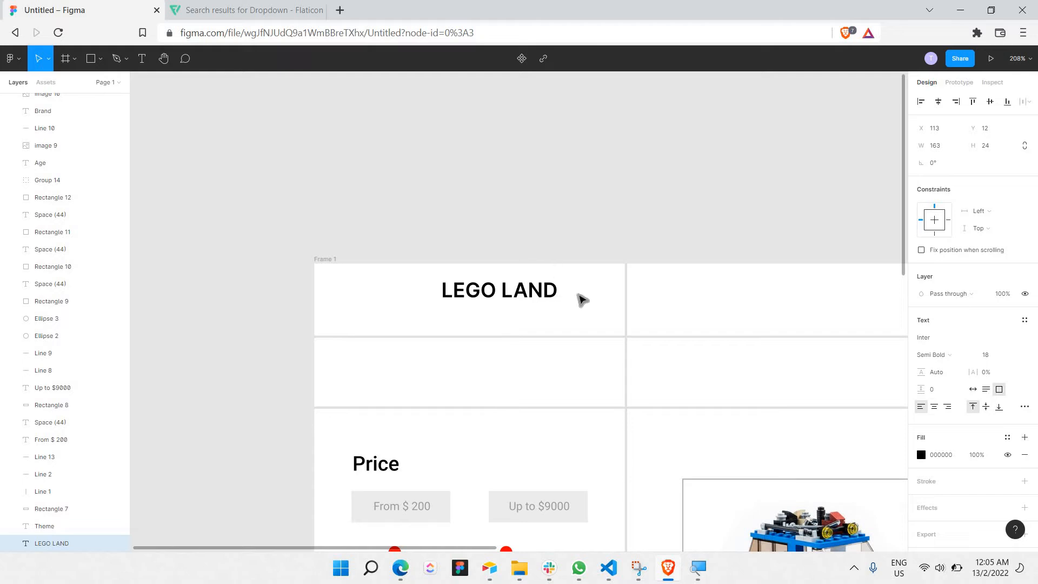
key("Escape")
key("Escape")
key("ctrl+v")
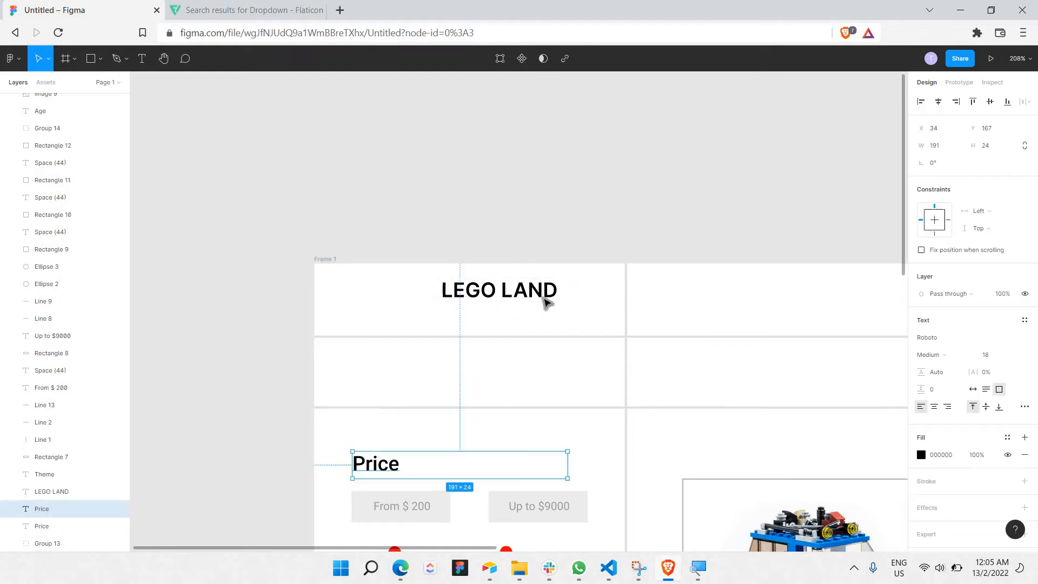
left_click_drag(542, 294, 544, 313)
key("ctrl+z")
Duplicate the LEGO LAND text directly below itself at Y 36 and change the copy to "RED BRICK"
left_click(483, 296)
key("ctrl+v")
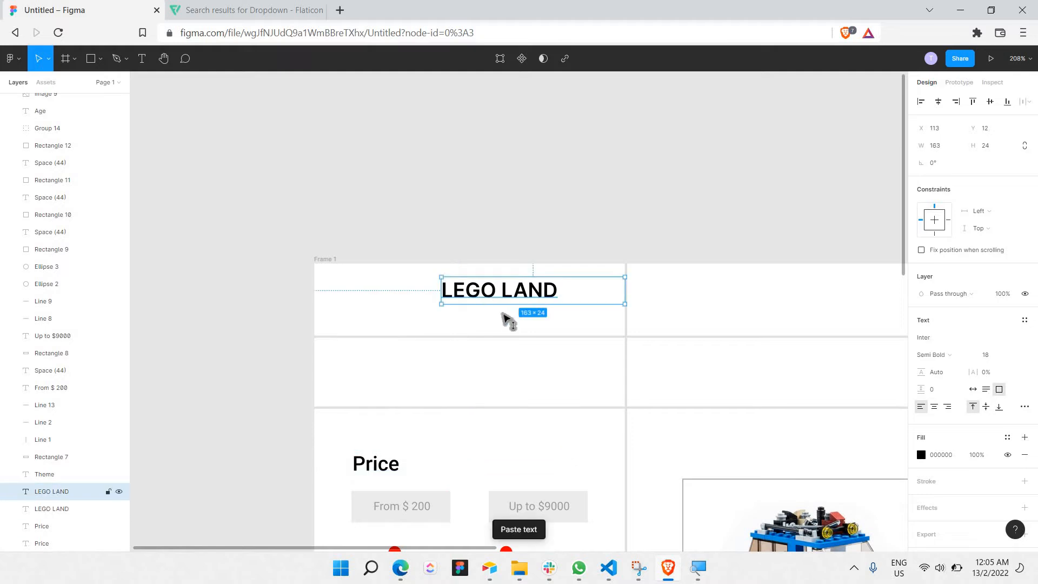
double_click(503, 317)
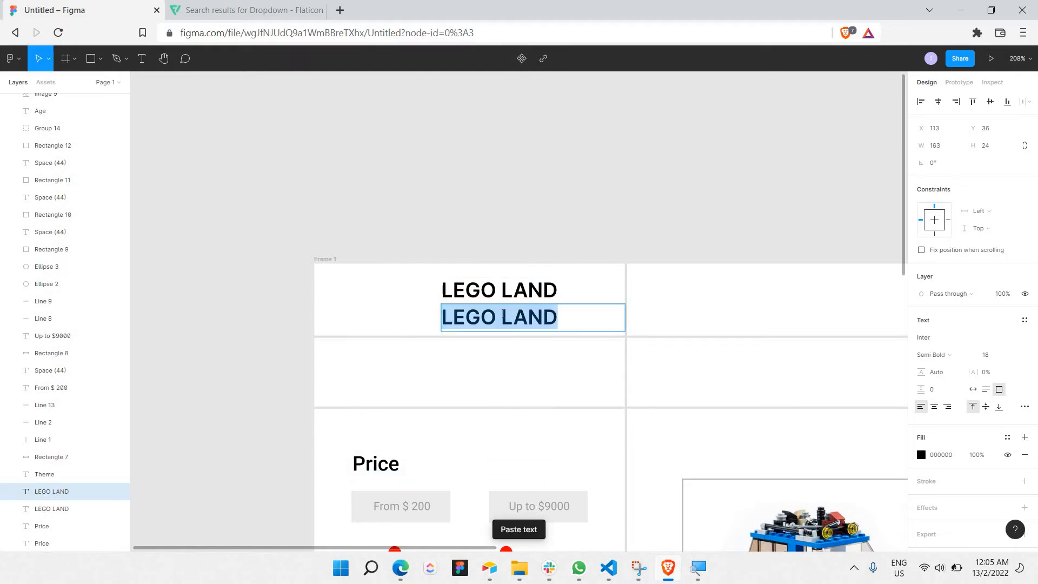
type("RE")
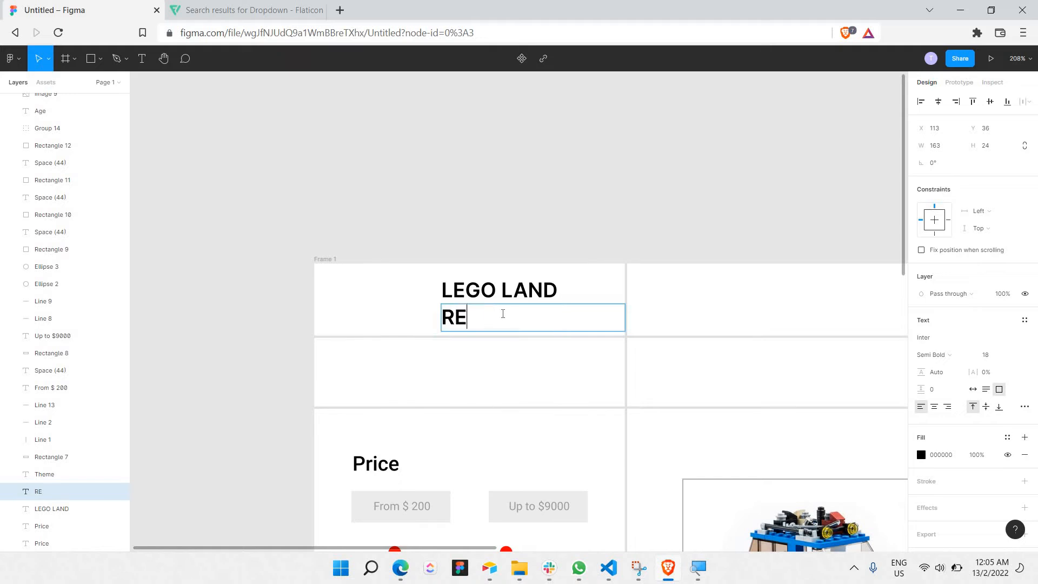
type("D BRICK")
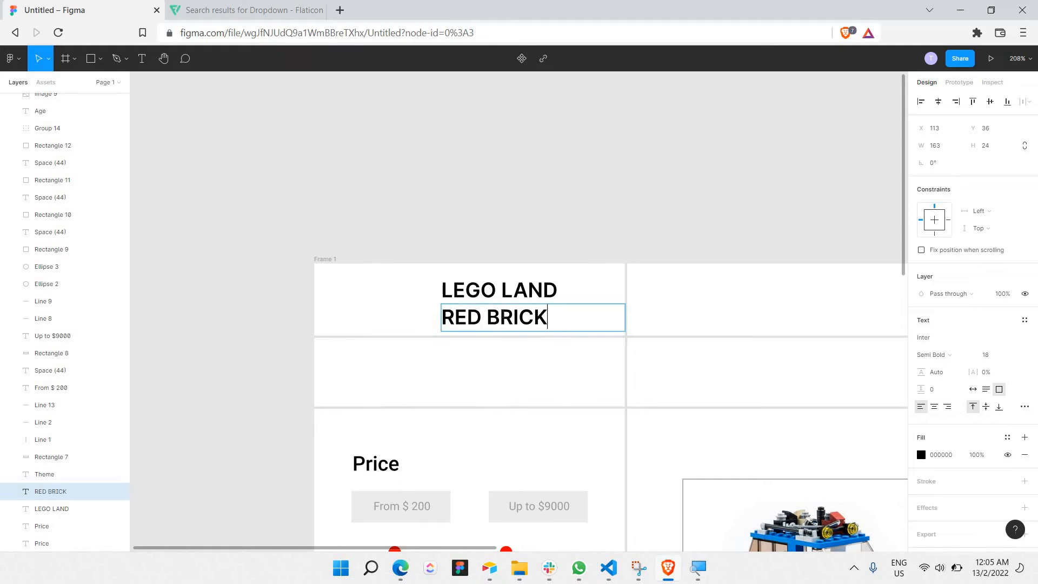
Reduce the text size of the RED BRICK line to 10
key("ctrl+a")
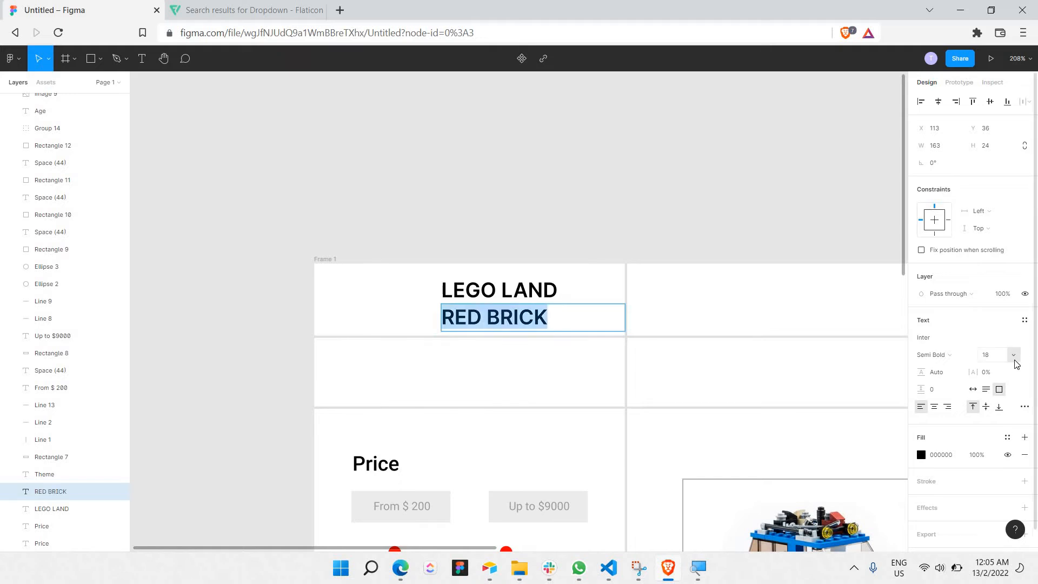
left_click(1014, 363)
left_click(1011, 336)
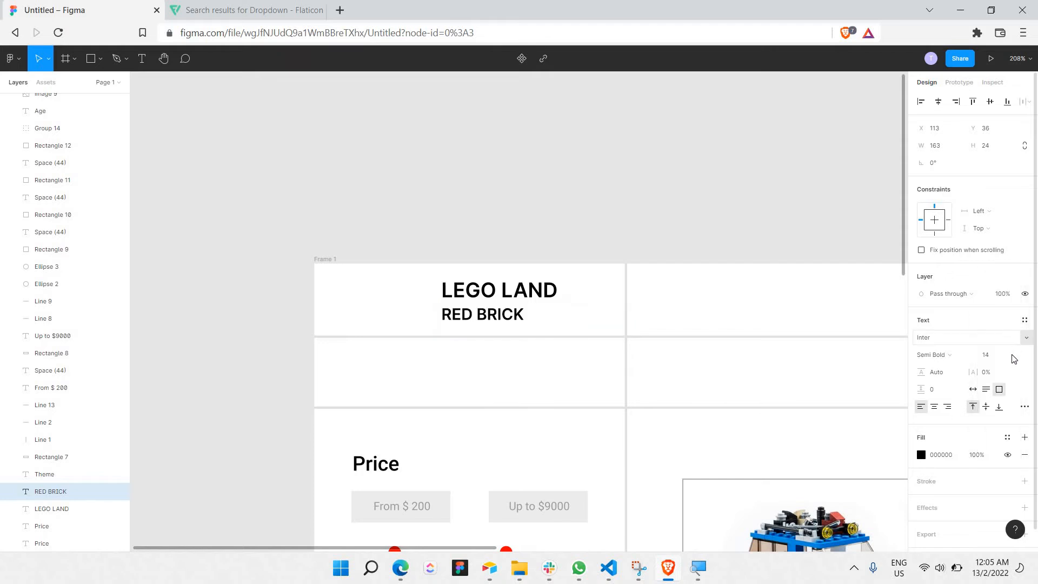
left_click(1013, 358)
left_click(1010, 347)
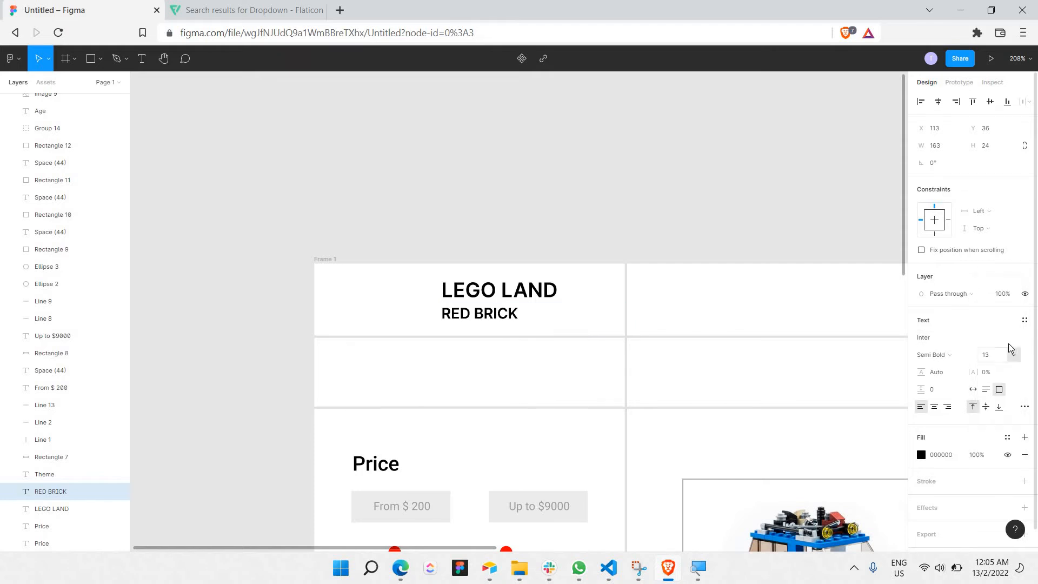
left_click(1013, 354)
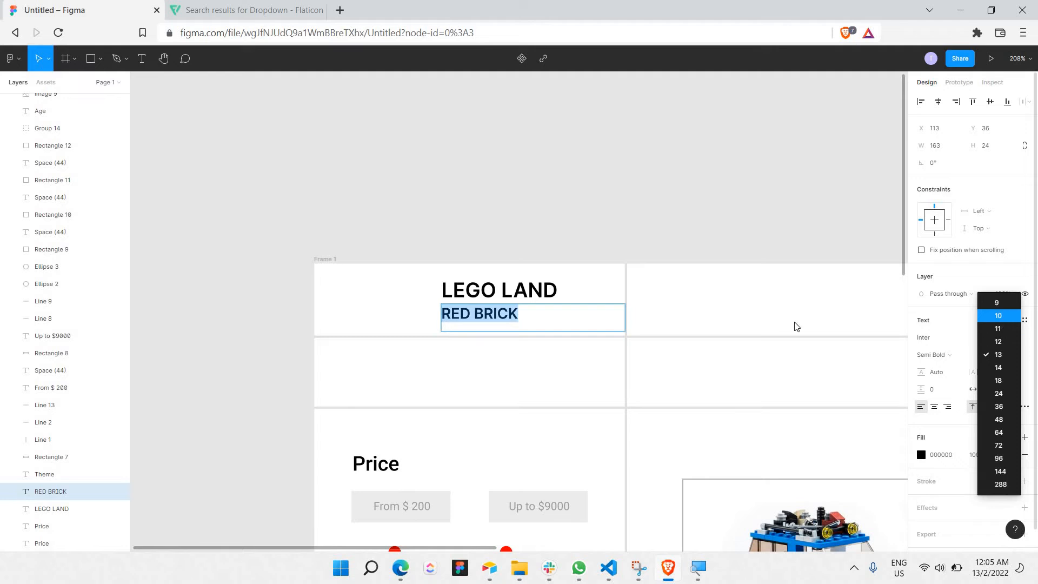
key("Return")
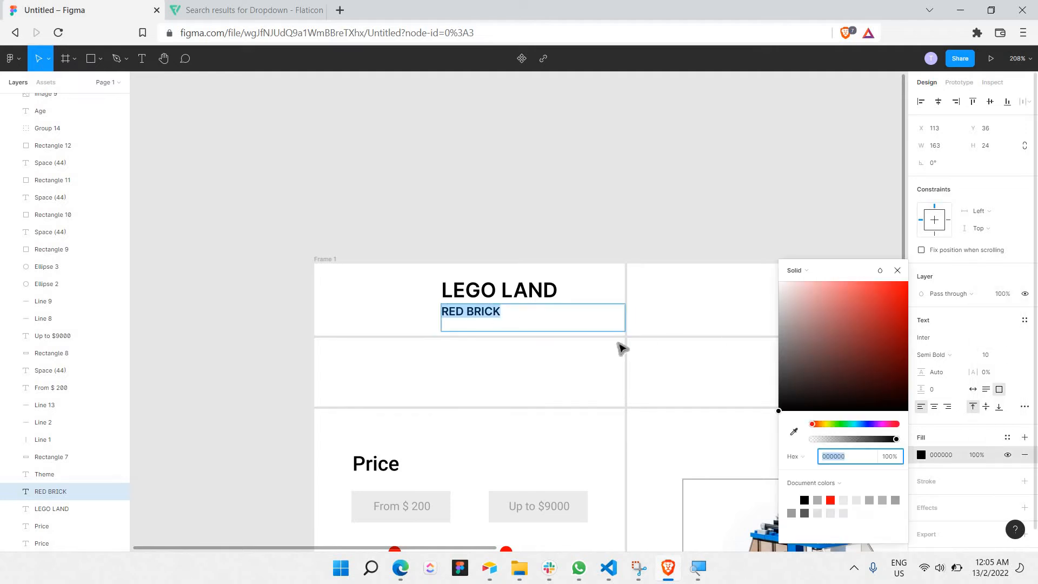
Set the fill colour of the RED BRICK text to B4B4B4
type("B4B4B4")
key("Return")
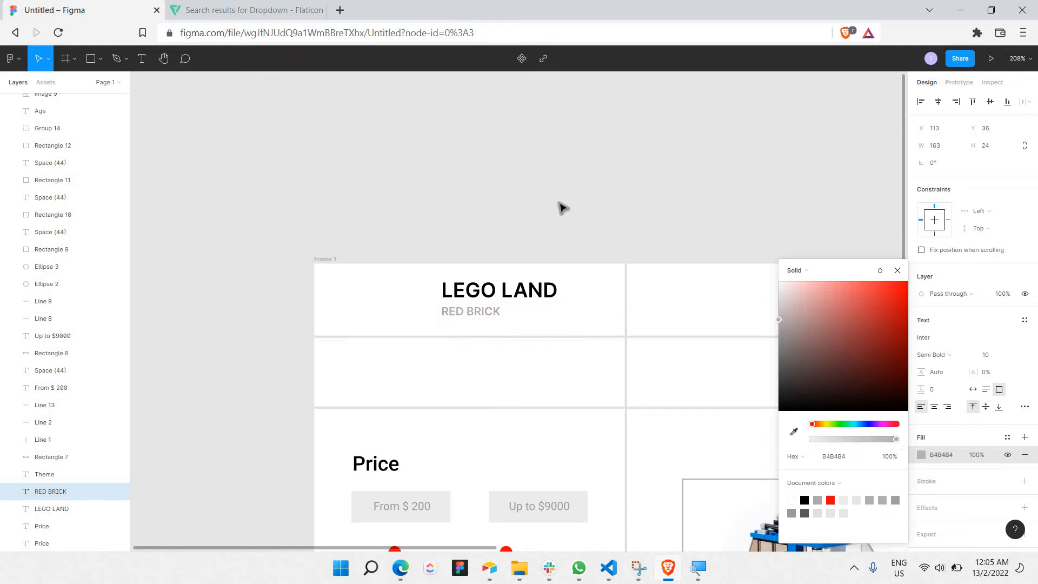
left_click(559, 163)
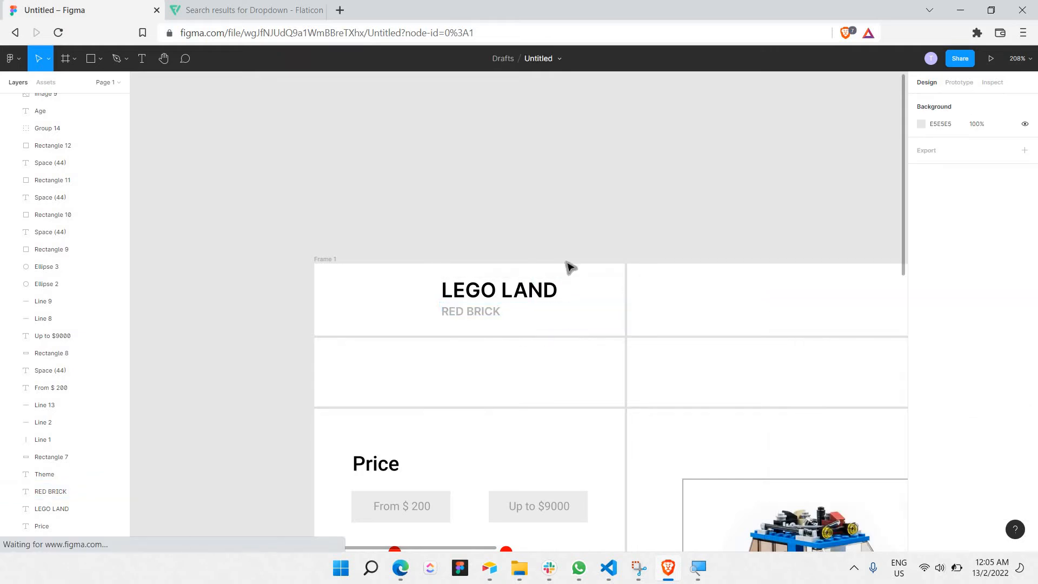
left_click(91, 58)
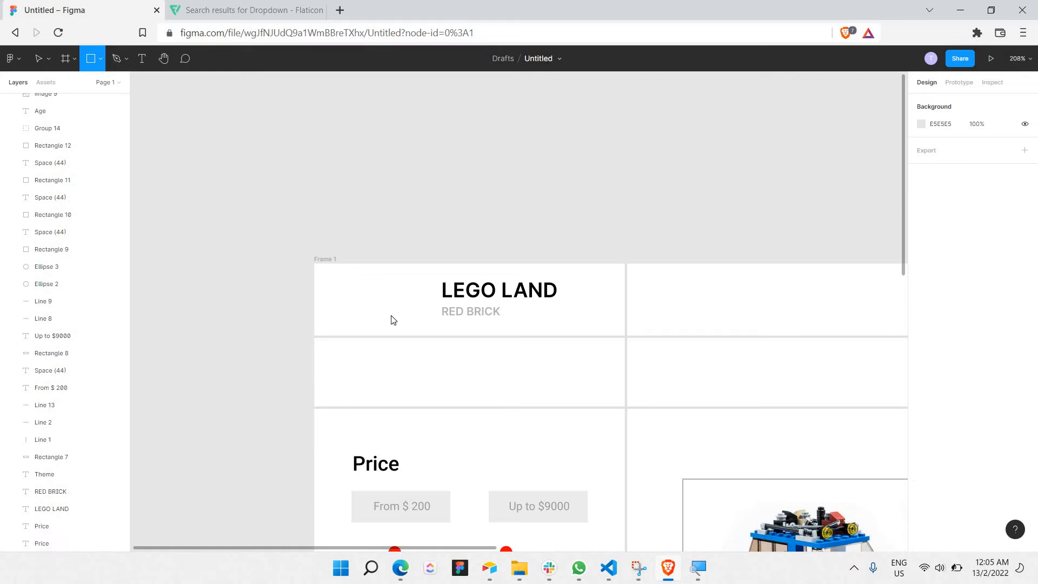
left_click_drag(391, 320, 384, 310)
key("ctrl+z")
key("ctrl+z")
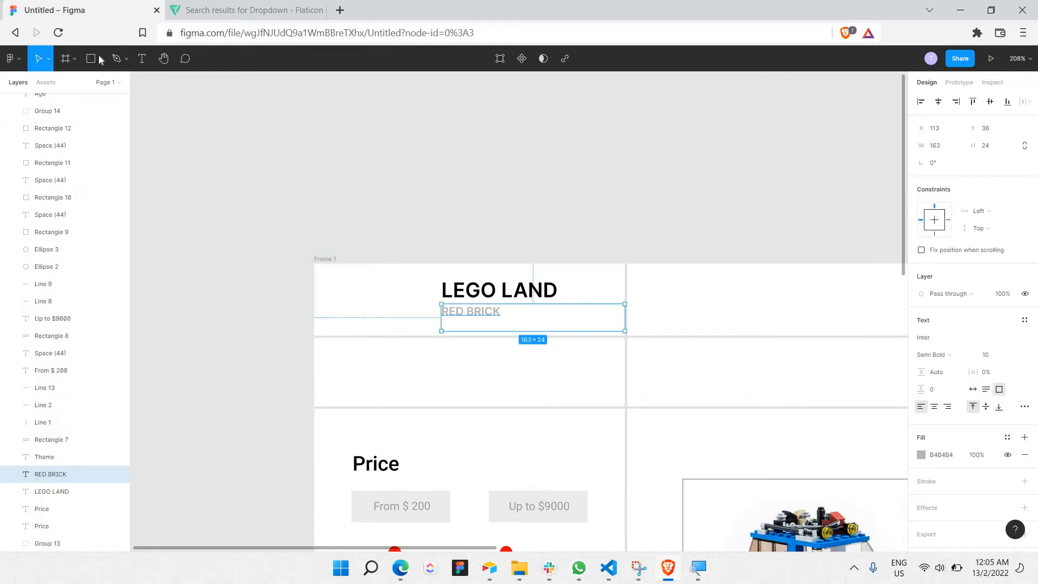
Draw a circle about 38 × 38 in the header beside the LEGO LAND text as a logo placeholder
left_click(99, 58)
left_click(60, 120)
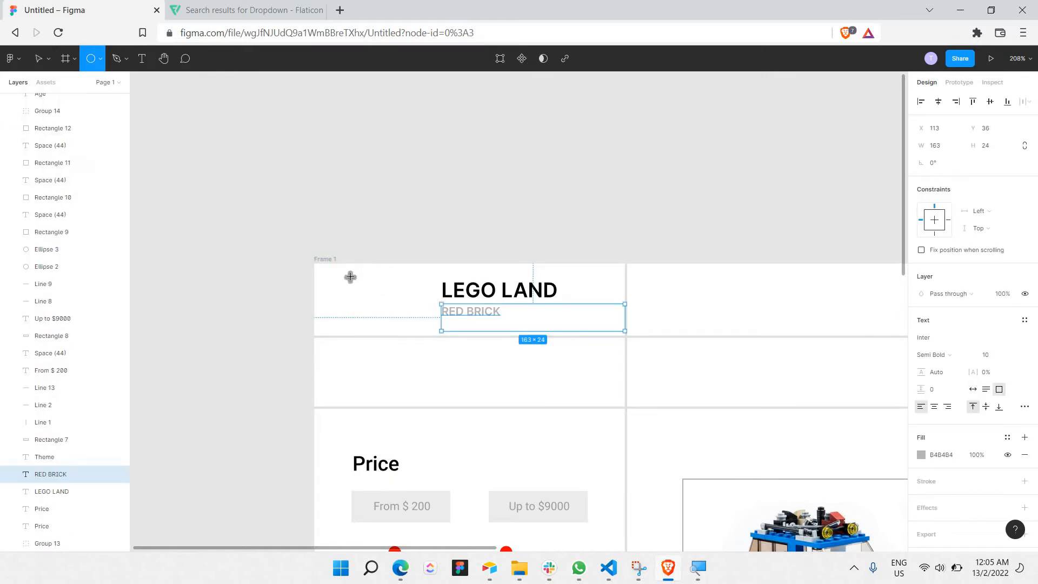
mouse_move(348, 274)
left_mouse_down()
mouse_move(625, 275)
mouse_move(391, 318)
mouse_move(376, 297)
mouse_move(424, 286)
left_mouse_up()
left_click(430, 295)
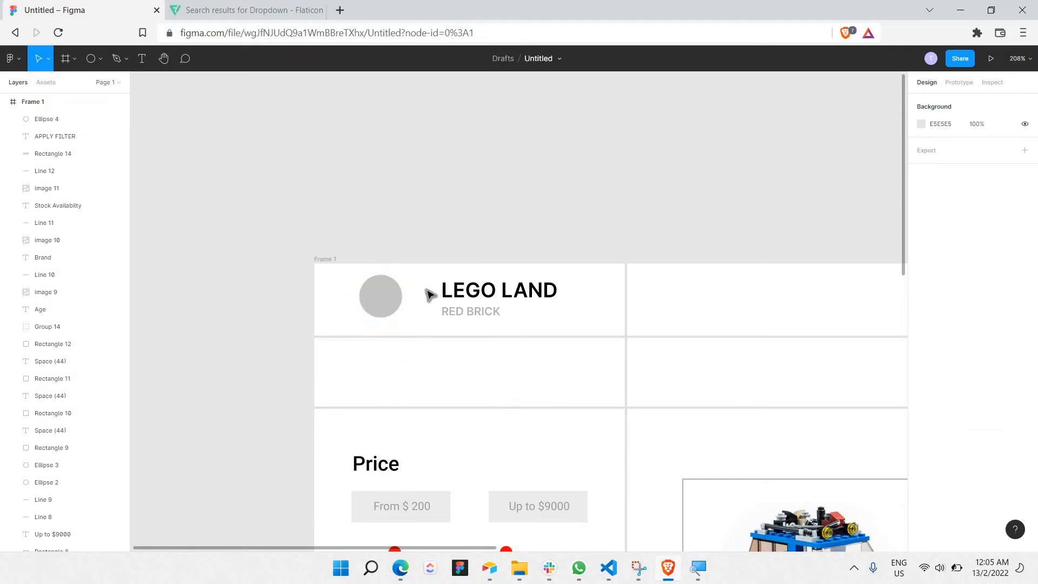
Reduce the text size of the LEGO LAND header to 14
double_click(523, 287)
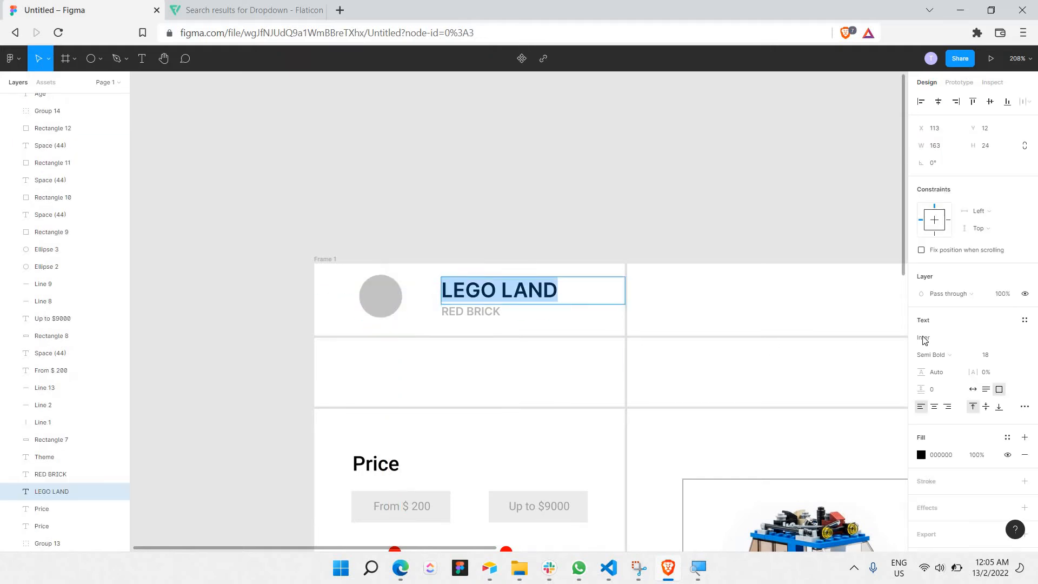
left_click(1014, 356)
left_click(1008, 342)
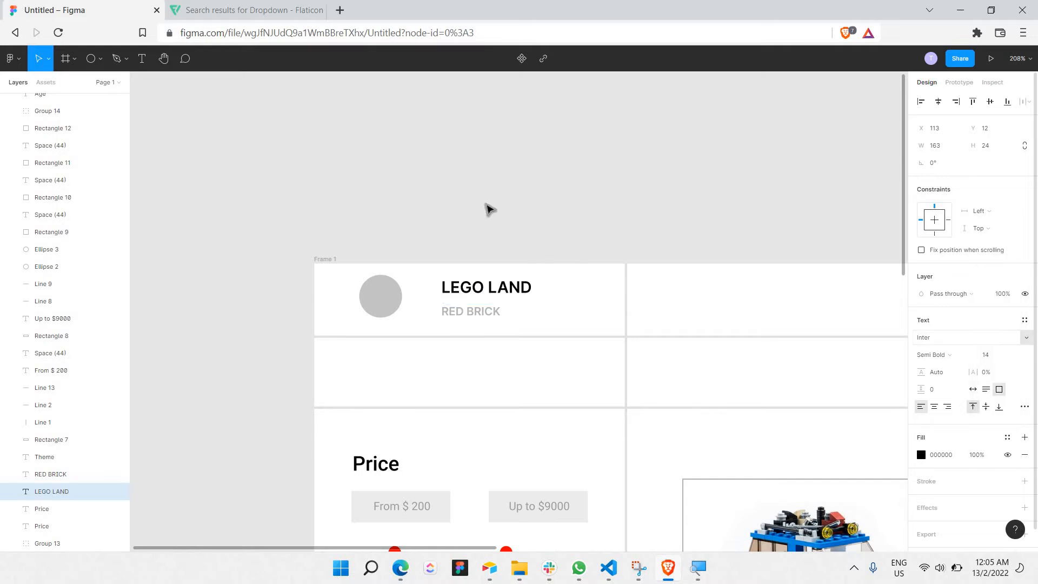
key("Escape")
Nudge the LEGO LAND text left to X 110
key("Left")
key("Left")
key("Left")
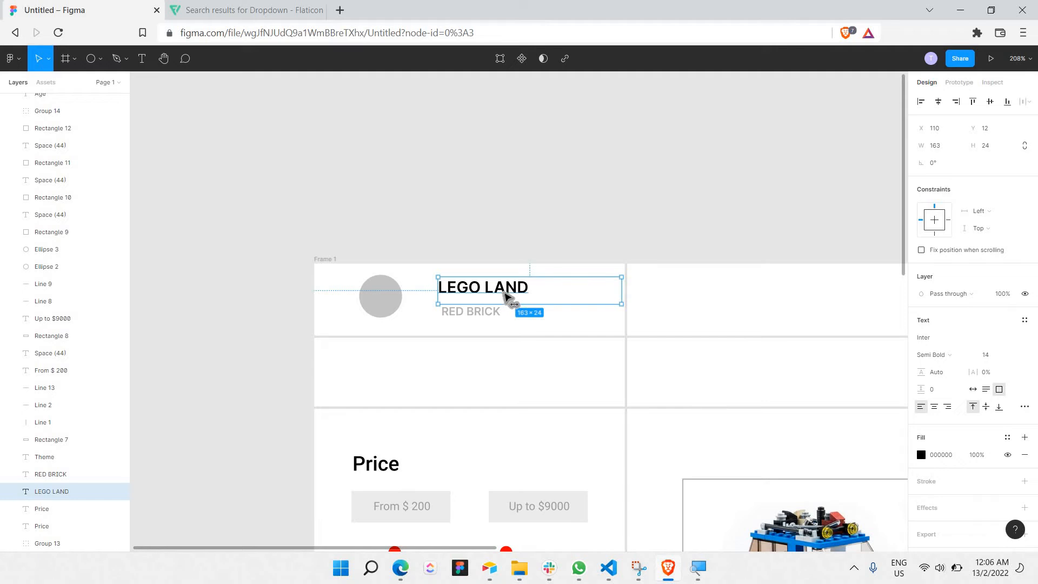
Set the RED BRICK text size to 8 and move it close beneath LEGO LAND, left-aligned at X 110
double_click(492, 311)
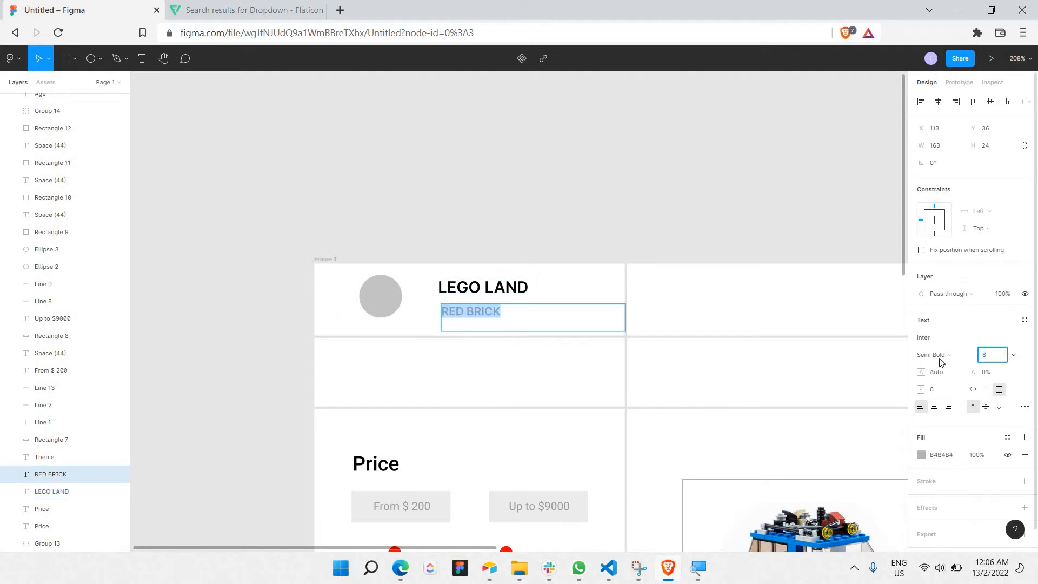
left_click(502, 210)
left_click_drag(478, 318, 477, 317)
left_click(680, 310)
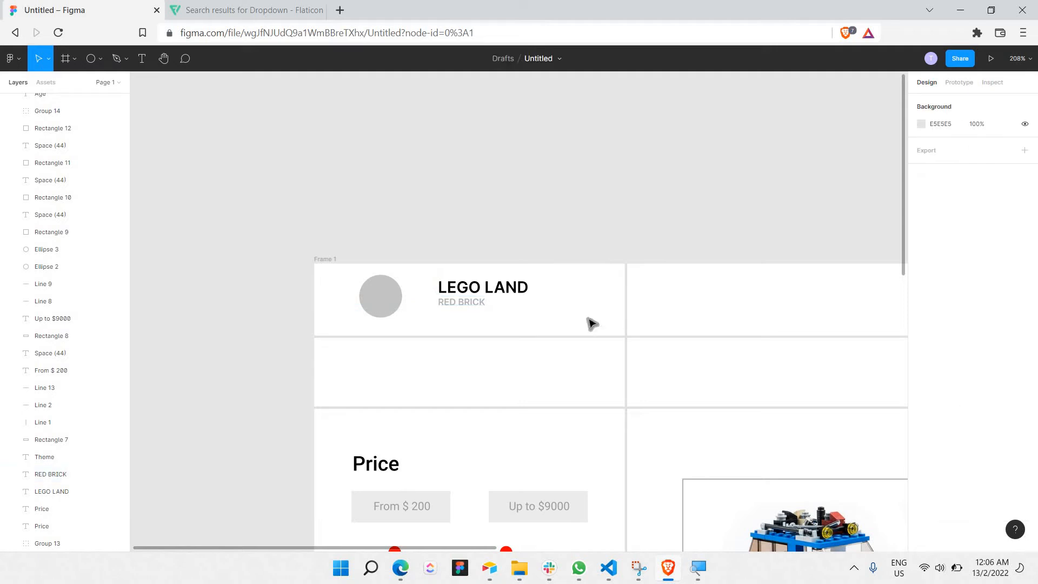
Set the Price, Theme, Age, Brand and Stock Availabilty filter headings together to text size 14
scroll(584, 371, "down", 10)
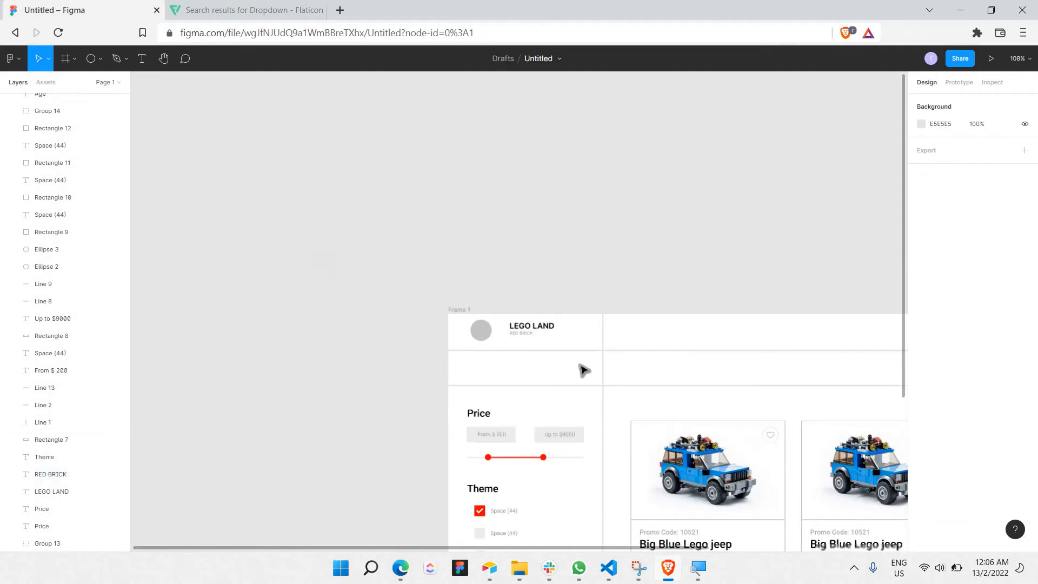
scroll(541, 360, "up", 4)
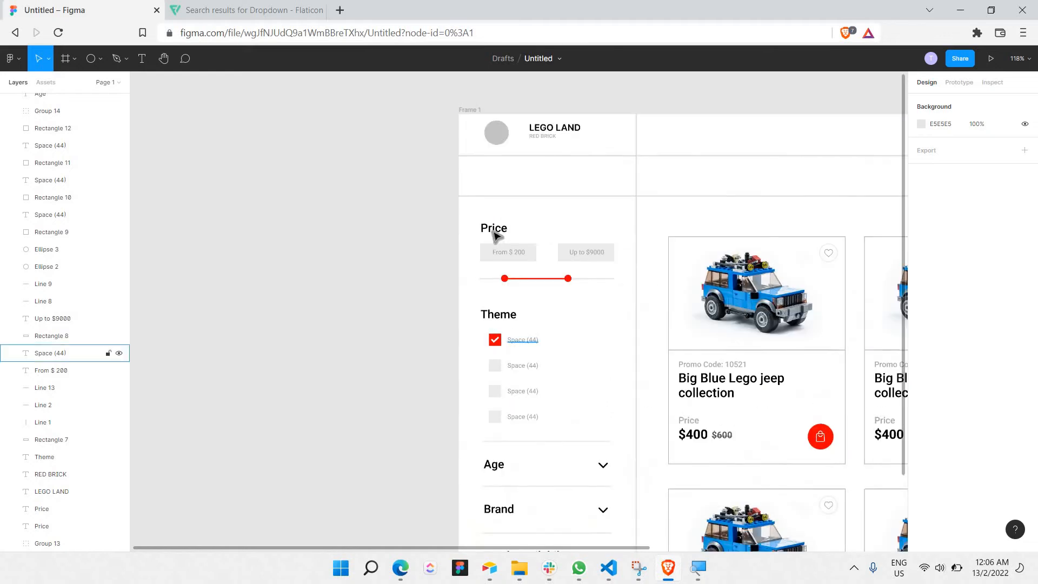
left_click(494, 231)
left_click(503, 316)
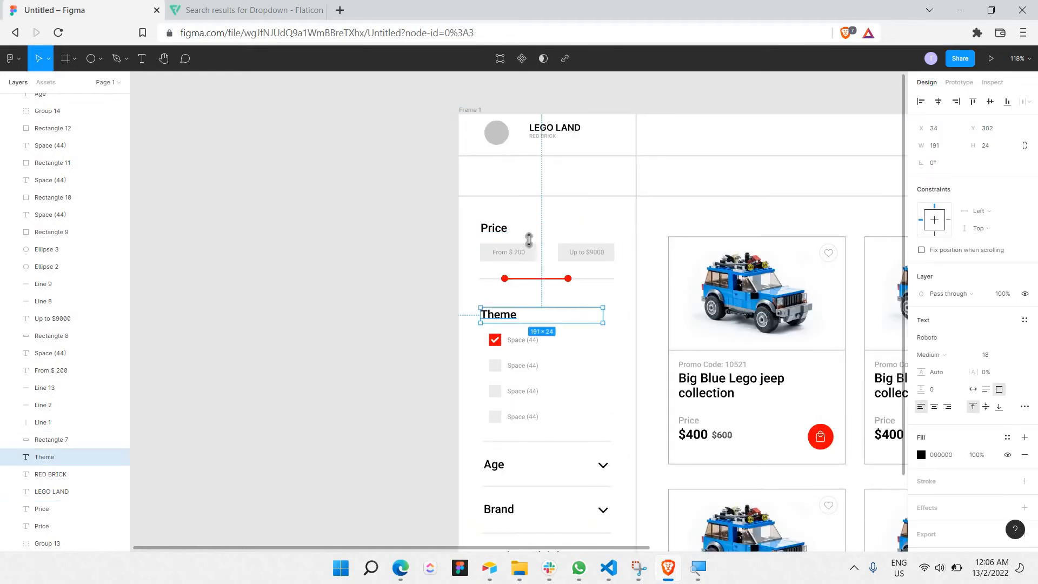
scroll(519, 217, "down", 1)
left_click(515, 224, "shift")
scroll(503, 324, "down", 3)
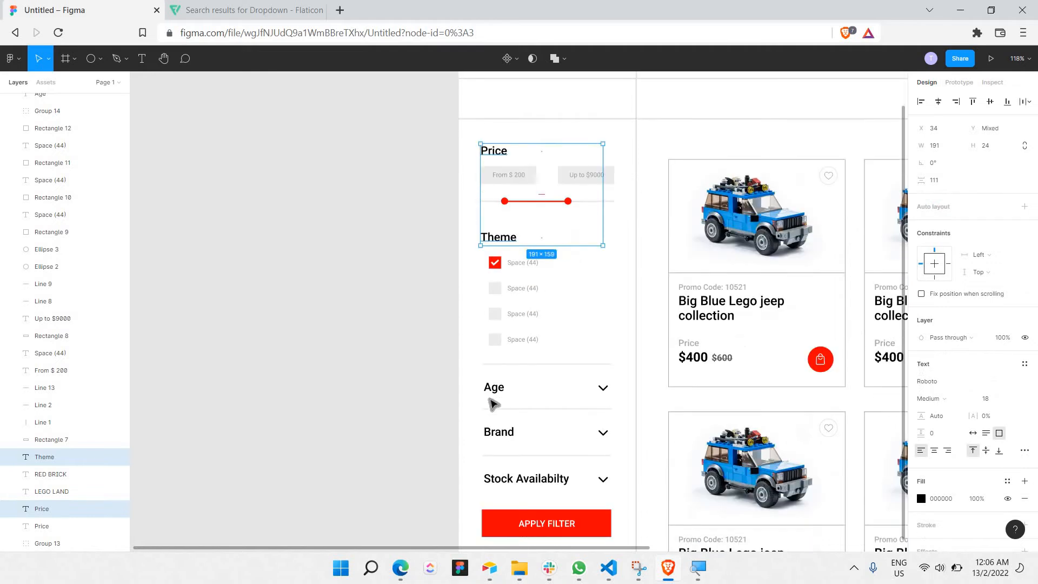
left_click(494, 395, "shift")
left_click(514, 435, "shift")
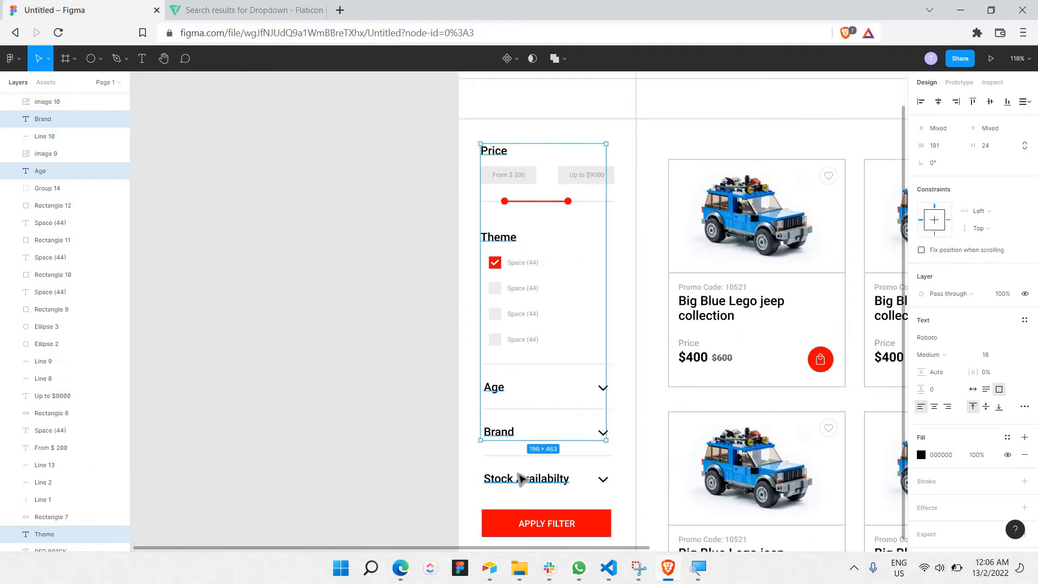
left_click(522, 479, "shift")
left_click(987, 356)
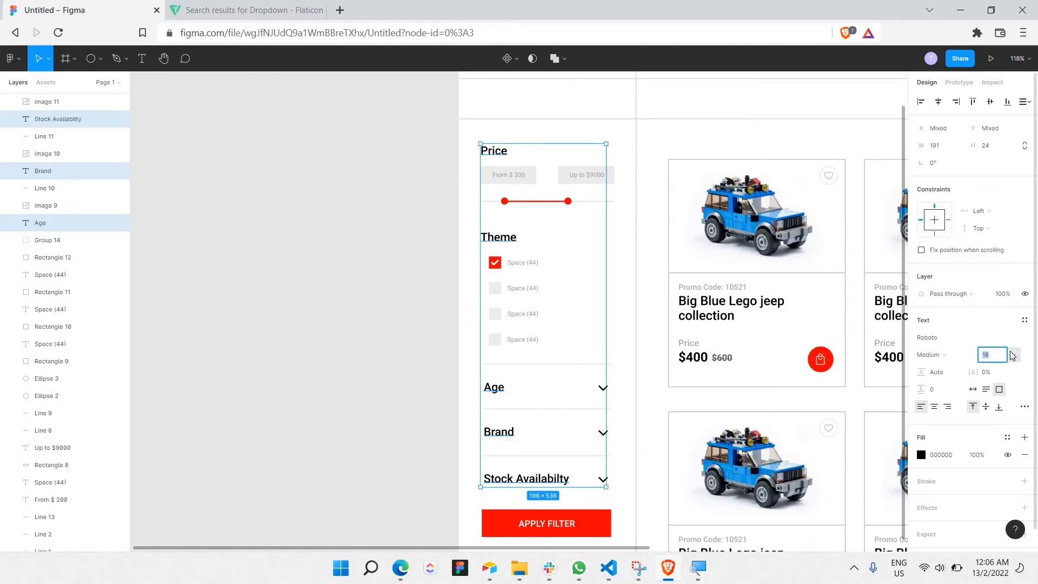
left_click(1010, 352)
left_click(995, 344)
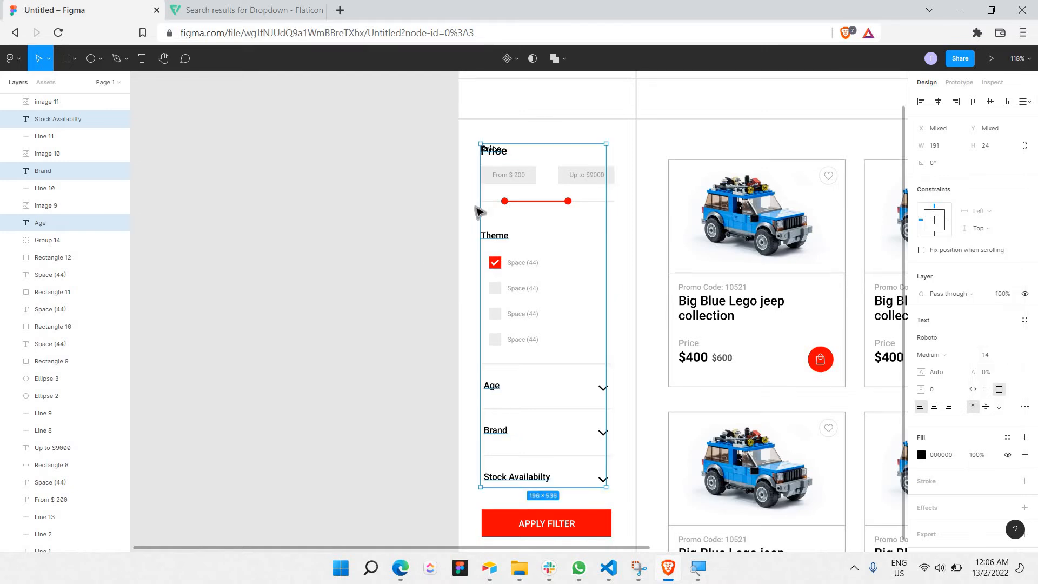
Delete the larger duplicate Price heading that overlaps the resized one in the sidebar
left_click(529, 165)
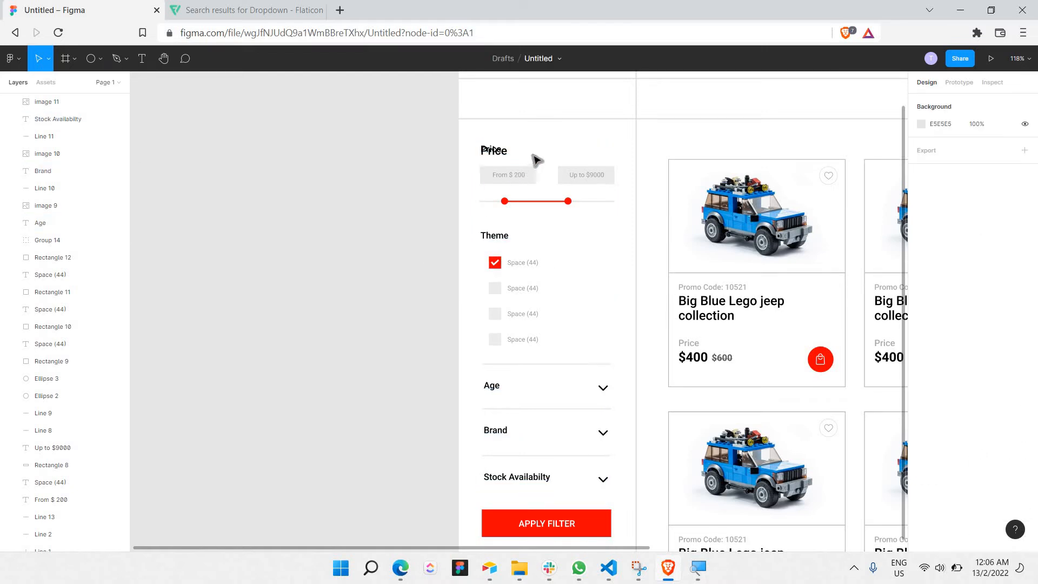
left_click(500, 158)
key("Delete")
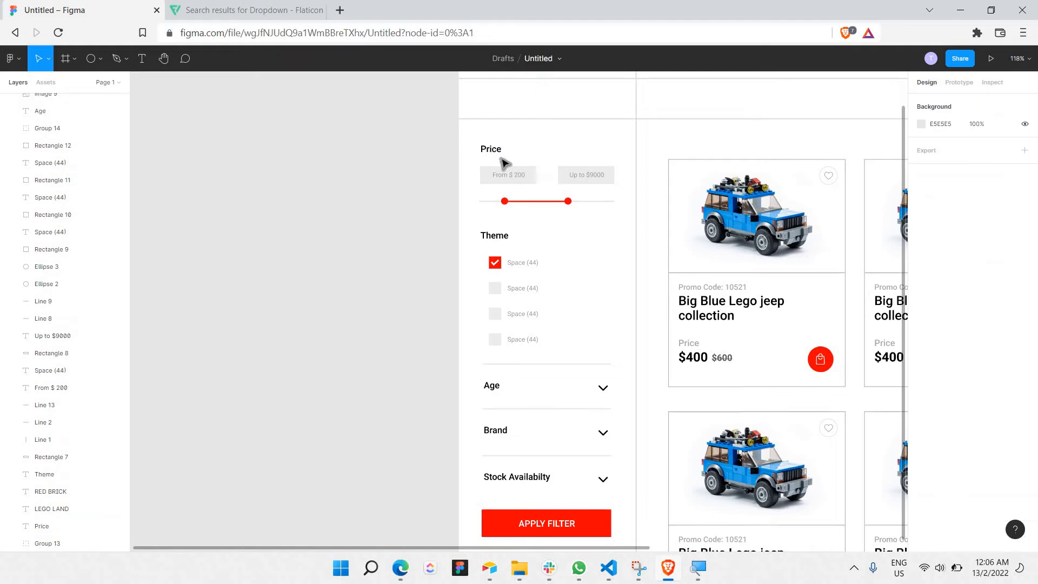
Increase the text size of the LEGO LAND header to 18
scroll(502, 161, "up", 2)
scroll(568, 156, "up", 5)
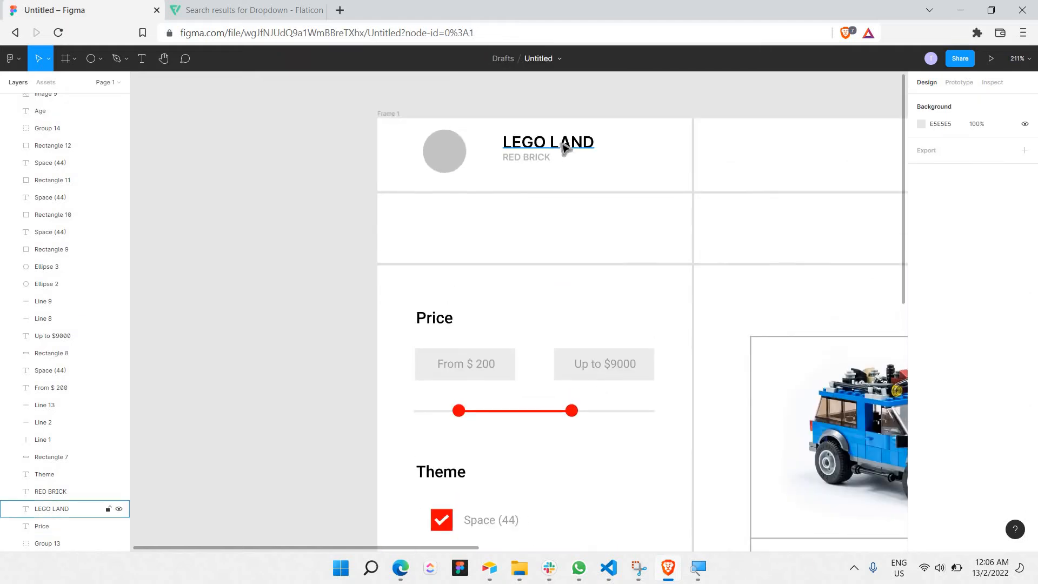
left_click(1014, 353)
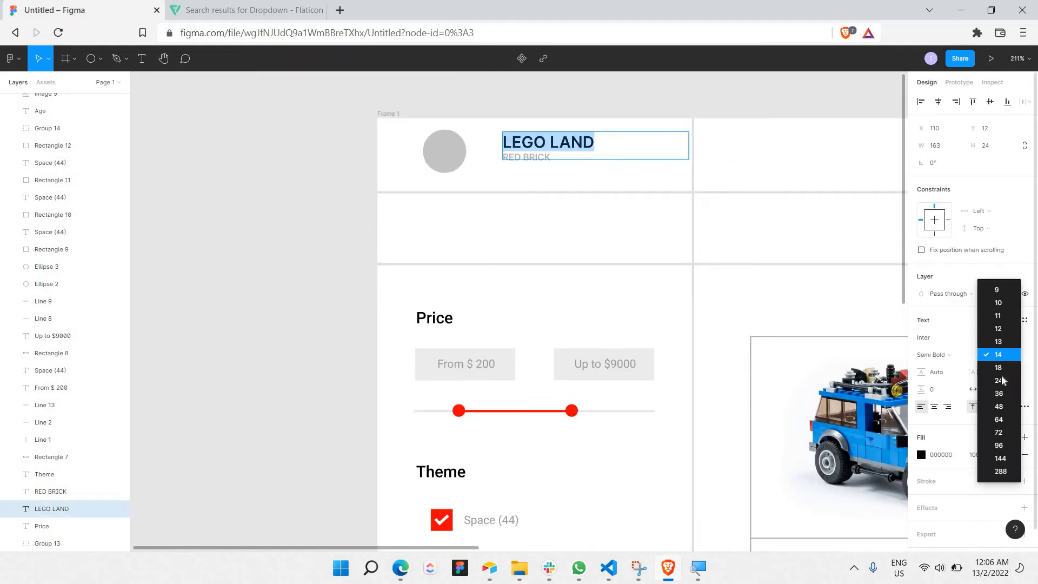
left_click(998, 367)
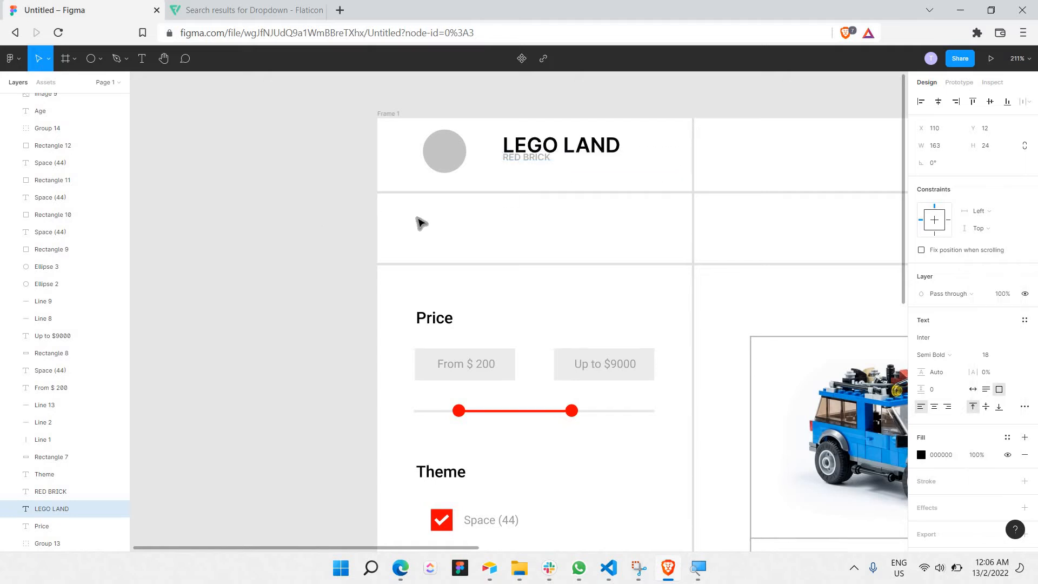
key("Escape")
Extend the top edge of Frame 1 upward to a frame height of 830
left_click(766, 158)
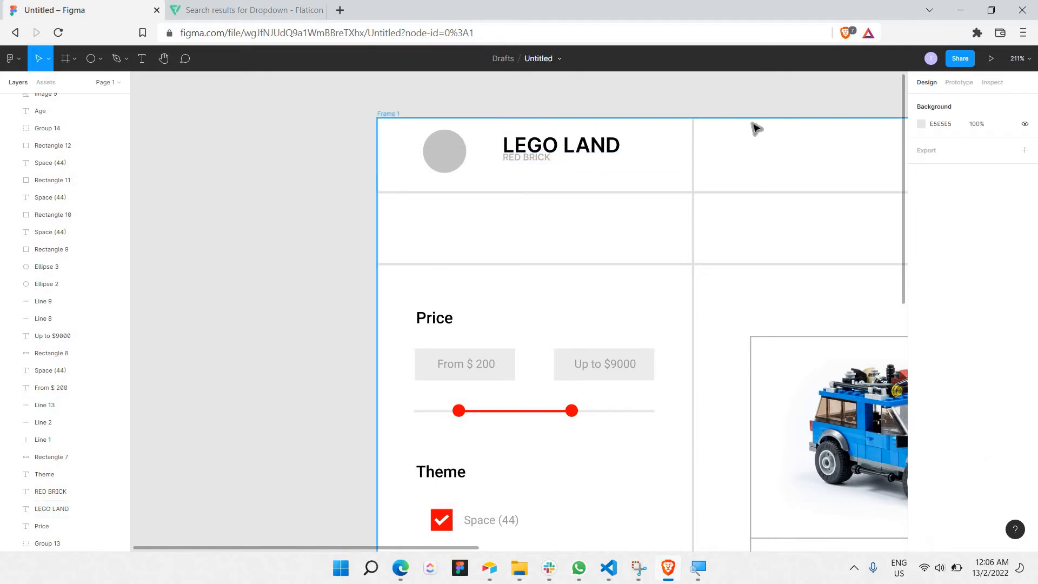
left_click(751, 119)
left_click_drag(748, 107, 747, 99)
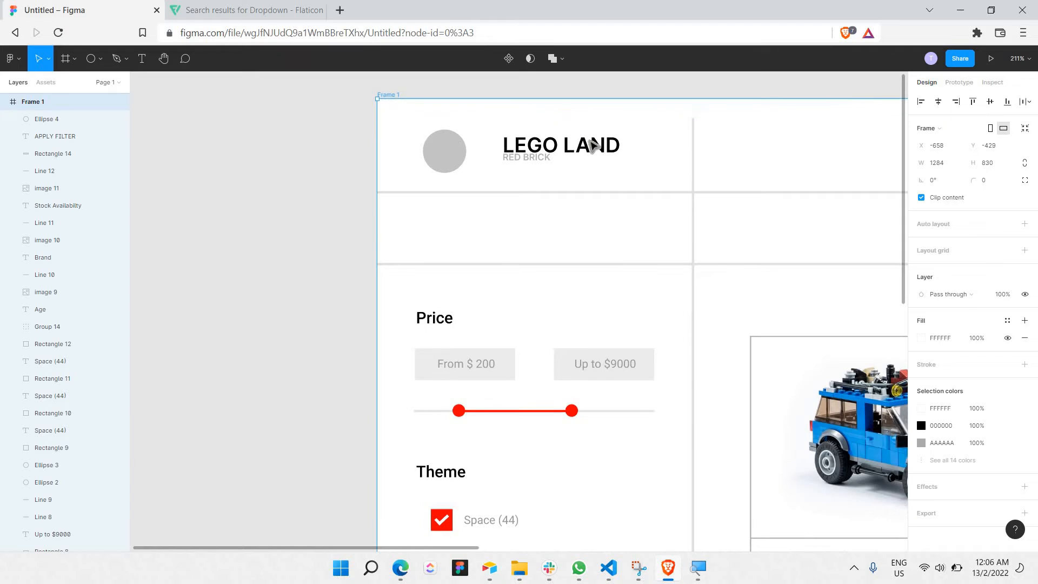
Move the LEGO LAND text up to Y 22, clear of the RED BRICK line
left_click_drag(590, 140, 589, 129)
left_click(594, 134)
key("ctrl+z")
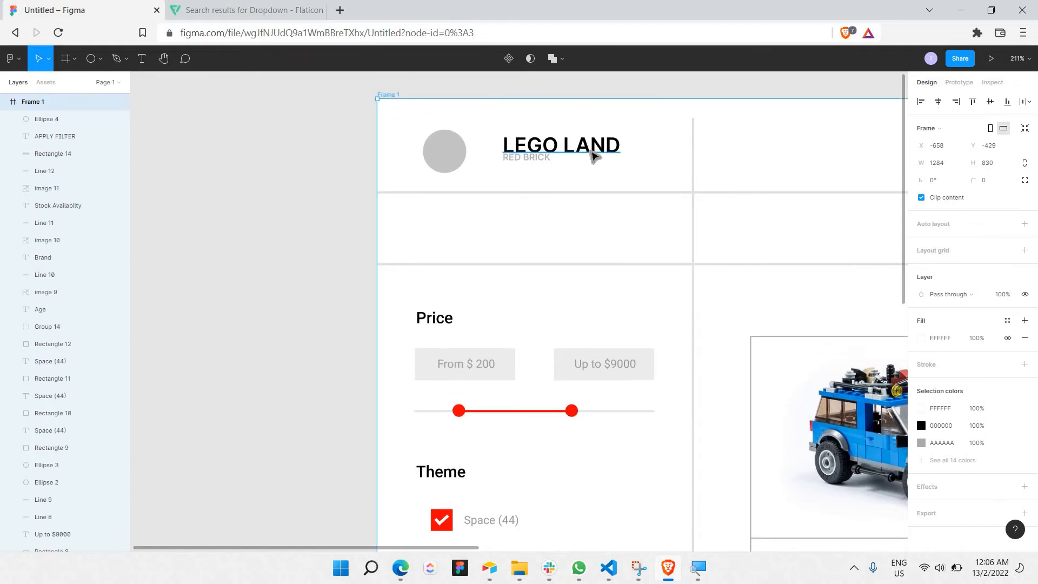
left_click(594, 151)
left_click_drag(589, 137, 587, 128)
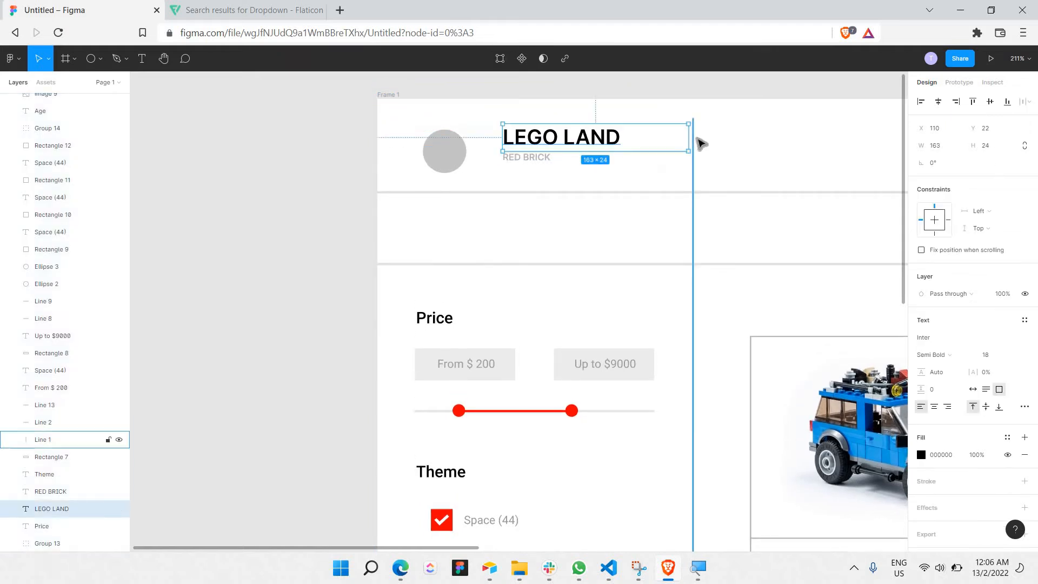
Extend the vertical divider line upward to the new top edge of the frame
left_click(695, 141)
left_click(695, 130)
left_click_drag(692, 119, 692, 99)
Increase the RED BRICK text size to 10
left_click(503, 149)
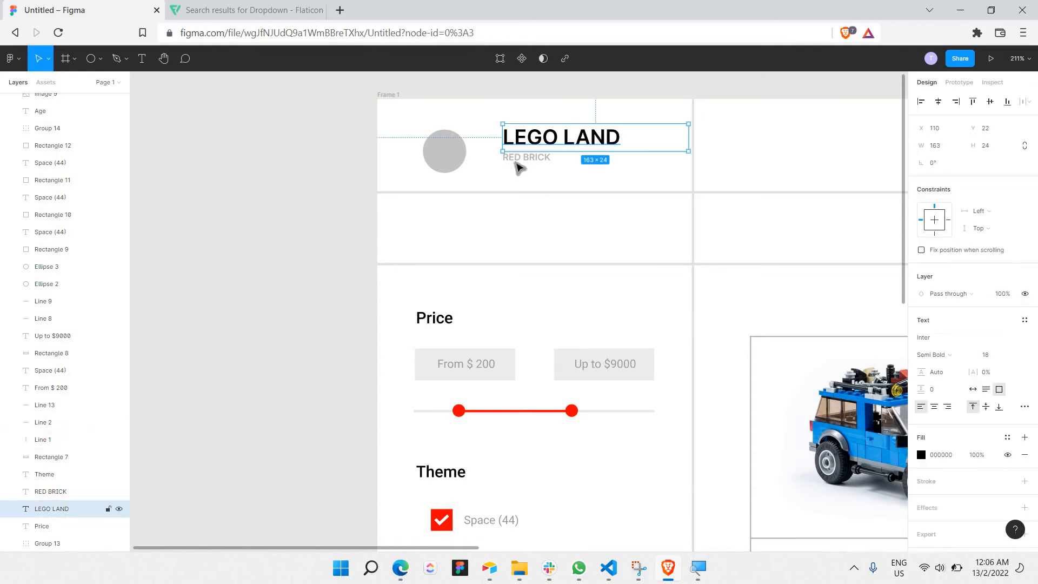
left_click(519, 168)
double_click(517, 163)
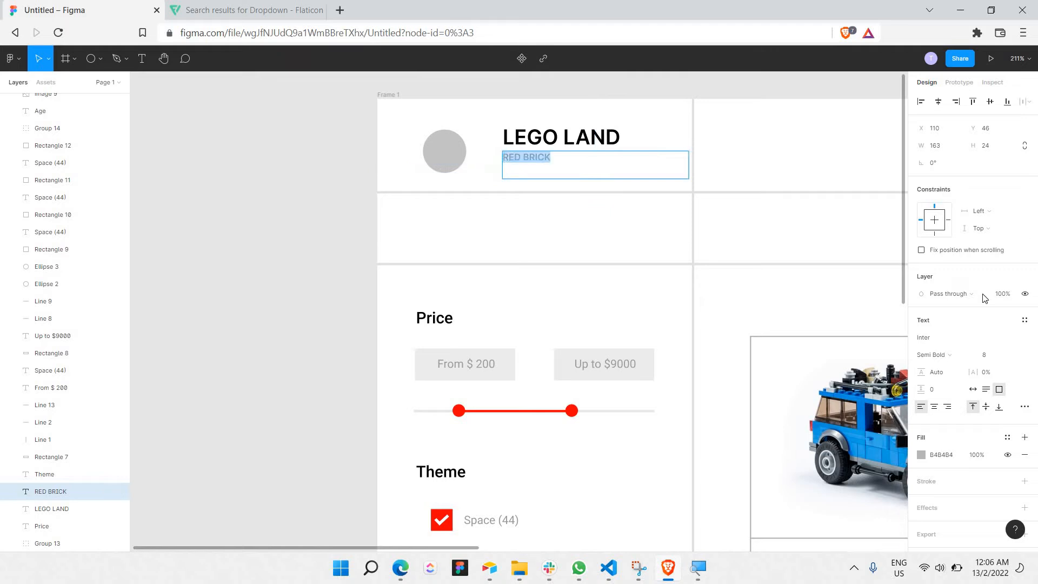
left_click(1009, 357)
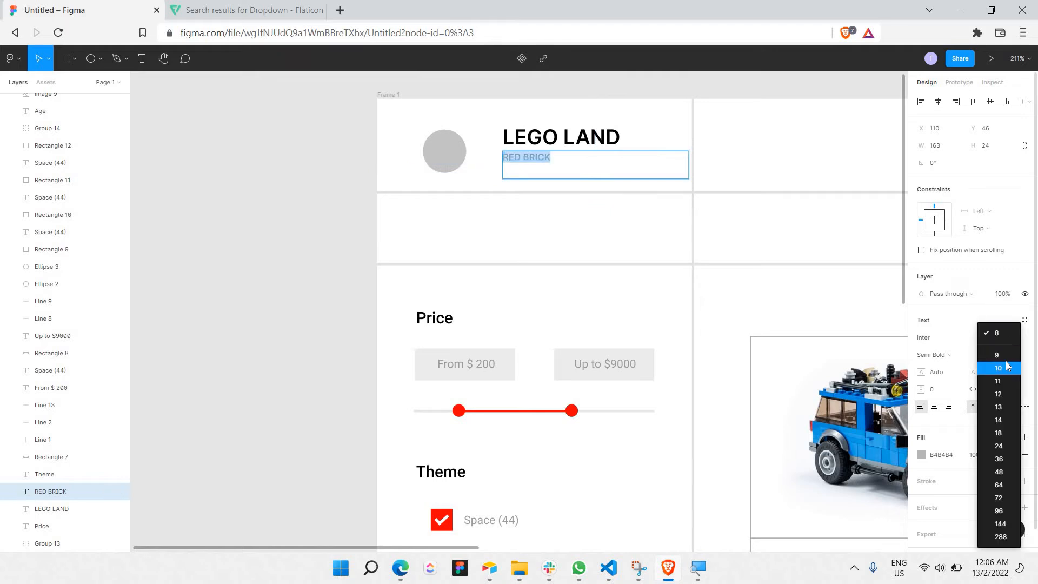
left_click(1009, 367)
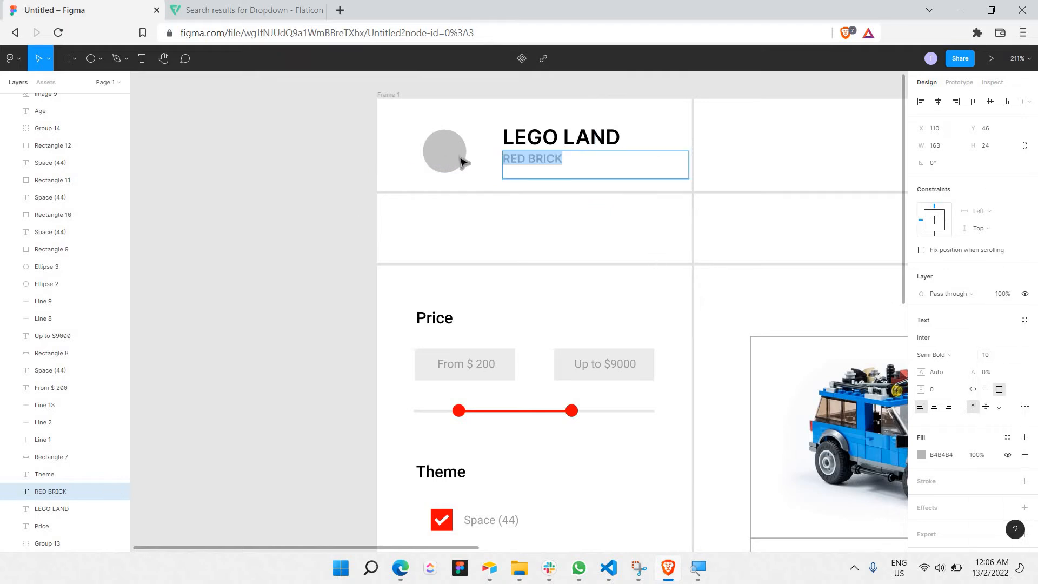
Move the logo circle up to Y 21 and set its fill colour to EDEDED
left_click(409, 129)
left_click(457, 156)
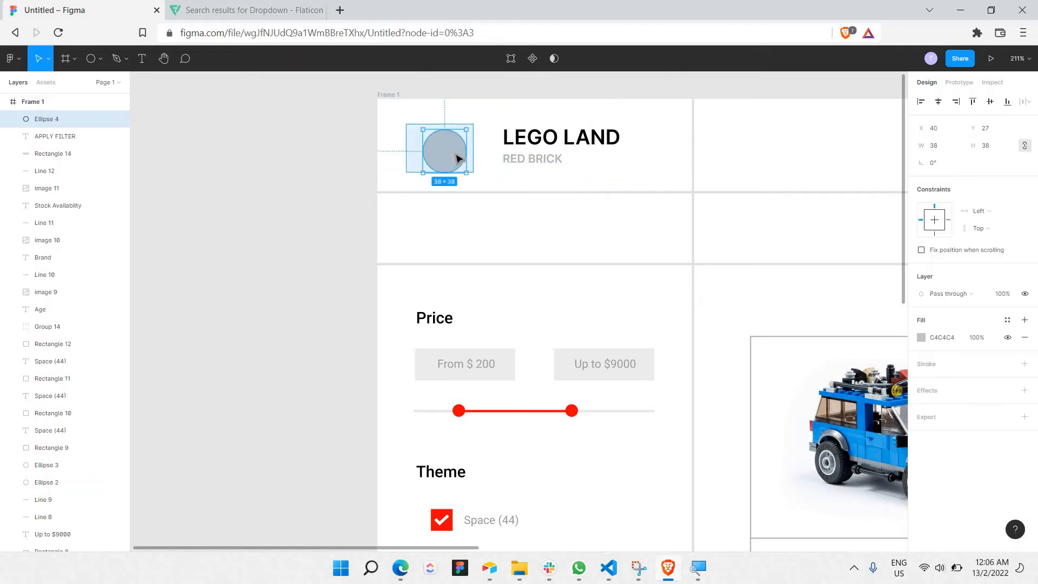
left_click_drag(456, 157, 460, 154)
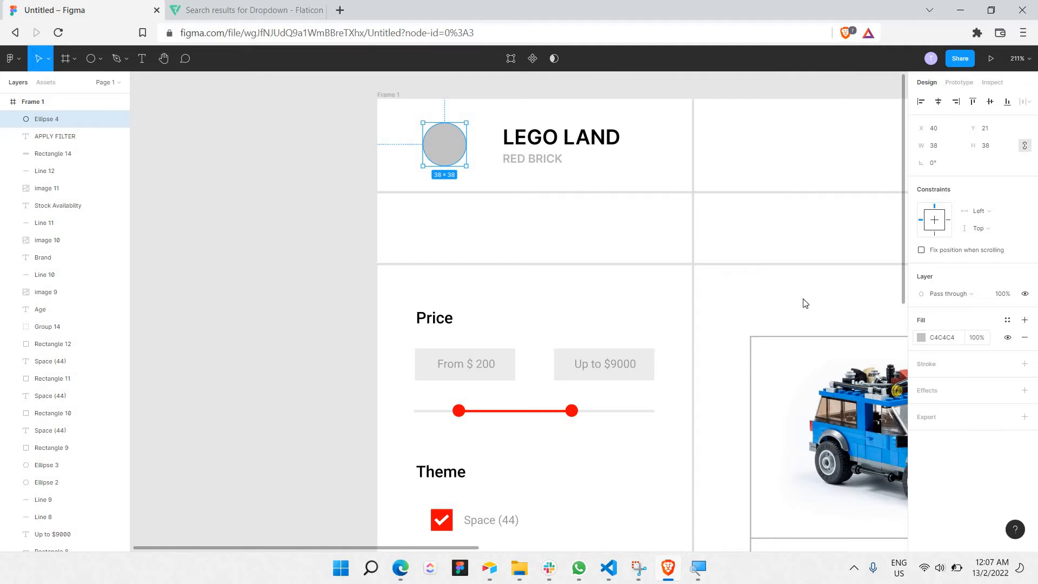
left_click_drag(784, 299, 705, 298)
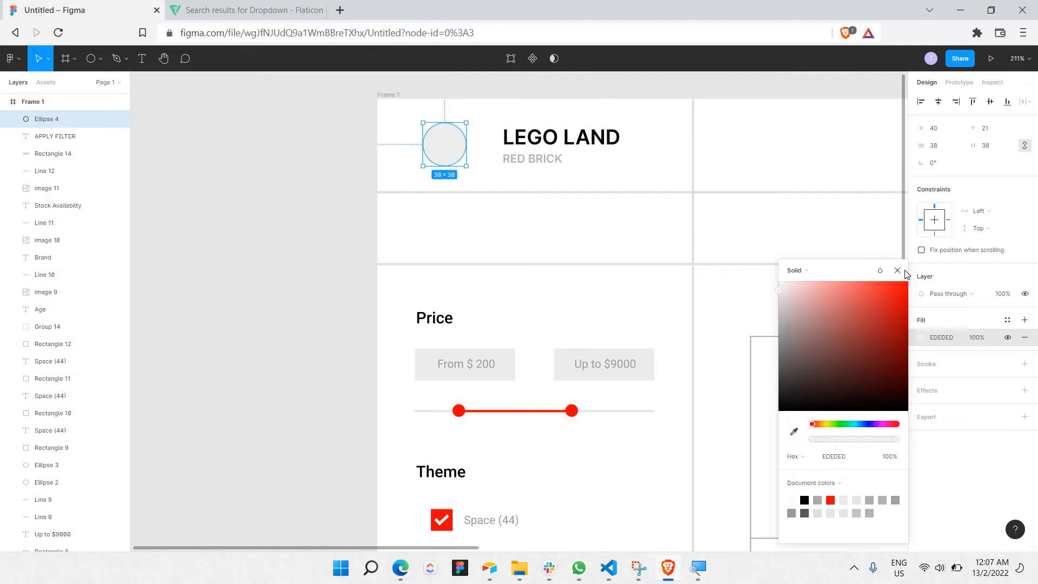
key("Escape")
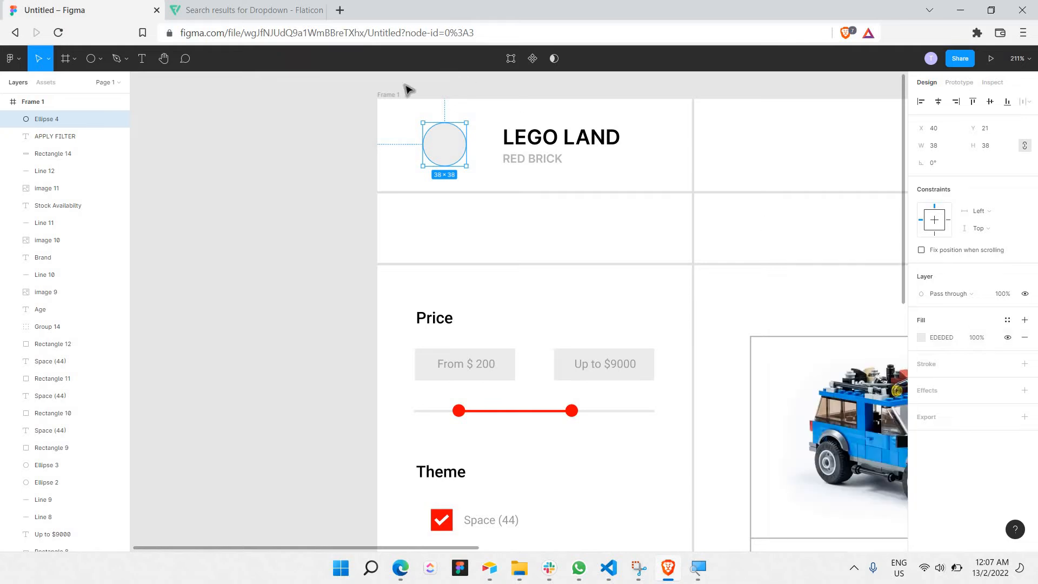
Switch to the Flaticon page and search its icons for lego
left_click(269, 5)
key("Escape")
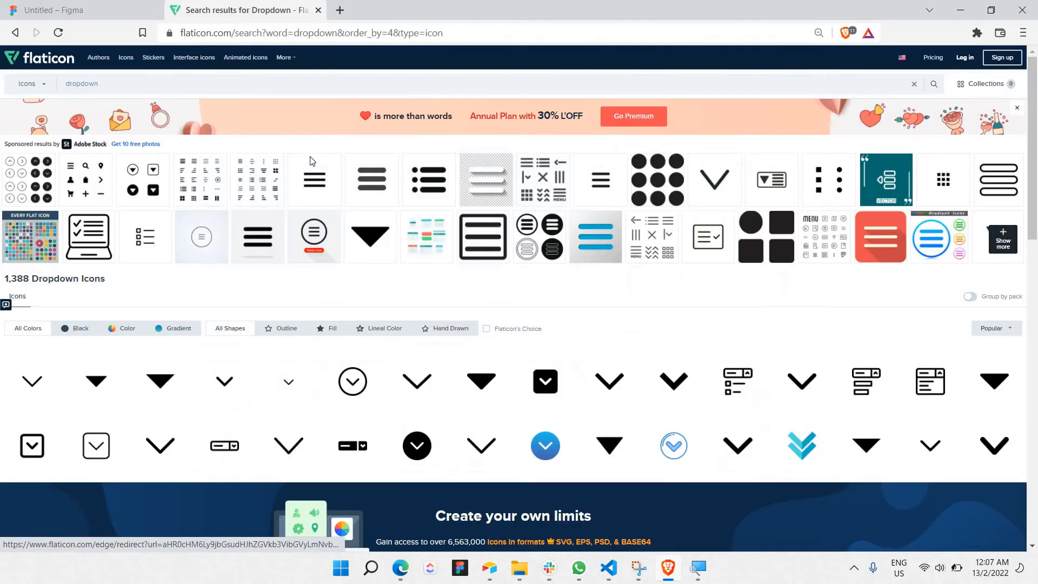
left_click(171, 79)
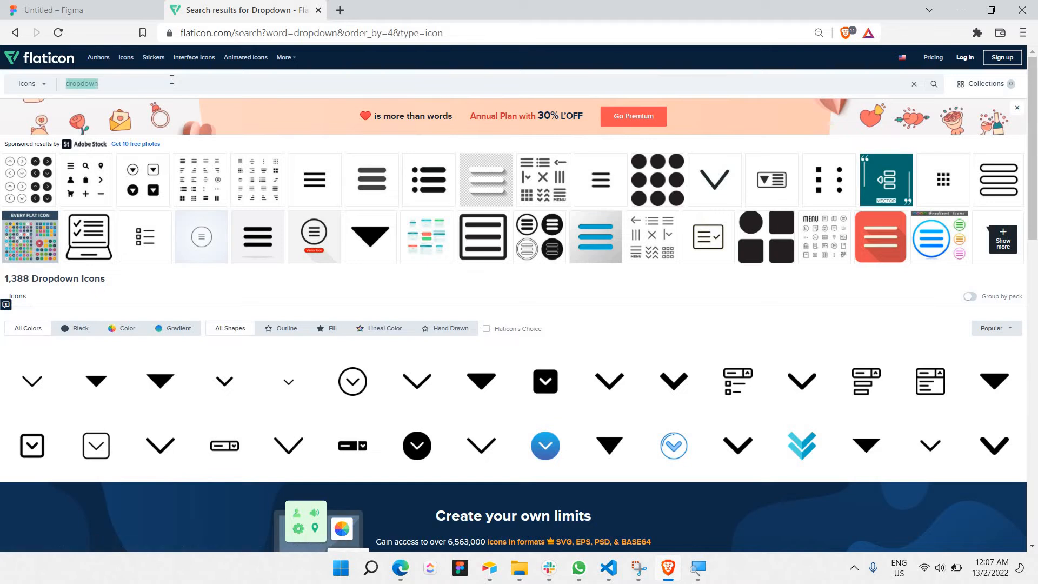
key("BackSpace")
key("Return")
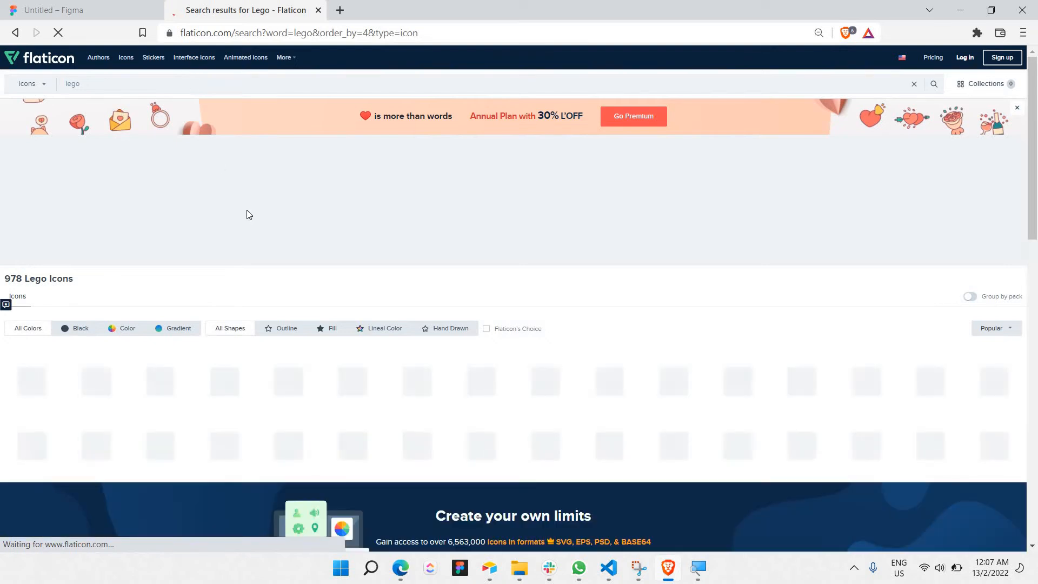
Open the red Lego brick icon from the results and copy its image
scroll(242, 212, "down", 3)
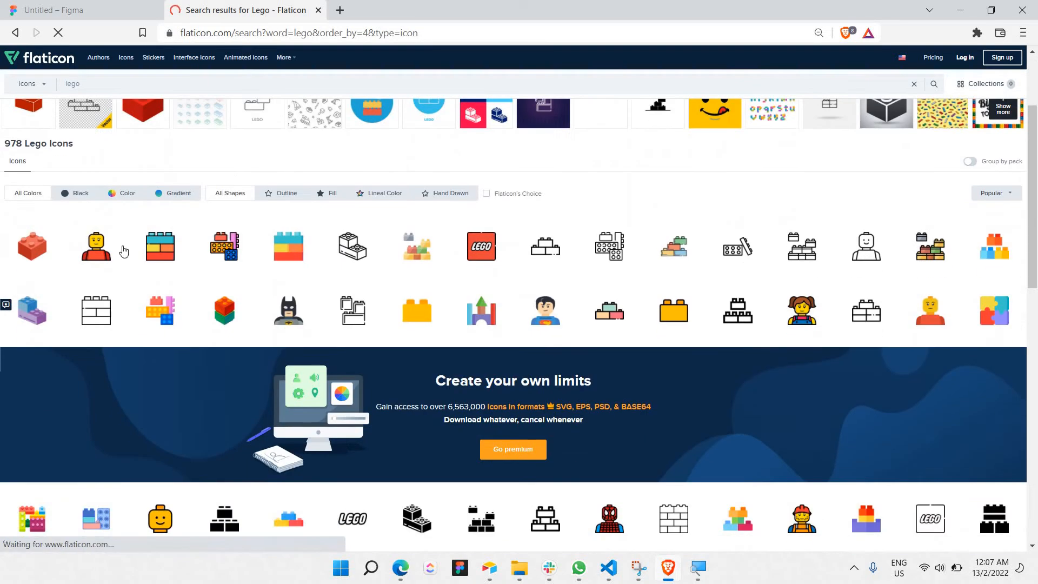
left_click(28, 246)
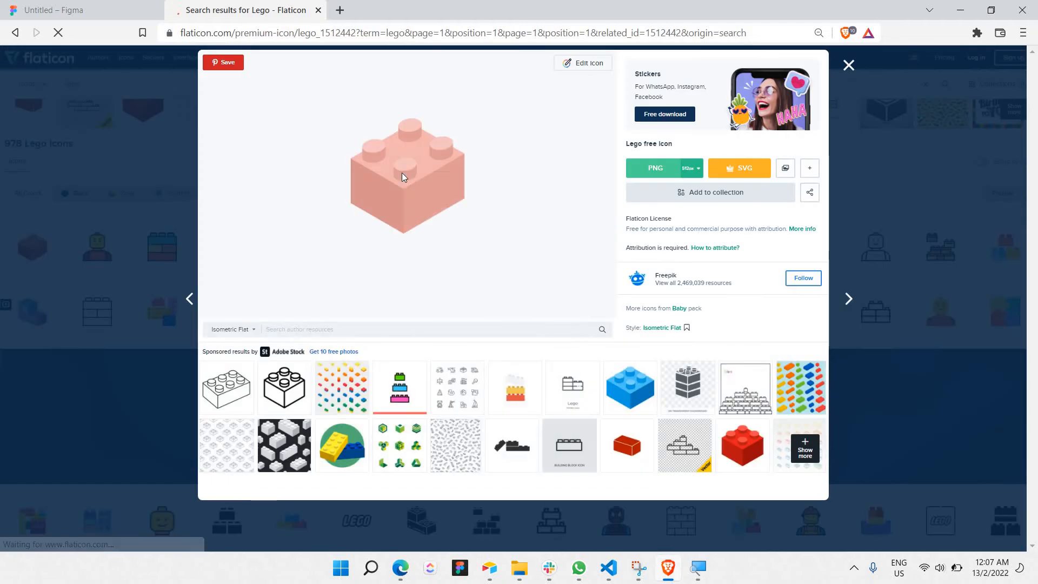
right_click(449, 217)
left_click(449, 215)
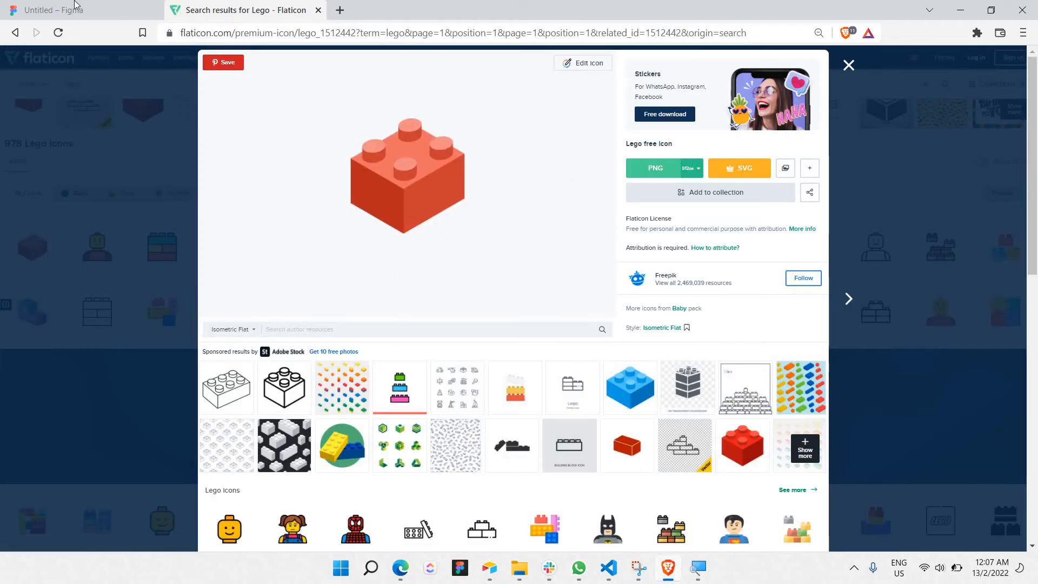
Return to the Figma design, paste the brick image and set its width to 25 with proportions locked
key("ctrl+Tab")
left_click(477, 248)
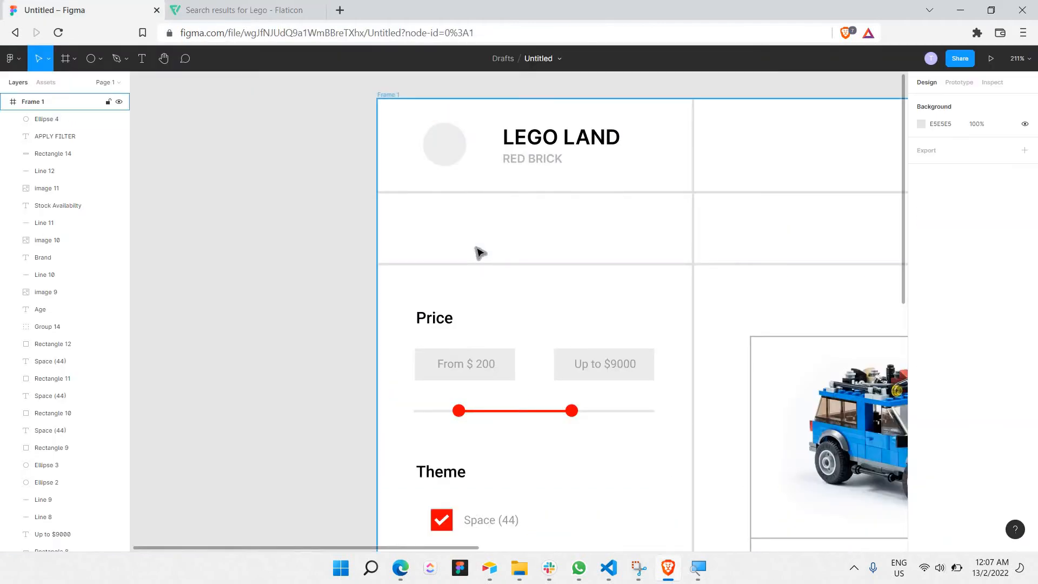
key("ctrl+v")
left_click(945, 151)
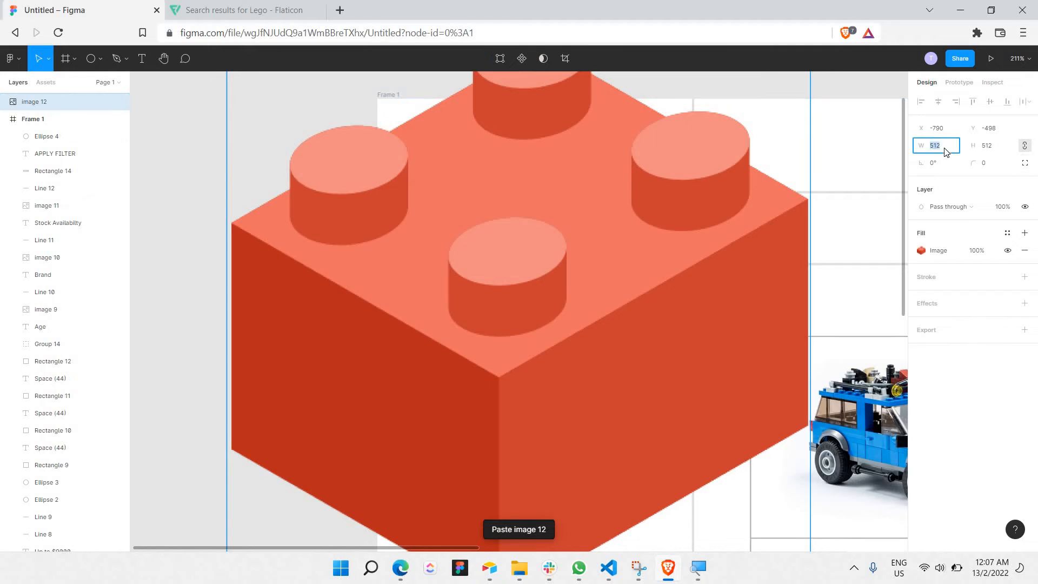
type("25")
key("Return")
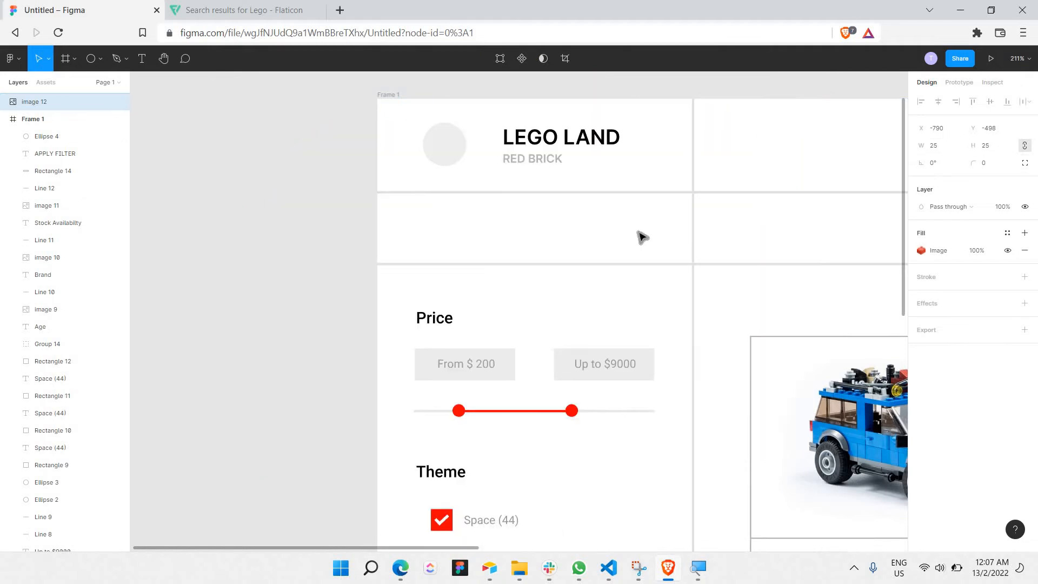
Move the brick image onto the grey logo circle in the header, at about X 47, Y 28
scroll(500, 164, "down", 5)
left_click_drag(516, 173, 601, 213)
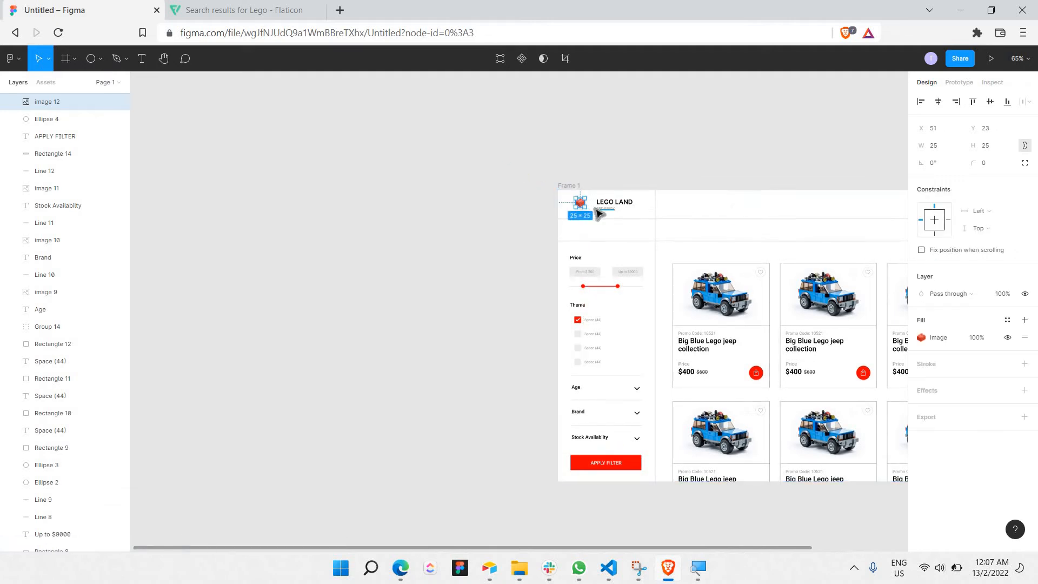
scroll(719, 236, "left", 4)
scroll(584, 204, "right", 4)
scroll(568, 227, "up", 10)
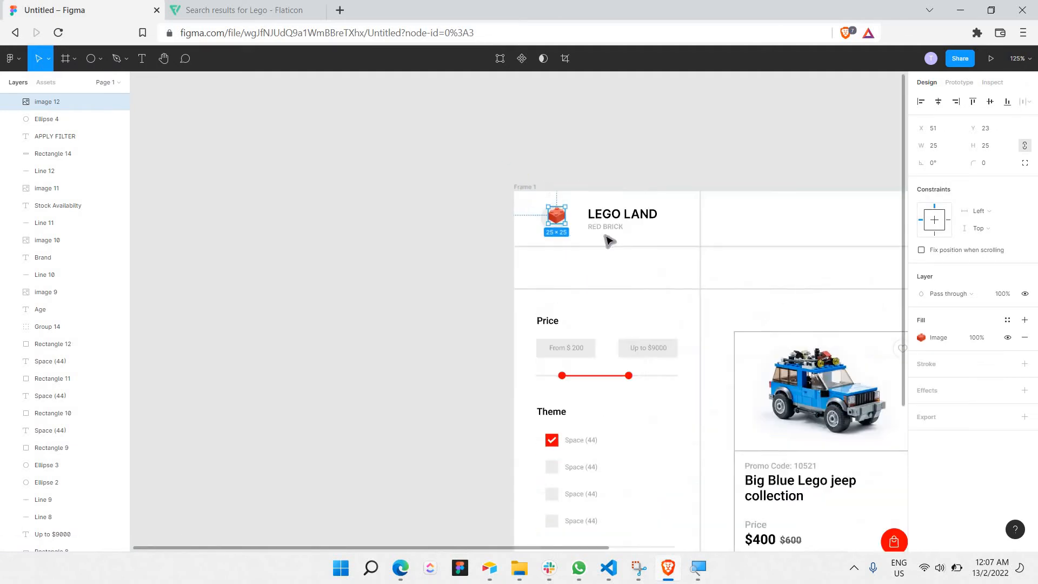
left_click_drag(548, 240, 539, 251)
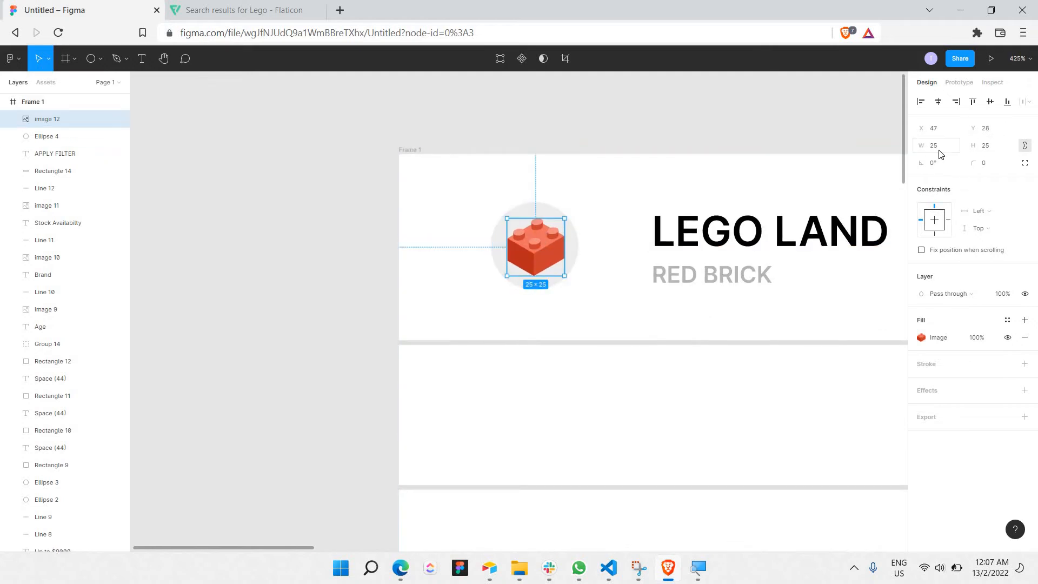
Try a width of 28 for the brick image
left_click(939, 152)
type("28")
key("Return")
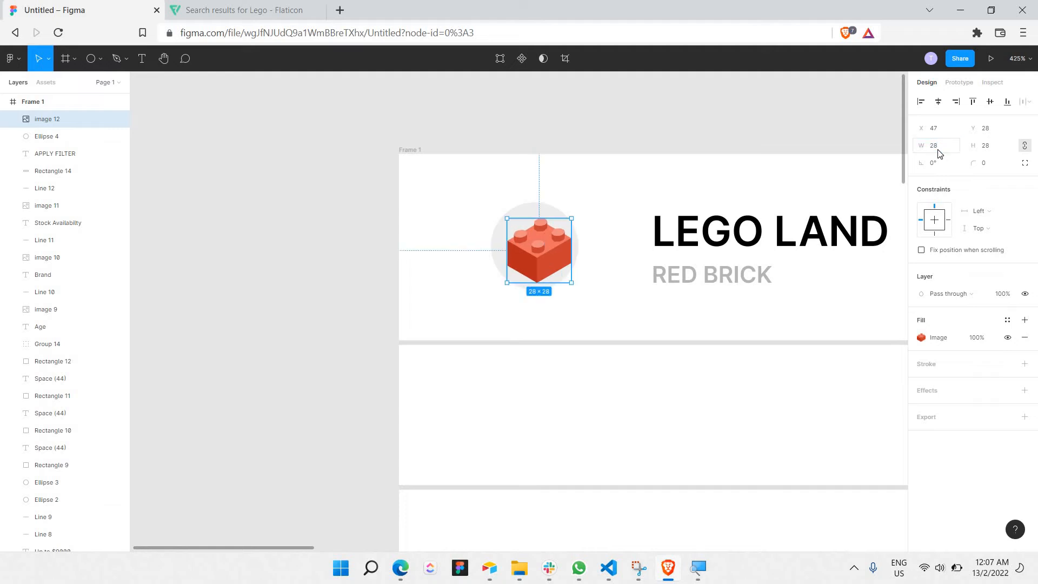
Set the brick image's width to 18 and centre it within the logo circle
left_click(939, 154)
type("18")
key("Return")
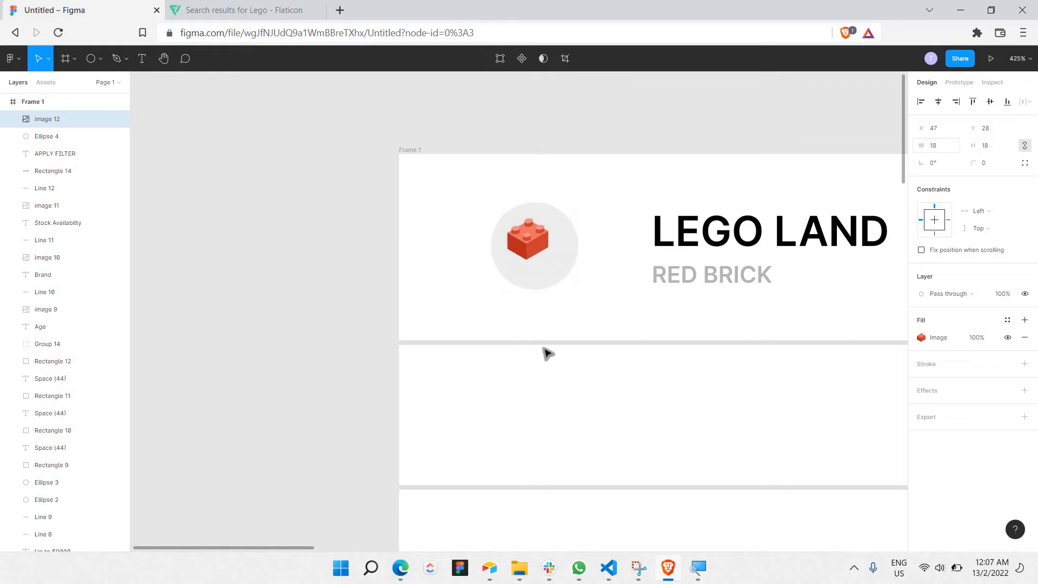
left_click_drag(533, 252, 542, 242)
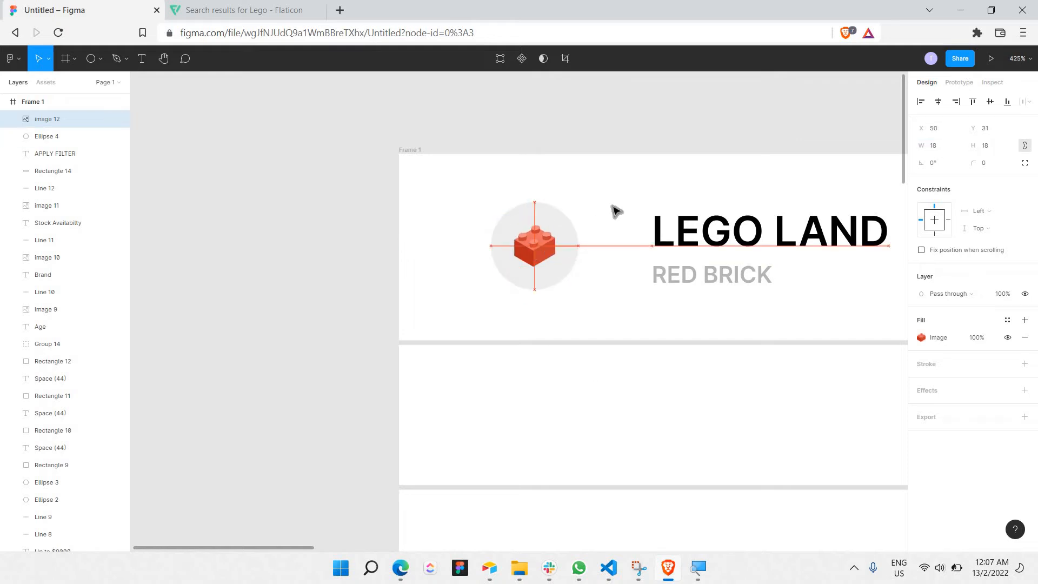
left_click(614, 211)
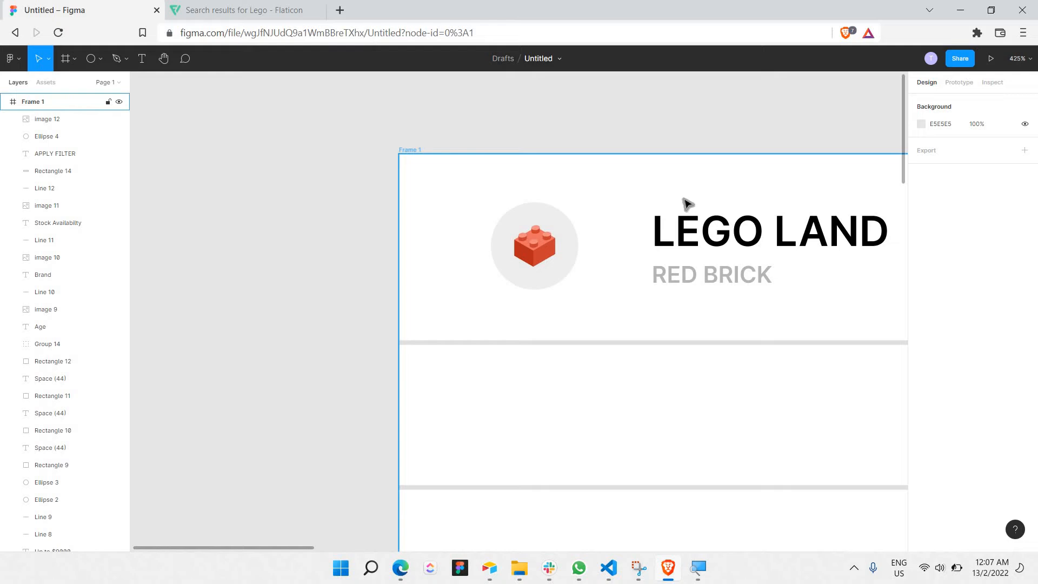
Duplicate the LEGO LAND text and place the copy in the row below the logo, at about X 80, Y 103
scroll(688, 203, "down", 3)
scroll(786, 262, "right", 2)
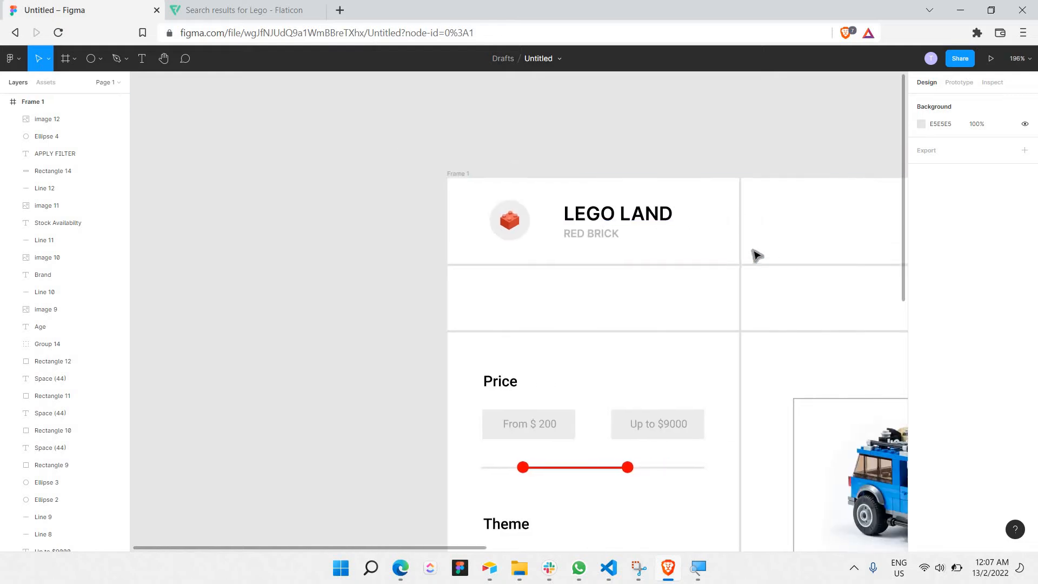
scroll(748, 256, "right", 1)
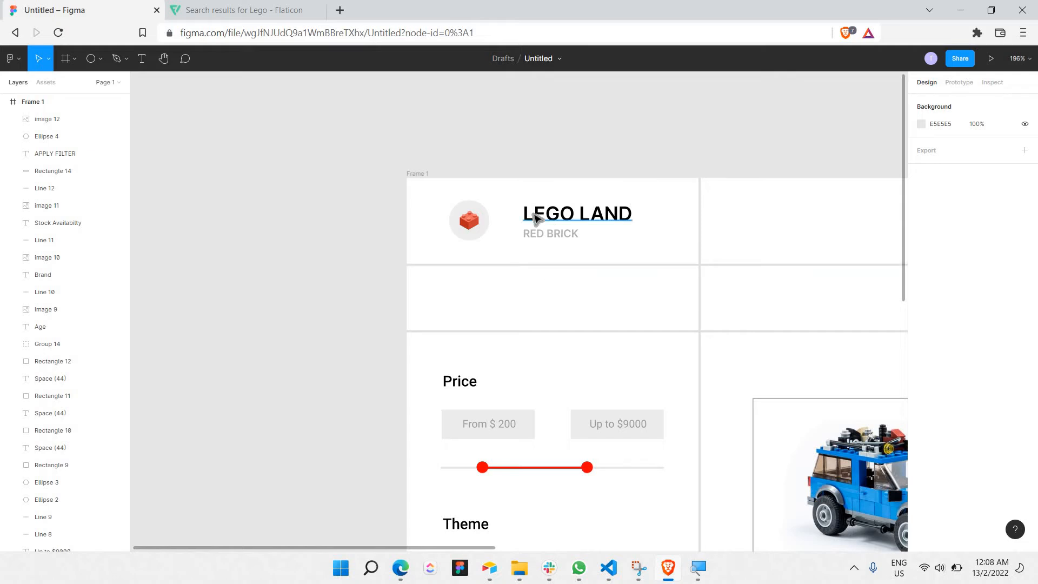
left_click(536, 218)
key("ctrl+v")
left_click_drag(597, 217, 566, 301)
Replace the duplicated text with the breadcrumb "Main page > Catalog"
double_click(564, 297)
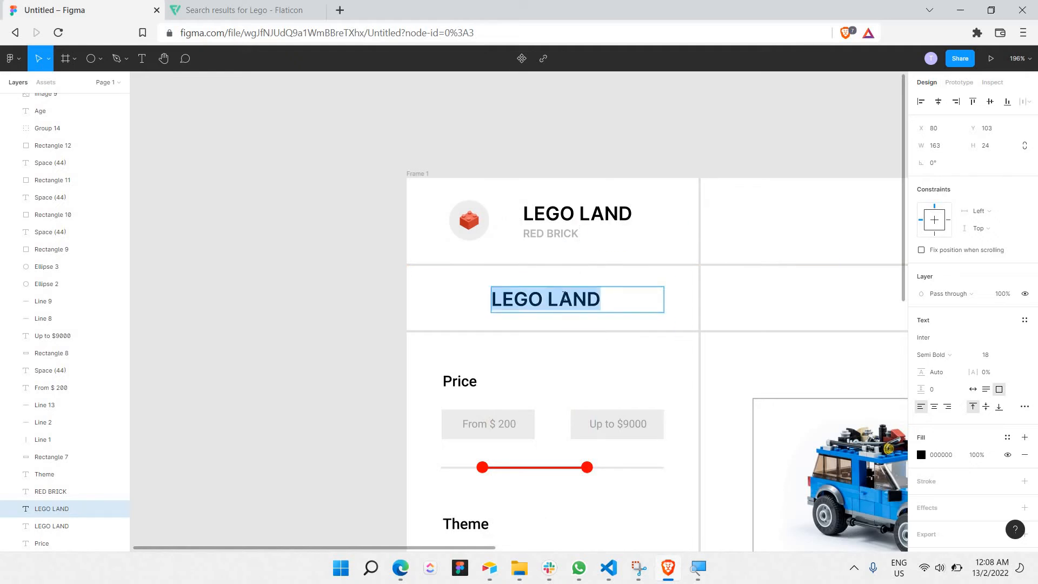
type("Main")
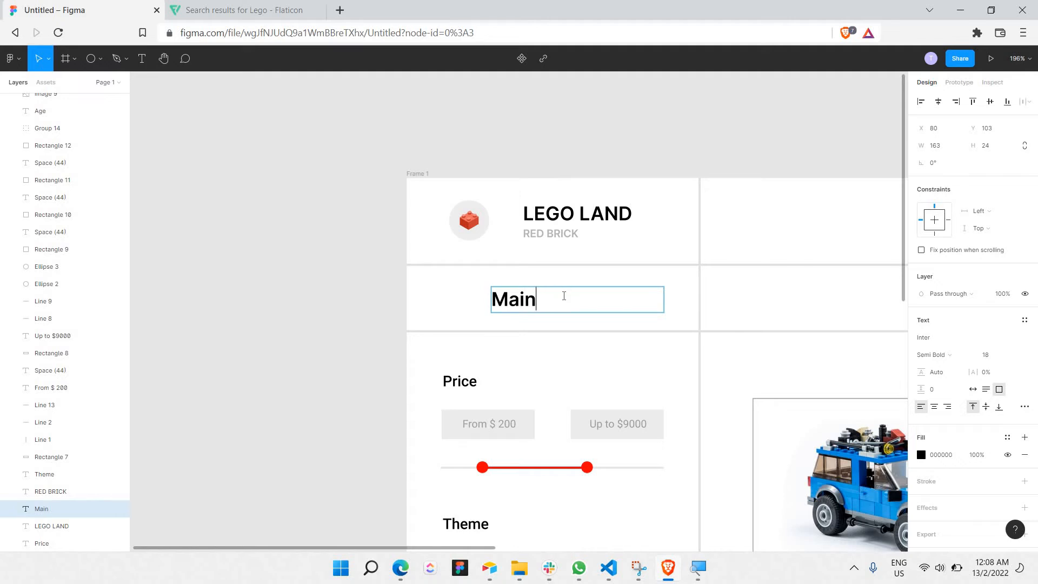
type("page > ")
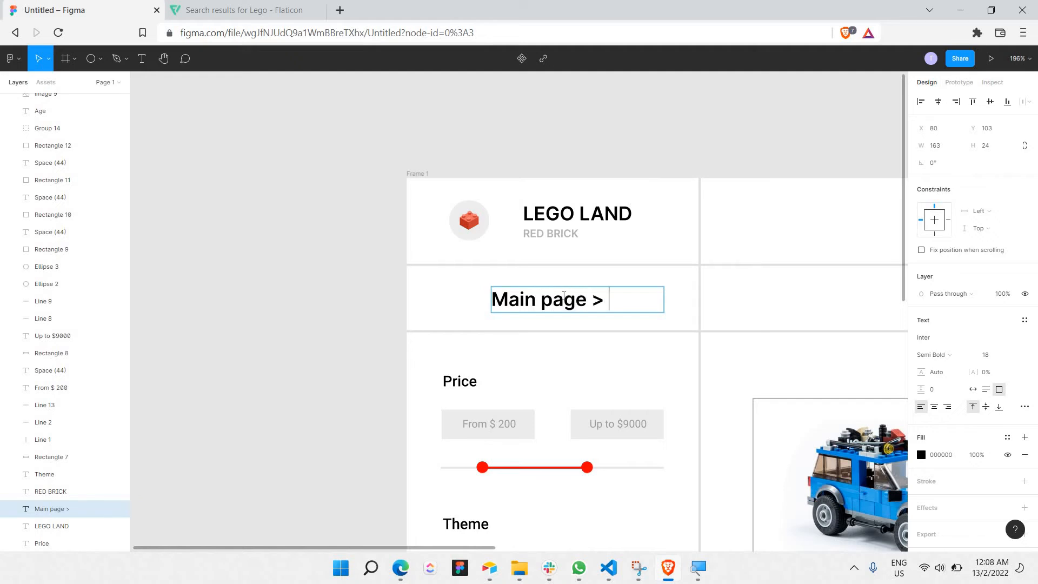
type("Catalog")
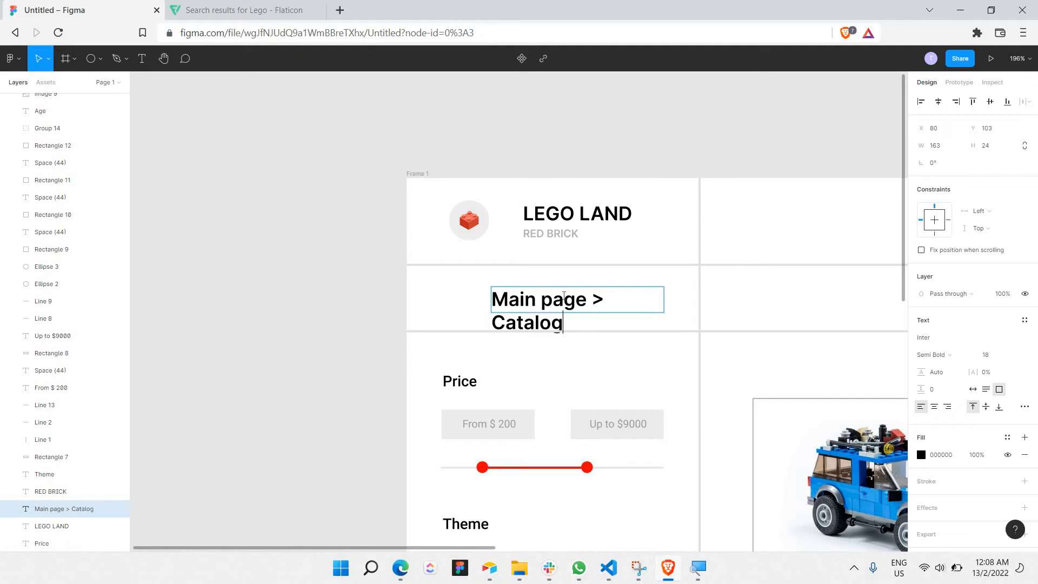
Reduce the whole Main page > Catalog text to size 14
key("ctrl+a")
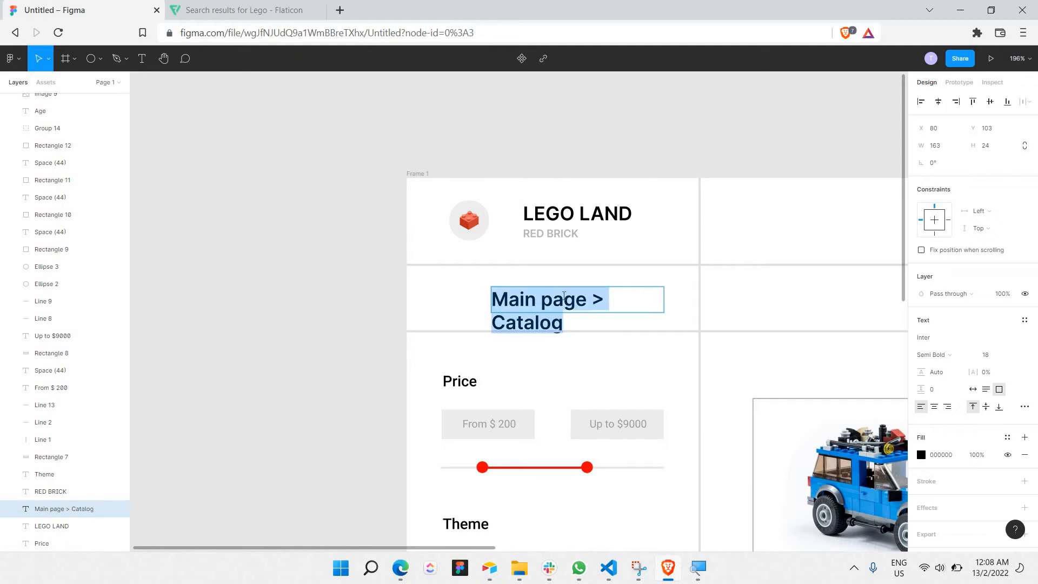
left_click(1006, 355)
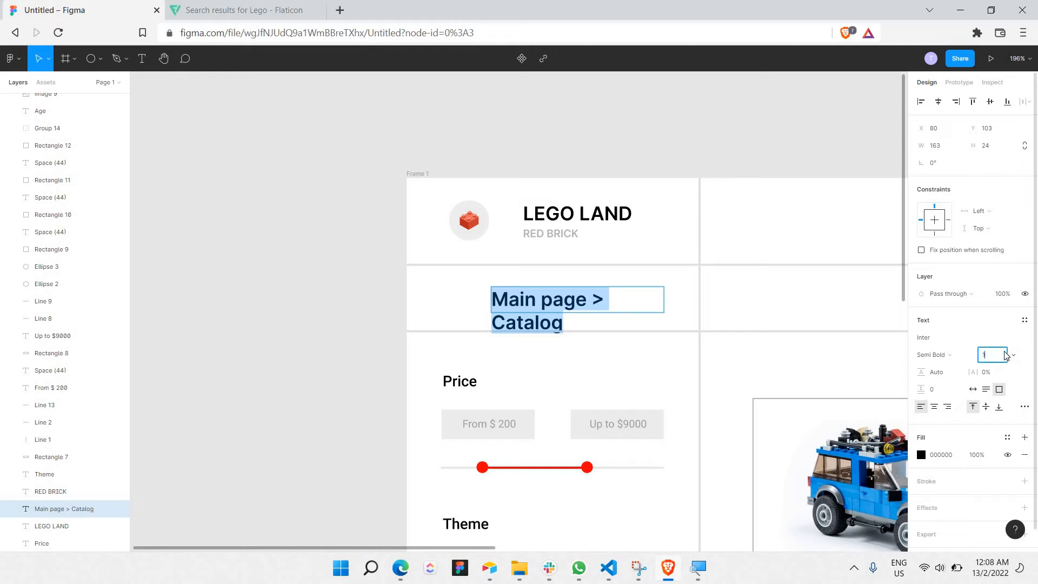
type("16")
key("Return")
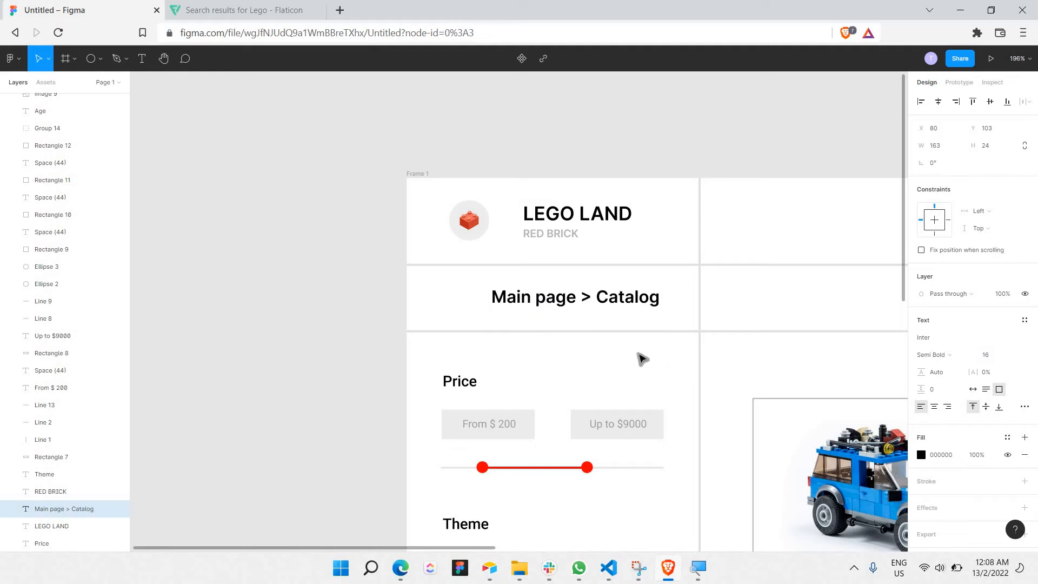
left_click(1015, 356)
left_click(1015, 420)
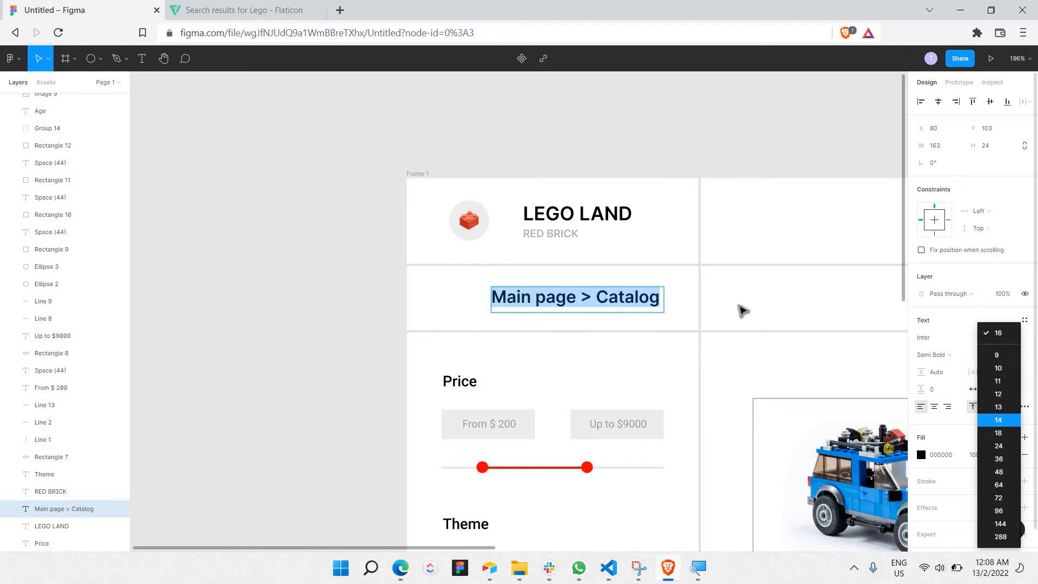
Recolour only the word Catalog in the breadcrumb to light grey CDCDCD
double_click(604, 303)
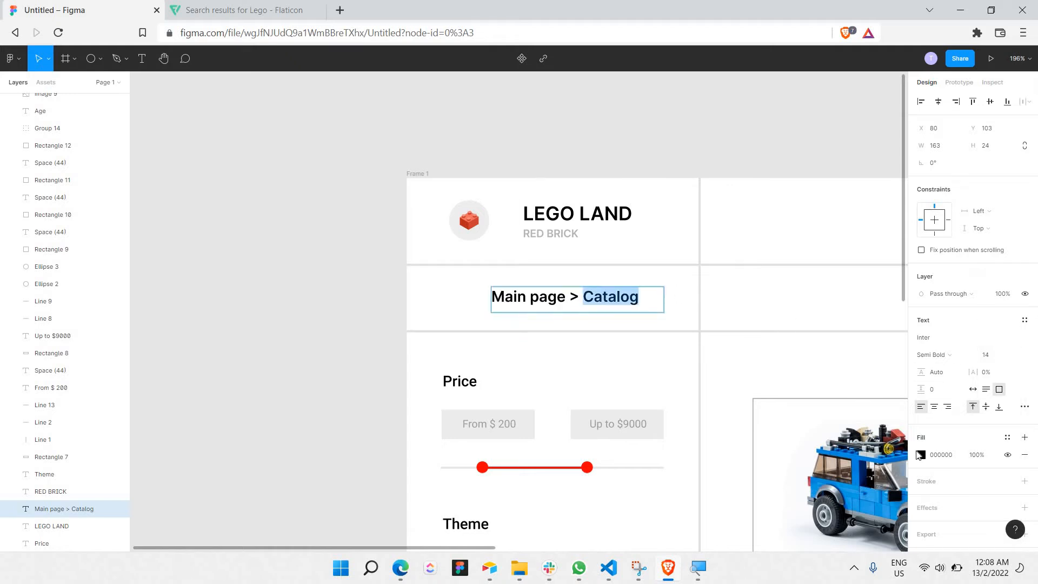
left_click_drag(800, 326, 652, 311)
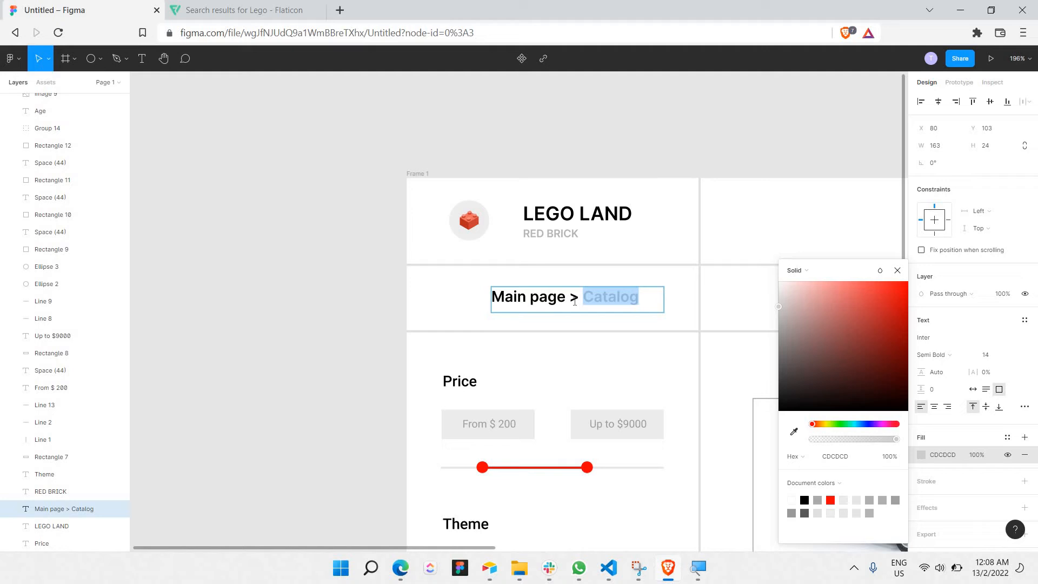
triple_click(574, 302)
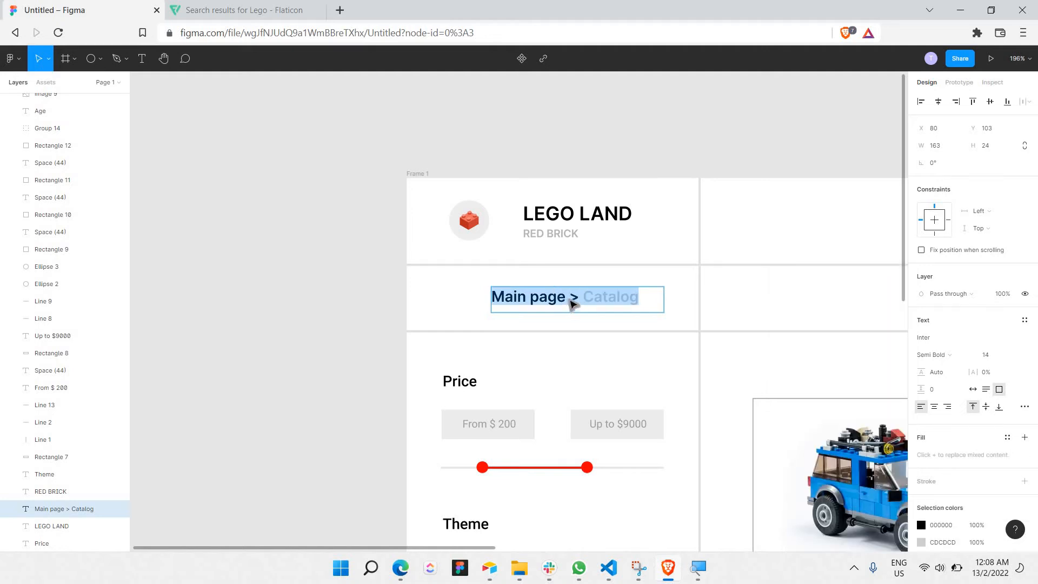
scroll(567, 306, "down", 5)
scroll(566, 308, "down", 5)
key("Escape")
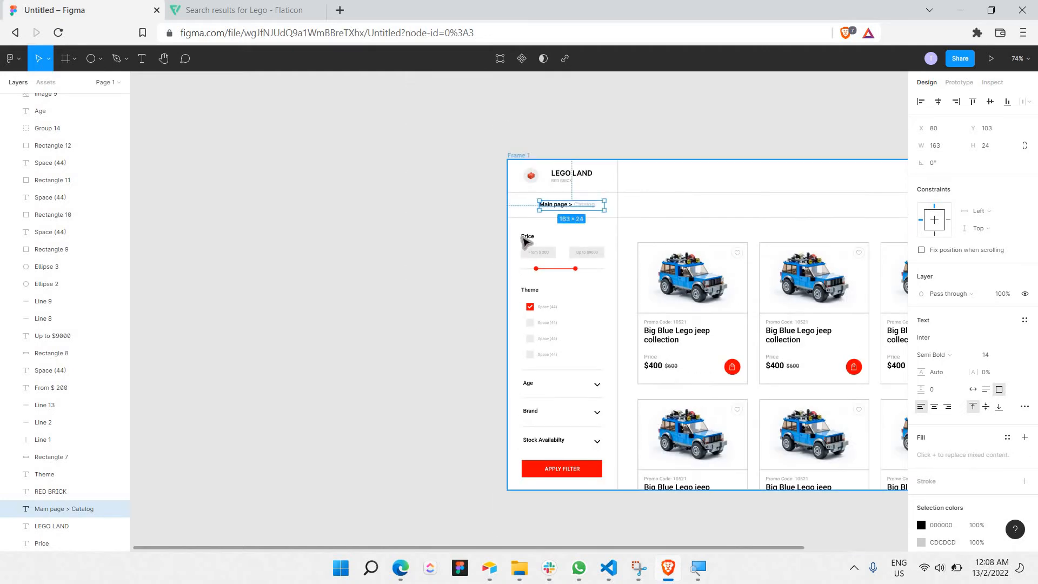
Reduce the sidebar headings Price, Theme, Age, Brand and Stock Availability to text size 12
left_click(528, 236)
left_click(533, 290)
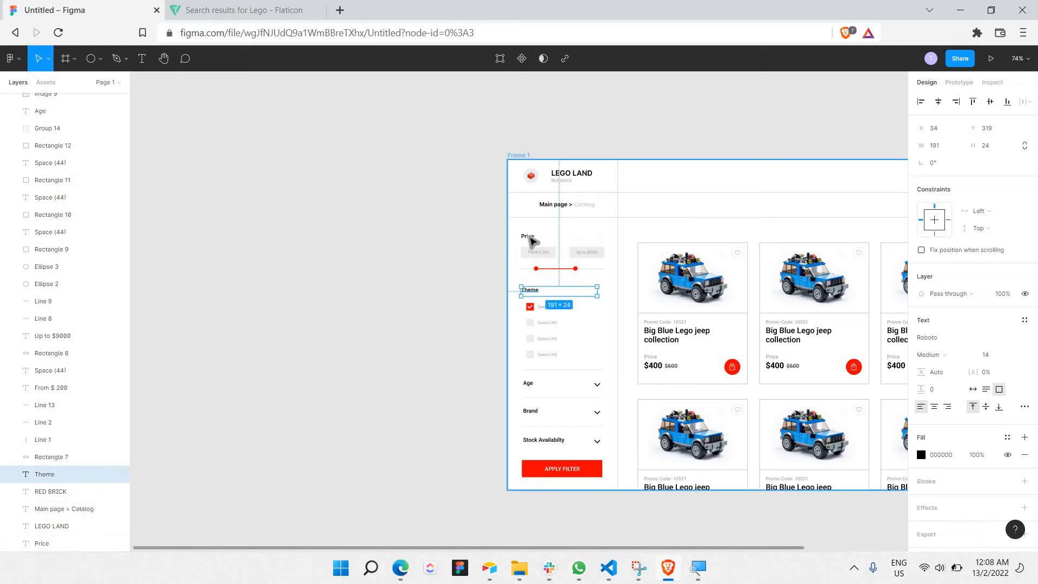
left_click(528, 238, "shift")
left_click(534, 384, "shift")
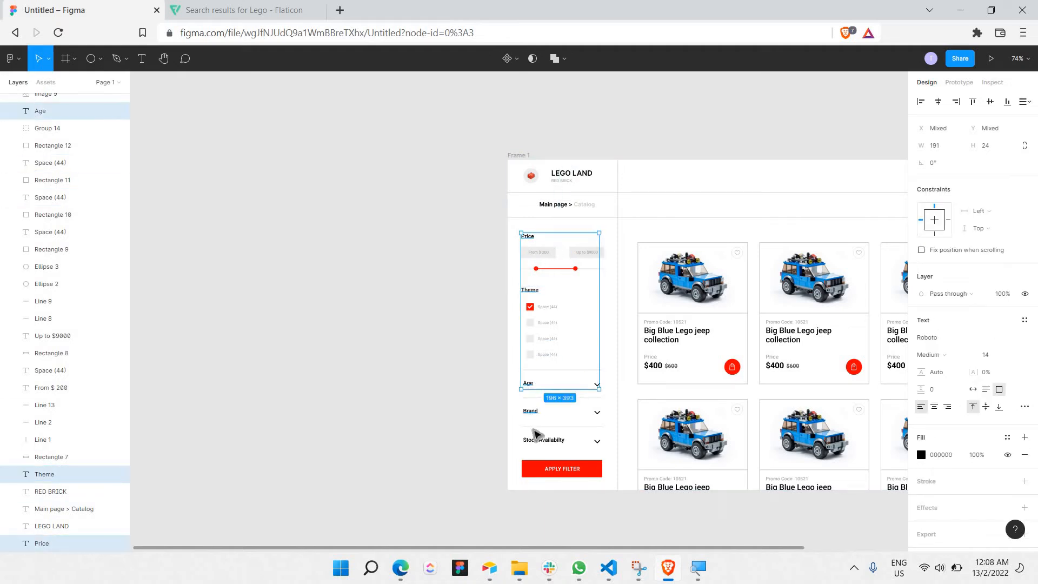
left_click(532, 411, "shift")
left_click(540, 440, "shift")
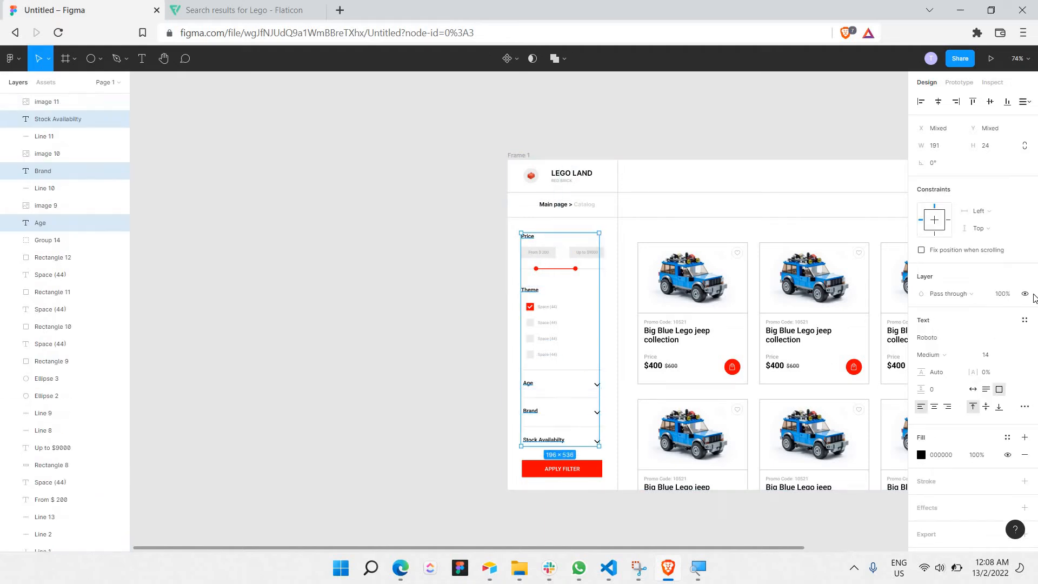
left_click(1017, 355)
left_click(998, 324)
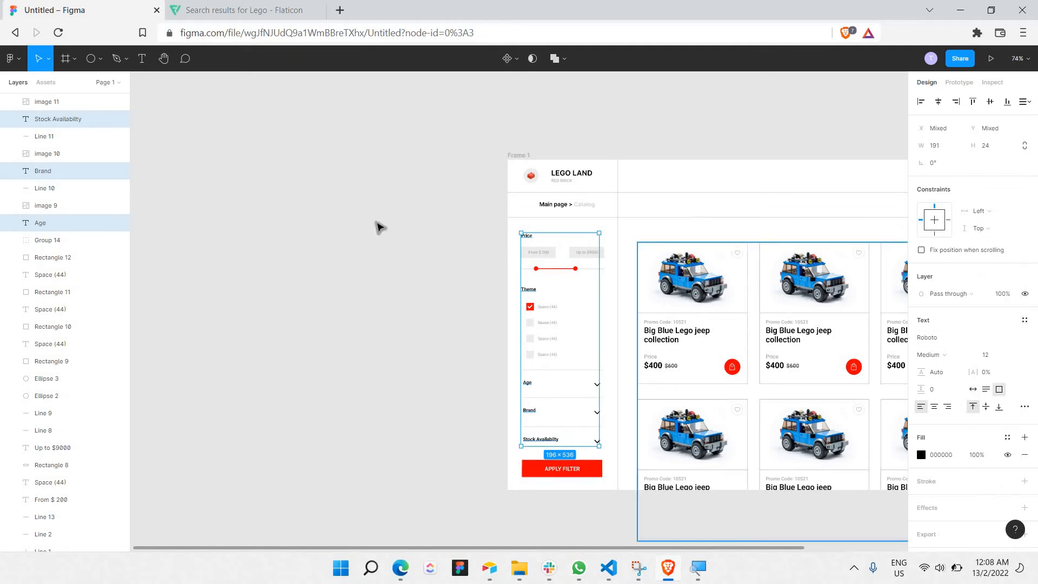
left_click(380, 227)
scroll(559, 214, "up", 5)
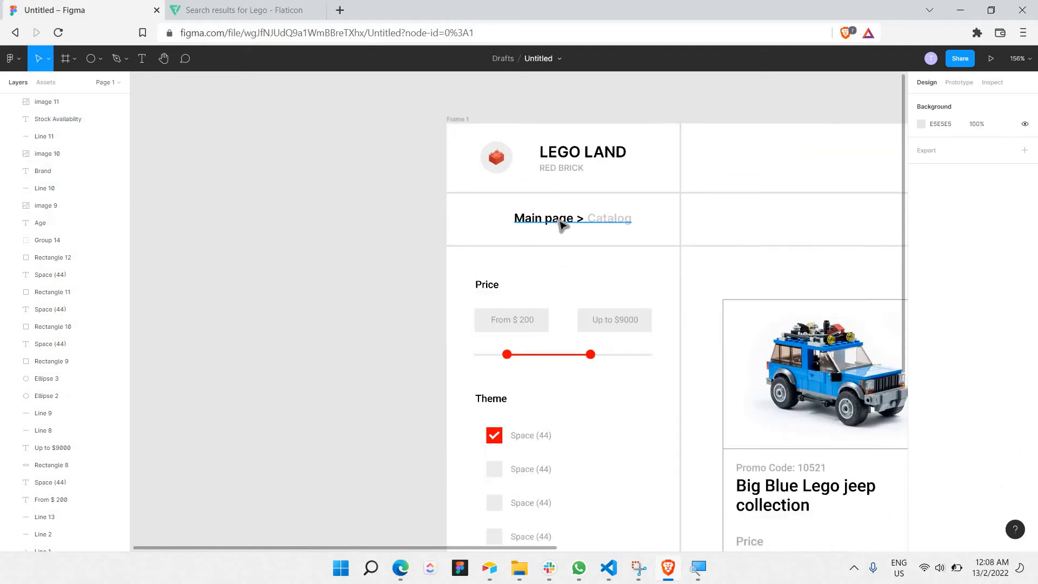
left_click(560, 224)
key("shift+Up")
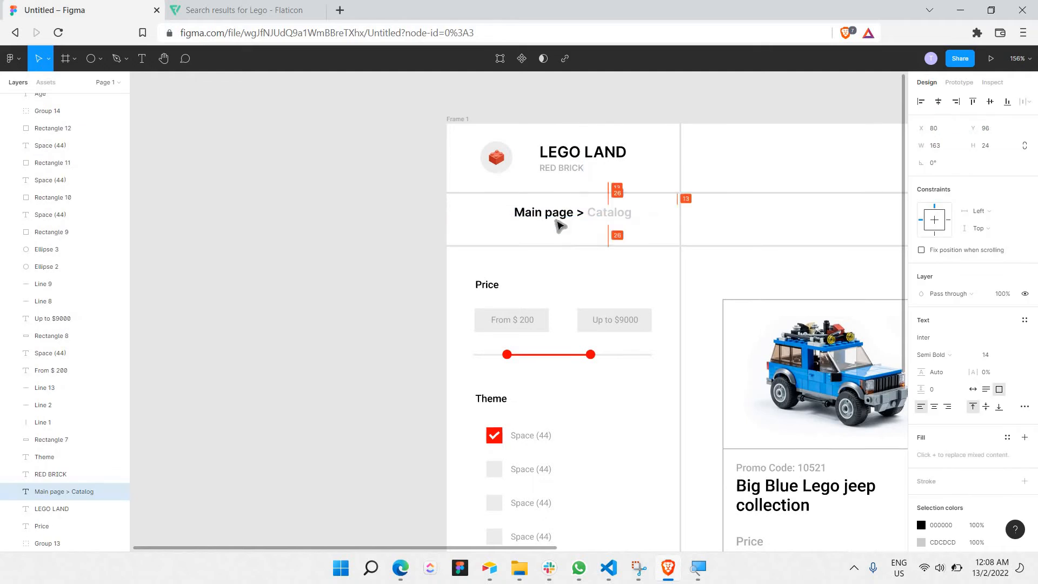
key("shift+Down")
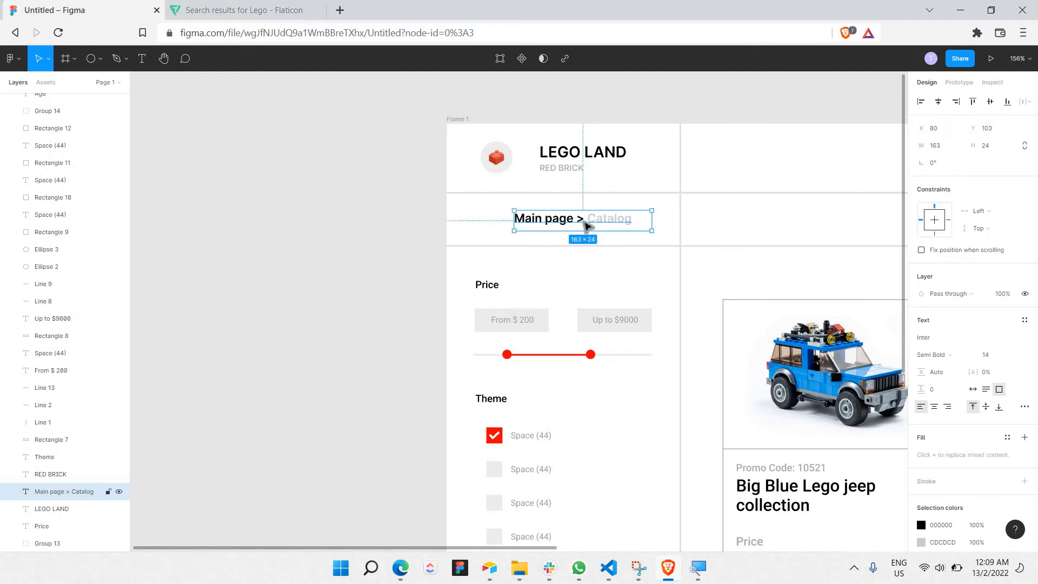
left_click(278, 16)
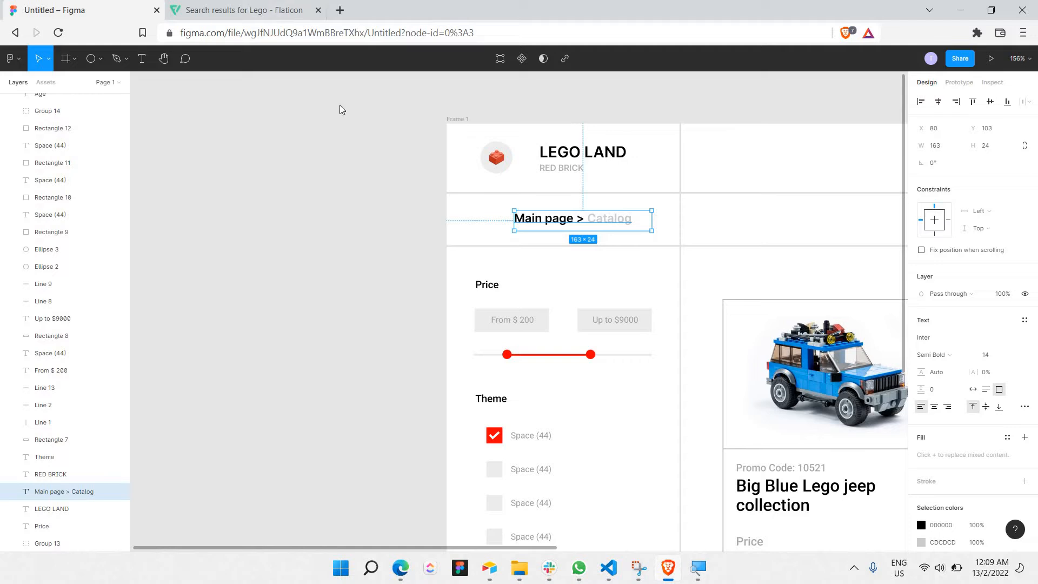
left_click(154, 97)
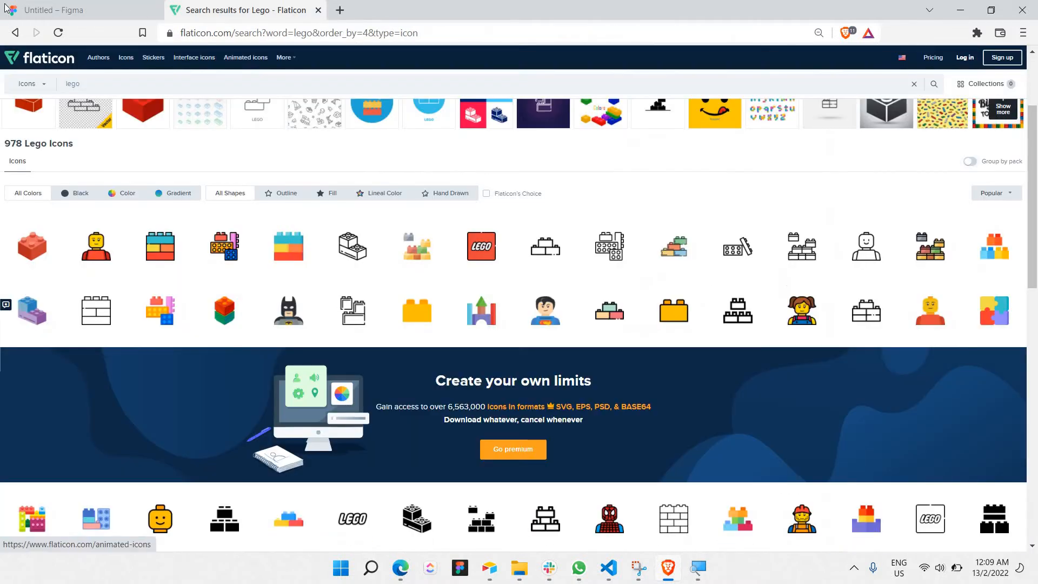
left_click(81, 11)
Duplicate the Age row's chevron image, rotate the copy 90° to point right, and place it just below the gap between Main page and Catalog
scroll(618, 354, "down", 7)
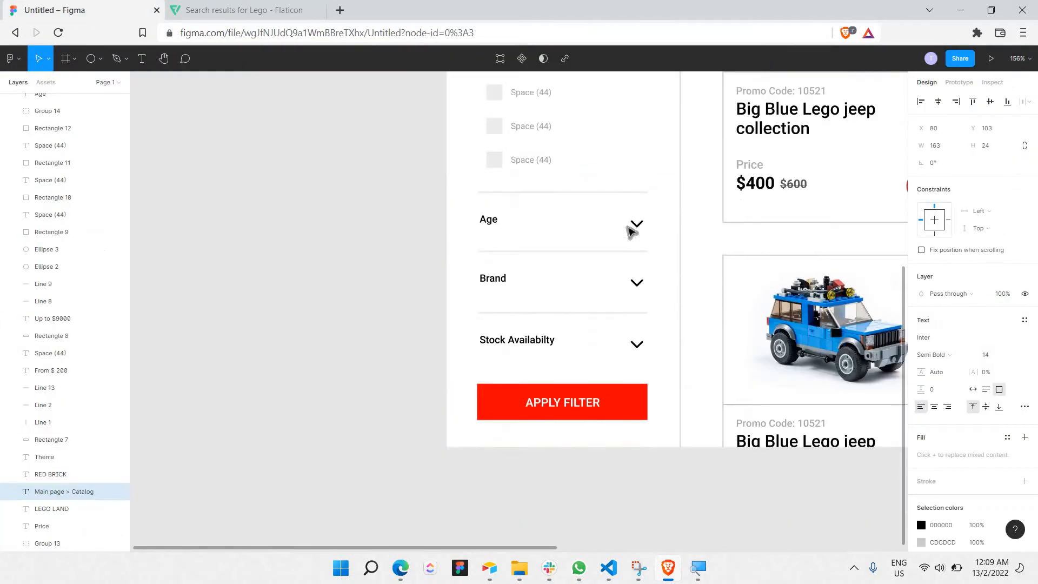
left_click(635, 226)
scroll(606, 238, "up", 6)
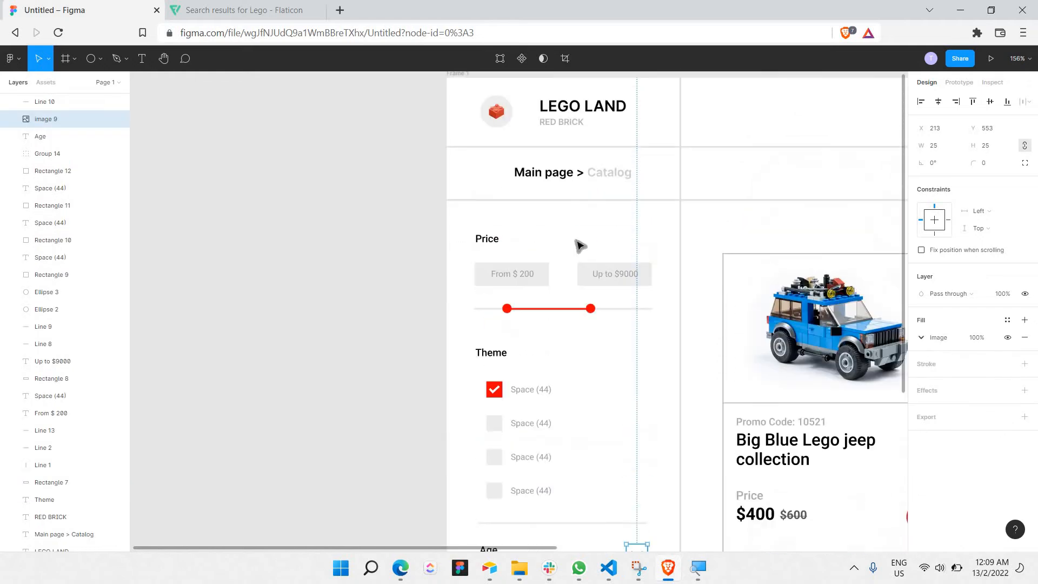
key("Escape")
scroll(646, 445, "down", 1)
key("ctrl+v")
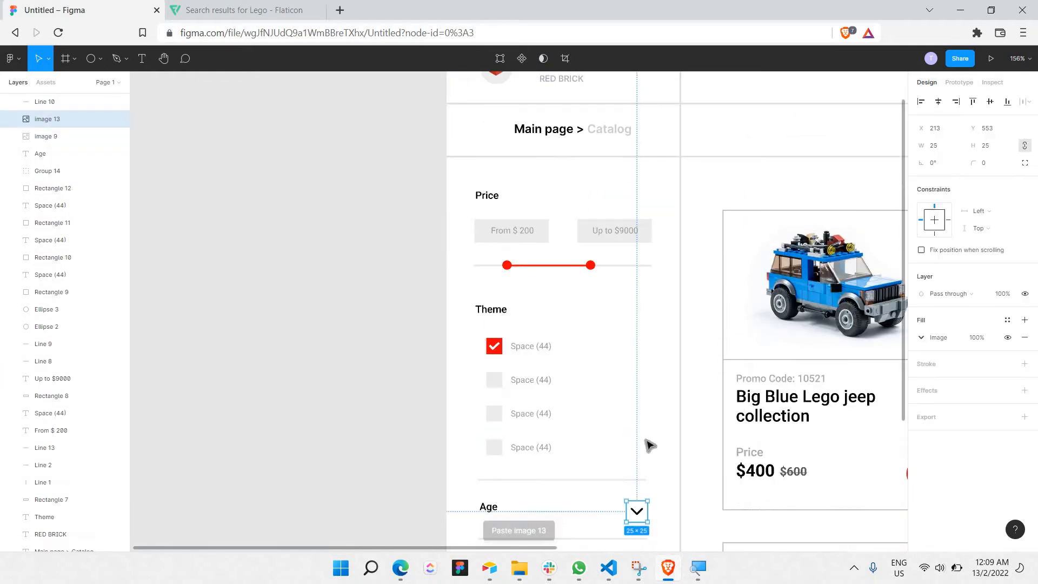
left_click_drag(638, 516, 612, 139)
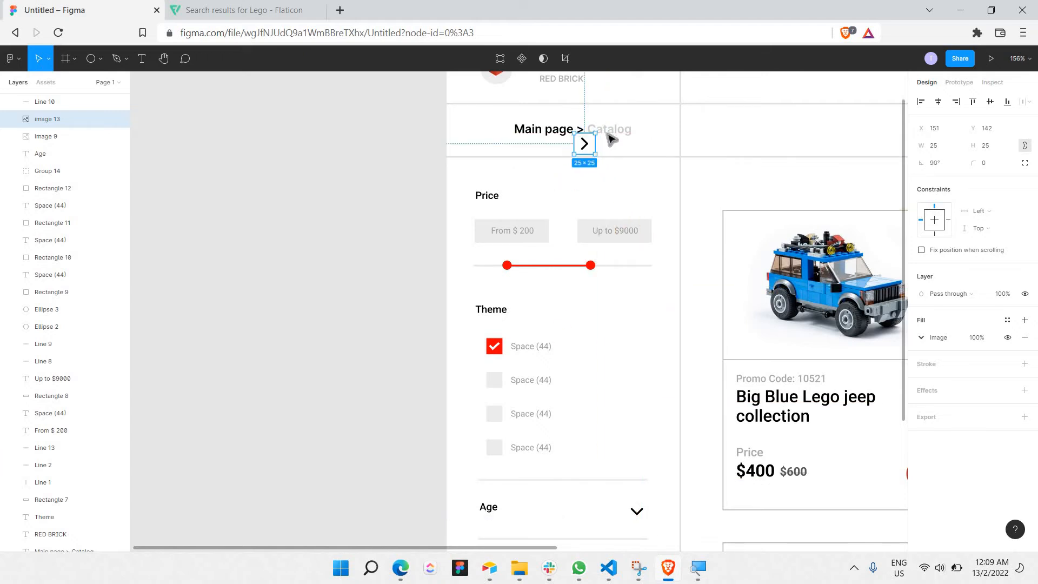
Delete the ">" character between Main page and Catalog in the breadcrumb text
scroll(603, 175, "up", 5)
scroll(557, 216, "up", 2)
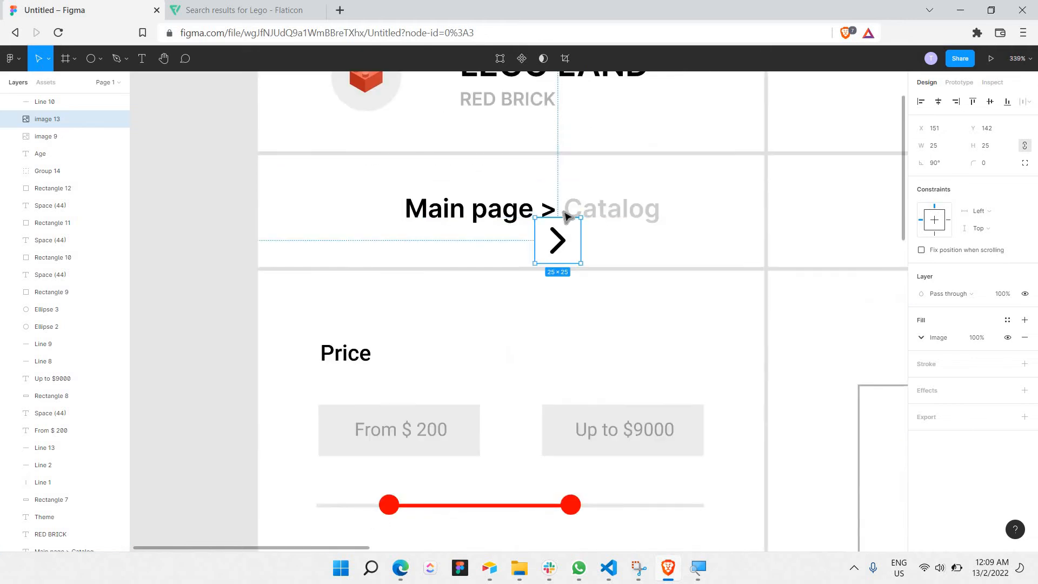
double_click(558, 211)
left_click(558, 211)
key("BackSpace")
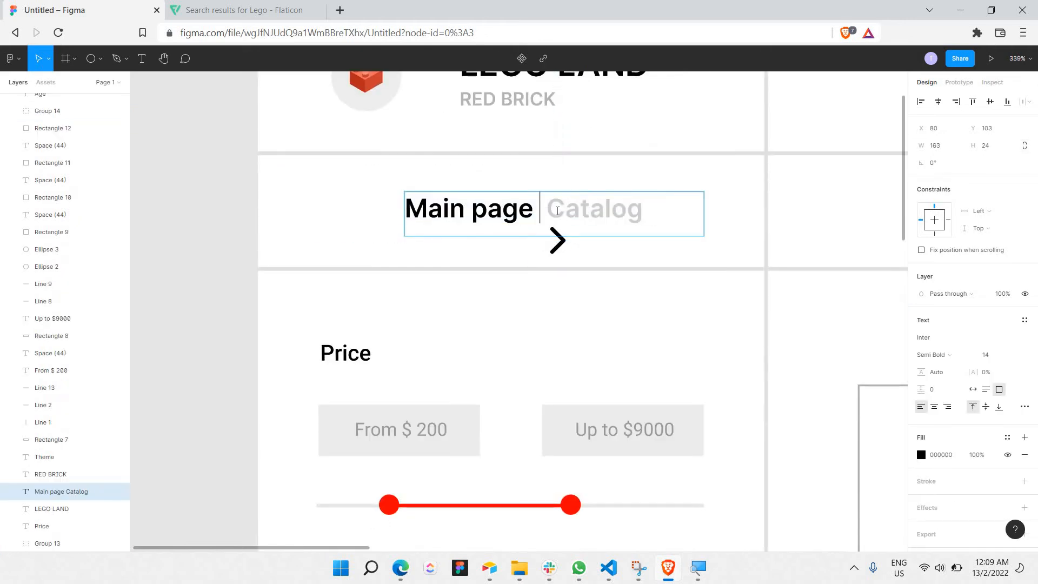
Shrink the breadcrumb's chevron image to fit the text size and widen the gap before Catalog with extra spaces
left_click(557, 240)
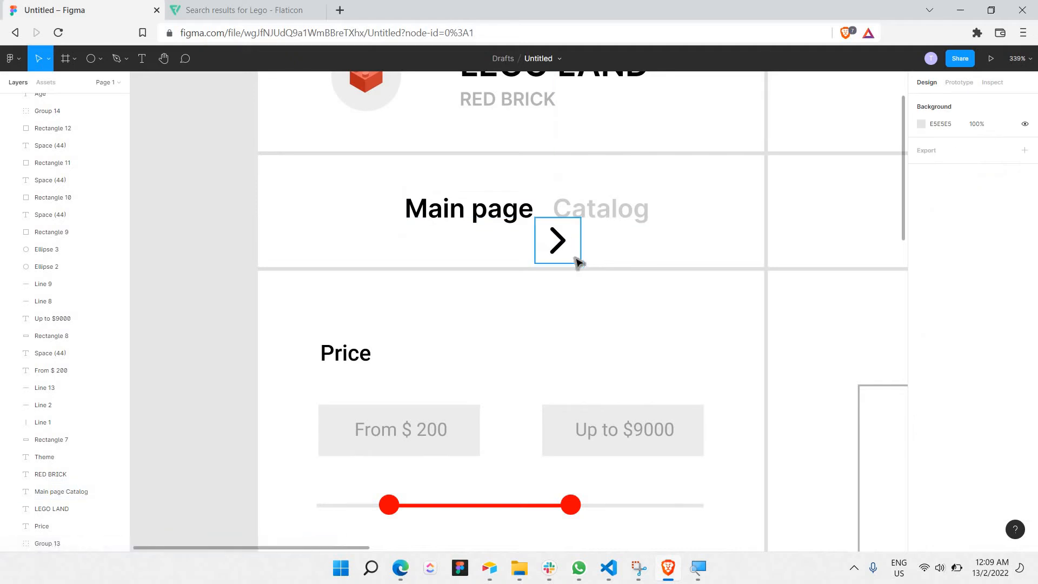
left_click_drag(566, 252, 550, 231)
left_click(561, 211)
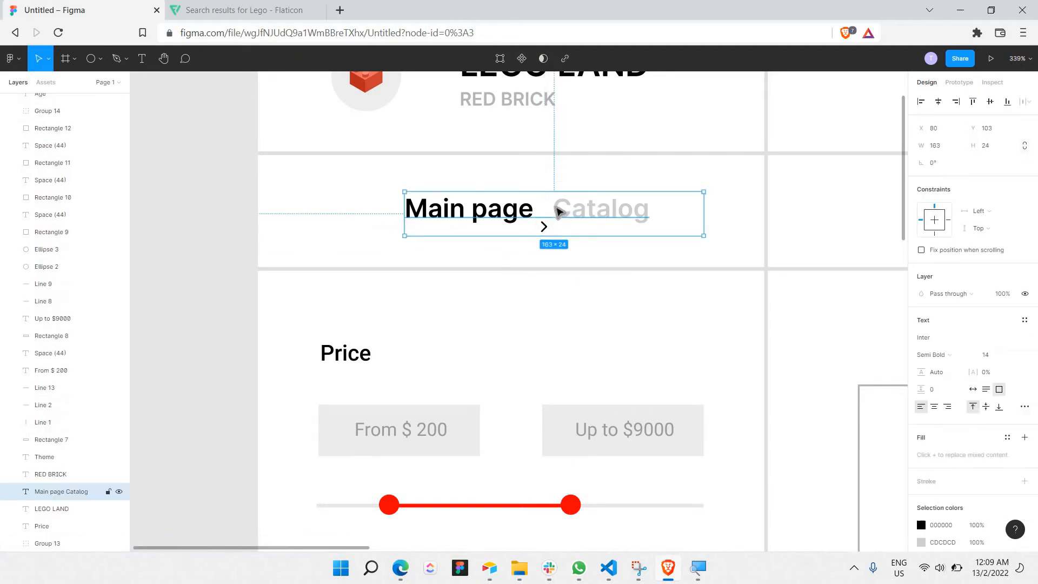
double_click(558, 209)
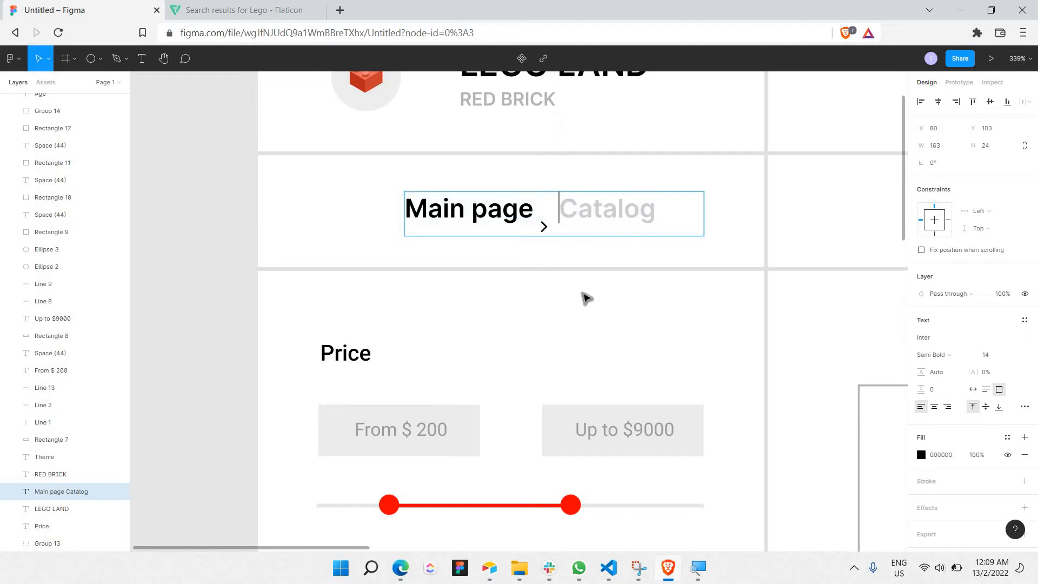
Place the arrow icon between "Main page" and "Catalog" in the breadcrumb and add a space before "Catalog"
left_click(545, 233)
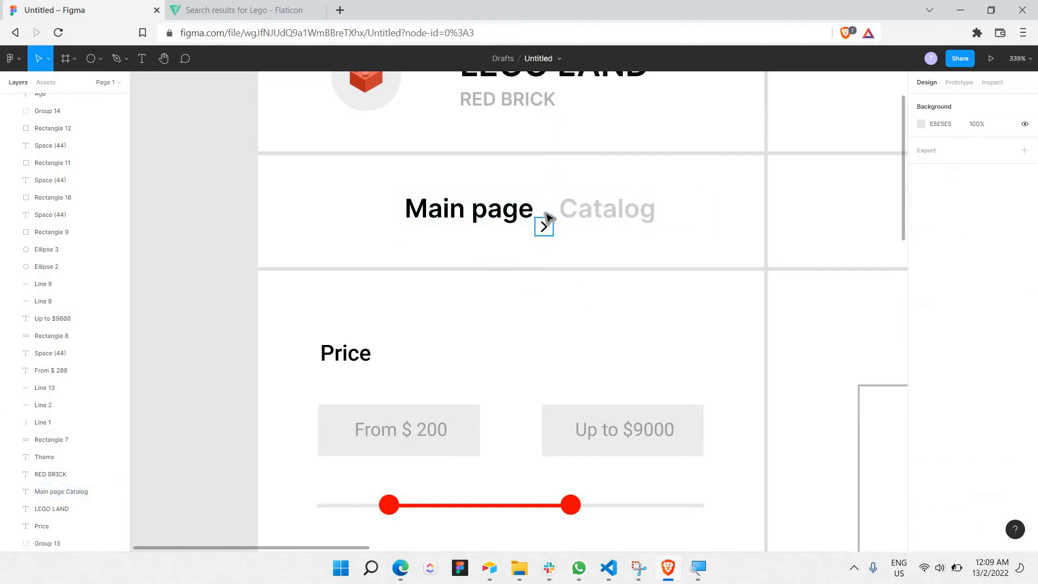
left_click_drag(548, 217, 547, 218)
double_click(564, 212)
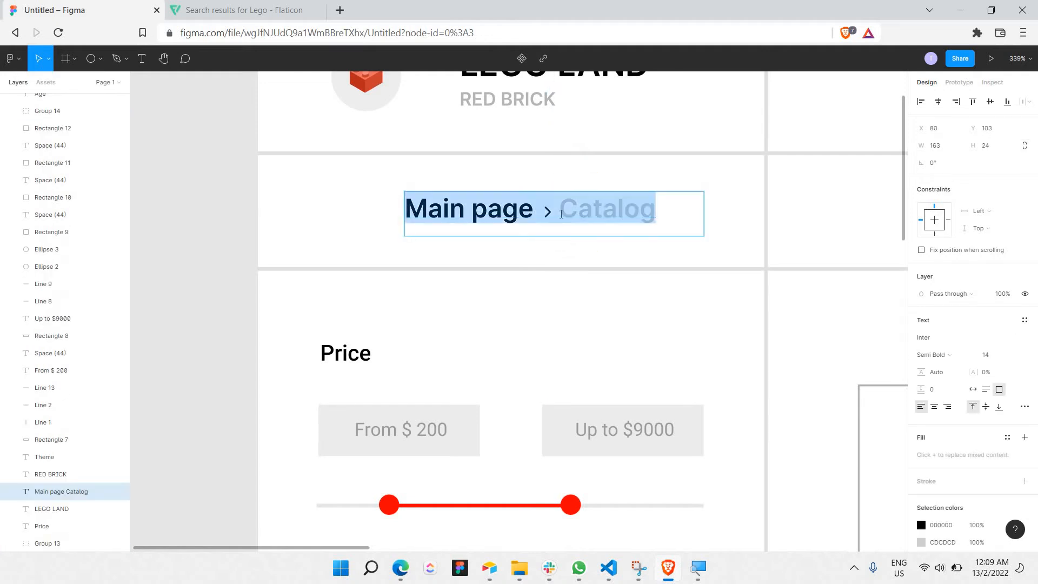
left_click(560, 212)
key("Escape")
key("Escape")
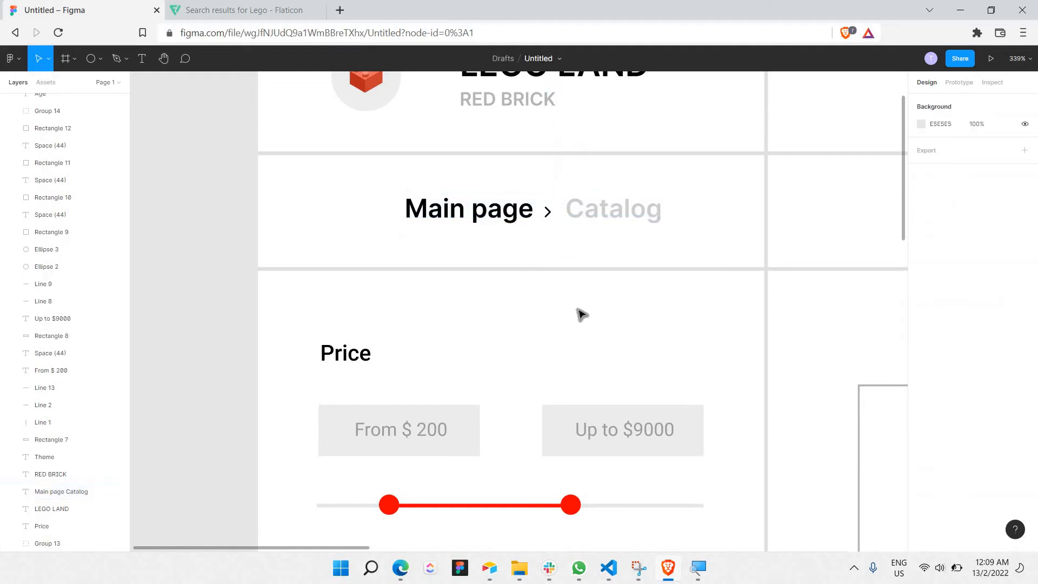
Nudge the breadcrumb arrow icon to centre it between "Main page" and "Catalog"
left_click(550, 214)
key("Up")
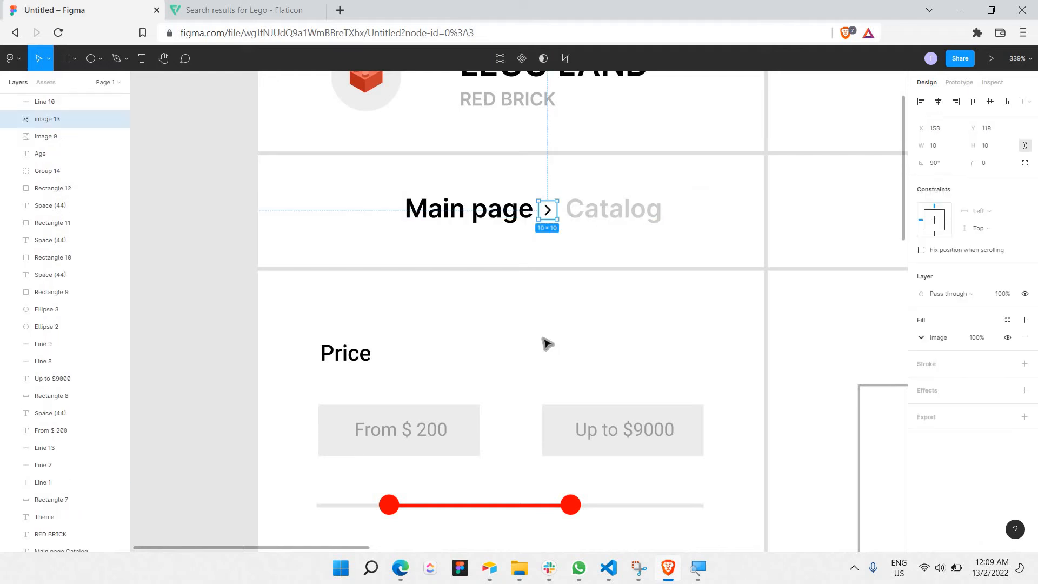
left_click(151, 229)
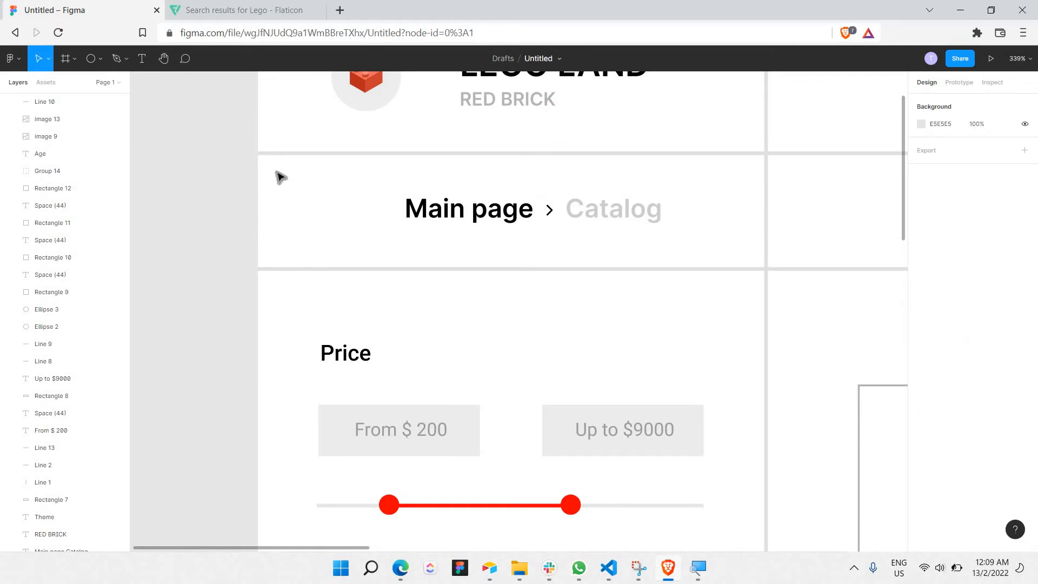
Switch to Flaticon and search for "home" icons
left_click(272, 7)
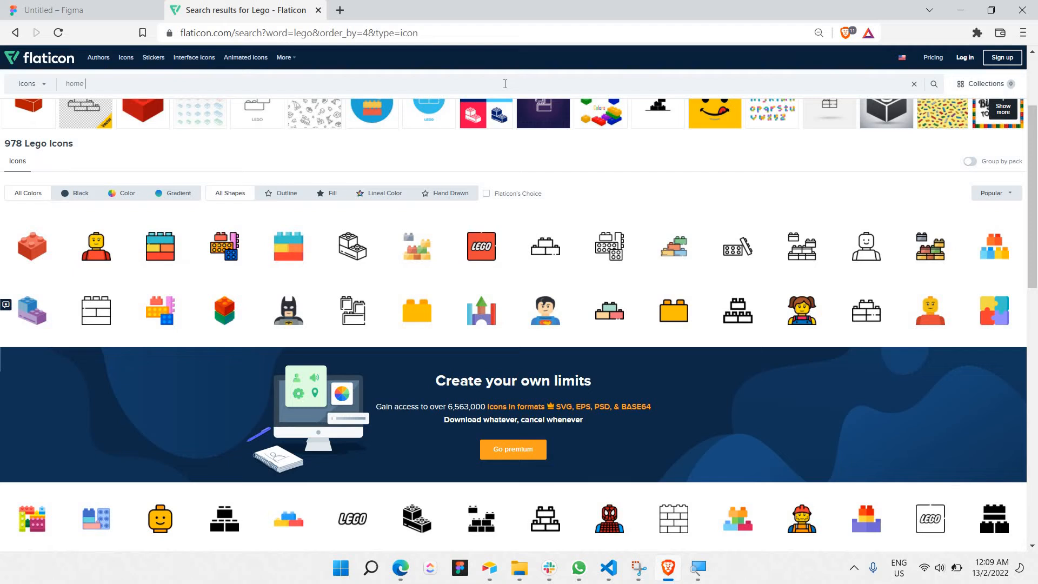
left_click(505, 84)
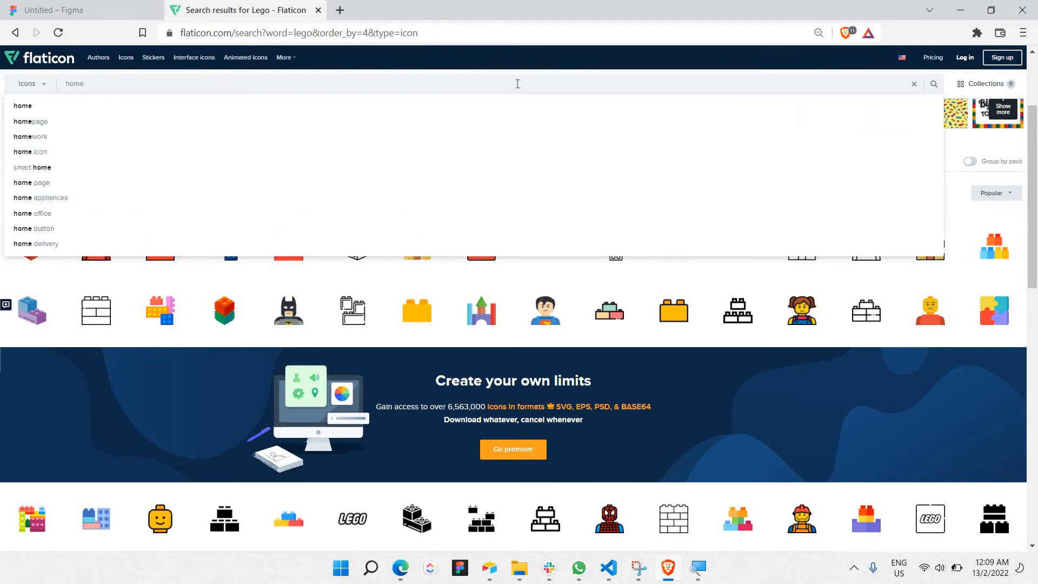
key("Return")
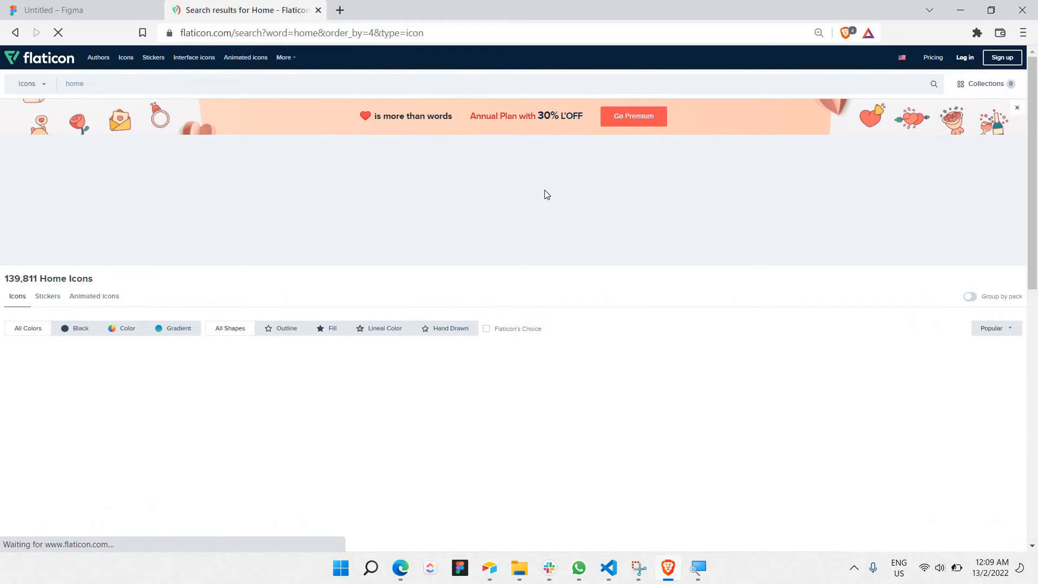
Open the black outlined house icon with a door from the home results and copy its image
scroll(545, 191, "down", 1)
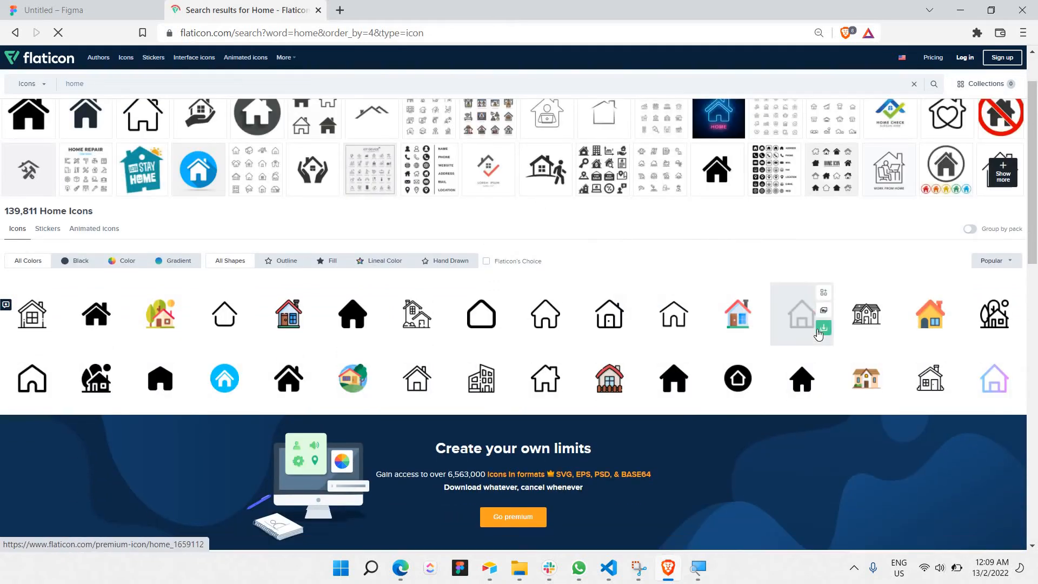
left_click(819, 334)
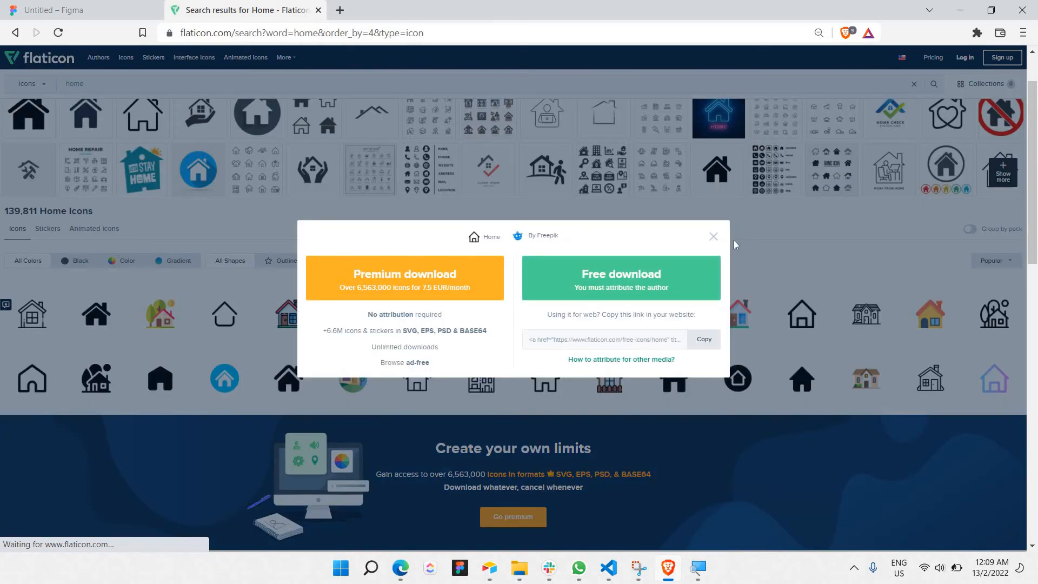
left_click(785, 306)
left_click(799, 308)
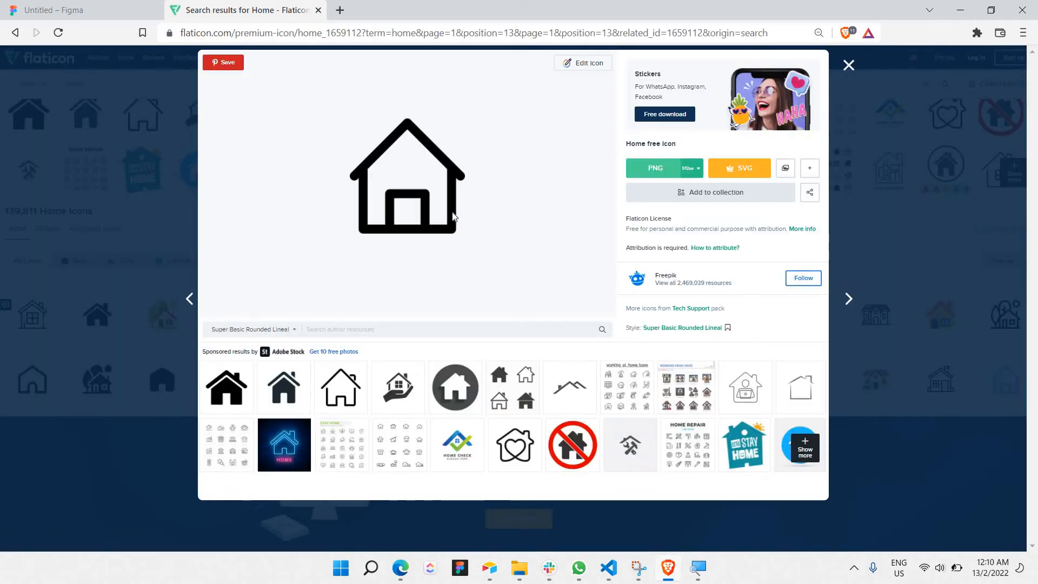
right_click(453, 212)
left_click(500, 253)
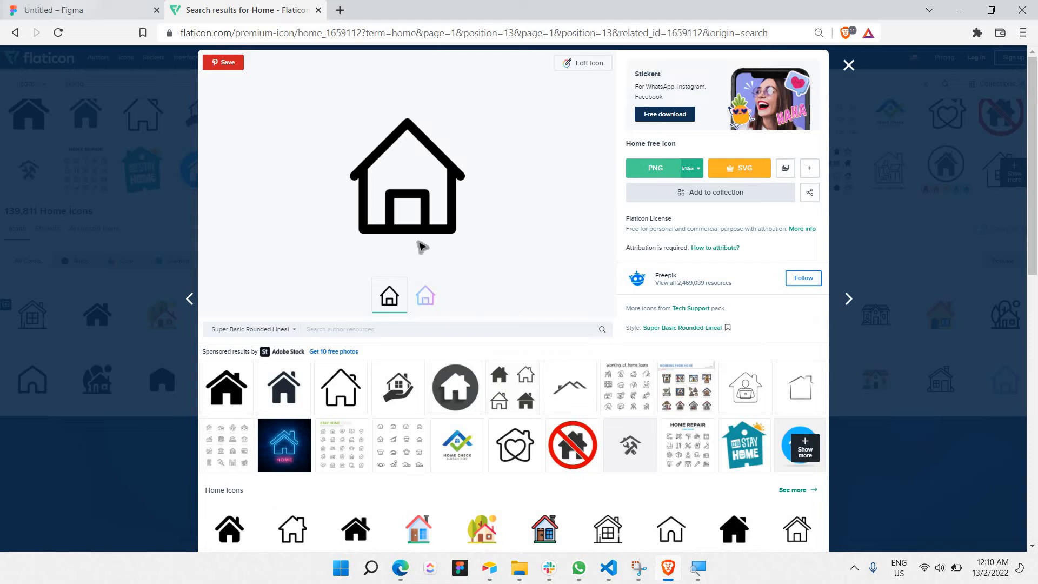
Switch back to Figma, paste the house icon into the design and set its width to 25
key("ctrl+shift+Tab")
key("ctrl+v")
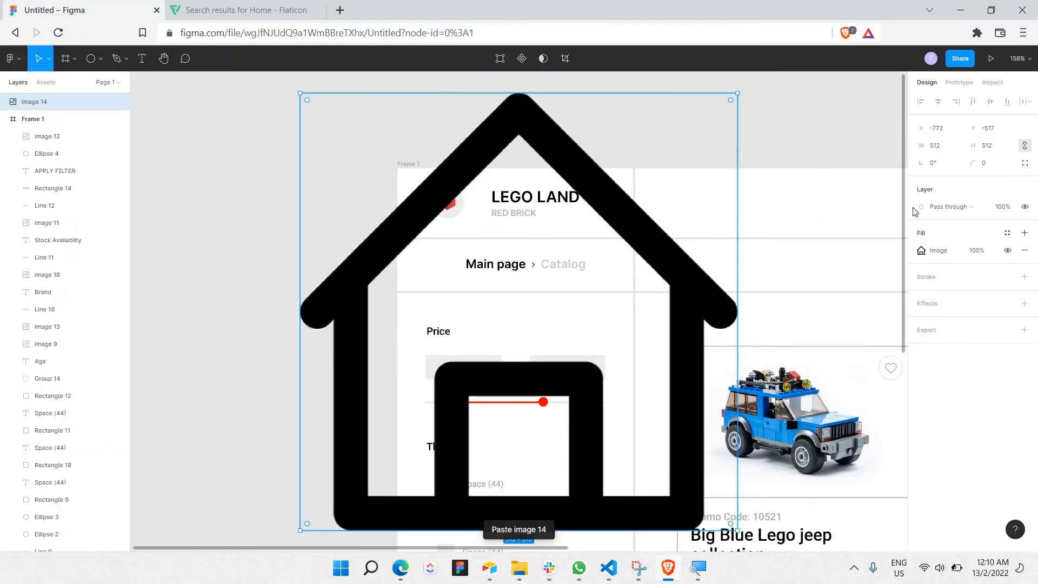
left_click(950, 150)
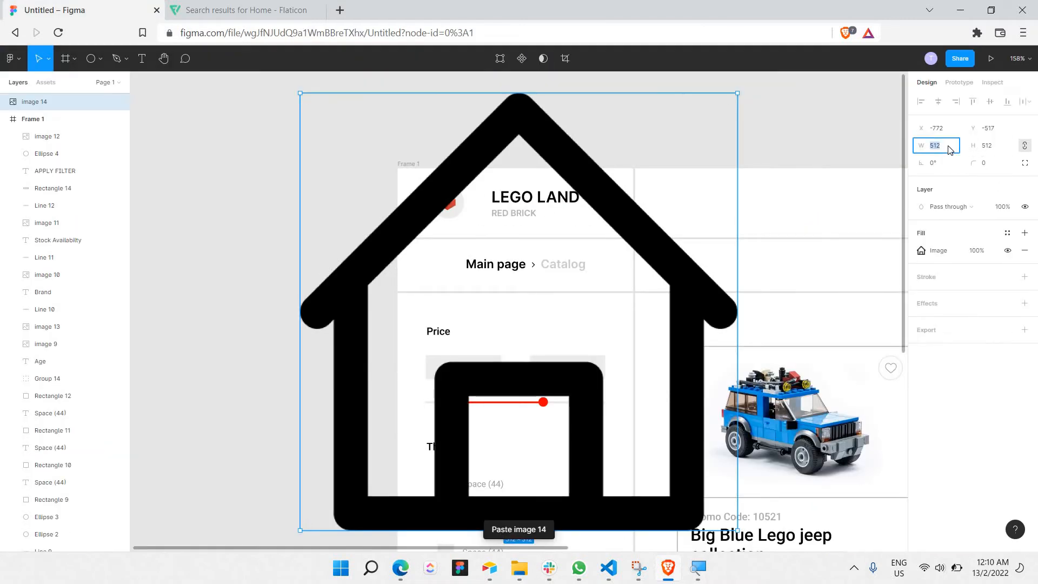
type("25")
key("Return")
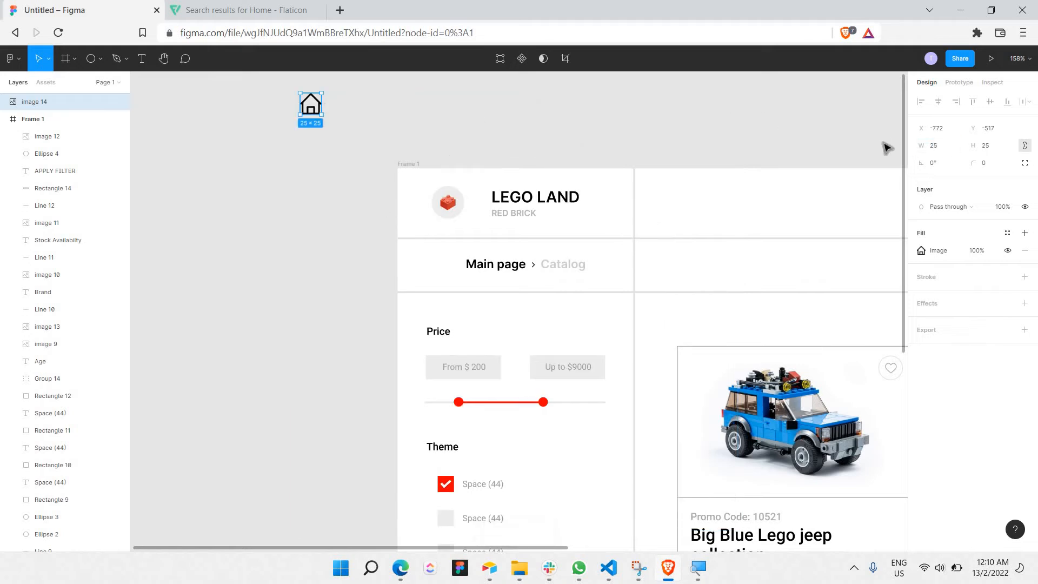
Move the house icon into the breadcrumb row before "Main page" and set its width to 18
left_click_drag(311, 104, 441, 260)
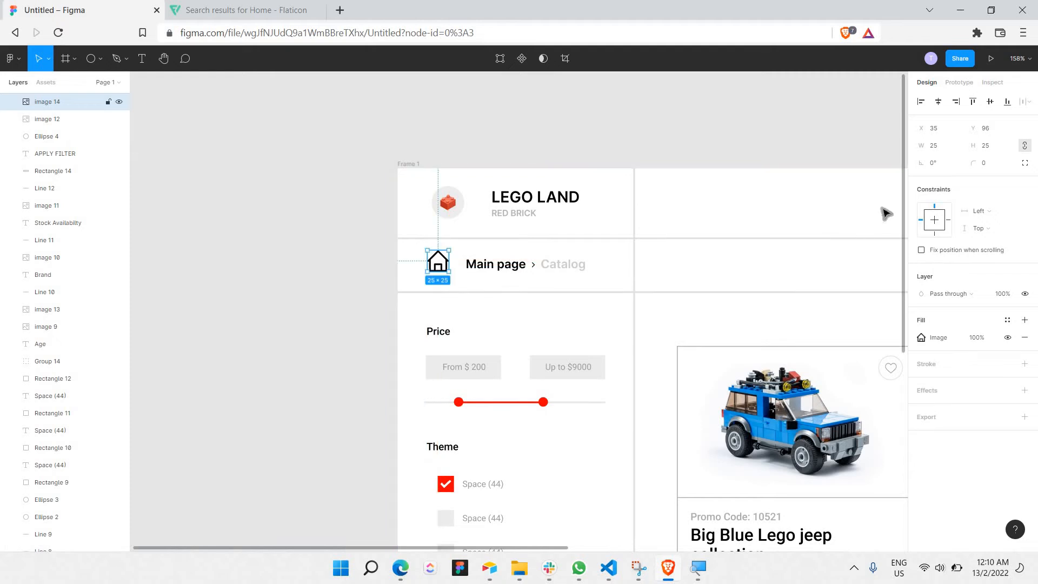
left_click(952, 151)
type("18")
key("Return")
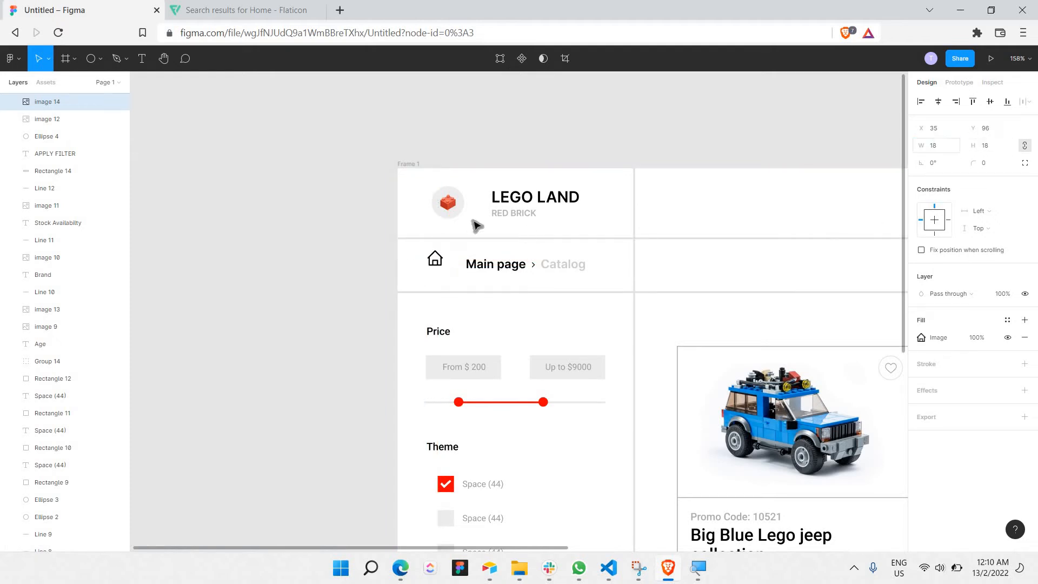
Align the house icon with the "Main page" text in the breadcrumb row, at X 47, Y 103
scroll(470, 230, "up", 5)
mouse_move(406, 311)
left_mouse_down()
mouse_move(424, 313)
mouse_move(418, 306)
left_mouse_up()
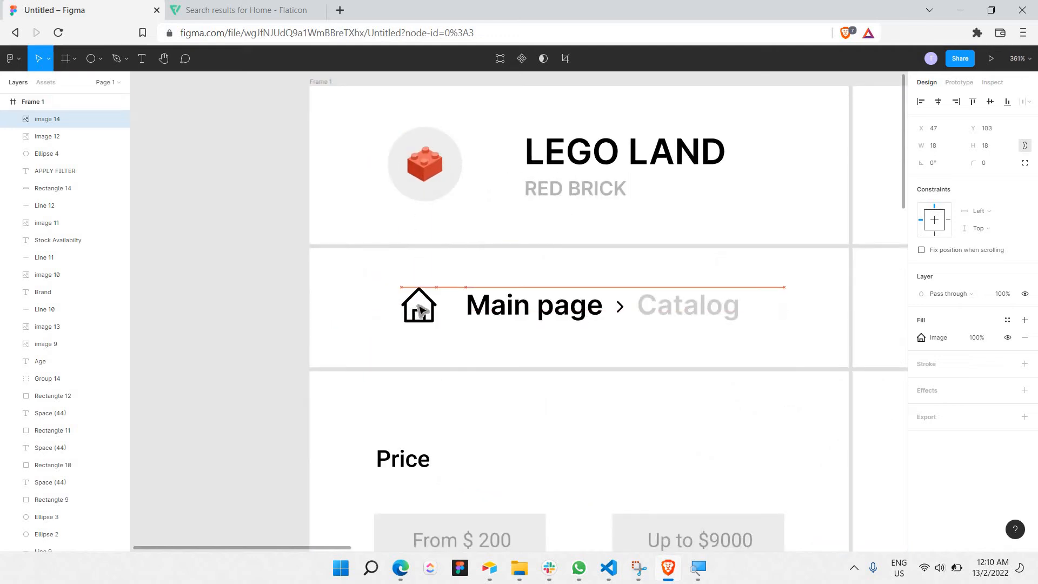
left_click(227, 297)
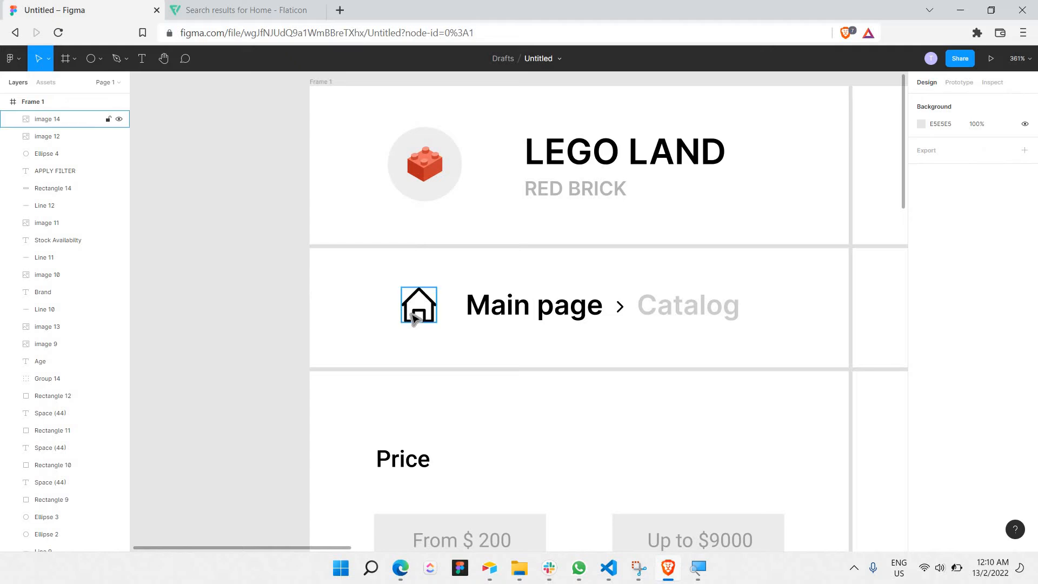
left_click(414, 319)
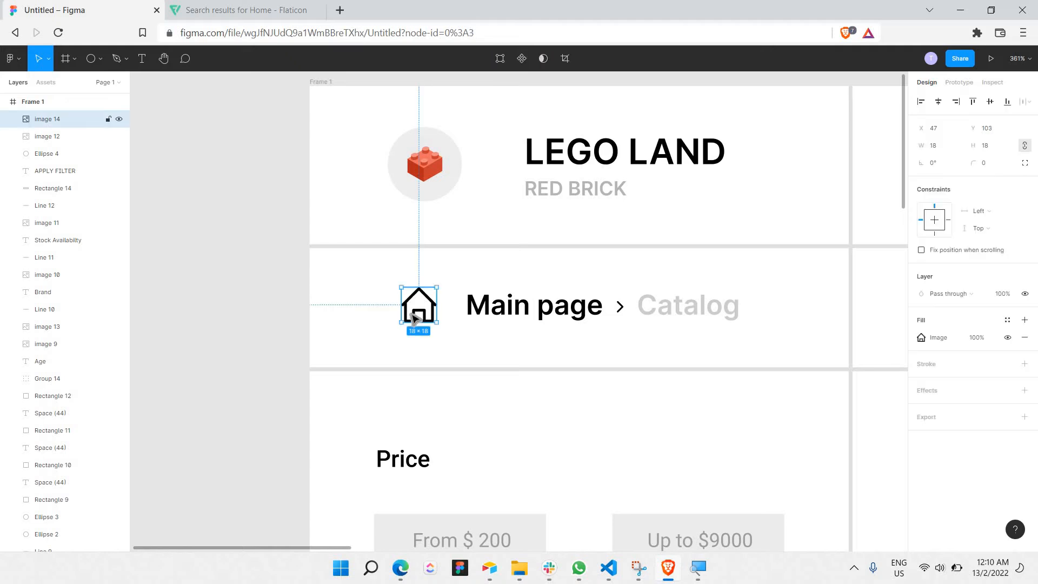
left_click(216, 298)
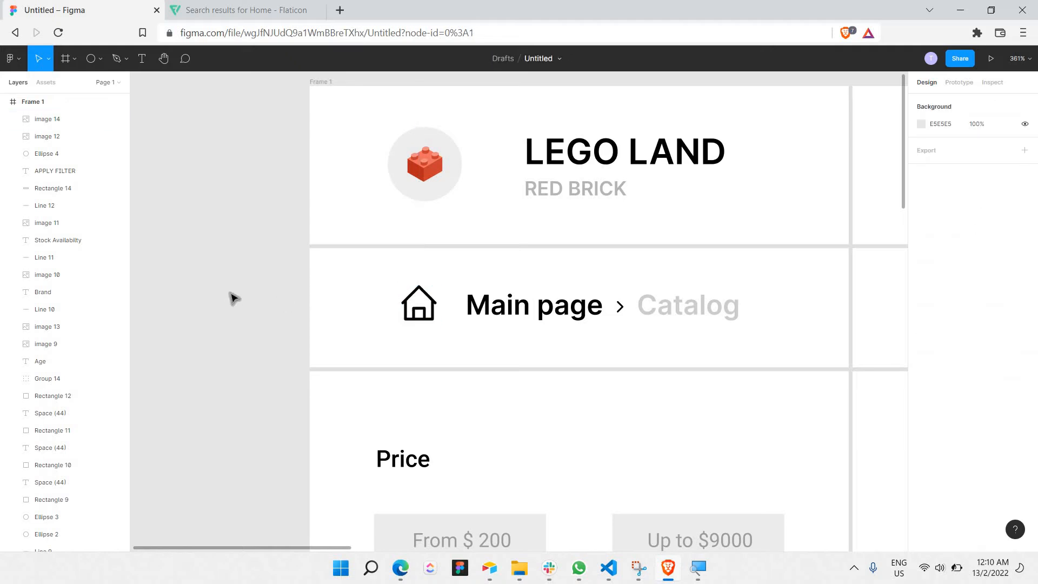
Review the page layout across the header, filter sidebar and product cards
scroll(683, 352, "down", 8)
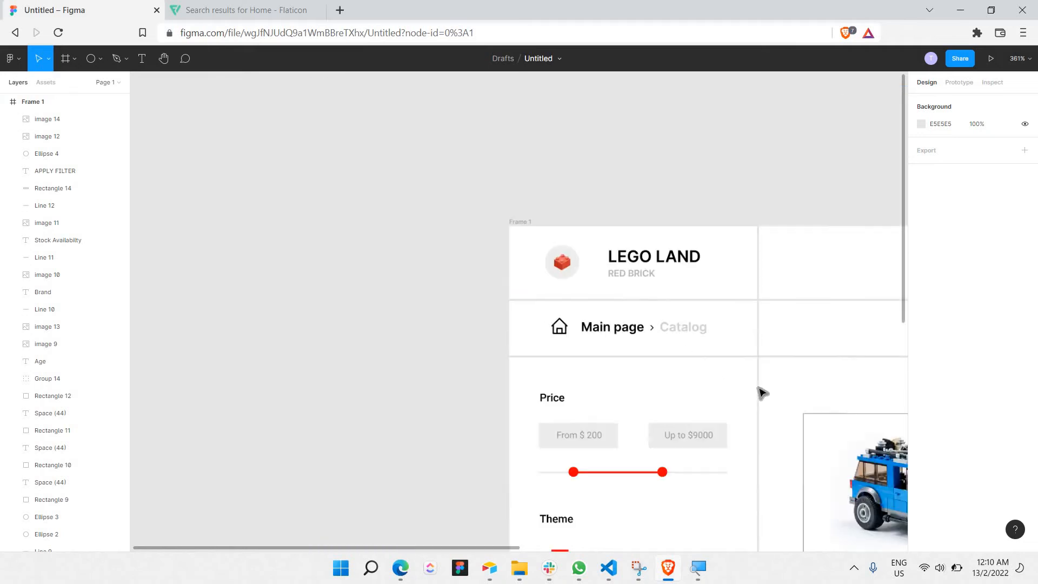
scroll(638, 346, "down", 5)
scroll(638, 346, "up", 3)
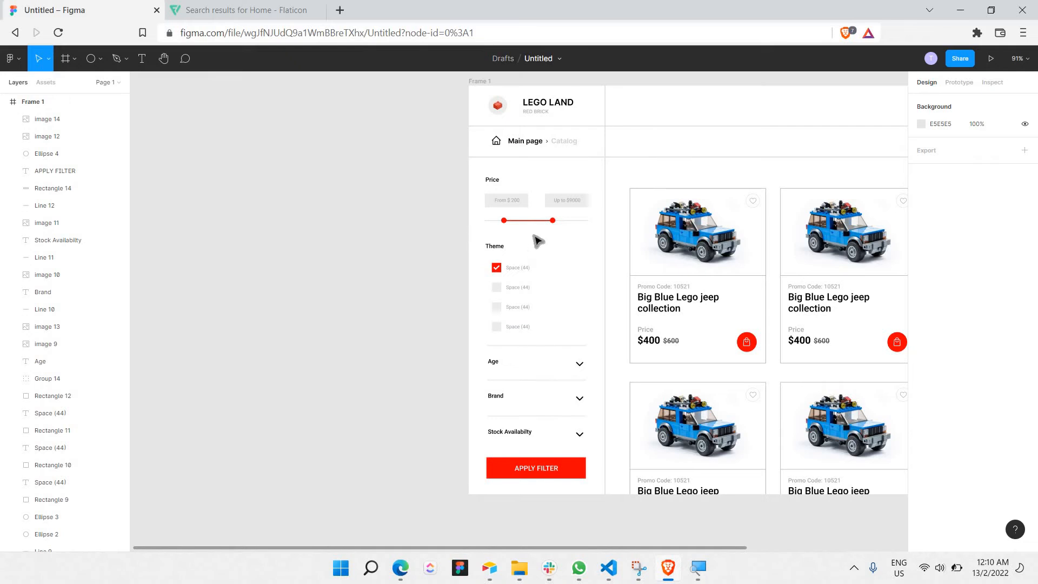
scroll(537, 238, "right", 6)
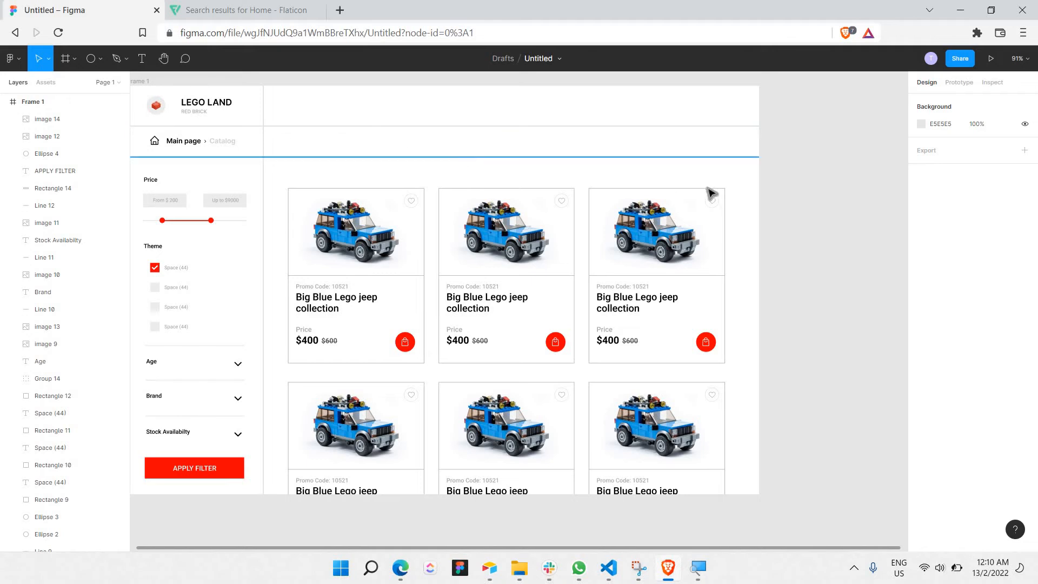
scroll(815, 187, "left", 2)
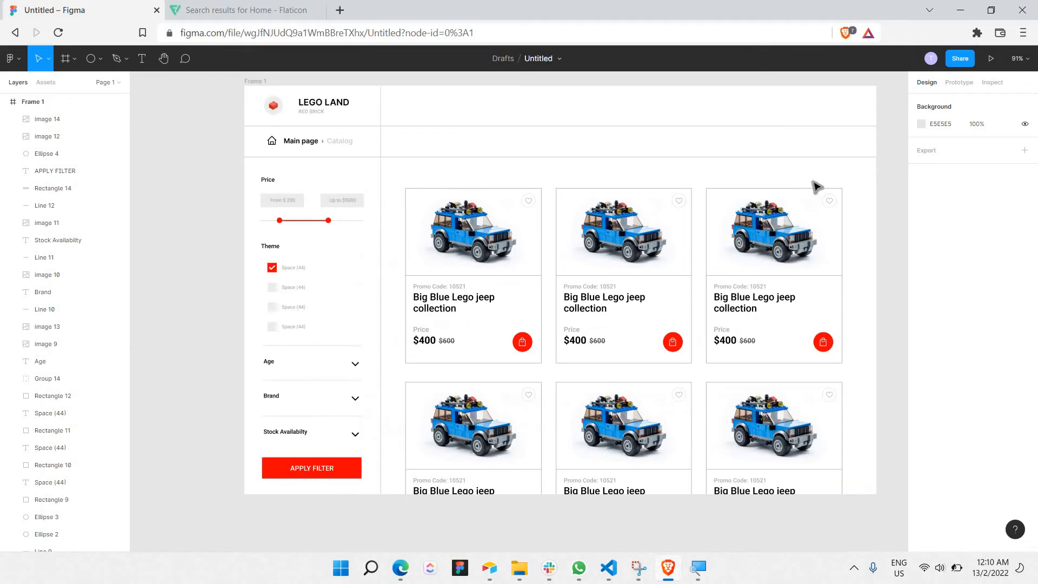
scroll(815, 186, "right", 1)
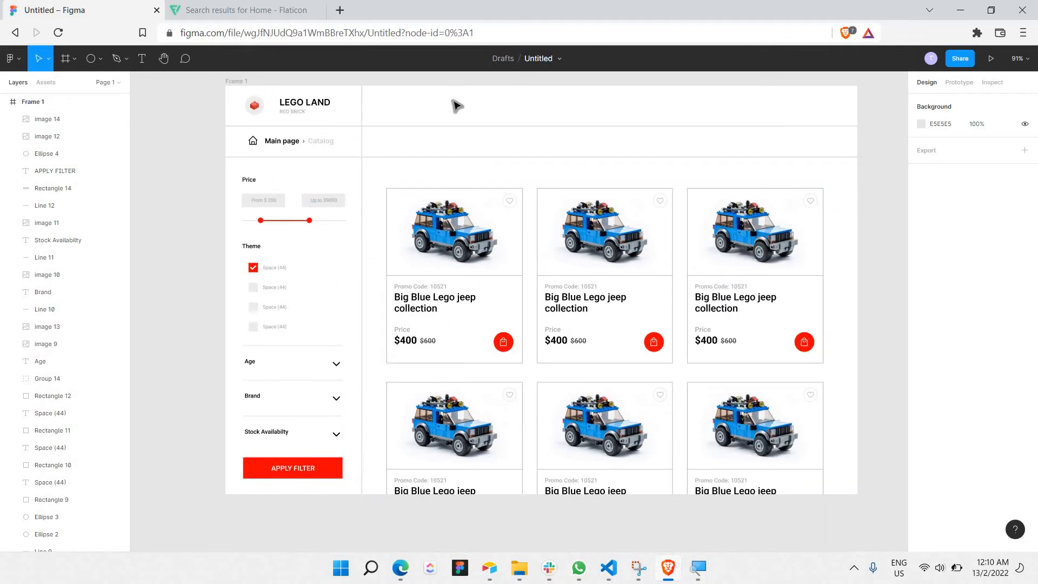
Duplicate the vertical sidebar divider and place the copy along the first product card's right edge, at X 604
scroll(413, 269, "up", 3)
scroll(352, 248, "up", 3)
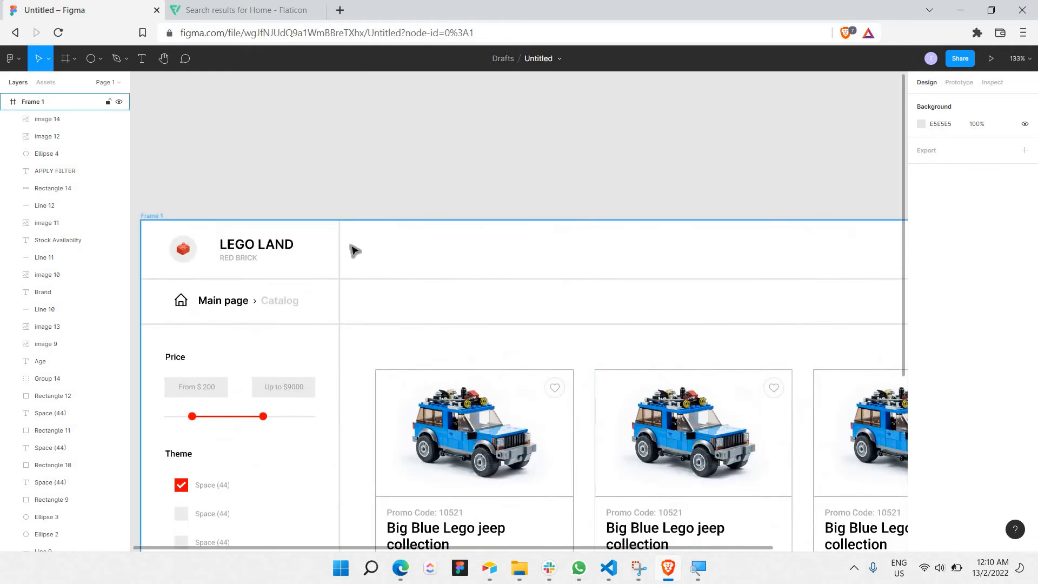
left_click(340, 249)
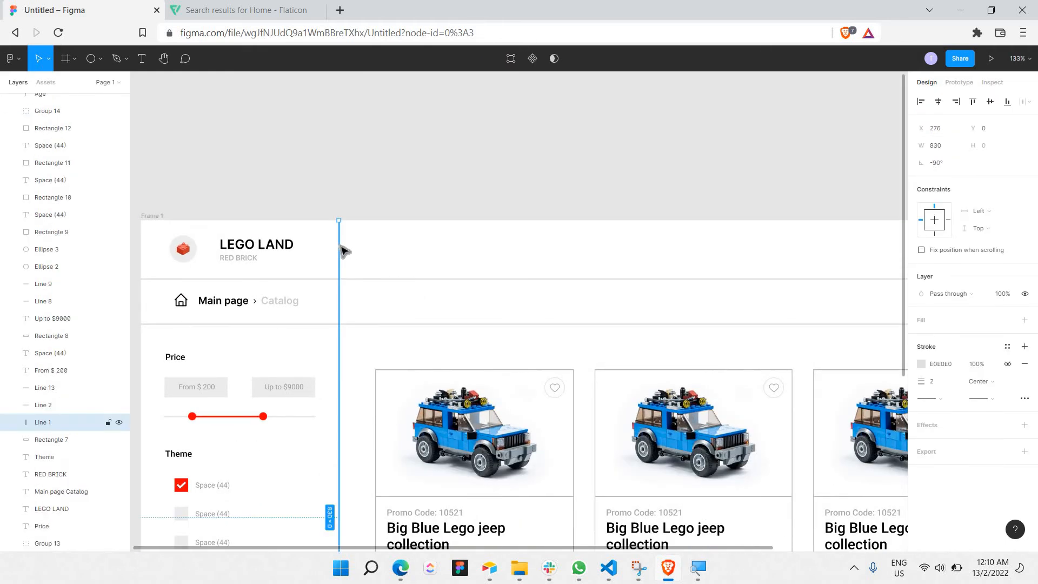
key("ctrl+c")
key("ctrl+v")
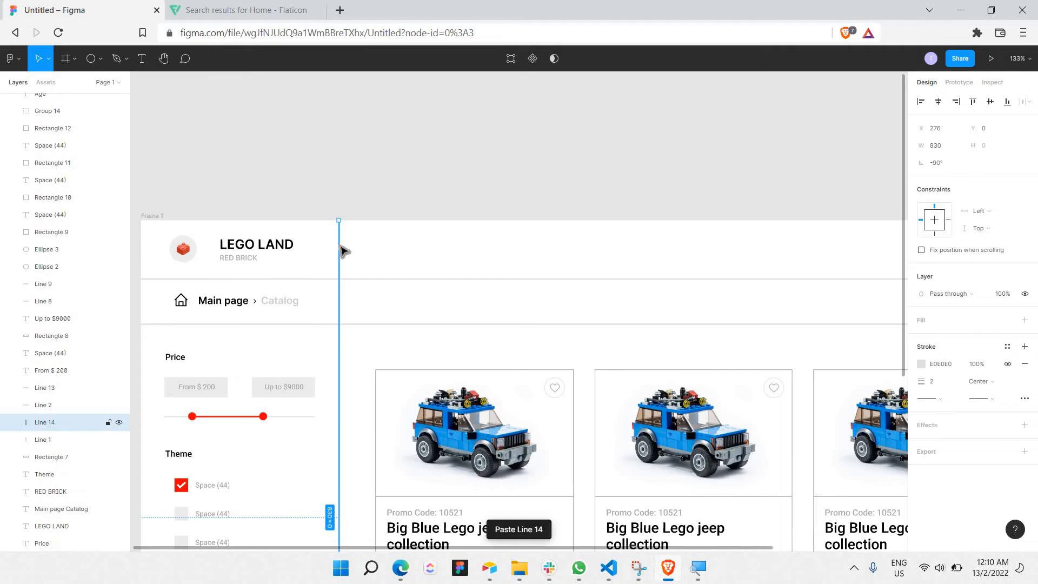
left_click_drag(342, 250, 613, 300)
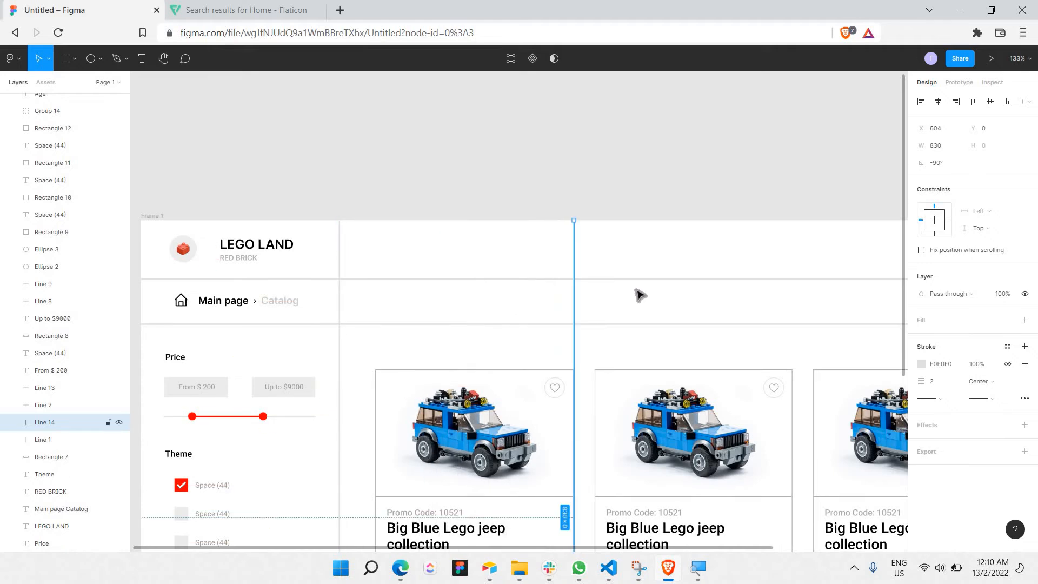
Shorten the copied vertical divider to a length of 146 so it ends at the lower header line
scroll(633, 346, "down", 5)
scroll(601, 413, "down", 5)
left_click_drag(602, 357, 621, 135)
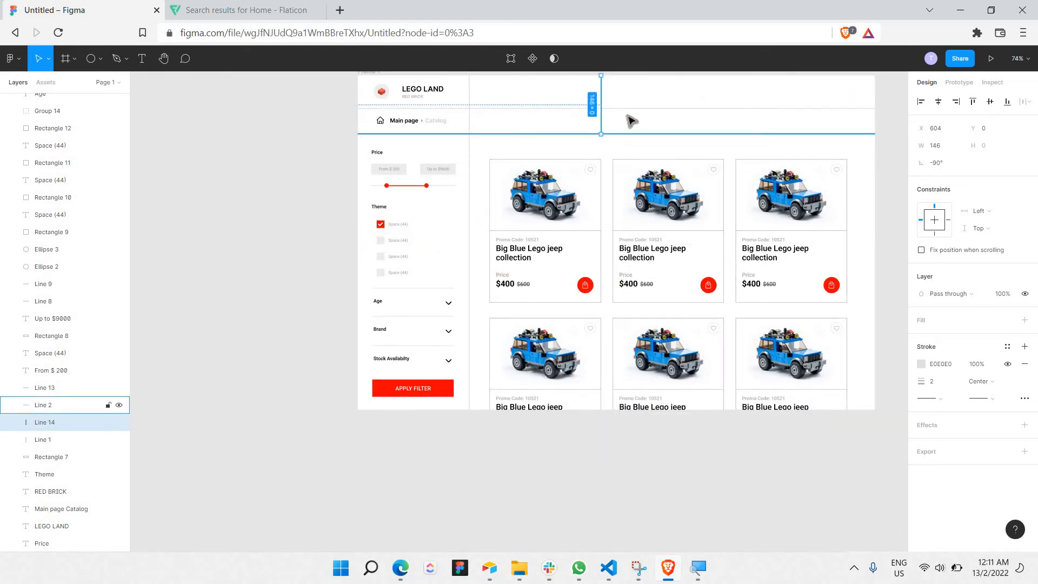
left_click(627, 115)
Duplicate the short header divider and place the copy in line with the second product card's right edge, at X 909
scroll(627, 115, "up", 5)
scroll(608, 136, "up", 2)
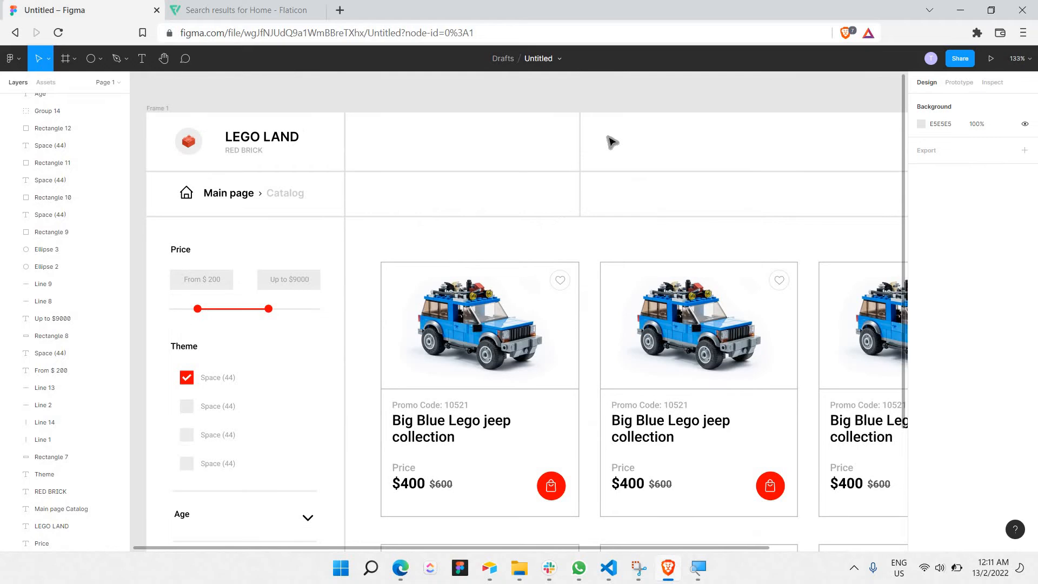
scroll(611, 142, "right", 4)
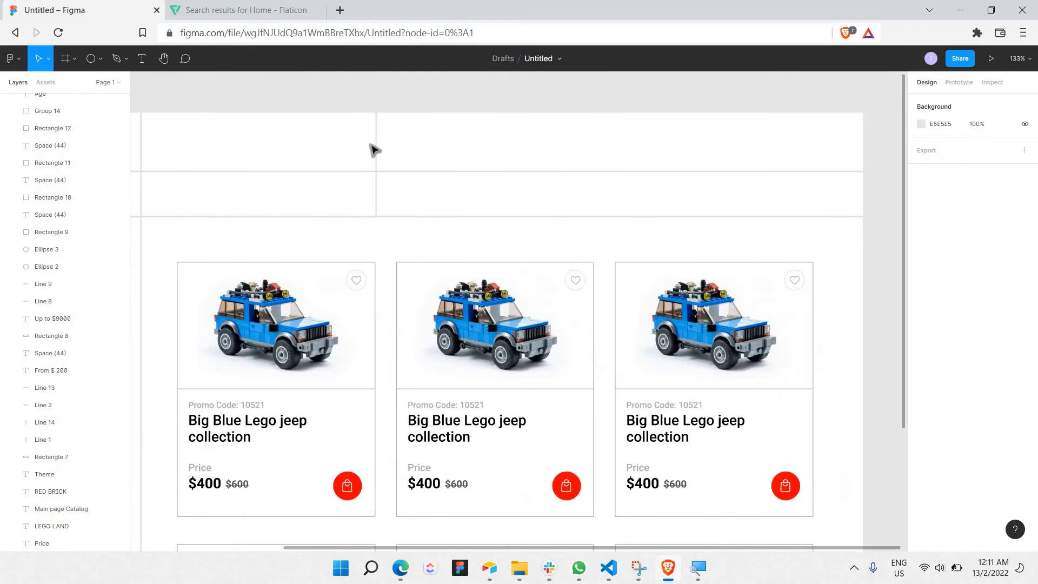
left_click(378, 156)
key("ctrl+c")
key("ctrl+v")
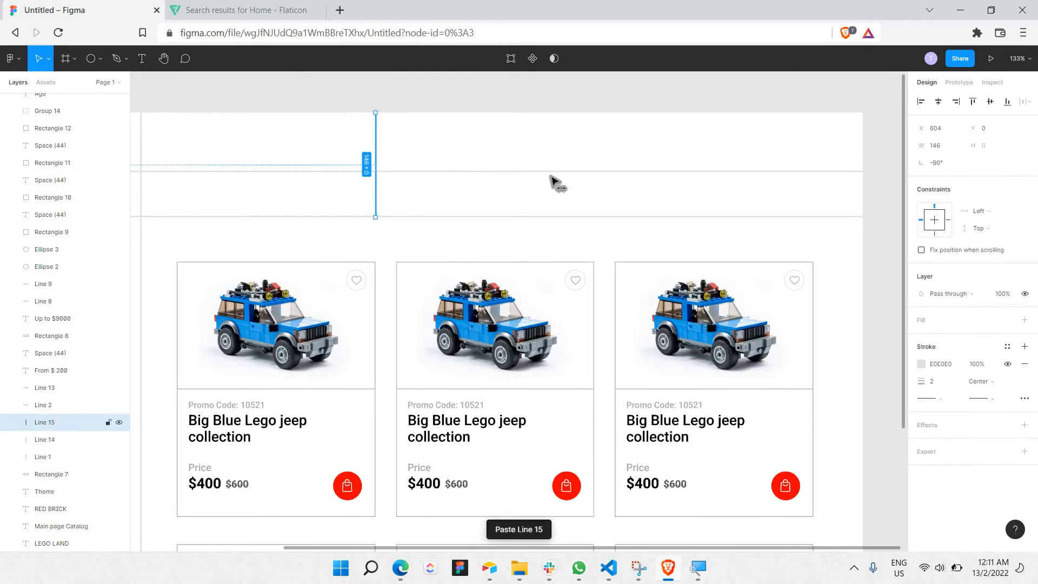
left_click_drag(586, 186, 607, 170)
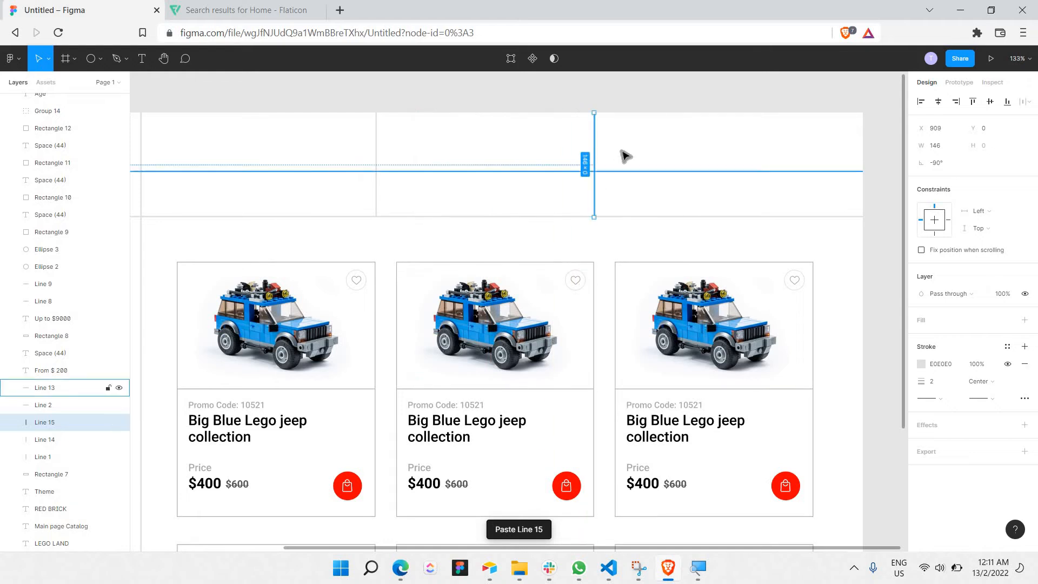
Add two short vertical dividers ending at the upper header line, splitting the header sections above the first and second product cards
left_click(626, 156)
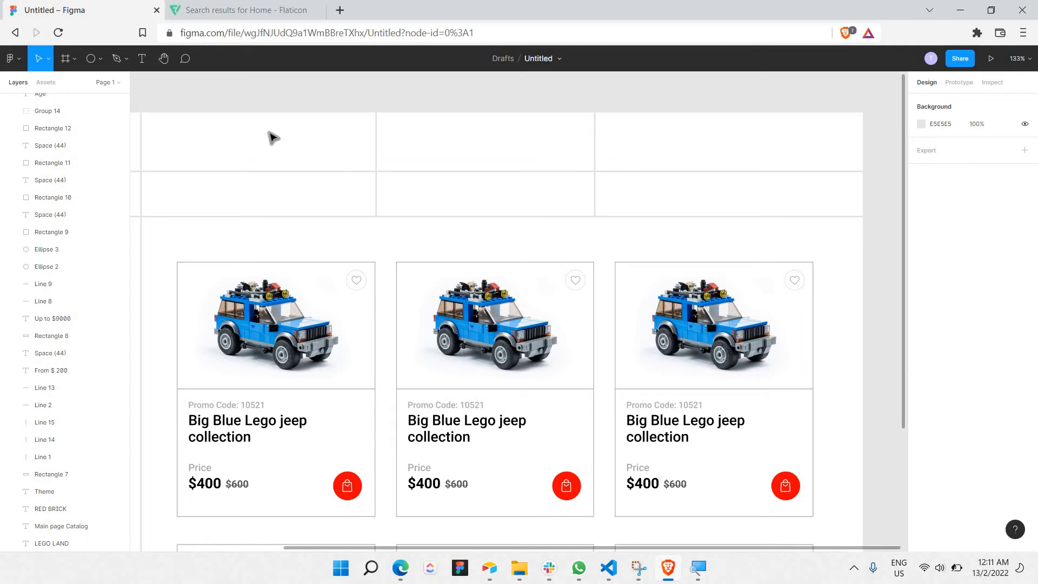
scroll(273, 137, "left", 2)
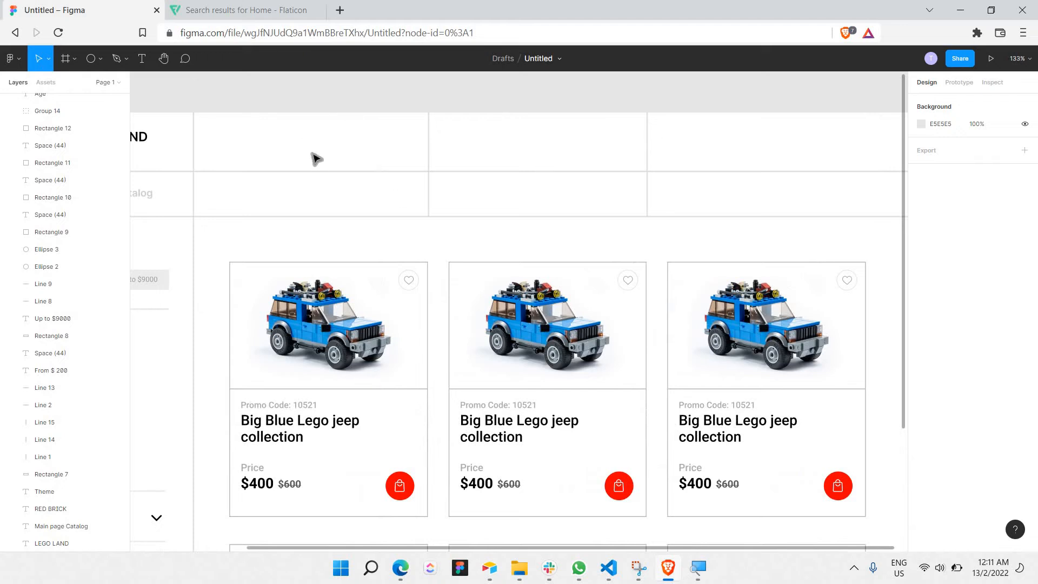
left_click(429, 147)
key("ctrl+v")
left_click_drag(433, 150, 529, 199)
key("ctrl+v")
key("Escape")
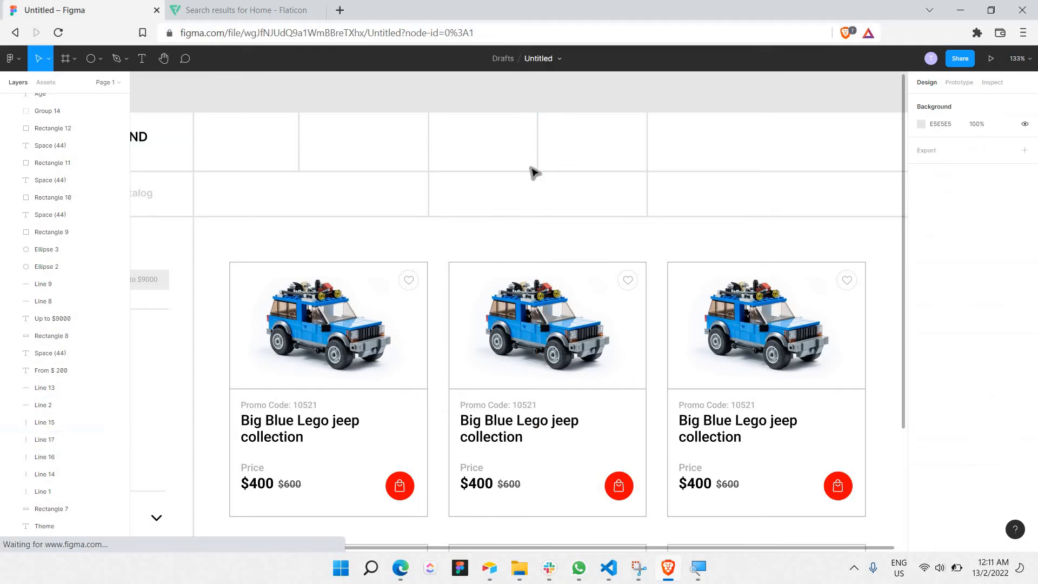
Duplicate the short upper-row divider with length 83 and place the copy in the last header section, at X 1081
left_click(539, 139)
key("ctrl+v")
left_click_drag(538, 136, 650, 170)
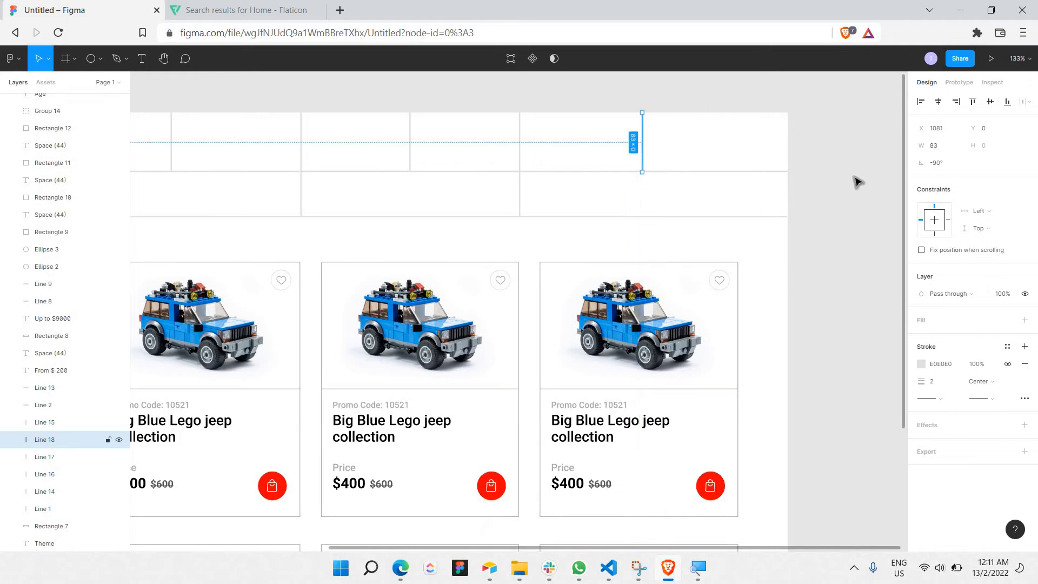
left_click(857, 182)
scroll(593, 167, "left", 3)
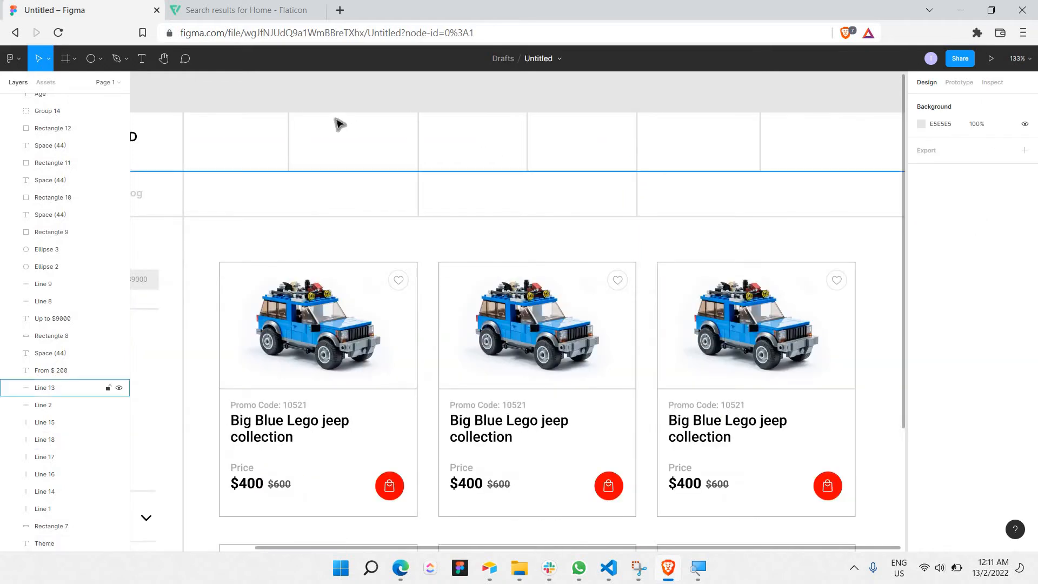
Create a text box about 77 × 31 in the first empty upper header cell, reading "Toys"
left_click(138, 59)
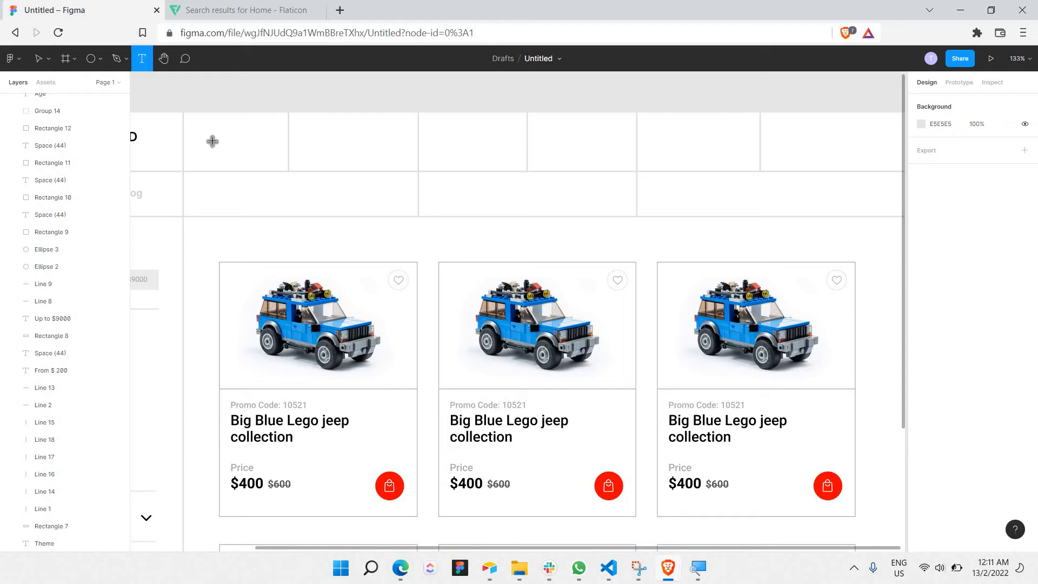
left_click_drag(202, 128, 259, 151)
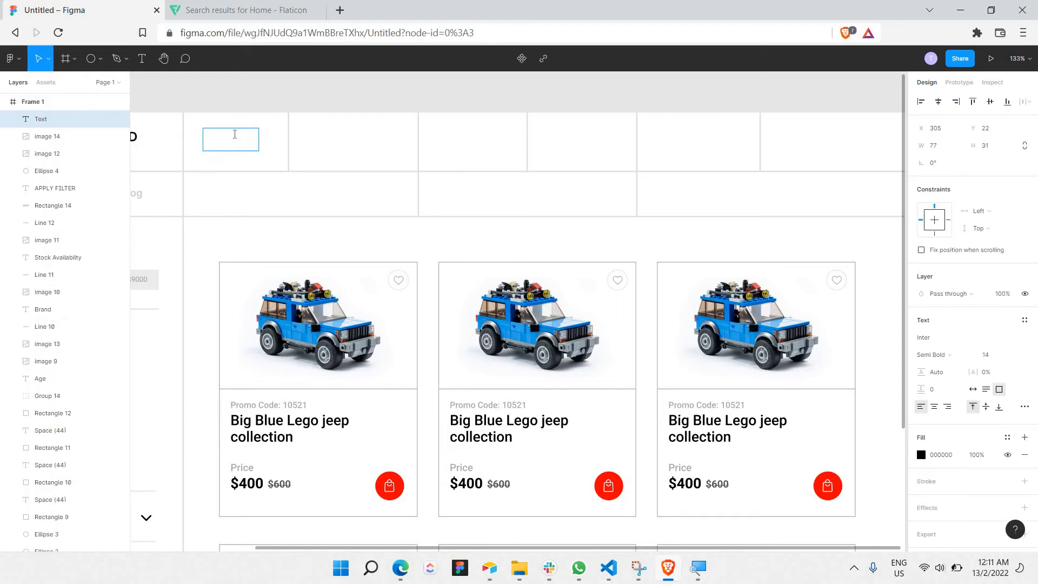
type("Toys")
key("ctrl+a")
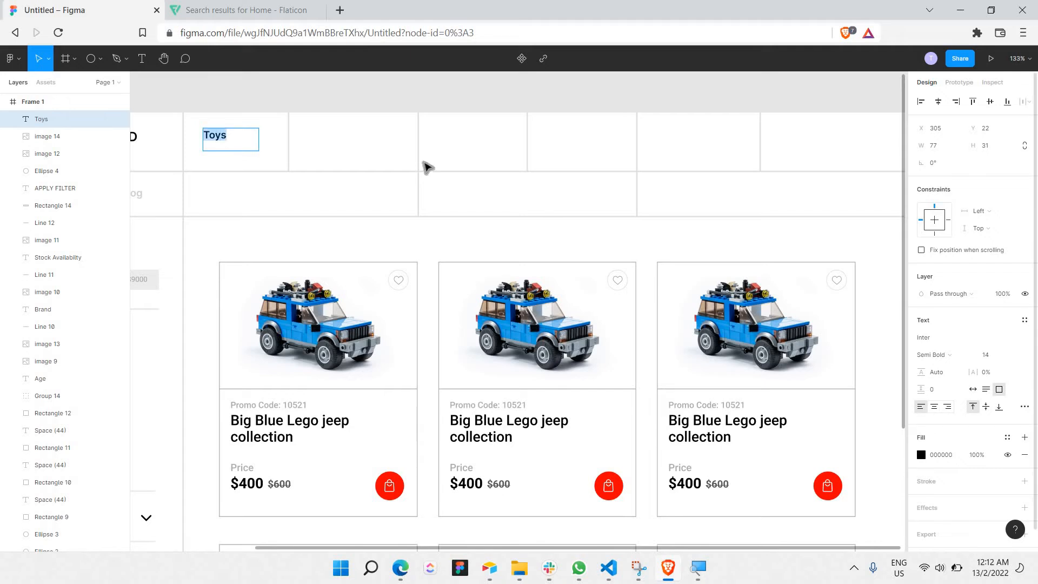
Center-align the Toys text, reduce its box height to 24 and position it in its cell at X 310, Y 34
left_click(263, 133)
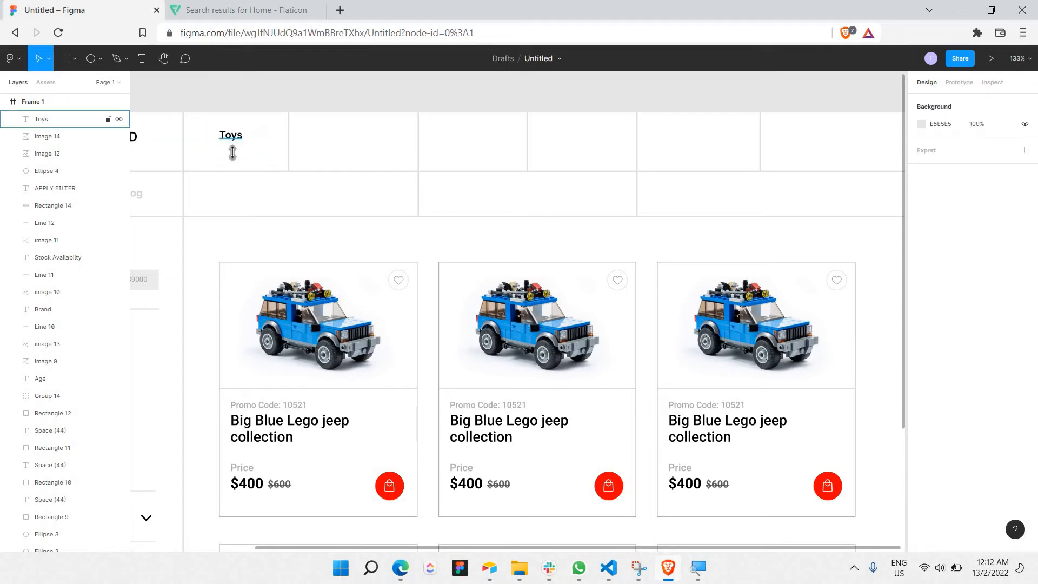
left_click(231, 136)
mouse_move(244, 150)
left_mouse_down()
mouse_move(259, 146)
mouse_move(248, 148)
mouse_move(245, 133)
left_mouse_up()
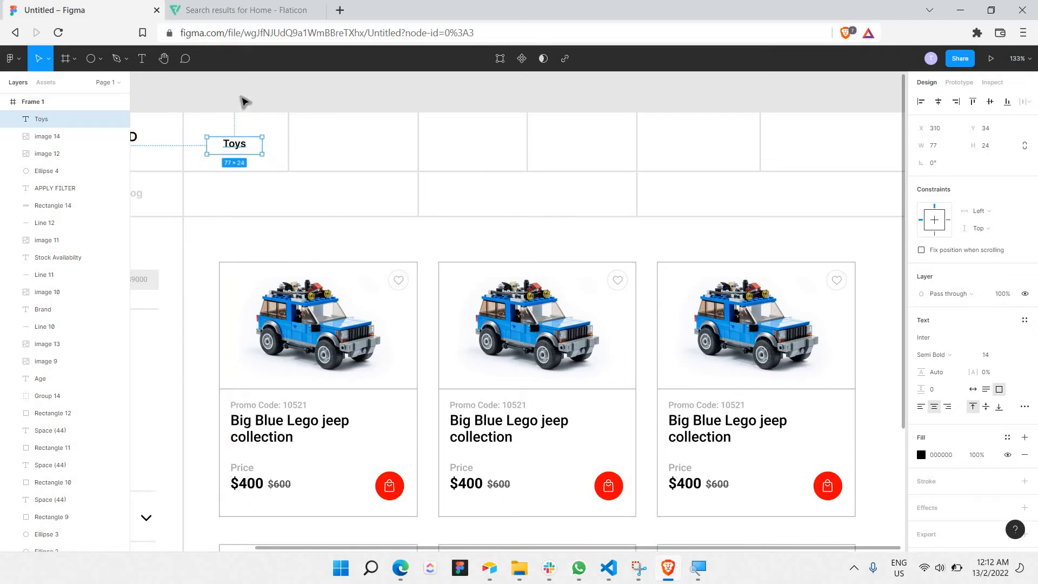
Duplicate the Toys label into the second navigation cell at X 475 and change its text to "Catalog"
left_click(243, 108)
key("ctrl+v")
left_click_drag(232, 145, 346, 145)
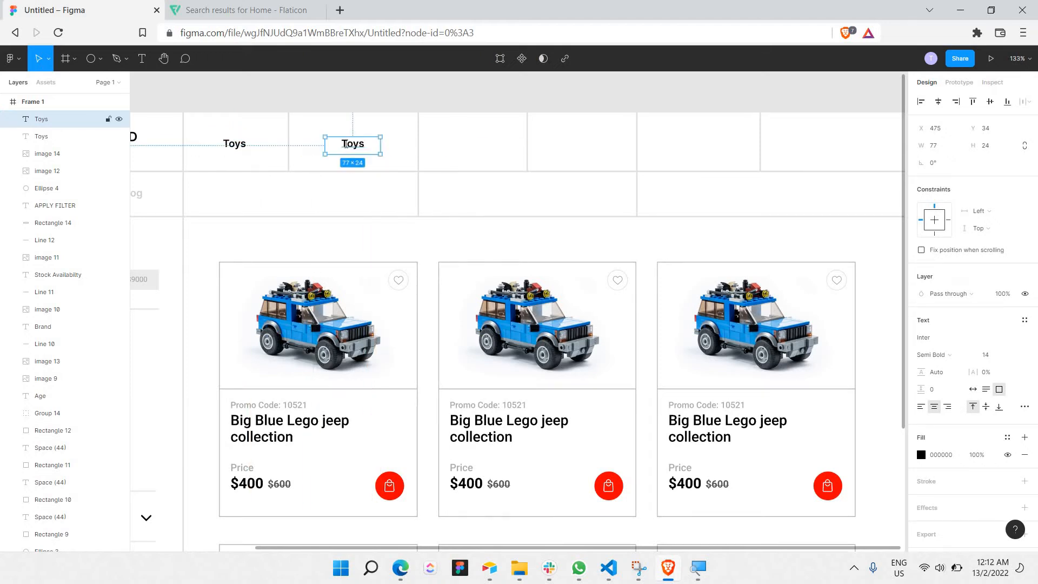
double_click(347, 144)
type("Cata")
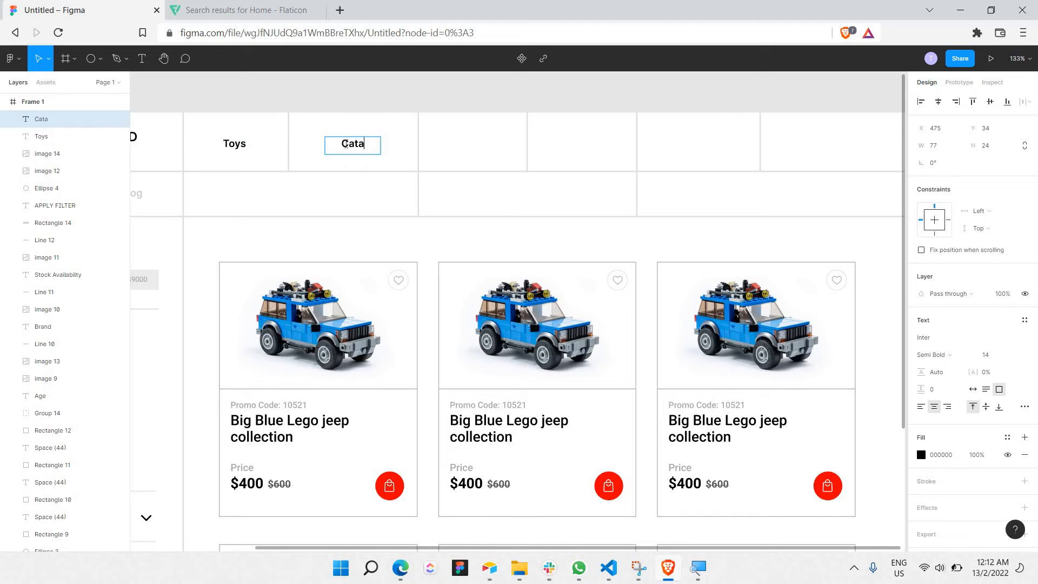
type("log")
key("Escape")
left_click(371, 116)
Paste another label into the third navigation cell at X 638 and change its text to "Characters"
scroll(346, 147, "right", 1)
key("ctrl+v")
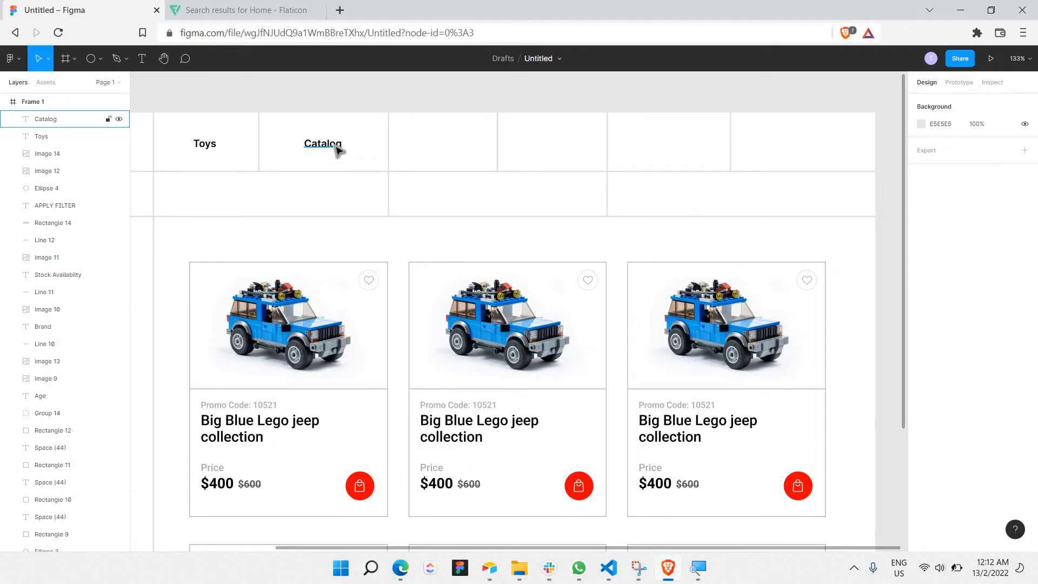
left_click_drag(335, 153, 451, 153)
double_click(452, 153)
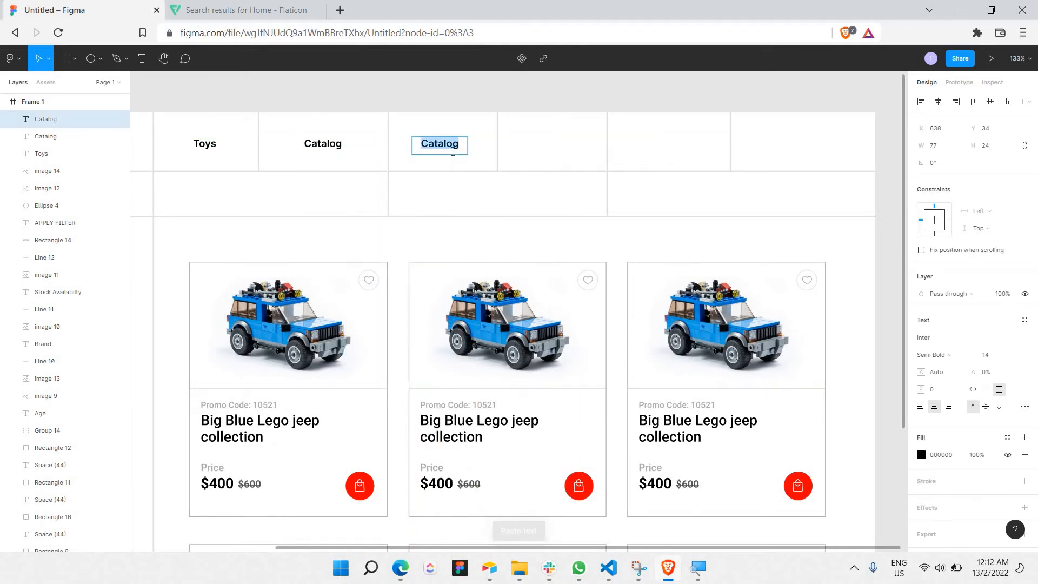
type("Cha")
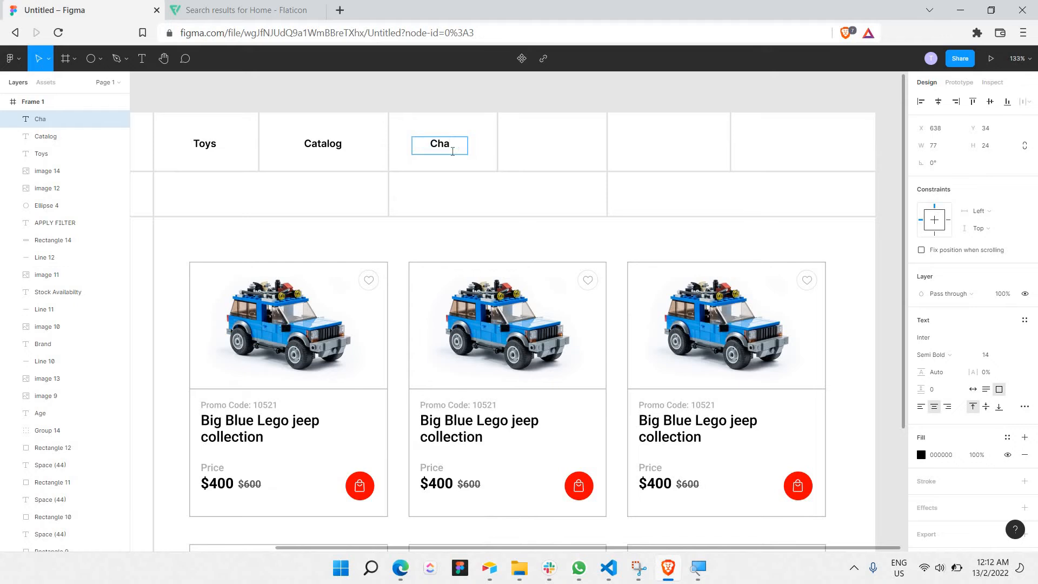
type("racters")
key("Escape")
left_click(462, 128)
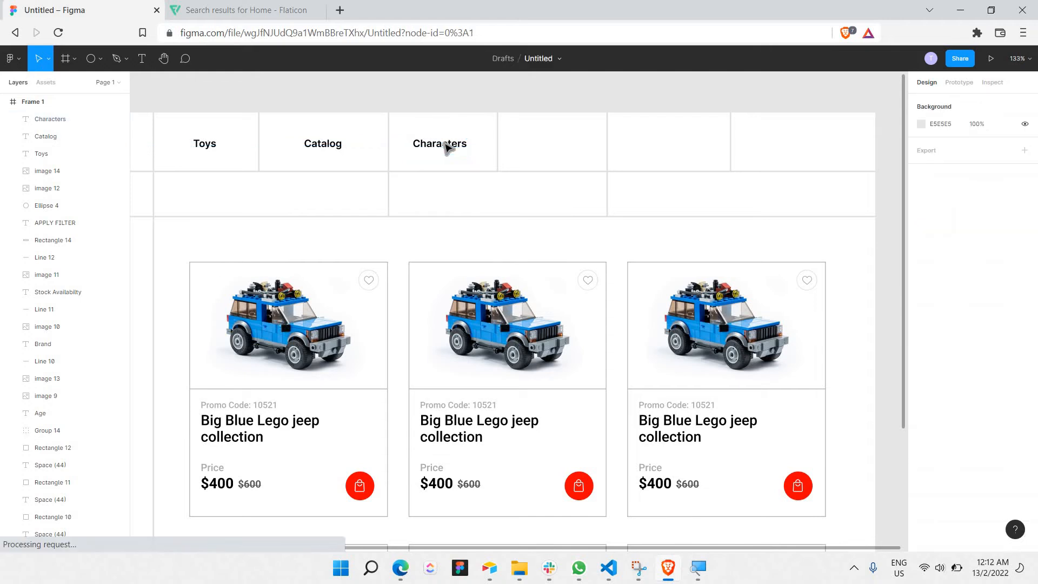
Duplicate the Characters label into the fourth navigation cell at X 795 and change its text to "Brand"
left_click(447, 148)
key("ctrl+c")
key("ctrl+v")
left_click_drag(548, 154, 560, 159)
scroll(458, 144, "right", 3)
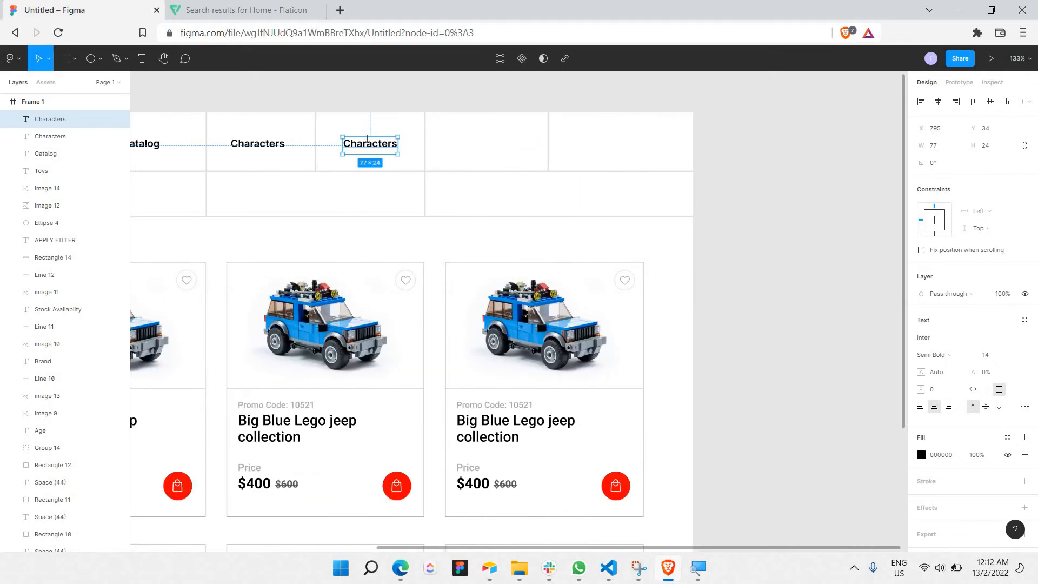
double_click(368, 139)
type("B")
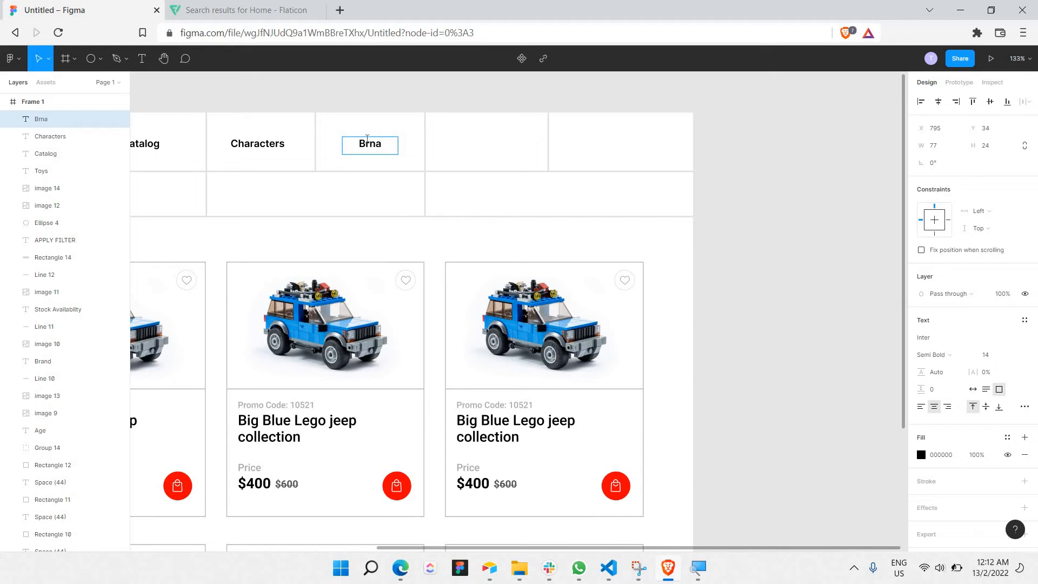
type("rand")
left_click(363, 93)
Duplicate the Brand label into the fifth navigation cell at X 964 and change its text to "ENG"
left_click(365, 145)
key("ctrl+c")
key("ctrl+v")
left_click_drag(368, 147, 491, 145)
double_click(491, 145)
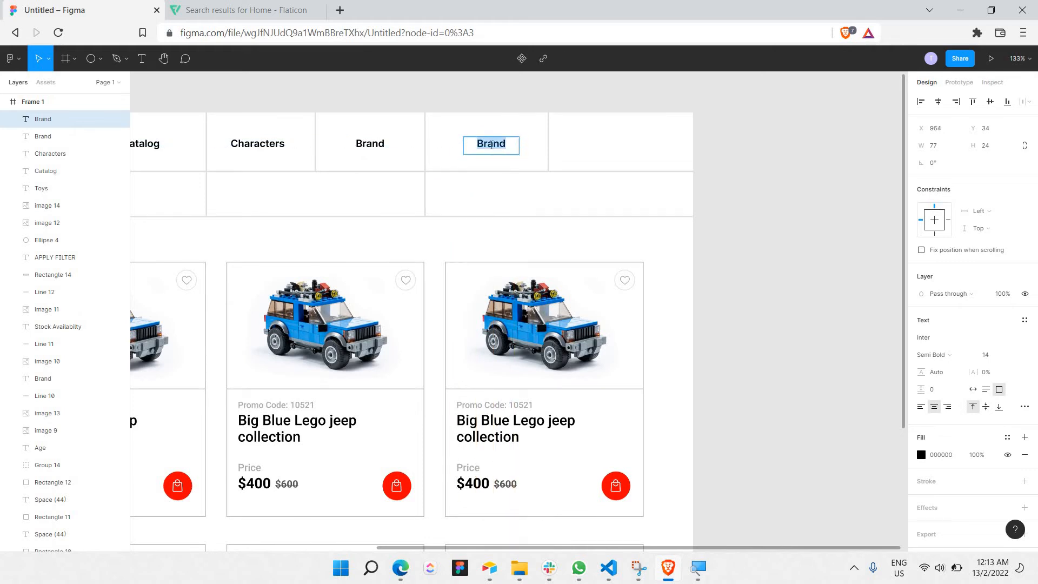
type("ENG")
Copy the small chevron icon between Main page and Catalog in the breadcrumb and paste it into the page near the ENG cell
scroll(439, 136, "left", 5)
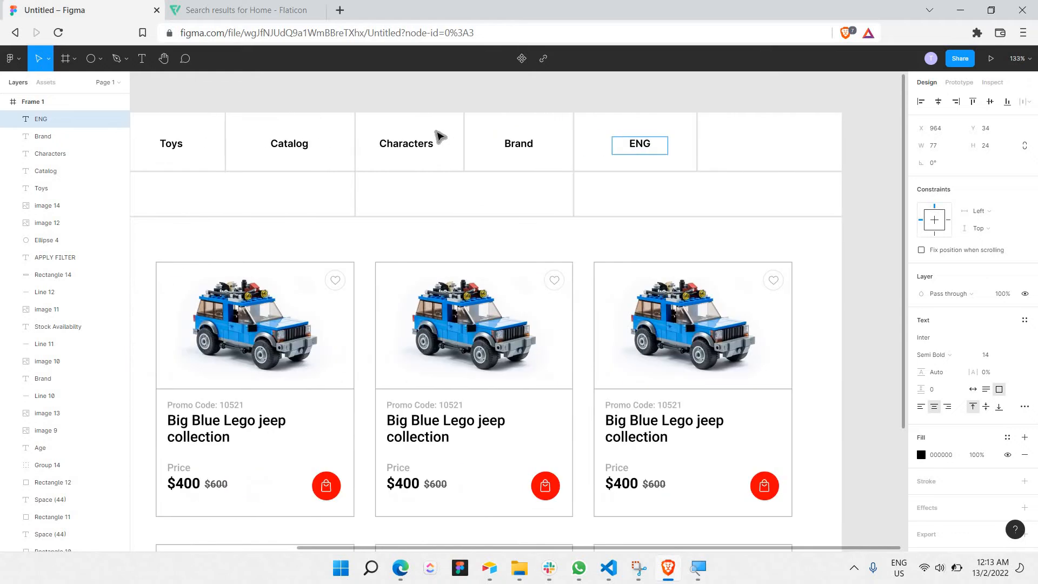
scroll(432, 143, "left", 10)
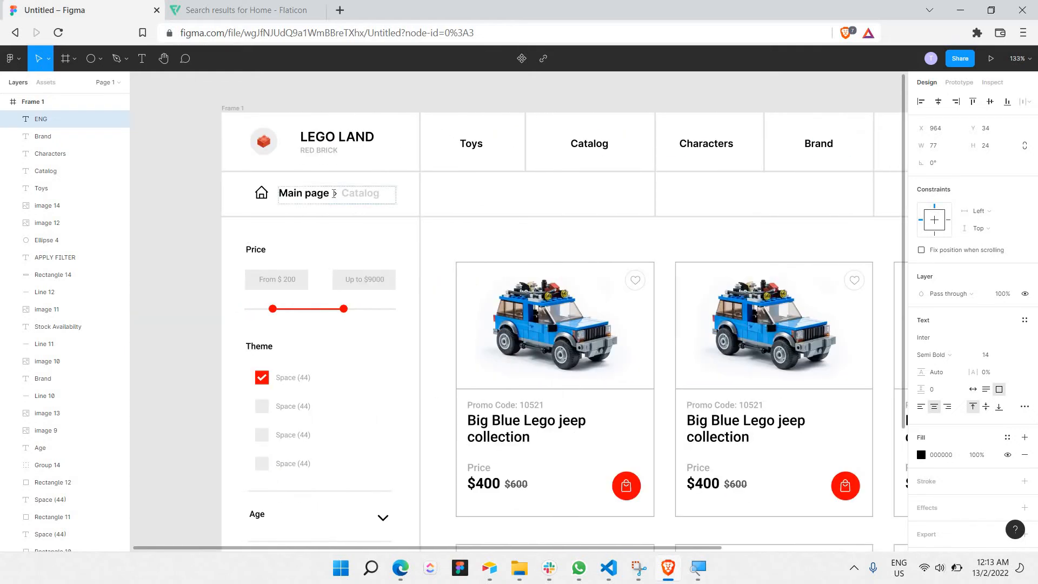
scroll(335, 194, "up", 5)
left_click(335, 194)
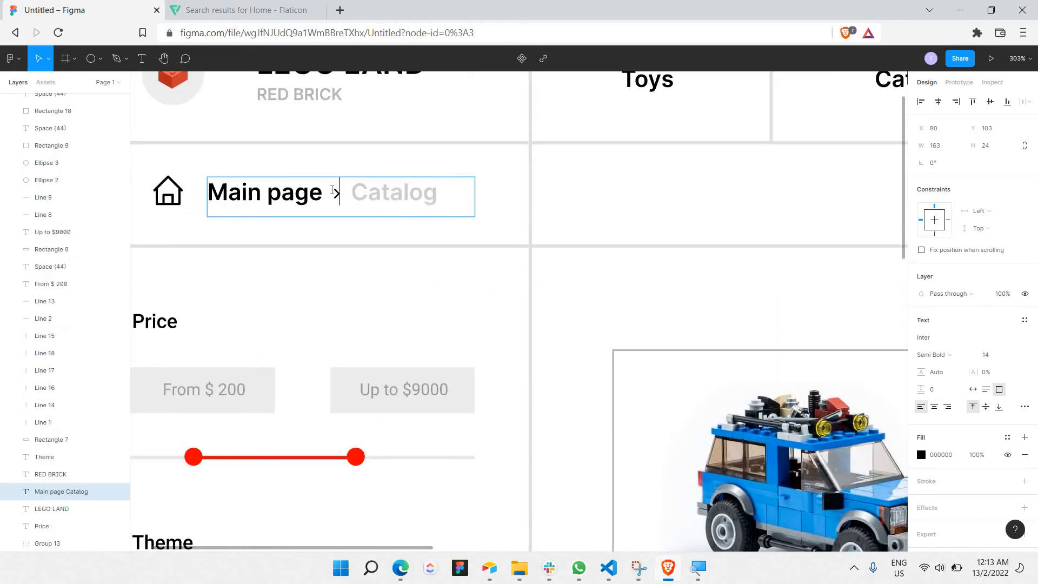
key("Escape")
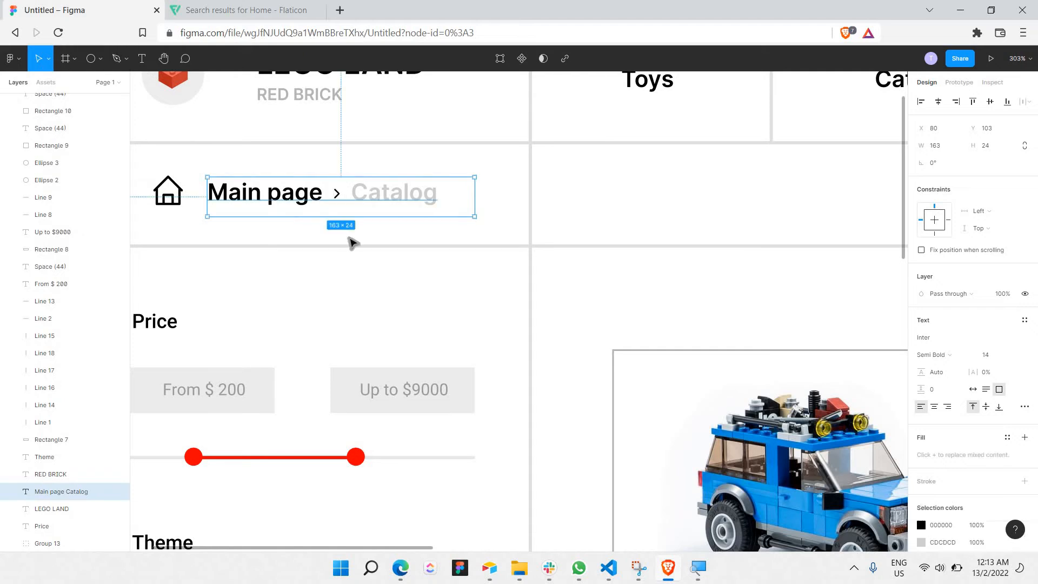
key("Escape")
left_click(336, 194)
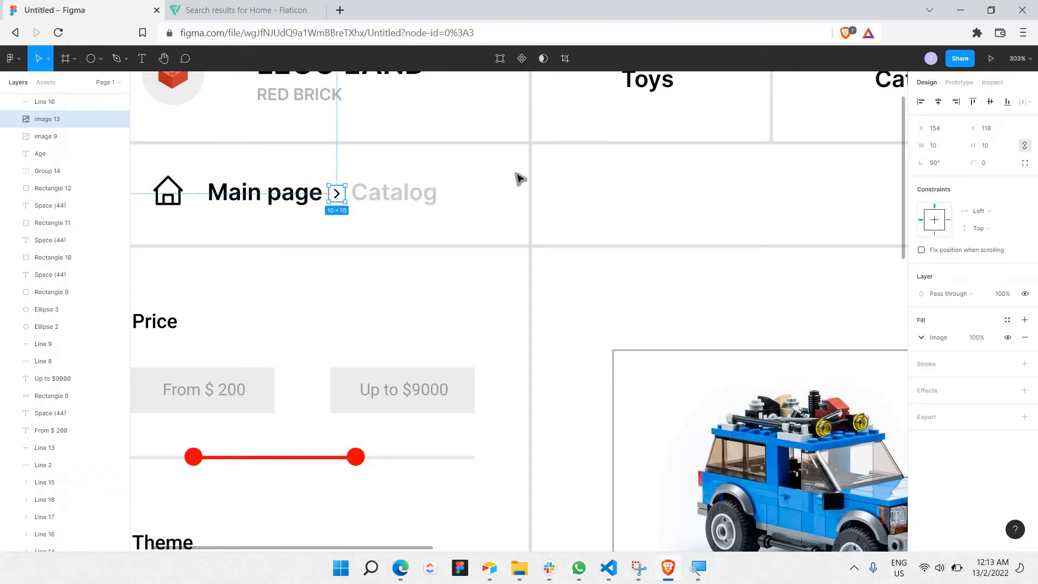
scroll(520, 181, "right", 8)
scroll(519, 179, "down", 3)
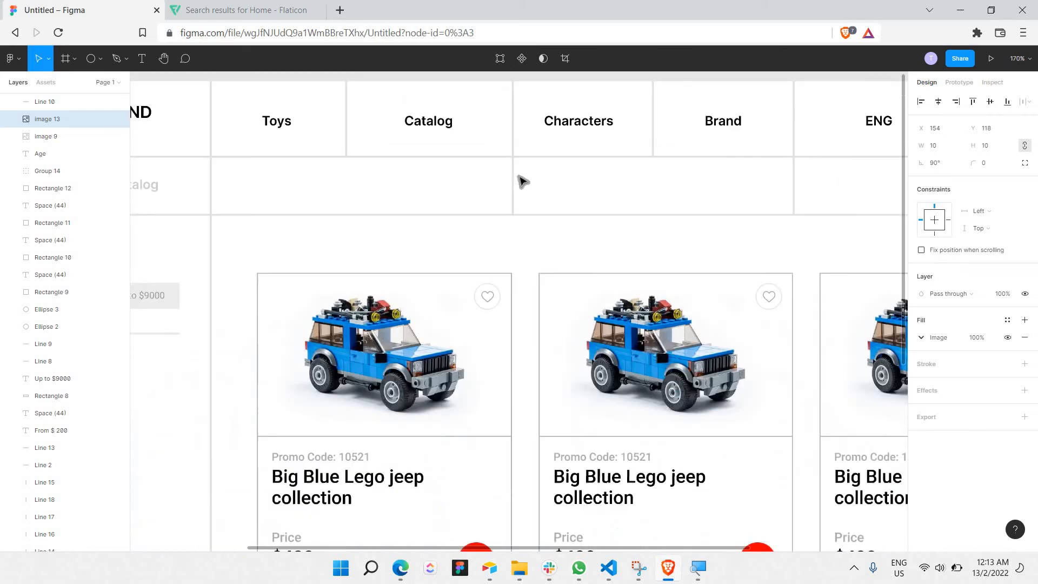
scroll(481, 132, "right", 4)
scroll(481, 131, "right", 4)
key("Escape")
key("ctrl+v")
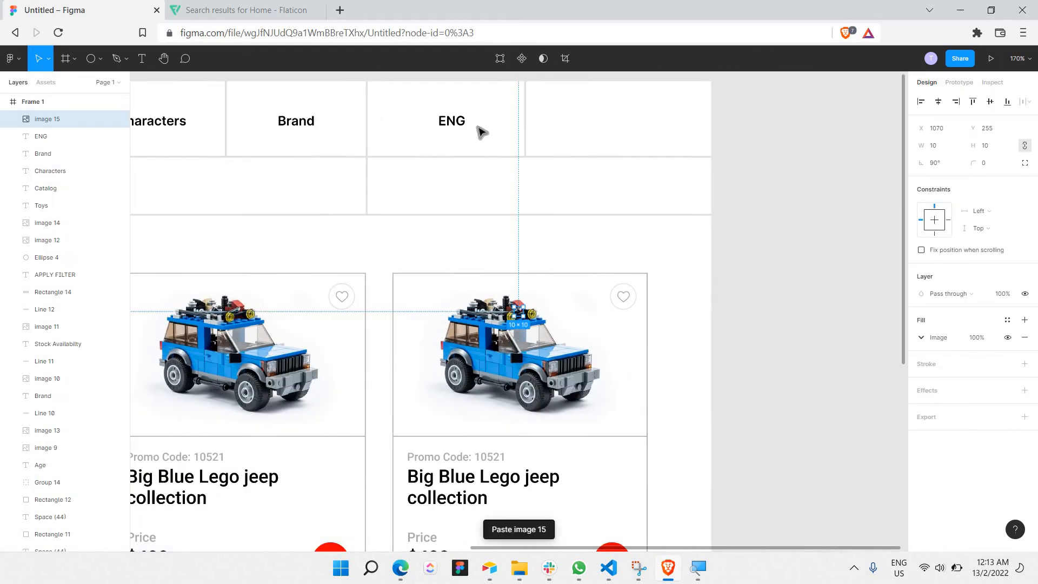
Place the chevron copy just right of ENG at X 1024, Y 34, rotated to 0° and sized 17 × 17
scroll(481, 141, "left", 7)
scroll(479, 144, "right", 4)
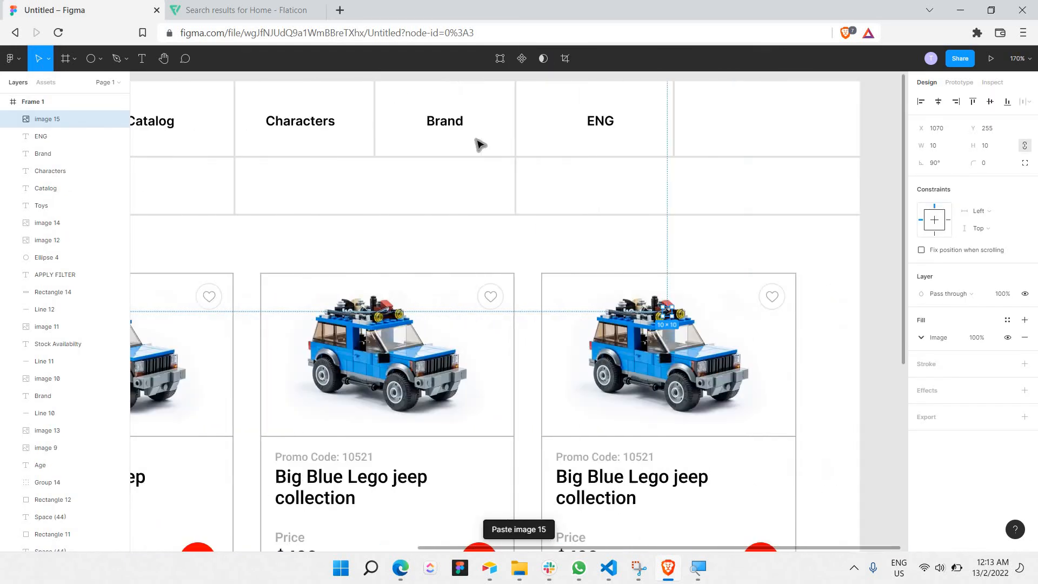
left_click_drag(666, 313, 631, 132)
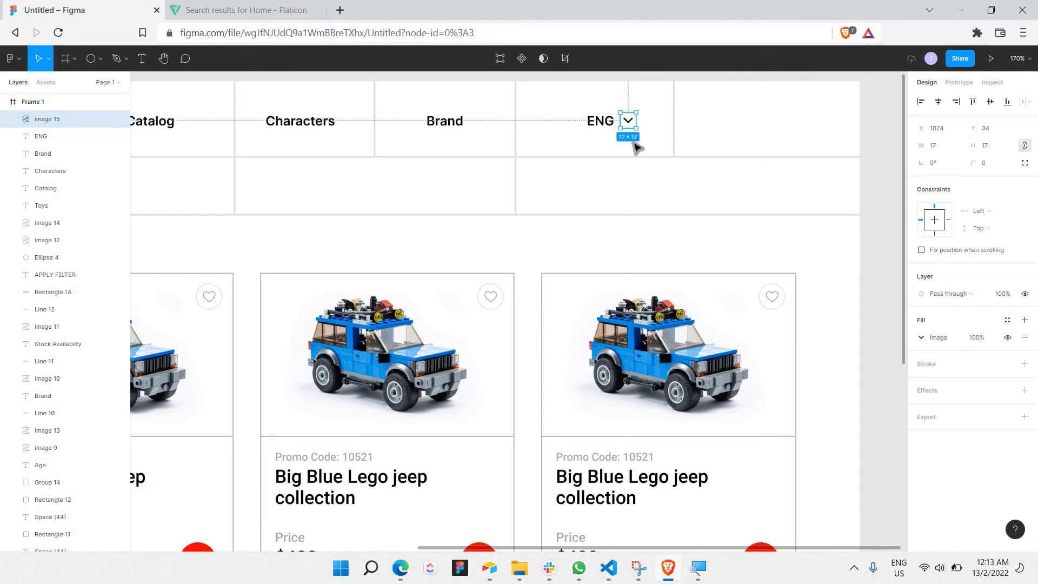
left_click(632, 137)
left_click(629, 126)
left_click(564, 142)
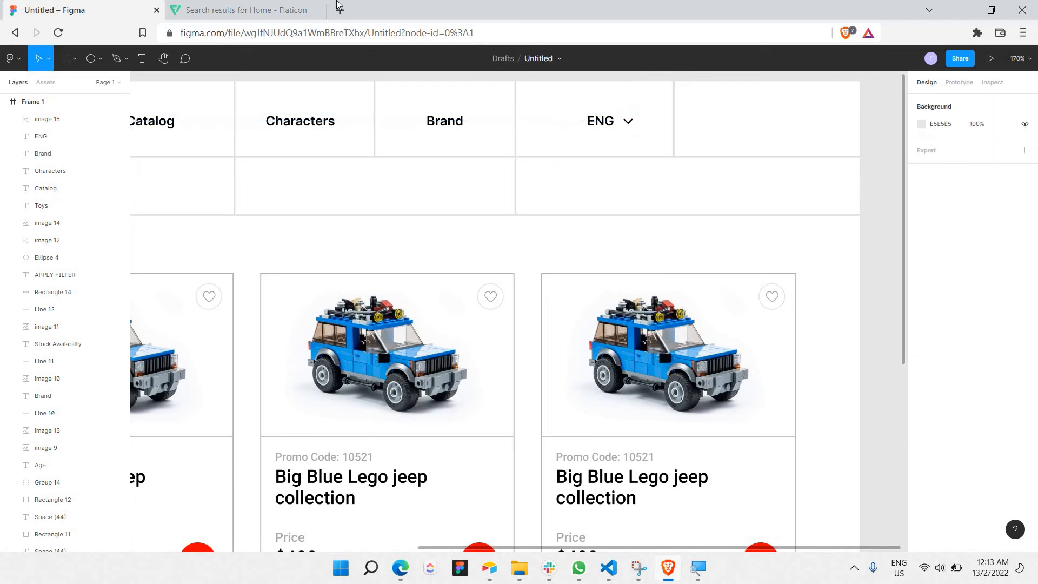
Switch to Flaticon, close the open home icon preview and search the icons for "globe"
left_click(287, 10)
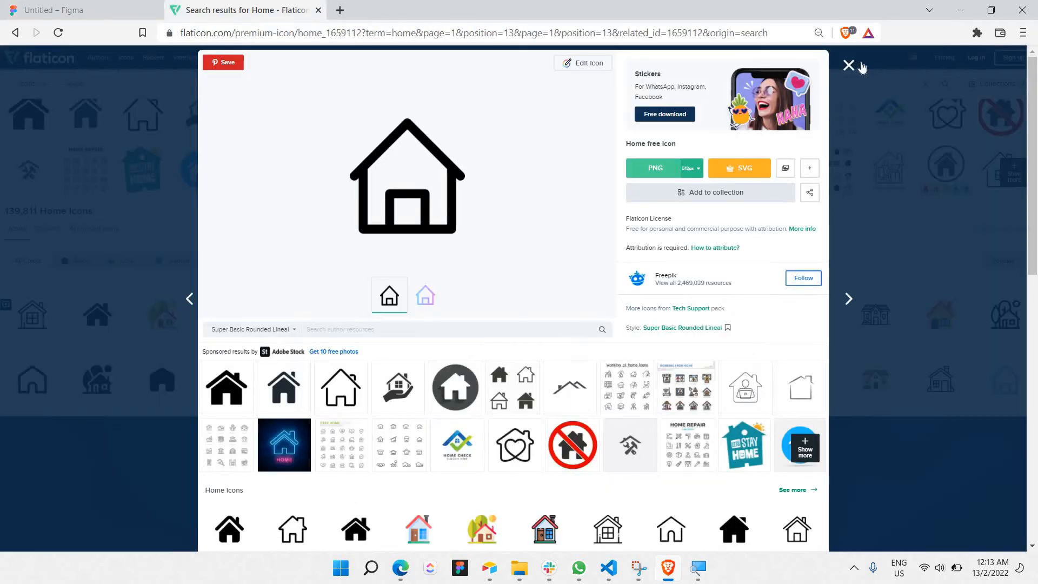
key("Escape")
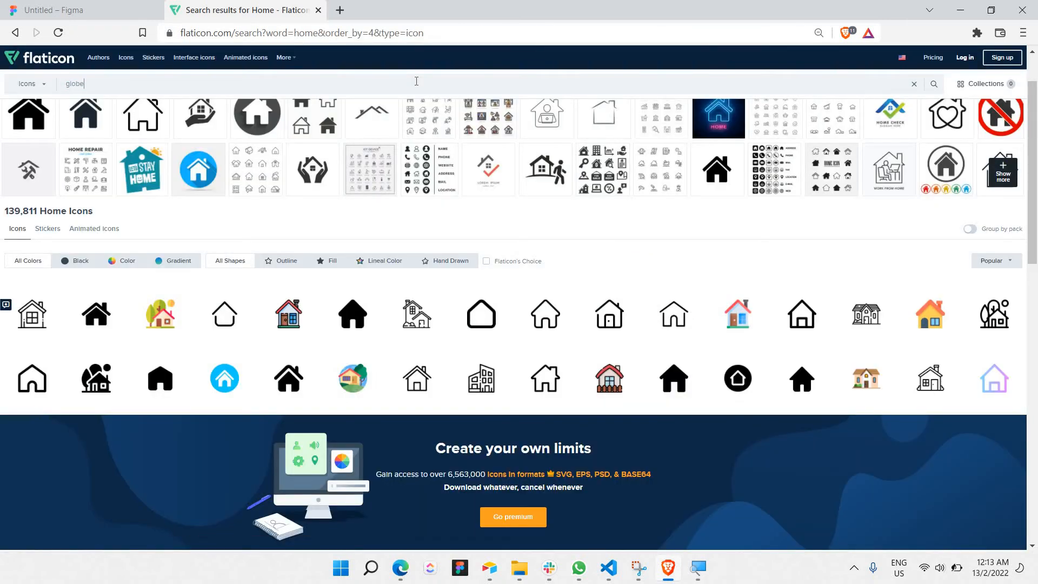
left_click(417, 81)
key("Return")
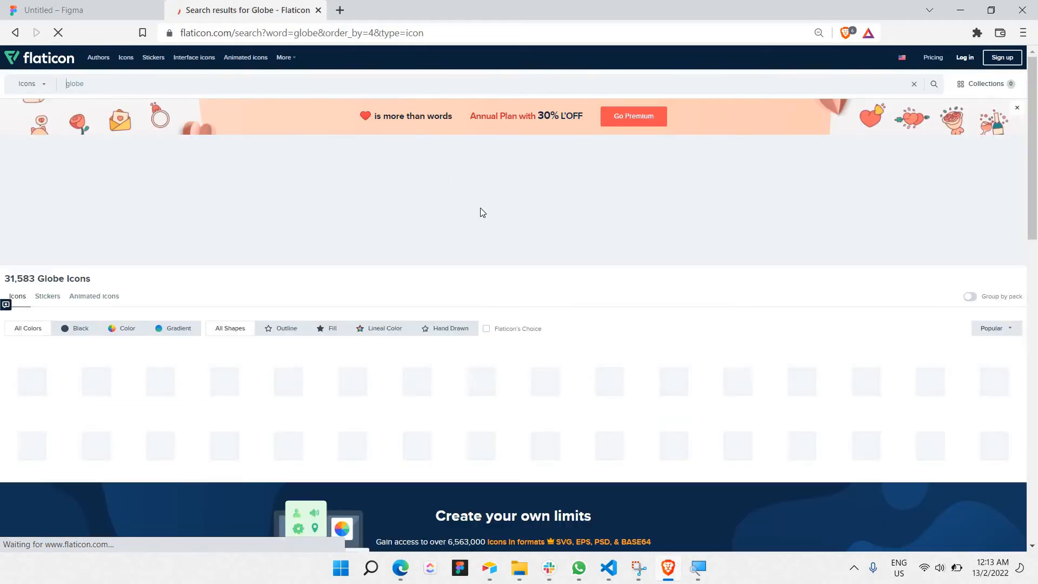
scroll(325, 243, "down", 3)
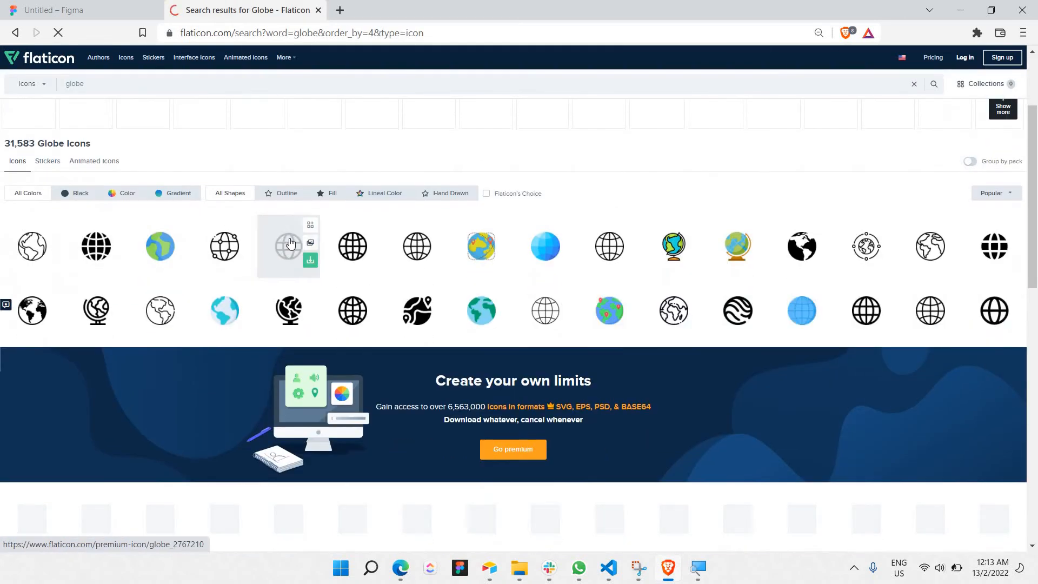
Open the outlined grid-style globe icon, fifth in the first row of results, and copy its image
left_click(287, 243)
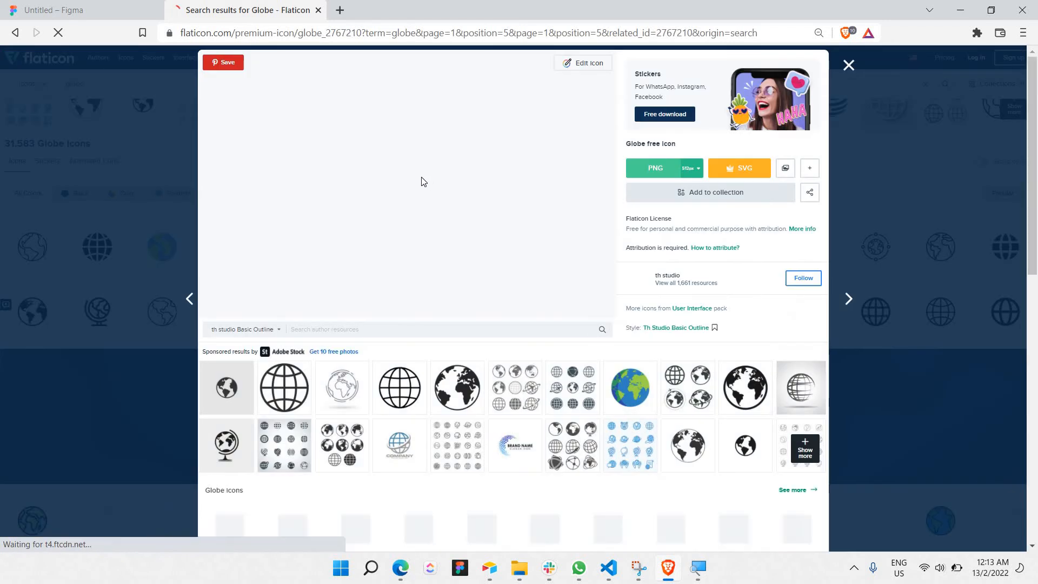
right_click(430, 179)
left_click(470, 217)
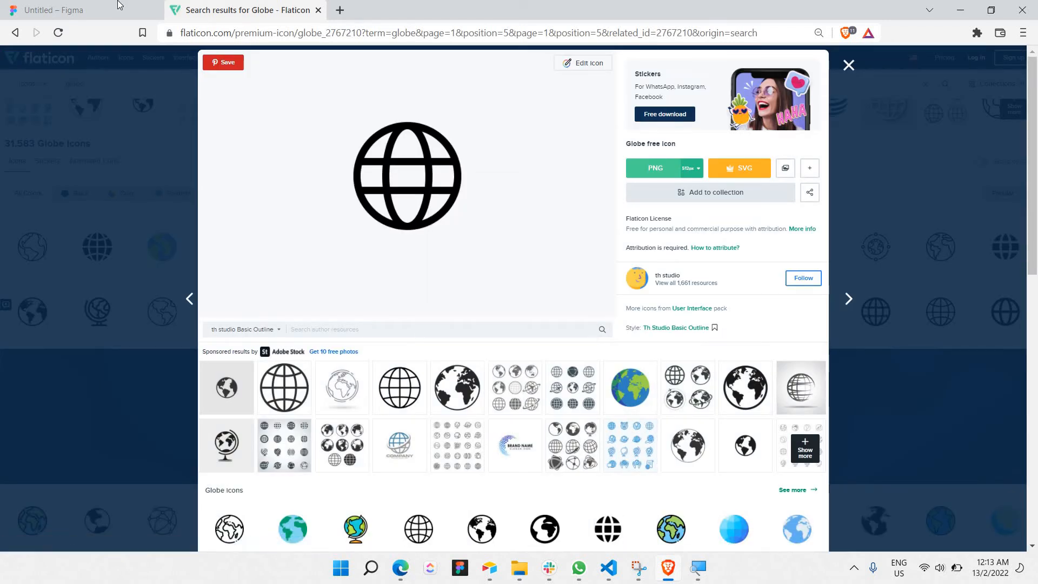
Paste a 17 × 17 chevron copy in the header and place it left of ENG at X 958, Y 35, discarding any extra copy
key("ctrl+Tab")
left_click(629, 121)
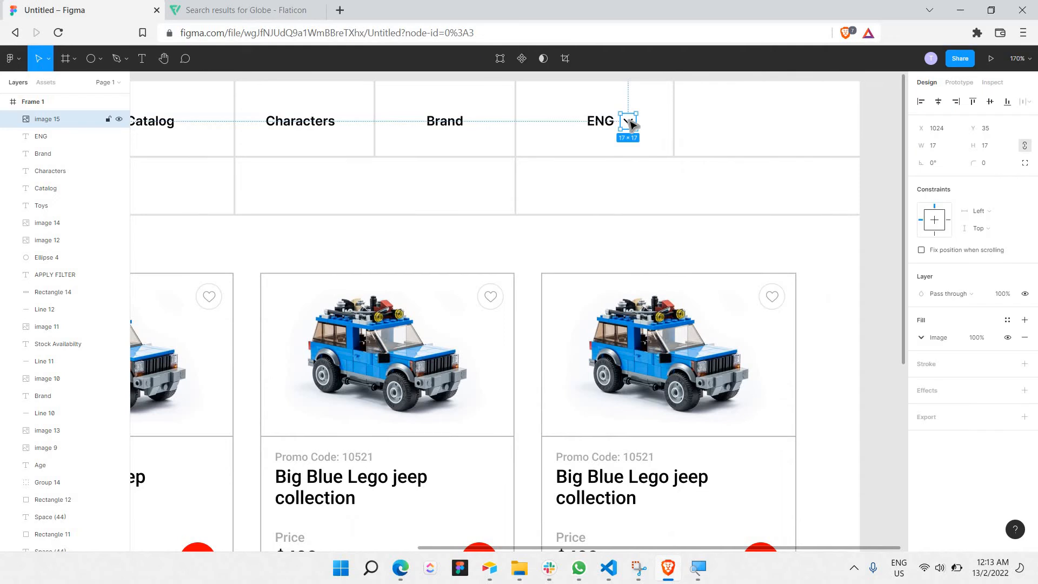
key("ctrl+v")
key("ctrl+z")
key("ctrl+v")
left_click_drag(624, 129, 568, 136)
key("ctrl+v")
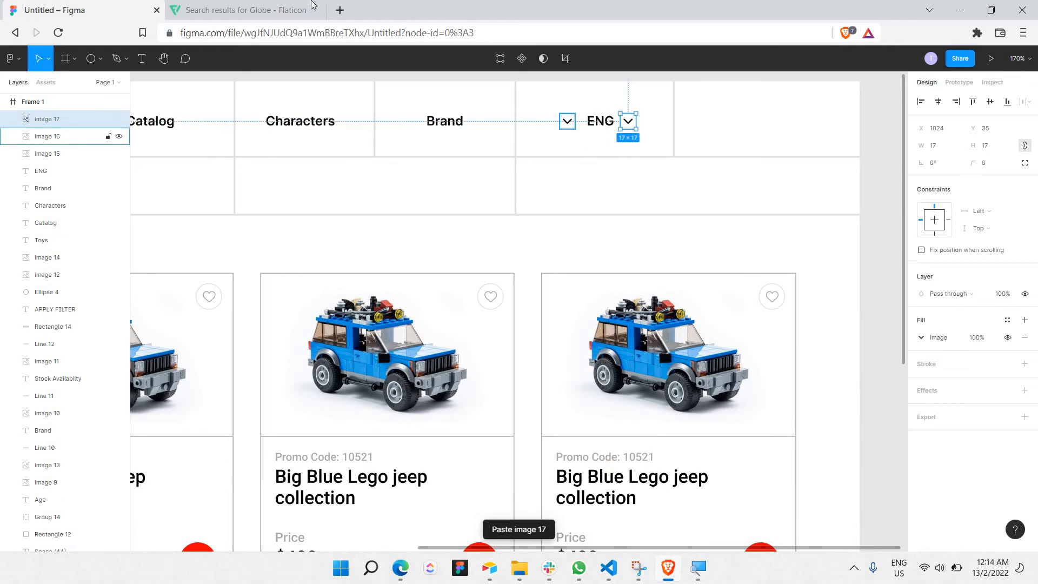
key("ctrl+z")
Copy the outlined globe image again from Flaticon and use it to replace the image of the chevron copy left of ENG
left_click(246, 9)
right_click(406, 198)
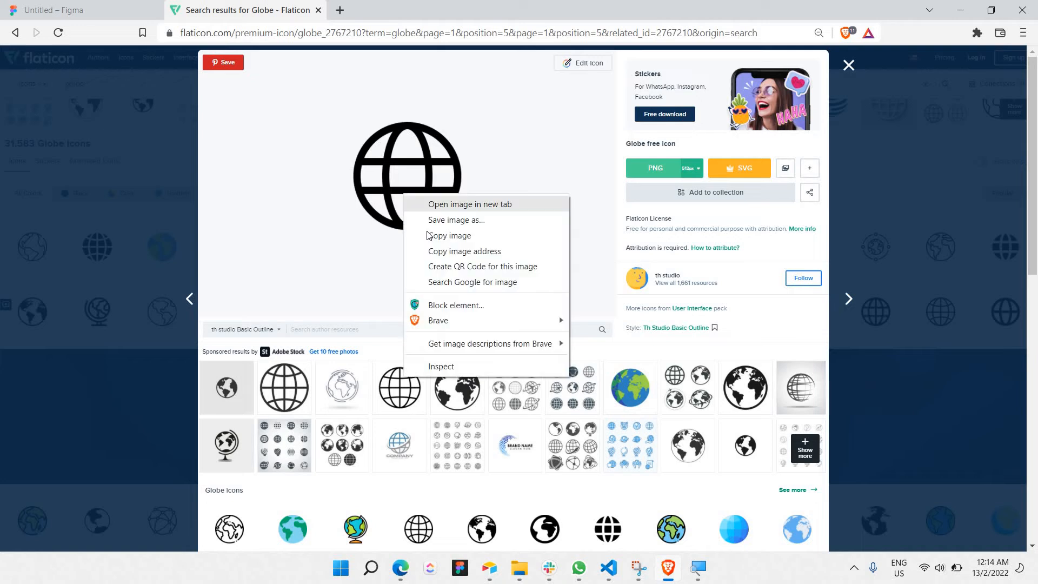
left_click(440, 234)
key("ctrl+shift+Tab")
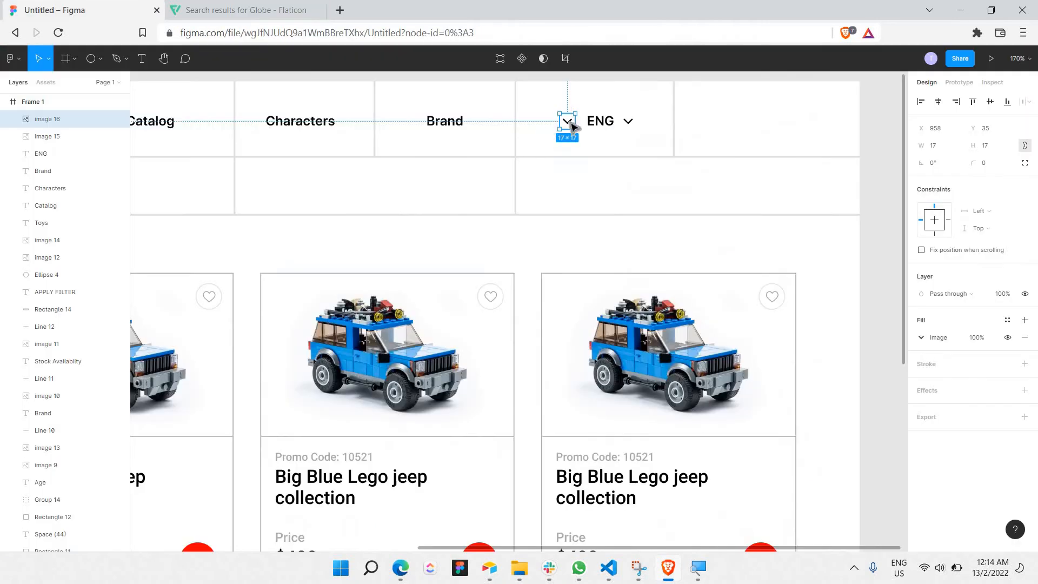
key("ctrl+v")
key("Escape")
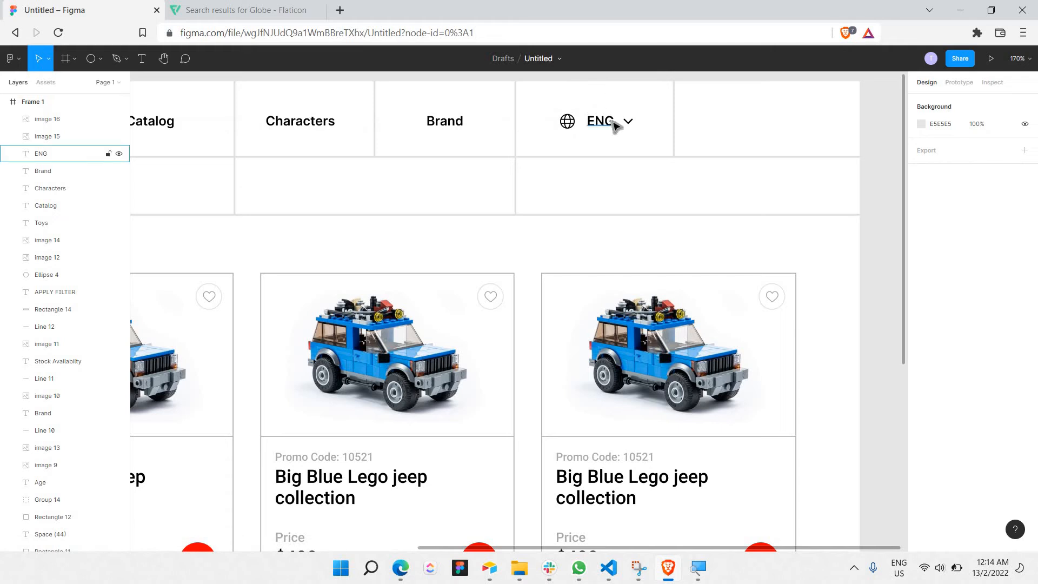
Copy the circular heart badge group from the rightmost product card in the first row
scroll(611, 125, "right", 5)
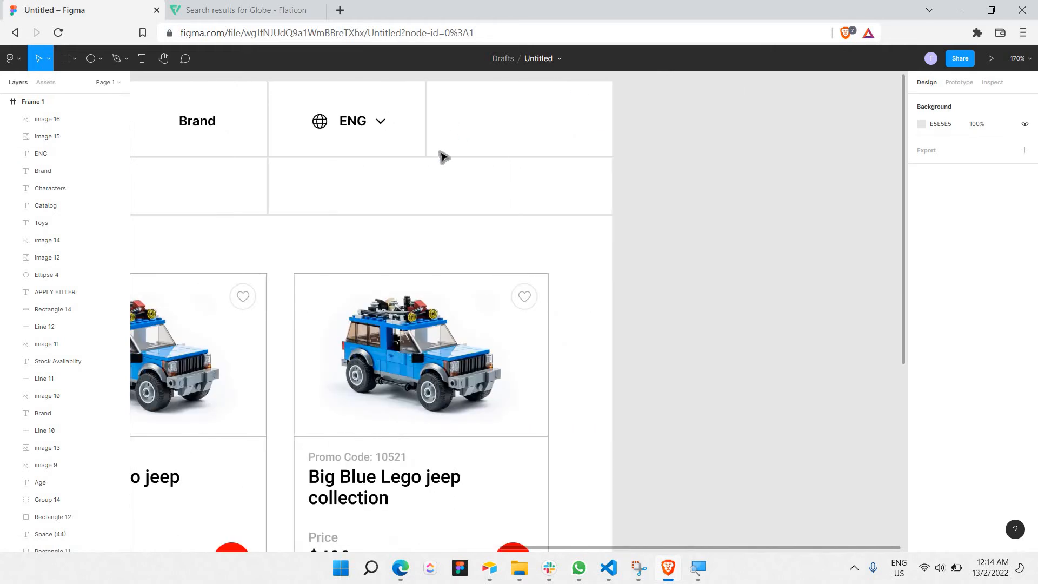
scroll(449, 163, "down", 4)
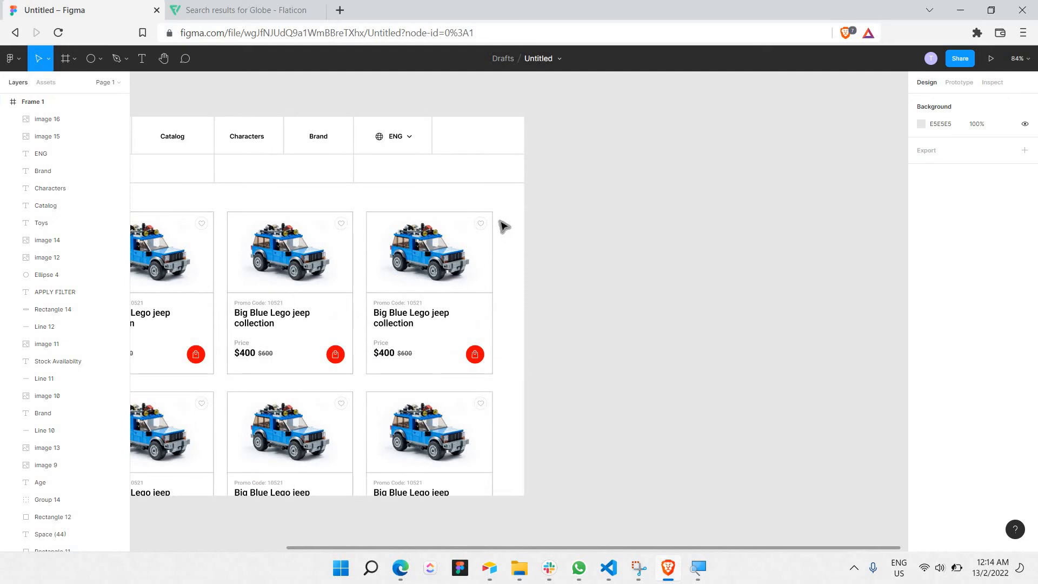
scroll(463, 236, "up", 5)
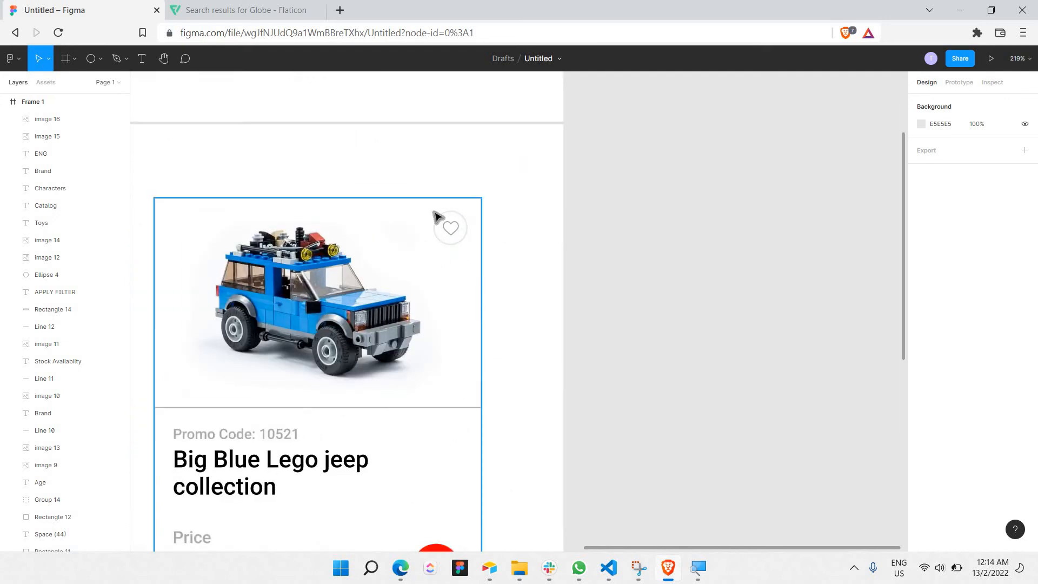
left_click(458, 250)
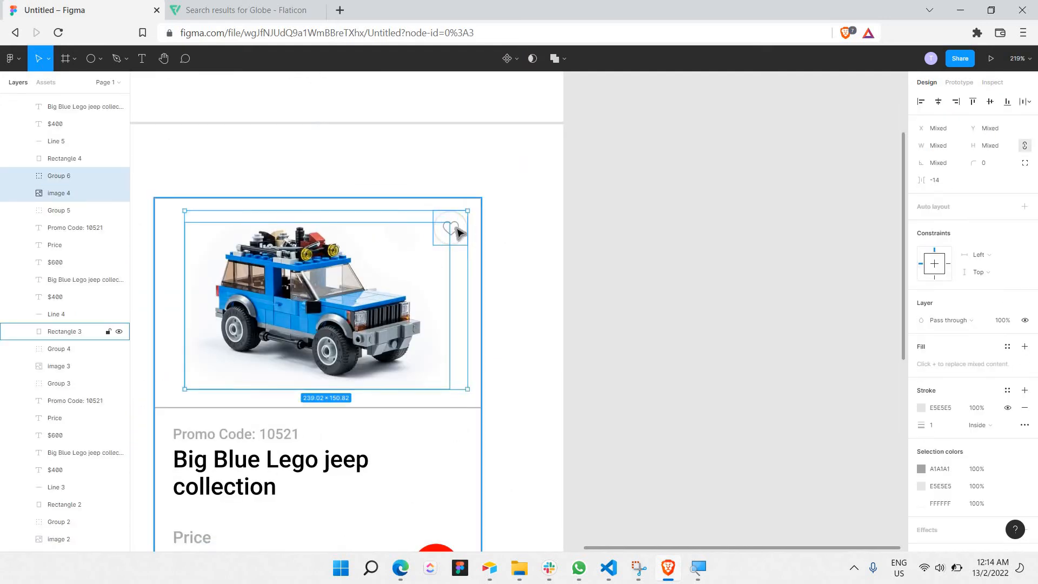
left_click(457, 229, "shift")
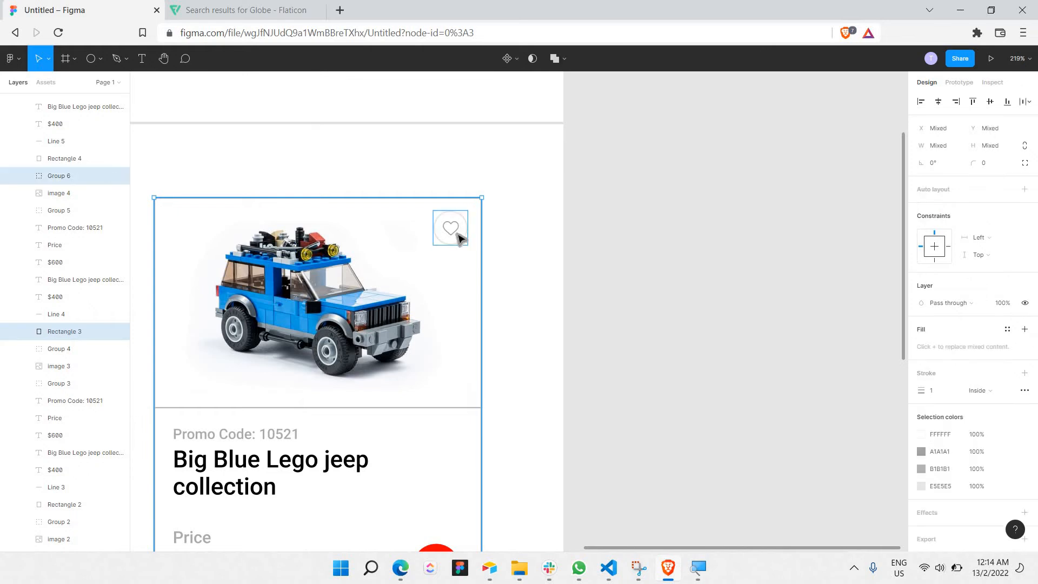
key("ctrl+c")
key("ctrl+v")
key("ctrl+z")
left_click(458, 232)
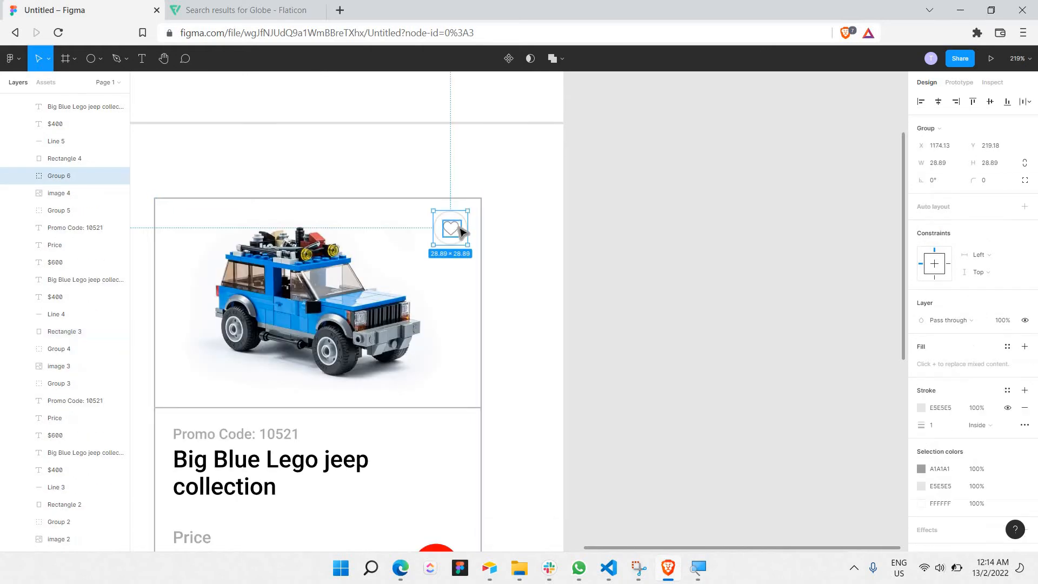
key("ctrl+c")
Paste the heart badge and place it in the empty header cell to the right of the language selector
scroll(447, 162, "up", 1)
left_click(442, 150)
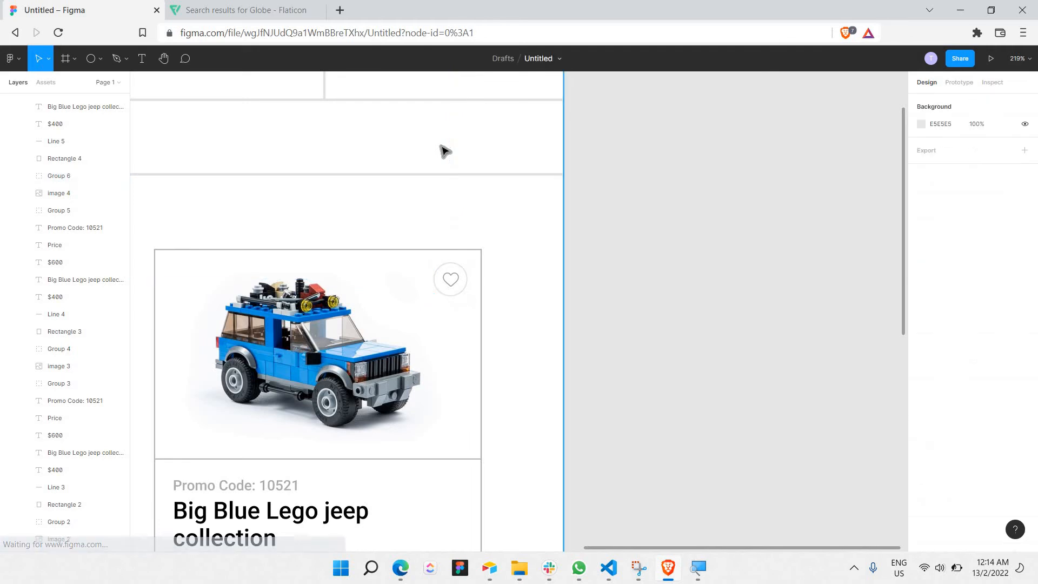
key("ctrl+v")
left_click_drag(449, 262, 383, 265)
Check which layer of the pasted heart badge holds the heart by hiding and reshowing image 1, and select that layer
double_click(383, 258)
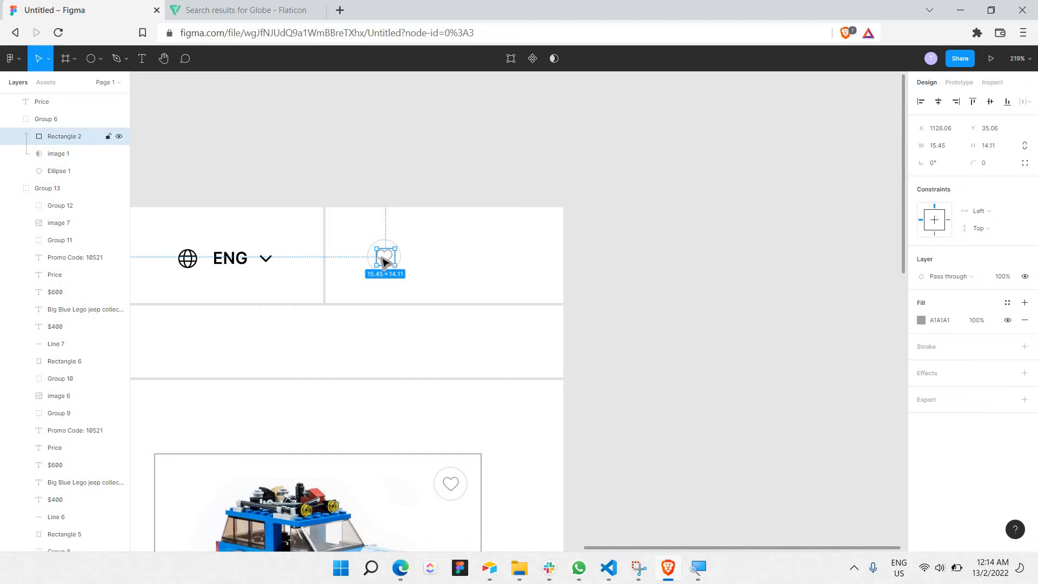
left_click(119, 154)
left_click(119, 155)
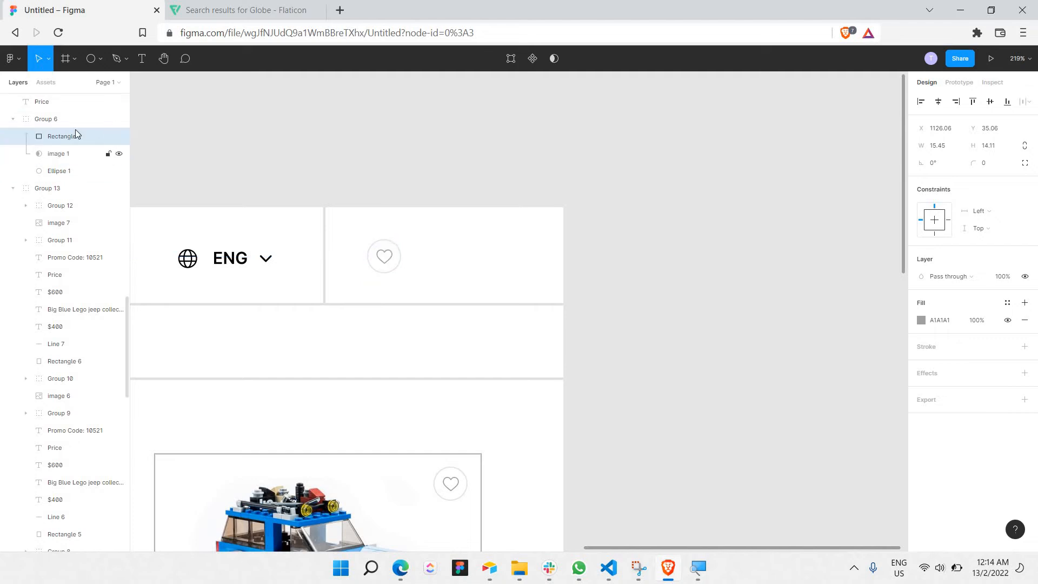
right_click(51, 151)
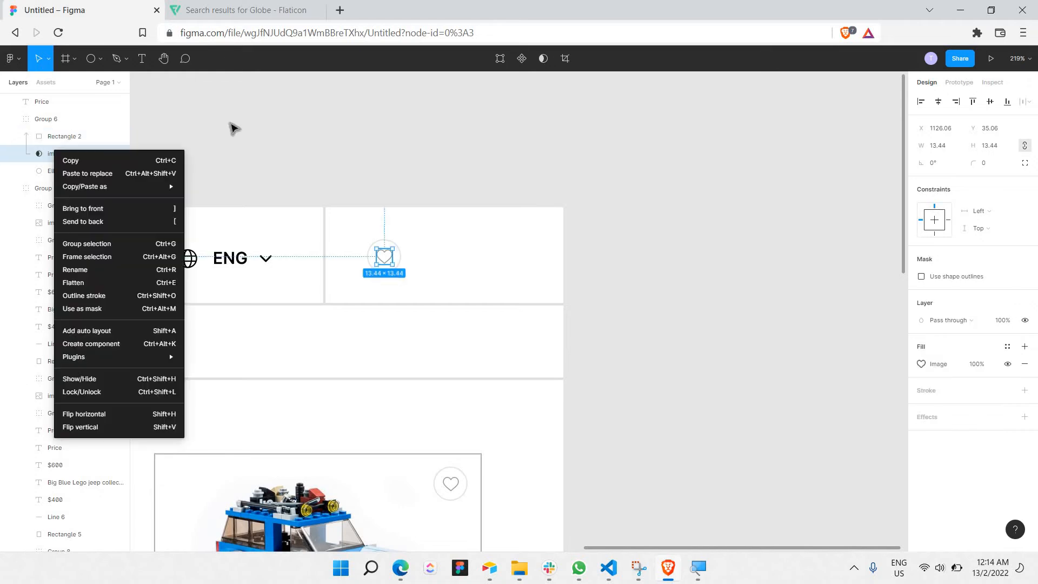
key("Escape")
Switch to Flaticon, close the globe icon preview and search the icons for "avatar"
left_click(232, 10)
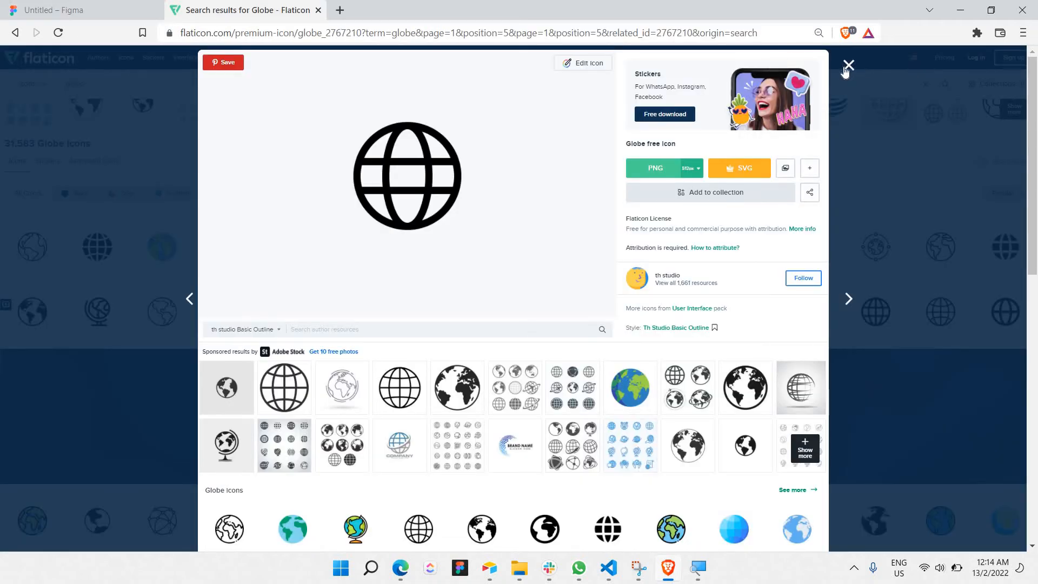
key("Escape")
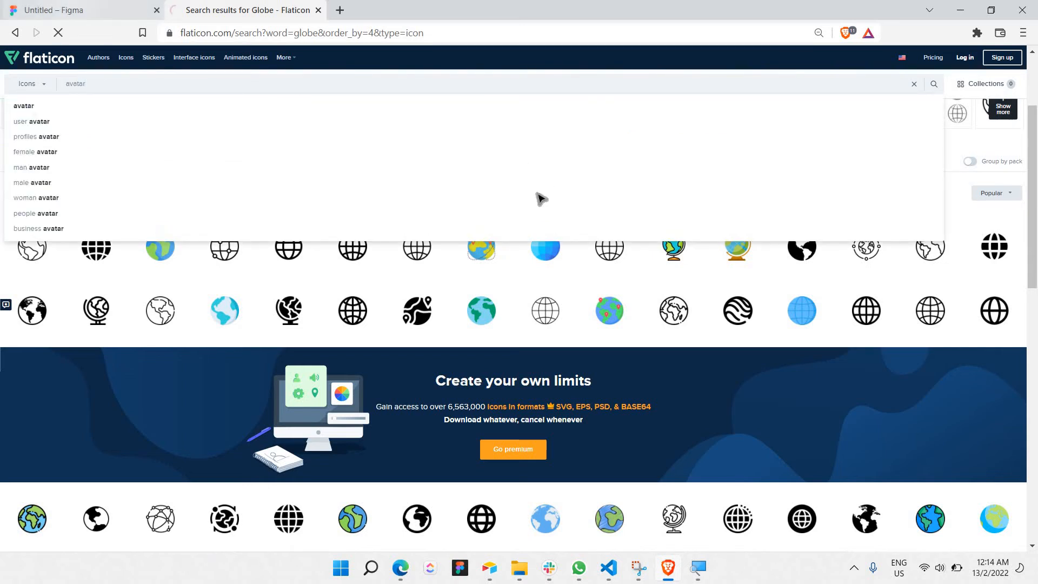
key("Return")
Back in Figma, duplicate the ENG text and place the copy beside the heart badge at X 1158, Y 34
key("ctrl+Tab")
left_click(231, 262)
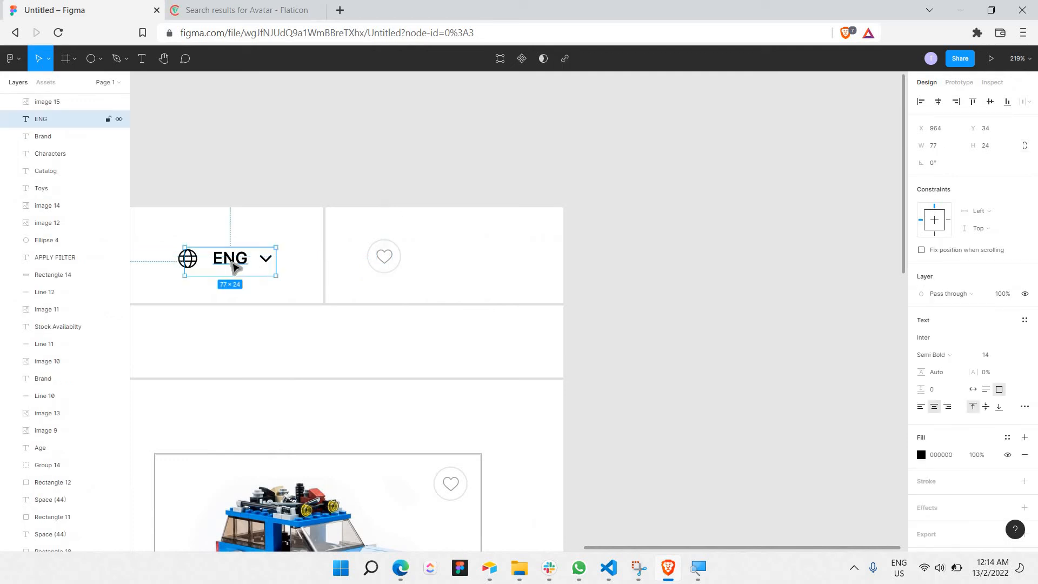
key("ctrl+c")
key("ctrl+v")
left_click_drag(231, 262, 447, 269)
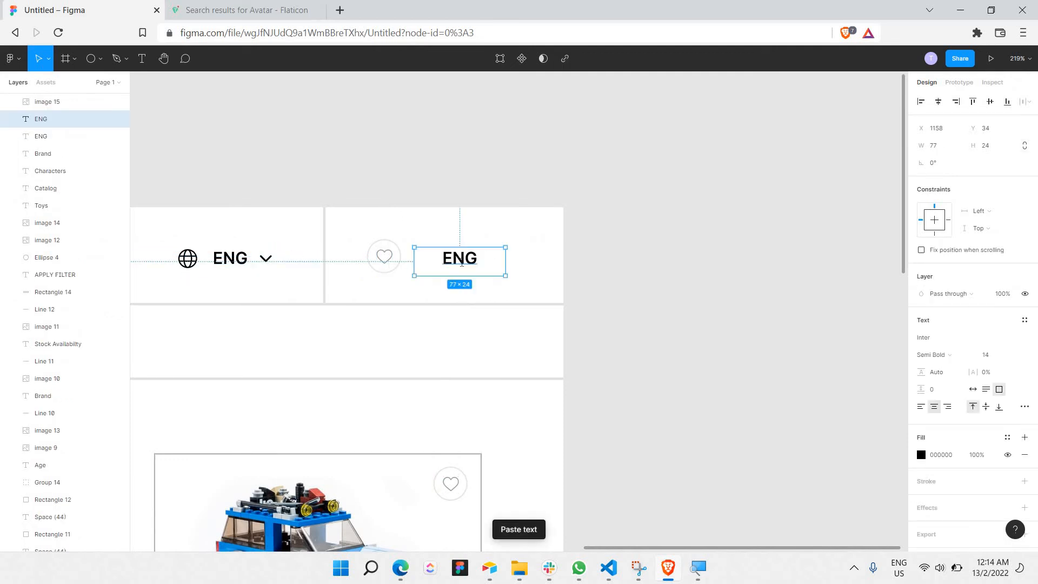
Replace the duplicated label's text with the account holder's first name and move it to X 1154, Y 30
double_click(461, 262)
type("ALe")
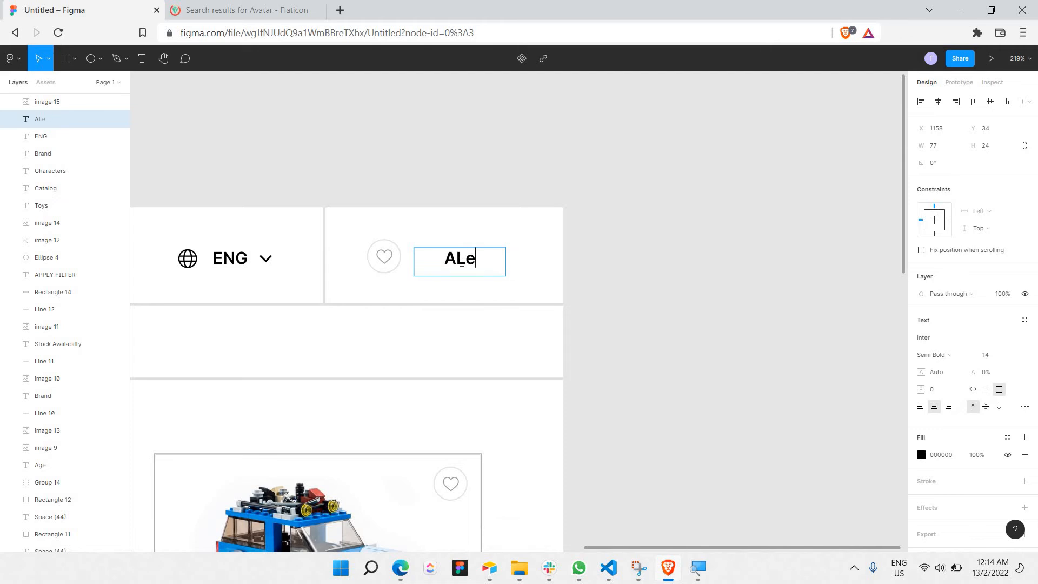
key("BackSpace")
key("BackSpace")
type("lex")
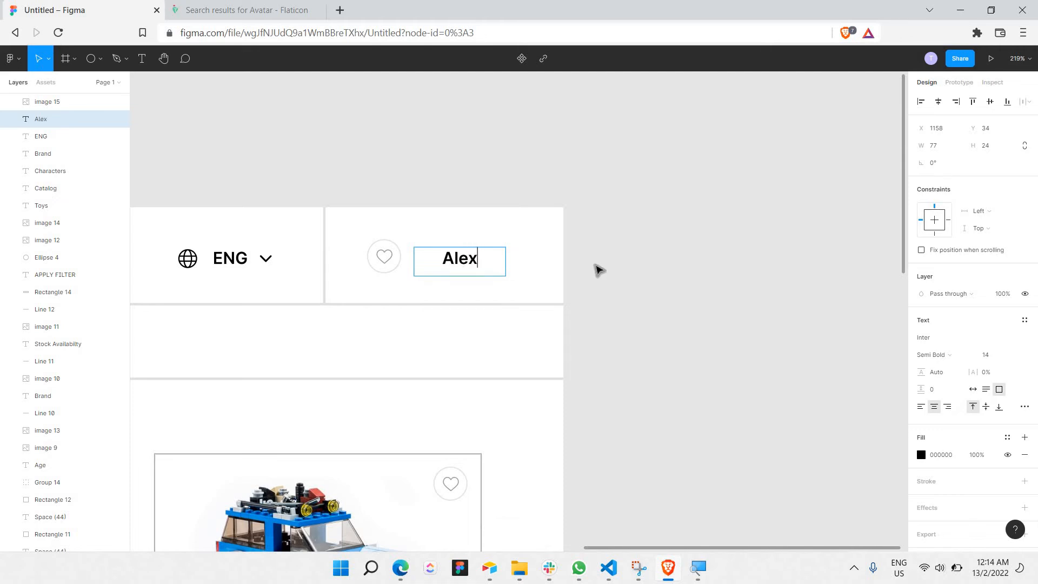
key("Escape")
key("Escape")
left_click(470, 262)
left_click_drag(470, 262, 471, 262)
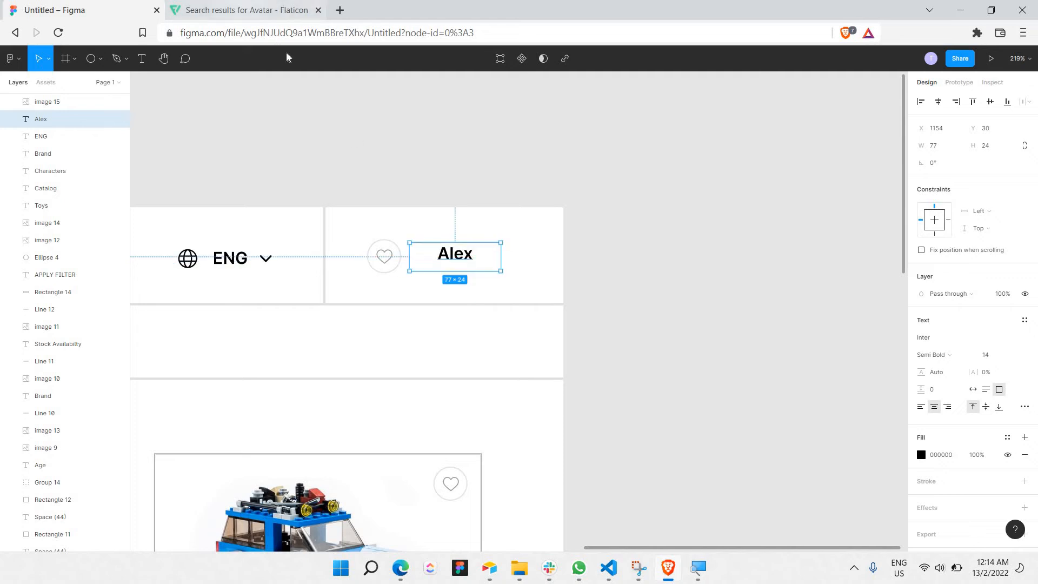
In Flaticon's avatar results, open the outlined open-bottom person icon, third in the second row, and copy its image
left_click(265, 10)
scroll(316, 206, "down", 1)
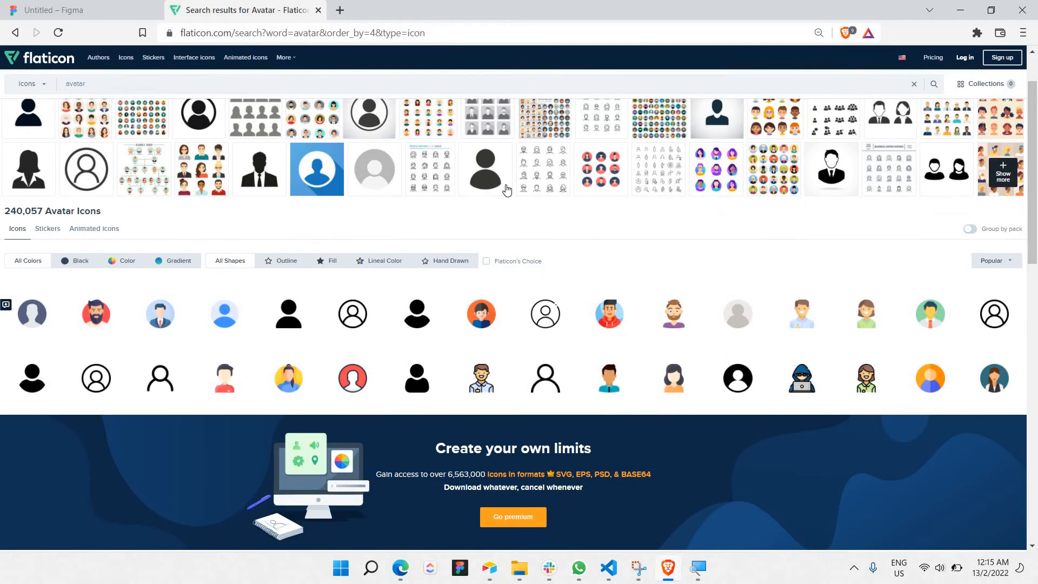
left_click(157, 373)
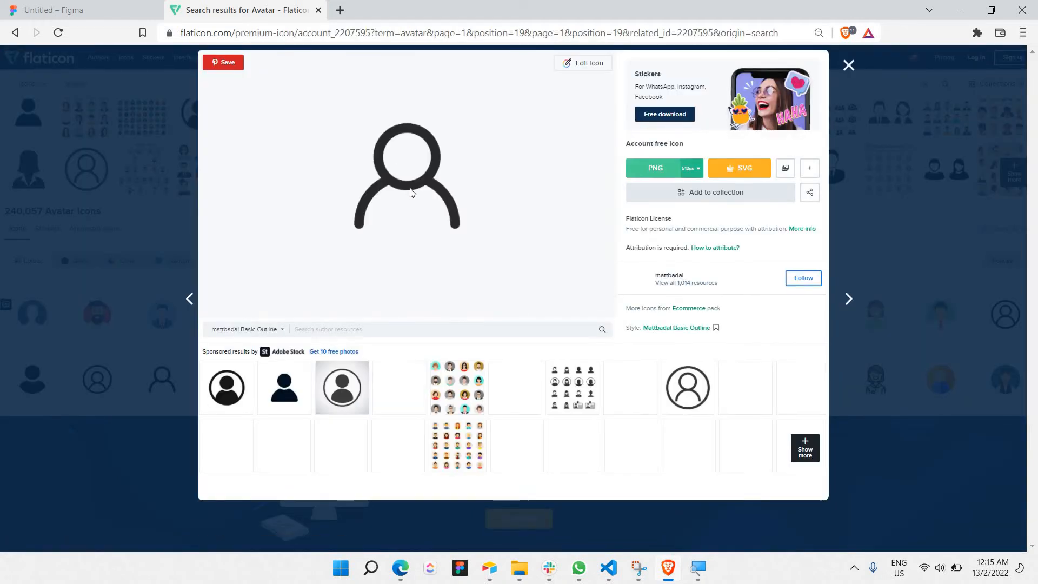
right_click(436, 224)
left_click(451, 231)
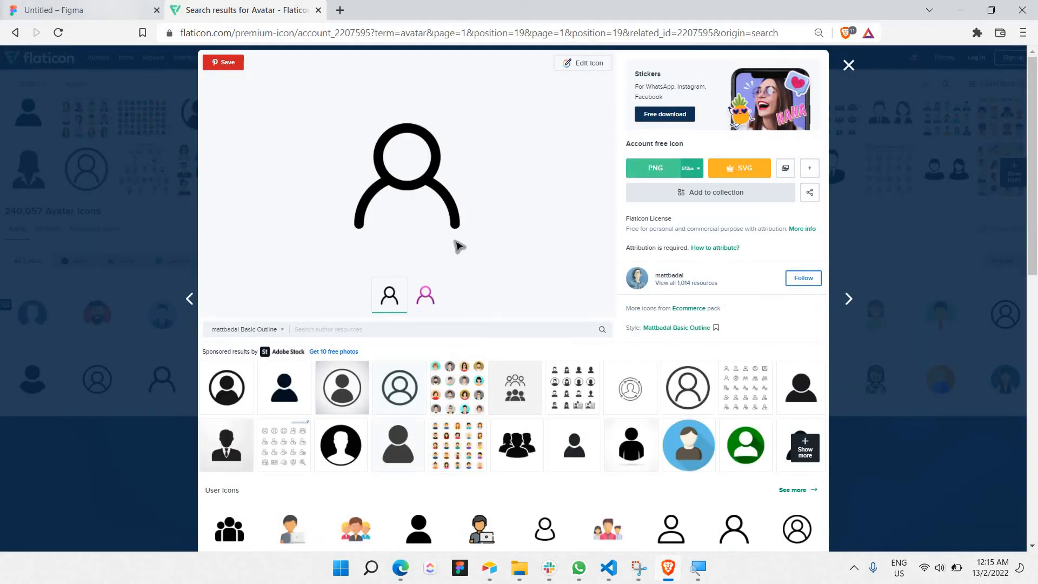
Back in Figma, replace the heart image inside the header badge with the copied person icon
key("ctrl+Tab")
double_click(387, 264)
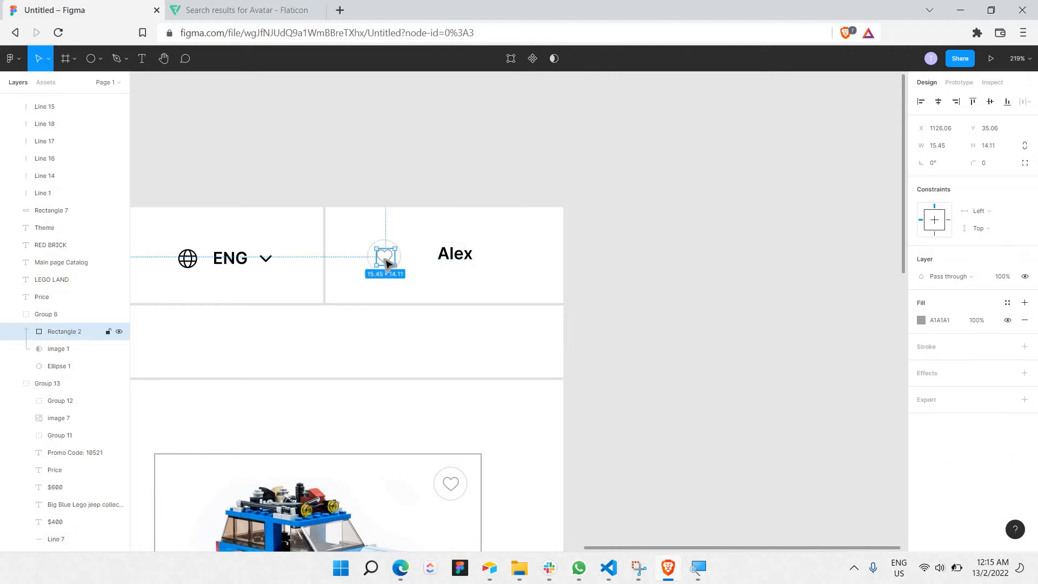
left_click(64, 355)
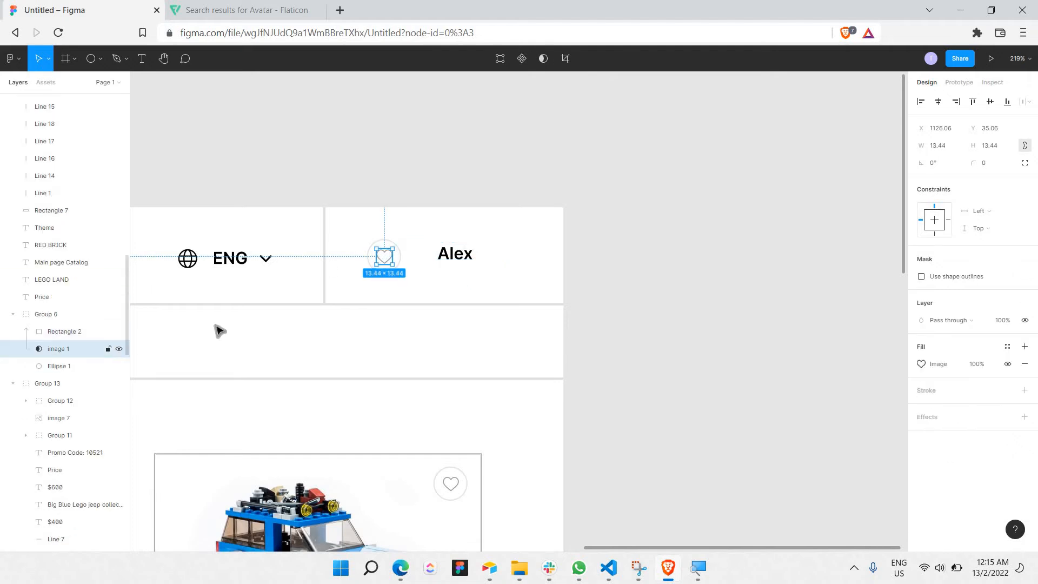
key("ctrl+v")
left_click(405, 190)
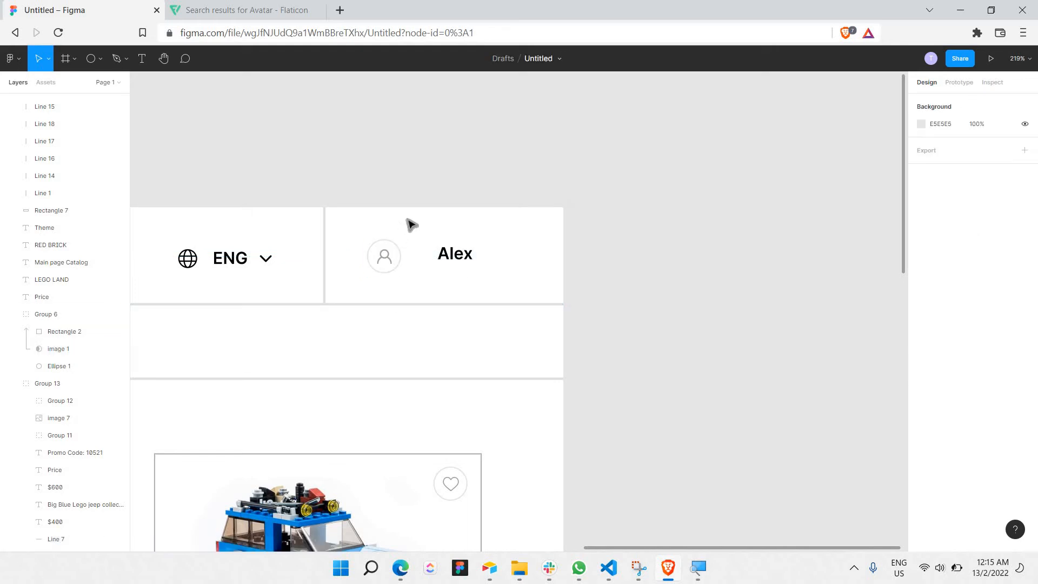
Nudge the person icon's image 1 and Rectangle 2 layers together vertically inside the circular badge
left_click(385, 260)
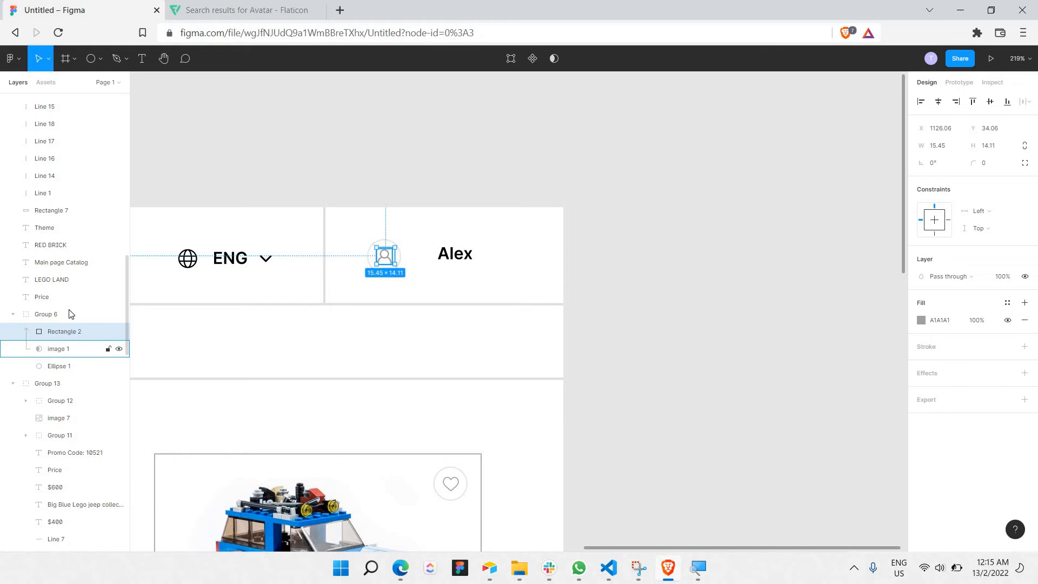
left_click(66, 349, "shift")
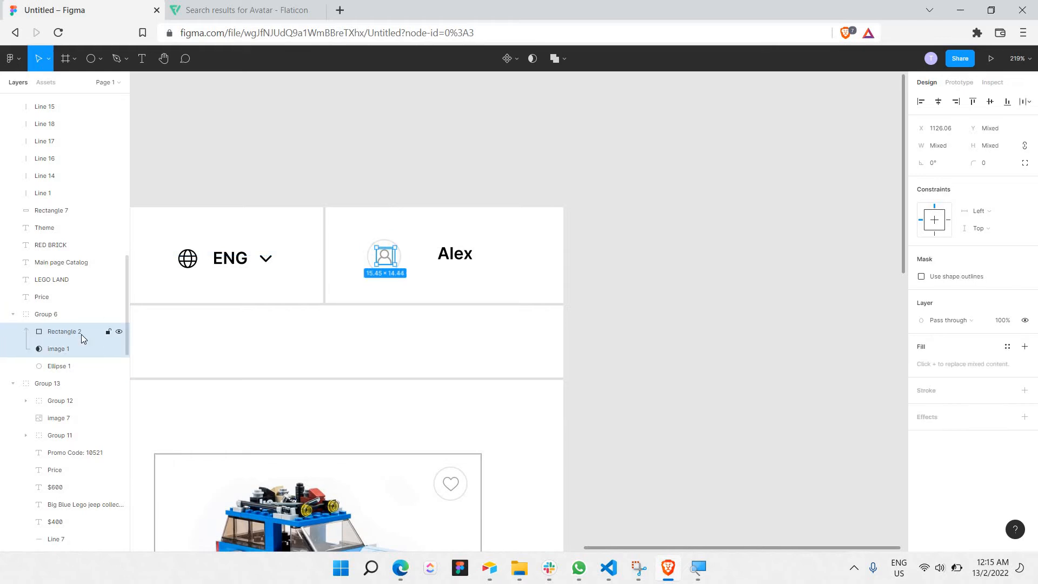
key("Up")
key("Down")
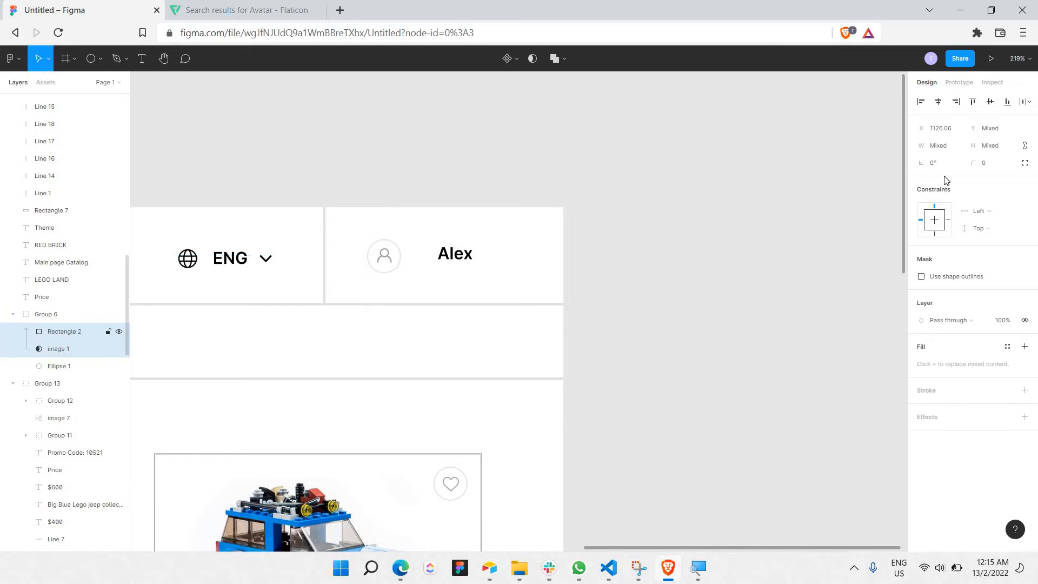
Resize the person icon's image 1 layer to 12 × 12 and position it in the badge at X 1127.06, Y 35.06
left_click(59, 350)
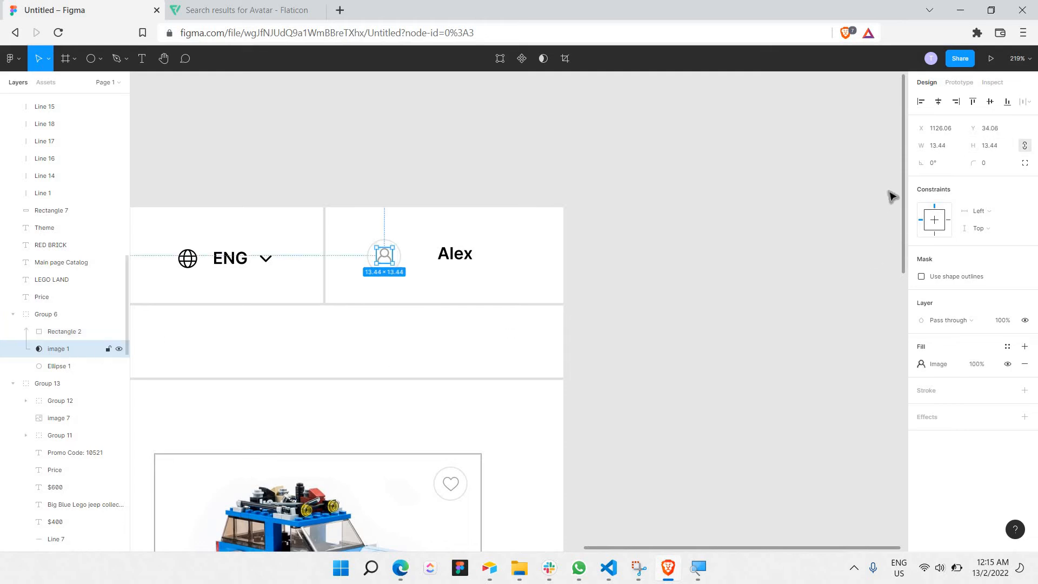
left_click(939, 147)
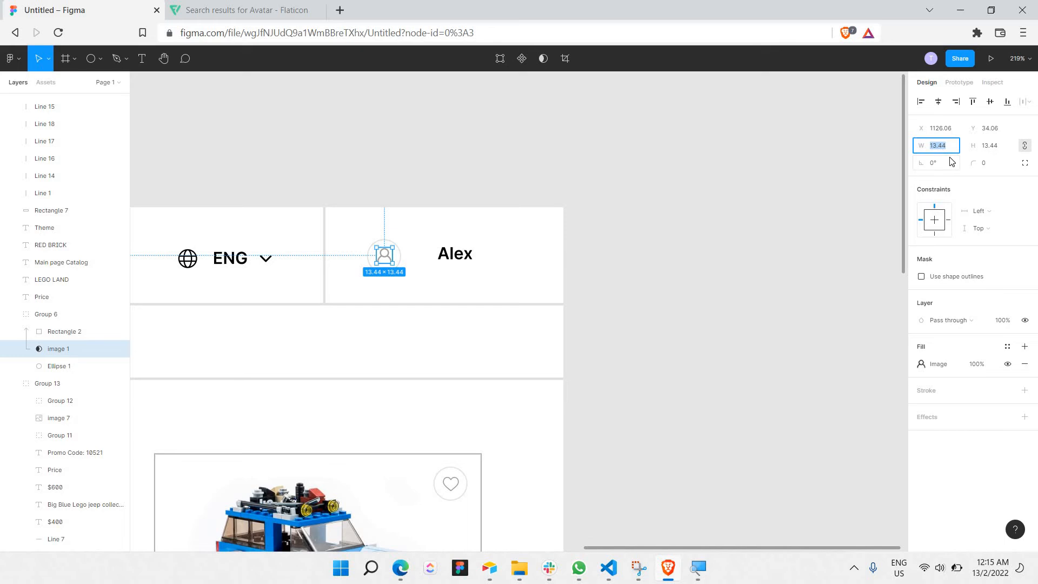
type("12")
key("Return")
key("Right")
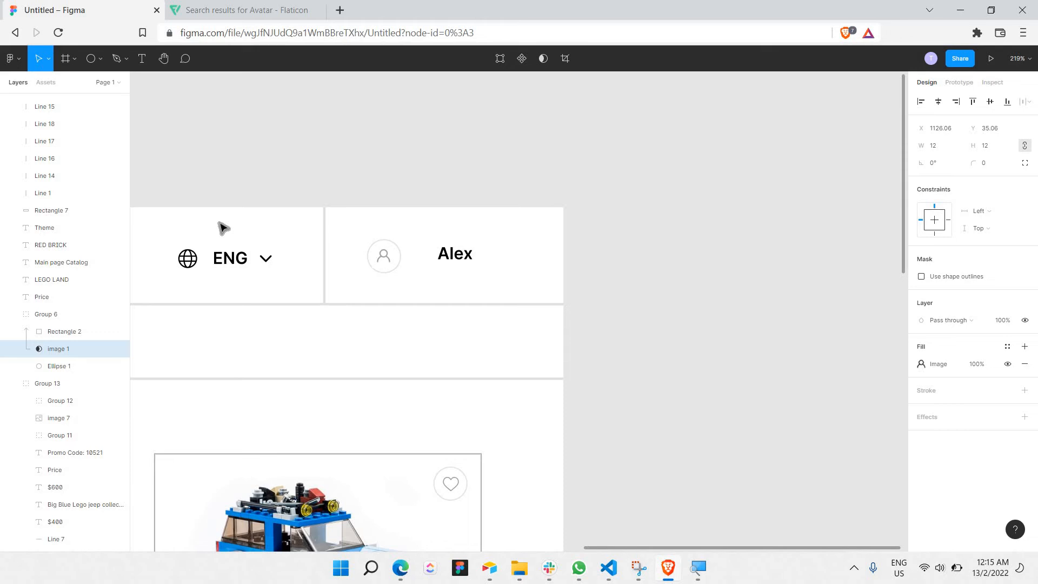
key("Right")
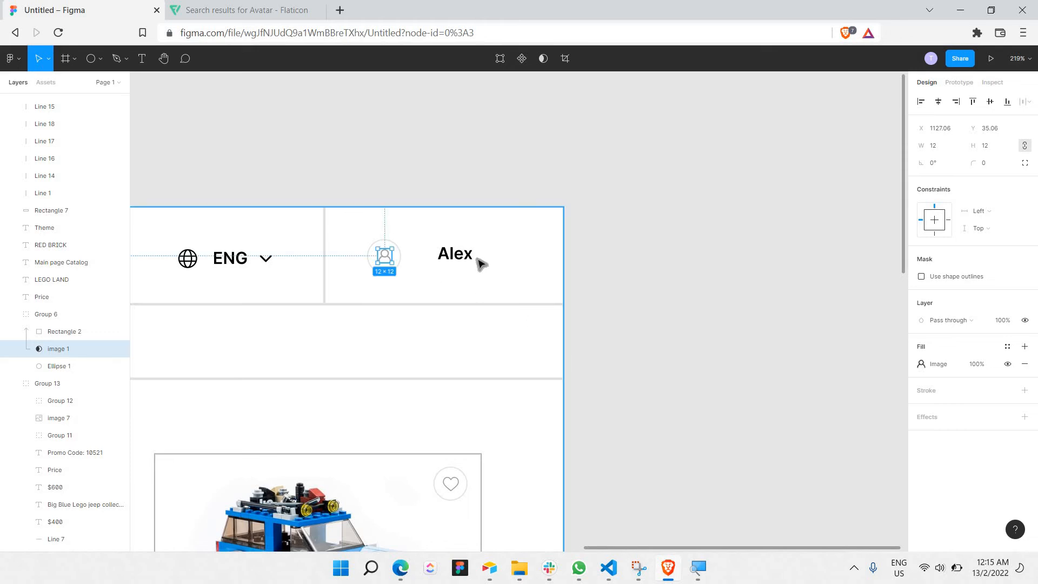
Nudge the person icon's image layer one pixel left inside the header badge, to X 1126.06
scroll(482, 264, "up", 5)
scroll(482, 266, "up", 5)
scroll(483, 266, "left", 2)
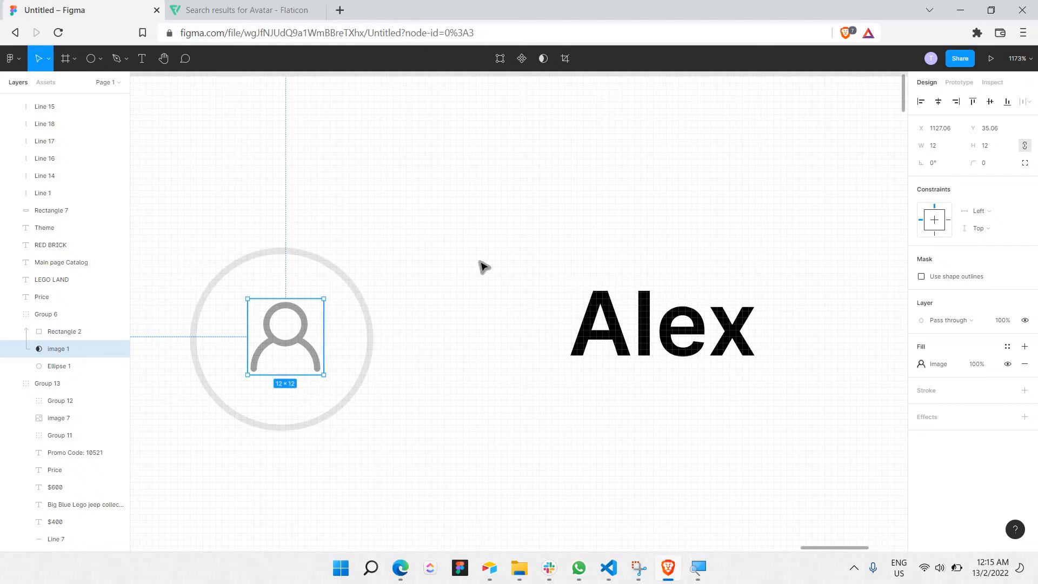
key("Left")
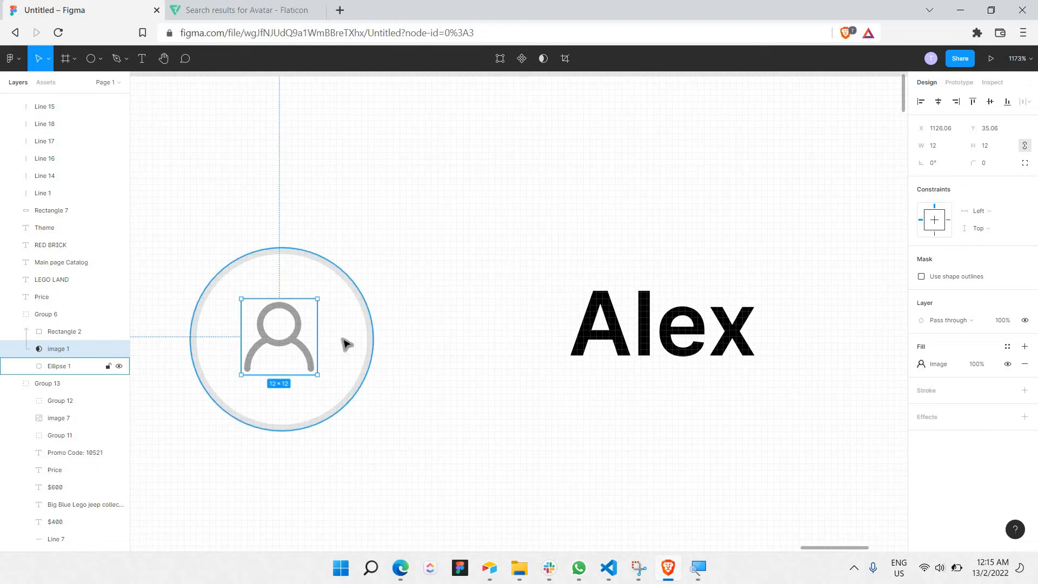
left_click(346, 344)
key("Left")
left_click_drag(346, 344, 446, 344)
left_click(443, 345)
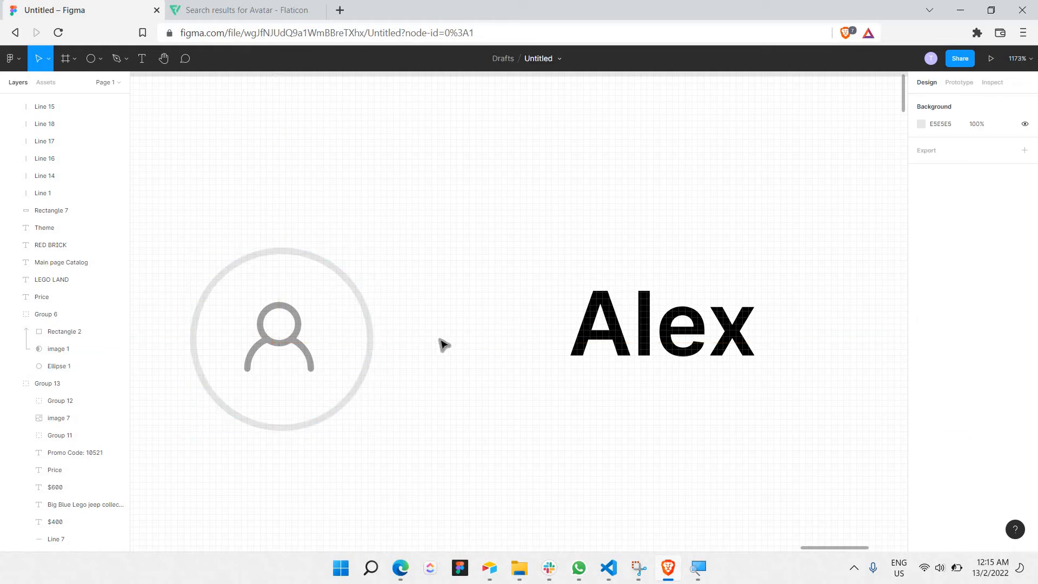
Move the Toys label in the header 10 px left to X 300
scroll(444, 344, "down", 10)
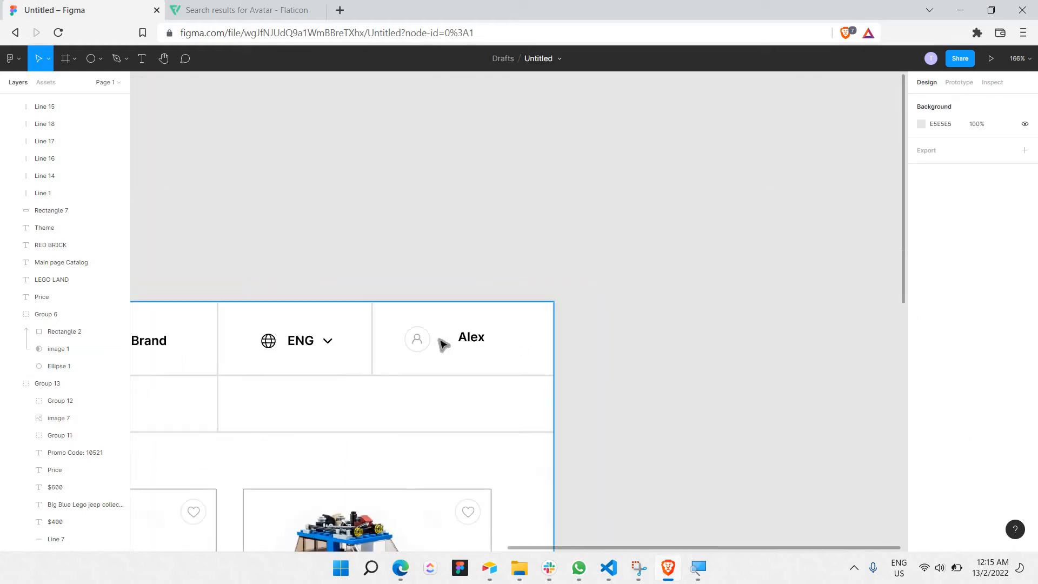
scroll(435, 356, "down", 2)
scroll(433, 355, "left", 3)
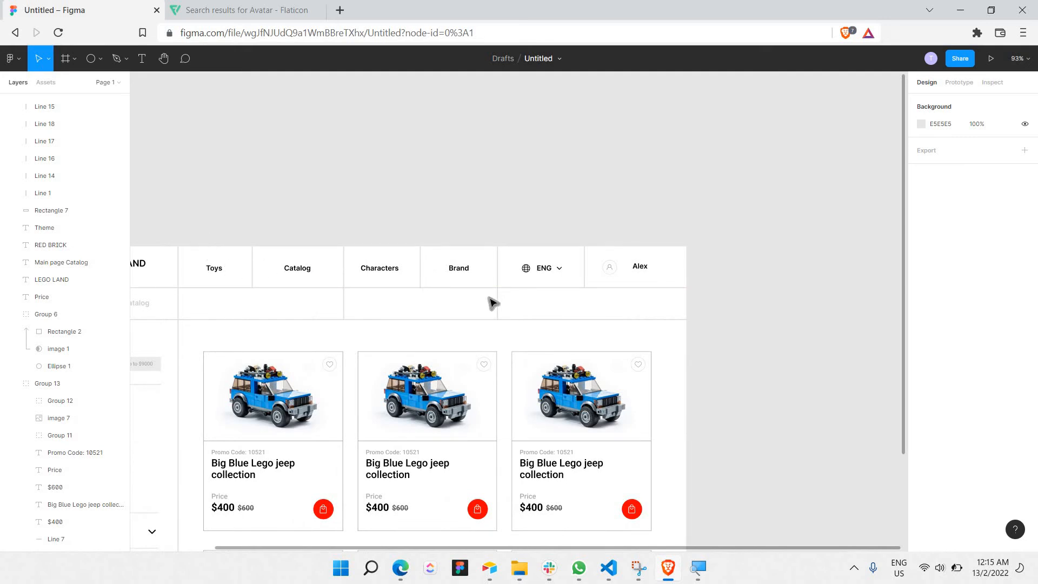
scroll(336, 280, "left", 2)
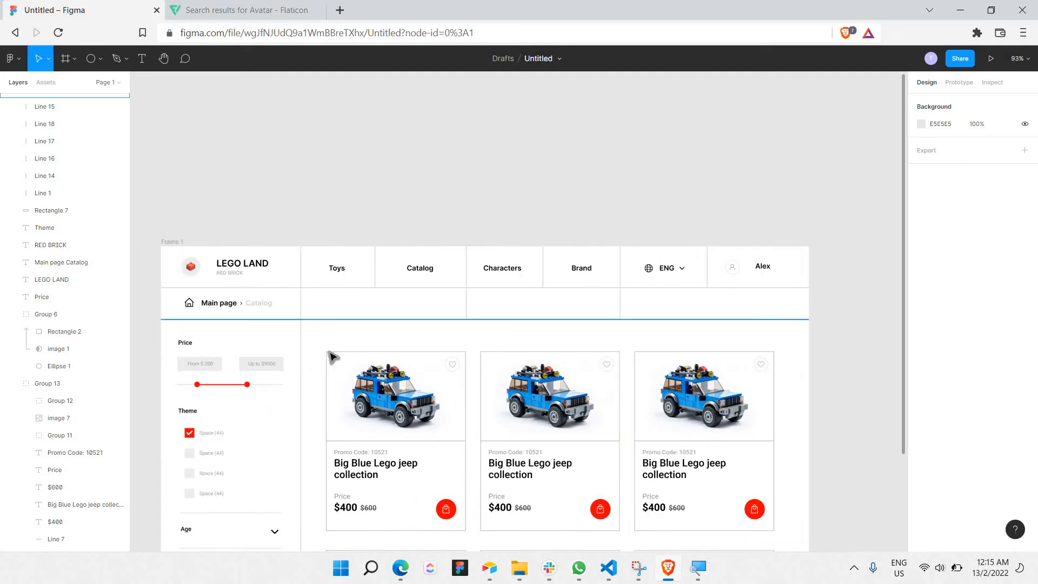
scroll(333, 357, "down", 5)
scroll(352, 303, "up", 5)
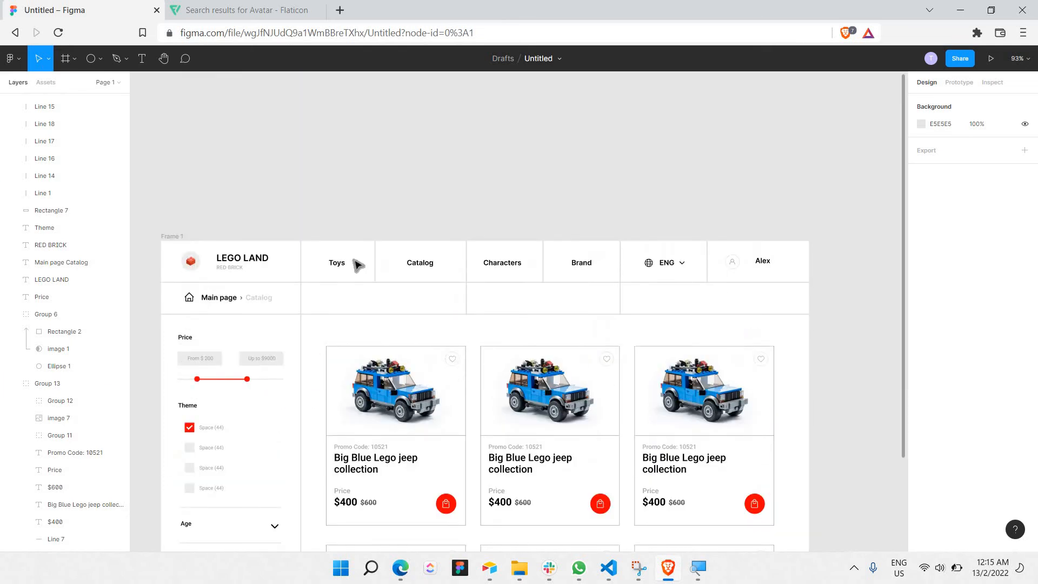
scroll(356, 265, "up", 5)
left_click(323, 285)
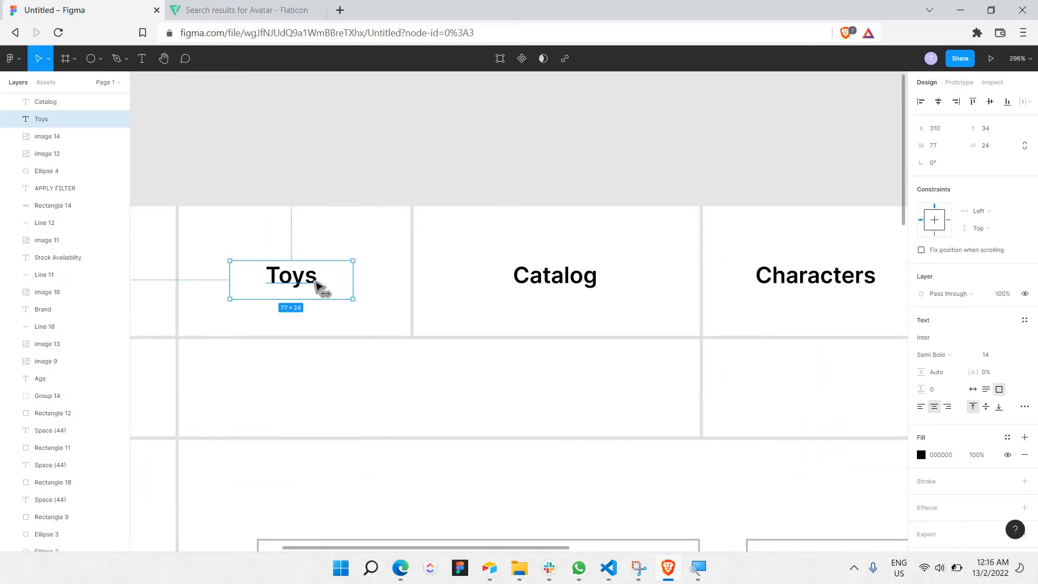
key("shift+Left")
Draw a rectangle about 55 × 13 just right of the Toys label and fill it with FF0000
left_click(98, 67)
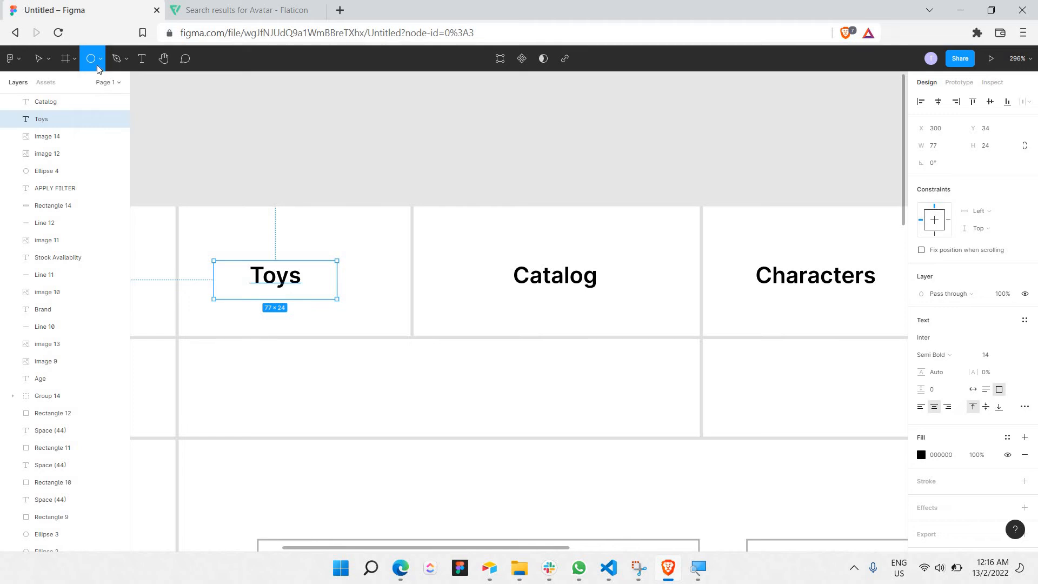
left_click(101, 59)
left_click(81, 83)
left_click_drag(306, 259, 395, 280)
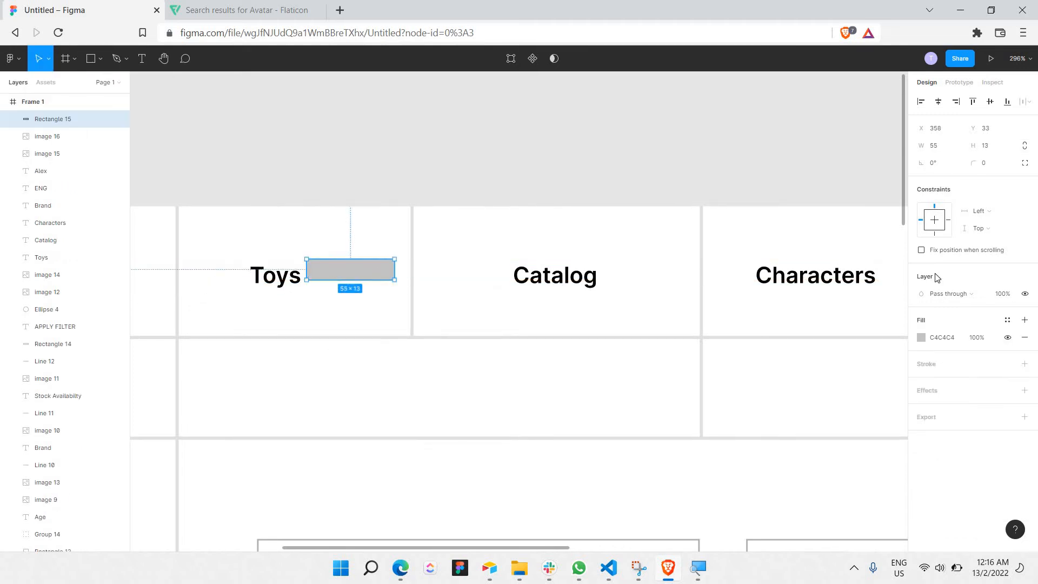
left_click(921, 337)
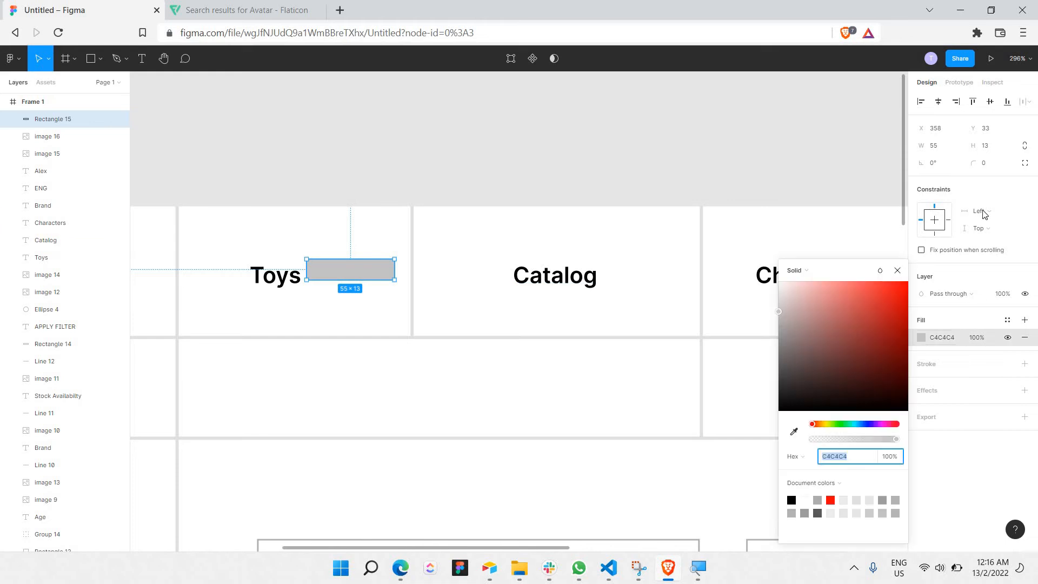
type("FF0000")
key("Return")
Increase the red rectangle's height to 18 and move it to X 362, Y 37
left_click_drag(363, 288, 362, 288)
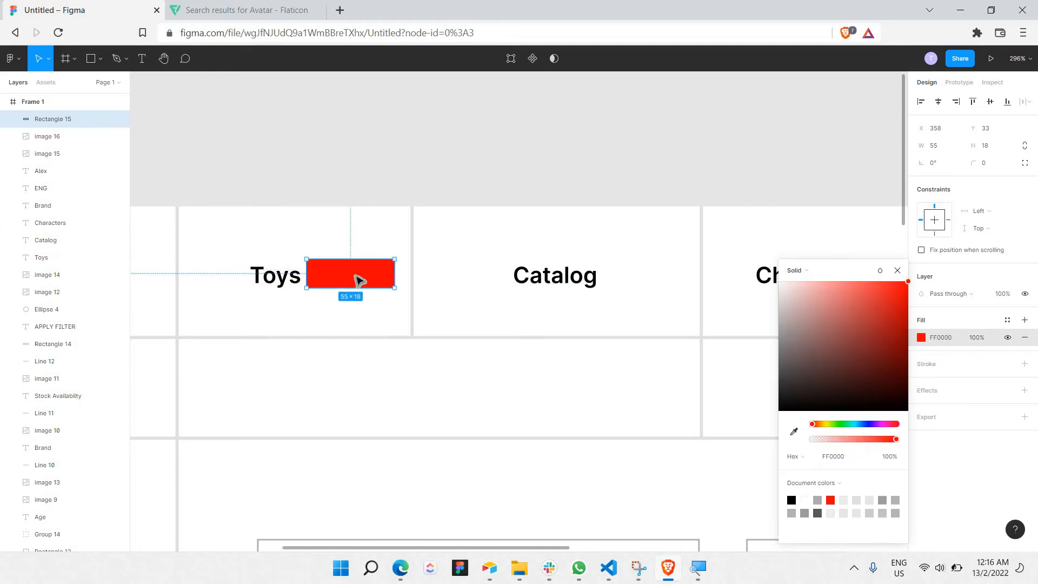
key("Down")
key("Right")
key("Right")
key("Right")
key("Right")
key("Down")
key("Down")
key("Down")
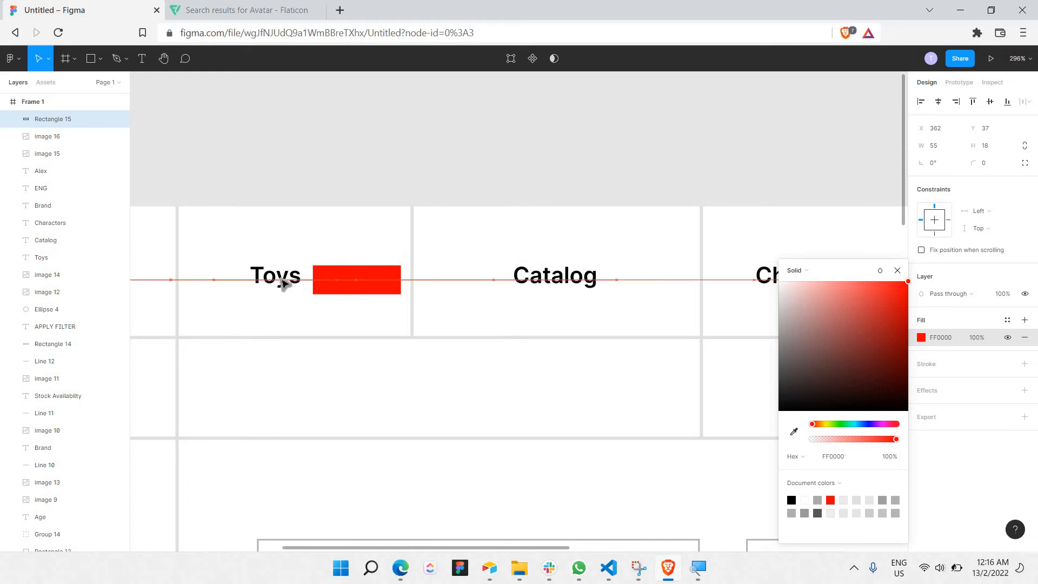
Duplicate the Toys label, place the copy over the red rectangle, and change its text to HOT
left_click(280, 280)
key("ctrl+v")
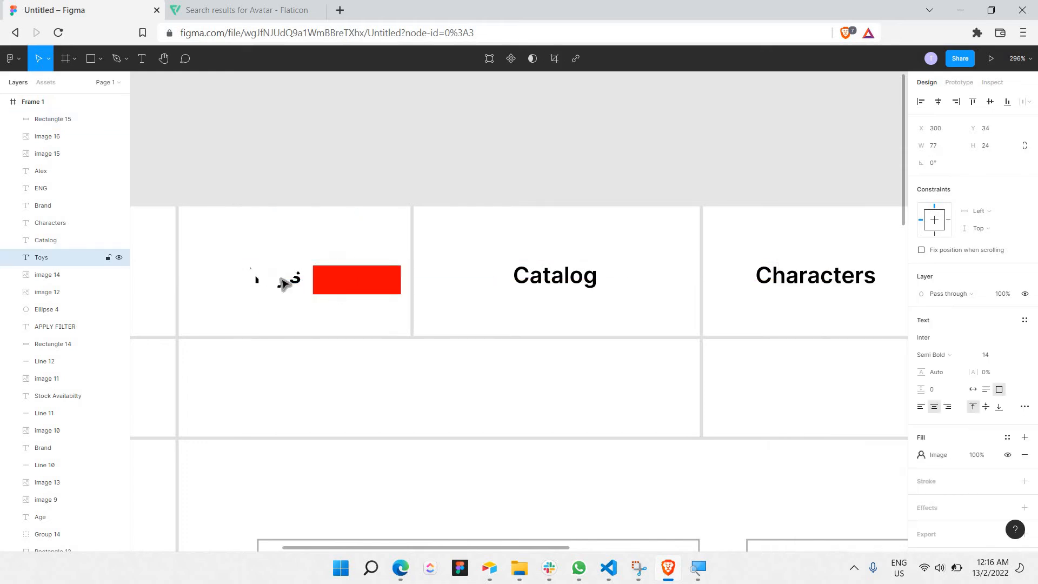
key("ctrl+z")
key("ctrl+v")
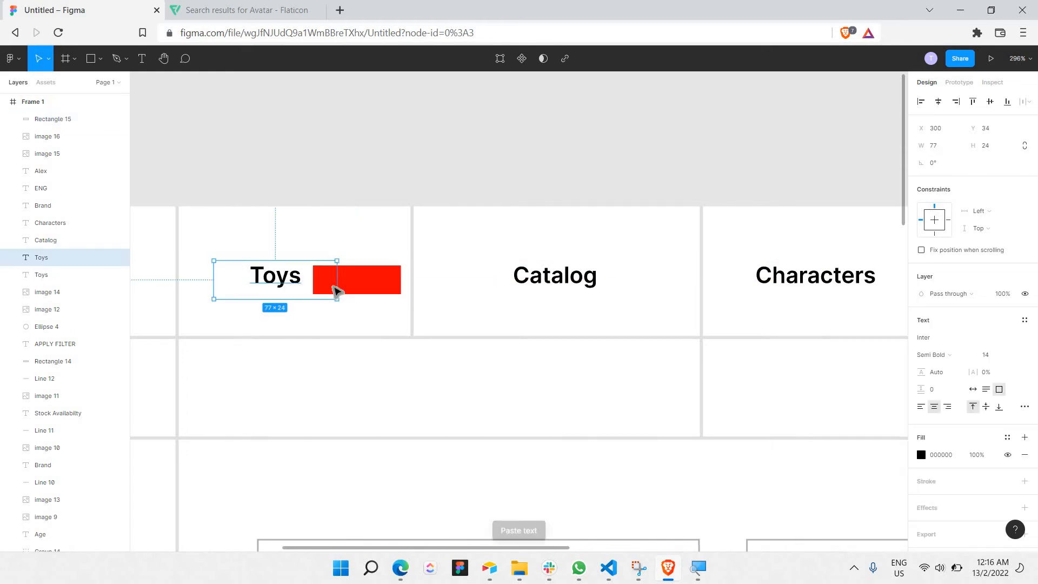
left_click_drag(282, 281, 359, 285)
left_click_drag(72, 260, 349, 283)
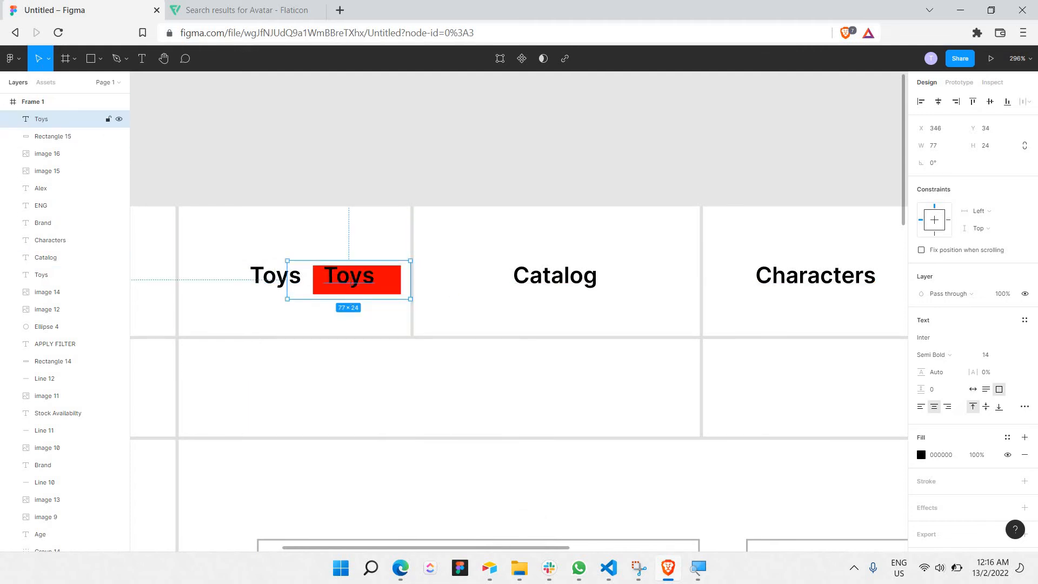
double_click(349, 283)
type("HOT")
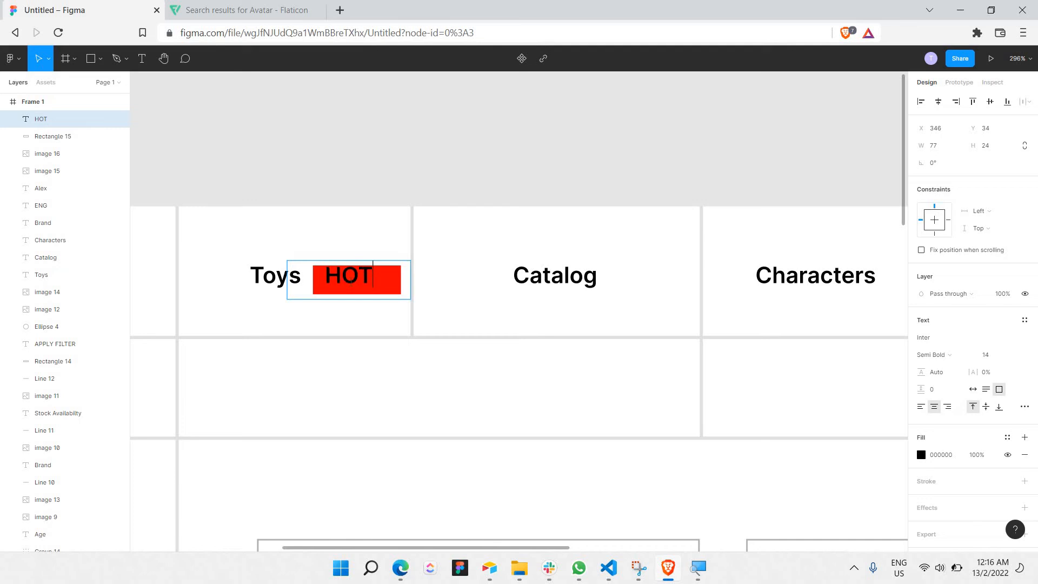
Color the HOT text FFFFFF and set its font size to 10
key("ctrl+a")
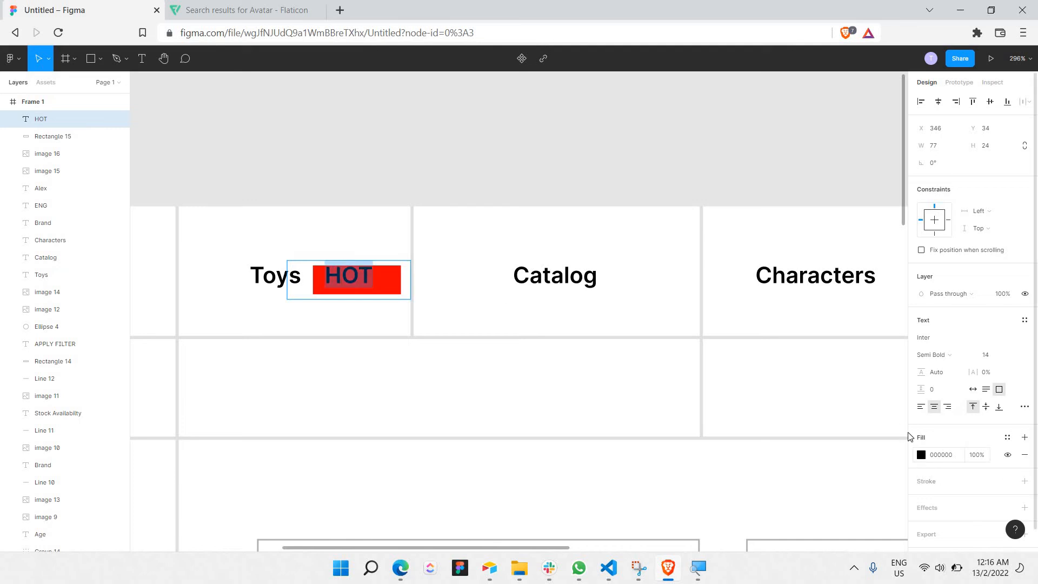
left_click(920, 454)
left_click_drag(825, 322, 667, 158)
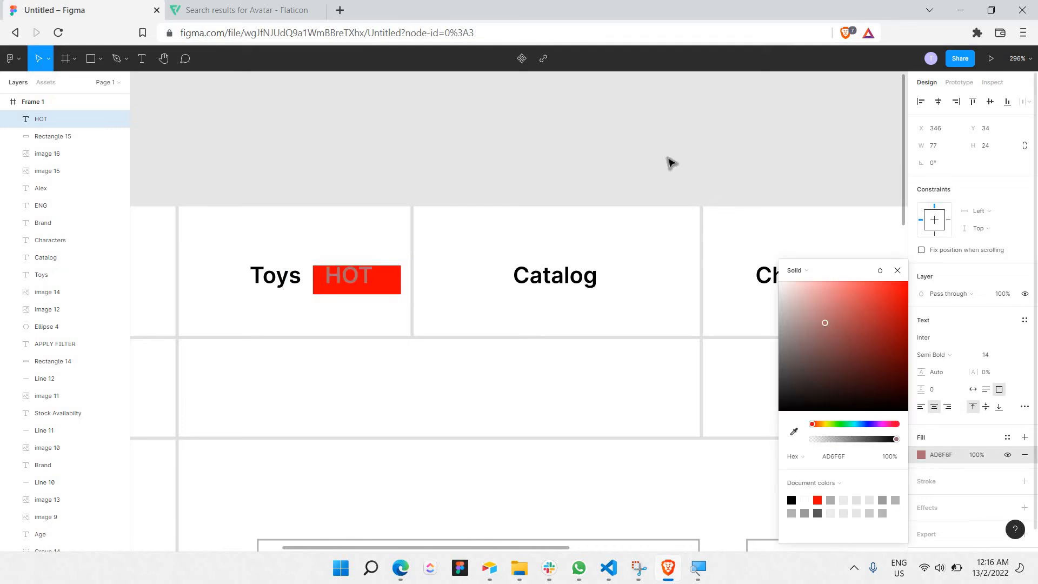
left_click(1021, 357)
left_click(994, 328)
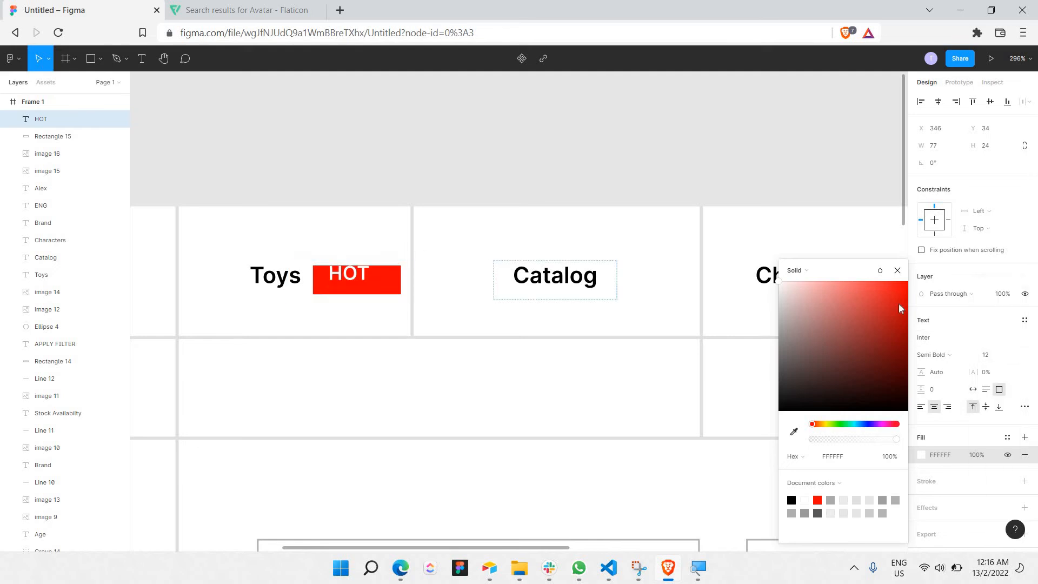
left_click(1015, 354)
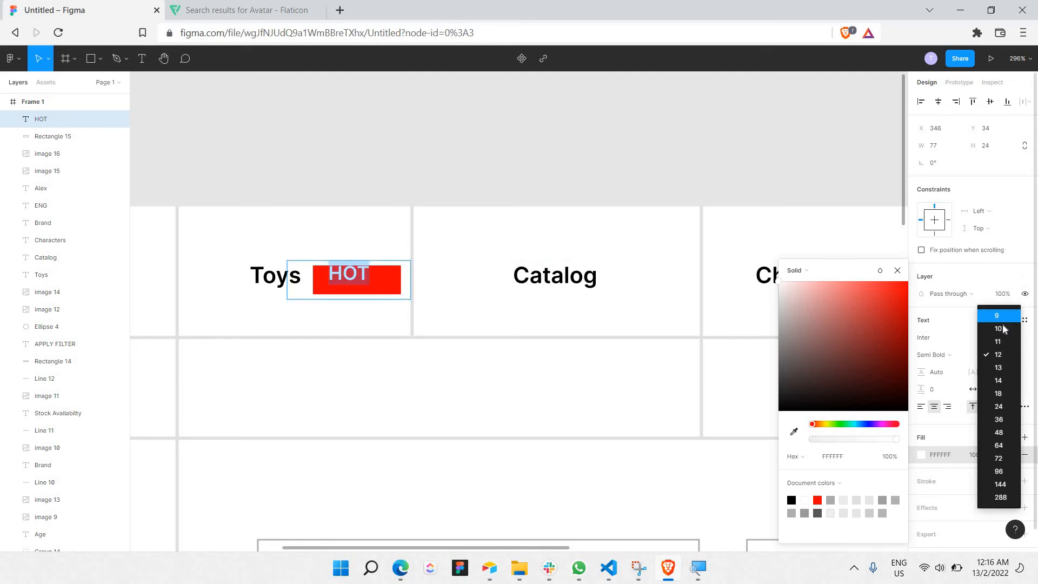
left_click(998, 328)
left_click(352, 286)
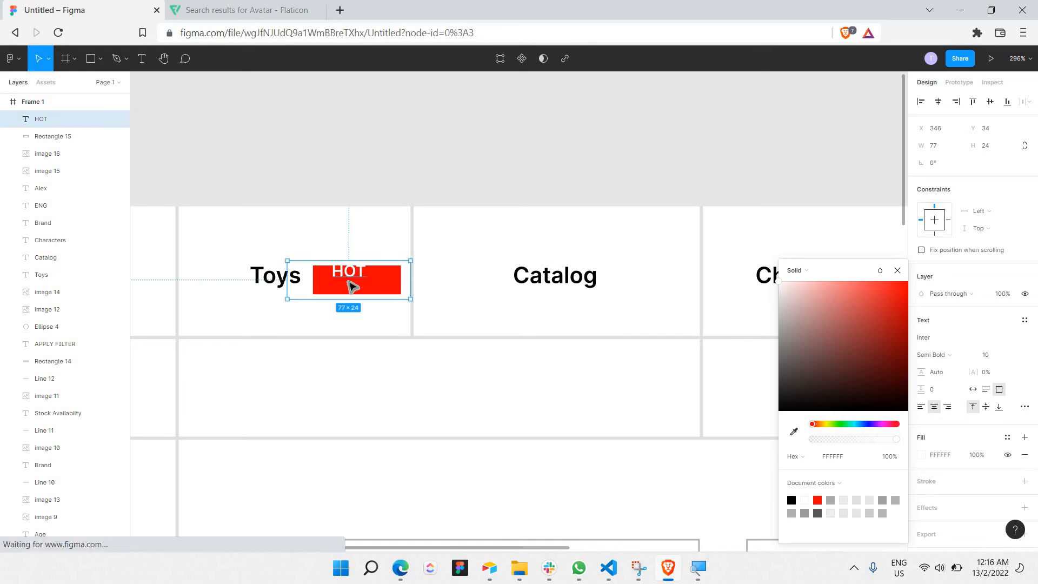
key("Escape")
Fit the HOT text box to 32 × 10 at X 363, Y 40, and narrow the red rectangle to 33 wide
left_click(401, 279)
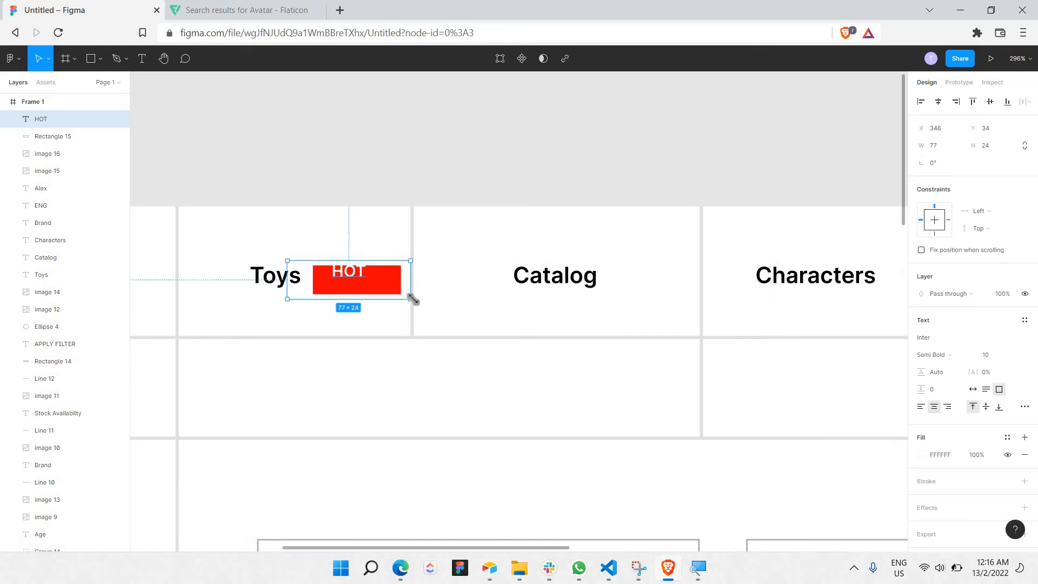
left_click_drag(375, 291, 318, 275)
left_click_drag(319, 270, 366, 285)
left_click(373, 285)
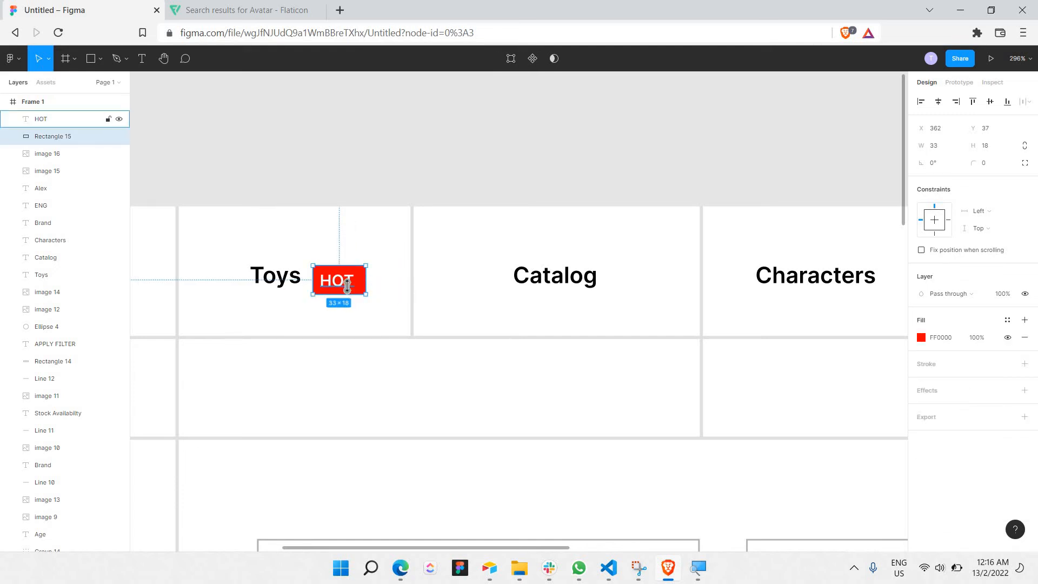
left_click(347, 285)
key("Right")
key("Right")
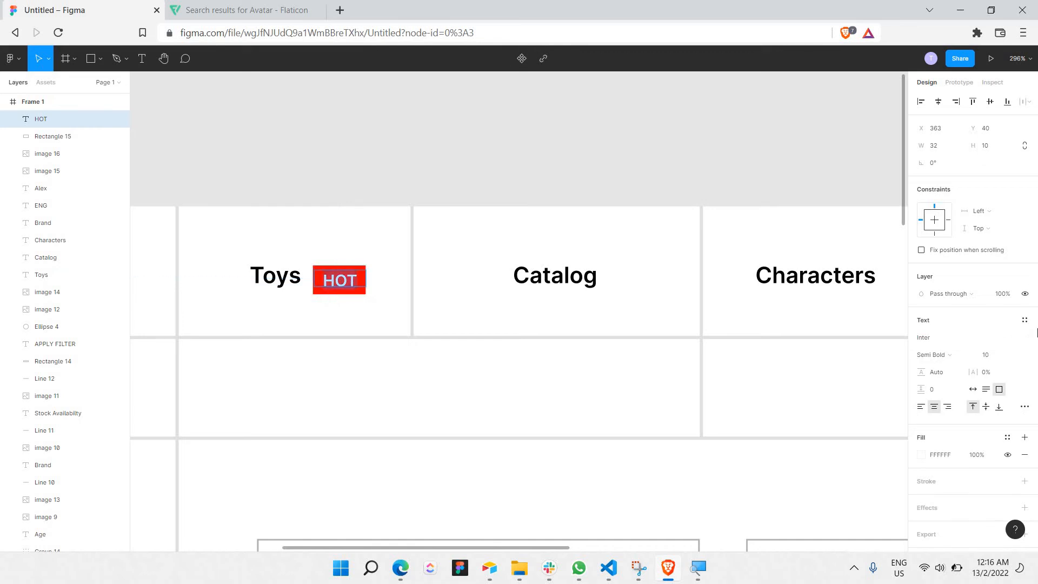
Set the HOT text's font size to 8 and nudge the red rectangle up to Y 36
left_click(994, 357)
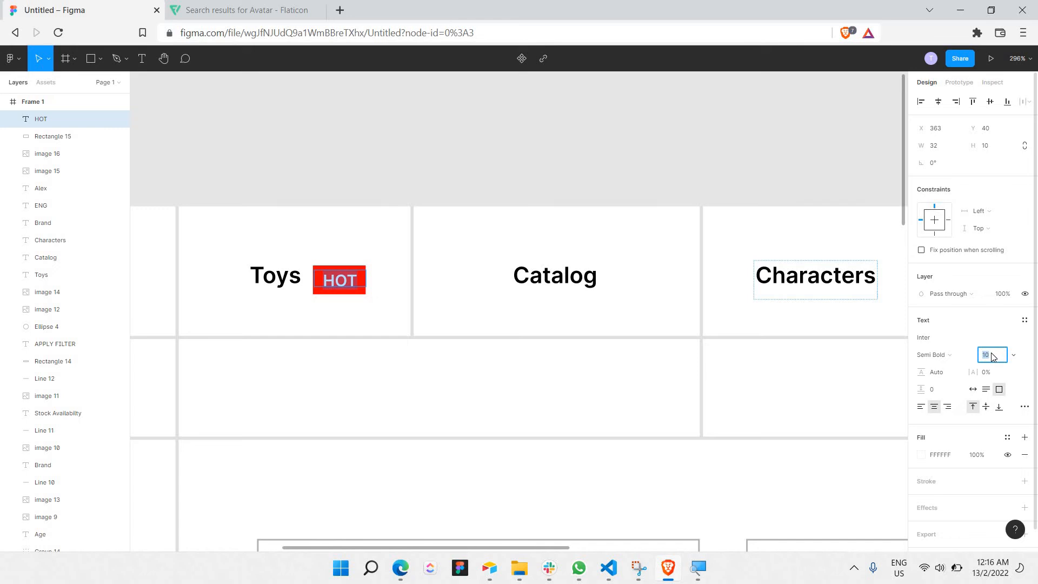
type("8")
key("Return")
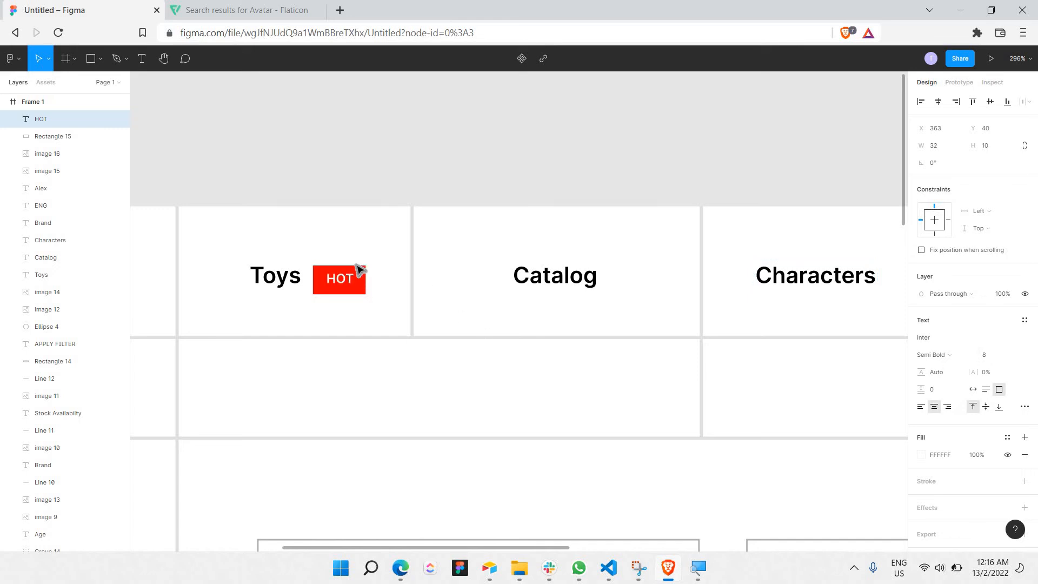
left_click(360, 293)
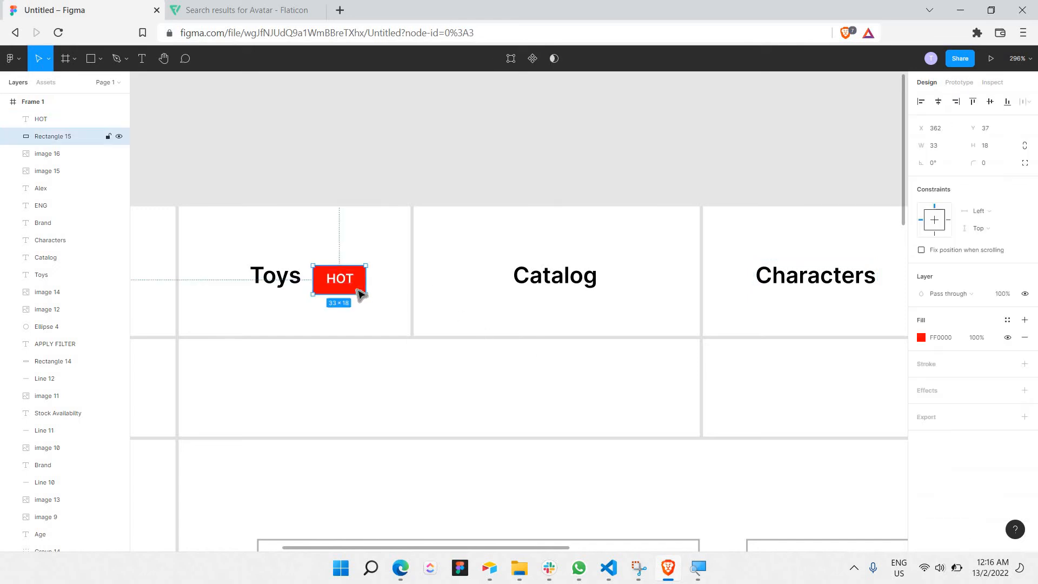
key("Up")
left_click(304, 252)
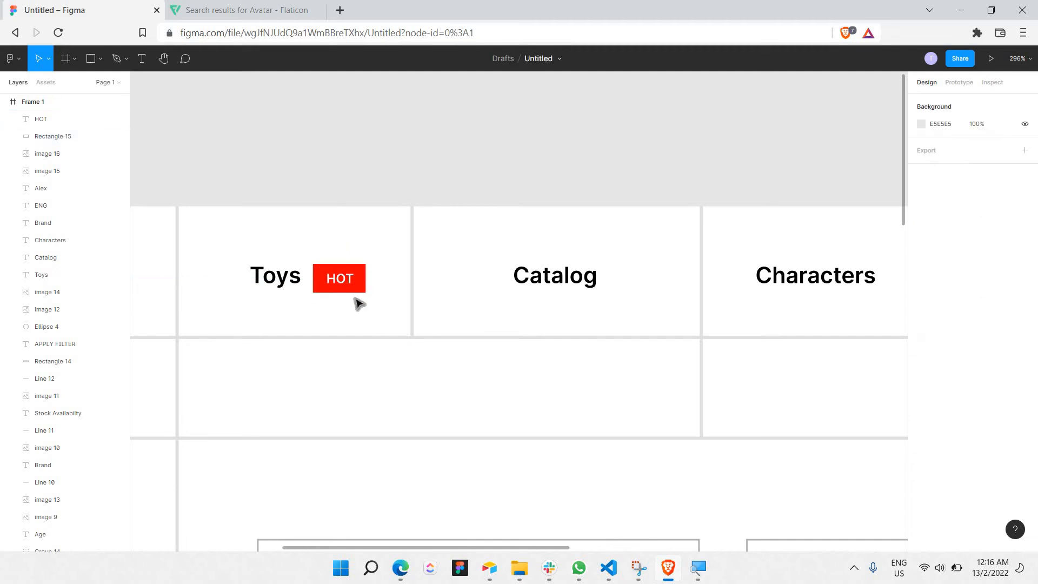
Resize the red rectangle behind HOT to 30 × 15 and select the HOT text
left_click(371, 306, "ctrl")
left_click_drag(373, 311, 365, 280)
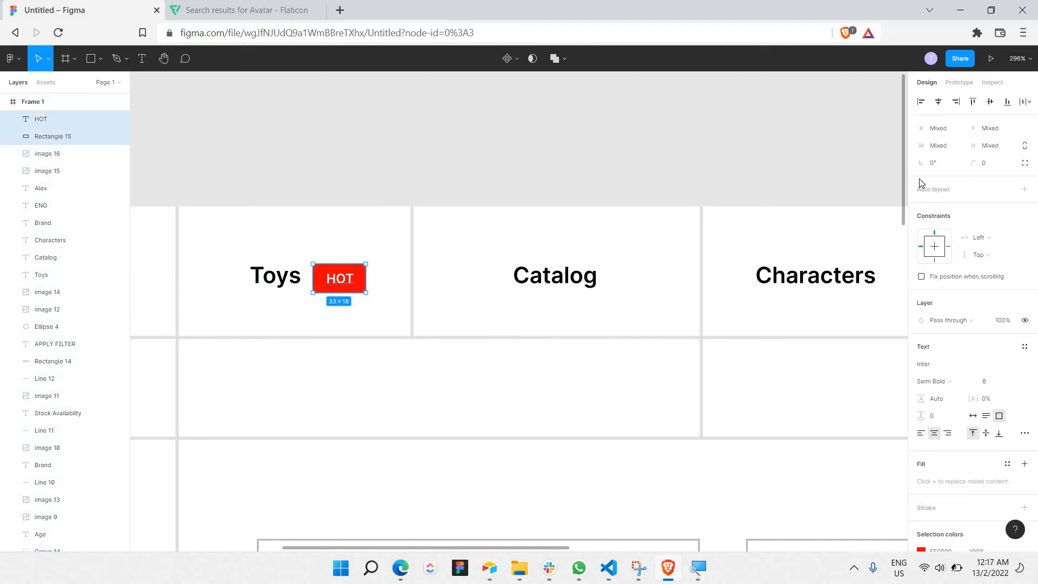
left_click(347, 317)
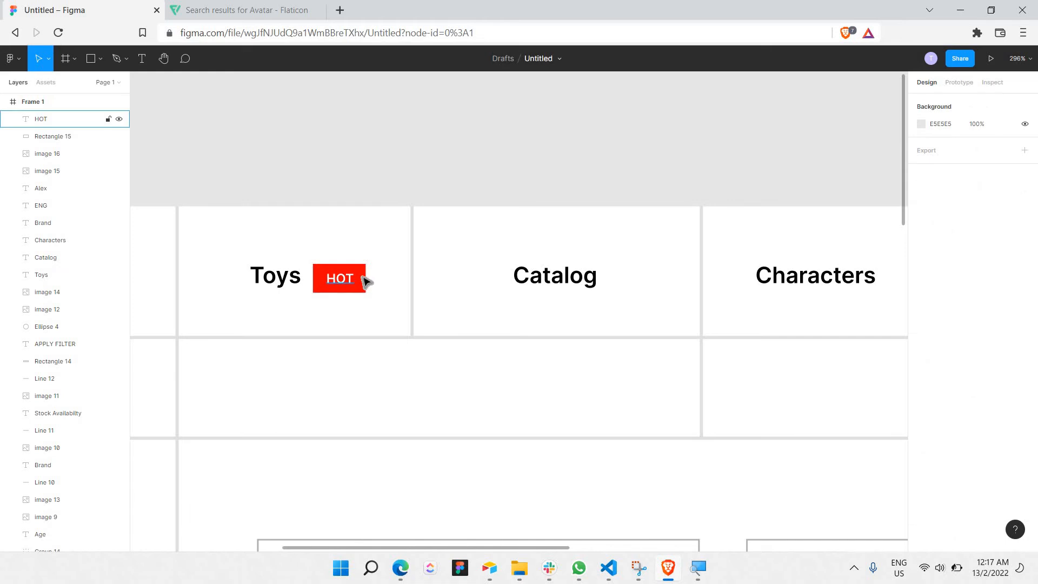
left_click(367, 281)
left_click(950, 143)
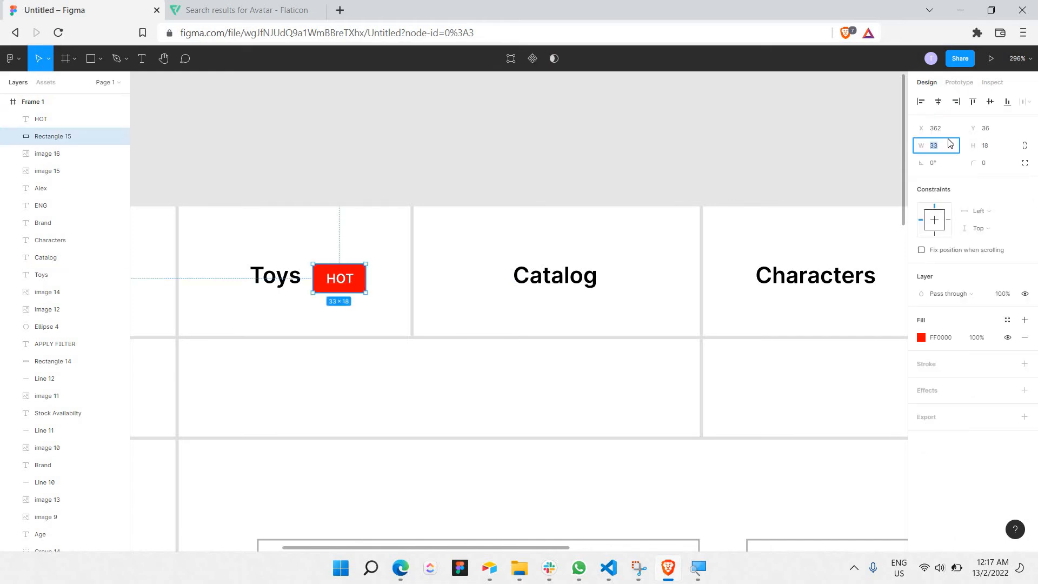
type("30")
key("Return")
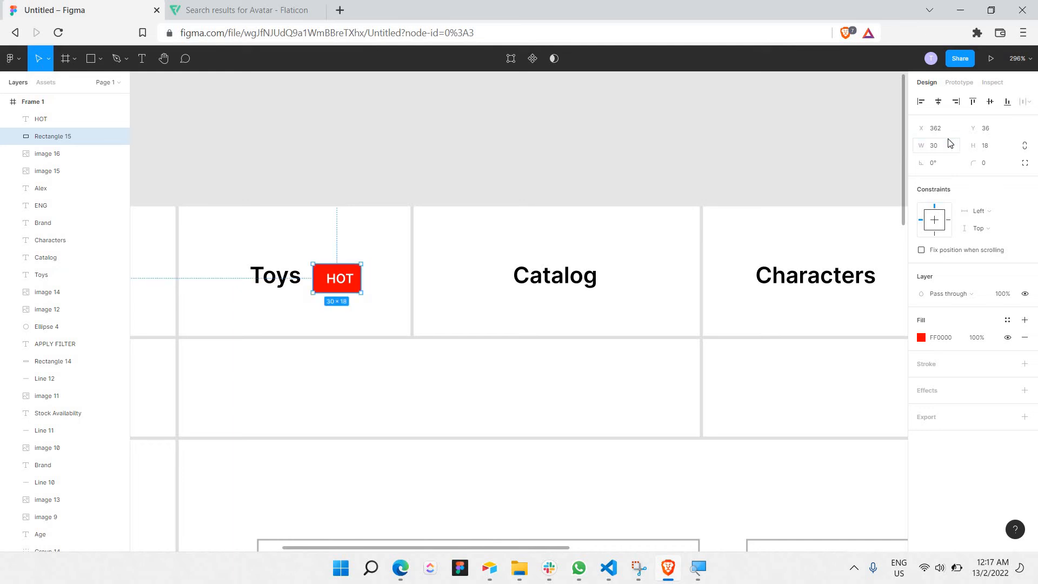
left_click(998, 154)
type("15")
key("Return")
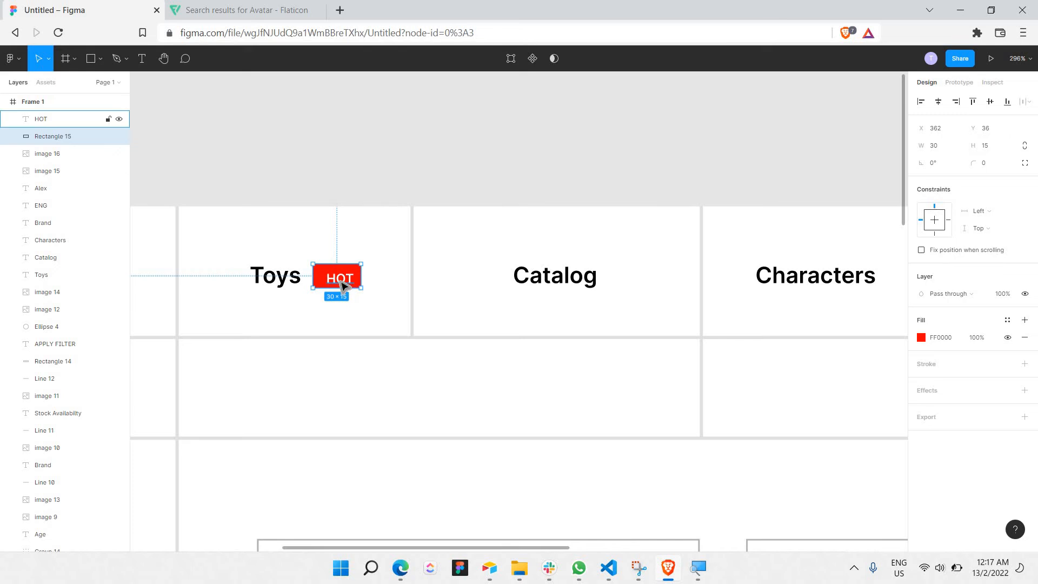
left_click(344, 285)
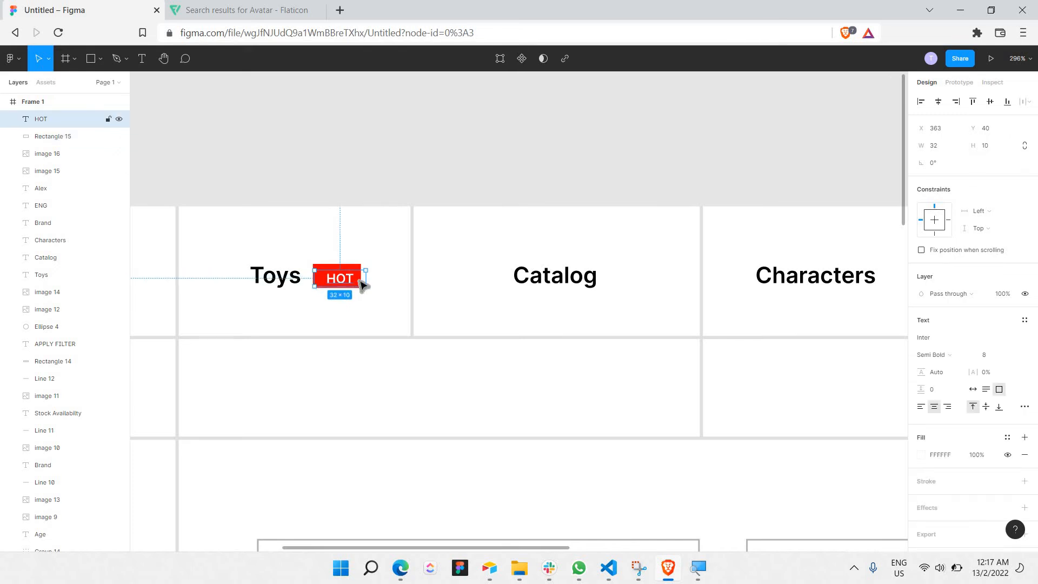
Narrow the HOT text box to 29 × 10 to fit the red rectangle
left_click_drag(359, 278, 362, 279)
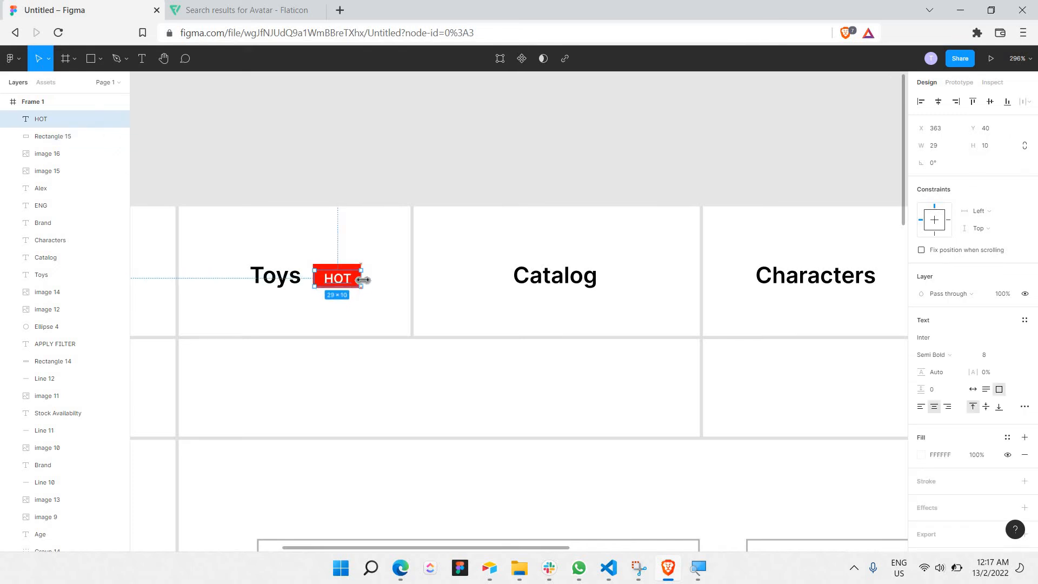
left_click(348, 151)
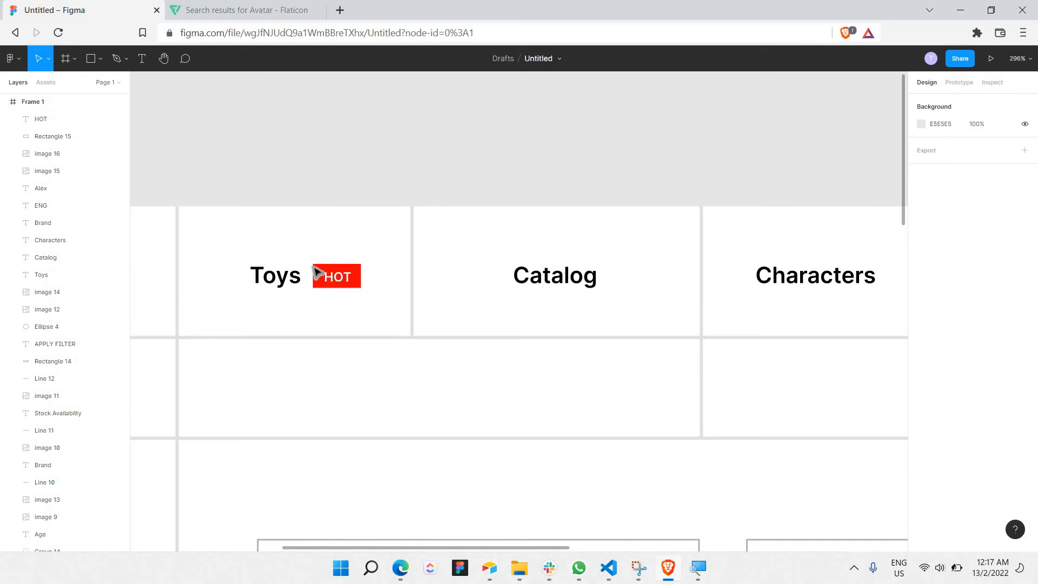
scroll(543, 318, "right", 3)
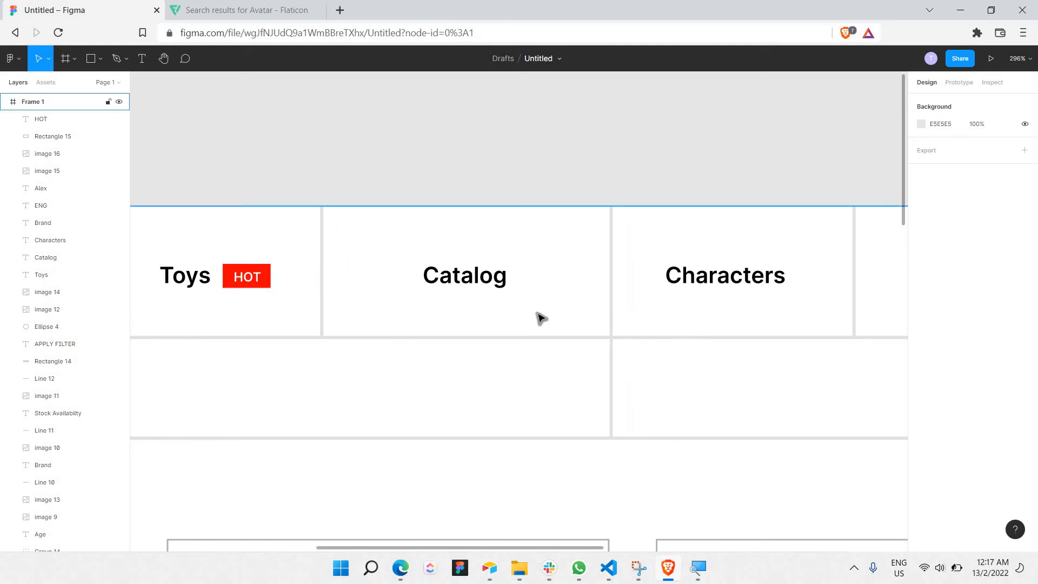
scroll(540, 319, "down", 5, "ctrl")
scroll(541, 349, "up", 3, "ctrl")
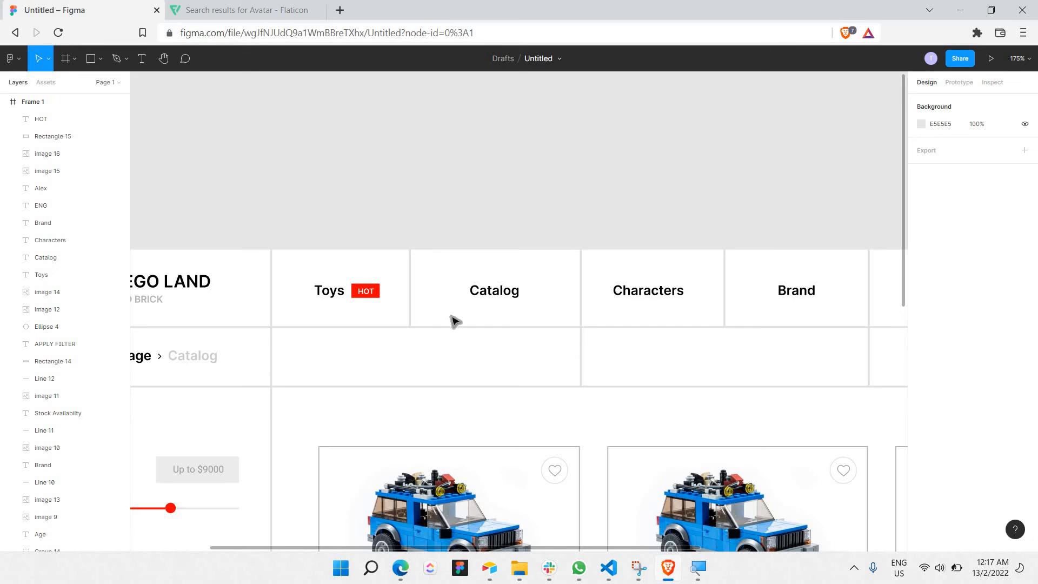
Duplicate the first product card's red bag button into the row below Toys at X 313, Y 95
scroll(432, 322, "down", 3, "ctrl")
scroll(432, 302, "down", 3)
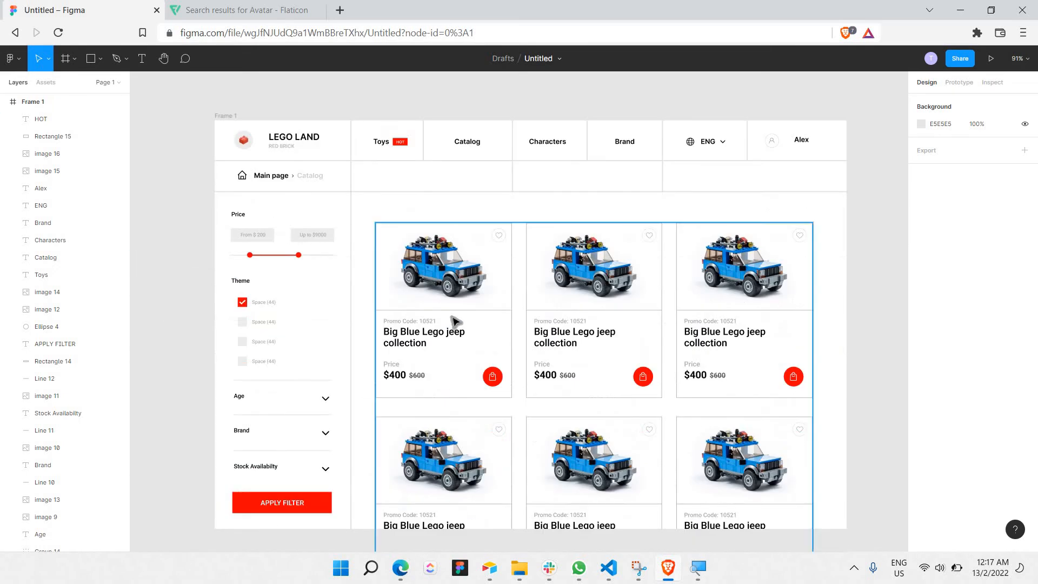
scroll(484, 373, "up", 3, "ctrl")
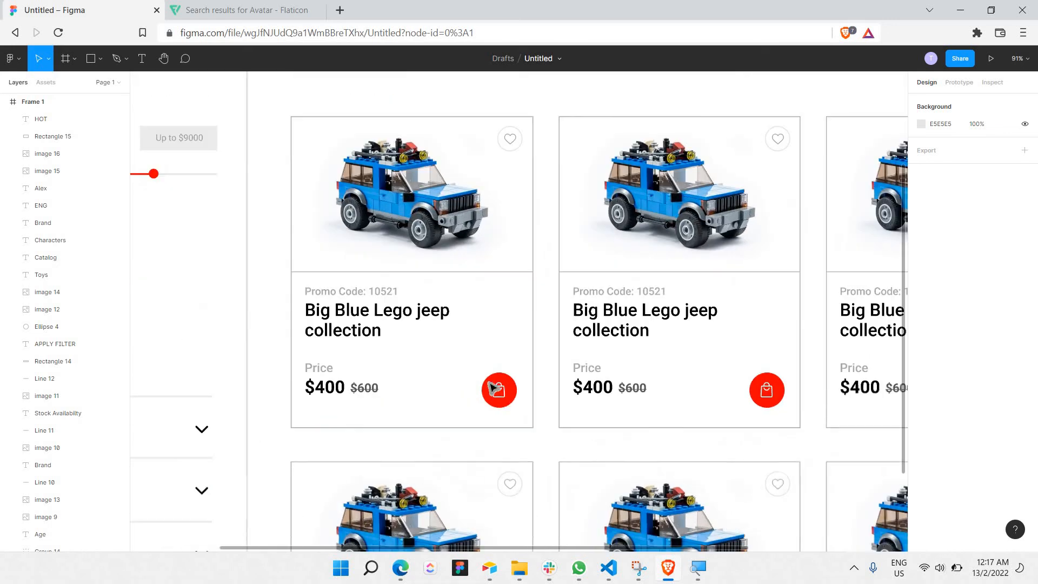
left_click(518, 409)
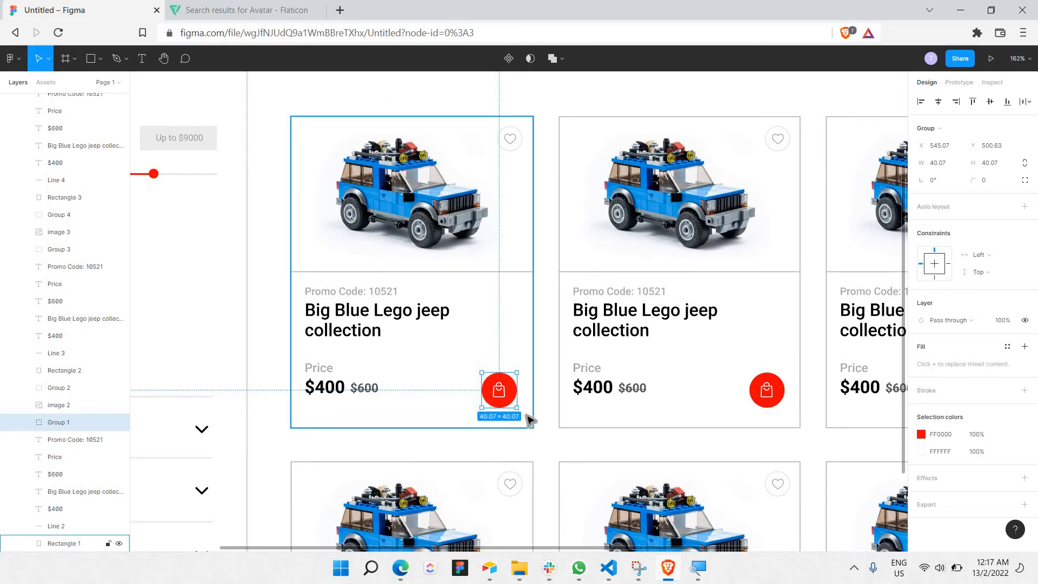
key("ctrl+c")
key("ctrl+v")
left_click_drag(498, 382, 296, 240)
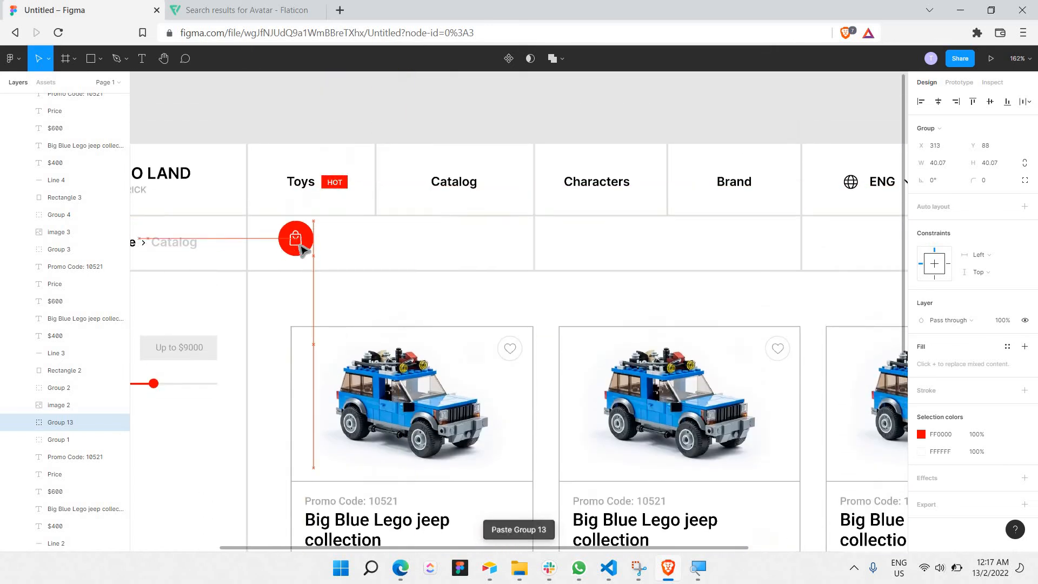
Resize the copied bag button below Toys to 35 × 35
left_click(944, 163)
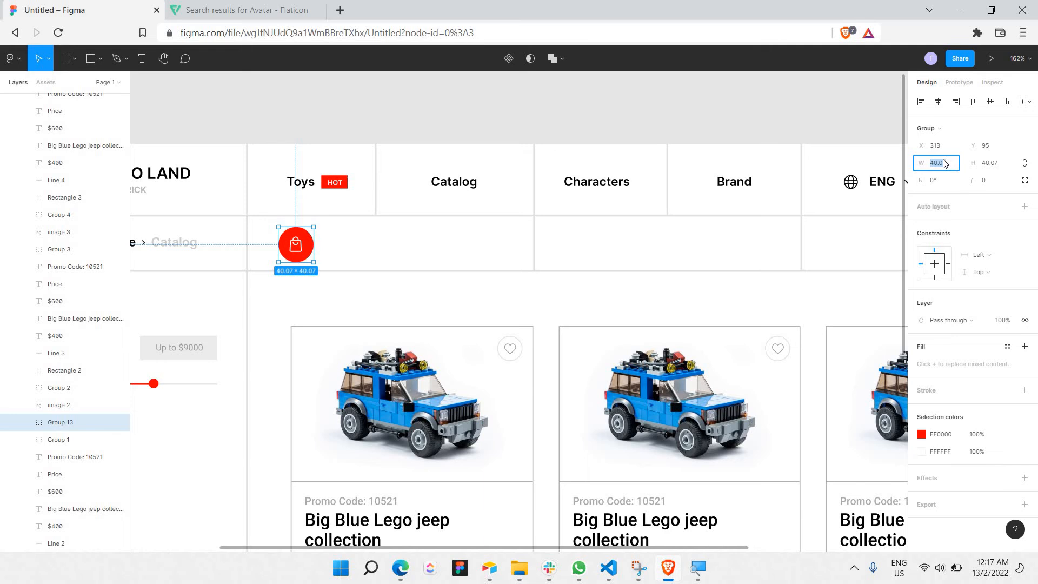
key("Return")
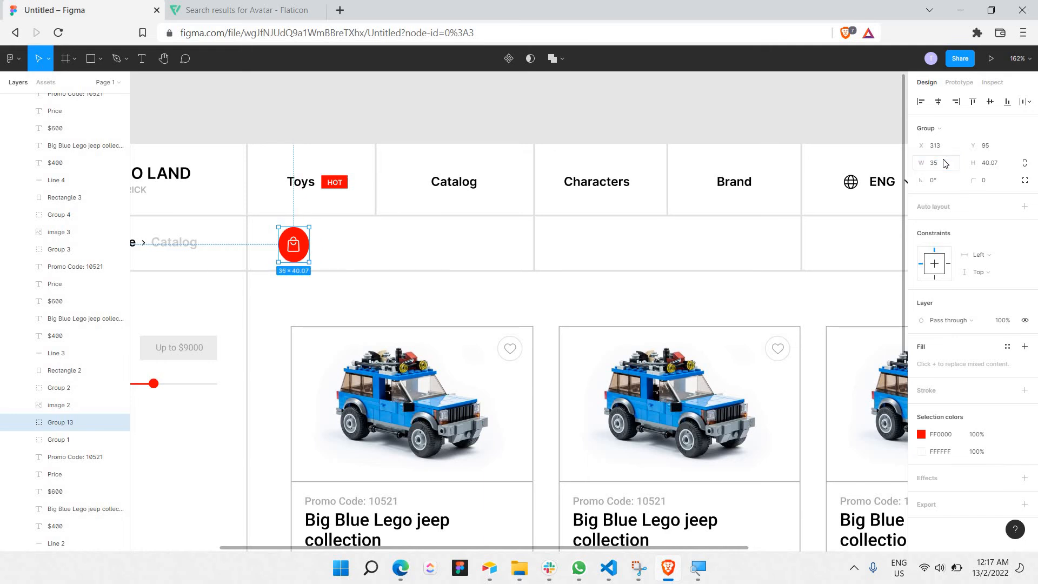
left_click(994, 168)
type("35")
key("Return")
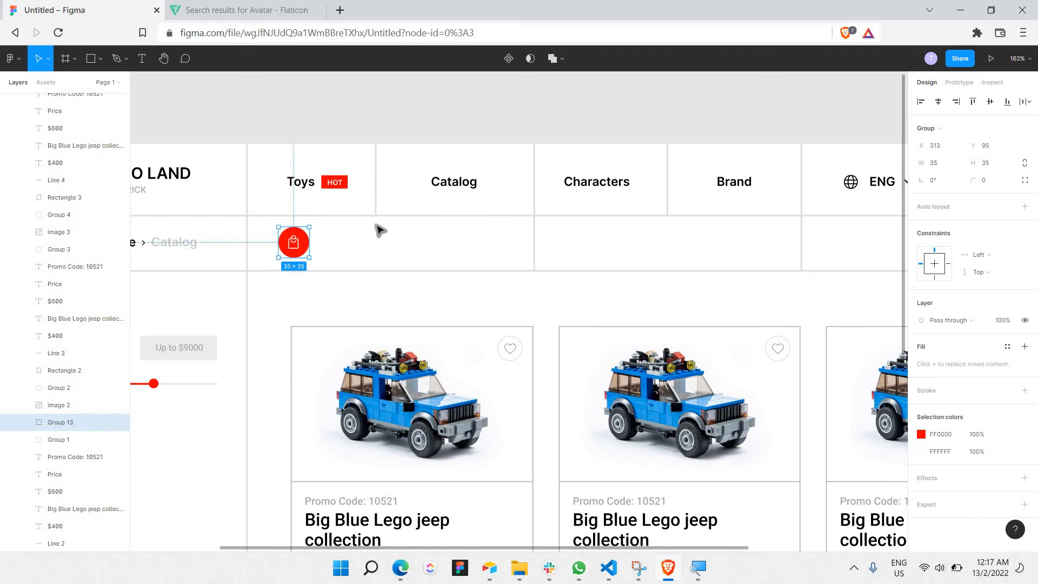
Set the copied bag button's width and height to 33
left_click(952, 165)
key("Return")
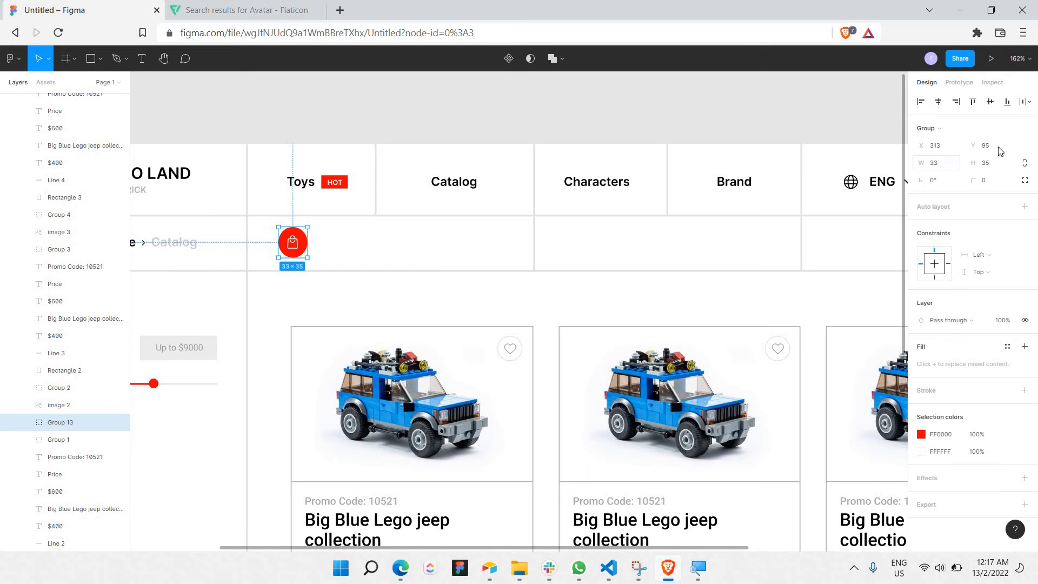
left_click(993, 167)
type("33")
key("Return")
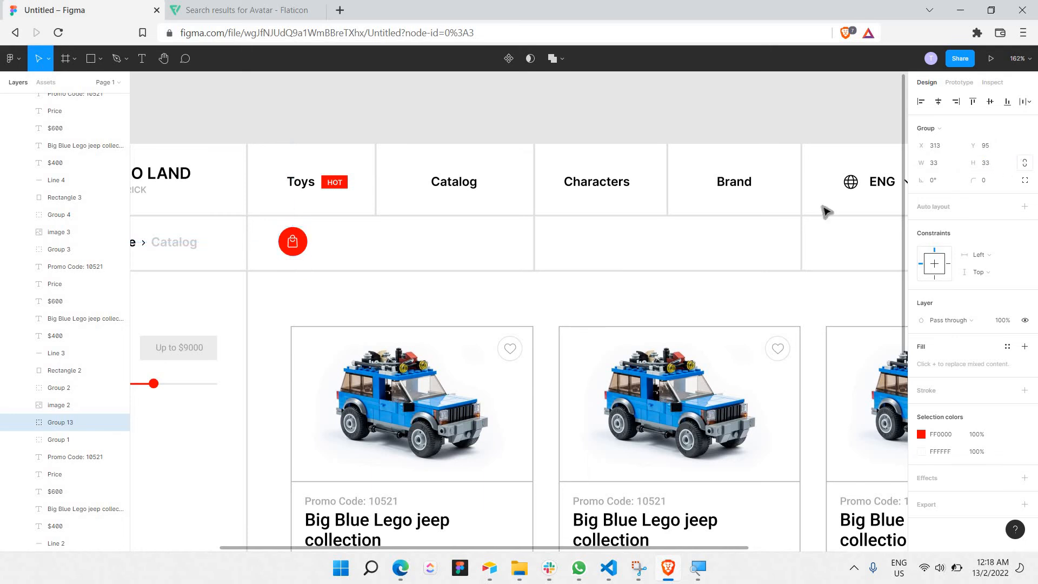
Paste a copy of the Catalog label beside the red bag button below Toys, at X 354, Y 99
left_click(461, 179)
key("ctrl+v")
left_click_drag(456, 187, 371, 243)
Left-align the copied Catalog label and replace its text with "Compare products"
key("Return")
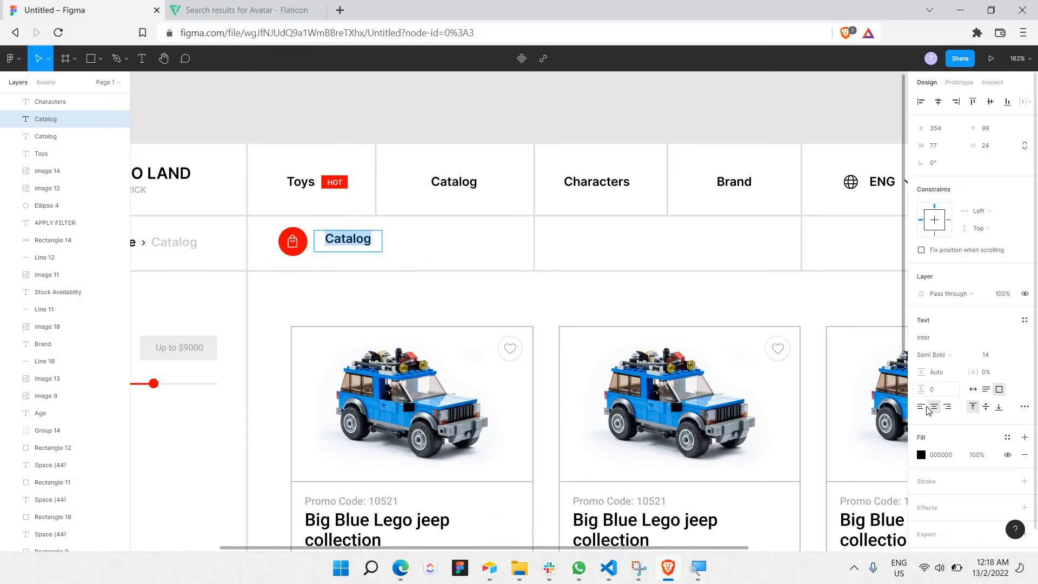
left_click(921, 406)
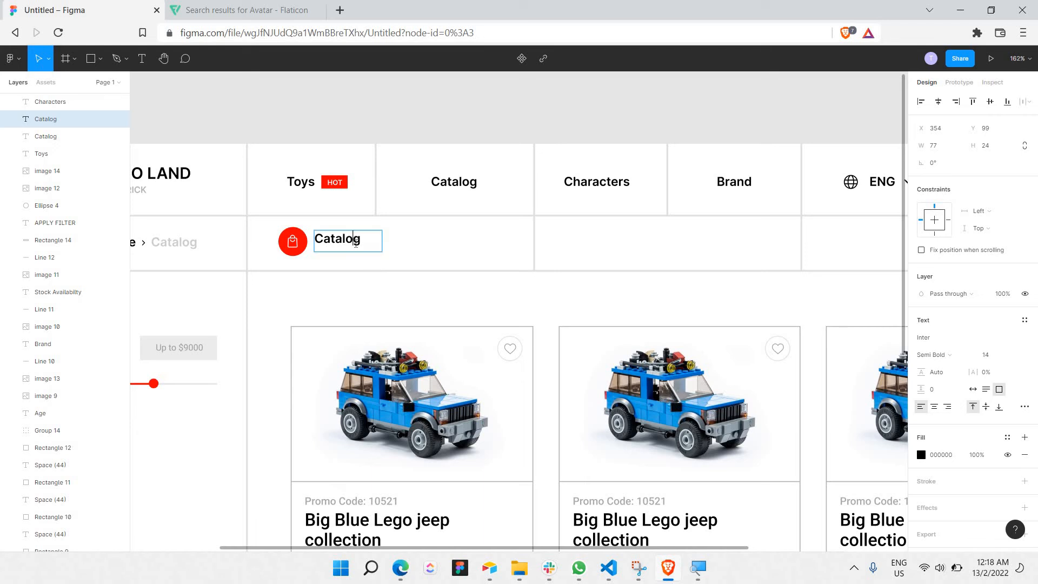
type("Compare")
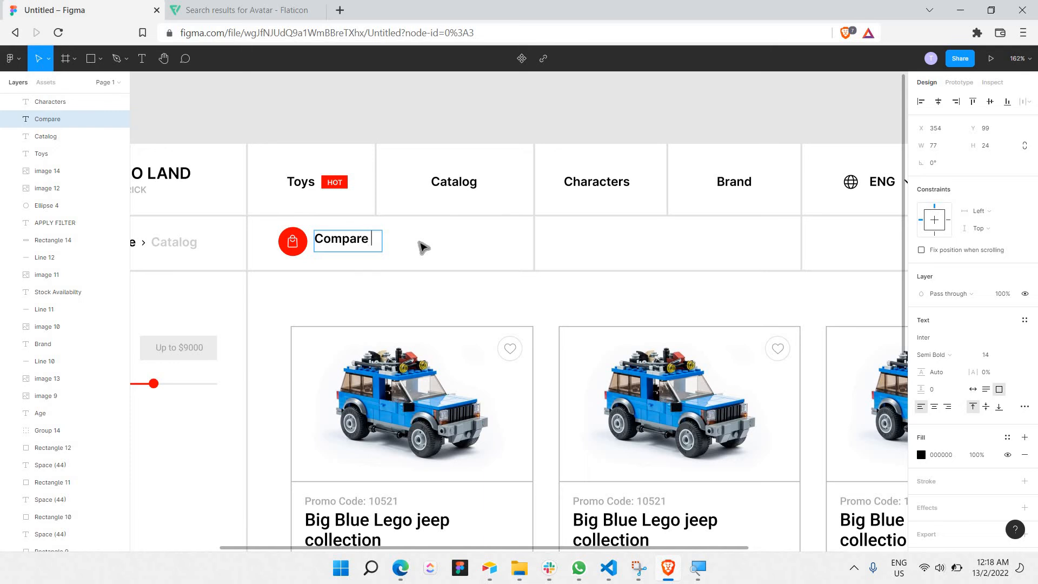
type("products")
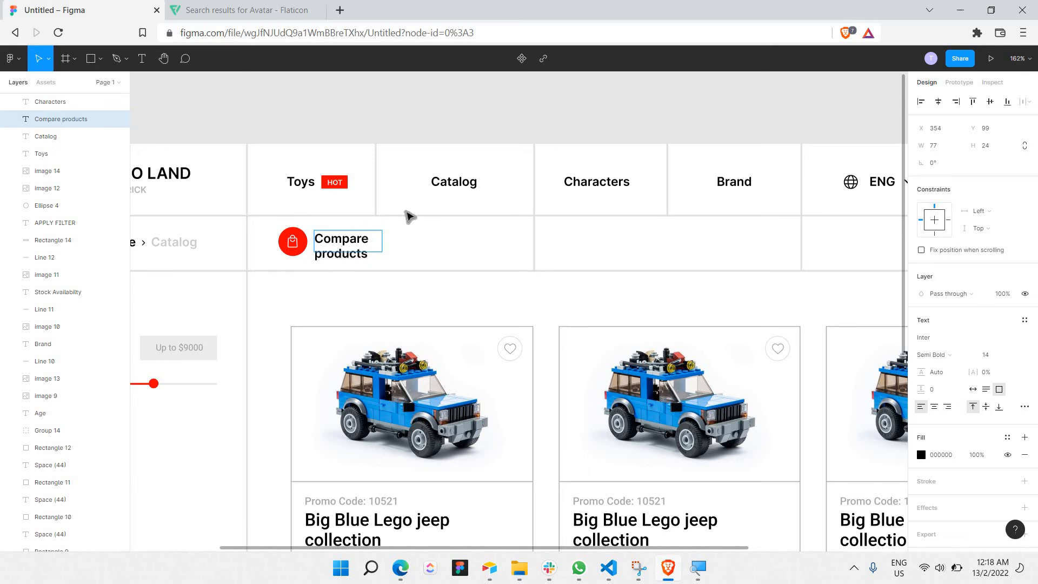
Set the "Compare products" font size to 12 and widen its text box to 133 × 24
key("ctrl+a")
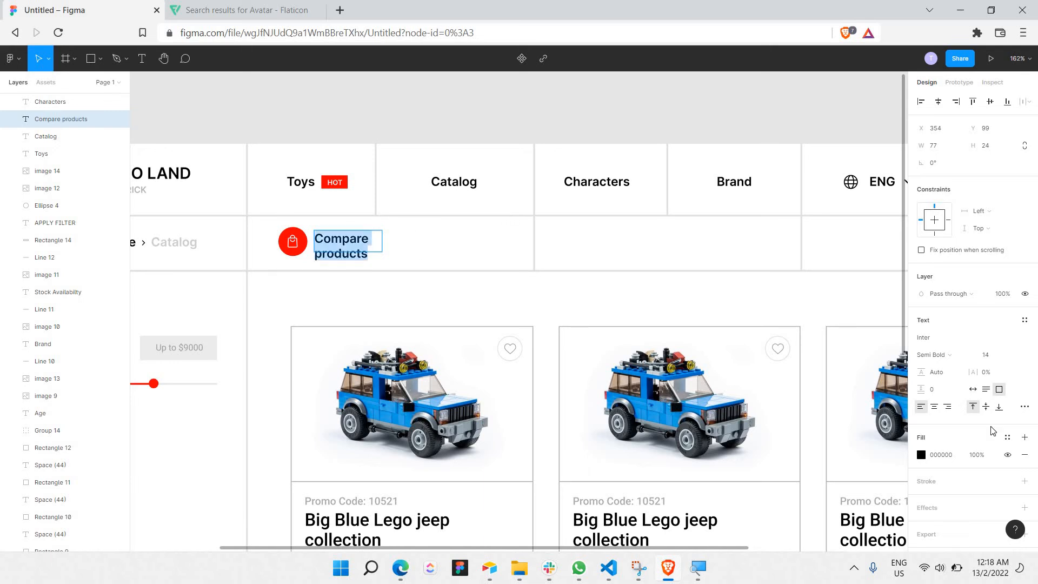
left_click(1014, 354)
left_click(1010, 329)
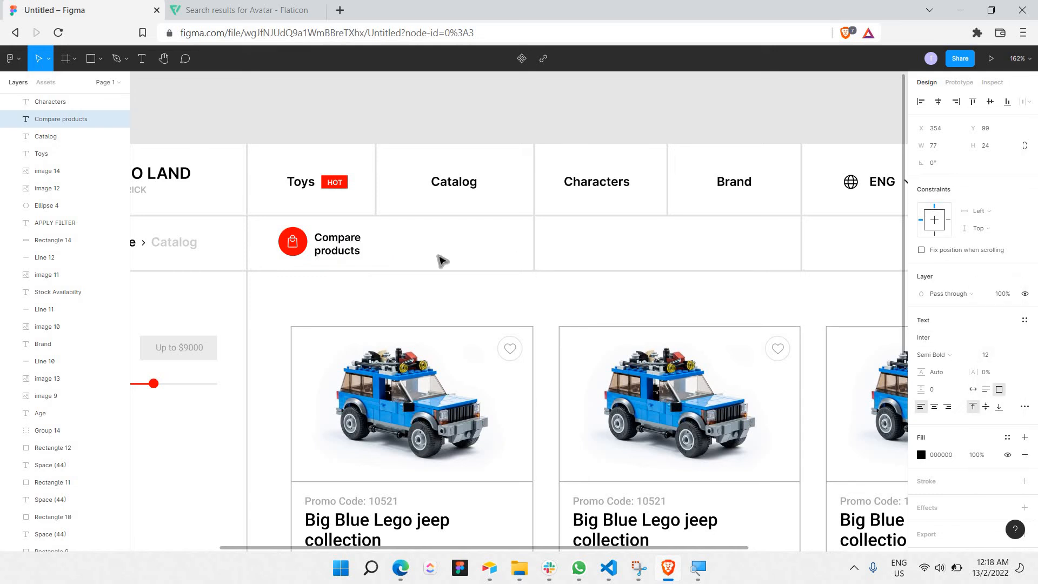
key("Escape")
left_click_drag(441, 247, 431, 247)
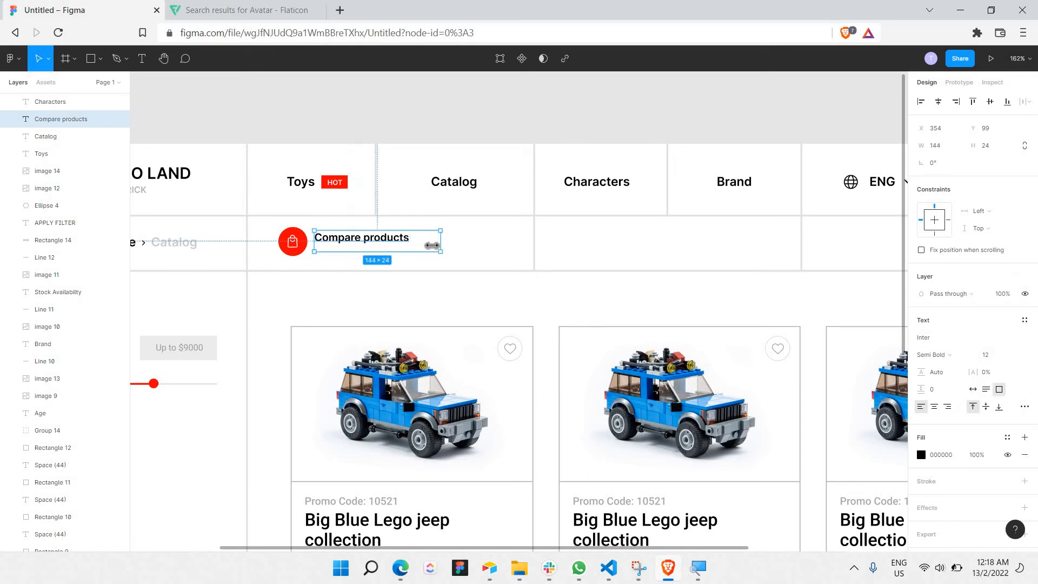
Capitalize the second word so the label beside the bag button reads "Compare Products"
double_click(365, 240)
left_click(366, 240)
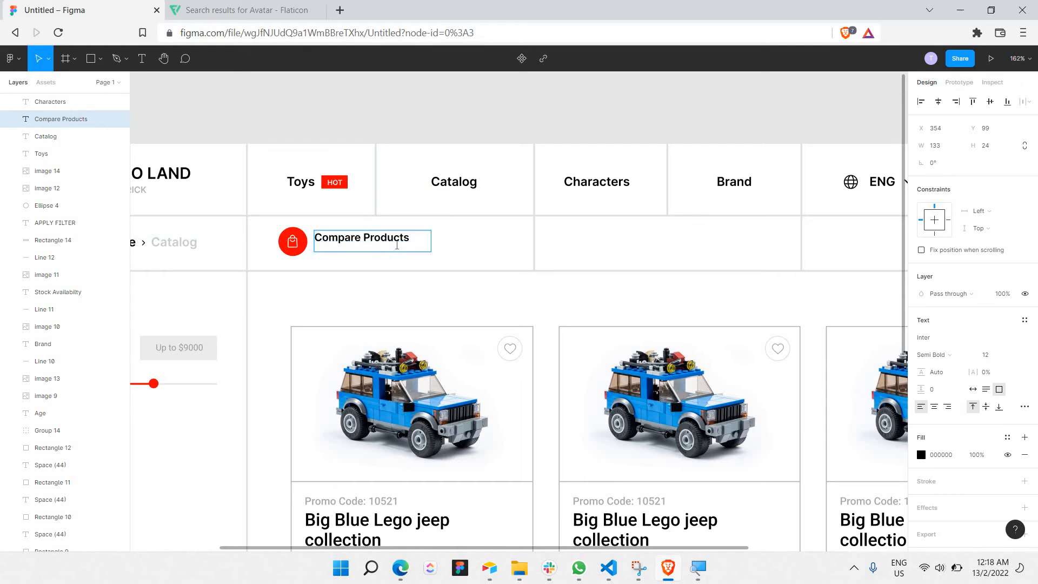
left_click(242, 137)
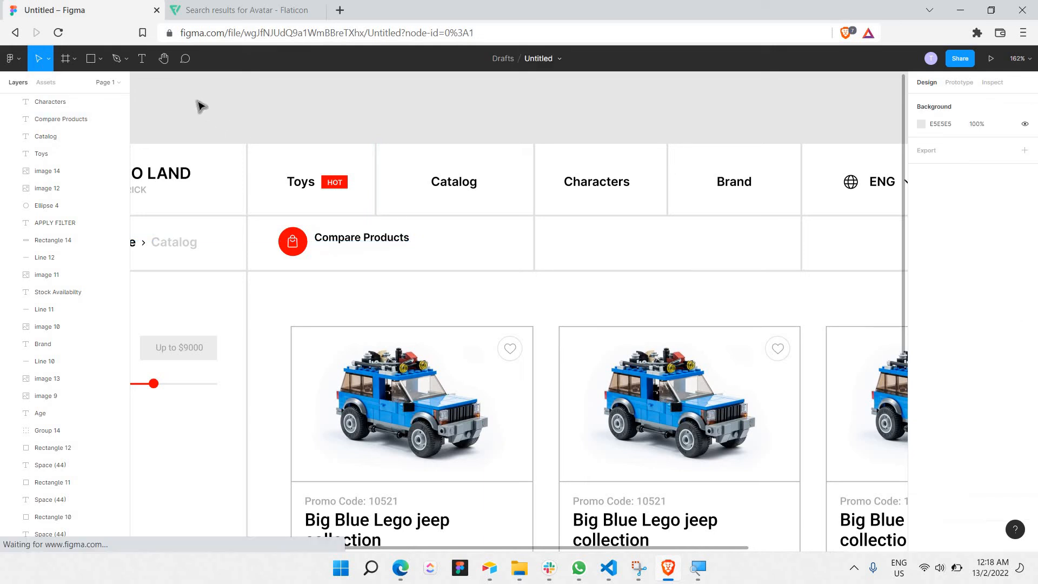
Move the Catalog navigation label down to the end of the Compare Products cell and replace its text with a → arrow
left_click_drag(464, 184, 505, 250)
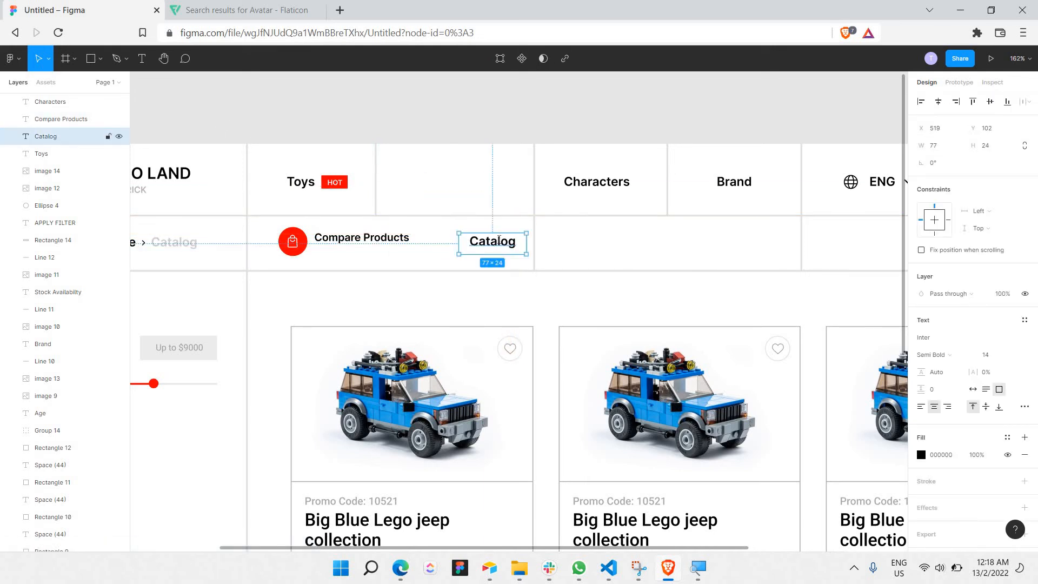
double_click(499, 241)
type("-")
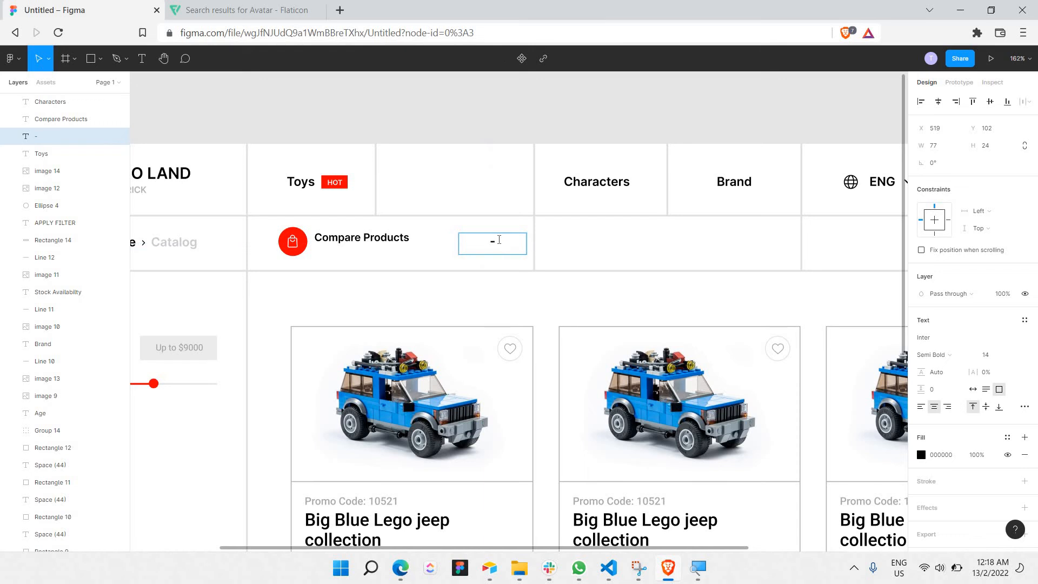
left_click(500, 263)
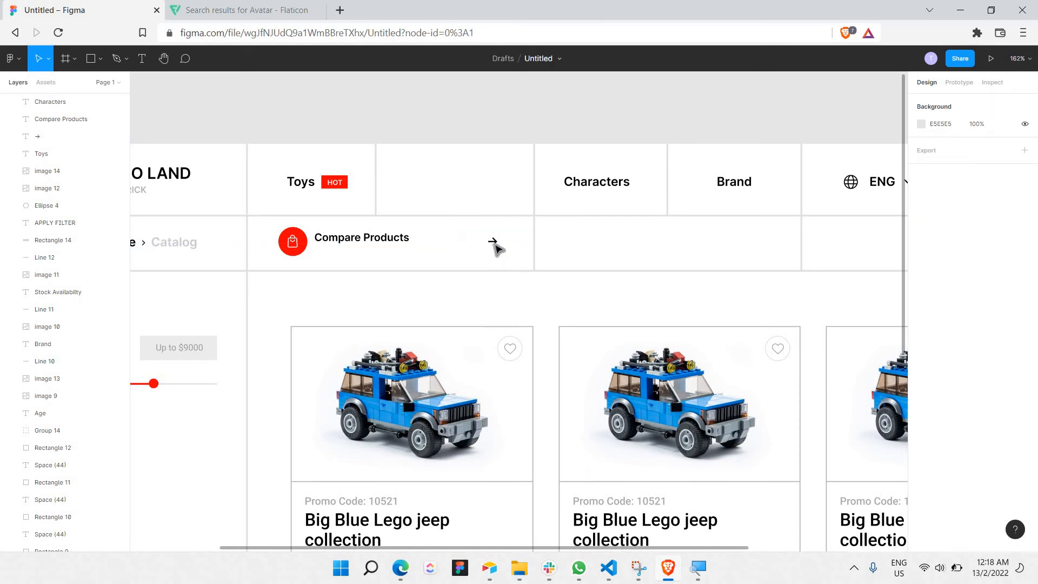
Narrow the arrow's text box to 22 × 24 at X 567, Y 103, and shift the Compare Products label slightly right and down
left_click(525, 249)
mouse_move(526, 249)
left_mouse_down()
mouse_move(473, 247)
mouse_move(511, 247)
left_mouse_up()
left_click(445, 300)
left_click_drag(368, 248, 374, 251)
left_click(369, 323)
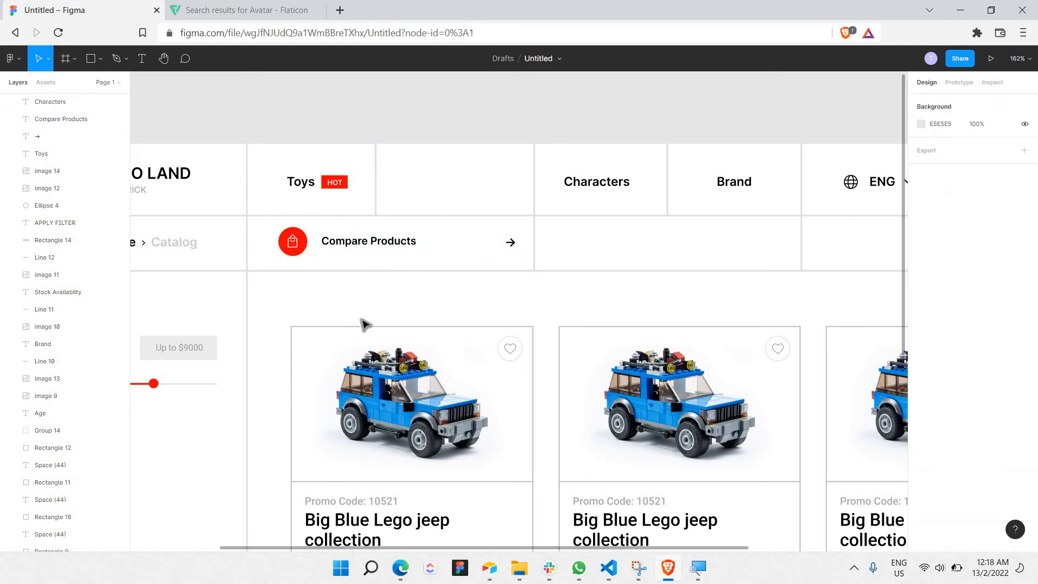
Recolor the arrow beside Compare Products to grey 838383
left_click(508, 244)
left_click(921, 455)
left_click_drag(809, 335, 654, 350)
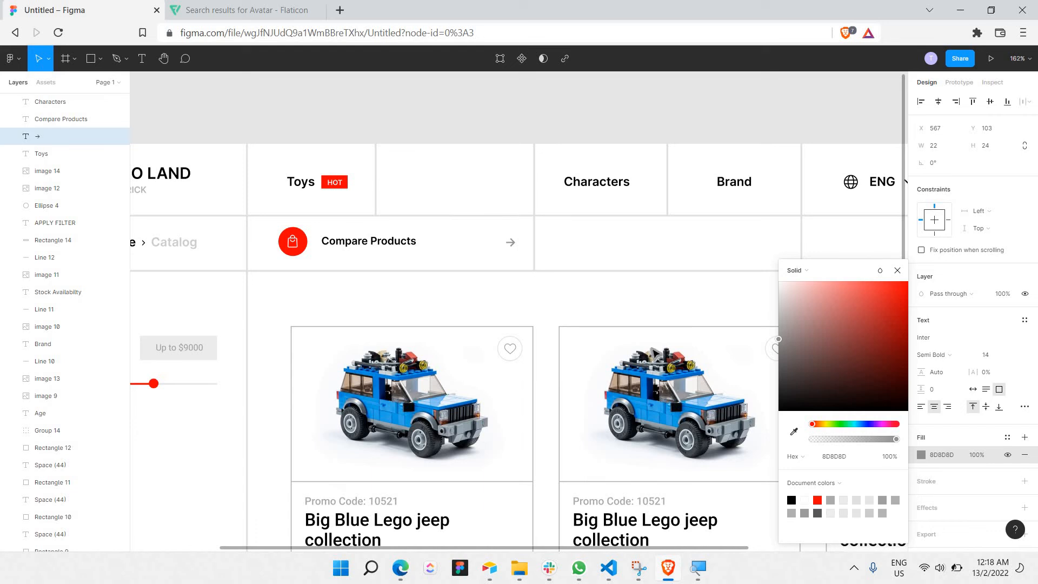
left_click(539, 309)
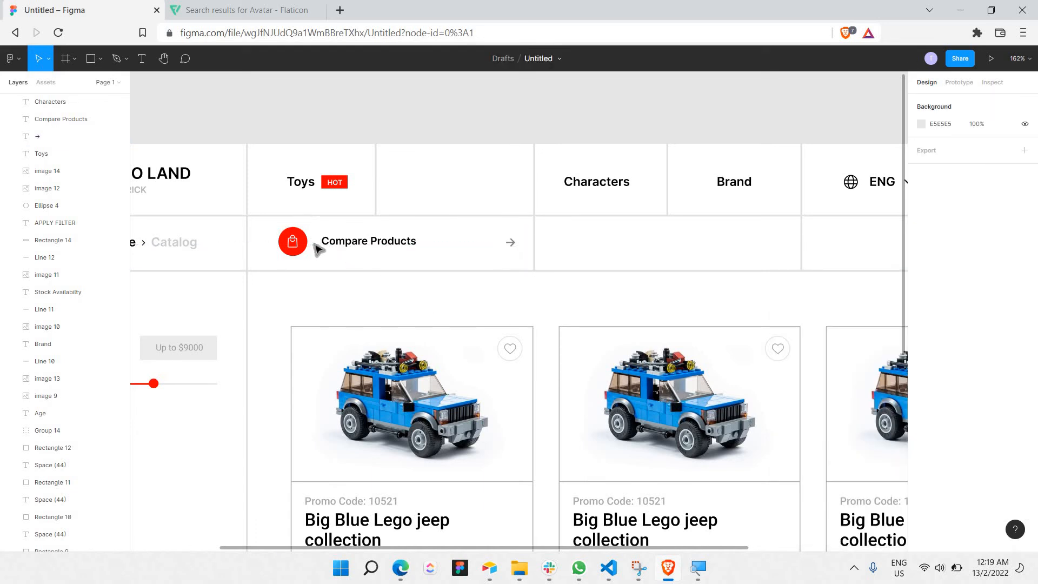
Group the red bag button, the Compare Products label and the arrow
scroll(274, 224, "right", 1)
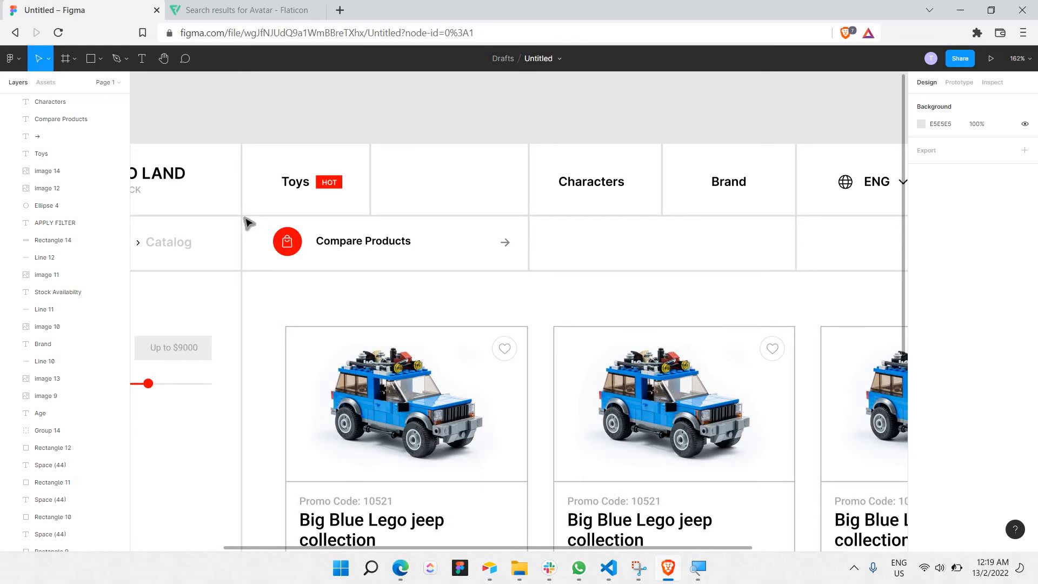
left_click_drag(250, 223, 518, 262)
right_click(443, 237)
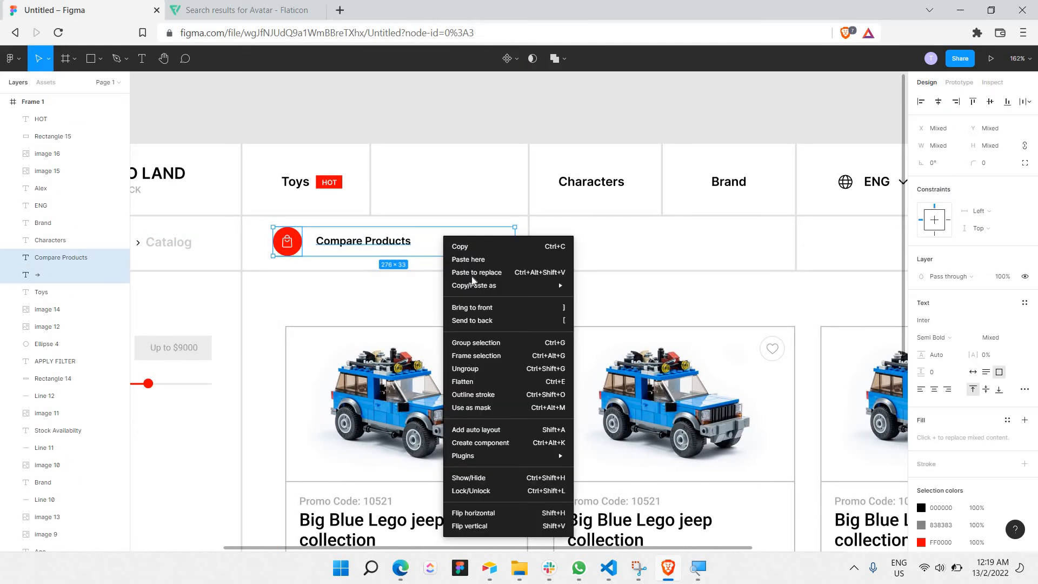
key("ctrl+g")
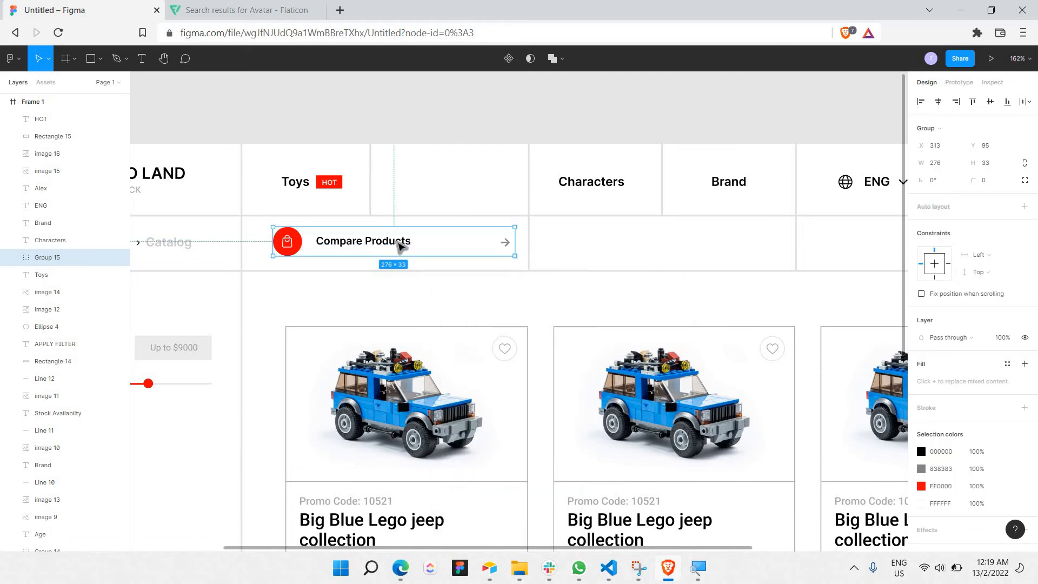
Duplicate the Compare Products group into the second cell of the row at X 627, Y 95
key("ctrl+v")
left_click_drag(432, 253, 714, 258)
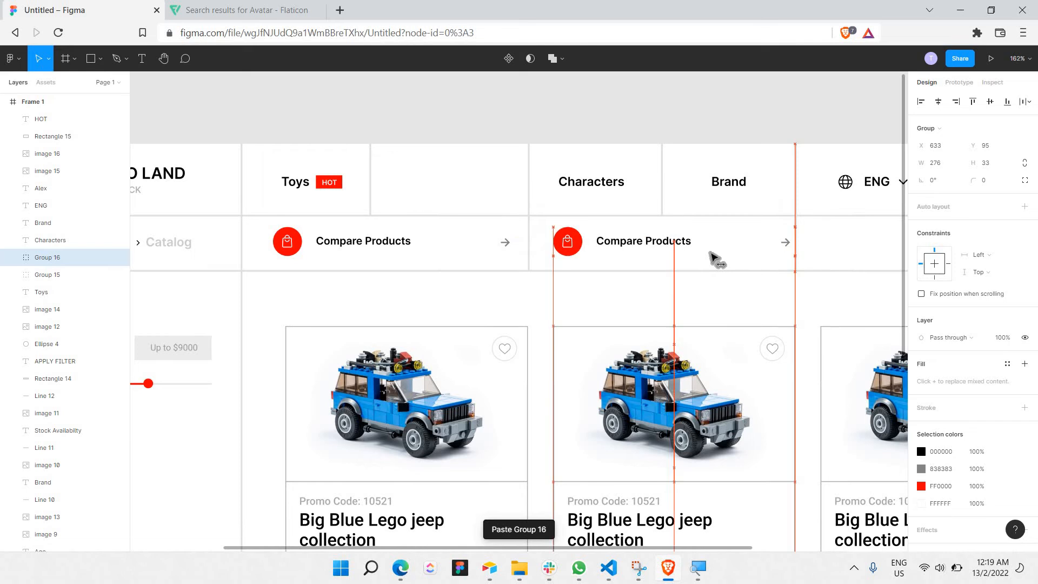
scroll(550, 246, "right", 5)
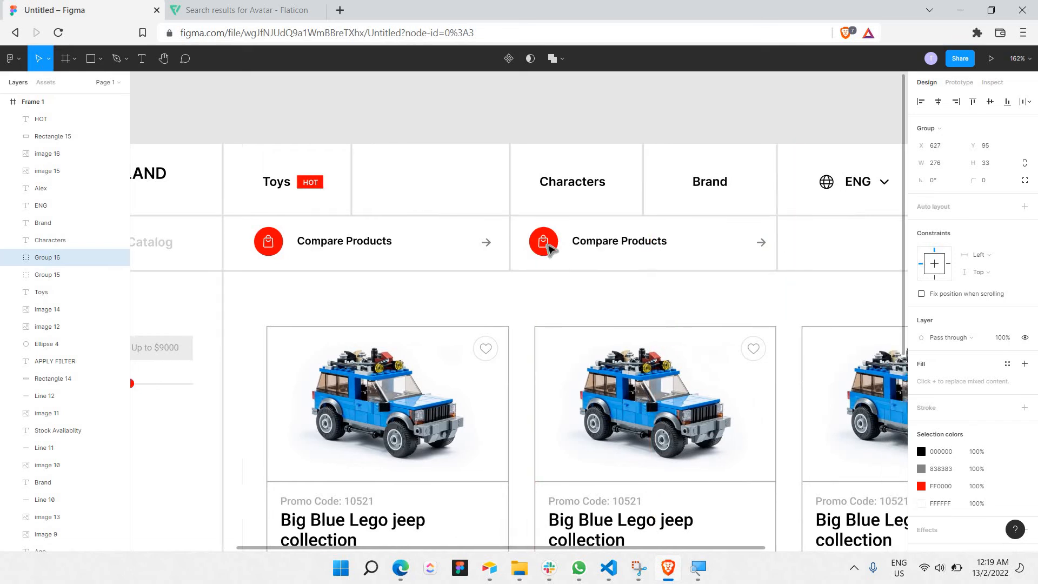
Paste another Compare Products group into the last cell of the row, below ENG, at X 958, Y 95
scroll(549, 247, "right", 1)
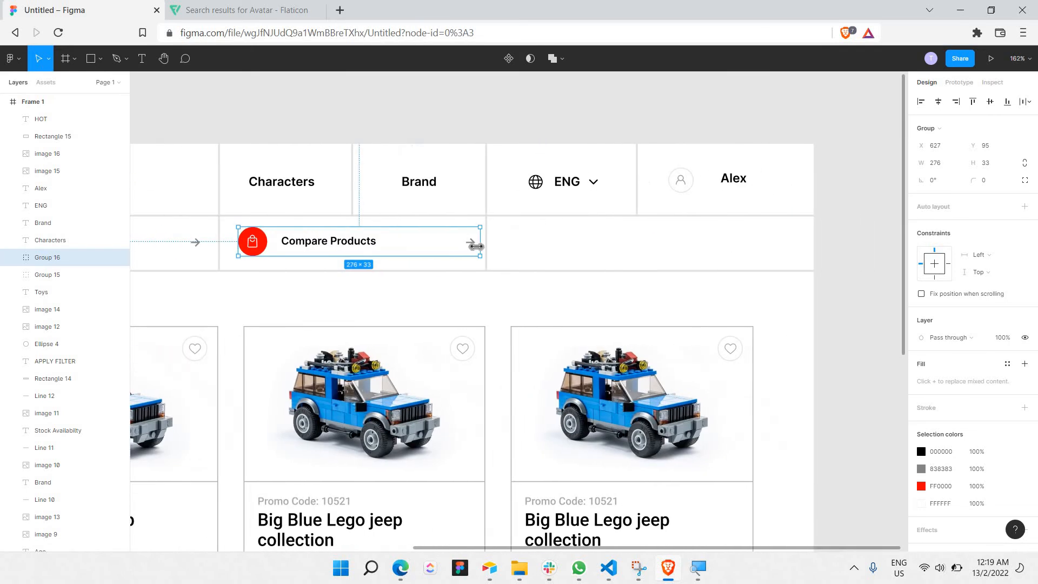
key("ctrl+v")
left_click_drag(694, 263, 722, 269)
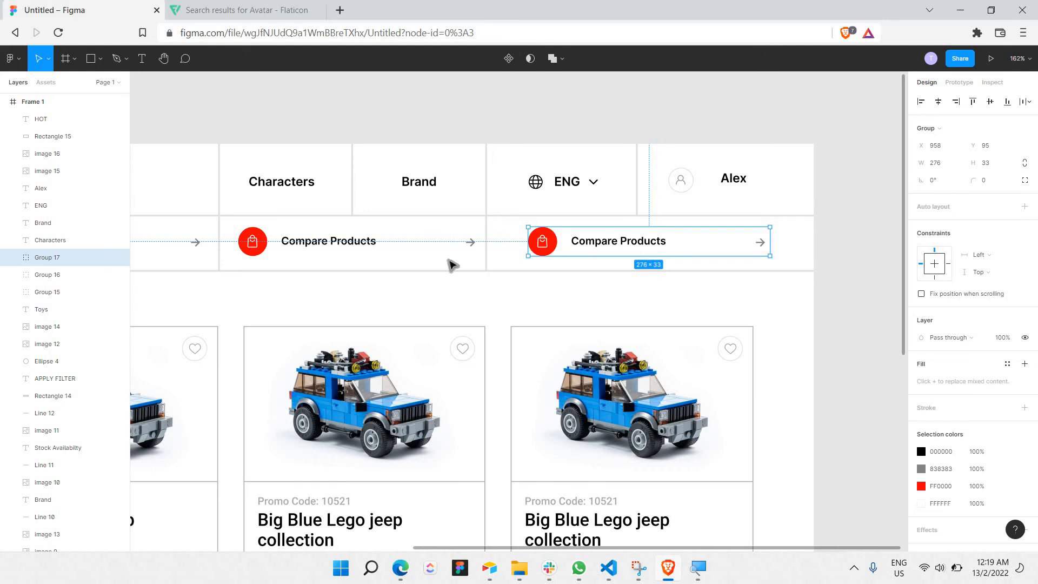
Change the label in the row's second action cell from Compare Products to "Wish List (0)"
scroll(443, 257, "up", 3)
left_click(420, 239)
double_click(420, 239)
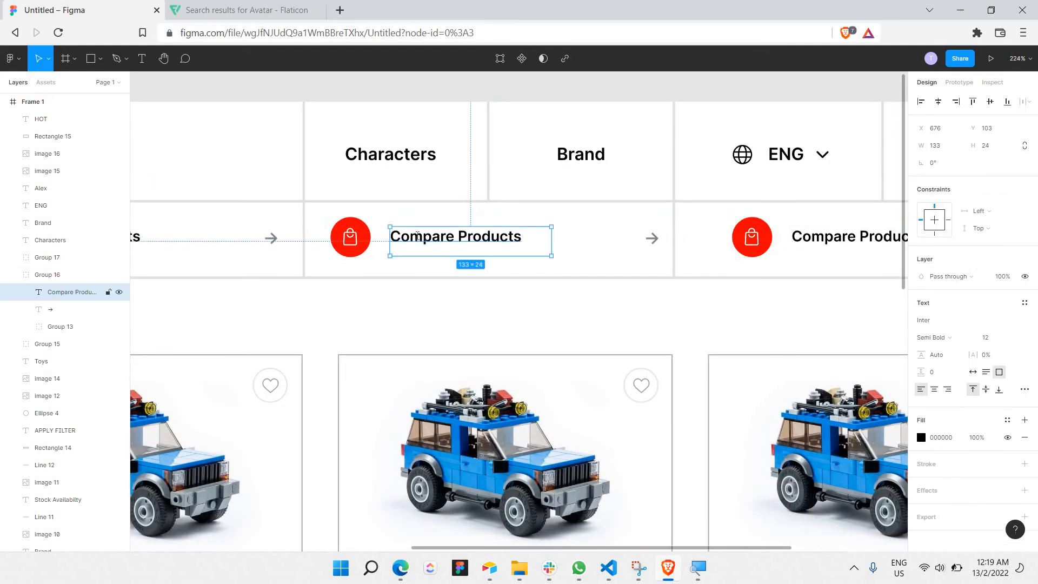
double_click(418, 237)
type("Ws")
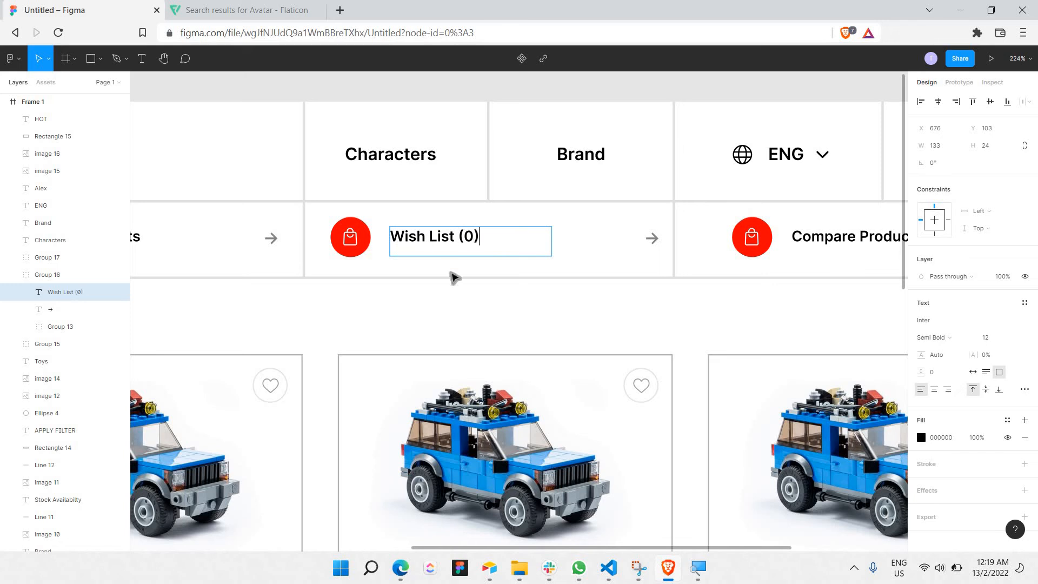
key("Escape")
key("Escape")
Switch to Flaticon, search for "heart" icons and copy the image of the bold outline heart icon
key("ctrl+Tab")
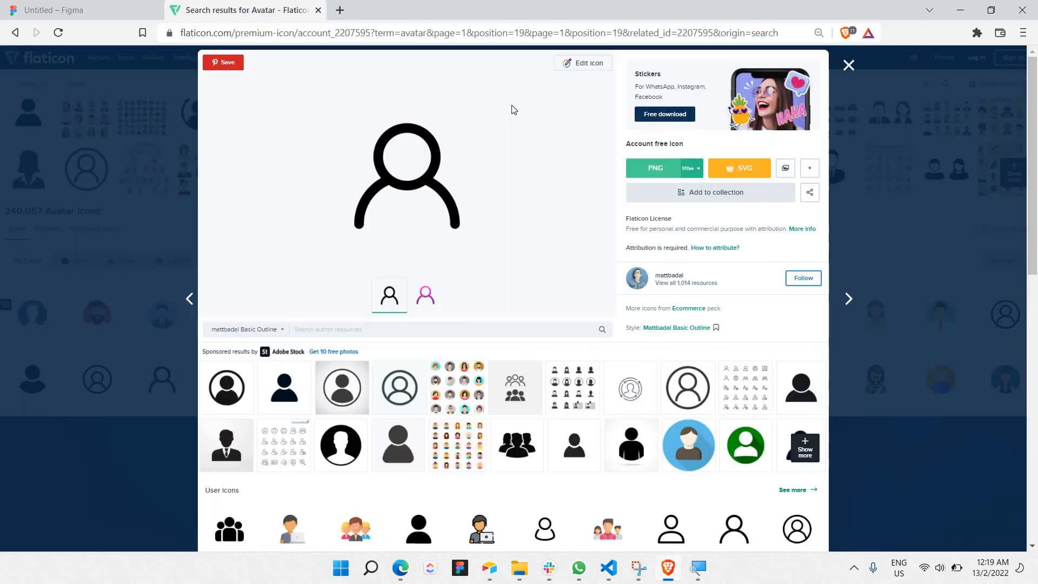
key("Escape")
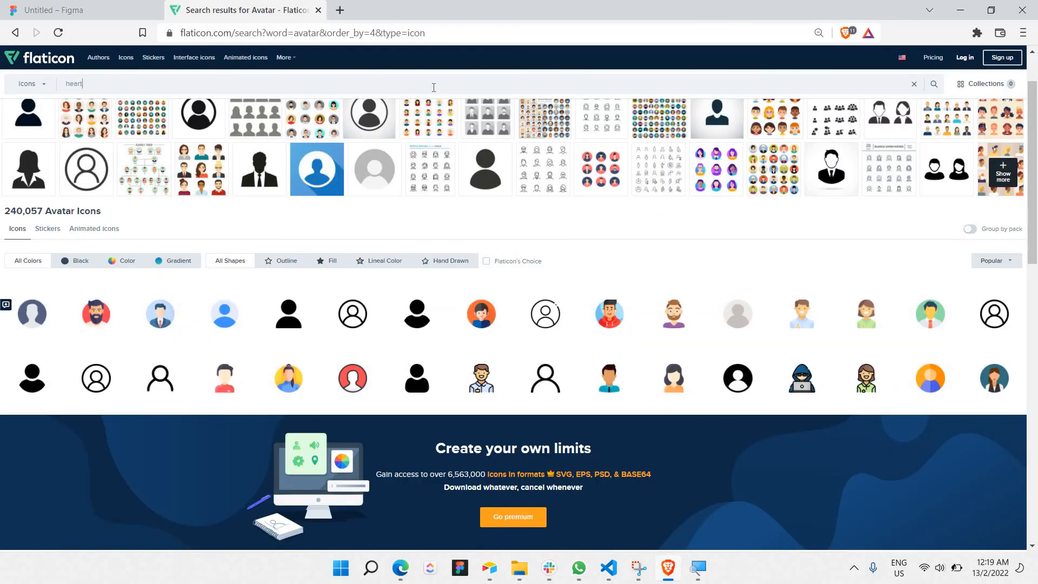
left_click(433, 87)
key("Return")
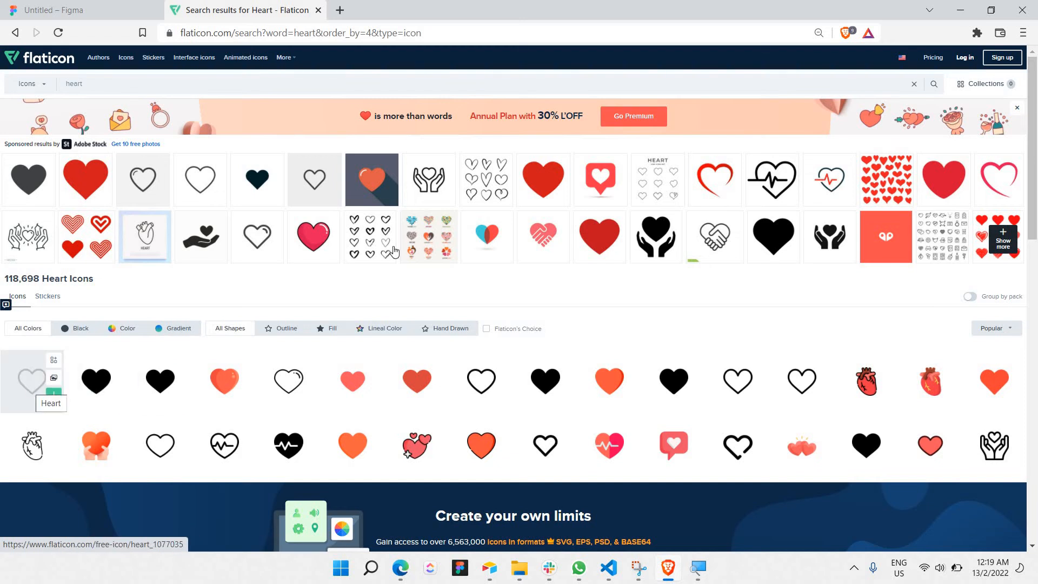
left_click(547, 442)
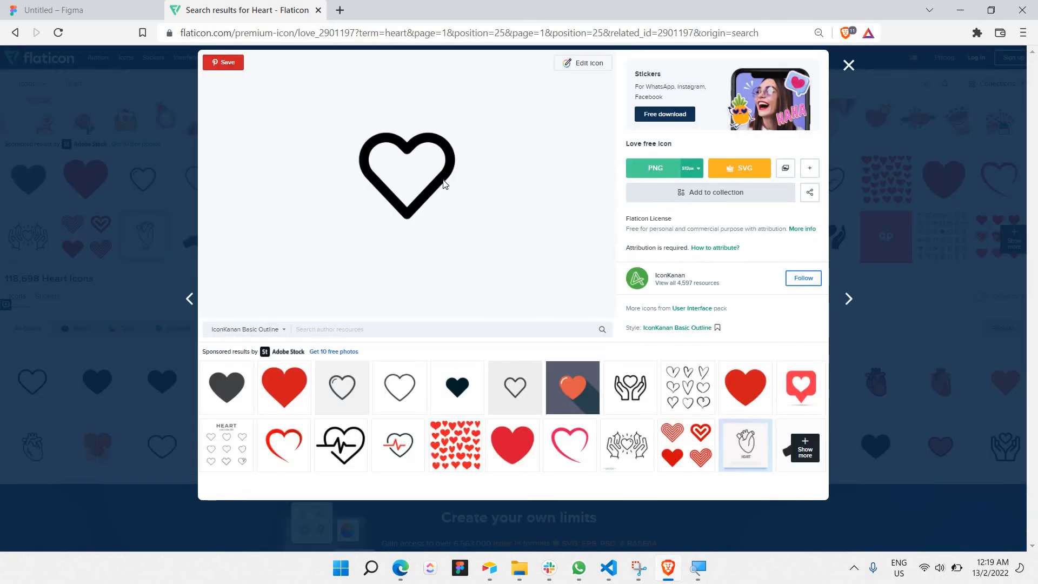
right_click(444, 181)
left_click(466, 224)
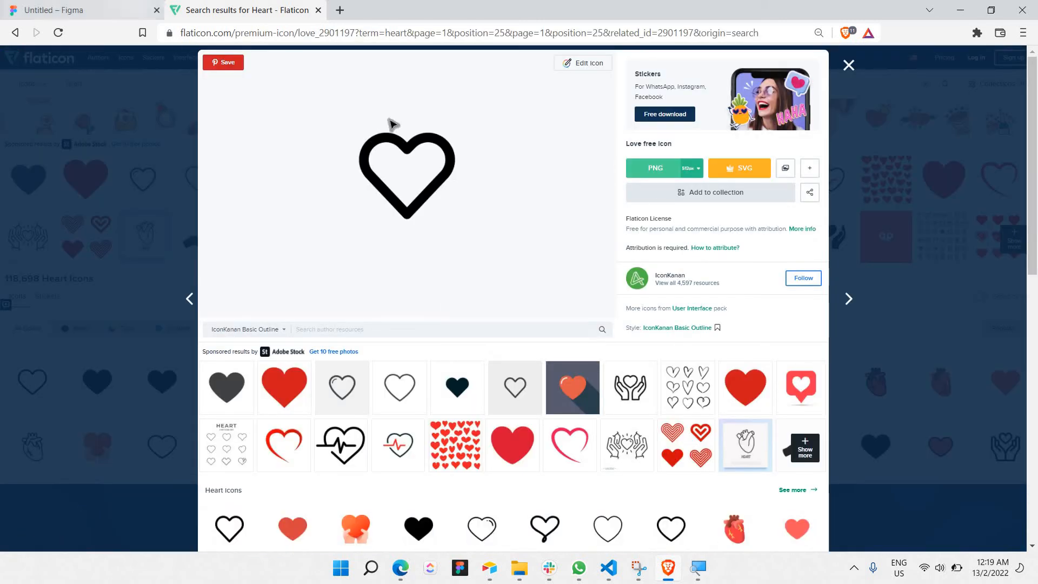
Switch back to Figma and replace the bag image in the red Wish List button with the copied heart
key("ctrl+1")
left_click(111, 345)
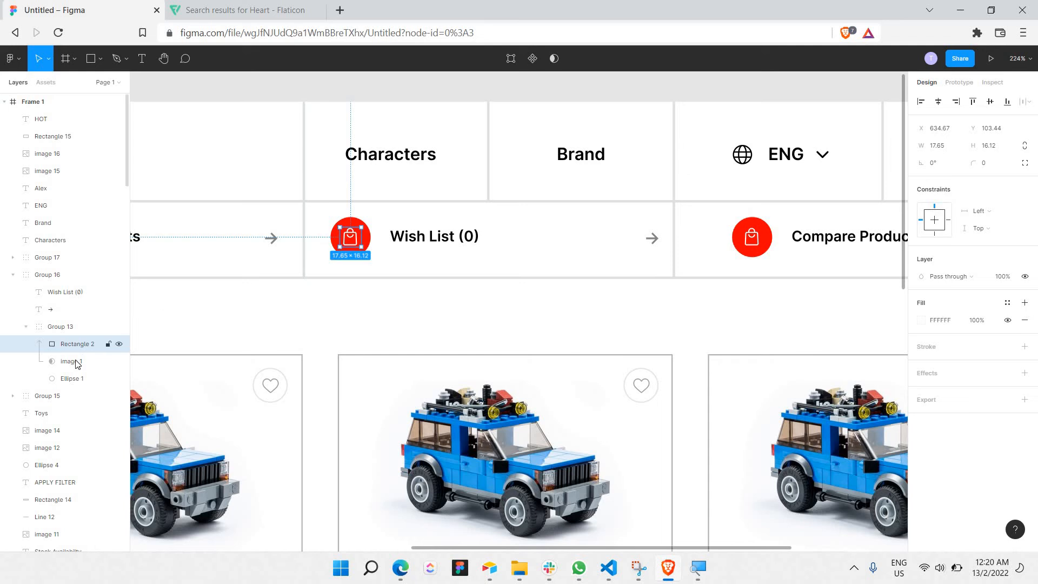
key("ctrl+alt+v")
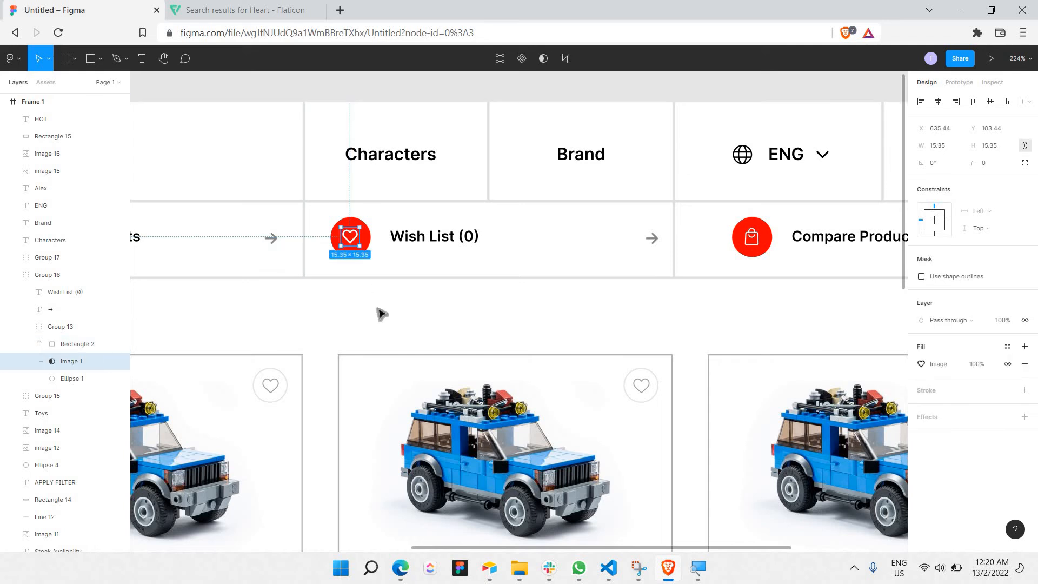
left_click(379, 310)
Nudge the heart image and its white rectangle down 1 px inside the red circle, to Y 104.44
scroll(336, 278, "down", 2)
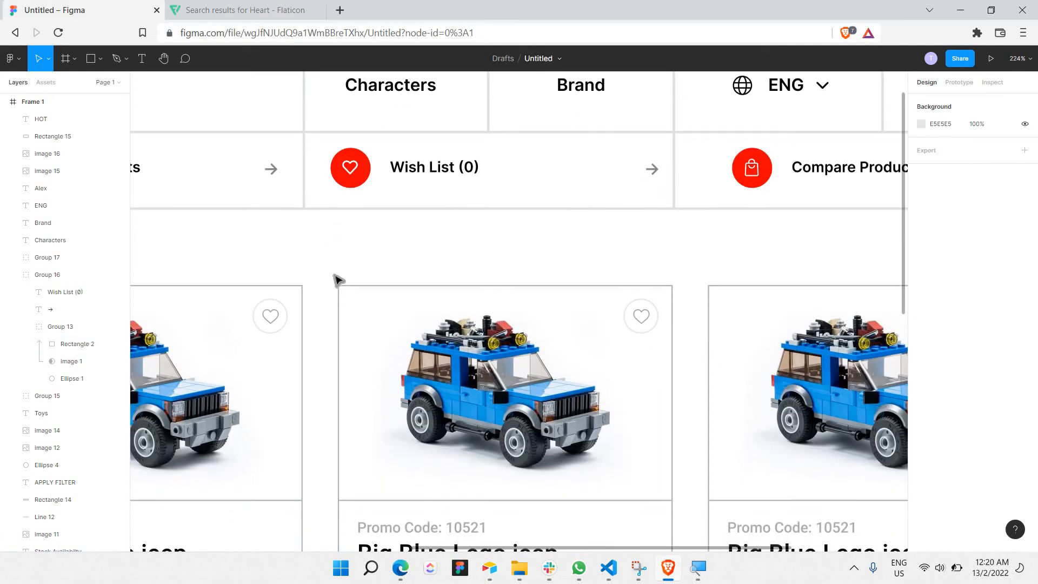
scroll(335, 279, "up", 4)
scroll(338, 281, "down", 1)
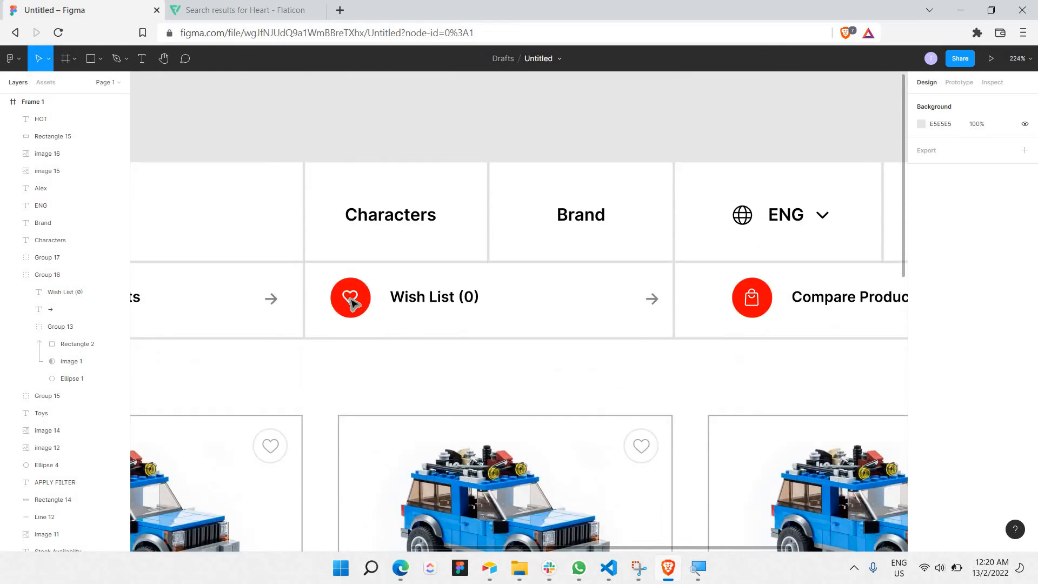
left_click(67, 344)
left_click(72, 361, "shift")
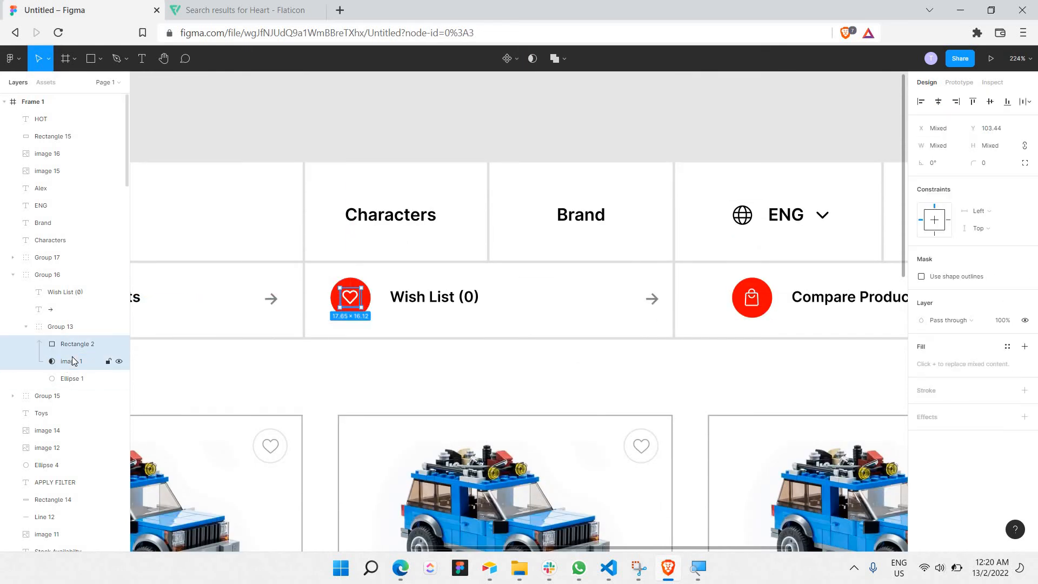
key("Down")
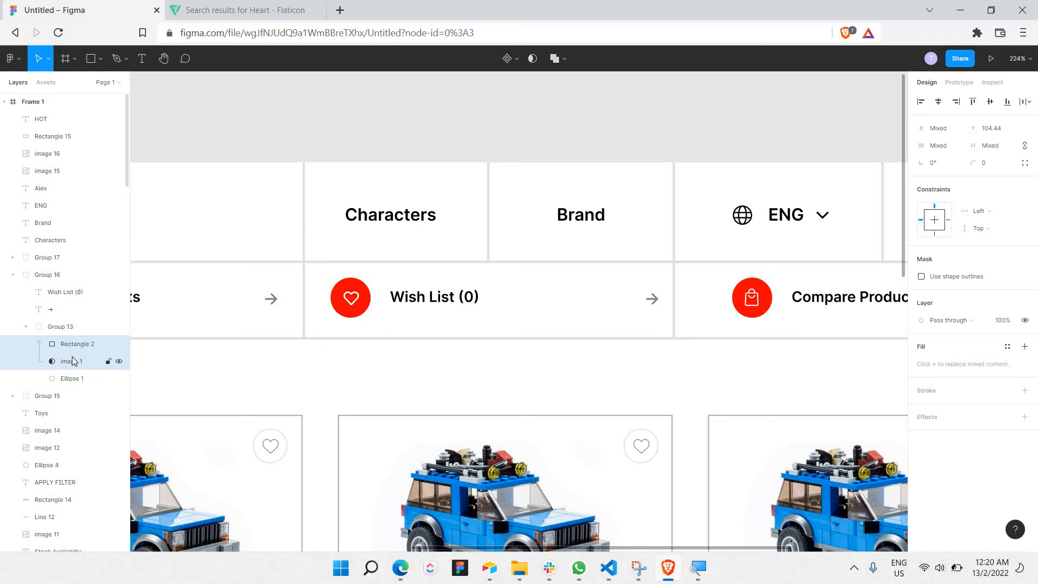
left_click(399, 380)
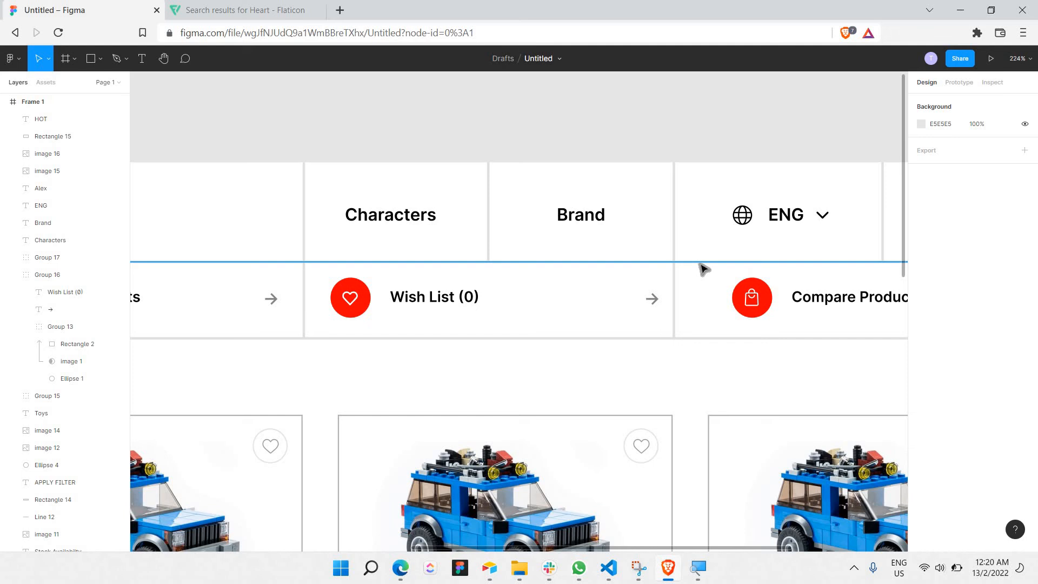
Change the Compare Products label in the last cell, below ENG, to "2 Products - $1000"
scroll(548, 305, "right", 5)
double_click(547, 304)
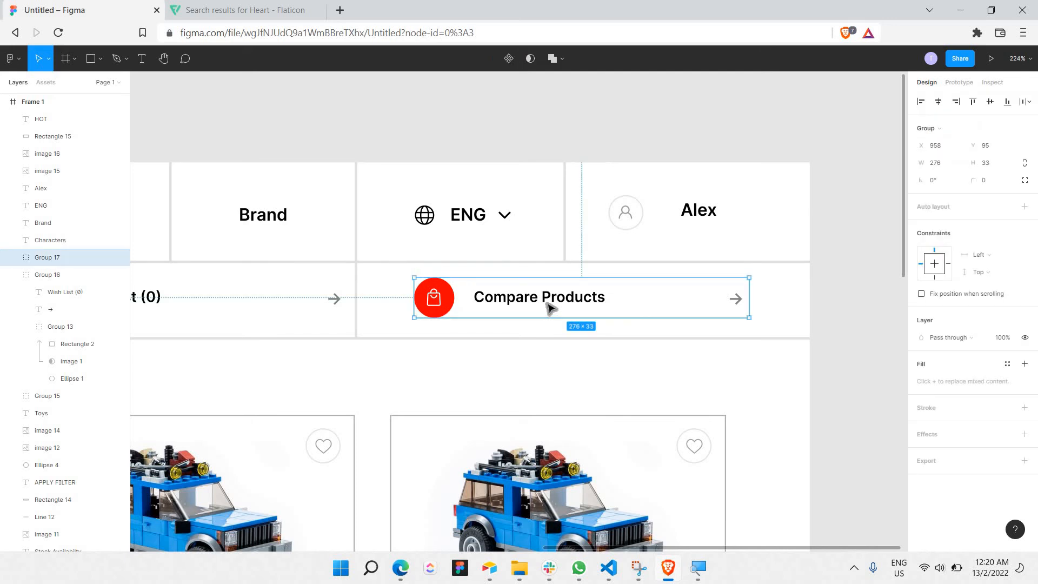
double_click(548, 303)
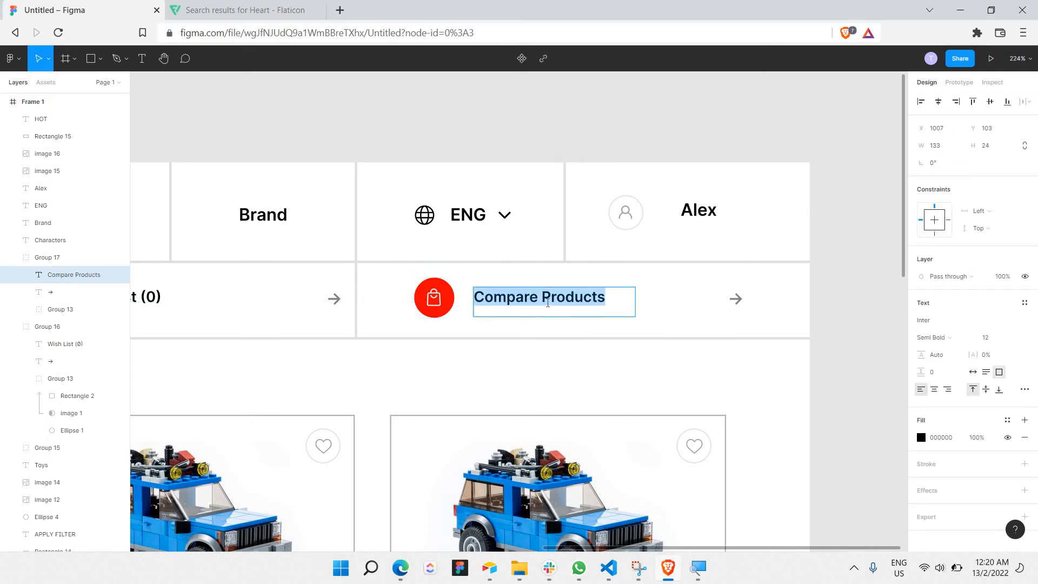
type("2")
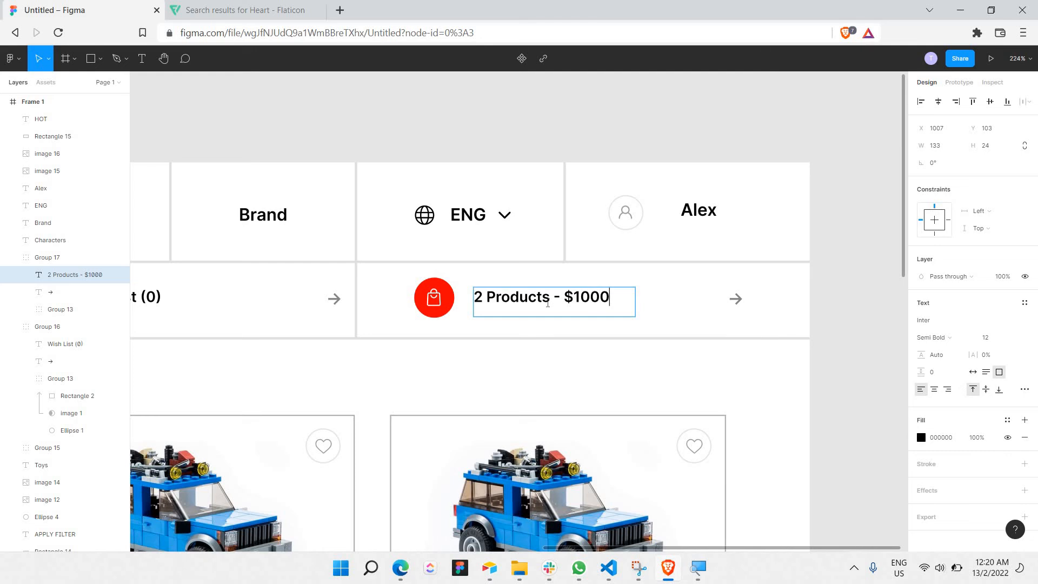
key("Escape")
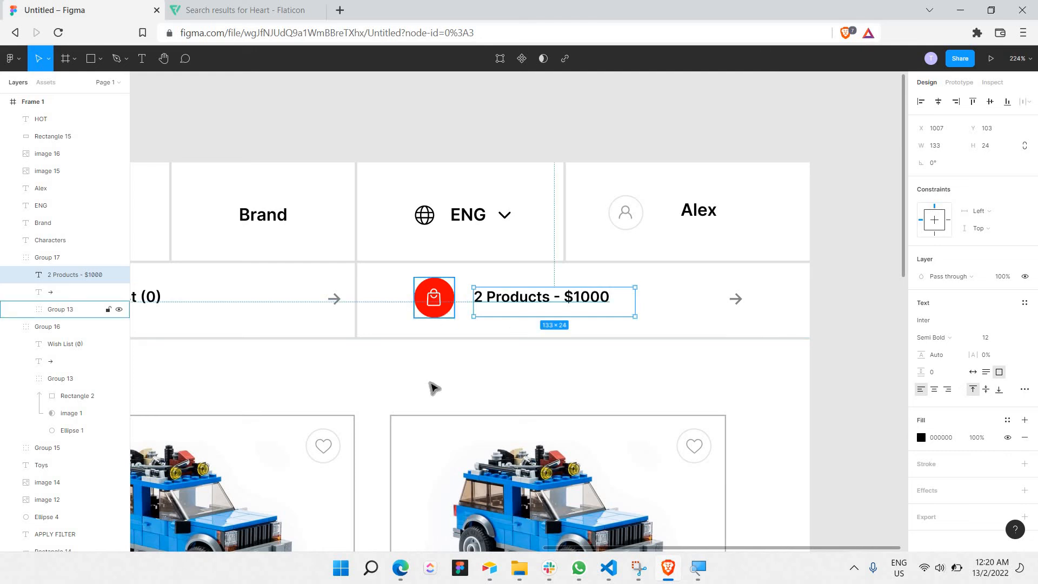
left_click(433, 388)
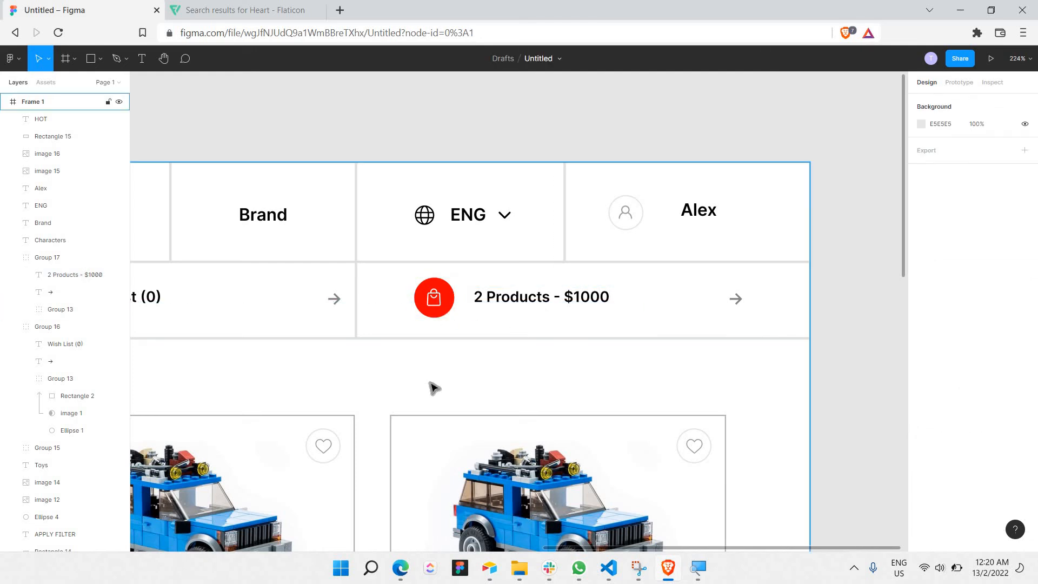
Move the whole product card group straight down to X 327, Y 274 to make room above it
scroll(433, 387, "down", 1)
scroll(433, 388, "left", 5)
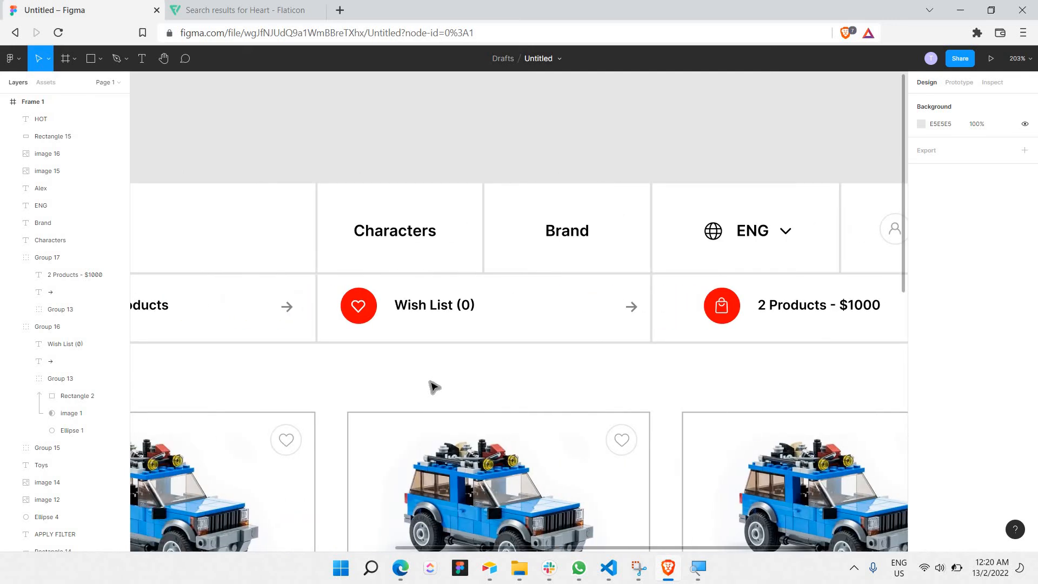
scroll(433, 387, "down", 8)
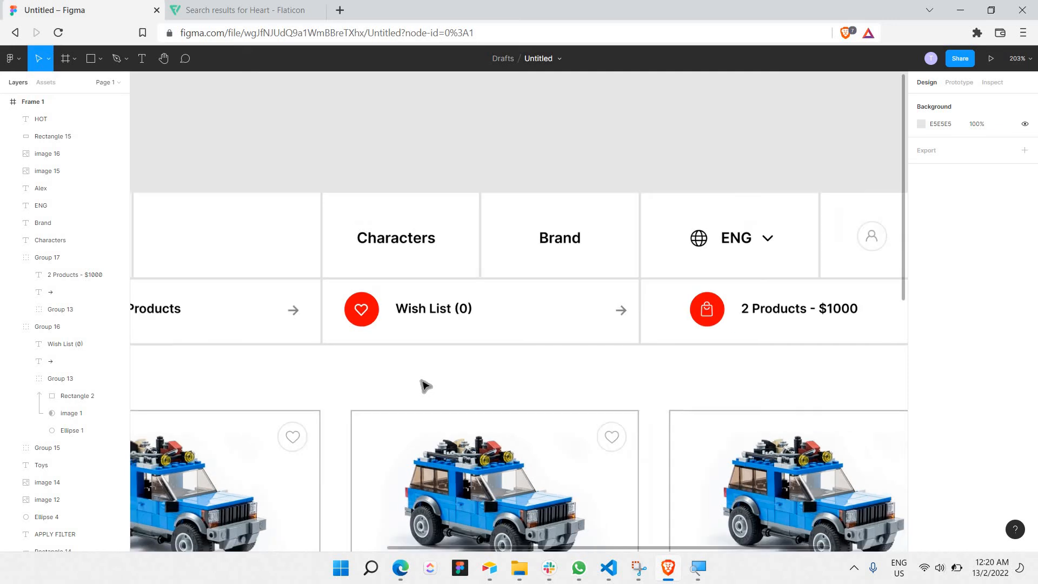
scroll(399, 321, "down", 5)
scroll(398, 322, "up", 2)
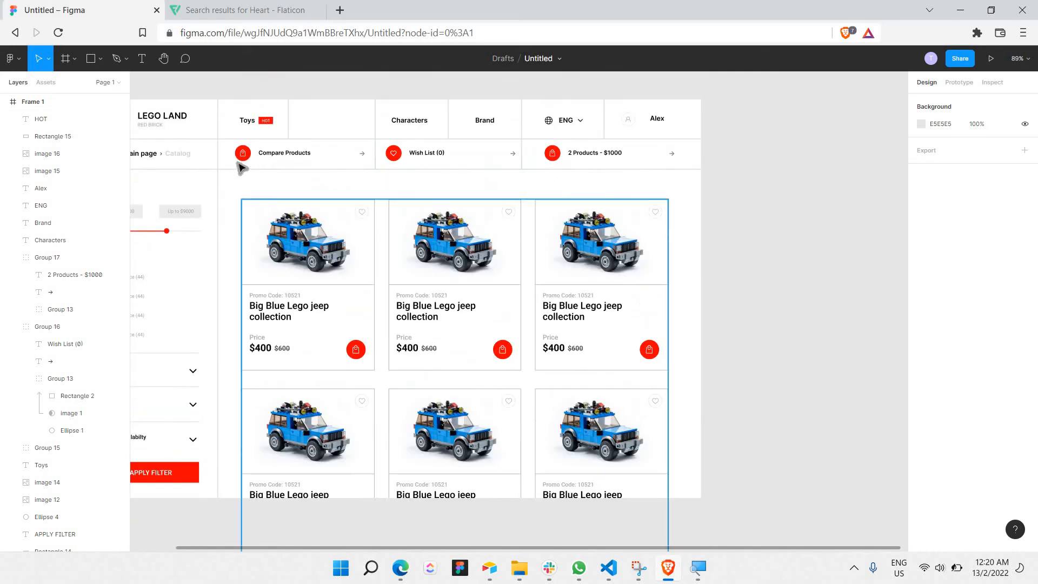
left_click_drag(226, 187, 688, 530)
scroll(689, 531, "down", 5)
scroll(689, 531, "down", 3)
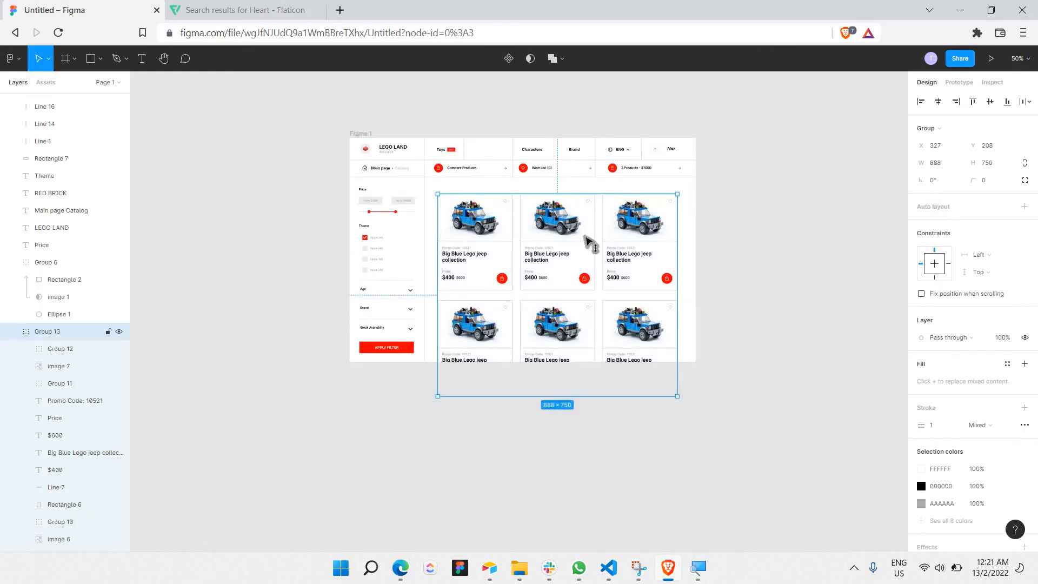
left_click_drag(589, 240, 586, 256)
left_click_drag(547, 214, 546, 214)
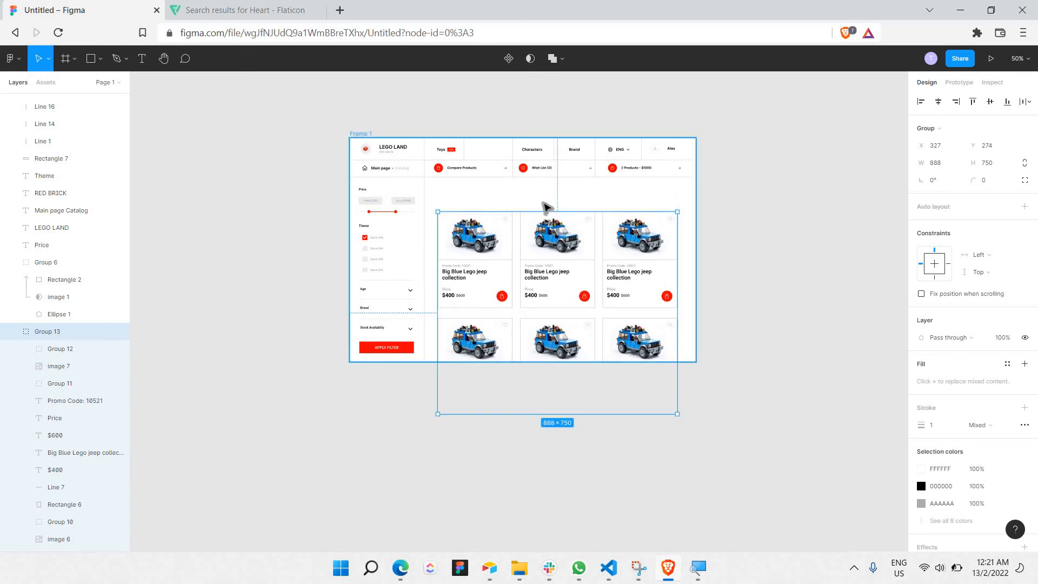
Duplicate the Characters label into the empty navigation cell at X 475, Y 34 and change its text to "Catalog"
scroll(583, 199, "up", 5)
left_click(276, 192)
scroll(238, 195, "left", 2)
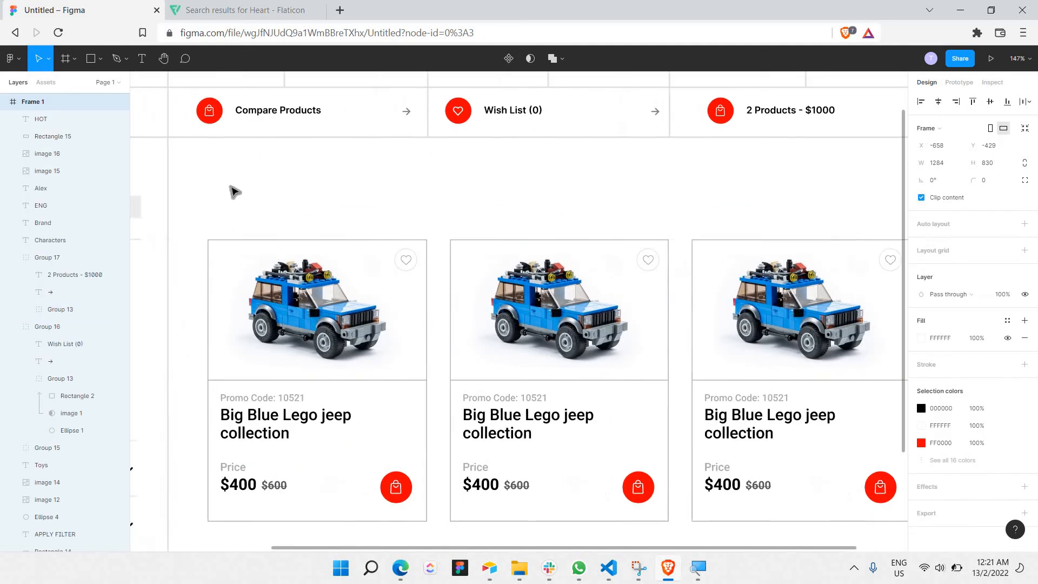
scroll(303, 184, "up", 2)
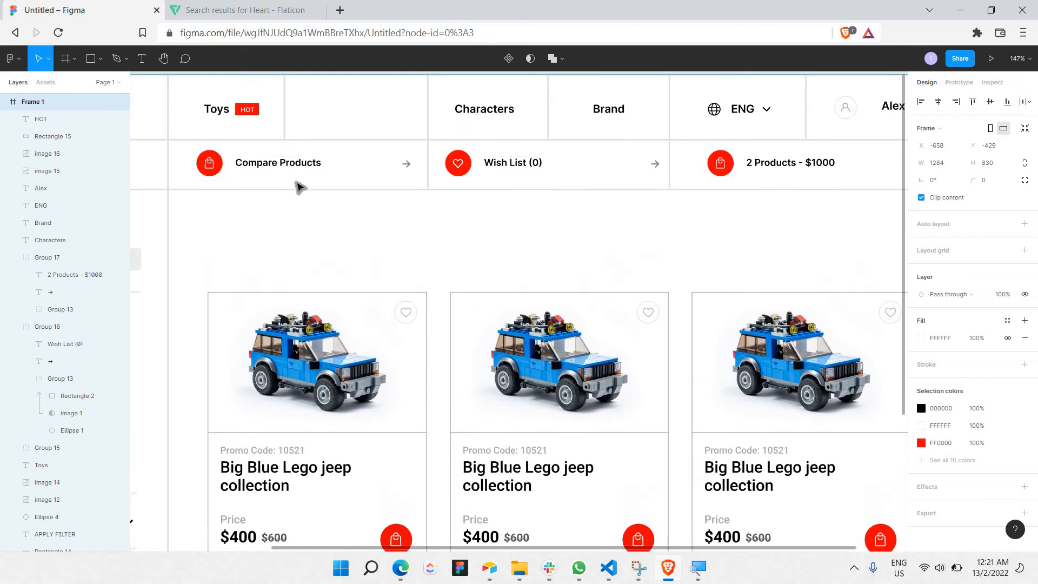
scroll(414, 155, "up", 1)
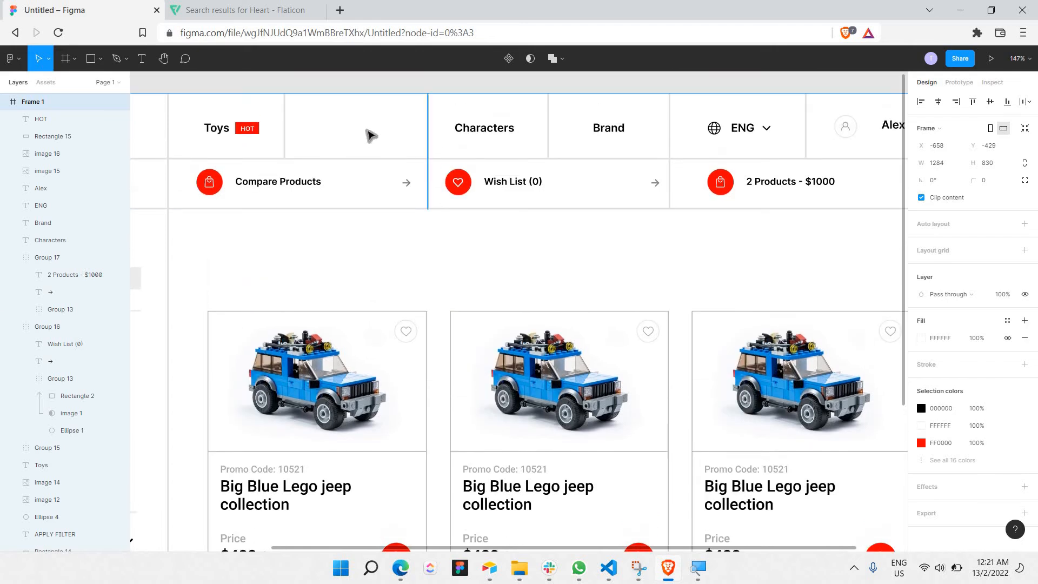
left_click(483, 123)
key("ctrl+d")
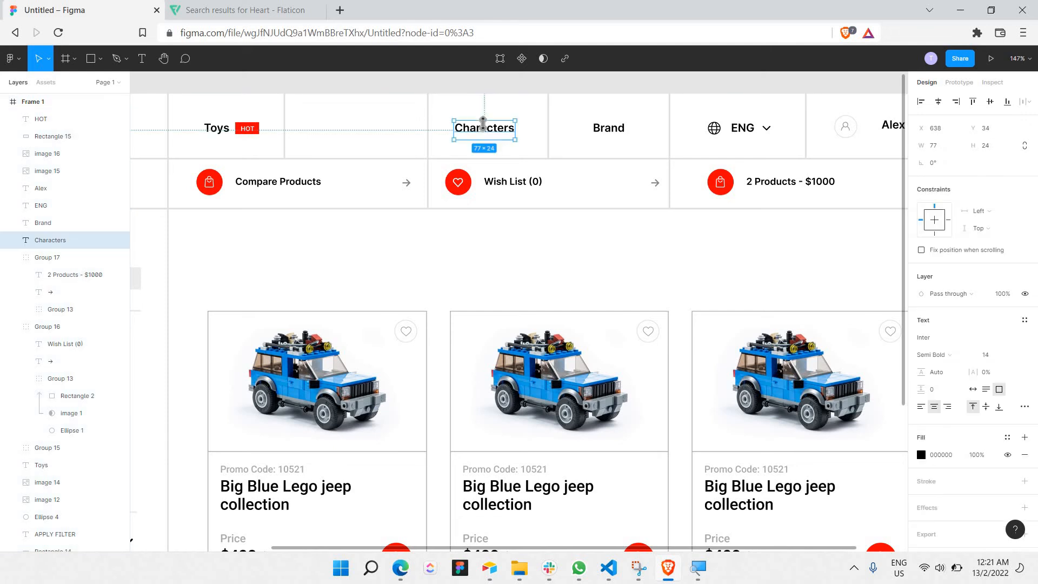
left_click_drag(400, 145, 360, 134)
double_click(360, 134)
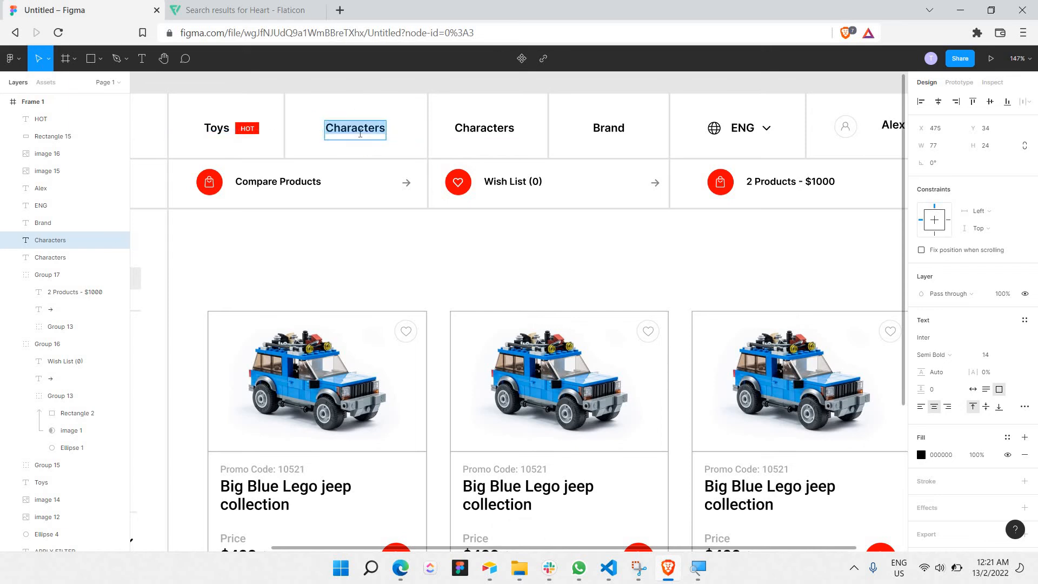
type("Catalog")
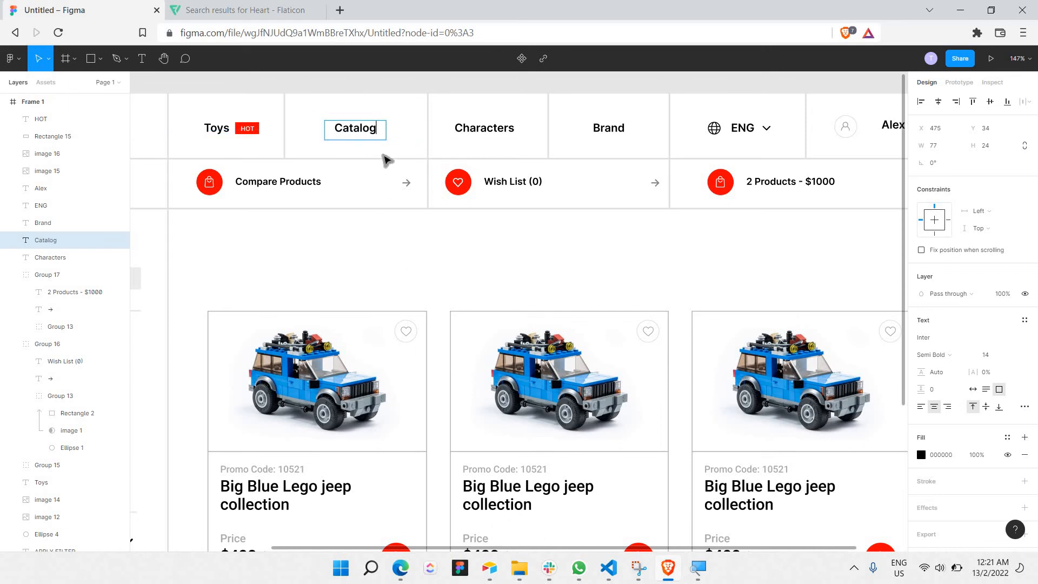
key("Escape")
Duplicate the Catalog navigation label above the product cards, left-align its text and place it at X 327, Y 171
key("ctrl+c")
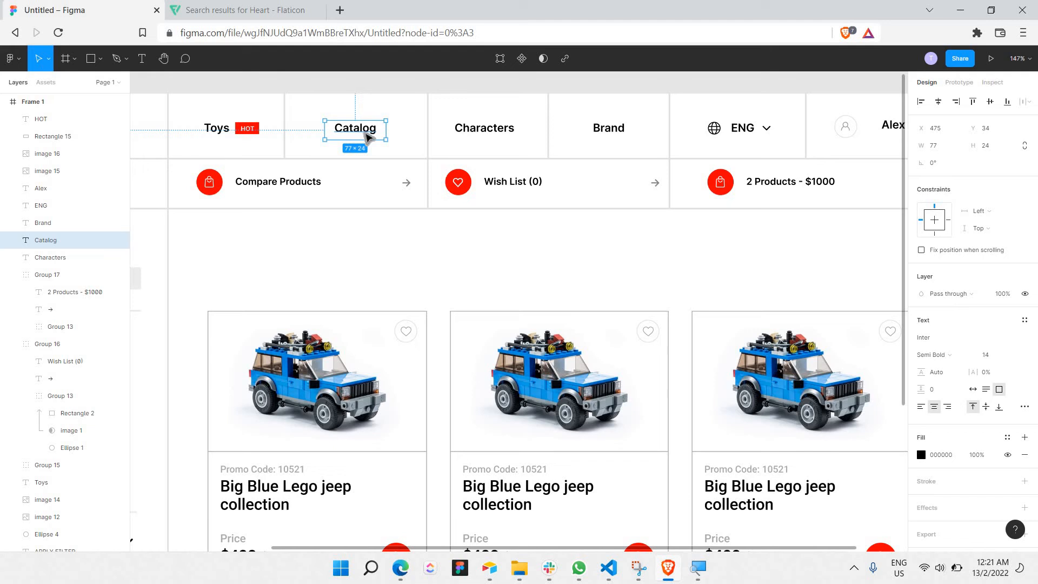
key("ctrl+v")
left_click_drag(367, 134, 241, 245)
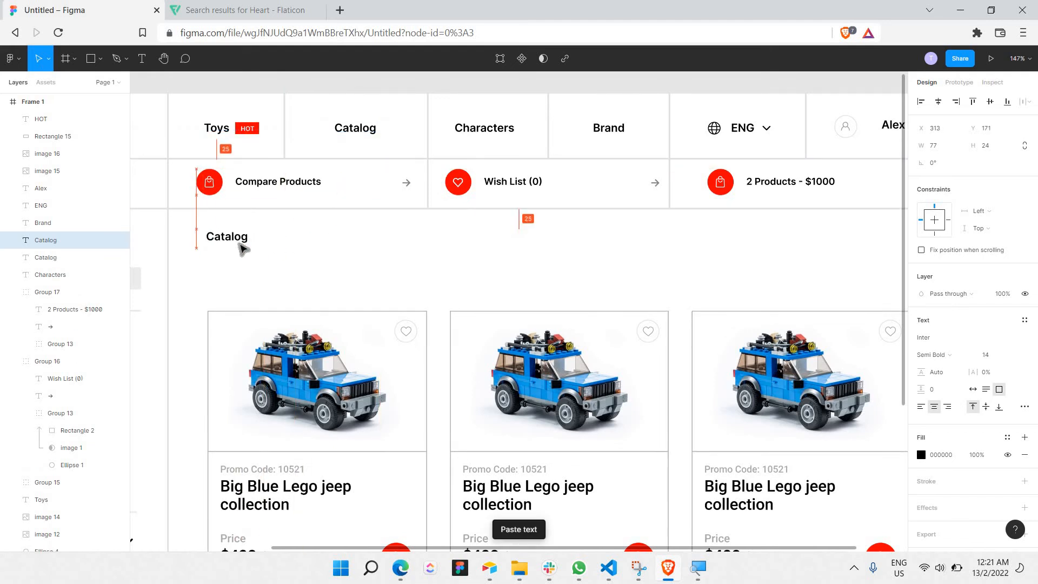
key("Return")
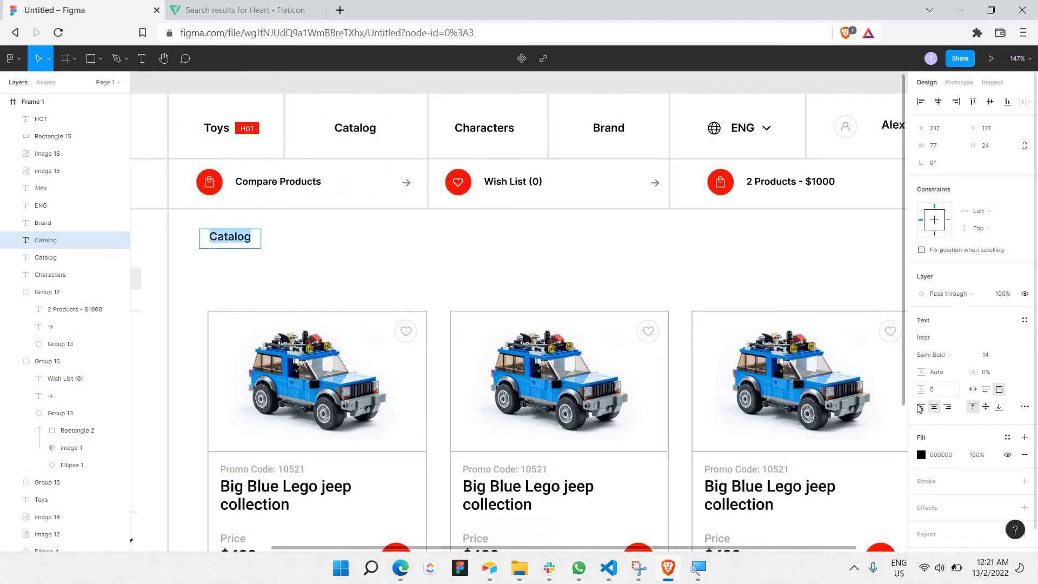
key("Escape")
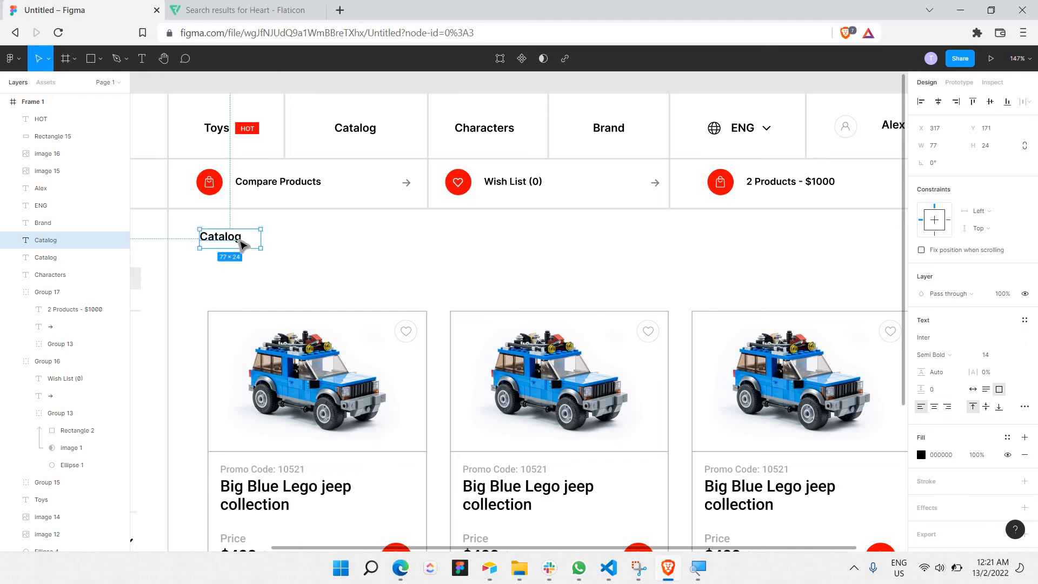
left_click_drag(242, 238, 251, 247)
Set the Catalog heading's font size to 24 and widen its text box to 103 so it fits on one line
key("Return")
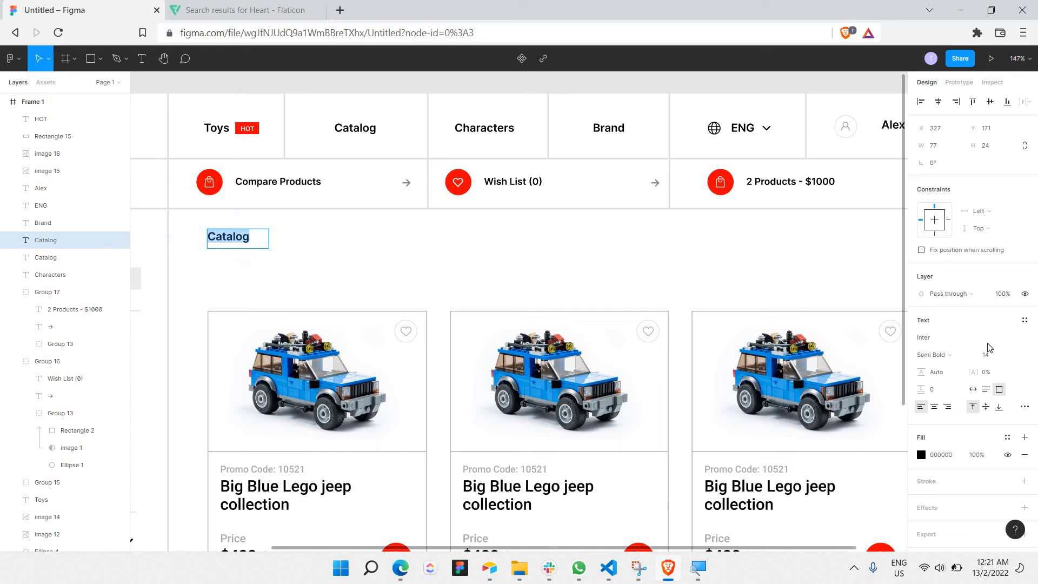
left_click(1013, 355)
left_click(1007, 389)
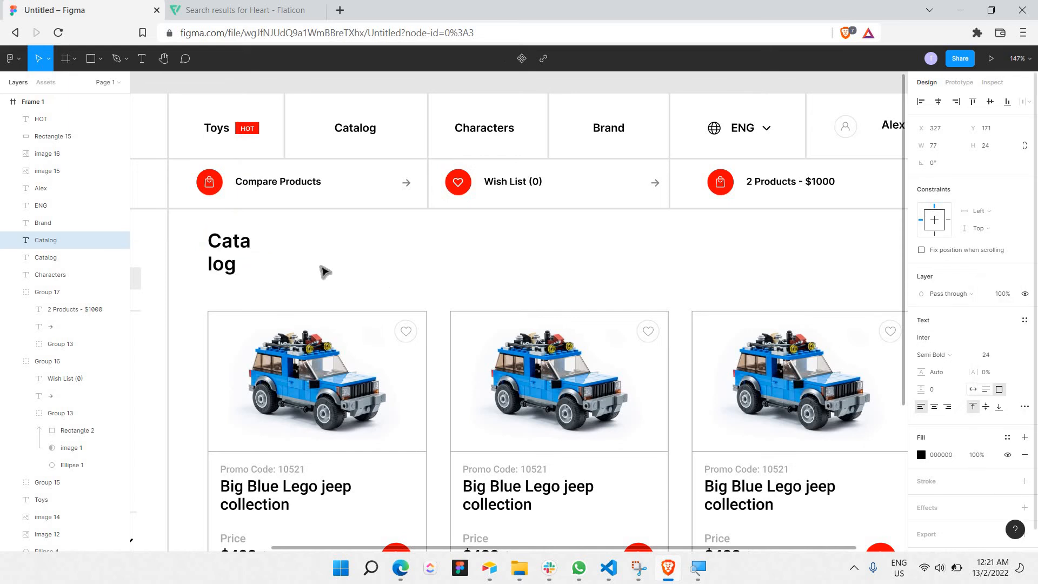
left_click_drag(265, 235, 296, 247)
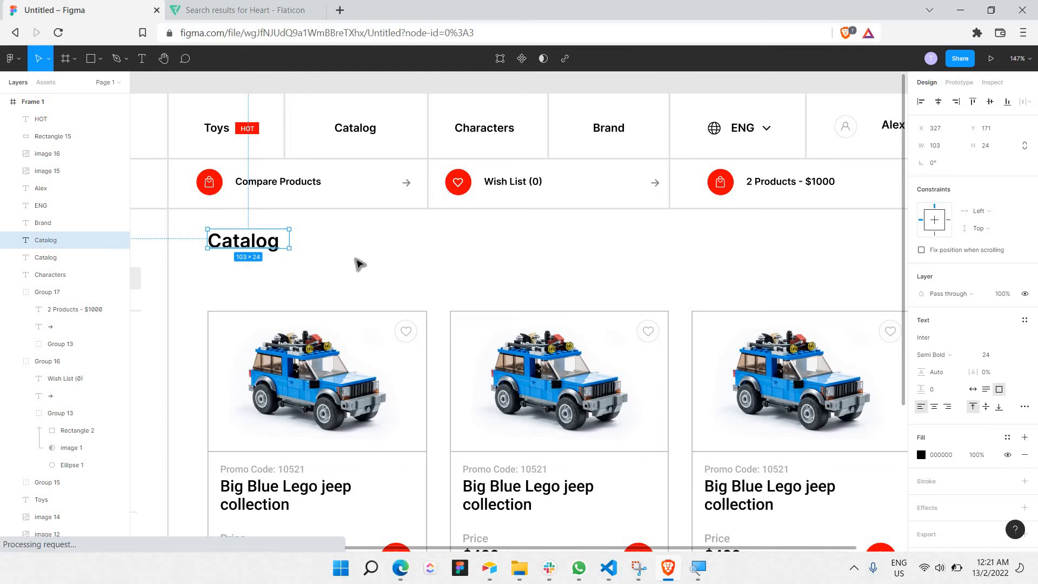
left_click(355, 262)
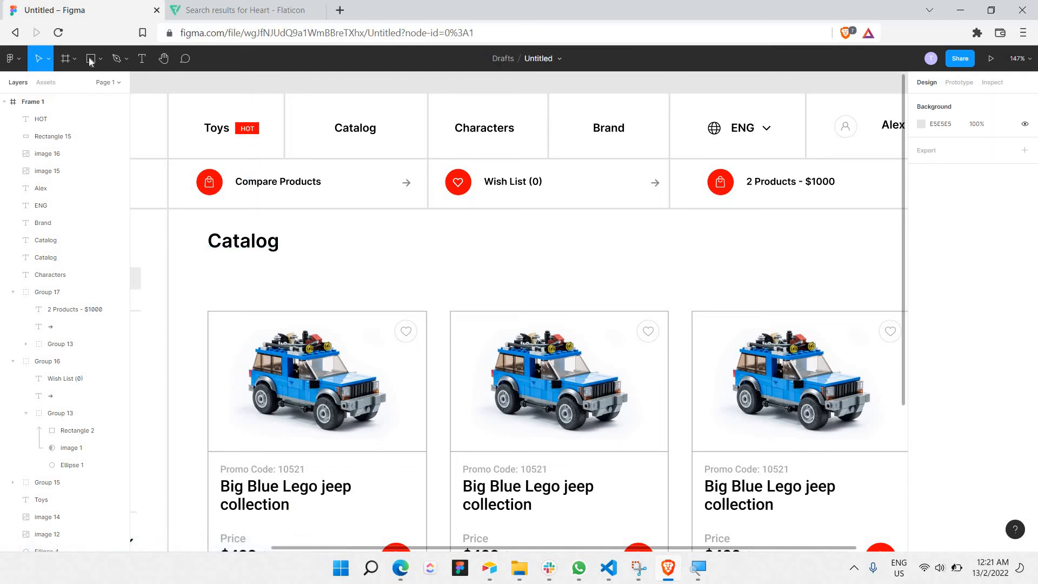
Draw a 582 × 42 rectangle at X 327, Y 212, between the Catalog heading and the product cards
key("r")
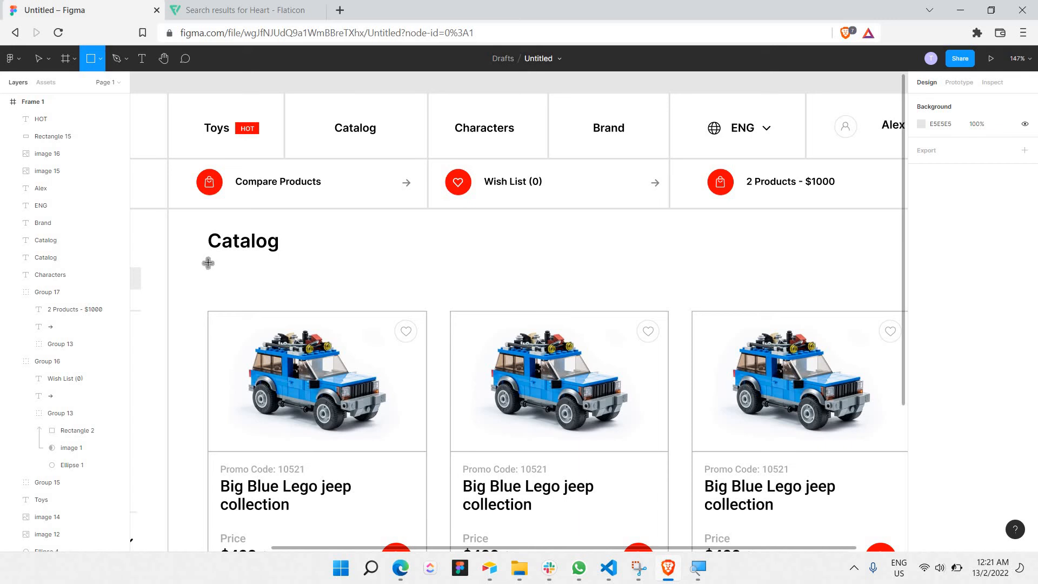
left_click_drag(209, 263, 589, 309)
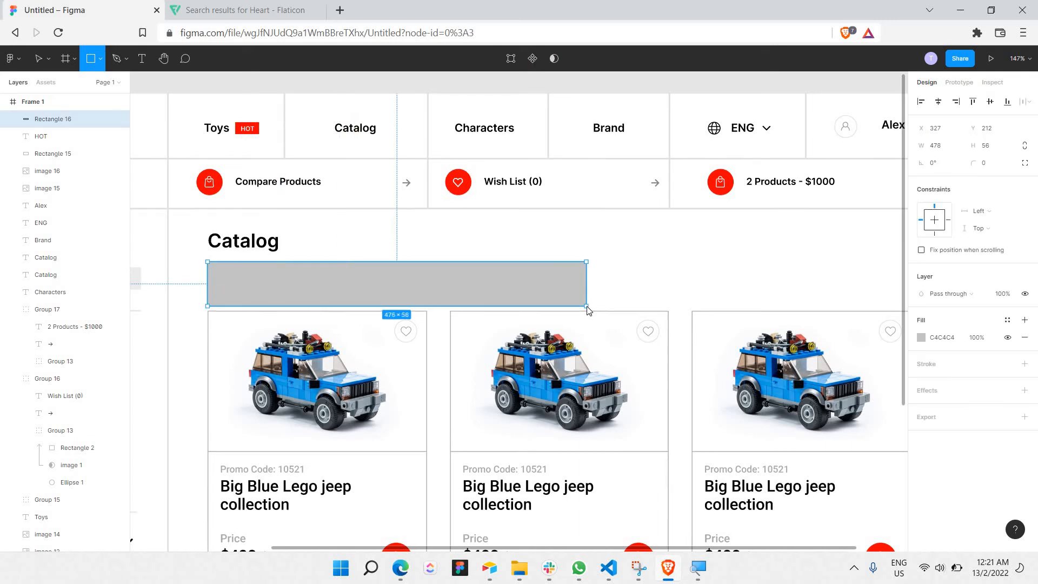
mouse_move(659, 290)
left_mouse_down()
mouse_move(672, 282)
mouse_move(670, 296)
left_mouse_up()
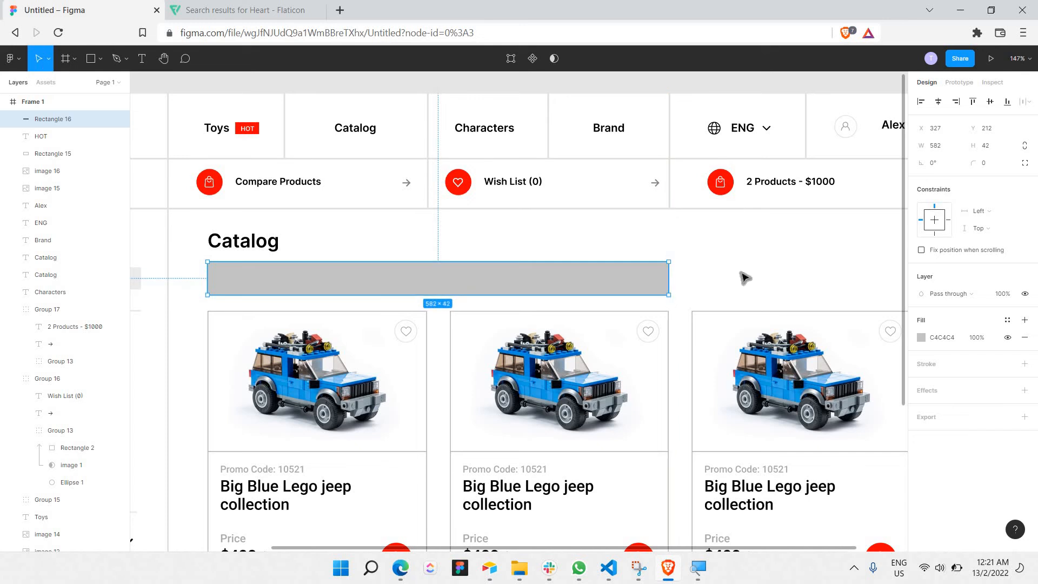
Give the rectangle a white FFFFFF fill and a 1 px inside stroke in light gray D1D1D1
scroll(552, 266, "right", 4)
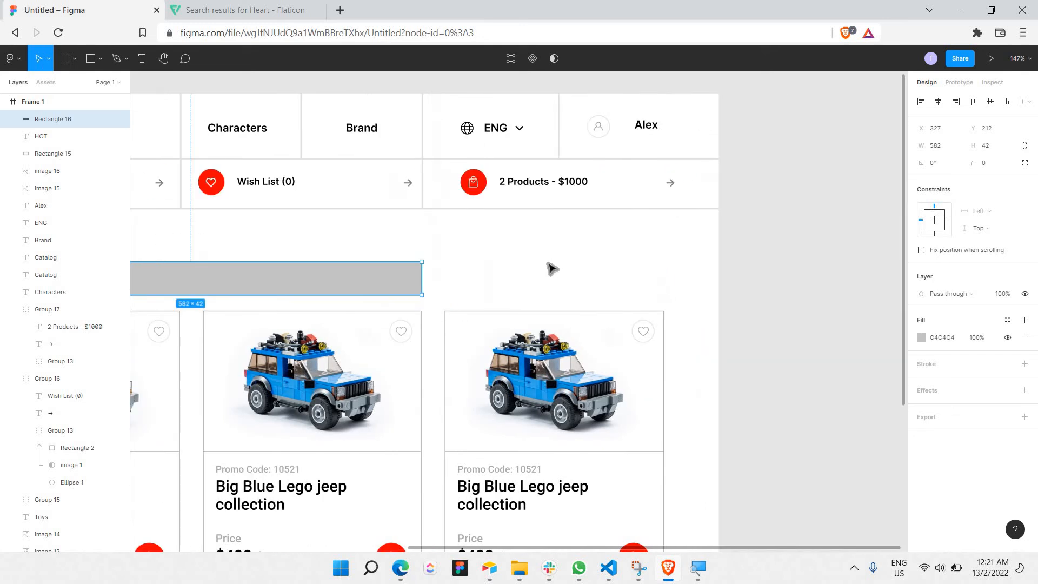
scroll(535, 284, "left", 3)
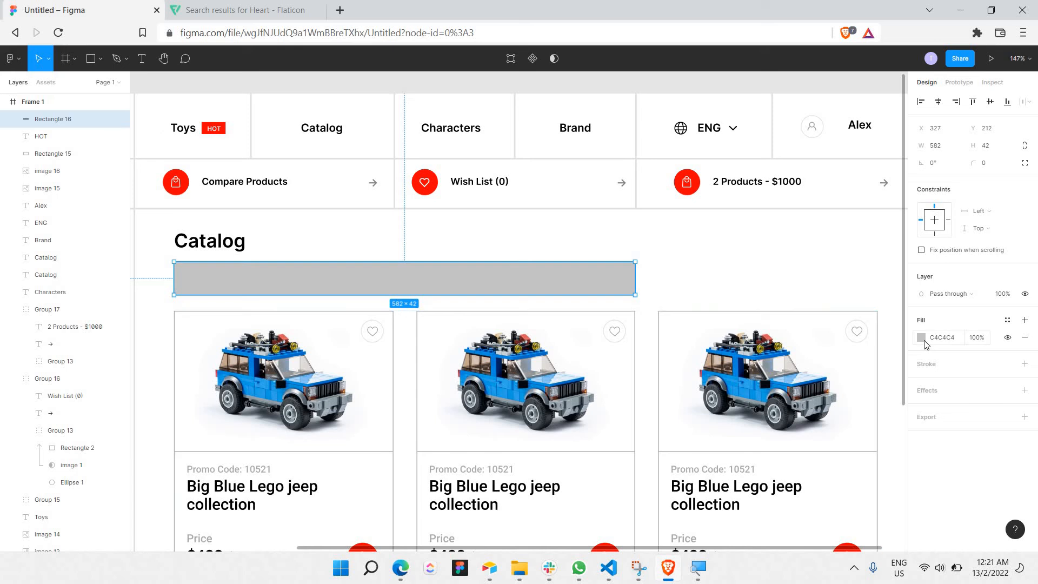
left_click(919, 338)
left_click_drag(819, 306, 575, 176)
left_click(898, 270)
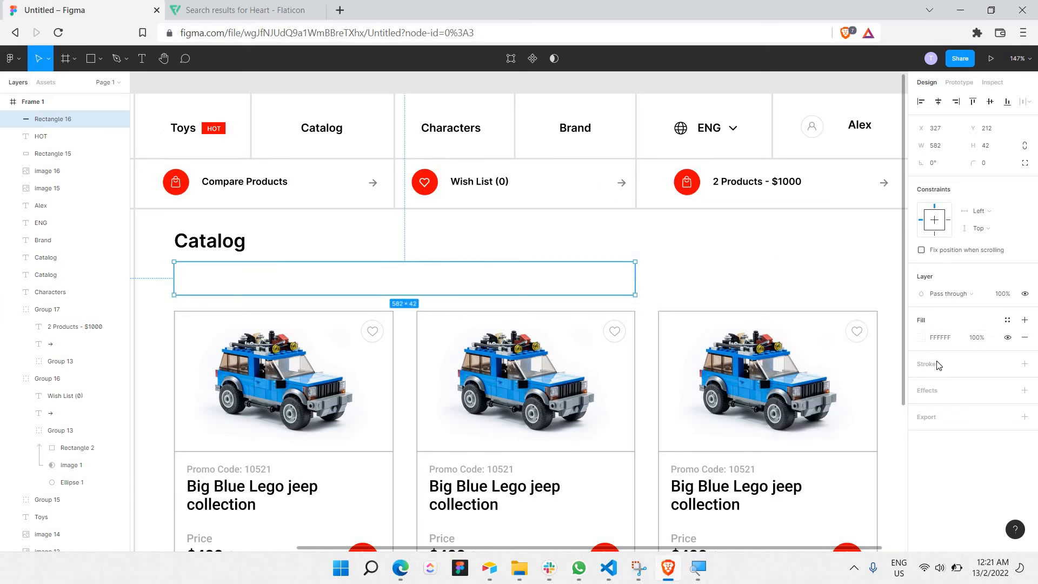
left_click(934, 367)
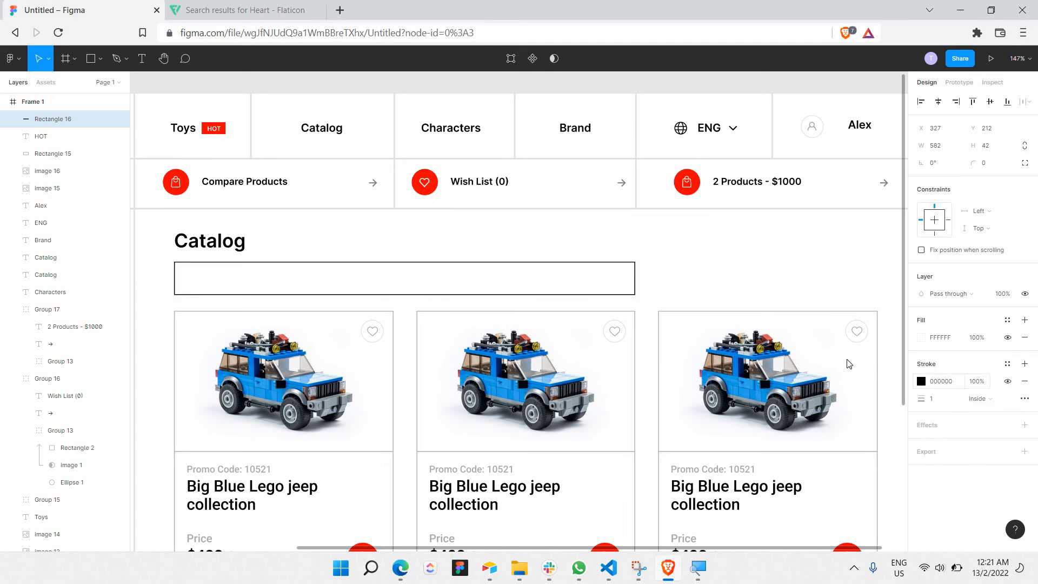
left_click_drag(827, 340, 573, 309)
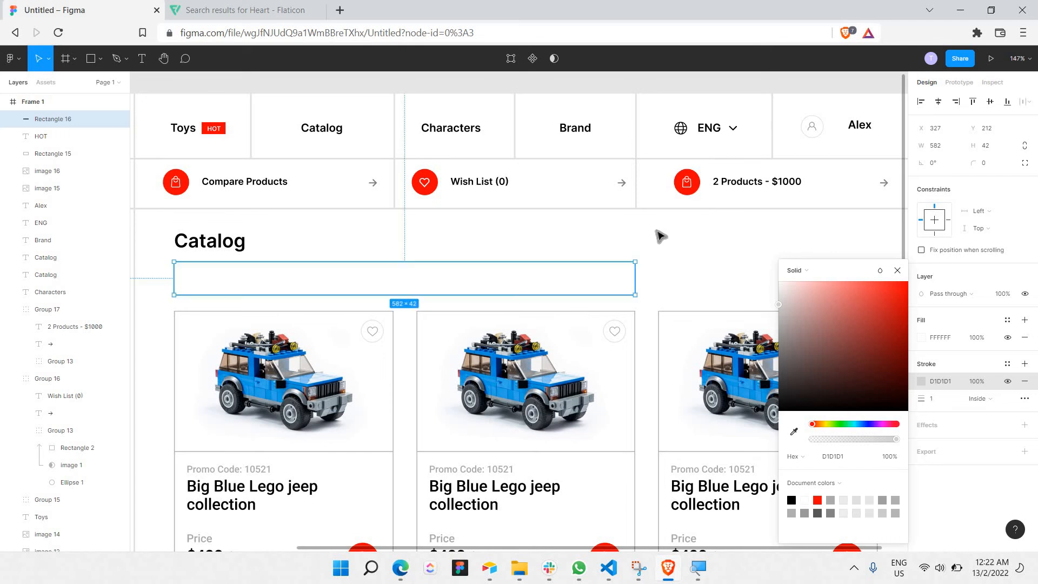
left_click(557, 257)
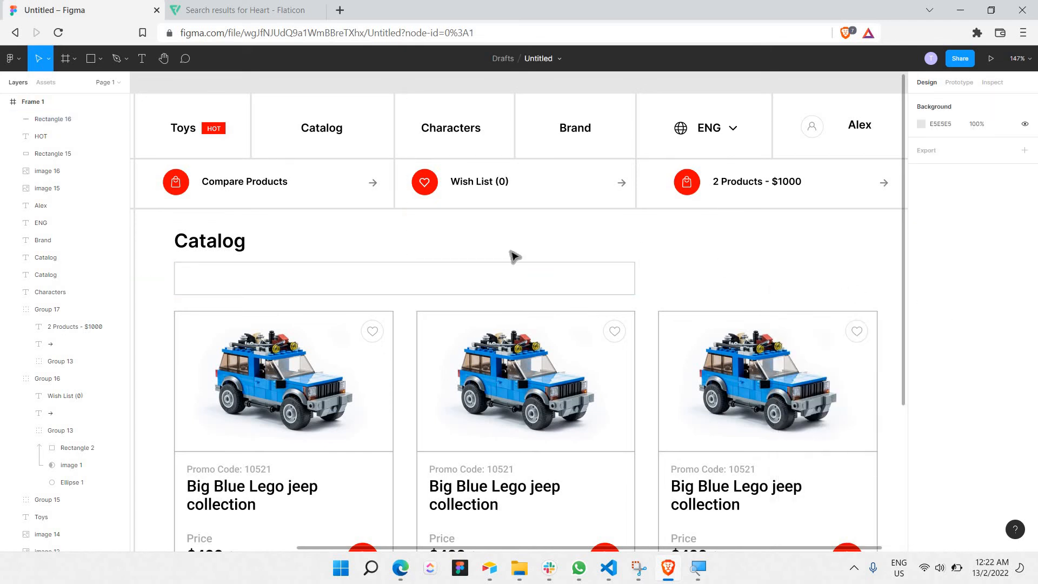
Draw a vertical divider line 41 px long near the start of the rectangle below the Catalog heading, at X 368, Y 213
scroll(222, 257, "left", 3)
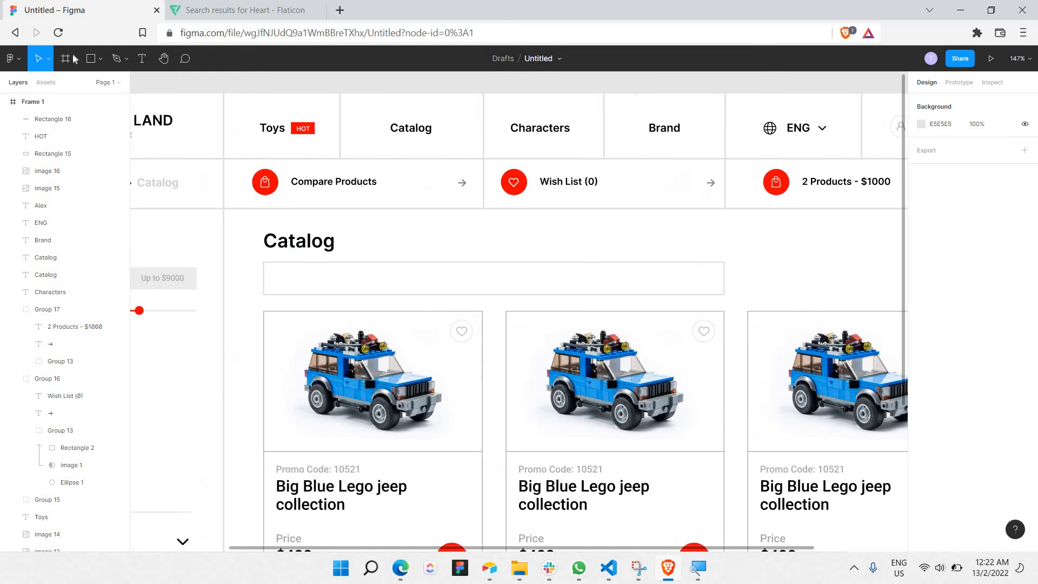
key("r")
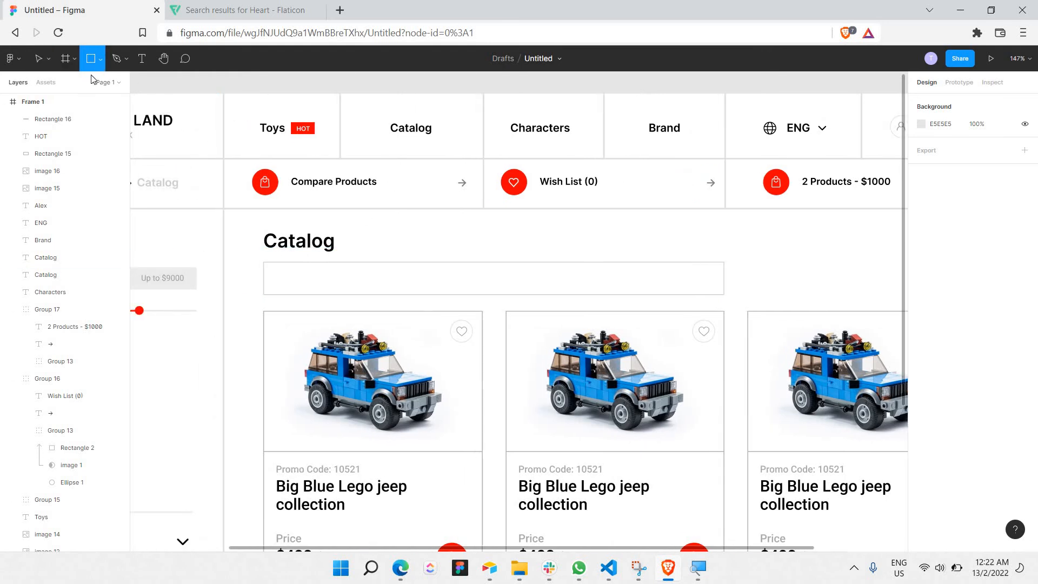
left_click(76, 98)
scroll(319, 226, "up", 4)
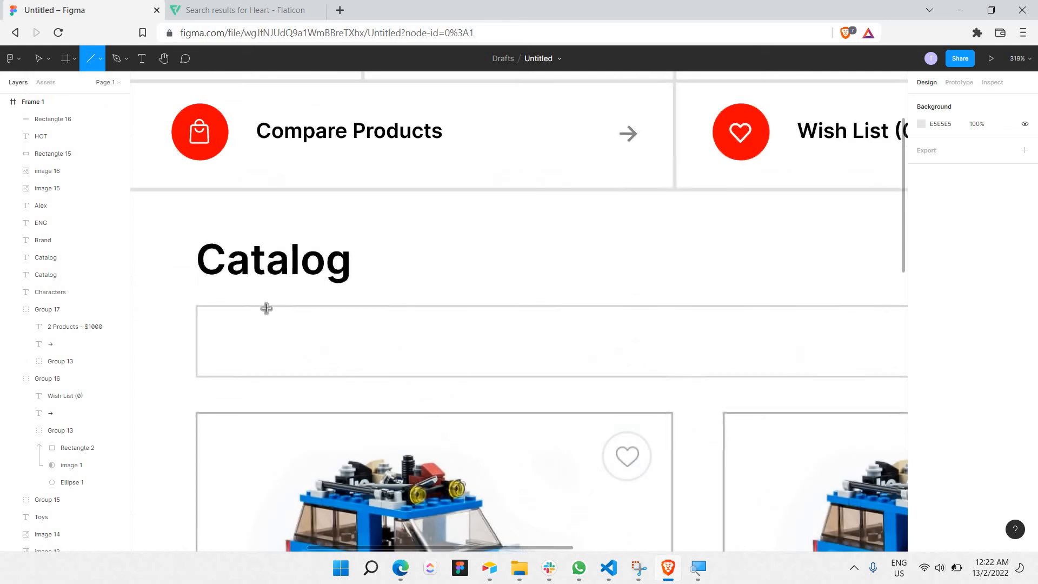
left_click_drag(266, 307, 273, 378)
left_click(295, 273)
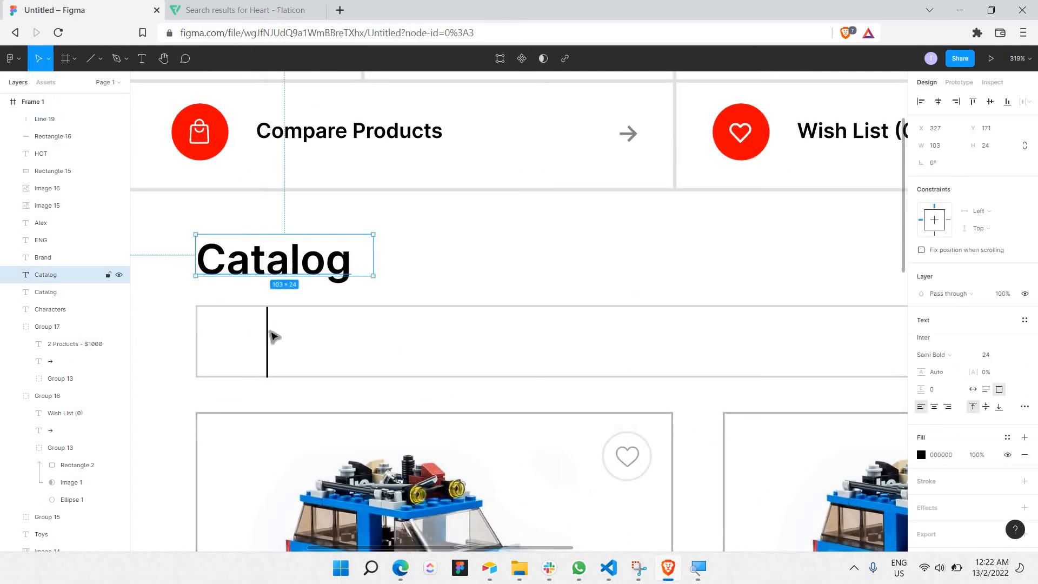
Recolor the vertical divider line's stroke with the light gray sampled from the rectangle's border
left_click(268, 338)
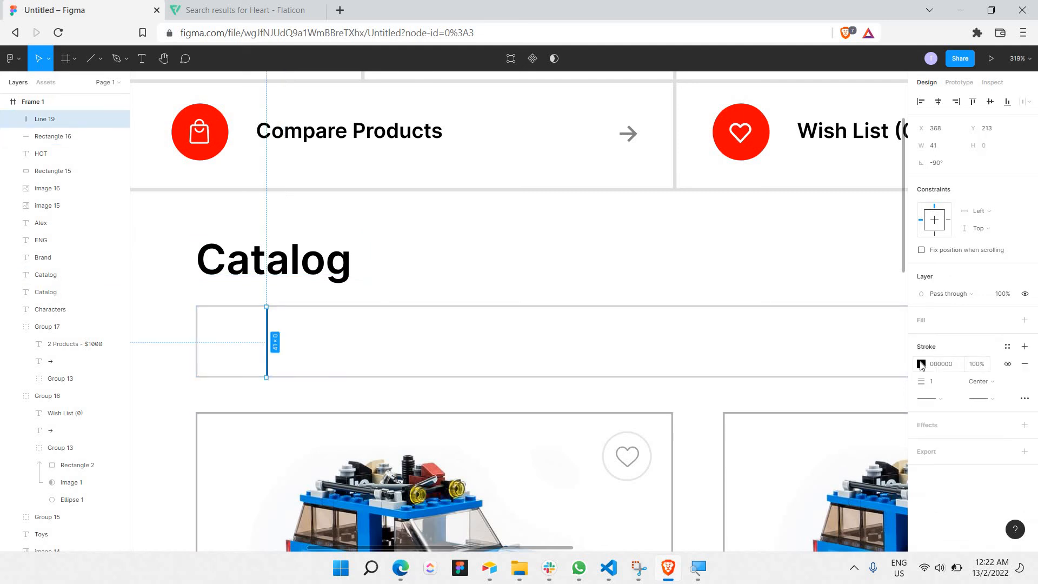
left_click(922, 364)
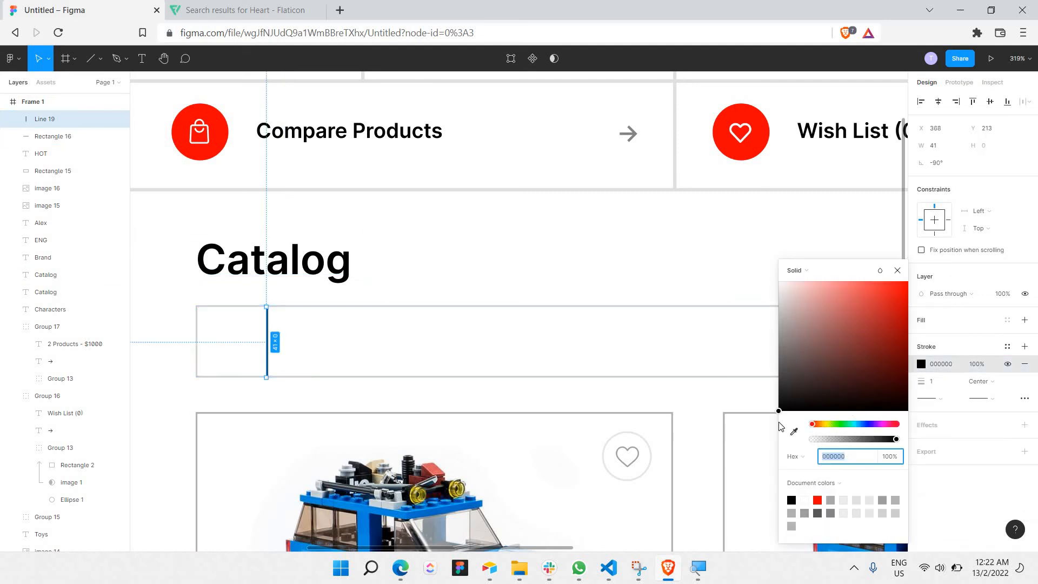
left_click(793, 432)
left_click(741, 377)
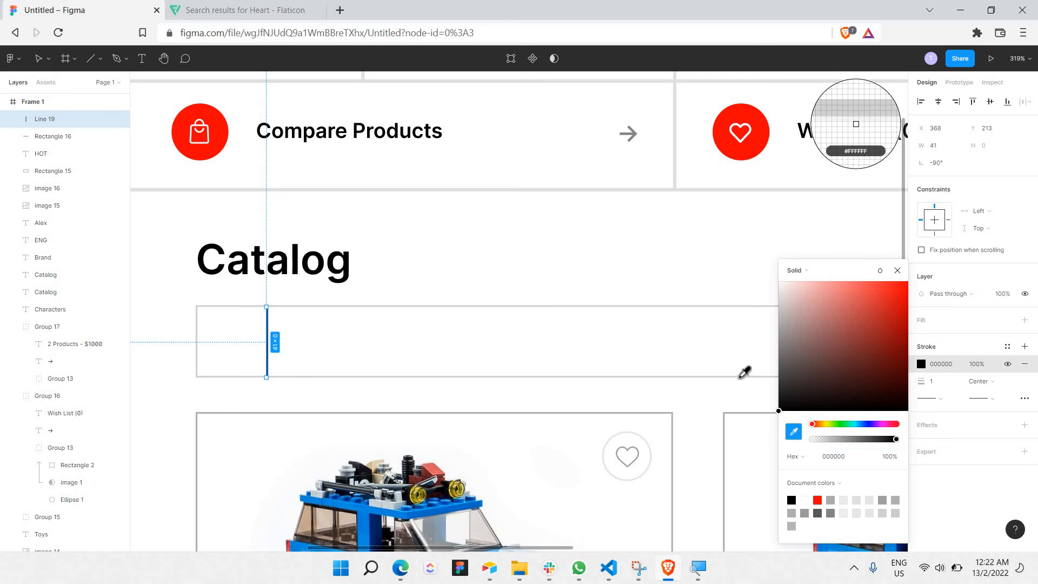
left_click(576, 246)
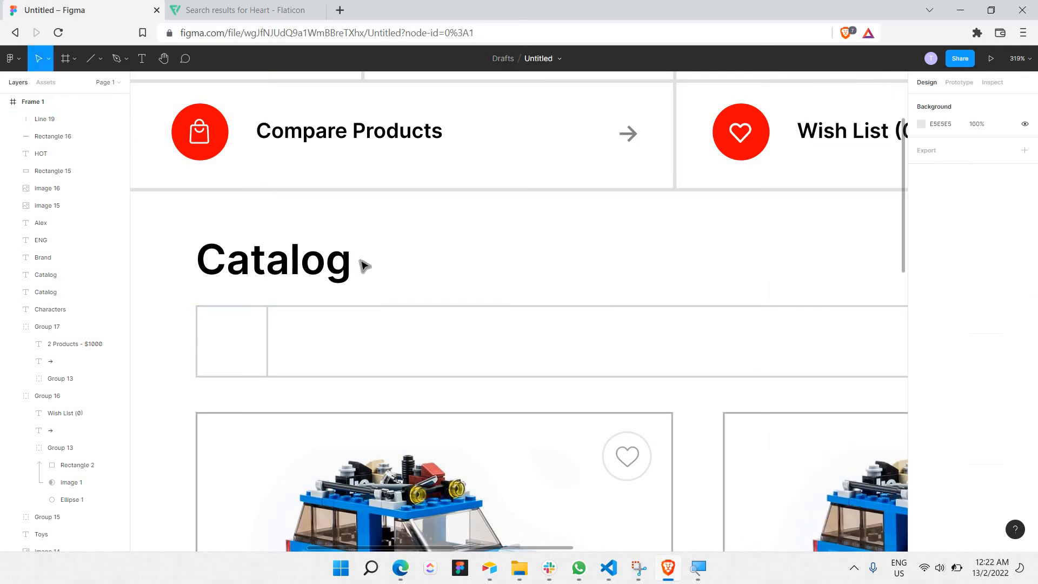
Switch to Flaticon, close the heart icon preview and search the icons for "search"
left_click(230, 5)
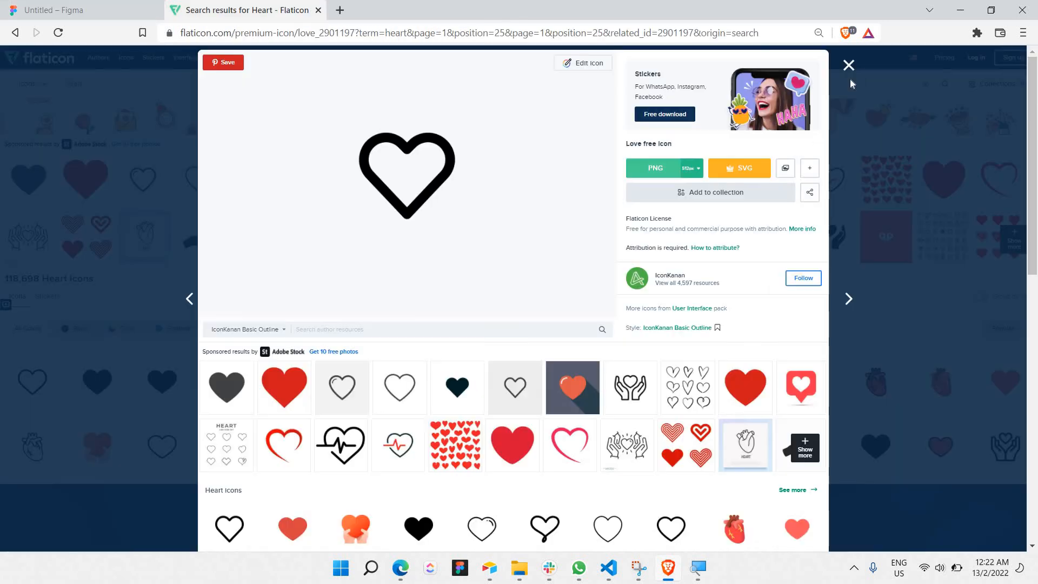
key("Escape")
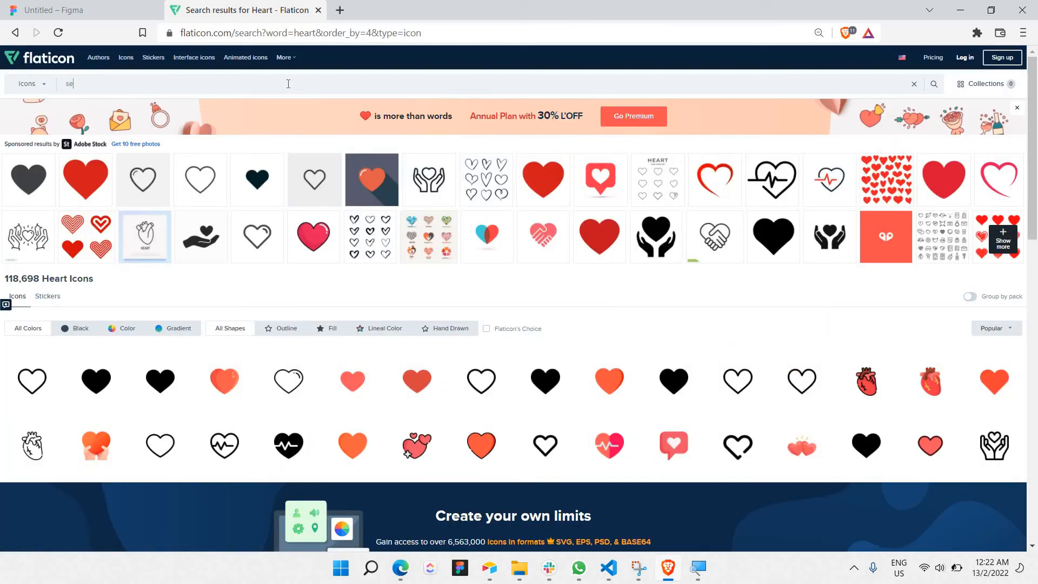
key("Return")
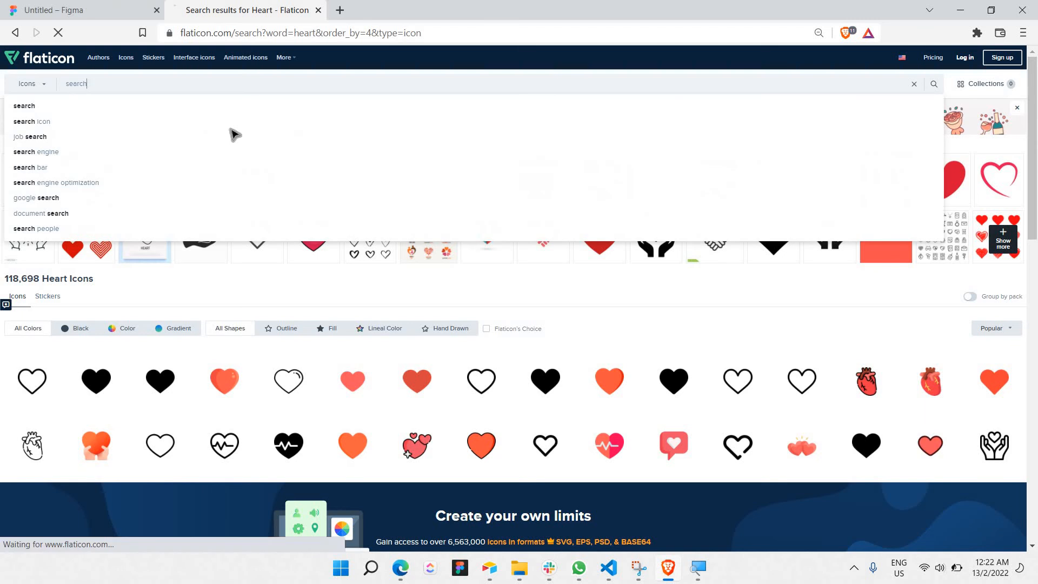
left_click(104, 8)
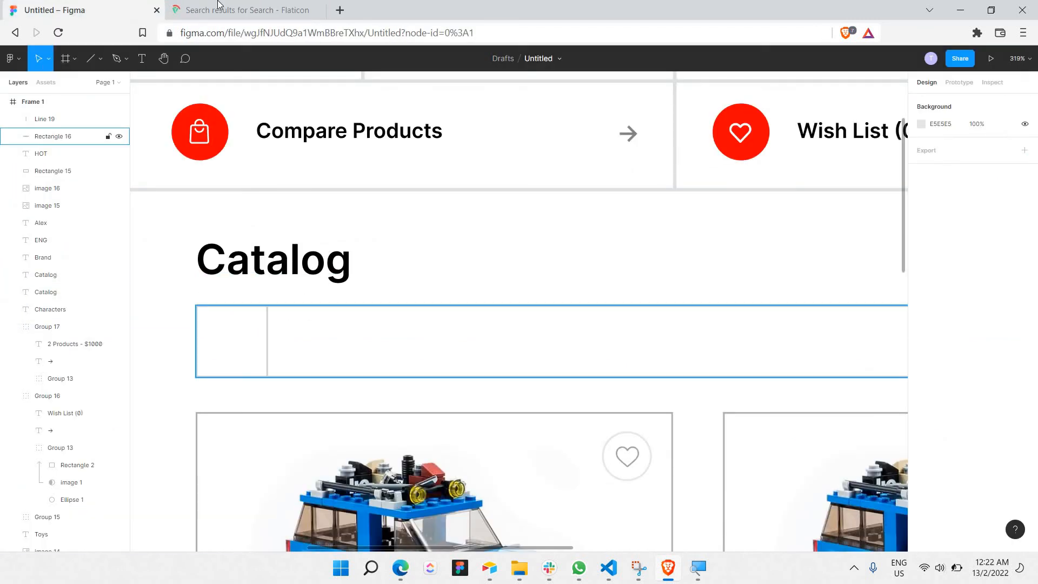
left_click(167, 6)
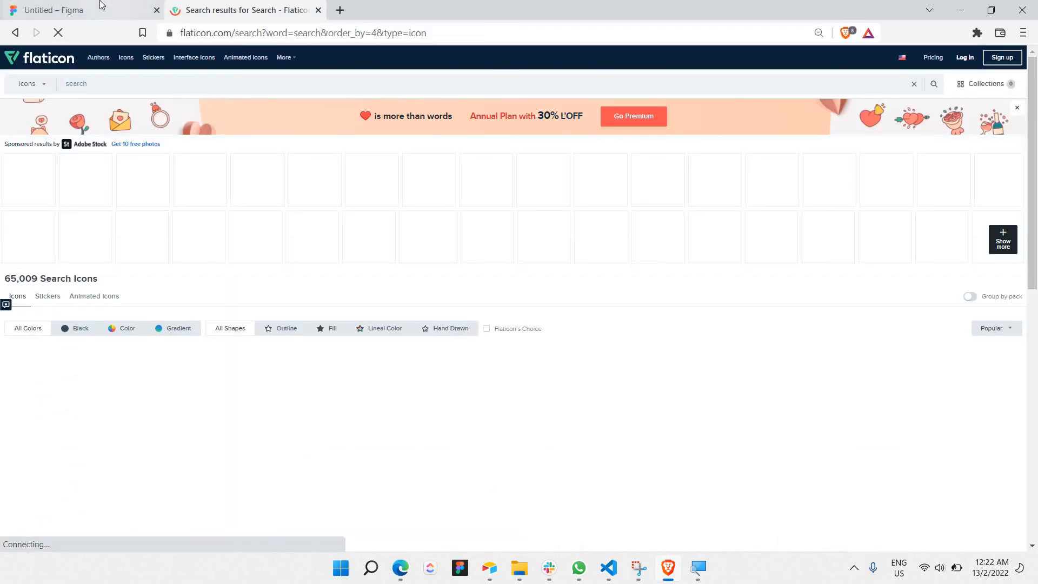
Open the third icon in the search results, the free Magnifying Glass, and copy its image
left_click(155, 382)
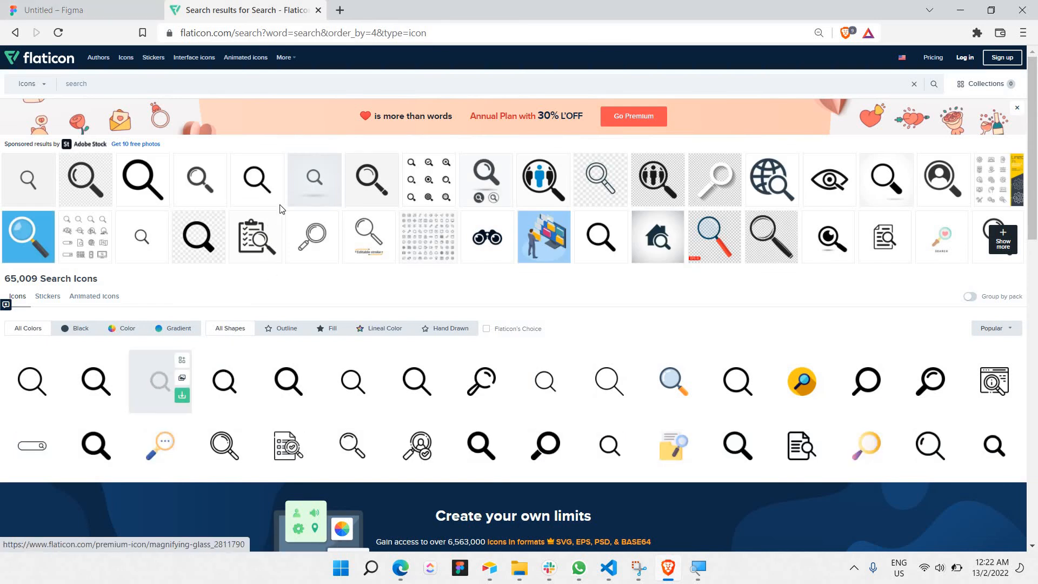
right_click(408, 205)
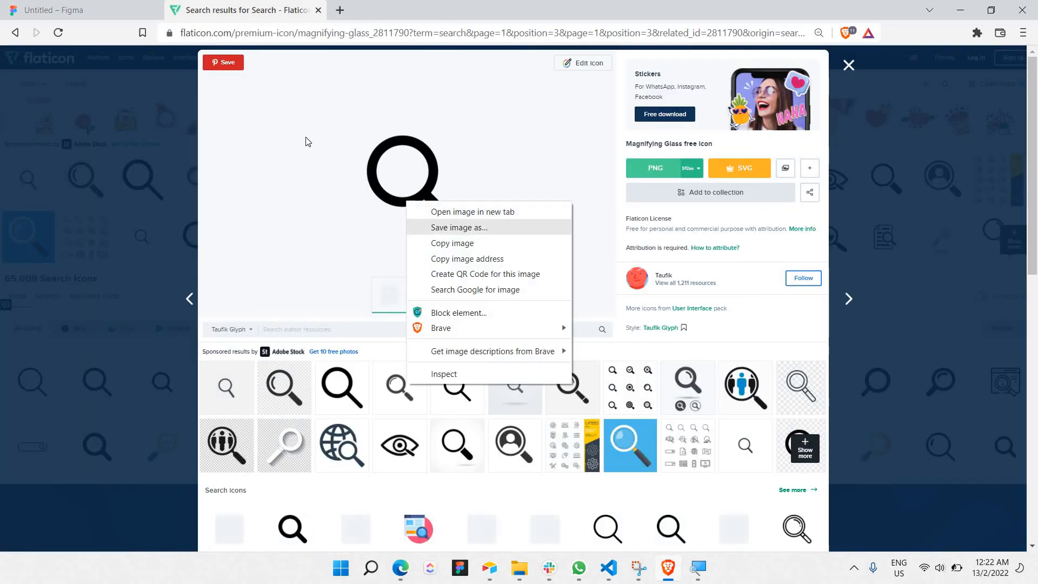
left_click(449, 242)
Switch to Figma, paste the copied magnifying glass image and set its size to 18 by 18
left_click(81, 10)
left_click(247, 351)
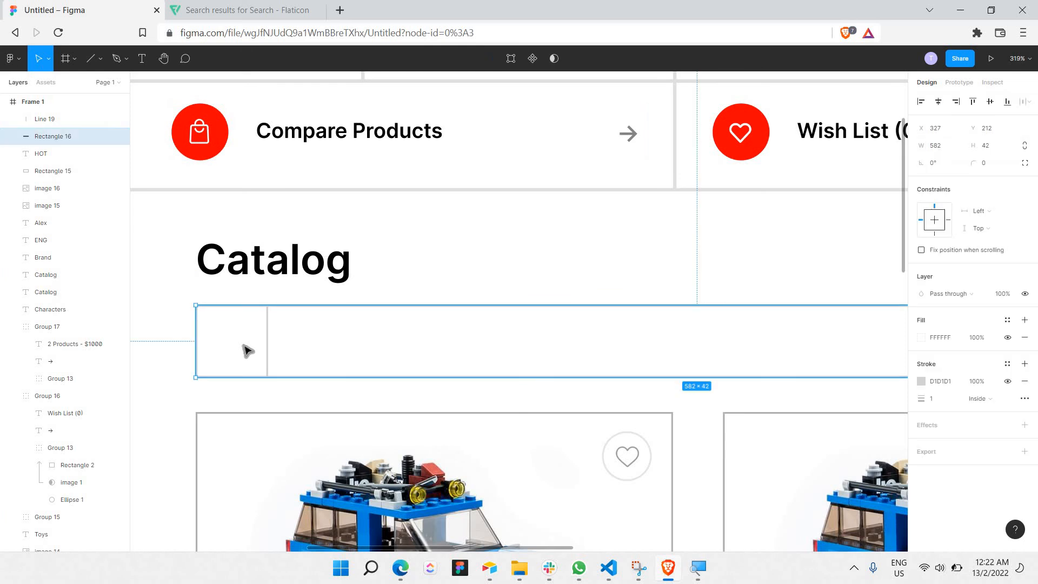
key("ctrl+v")
key("ctrl+z")
left_click(179, 320)
key("ctrl+v")
key("shift+2")
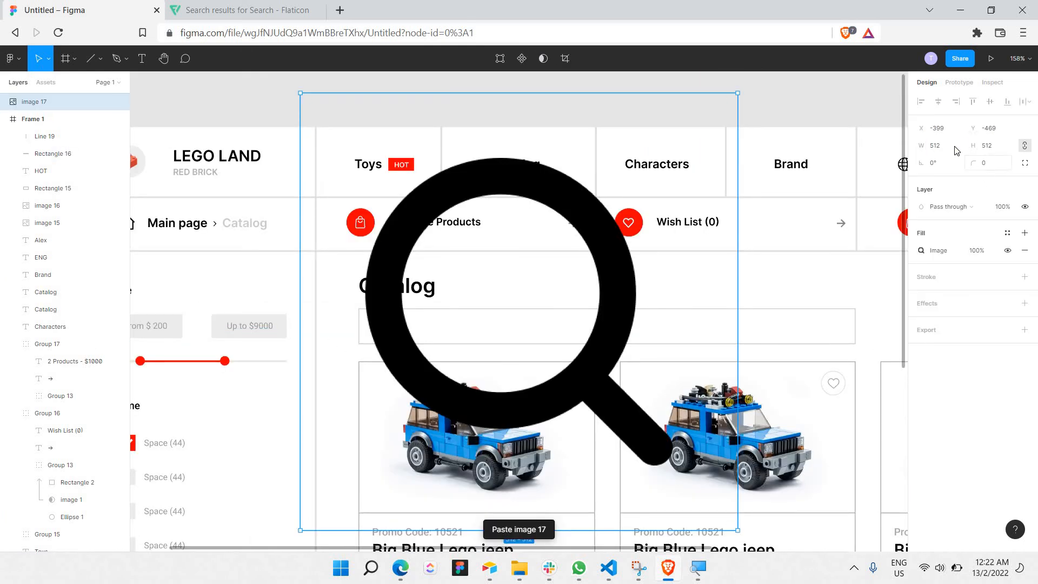
type("18")
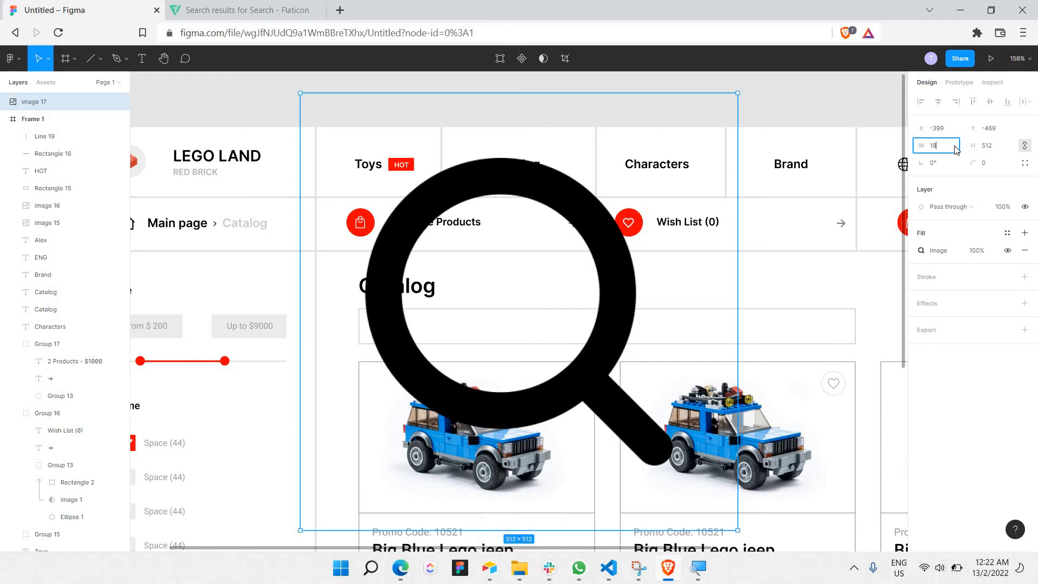
key("Return")
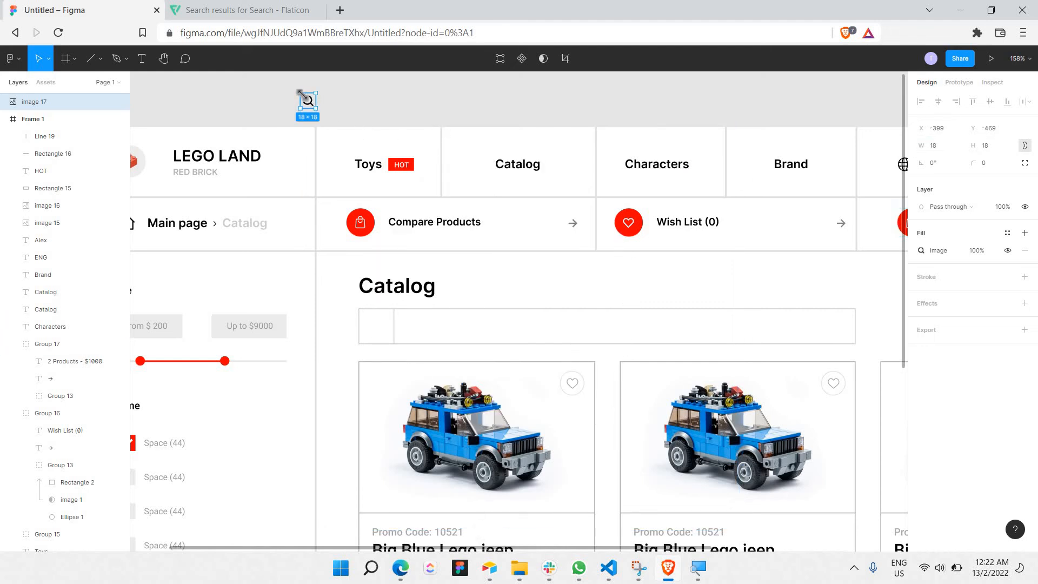
Move the magnifying glass into the search bar's small first cell at X 338, Y 224, and set its image fill opacity to 25%
left_click_drag(346, 146, 356, 306)
scroll(393, 327, "up", 5)
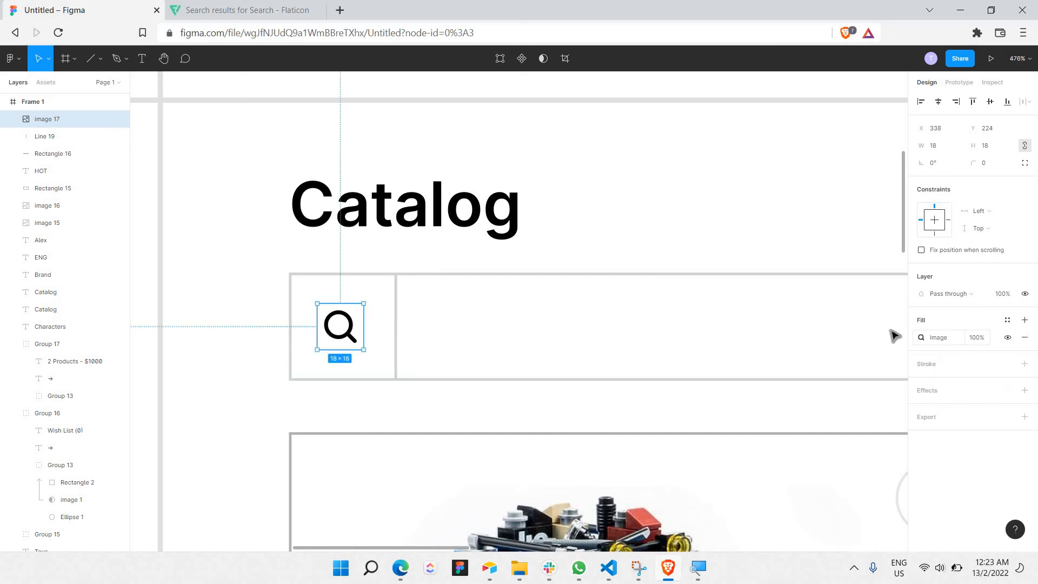
left_click(990, 336)
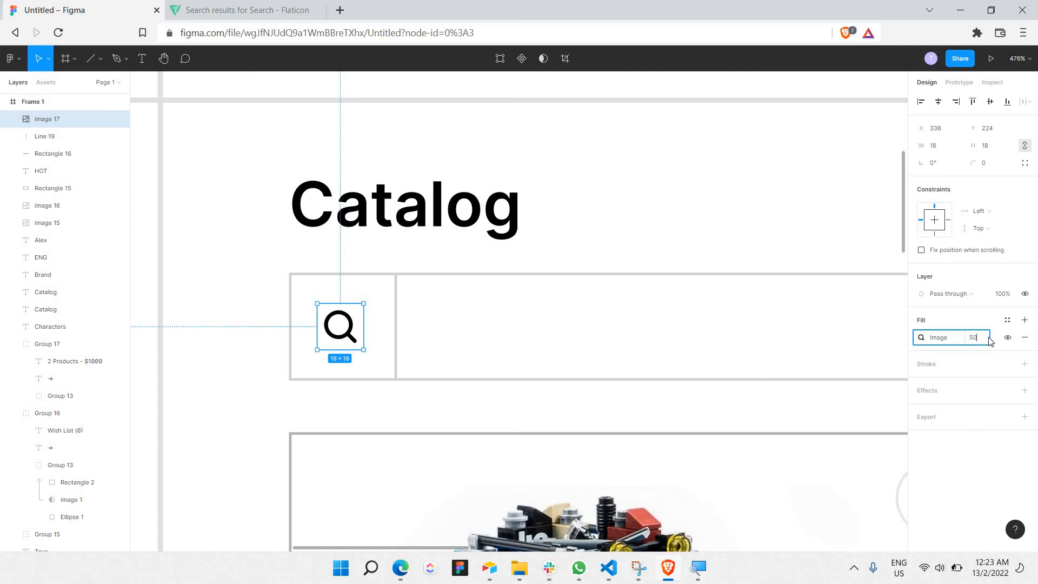
key("Return")
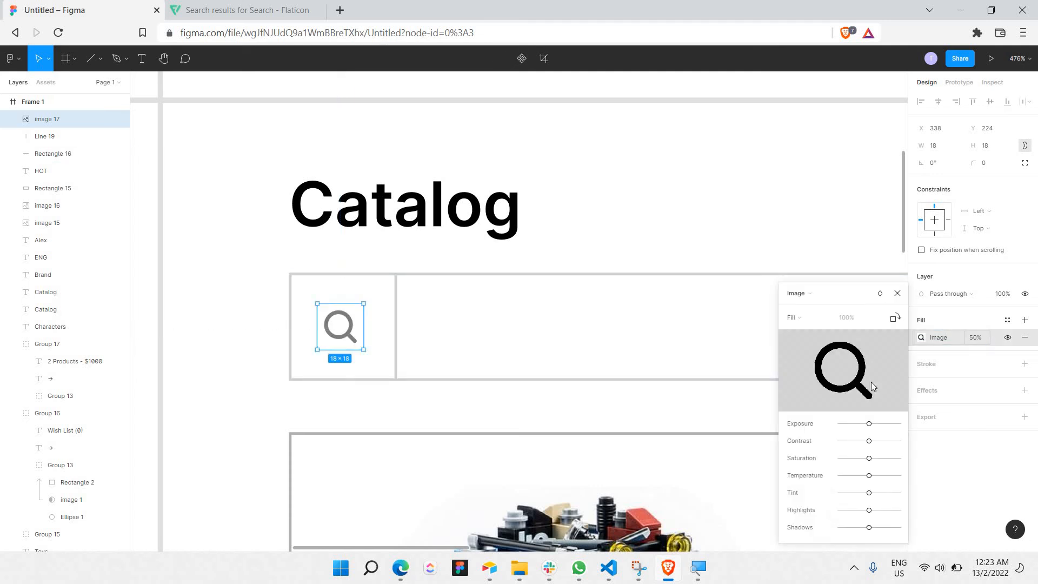
left_click(898, 293)
left_click(976, 338)
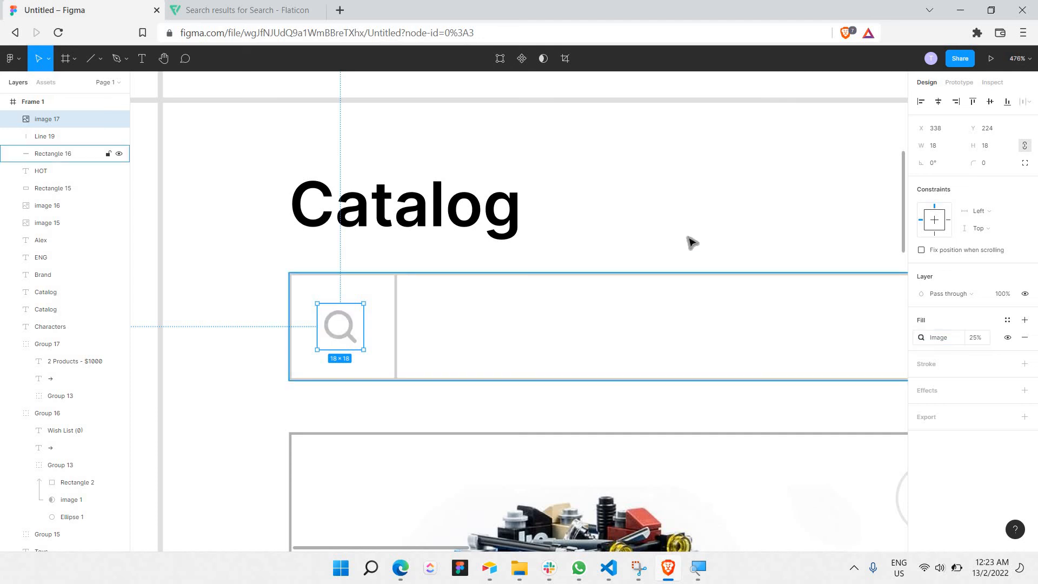
left_click(688, 253)
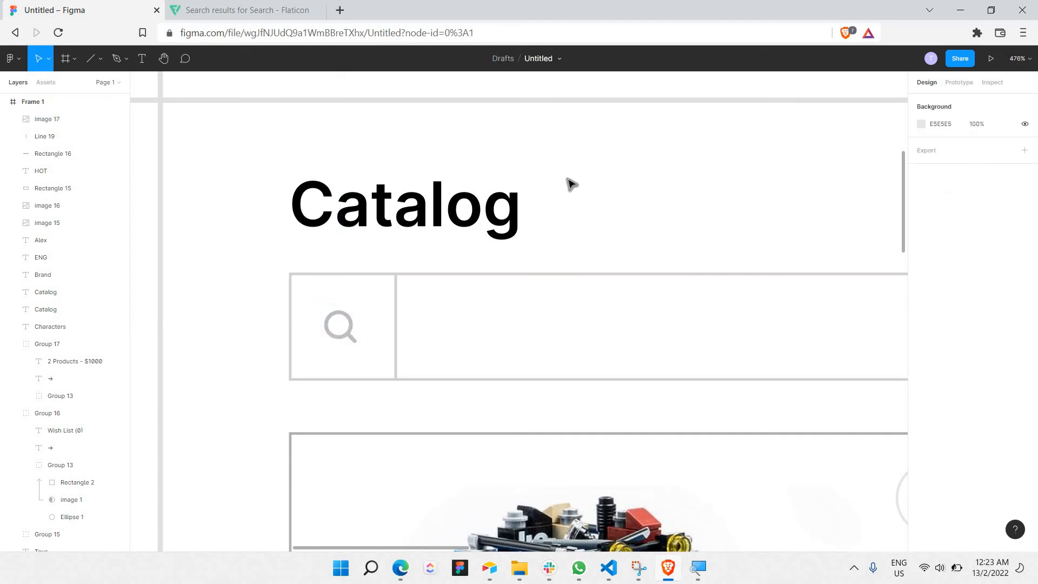
Duplicate the Catalog navigation label into the search bar and bring the copy to the front of Frame 1
scroll(570, 181, "down", 5)
scroll(409, 169, "up", 2)
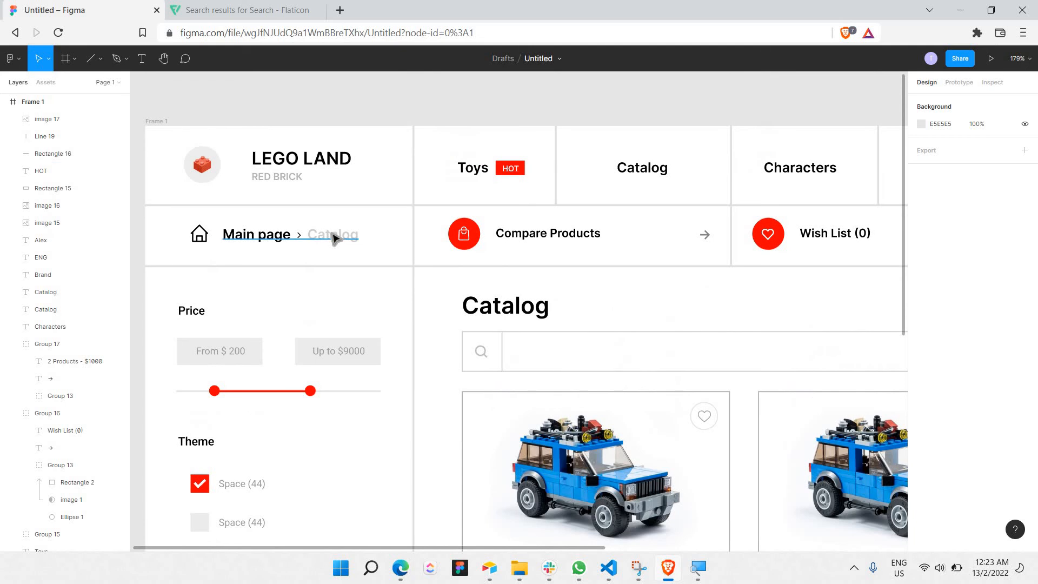
left_click(336, 232)
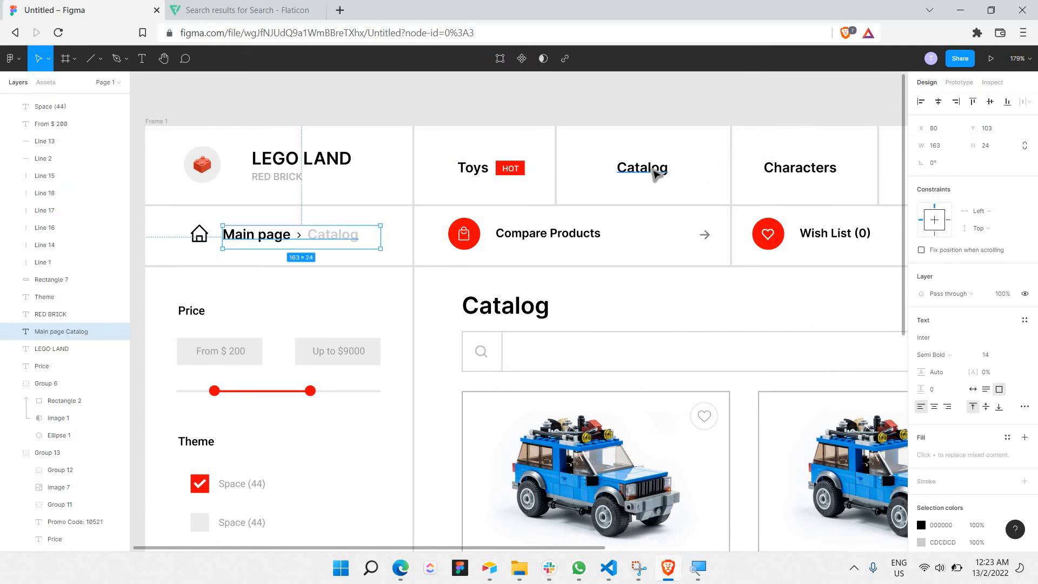
left_click(656, 174)
key("ctrl+v")
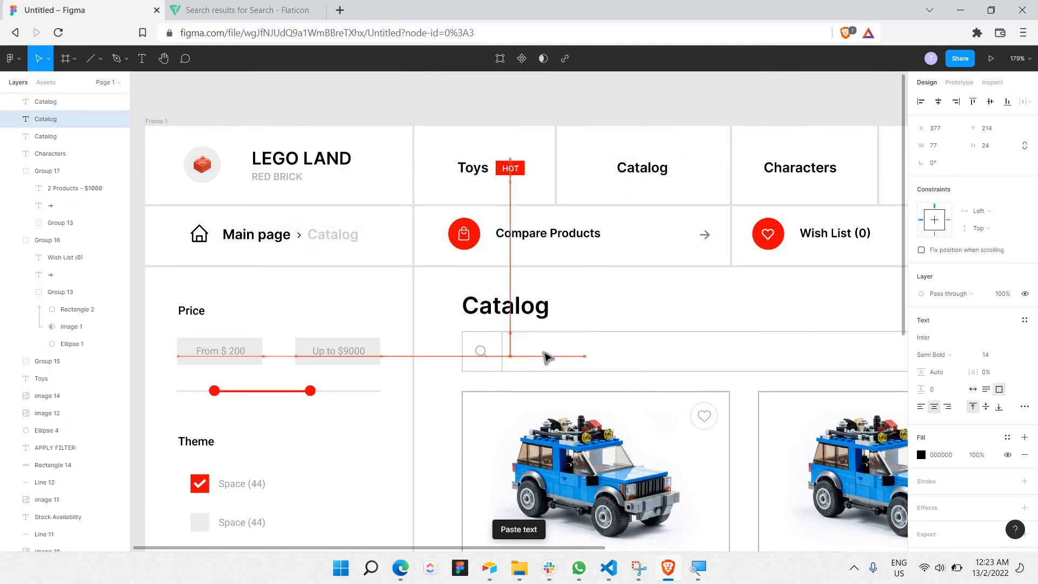
scroll(49, 270, "up", 3)
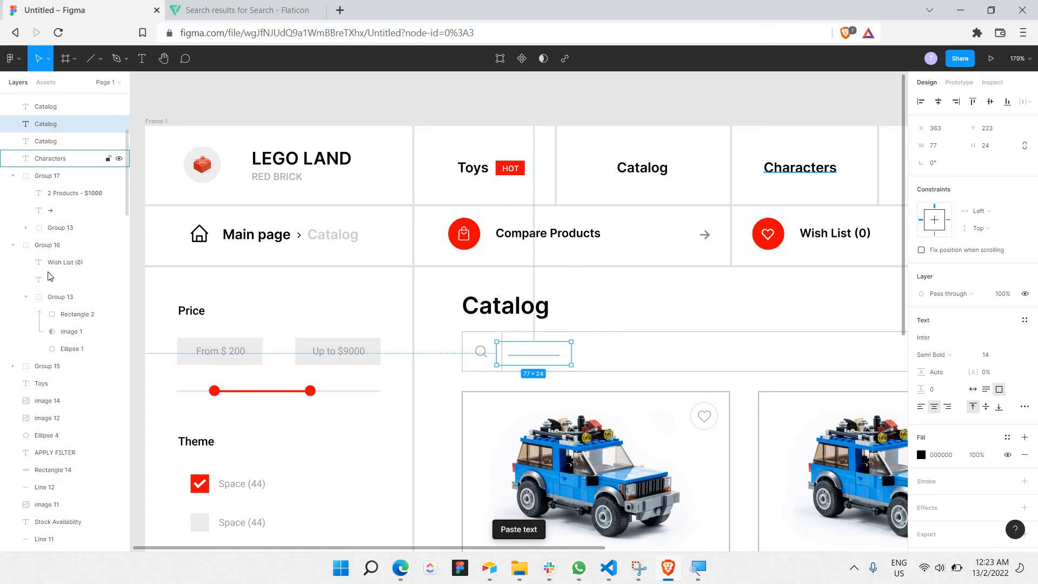
left_click_drag(38, 141, 49, 111)
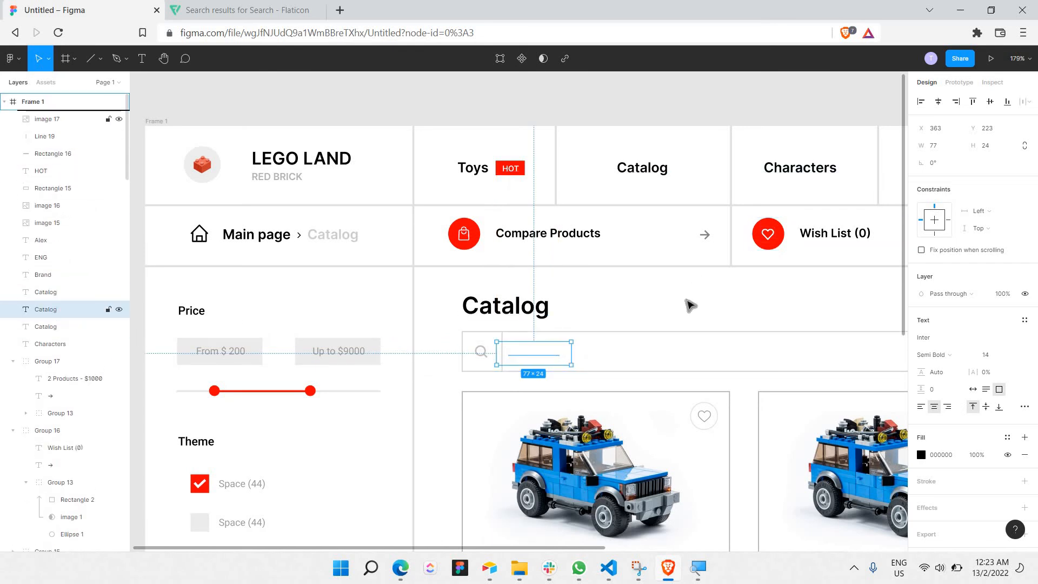
scroll(622, 332, "up", 3)
scroll(382, 402, "up", 3)
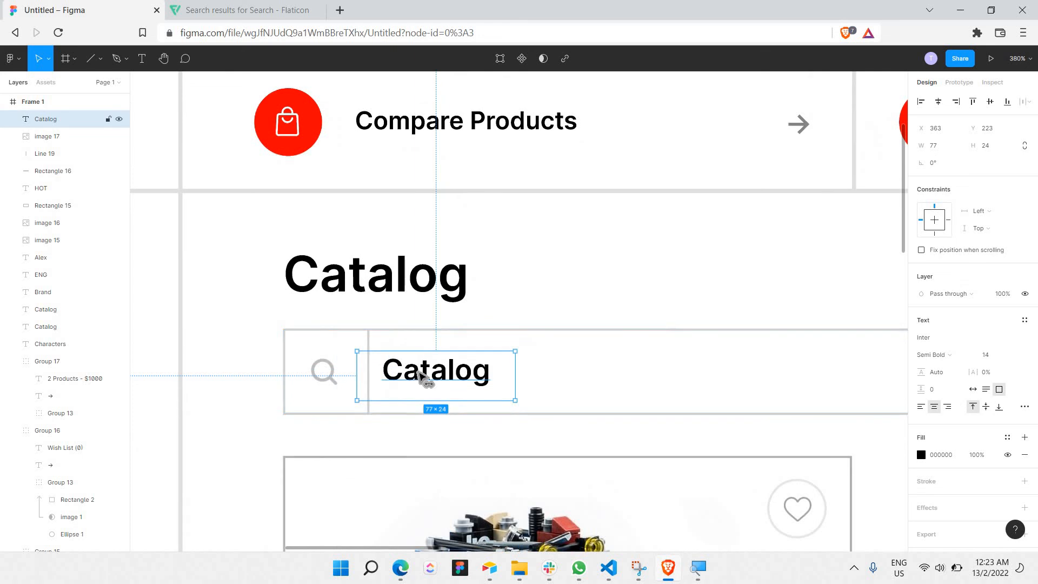
Widen the copied Catalog text box to about 190 px, left-align its text and place it at X 375, just past the divider
left_click_drag(417, 374, 427, 375)
left_click_drag(525, 375, 758, 390)
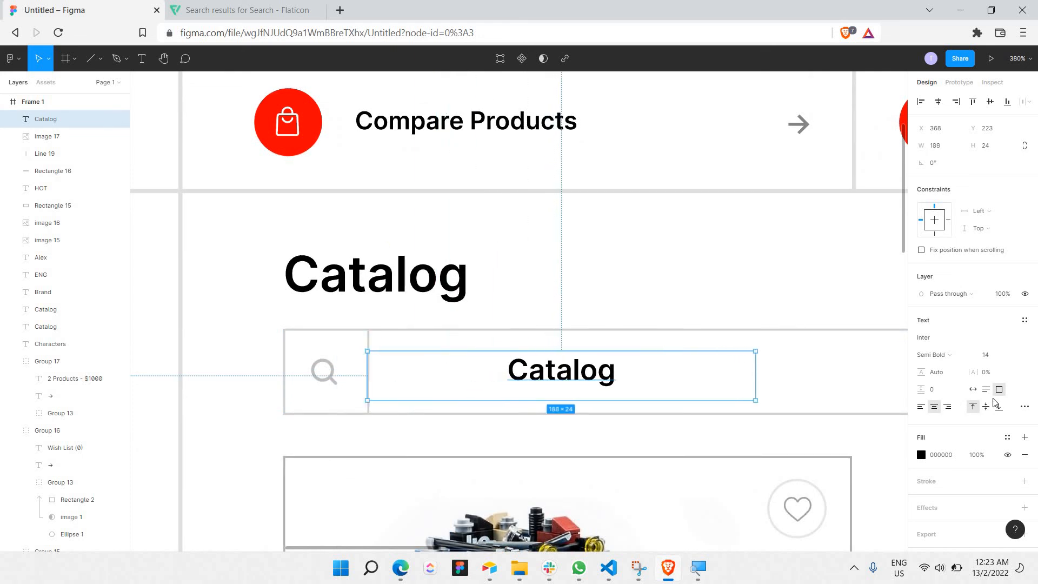
left_click(921, 406)
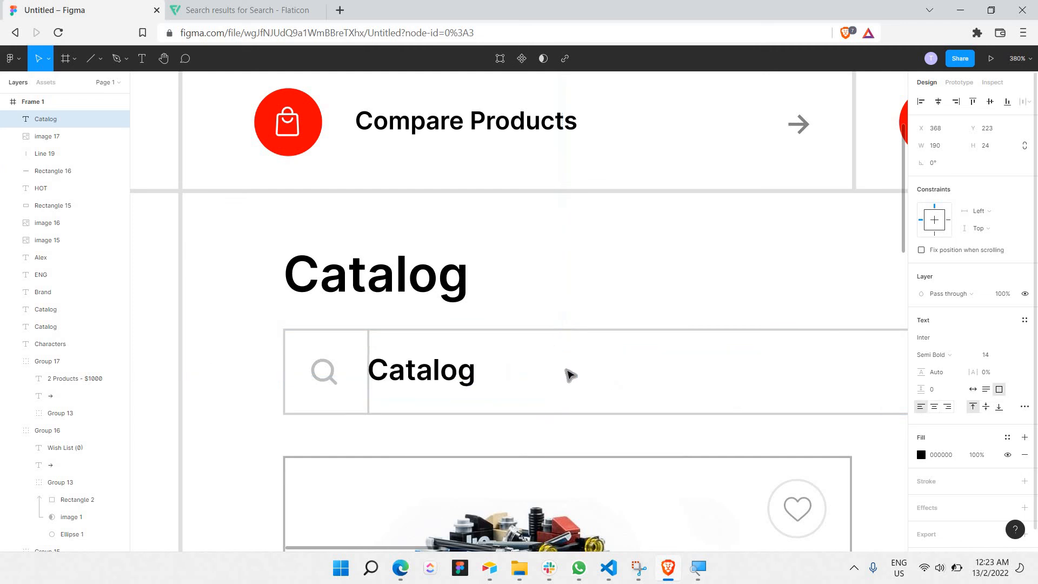
left_click_drag(584, 382, 606, 361)
scroll(602, 358, "right", 2)
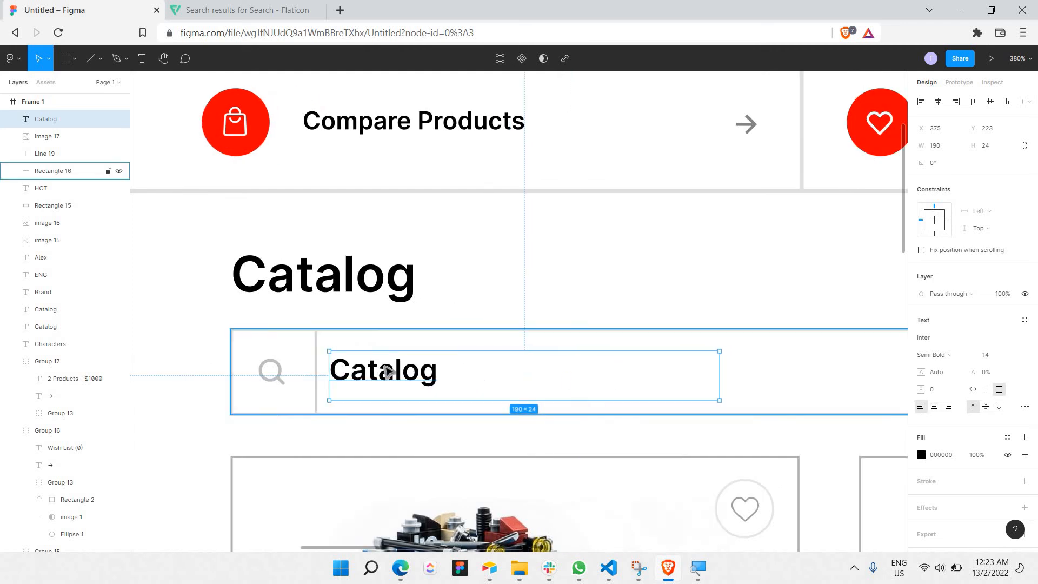
Replace the copied label's text with "Search among 1000+ products" and widen its box to about 217 px so it fits one line
double_click(446, 359)
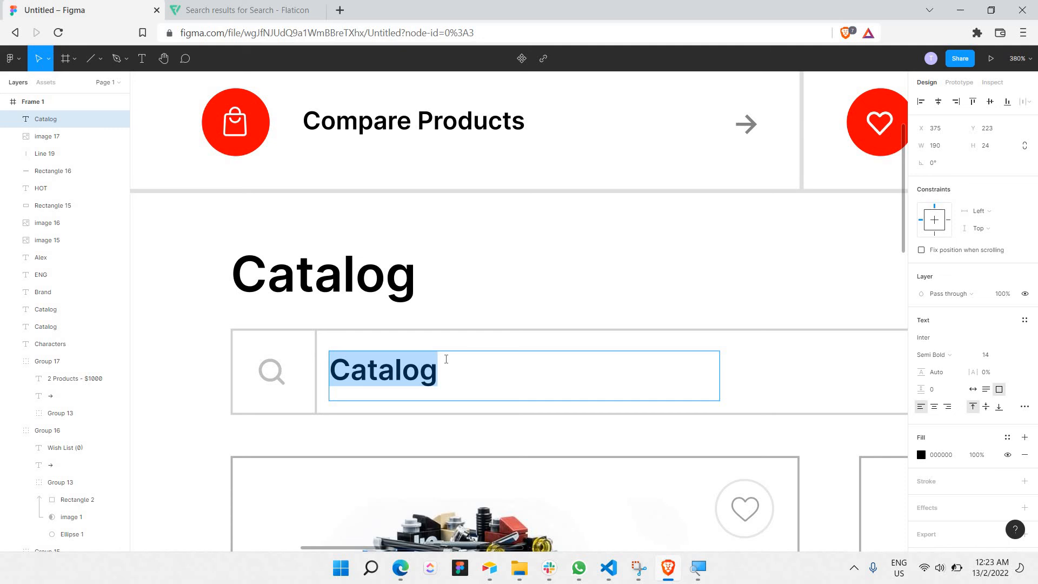
type("Sea")
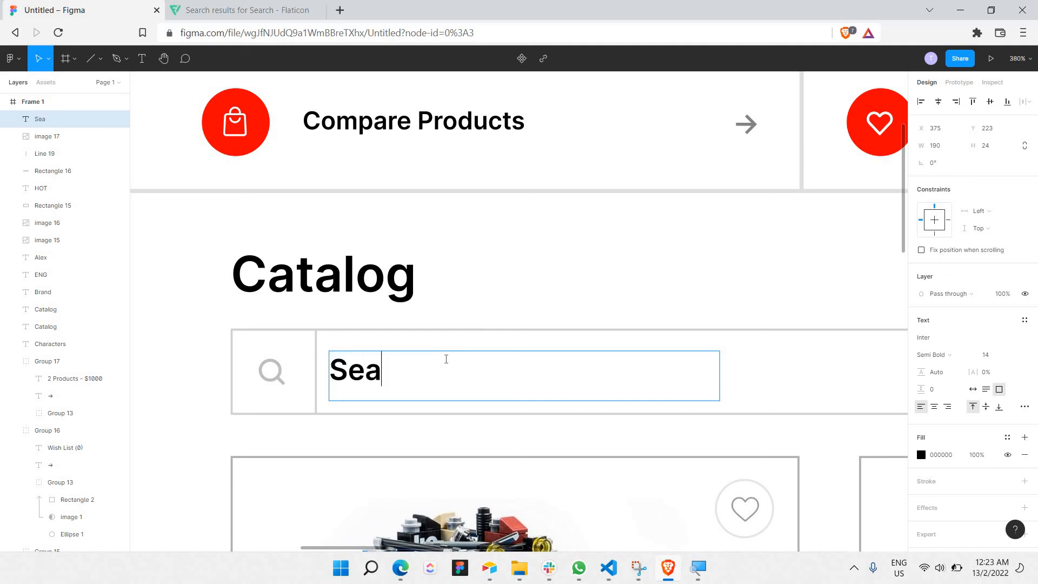
type("rch")
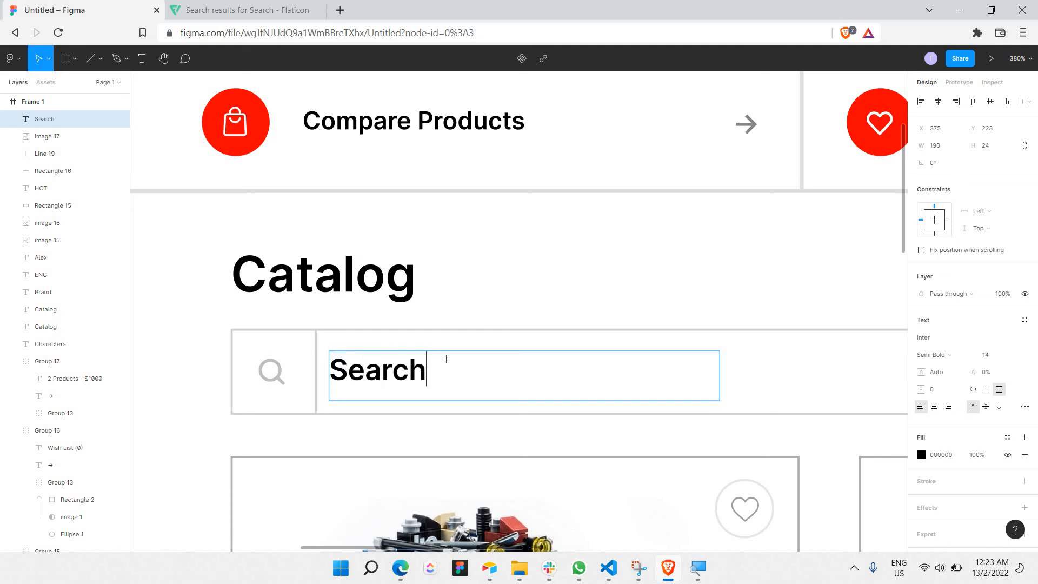
type(" a,")
type("mong 100")
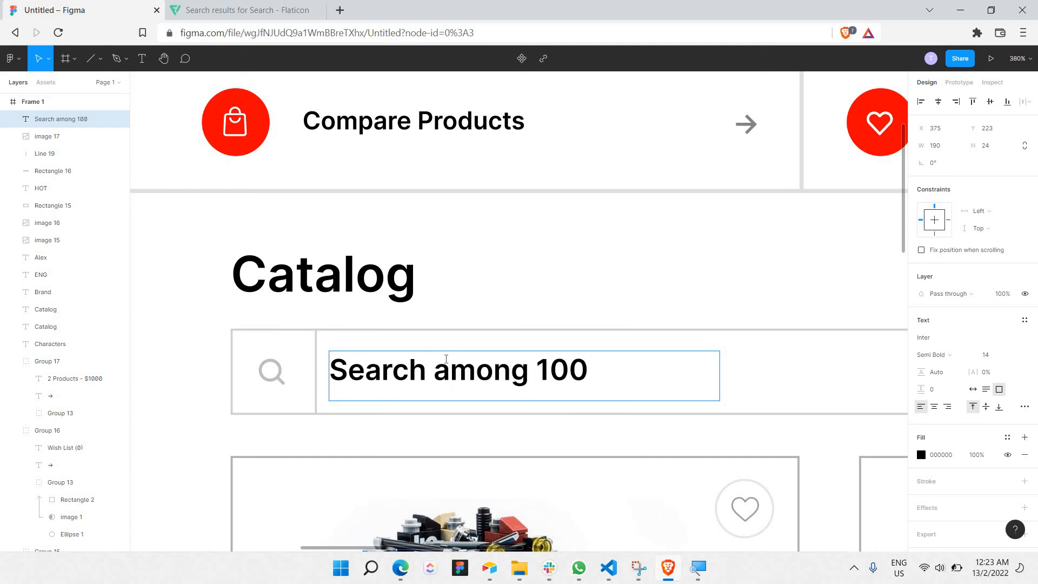
type("0")
type("+ prod")
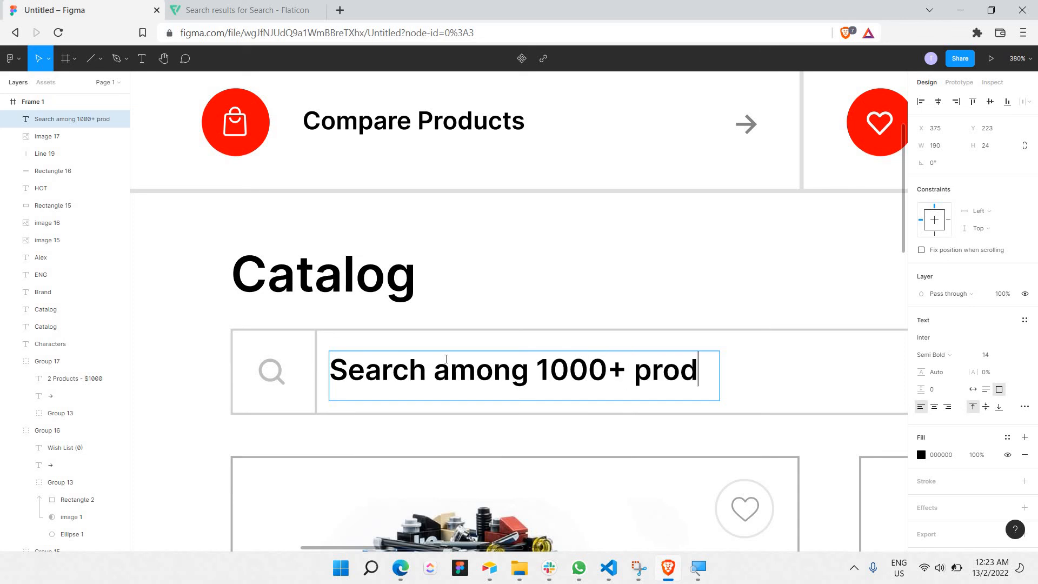
type("ucts")
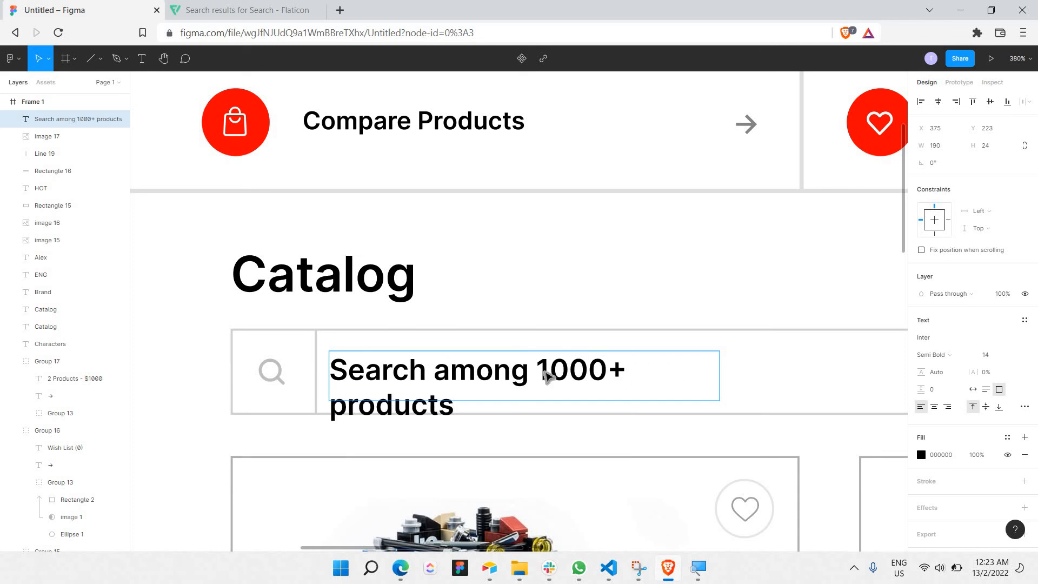
scroll(541, 373, "right", 5)
key("Escape")
left_click_drag(475, 382, 527, 383)
Set the search placeholder text to Medium weight with fill color BCBCBC
double_click(460, 371)
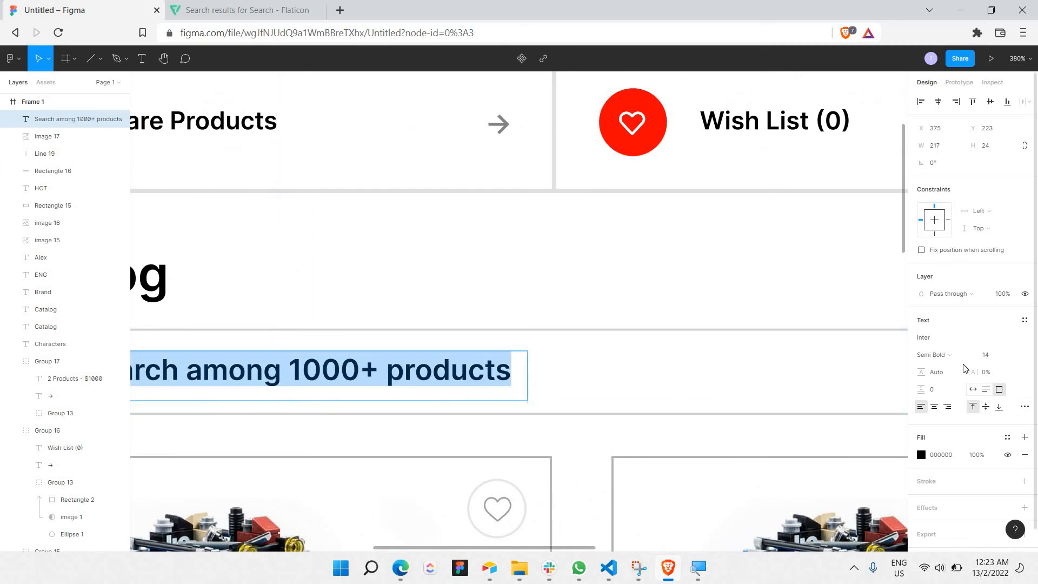
left_click(952, 355)
left_click(951, 343)
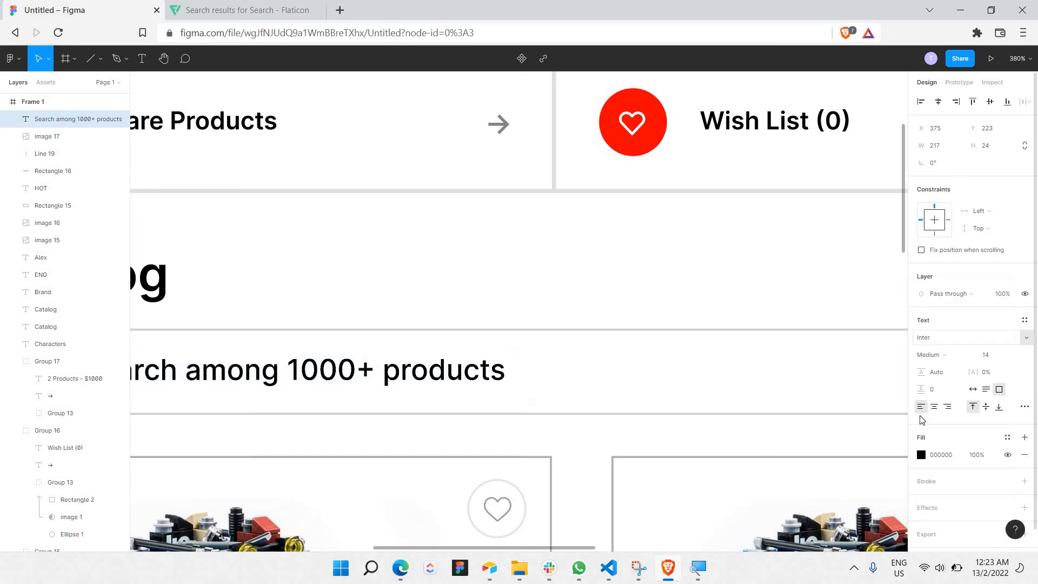
left_click(922, 455)
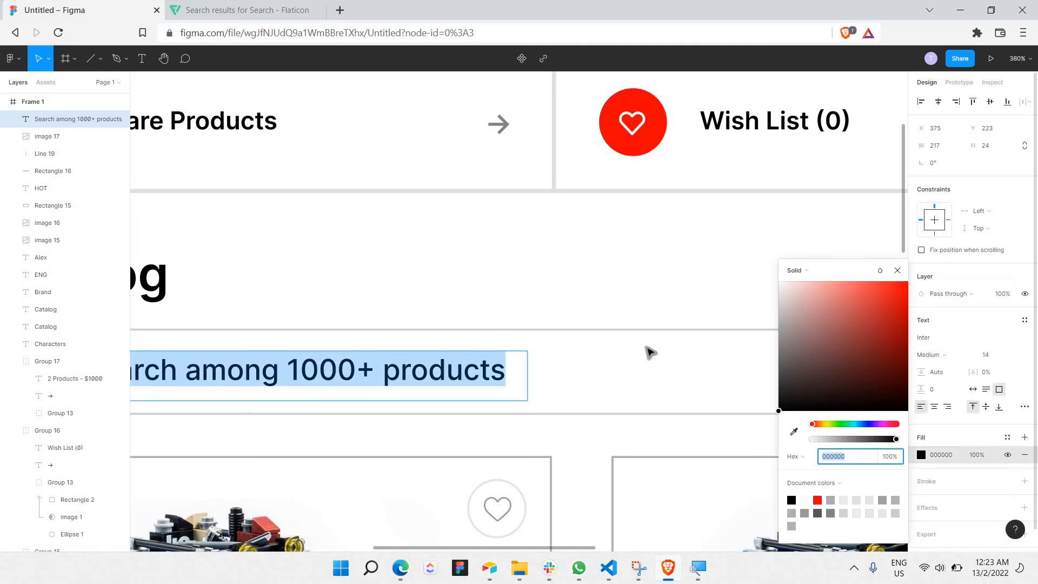
type("888888")
key("Return")
type("BCBCBC")
key("Return")
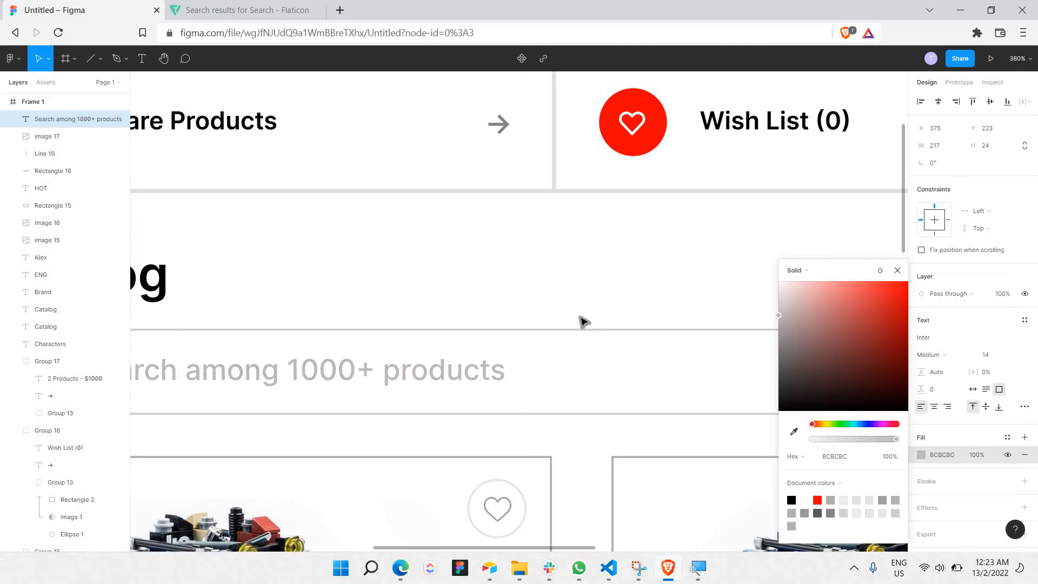
left_click(577, 306)
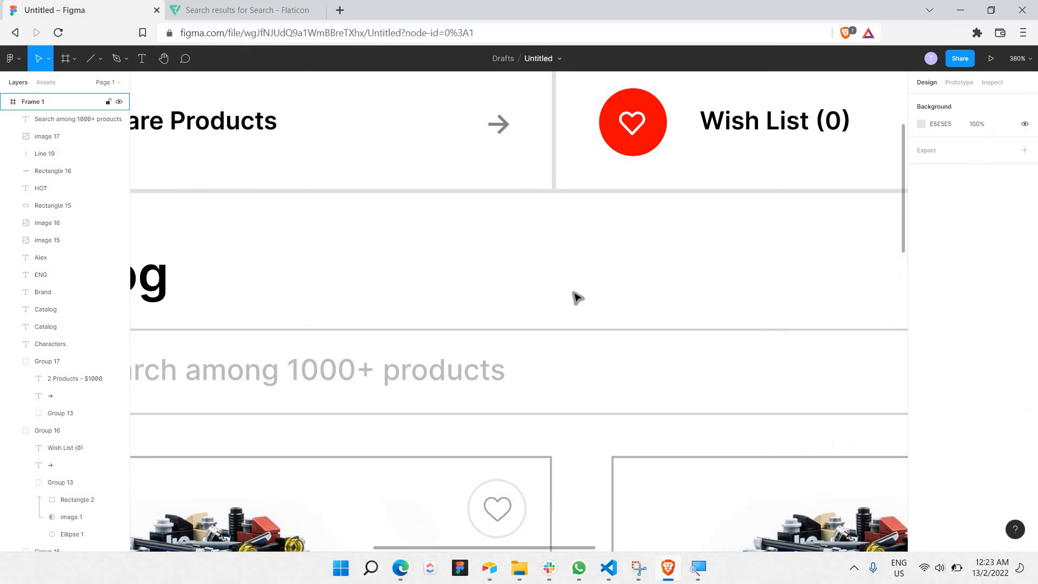
Group the search bar's rectangle, divider, magnifier icon and placeholder text below the Catalog heading
scroll(575, 297, "down", 5, "ctrl")
scroll(567, 294, "right", 3)
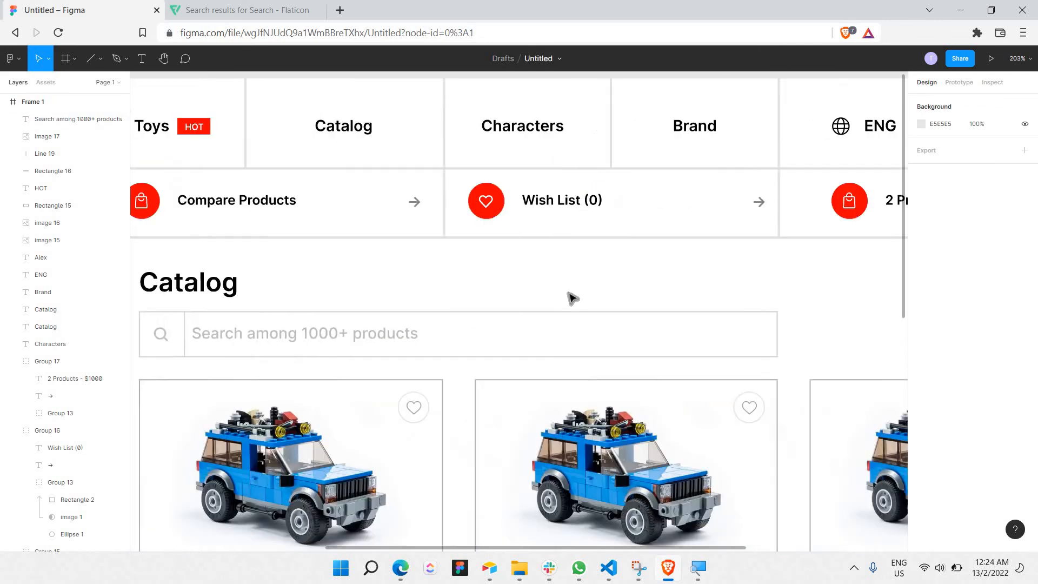
scroll(565, 299, "right", 2)
scroll(602, 322, "right", 1)
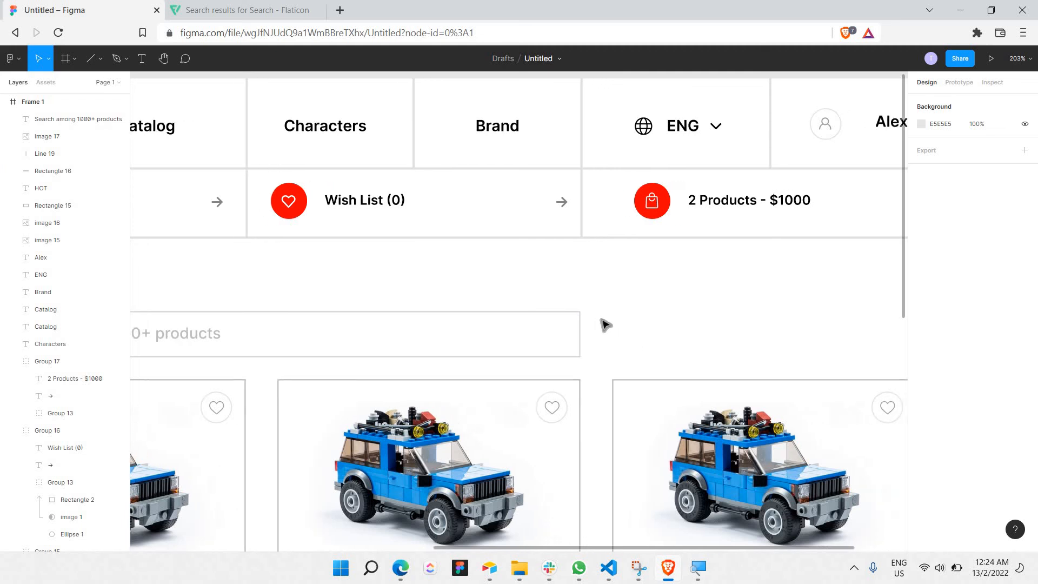
scroll(597, 325, "left", 5)
scroll(599, 327, "right", 8)
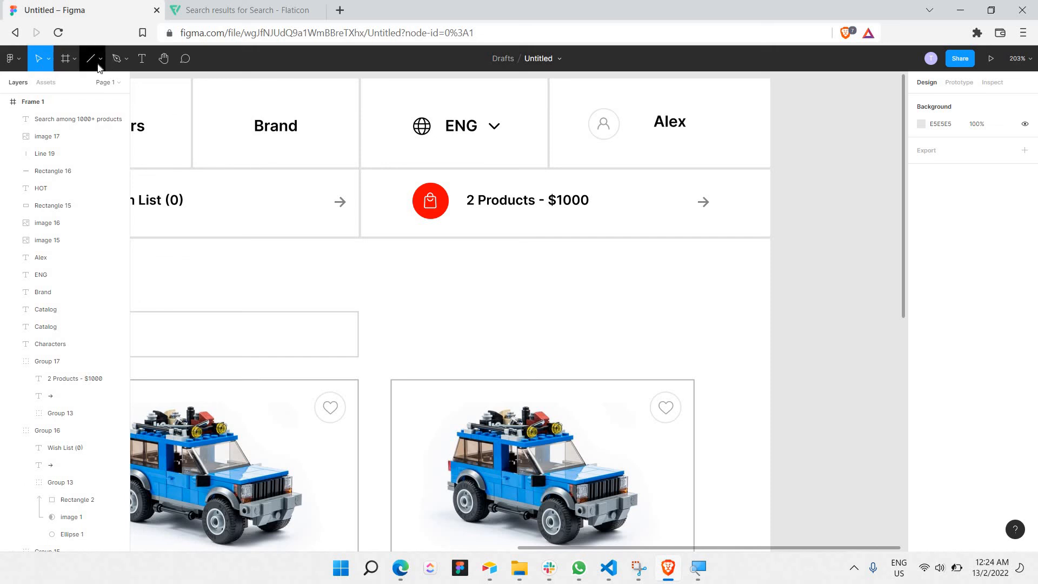
left_click(354, 346)
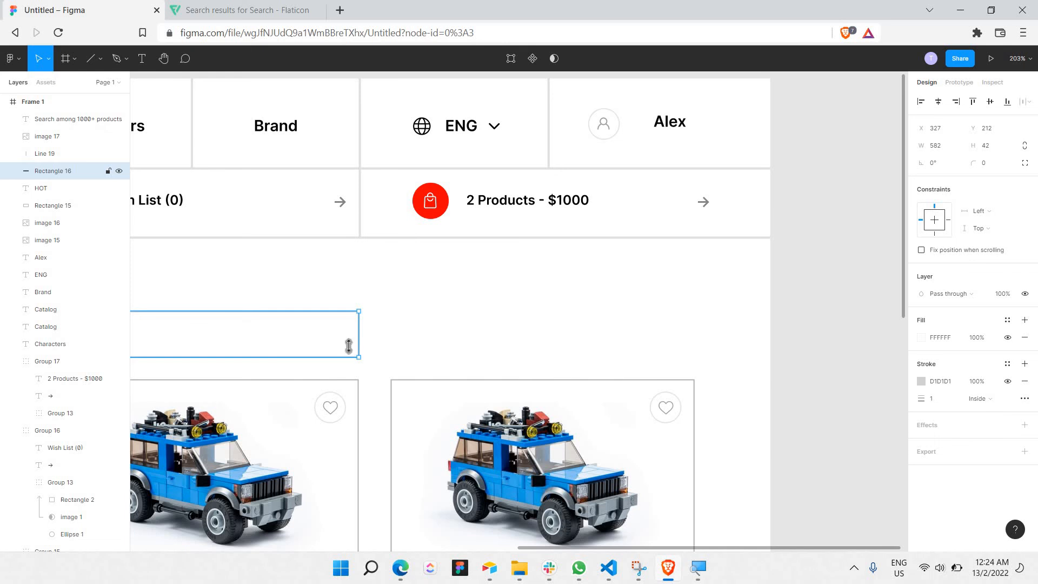
scroll(349, 346, "down", 3)
scroll(285, 356, "left", 2)
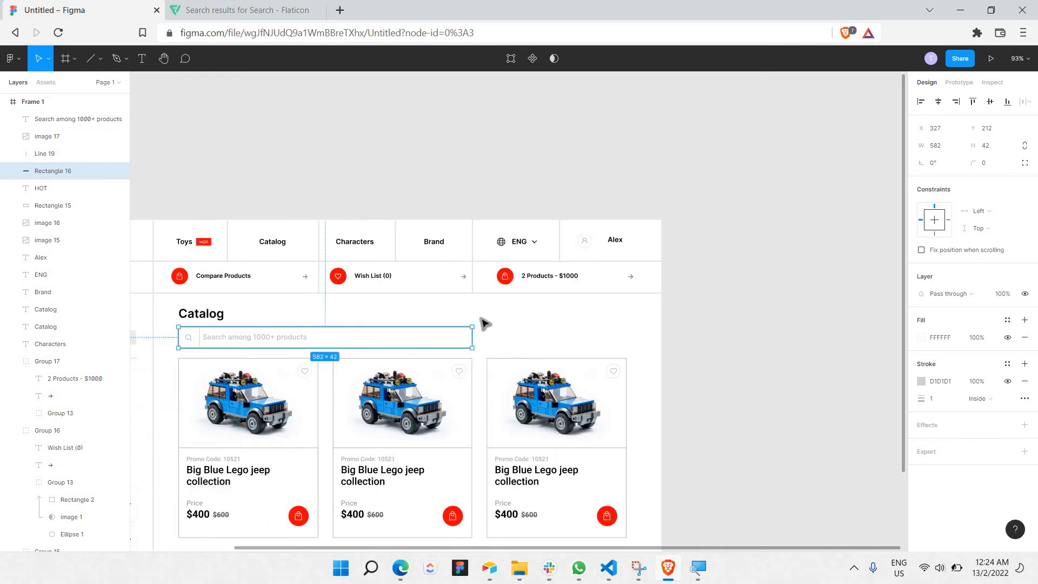
left_click_drag(480, 323, 167, 352)
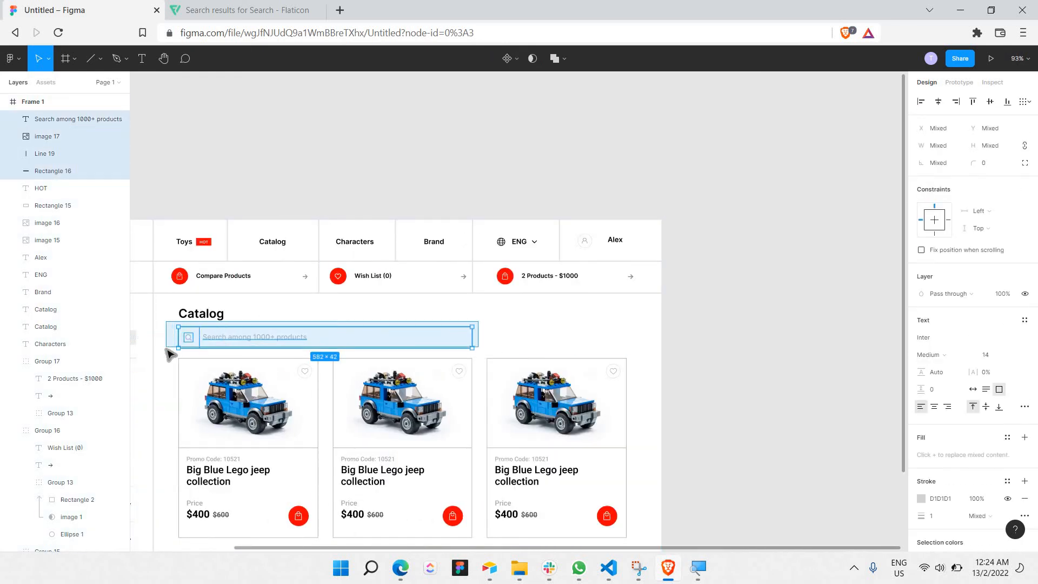
right_click(216, 339)
left_click(243, 362)
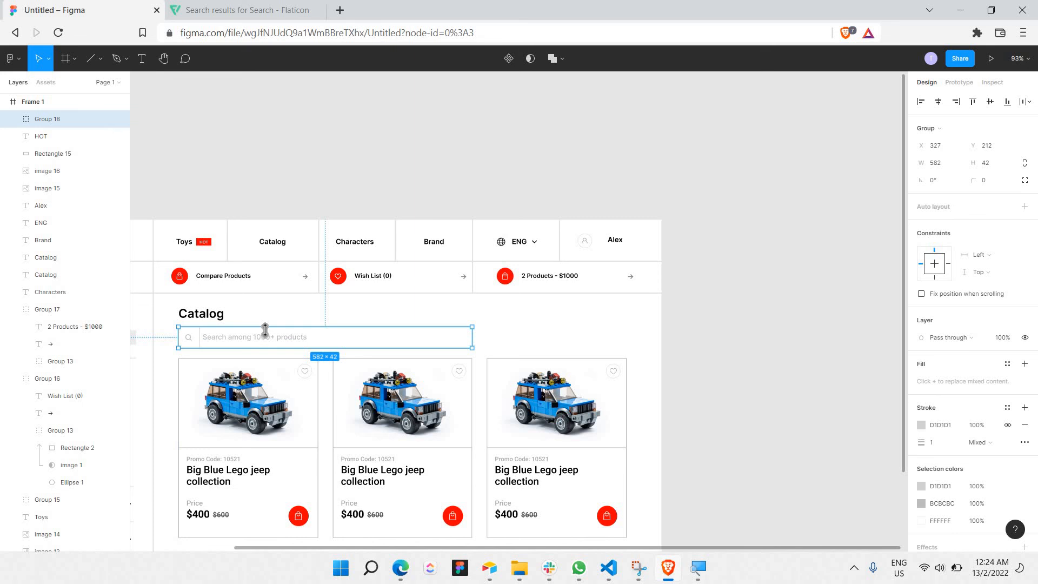
Duplicate the search bar group, place the copy at X 938 above the third product card and narrow it to 278 px
key("ctrl+v")
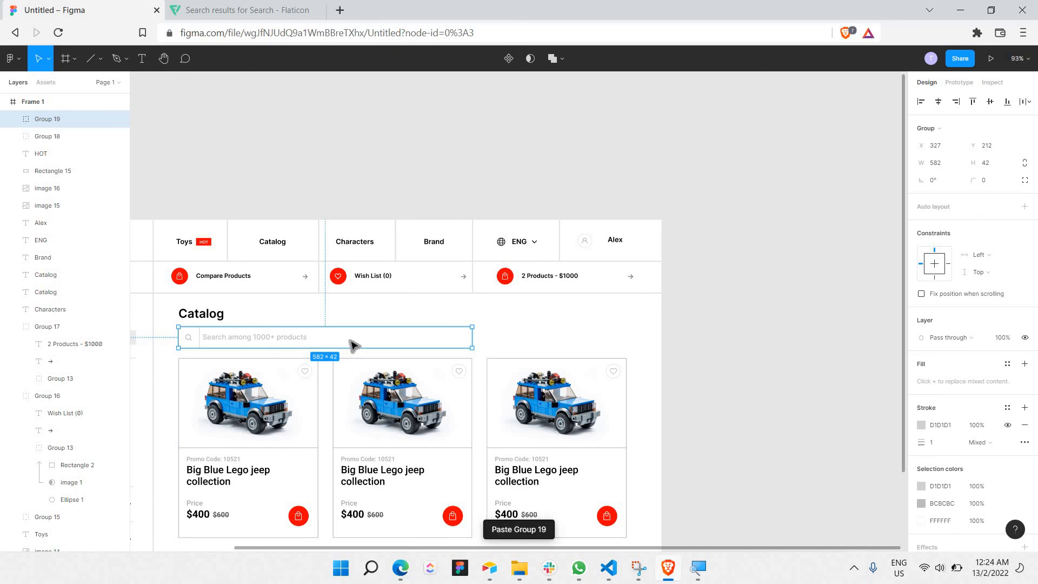
left_click_drag(389, 343, 660, 372)
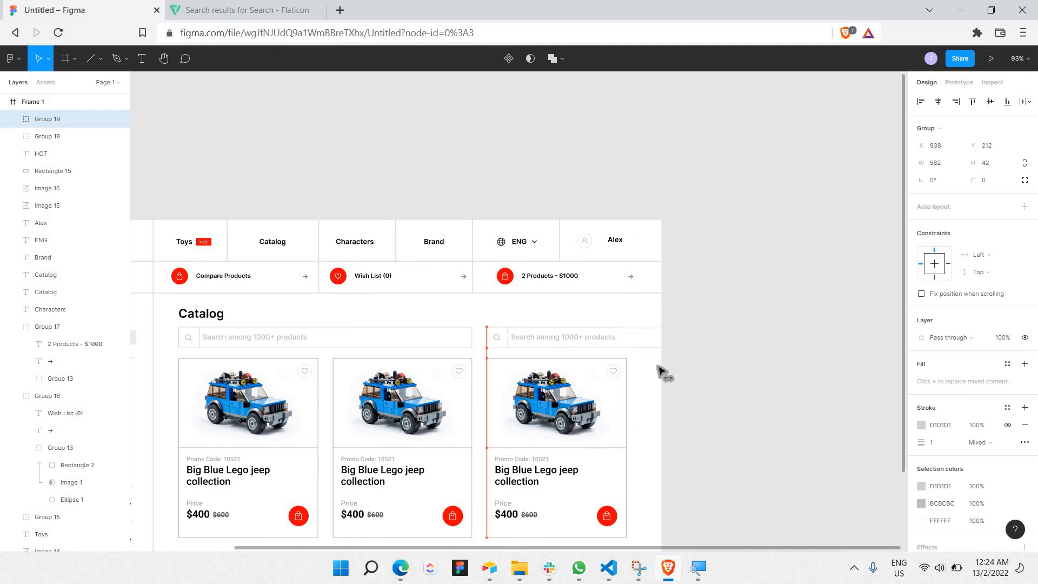
left_click_drag(761, 343, 627, 370)
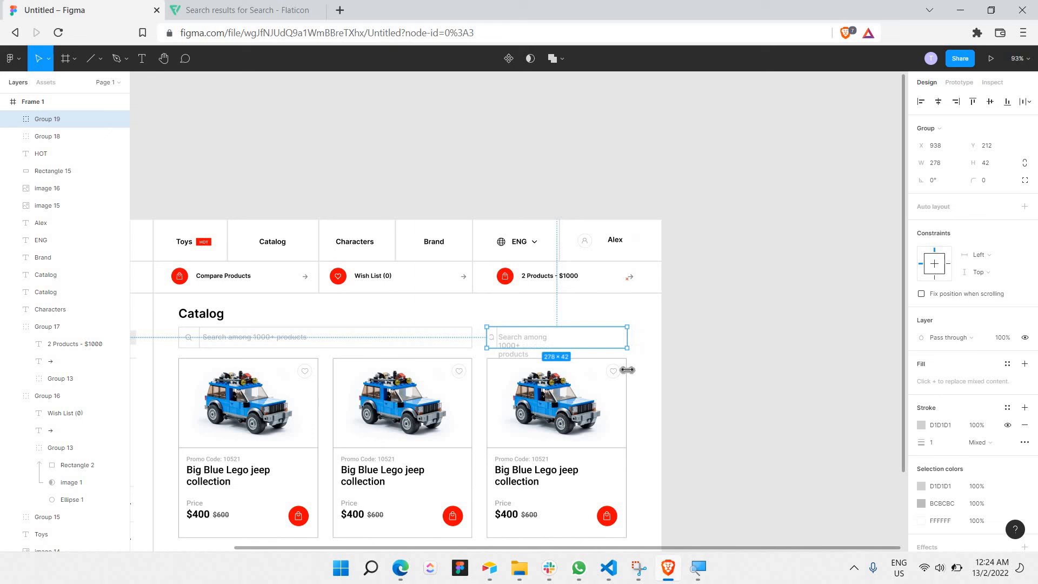
Re-space the narrowed copy's contents with the text at X 1061, the divider at X 982 and the magnifier icon resized to 26 × 22 px
left_click(636, 329)
scroll(620, 333, "up", 5)
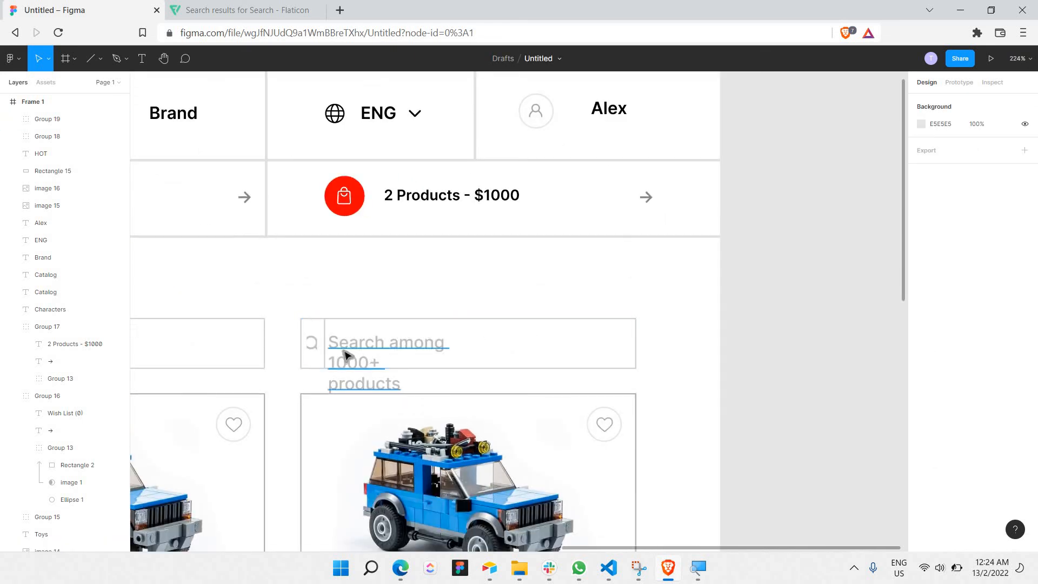
double_click(344, 352)
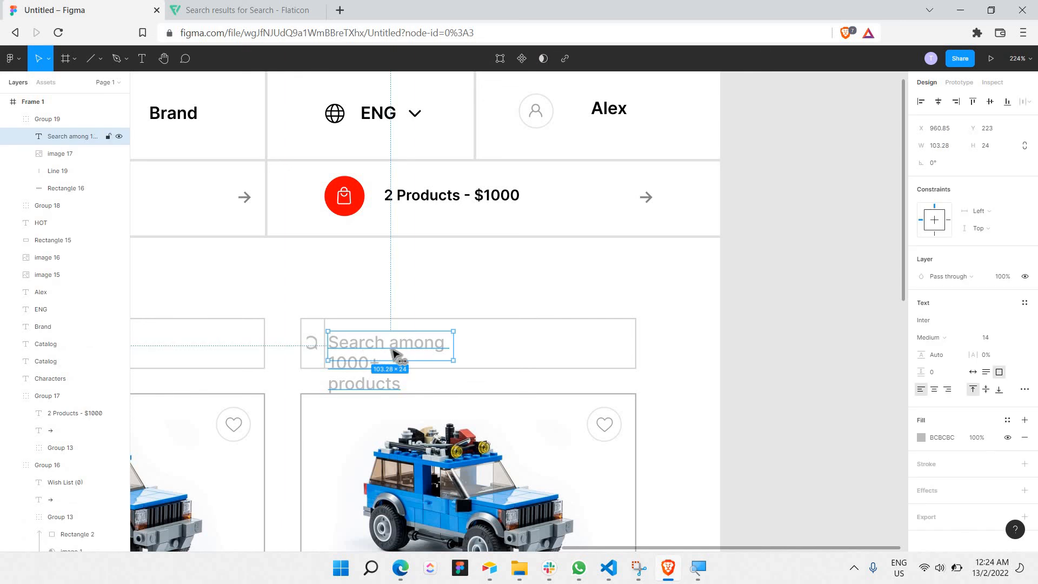
left_click_drag(394, 354, 516, 354)
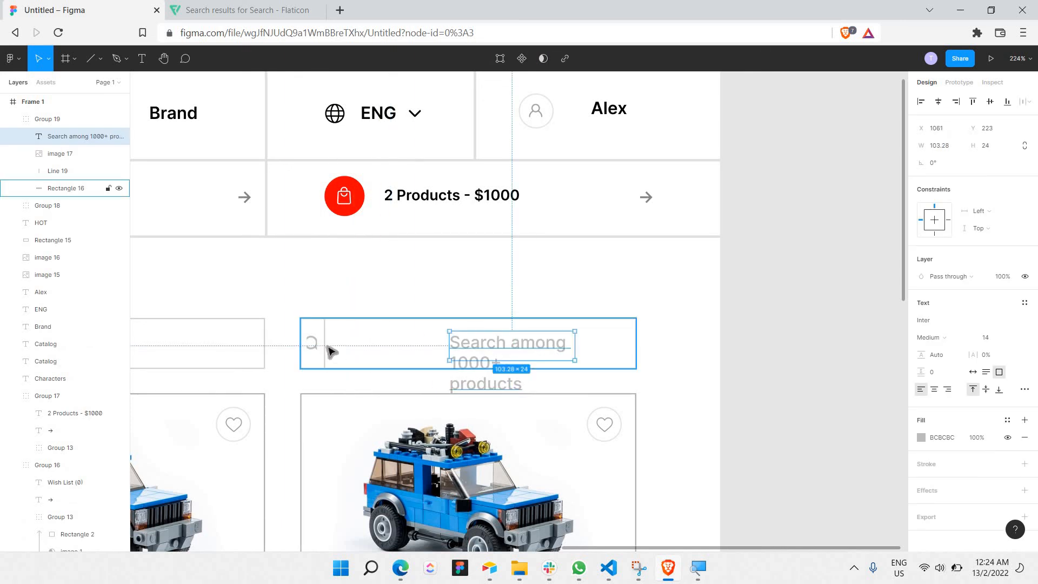
left_click_drag(326, 345, 357, 352)
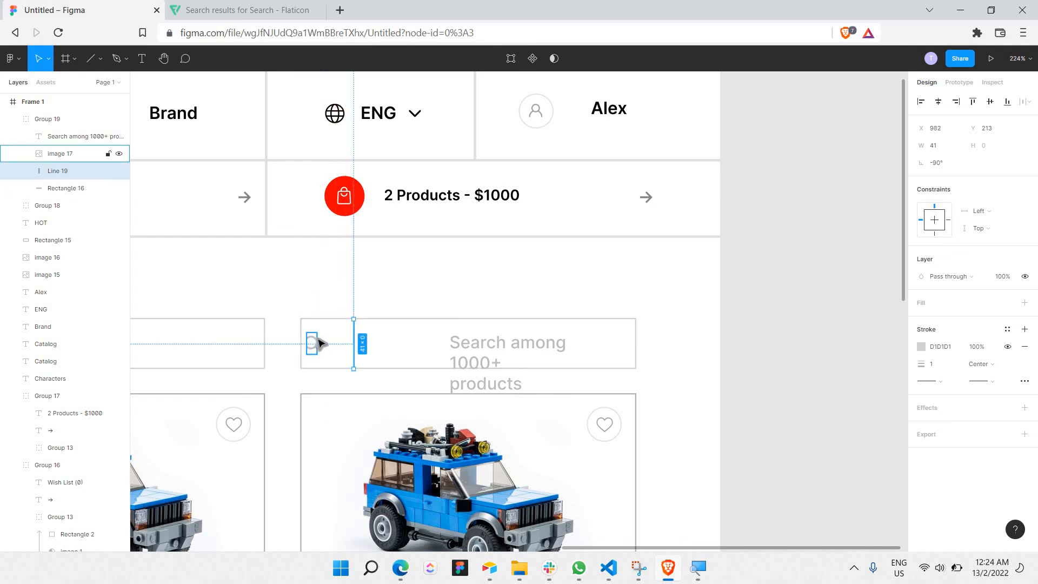
left_click(319, 345)
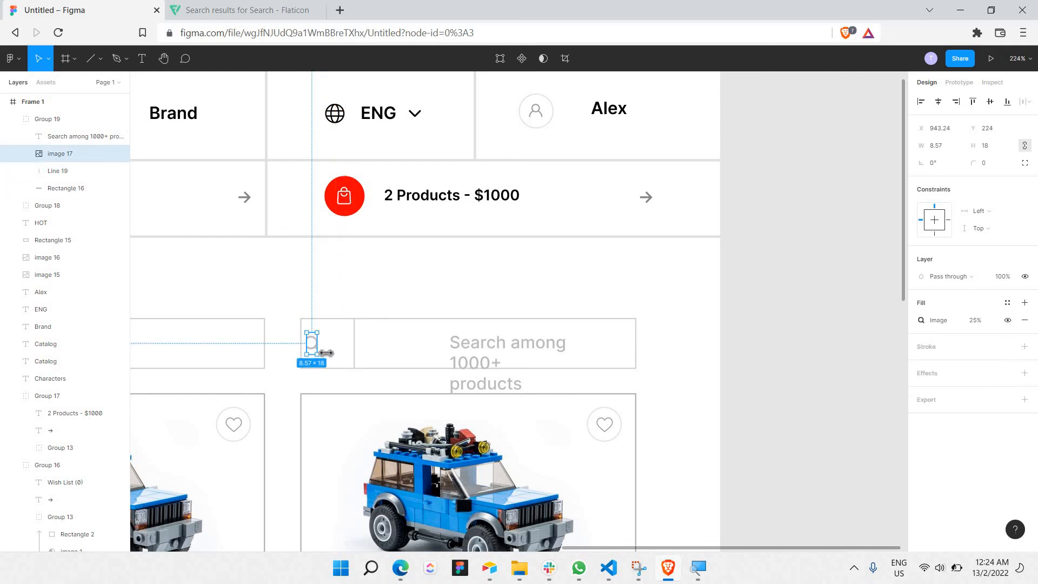
mouse_move(328, 353)
left_mouse_down()
mouse_move(289, 351)
mouse_move(335, 353)
left_mouse_up()
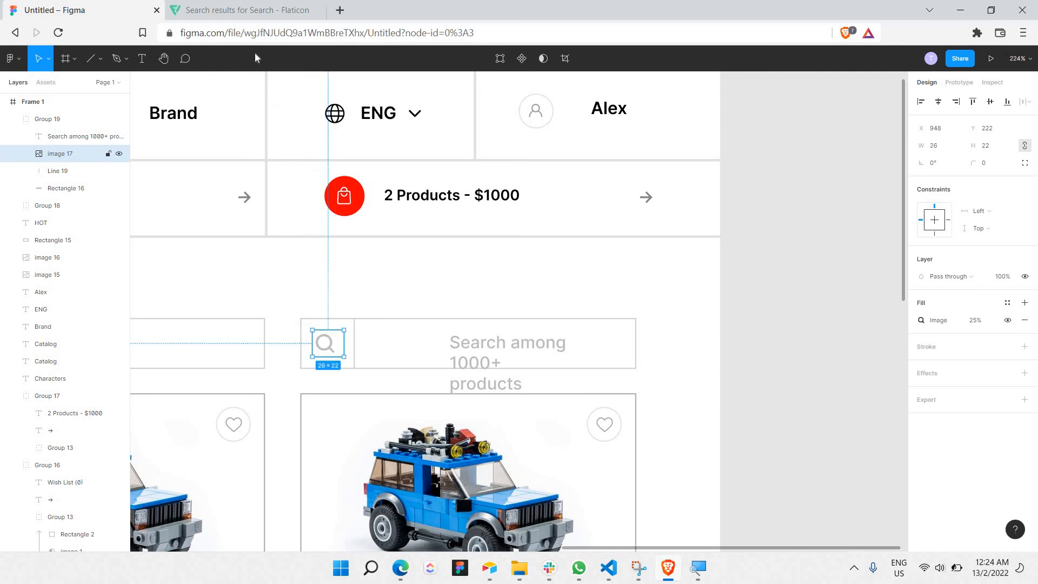
Switch to Flaticon, search for "sort" icons and copy the image of the first one, the up and down arrows
left_click(215, 5)
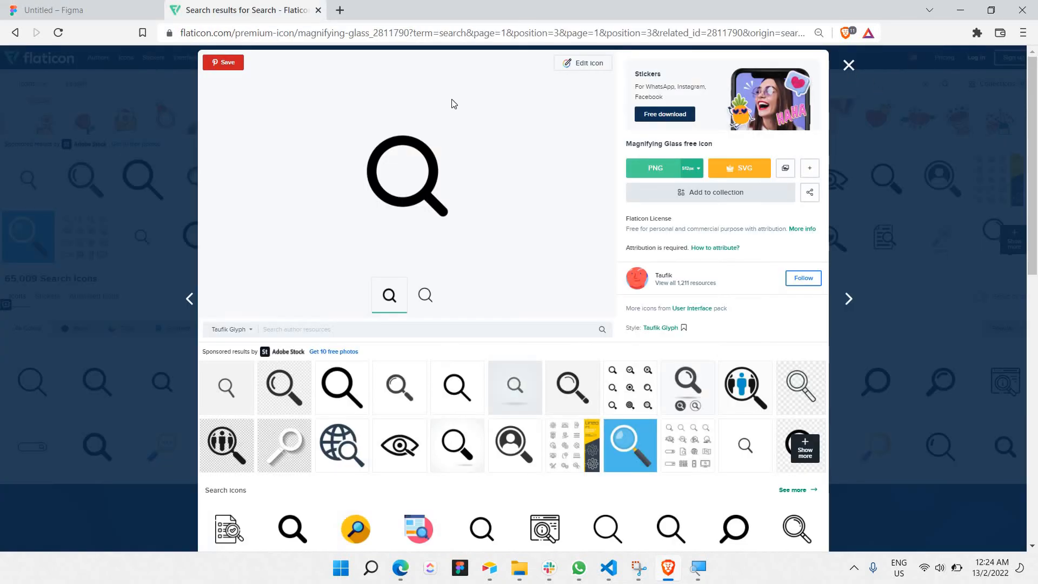
key("Escape")
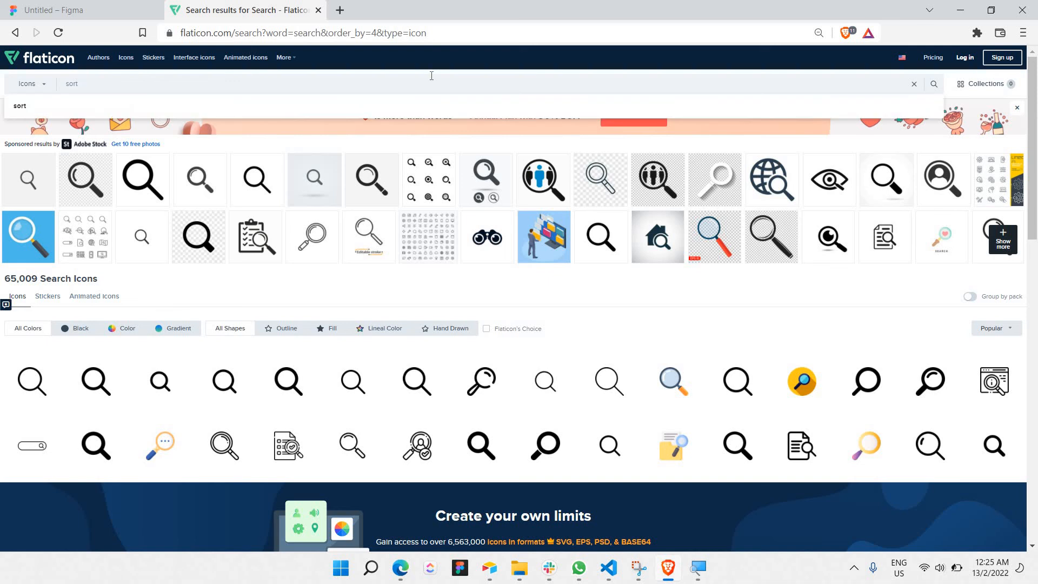
key("Return")
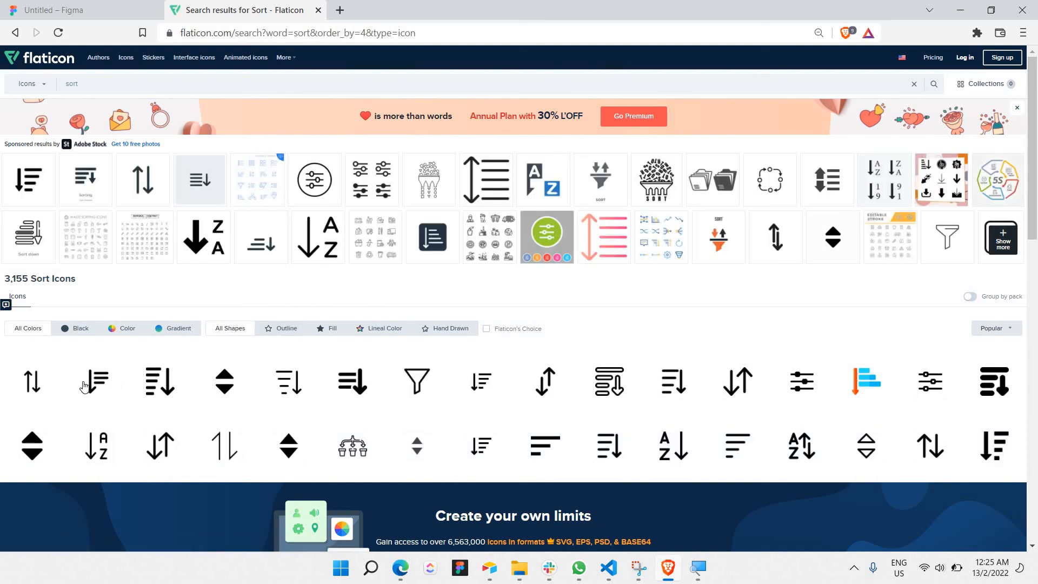
left_click(25, 378)
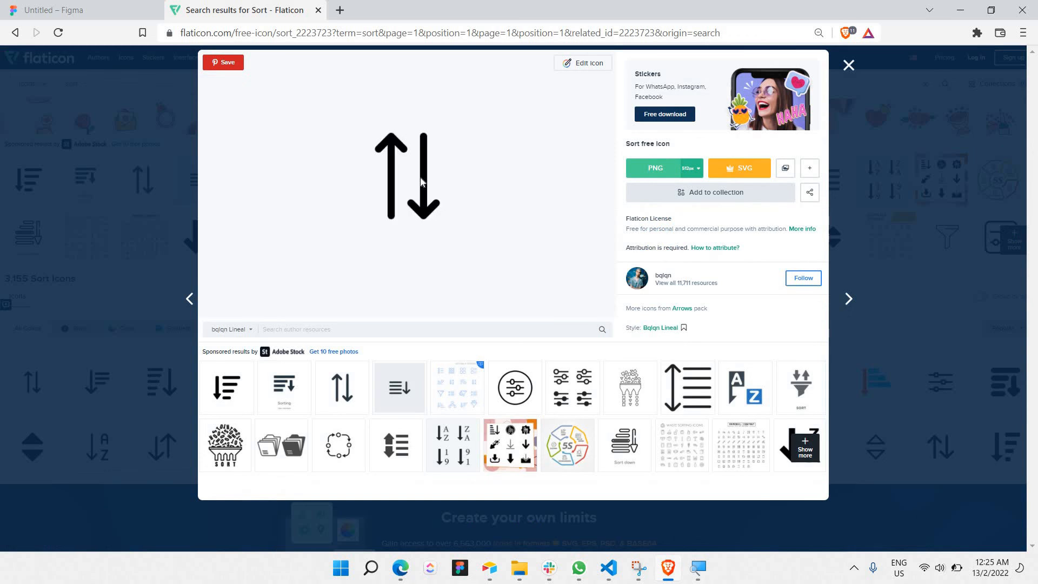
right_click(422, 178)
left_click(445, 219)
Back in Figma, replace the magnifier image in the narrow box with the copied sort icon and set its fill opacity to 25%
left_click(152, 7)
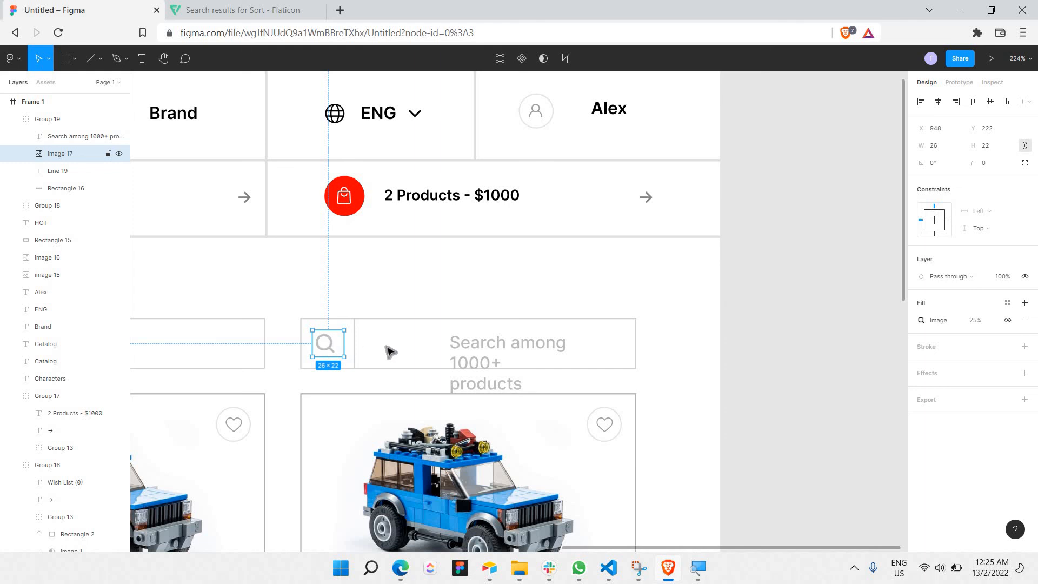
key("ctrl+v")
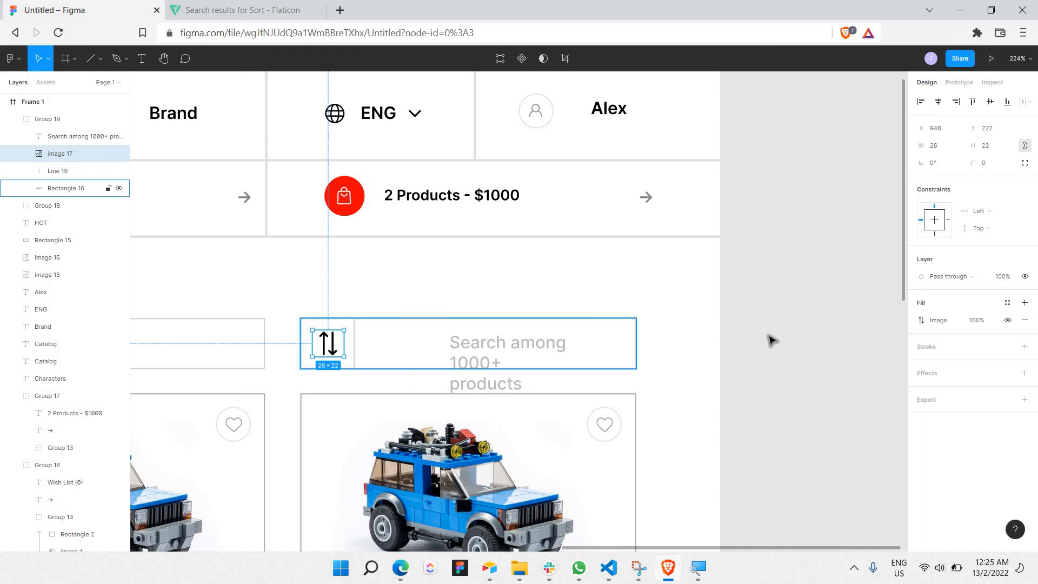
left_click(977, 322)
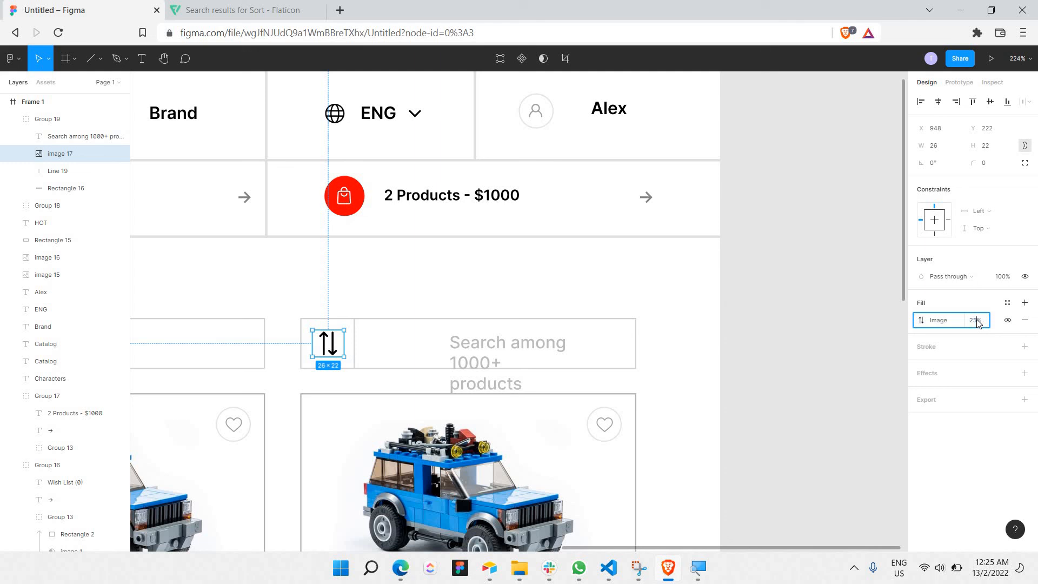
key("Return")
key("Escape")
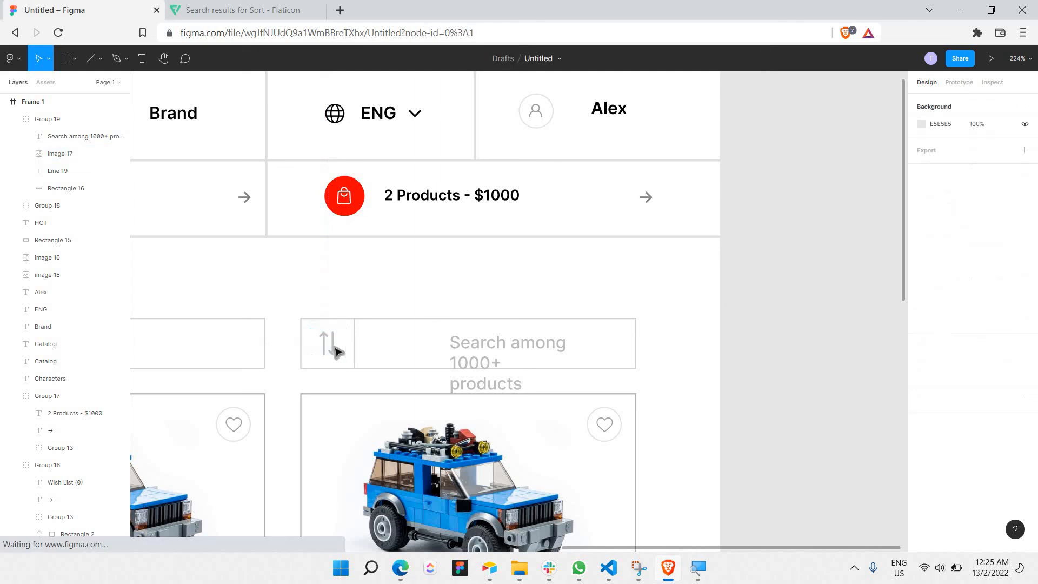
Scale the sort icon proportionally to 22 px wide and nudge it to X 950, Y 223 within its cell
left_click(336, 352)
double_click(336, 352)
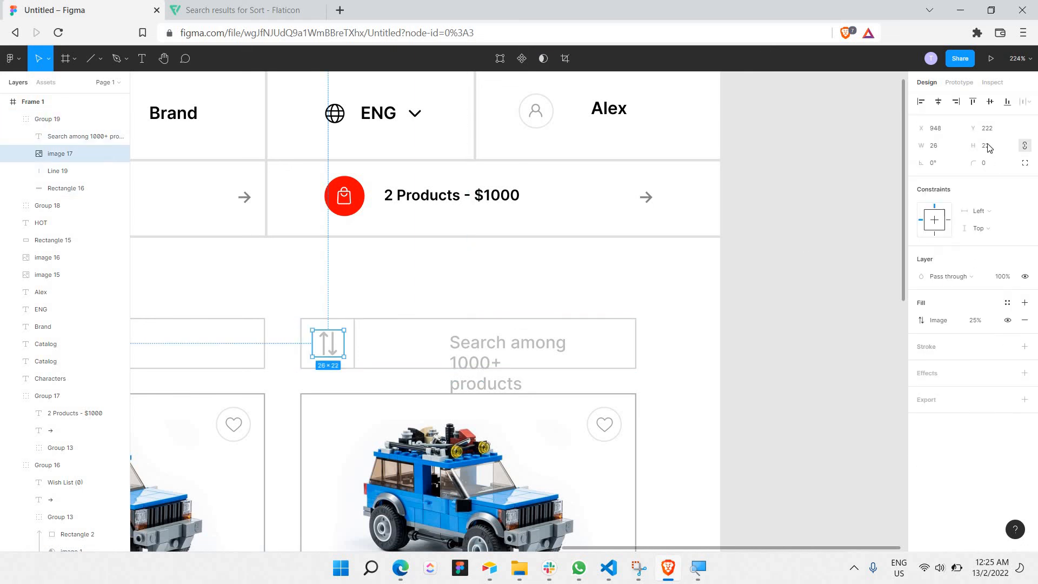
left_click(953, 151)
type("22")
key("Return")
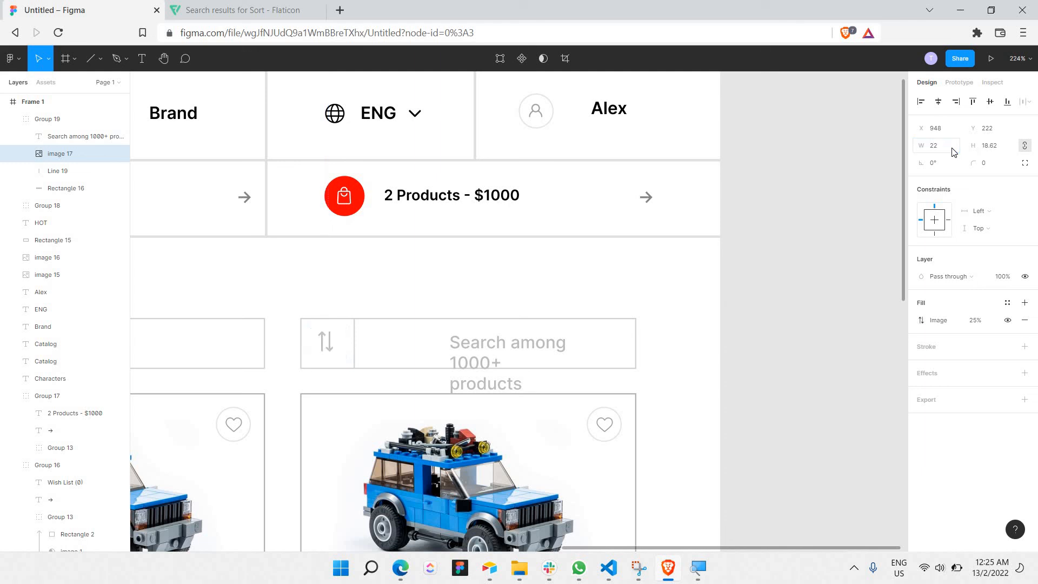
key("Right")
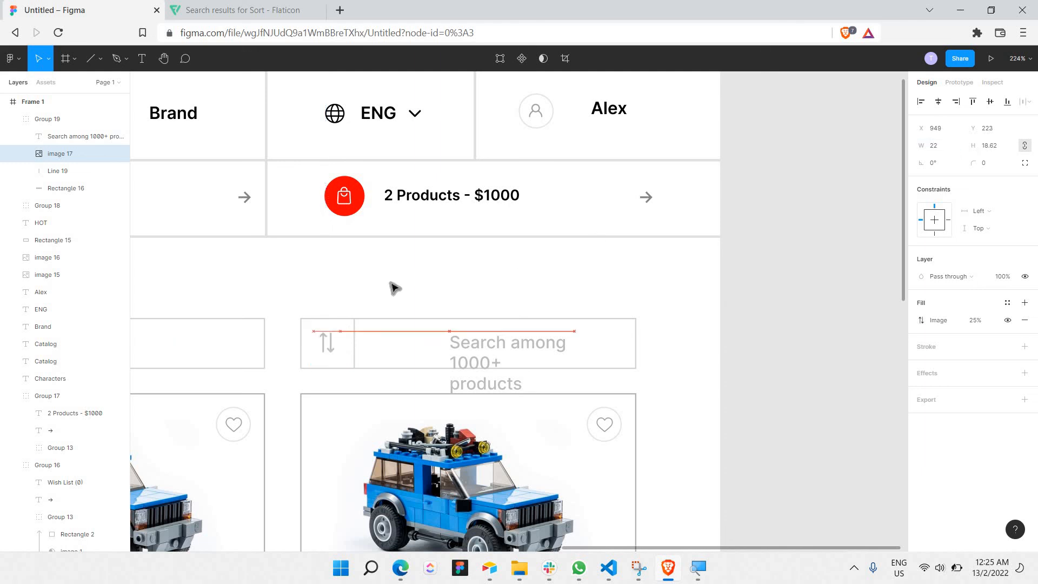
key("Down")
Move the narrow box's text to X 994, just past the divider, and replace it with "Popular"
left_click(493, 352)
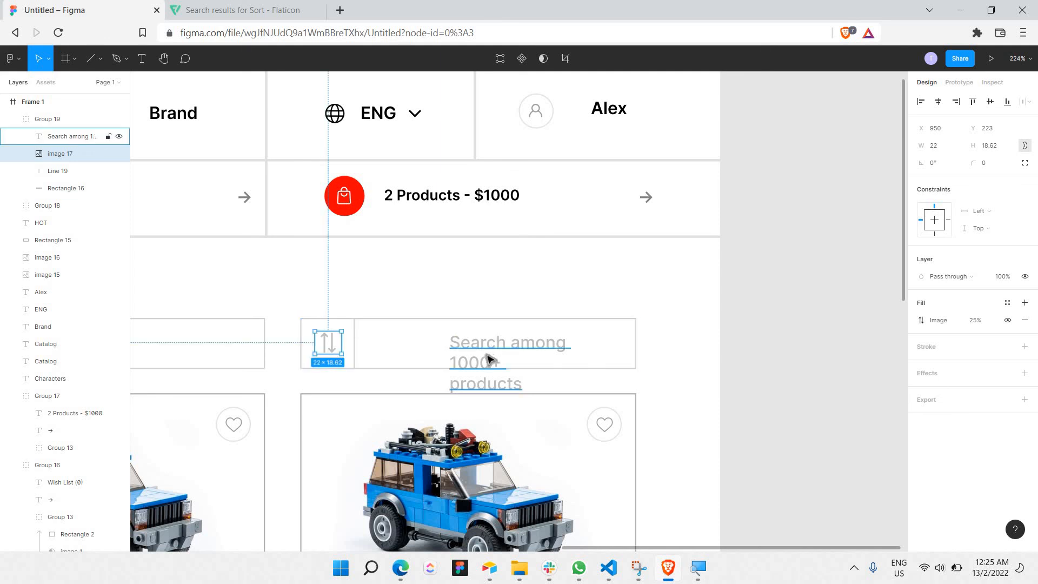
left_click_drag(489, 359, 405, 342)
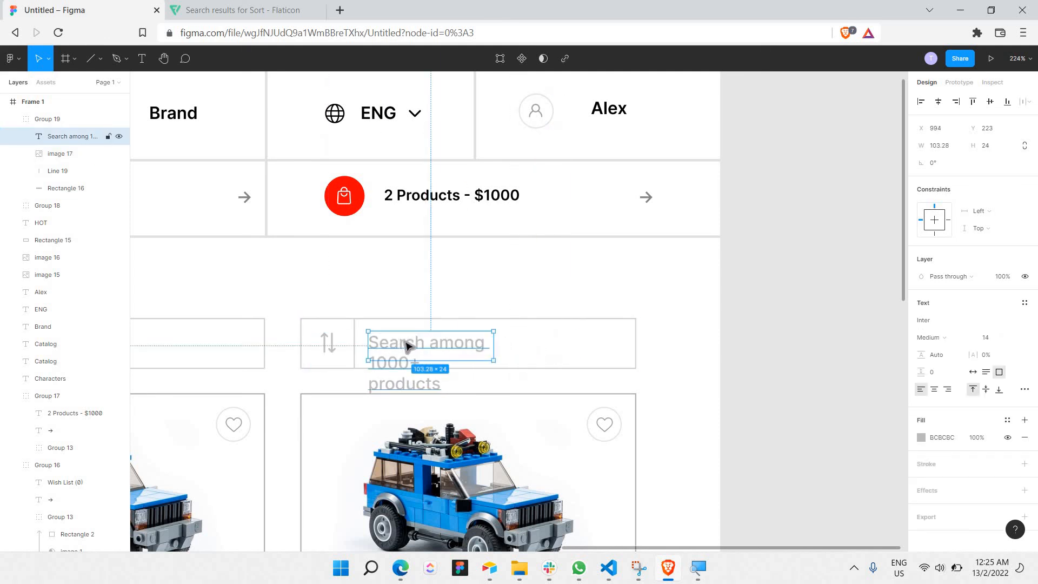
double_click(405, 342)
type("P")
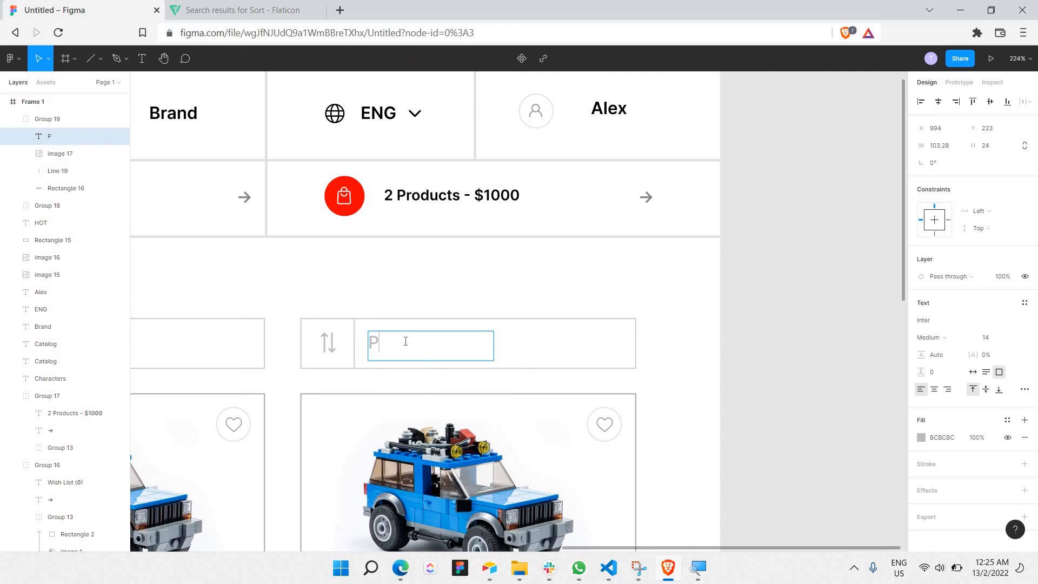
type("opular")
key("Escape")
left_click(418, 285)
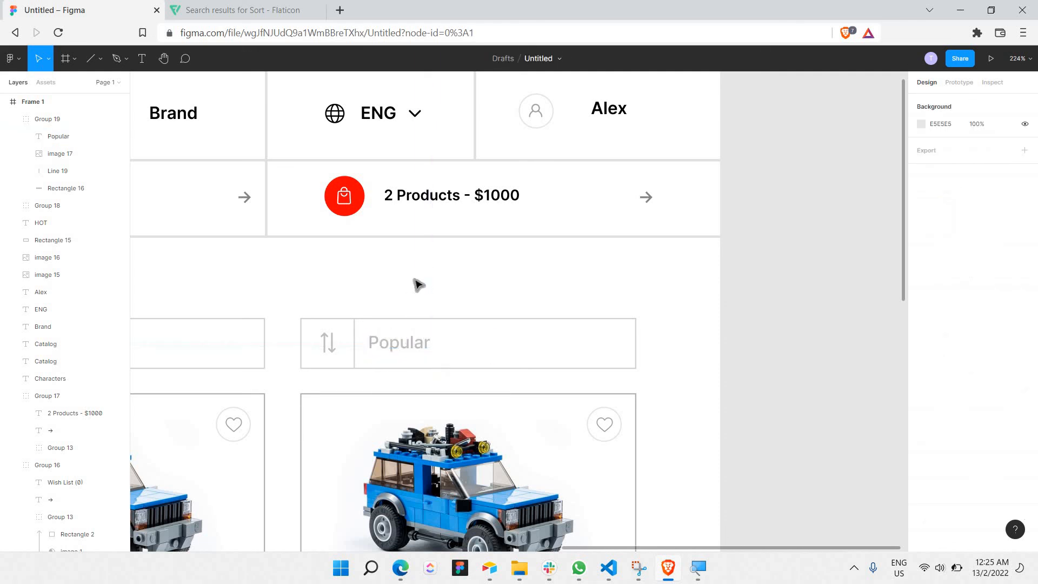
Darken the "Popular" label's fill color to 595959
left_click(414, 350)
double_click(415, 350)
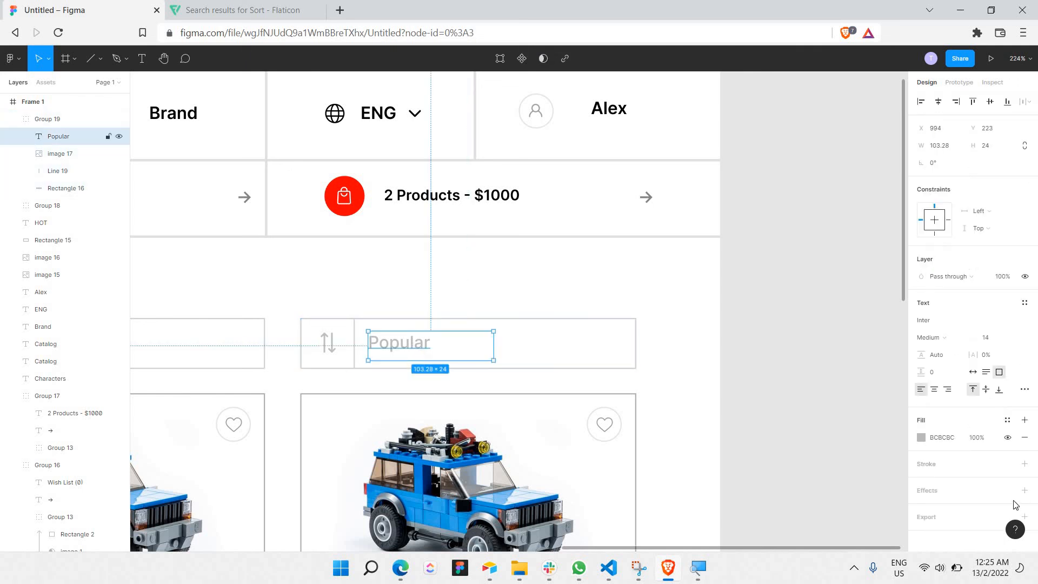
key("Return")
left_click_drag(787, 327, 649, 369)
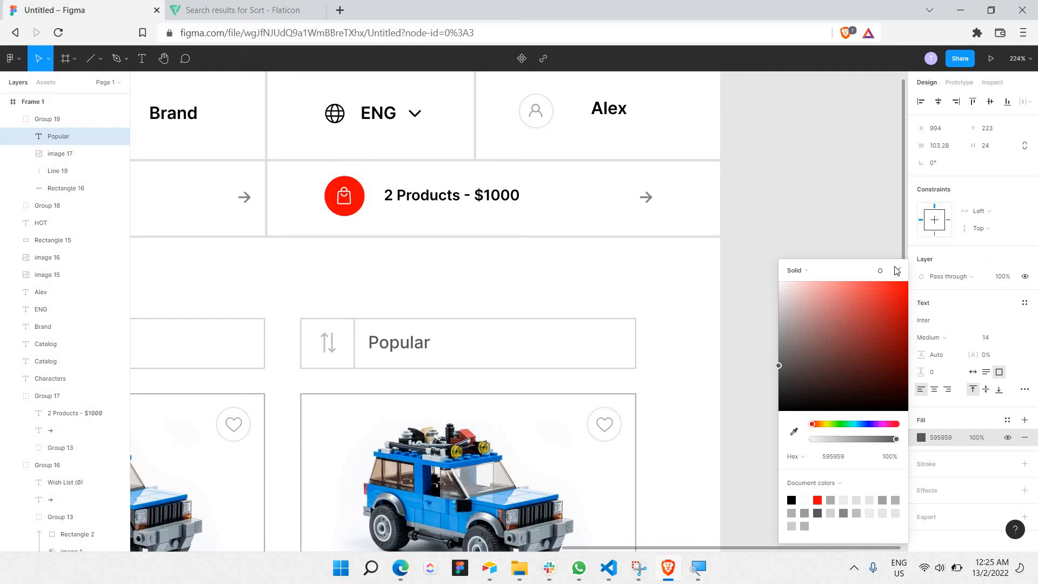
key("Escape")
key("Escape")
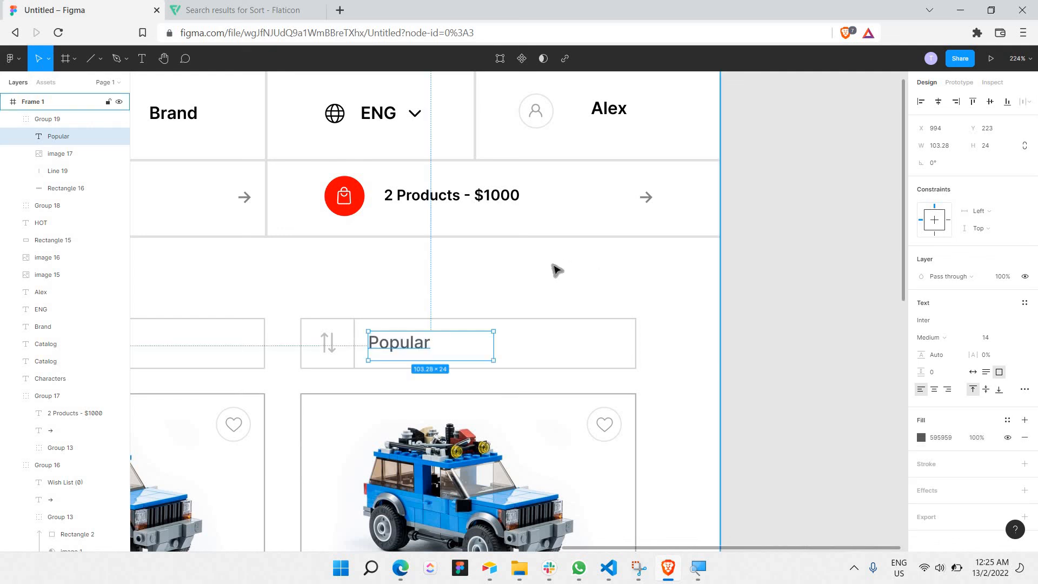
left_click(556, 270)
scroll(567, 297, "down", 2)
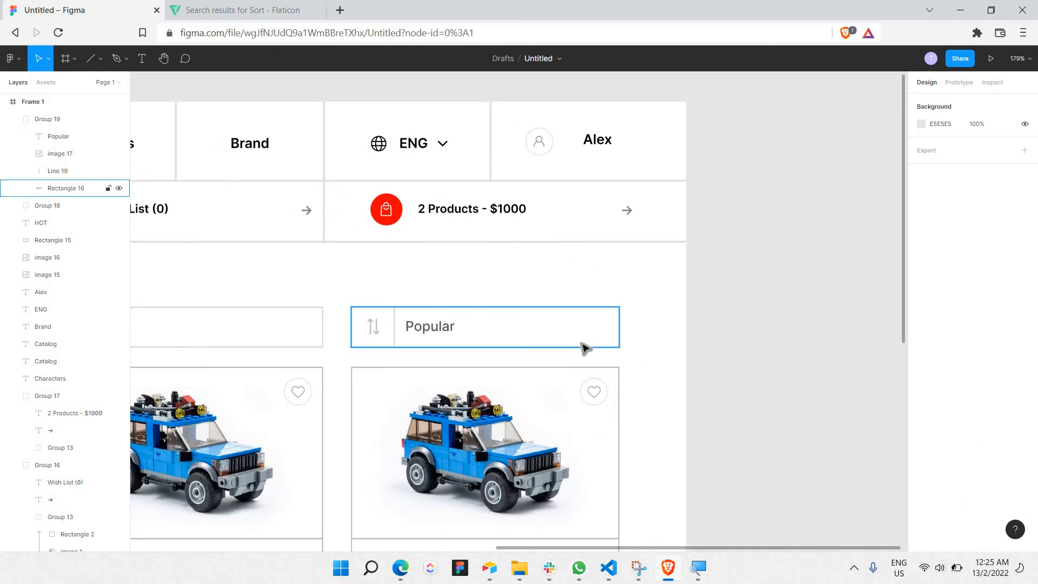
Copy the small arrow image between "Main page" and "Catalog" in the breadcrumb and paste it into the "Popular" sort box group
scroll(561, 354, "down", 3)
scroll(245, 292, "left", 3)
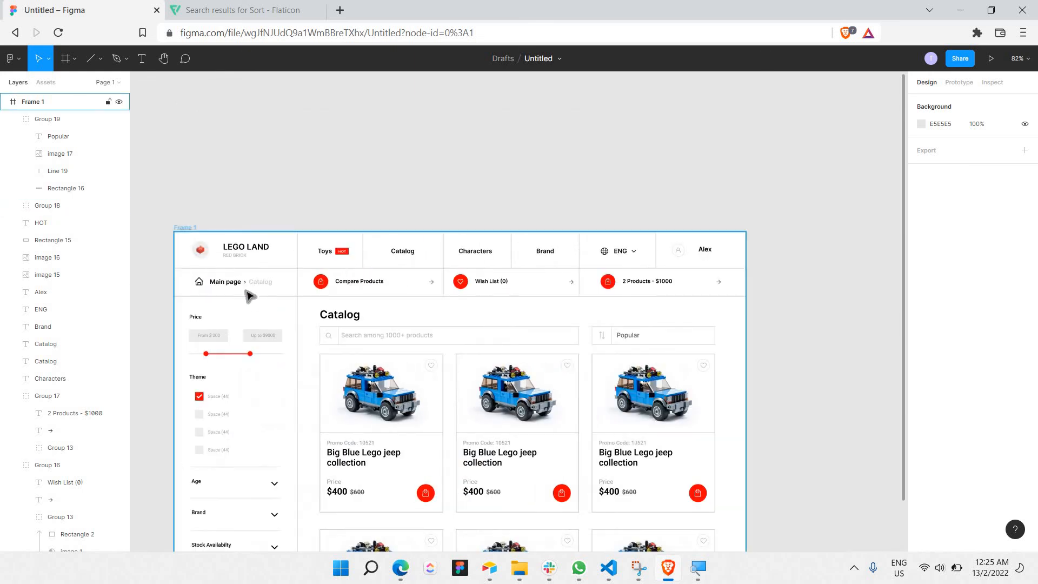
scroll(246, 271, "up", 5)
left_click(242, 267)
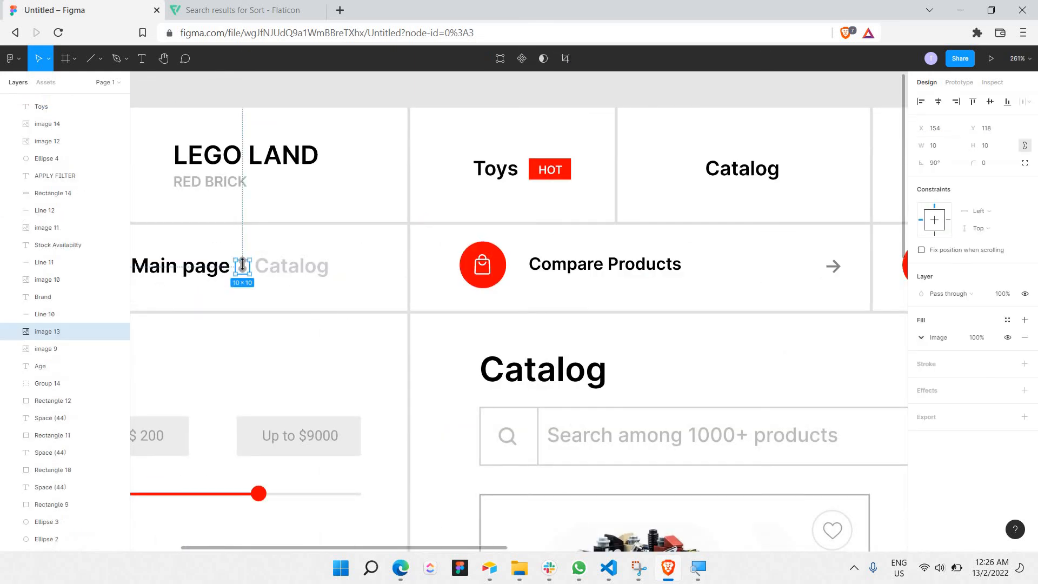
scroll(666, 366, "right", 15)
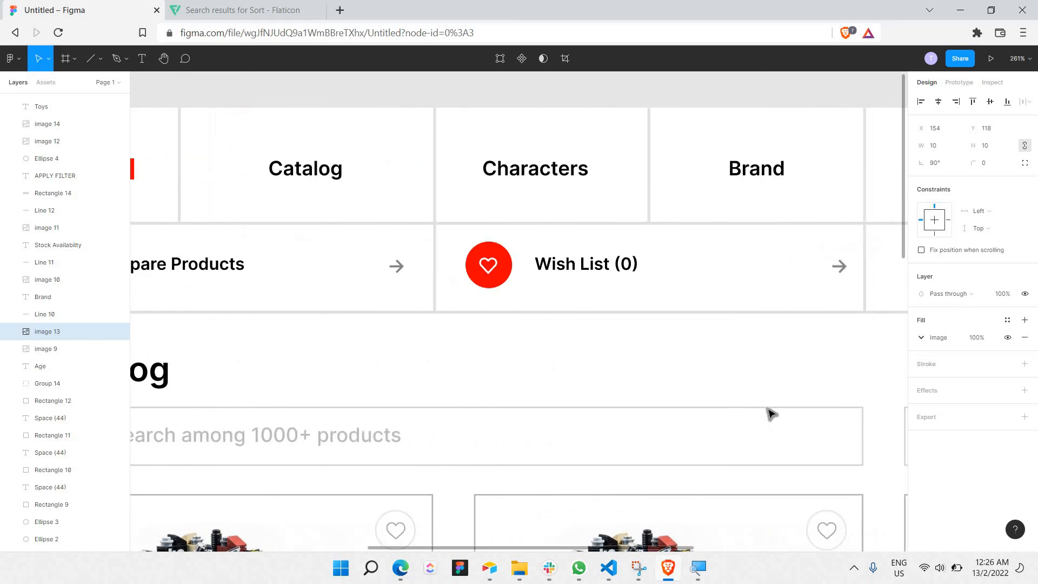
scroll(744, 443, "right", 3)
left_click(742, 441)
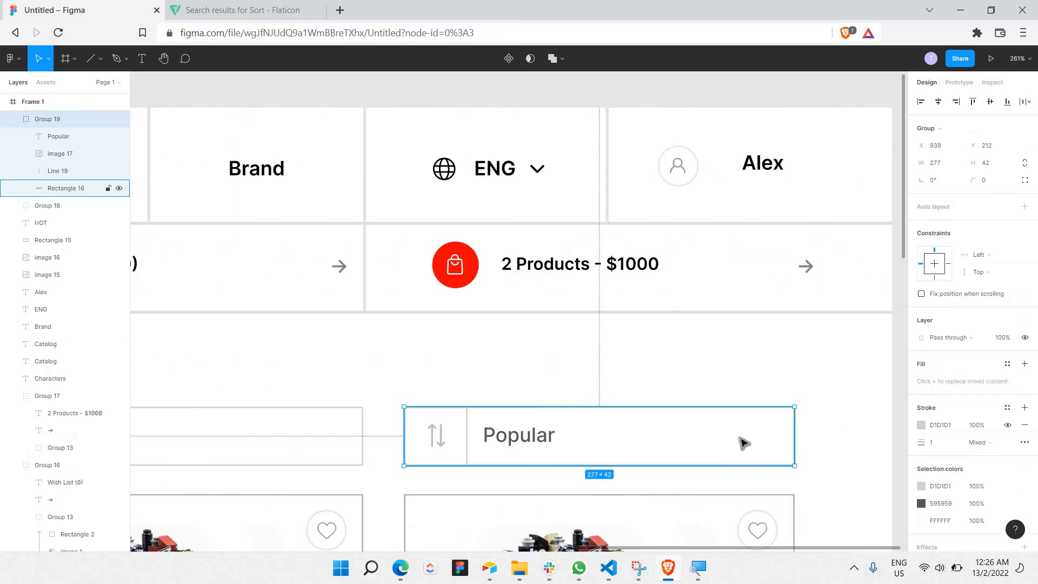
key("ctrl+v")
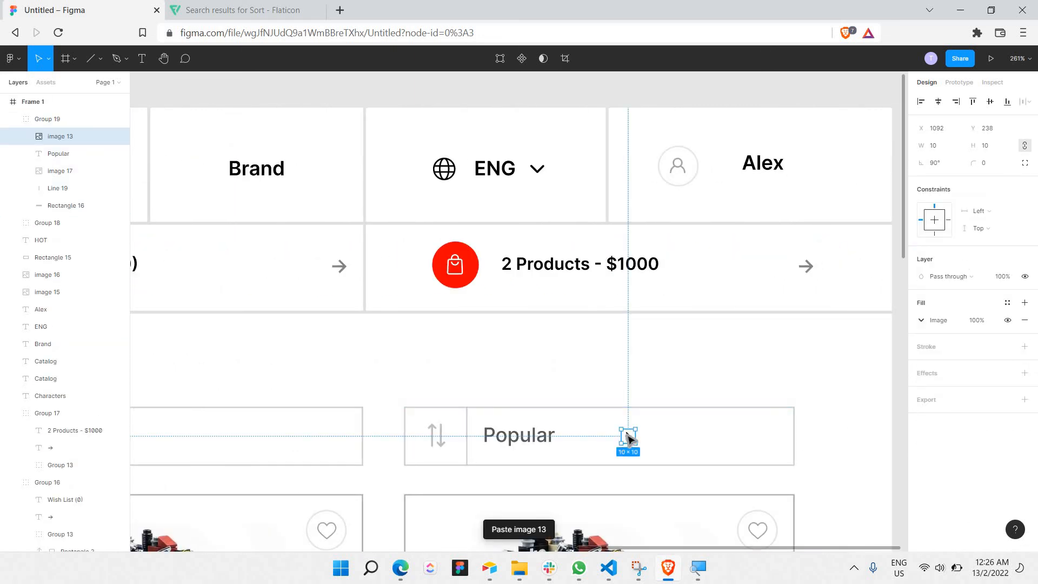
Place the pasted arrow at X 1186 near the sort box's right end, with rotation 0° and a proportional width of 20
left_click_drag(712, 442, 768, 452)
scroll(838, 419, "right", 5)
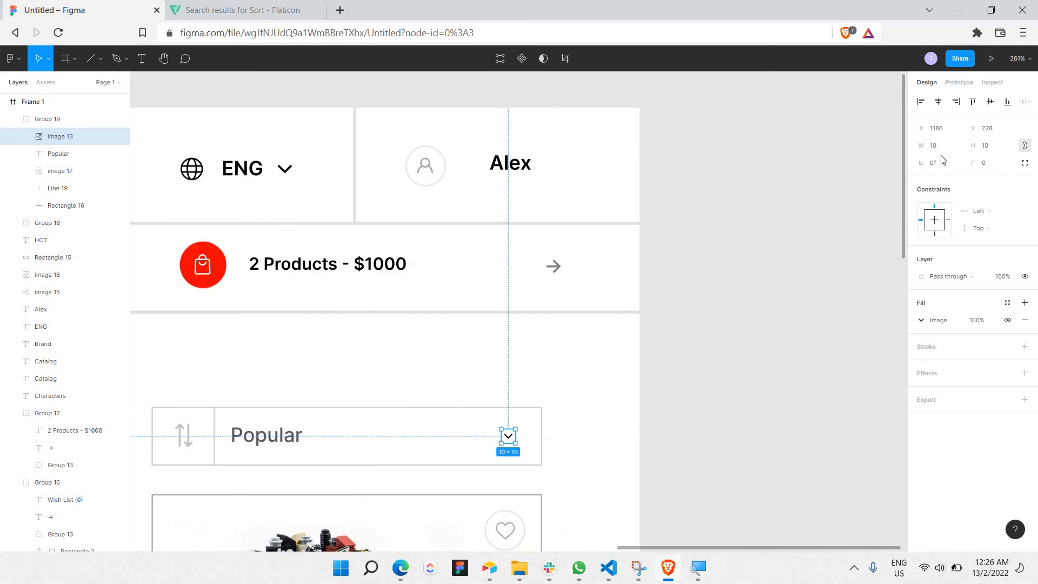
left_click(943, 150)
type("20")
key("Return")
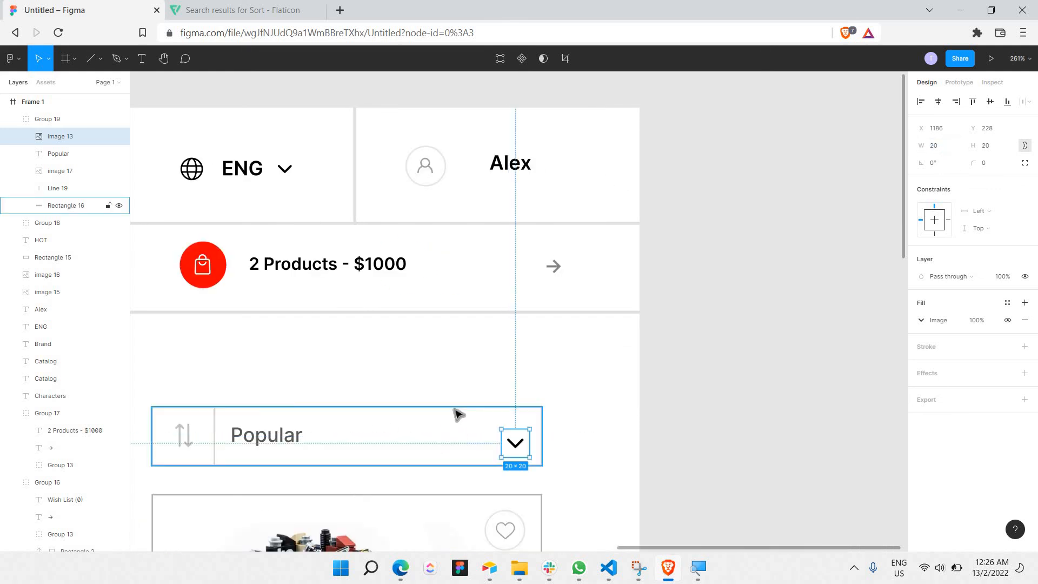
Nudge the dropdown arrow up to Y 223 to center it vertically in the sort box
key("Up")
key("Up")
key("Up")
key("Up")
key("Up")
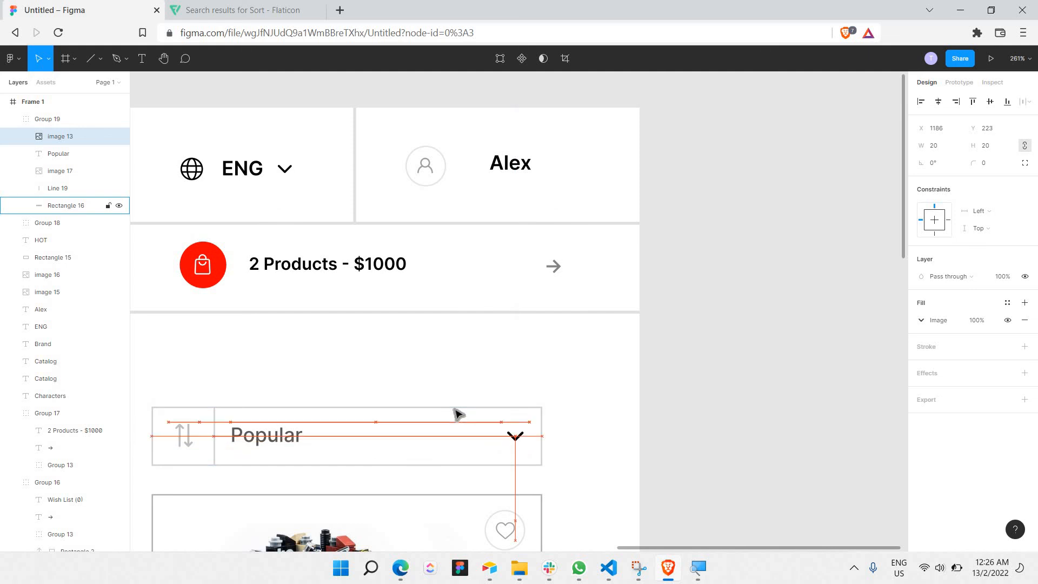
left_click(767, 417)
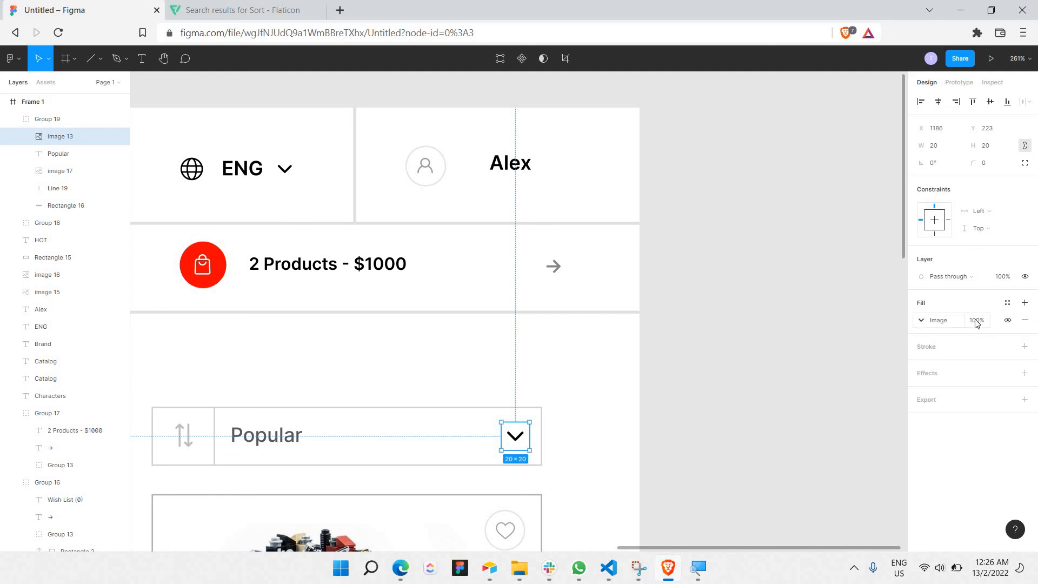
Set the dropdown arrow's image fill opacity to 90% and deselect it
left_click(977, 323)
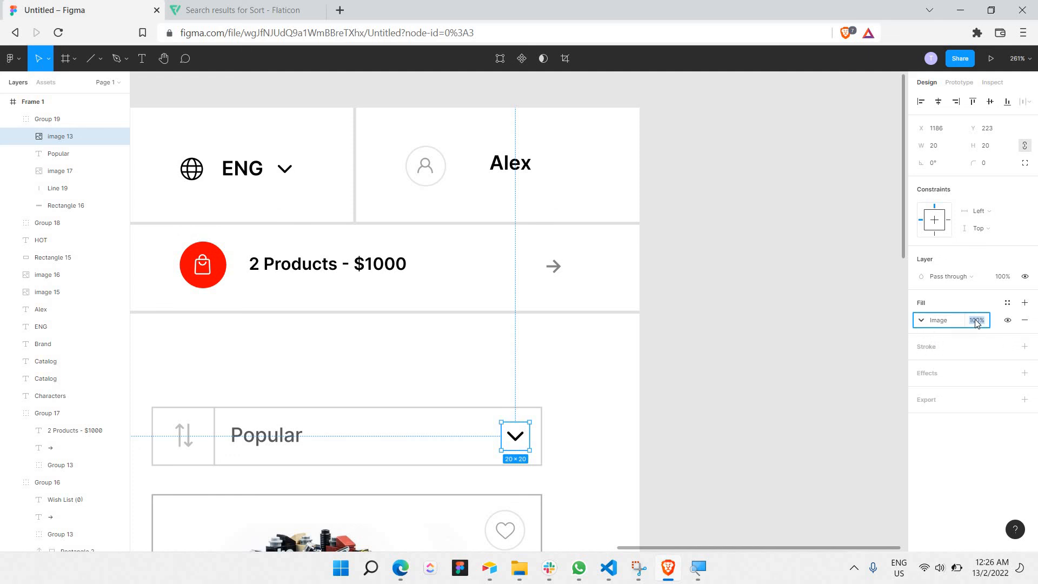
type("90")
key("Return")
scroll(730, 339, "down", 1)
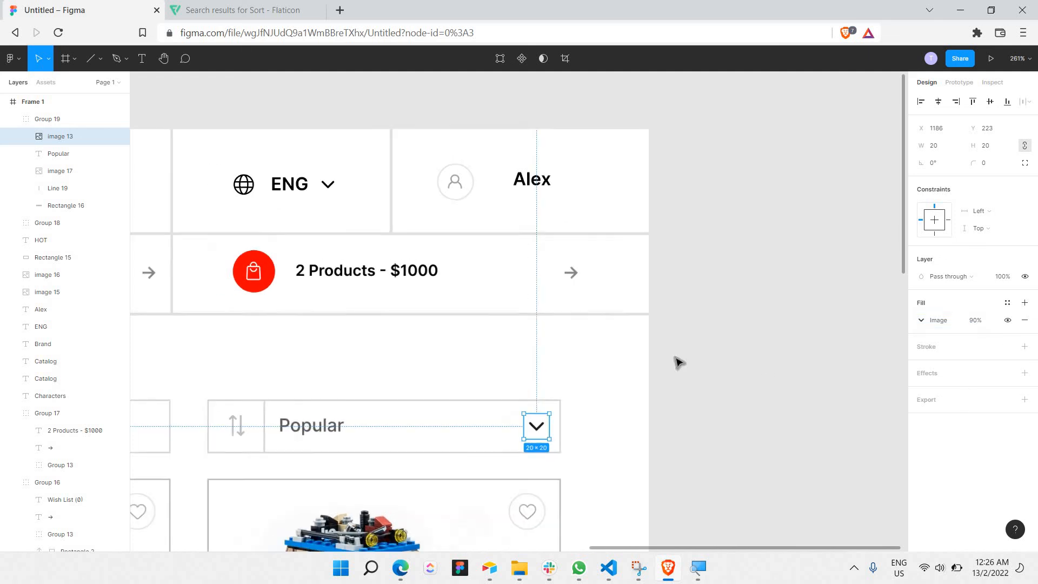
left_click(697, 356)
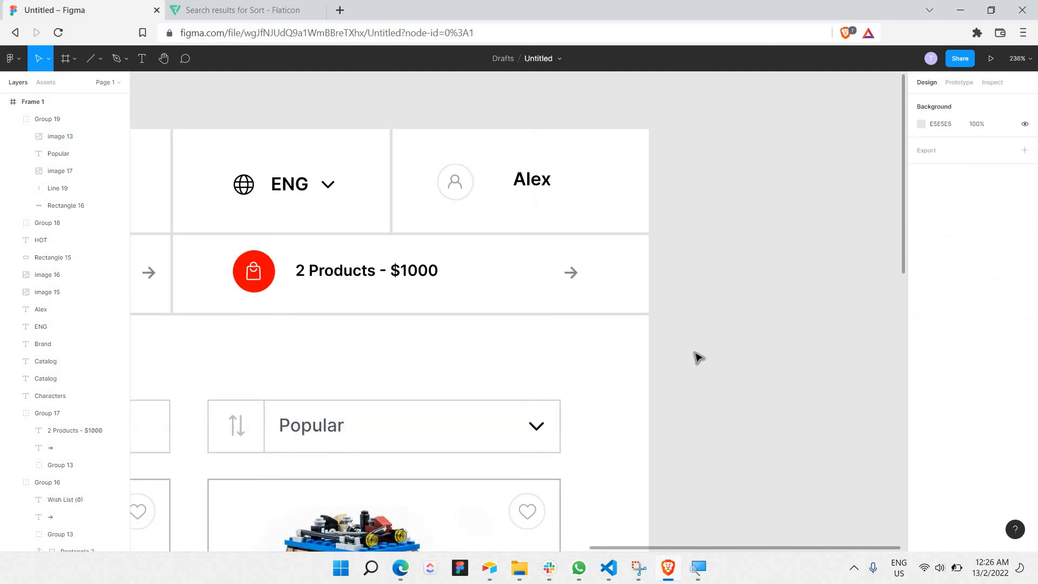
Move the product card group straight down to Y 300, widening the gap below the search and sort boxes
scroll(697, 356, "right", 1)
scroll(697, 357, "down", 2)
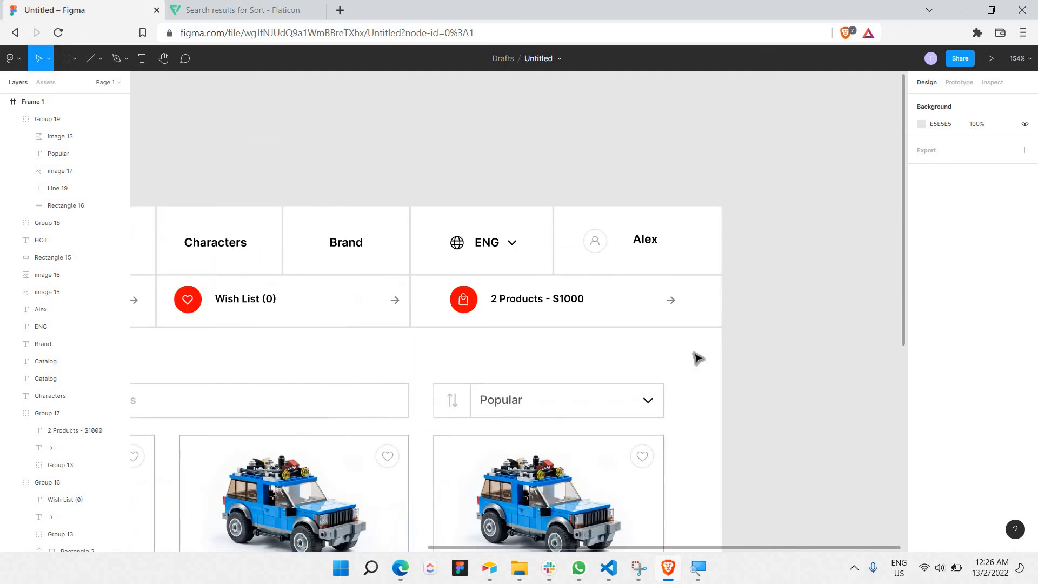
scroll(697, 358, "down", 2)
scroll(697, 358, "down", 1)
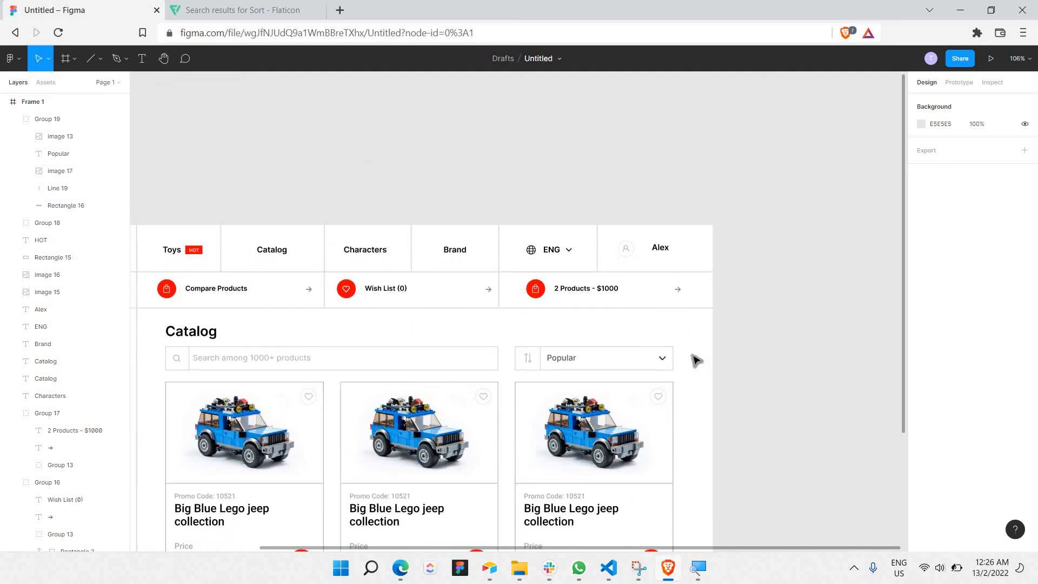
scroll(598, 338, "right", 2)
scroll(231, 340, "left", 2)
scroll(230, 342, "down", 2)
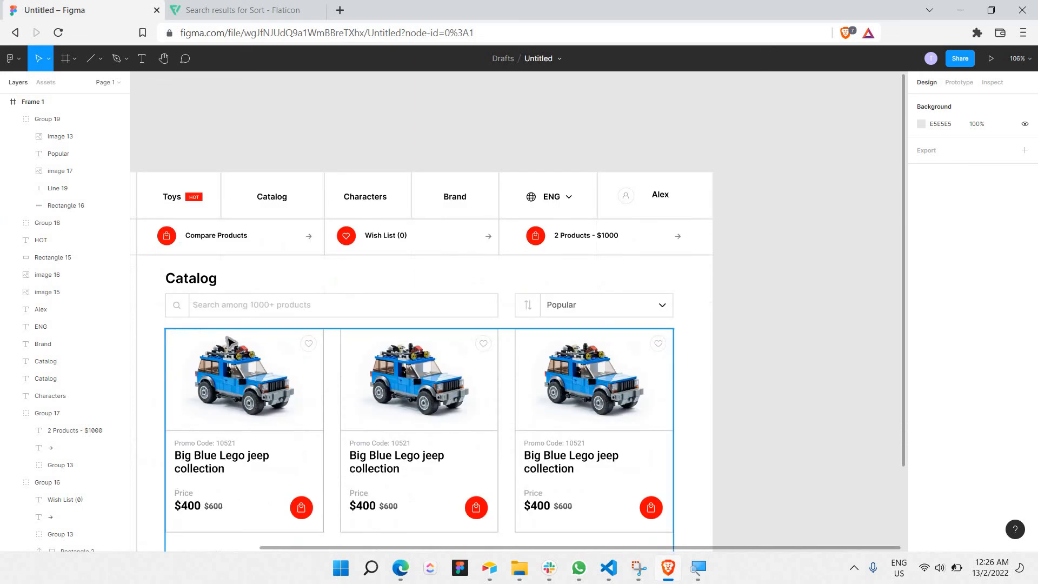
scroll(249, 324, "down", 2)
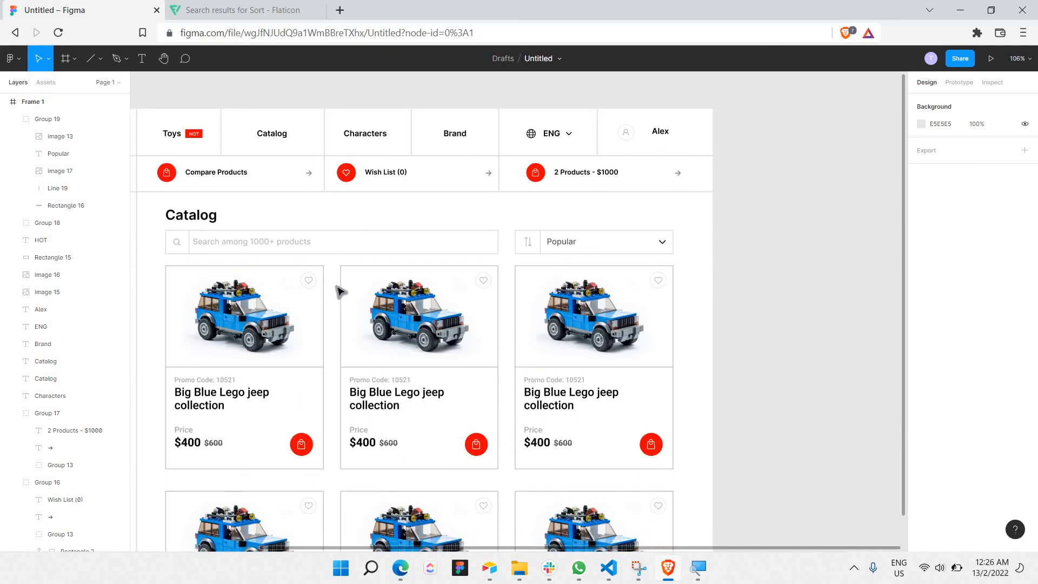
scroll(232, 277, "down", 3)
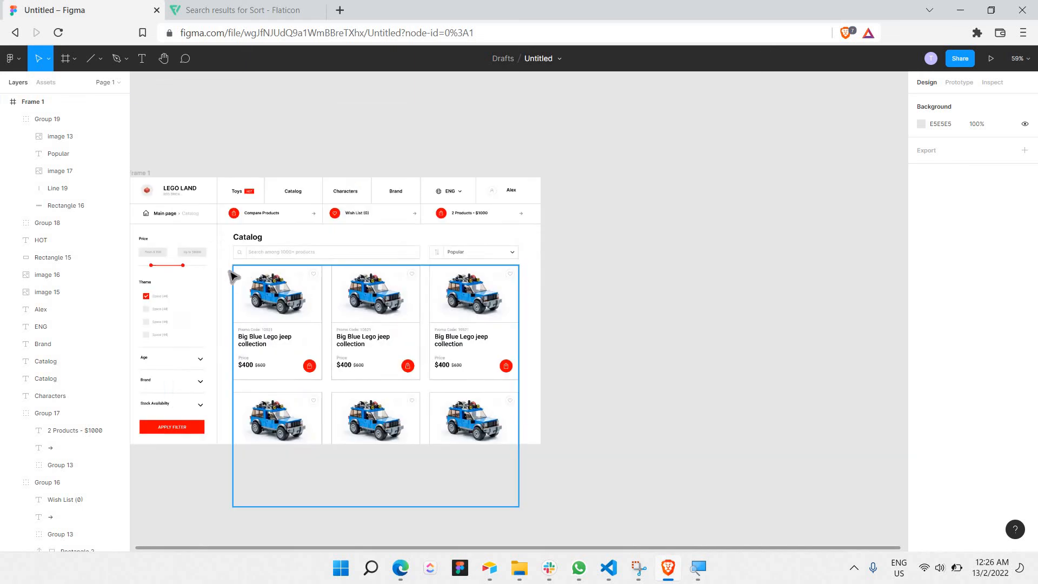
left_click(242, 289)
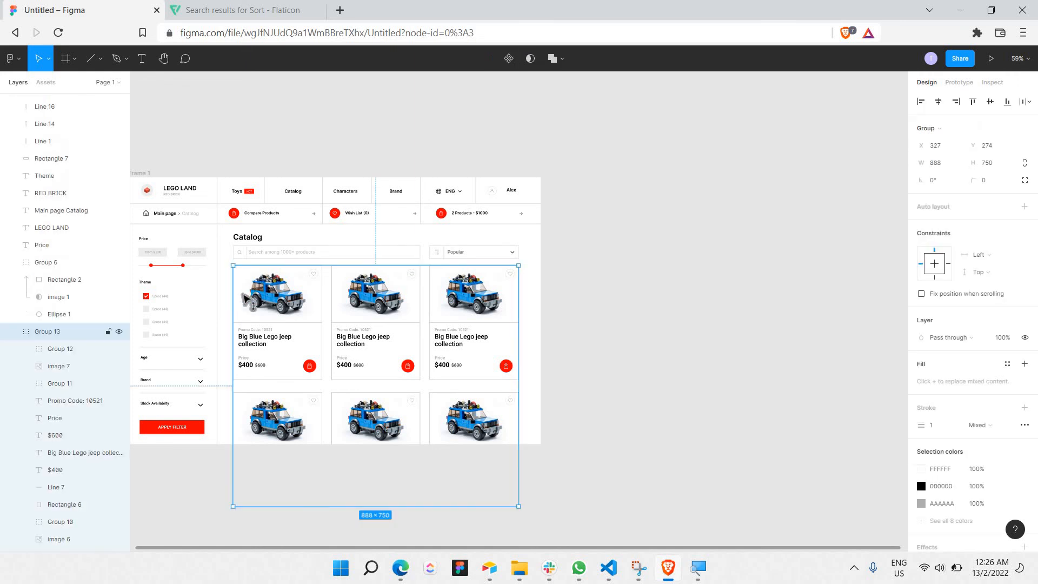
left_click_drag(244, 299, 277, 291)
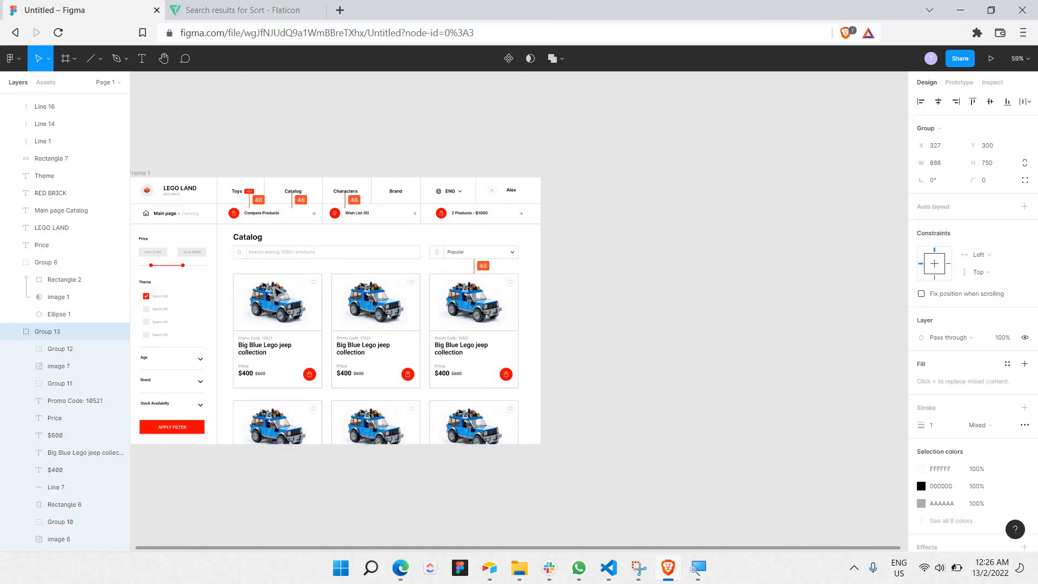
key("Escape")
scroll(476, 278, "up", 3)
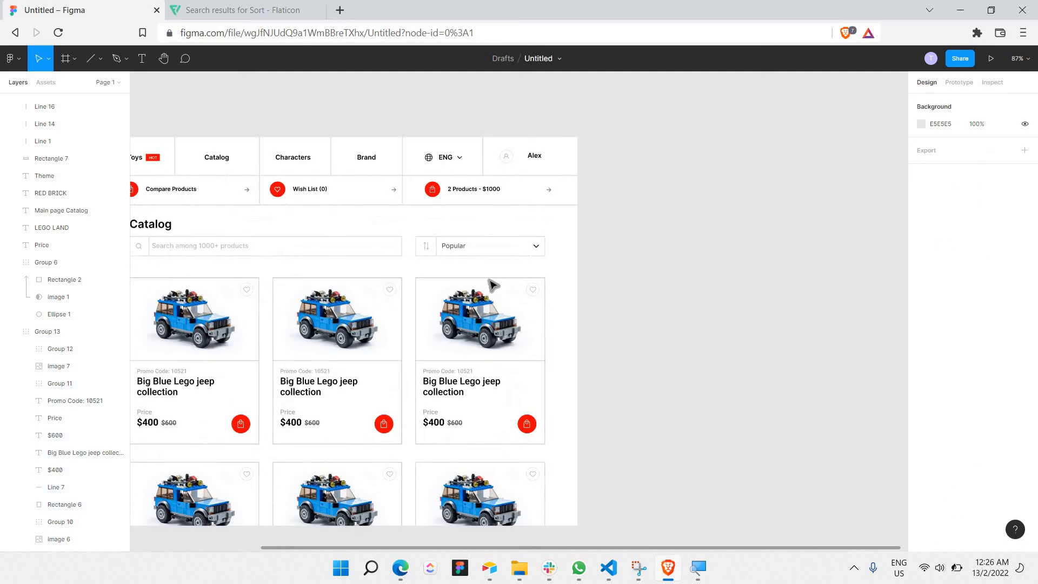
scroll(492, 283, "down", 1)
scroll(492, 284, "left", 5)
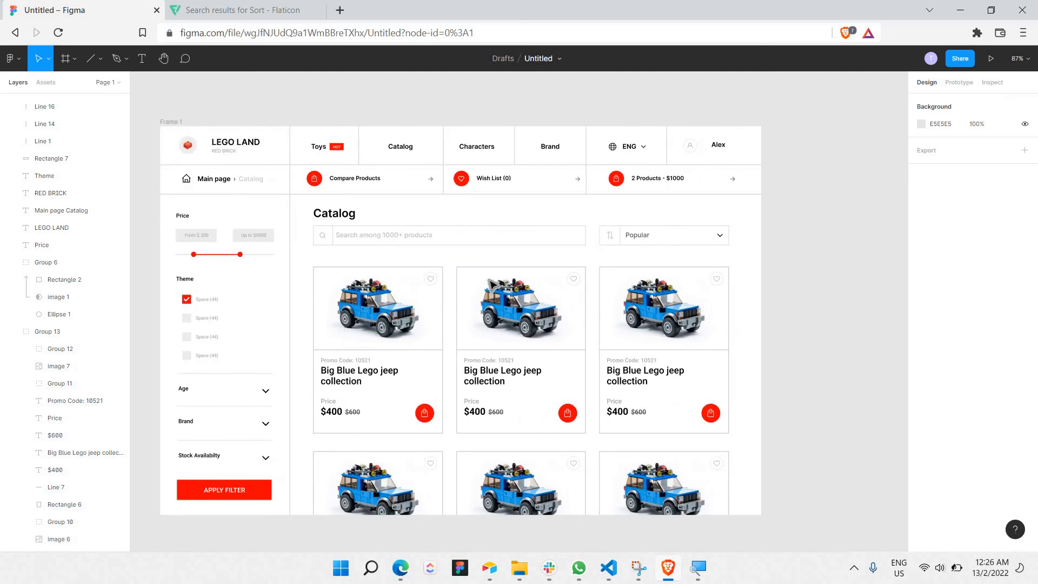
scroll(519, 312, "left", 1)
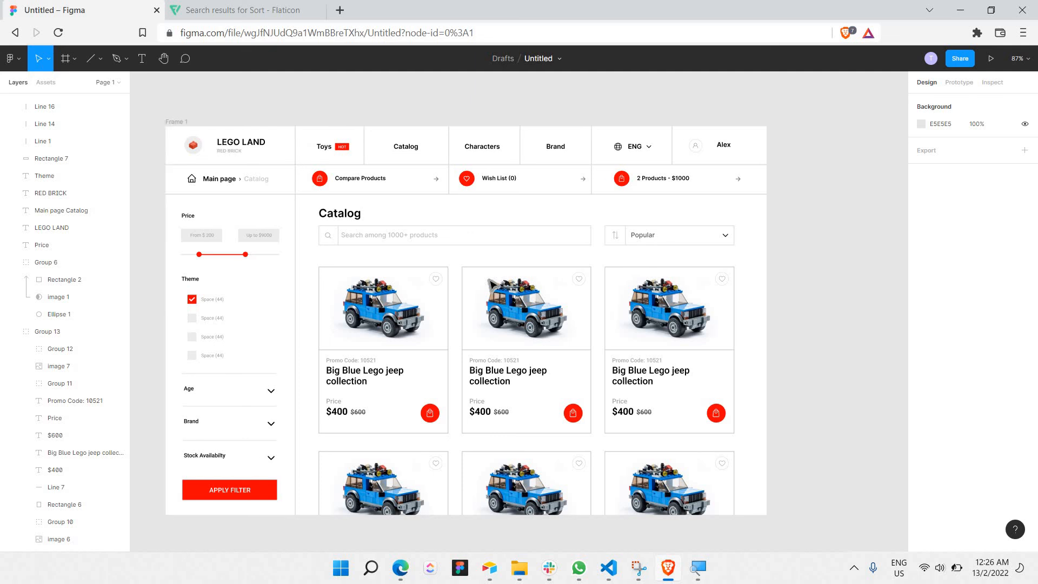